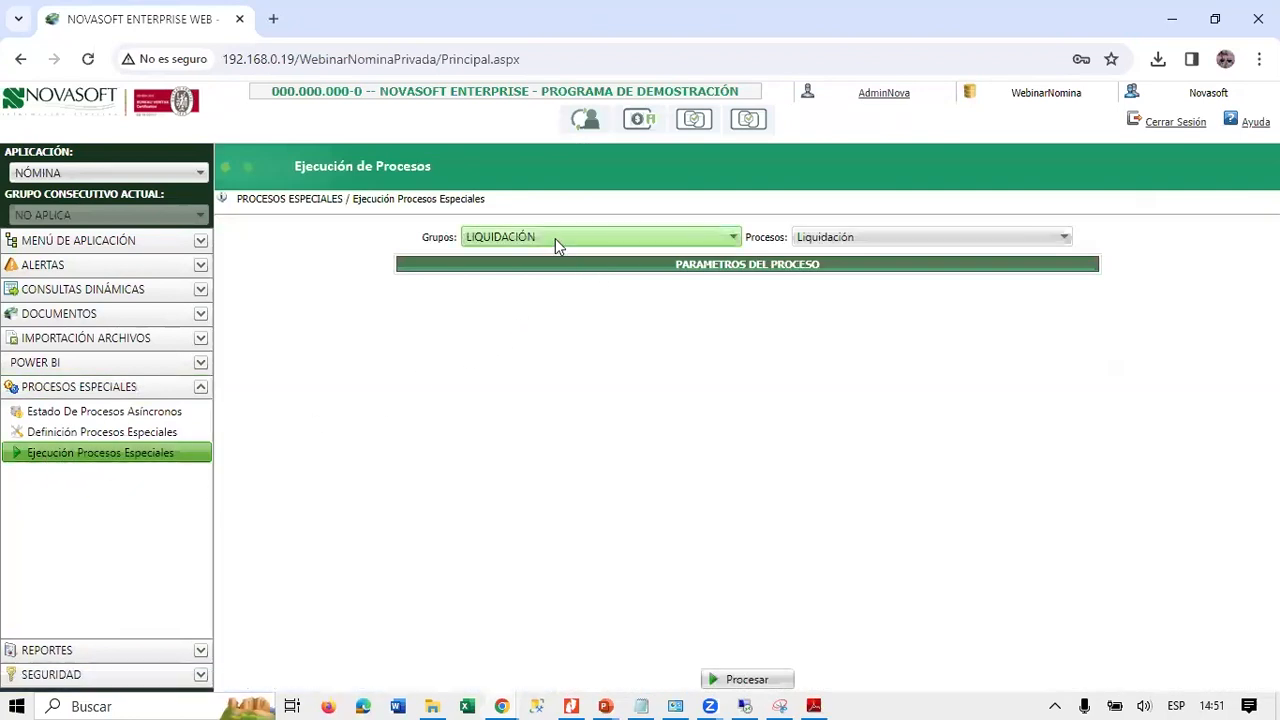
Choose the UTILITARIOS group and the Creación conceptos Bonos Alimentación Gravados process.
left_click(555, 238)
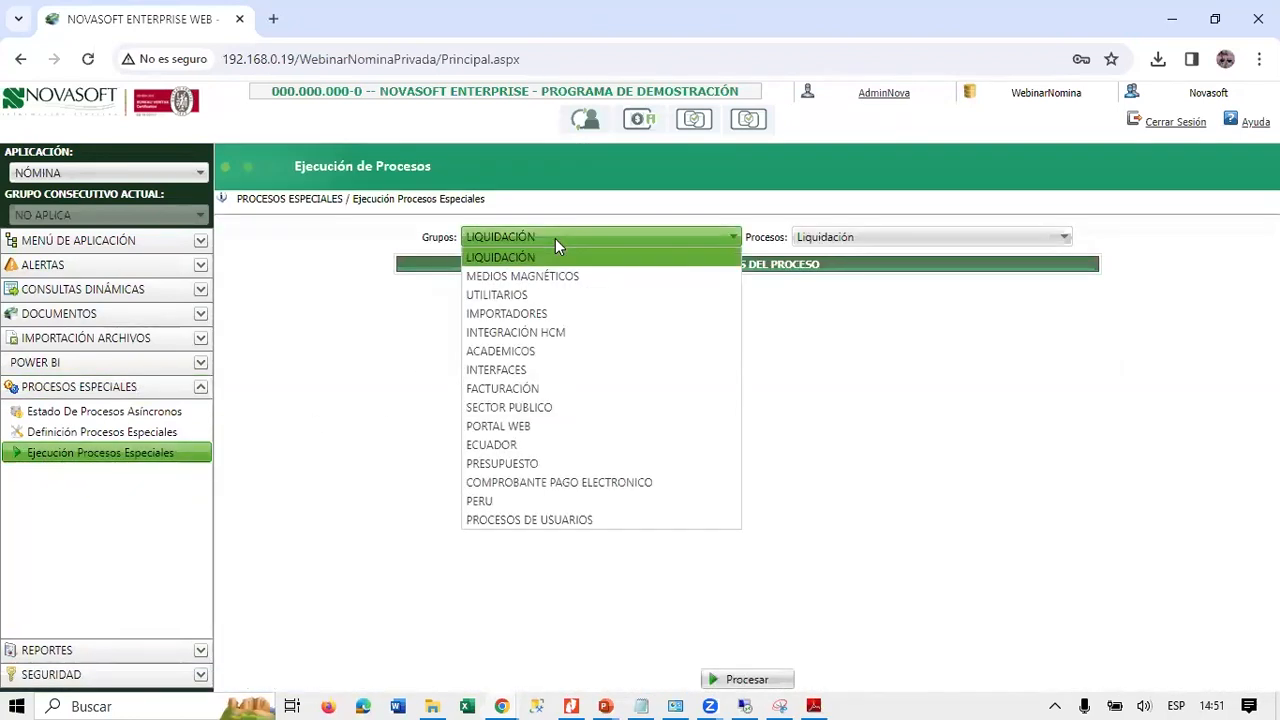
left_click(523, 295)
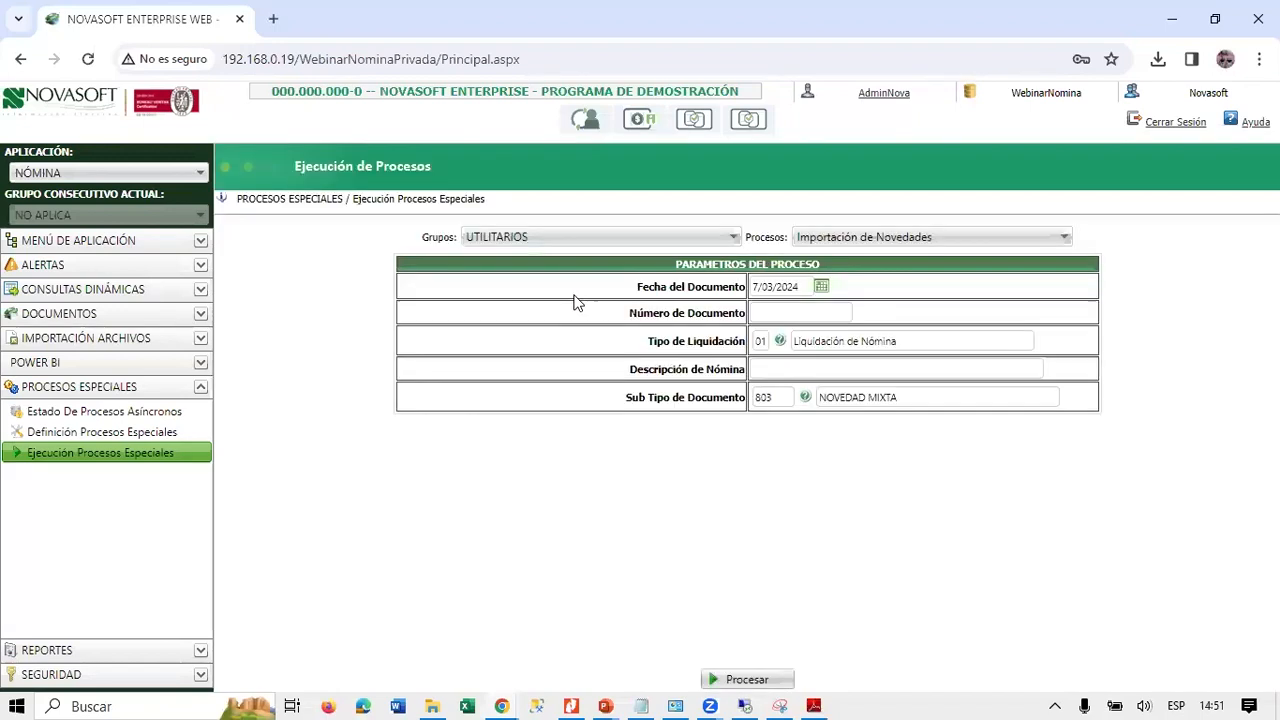
left_click(903, 240)
left_click_drag(1067, 390, 1062, 680)
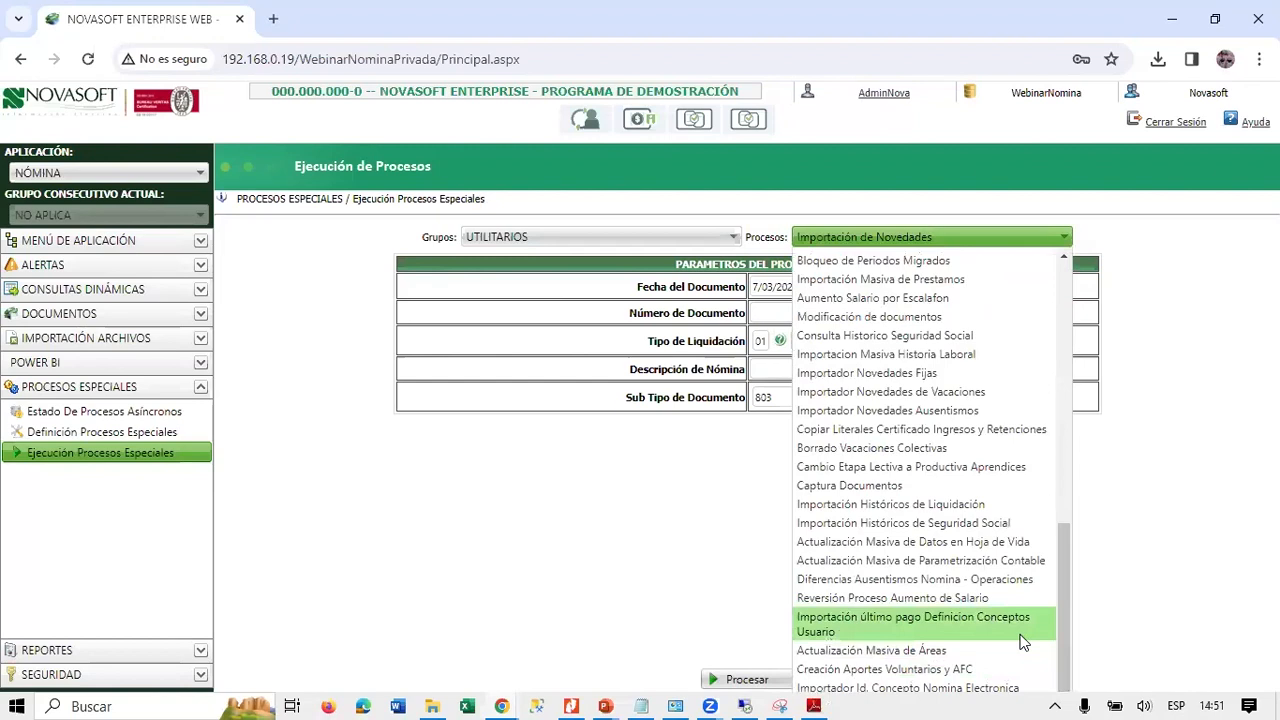
key("Down")
key("Down")
key("Down")
key("Down")
key("Down")
key("Down")
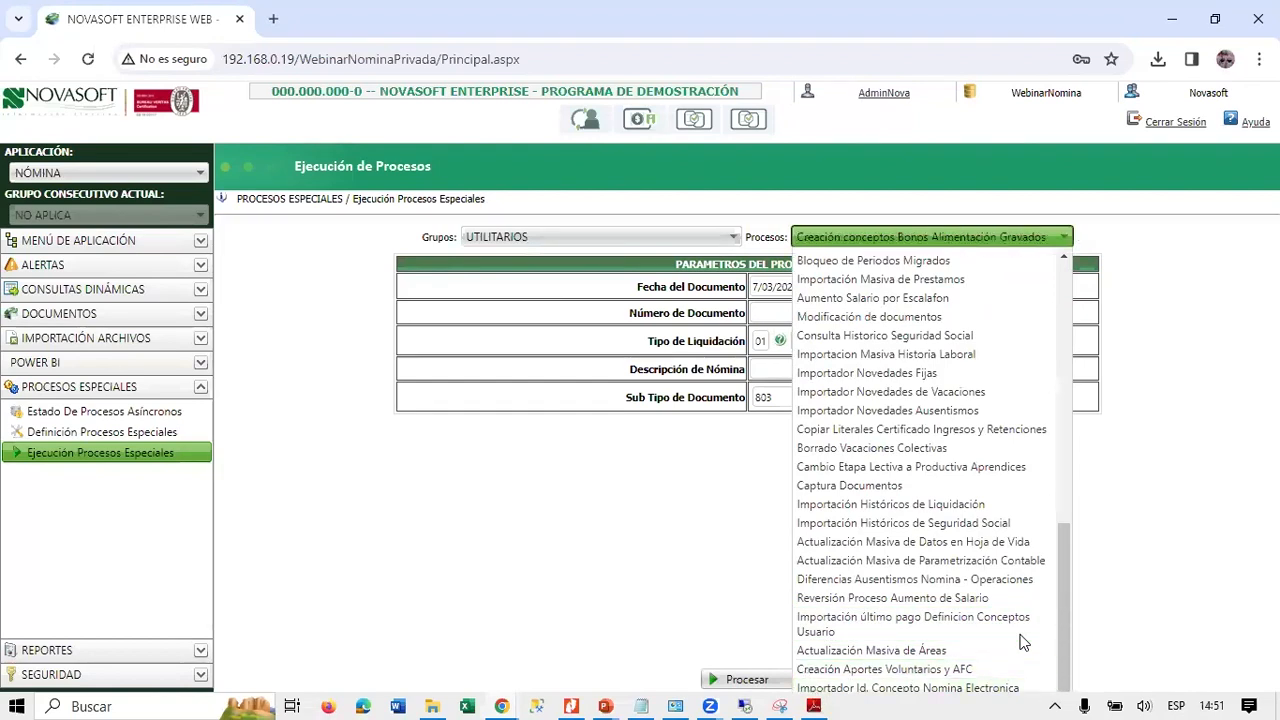
key("Return")
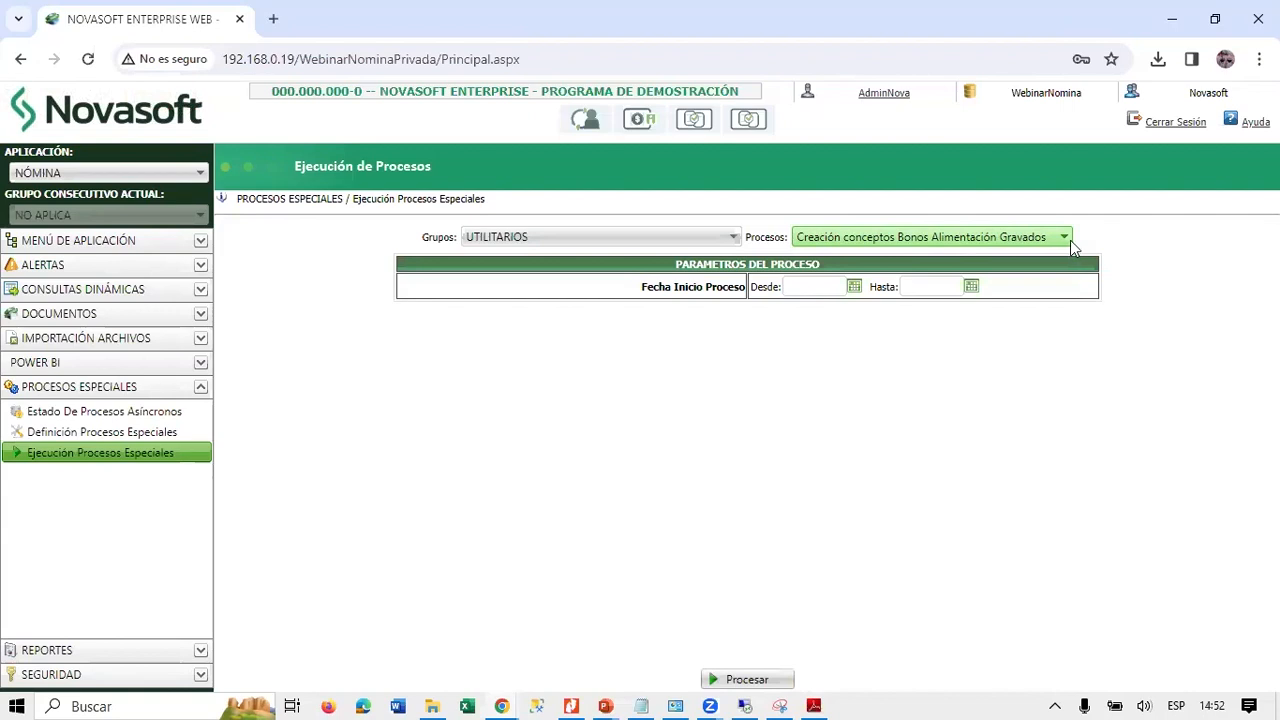
left_click(802, 286)
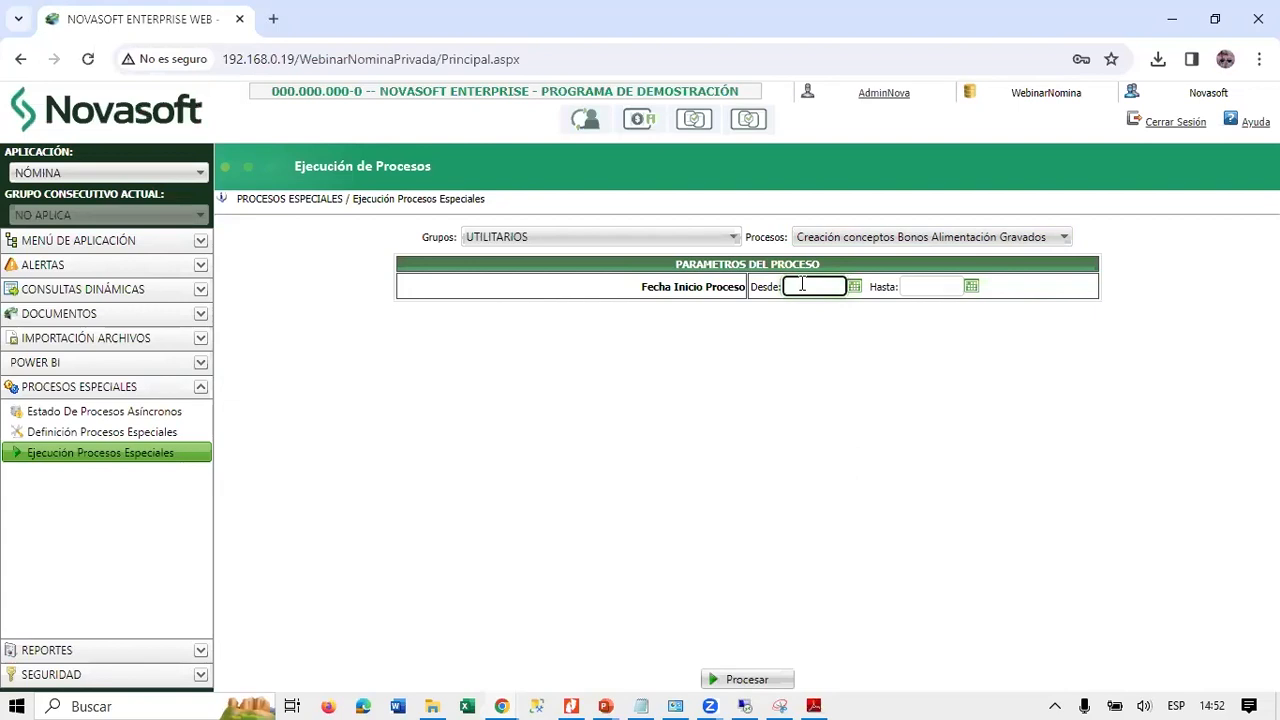
Open Cert. Ingreso y Retención > Parametrización Certificado and query year 2023.
left_click(60, 248)
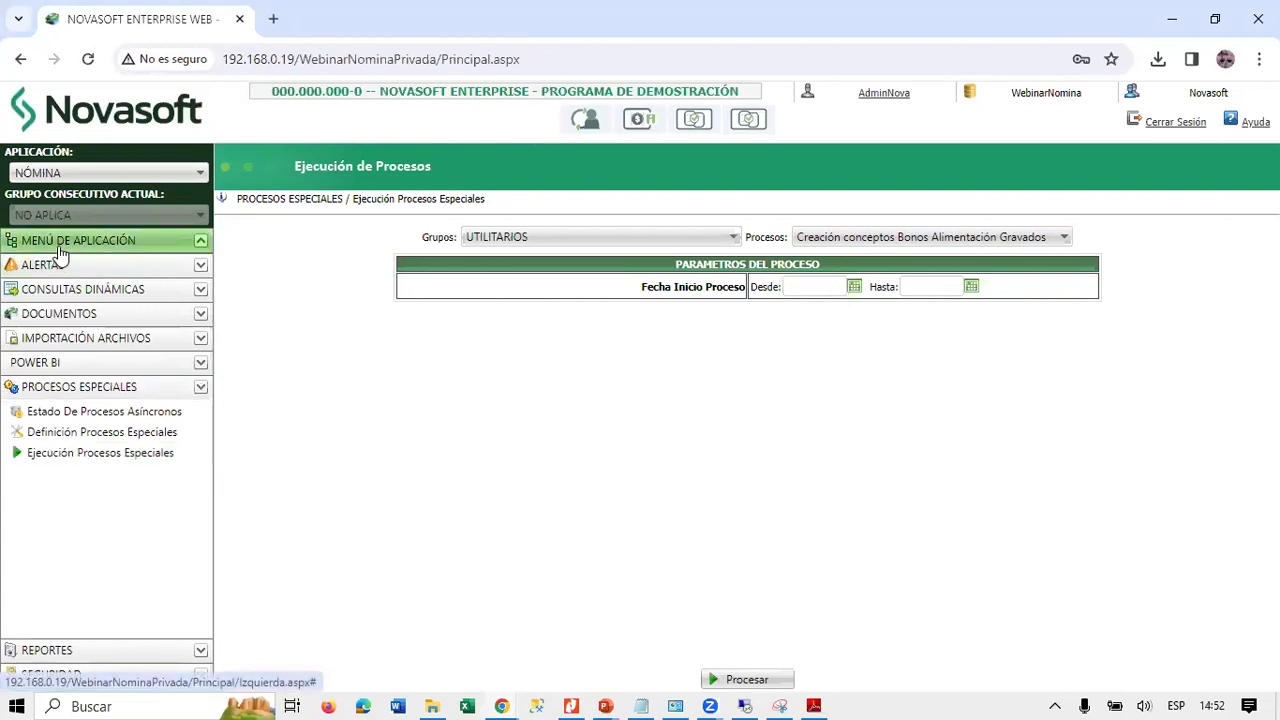
left_click(90, 296)
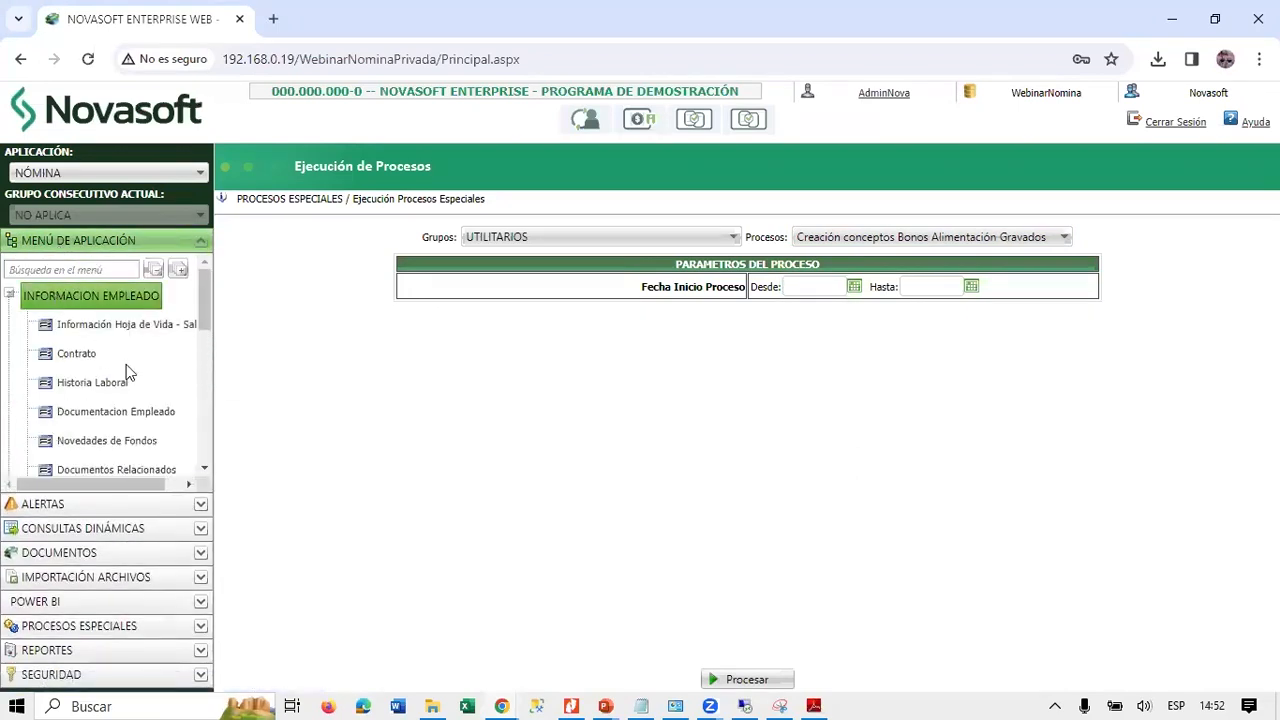
scroll(126, 364, "down", 10)
left_click(92, 336)
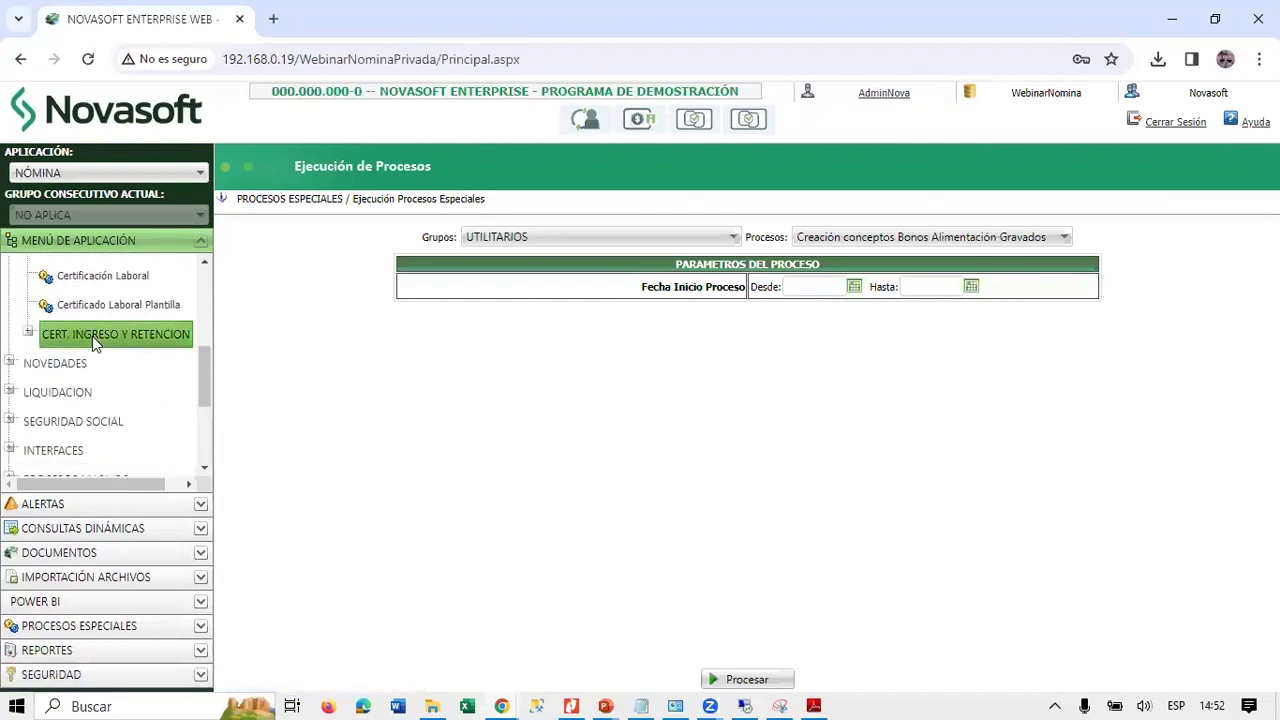
left_click(145, 362)
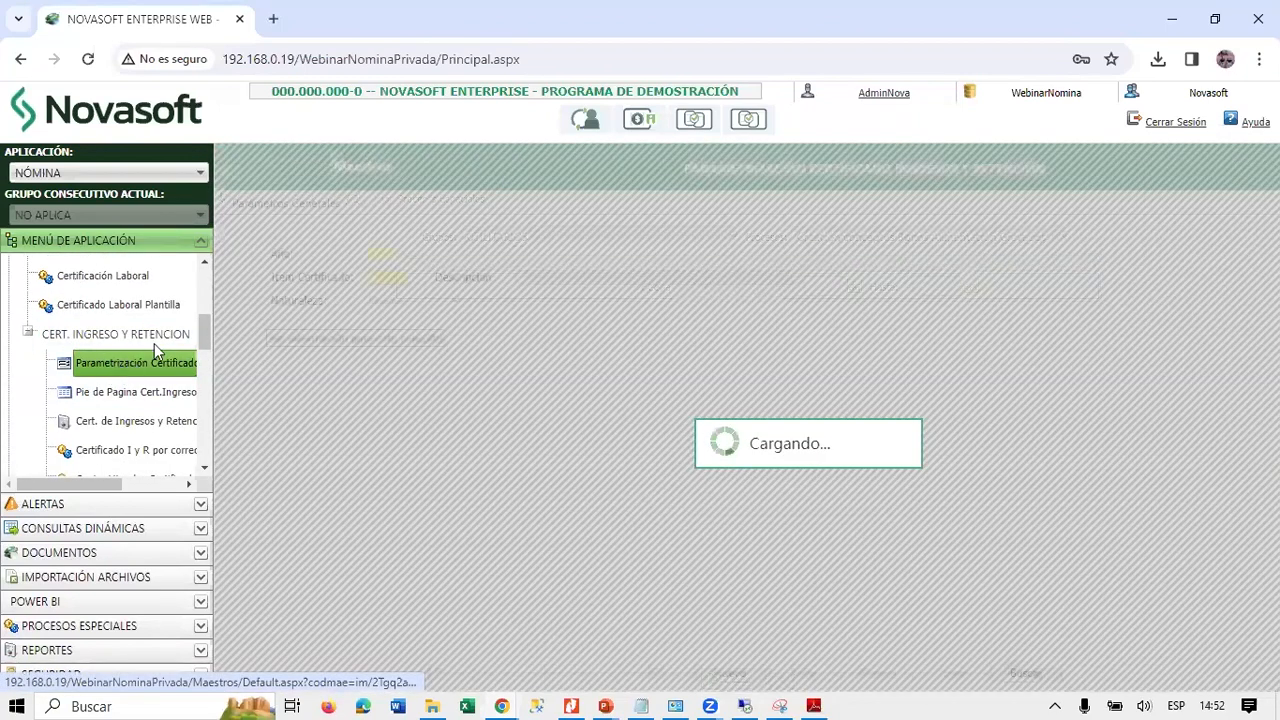
left_click(376, 252)
type("2023")
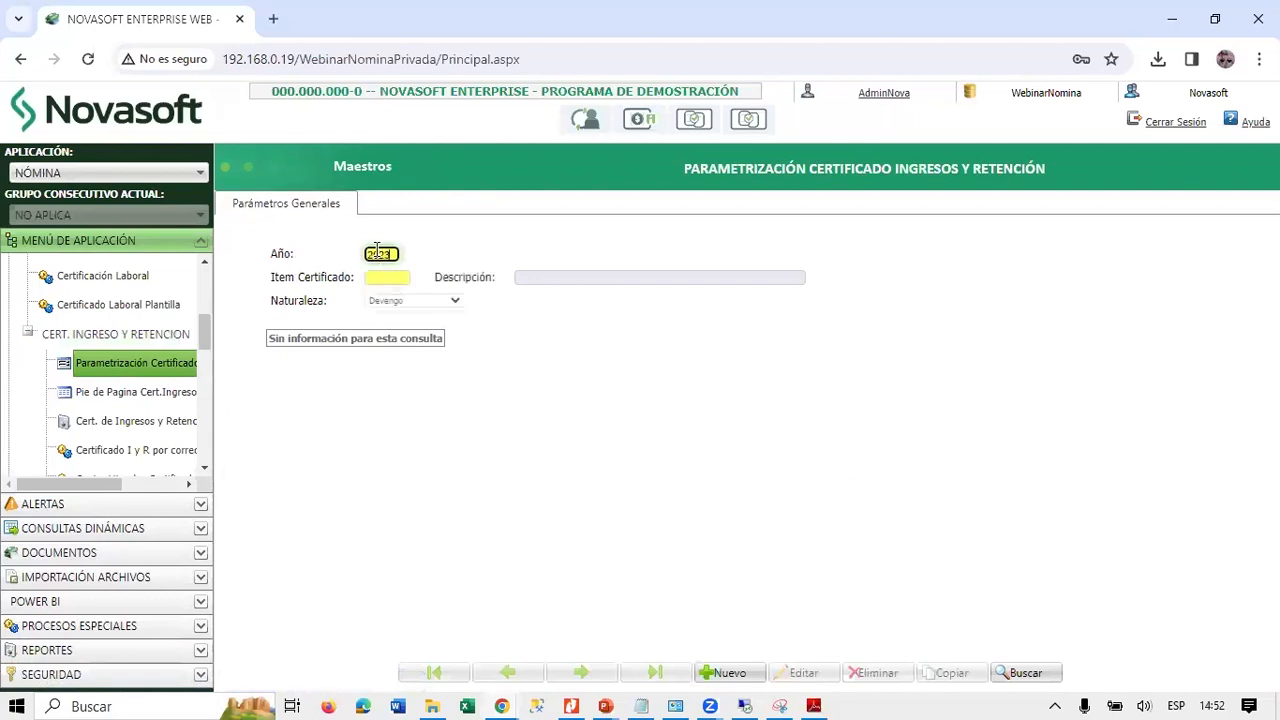
key("Return")
Check items 37 (concept 003347) and 38 (concept 003348), then return to item 37.
left_click(581, 672)
left_click_drag(383, 279, 365, 281)
left_click(616, 352)
left_click_drag(543, 360, 576, 368)
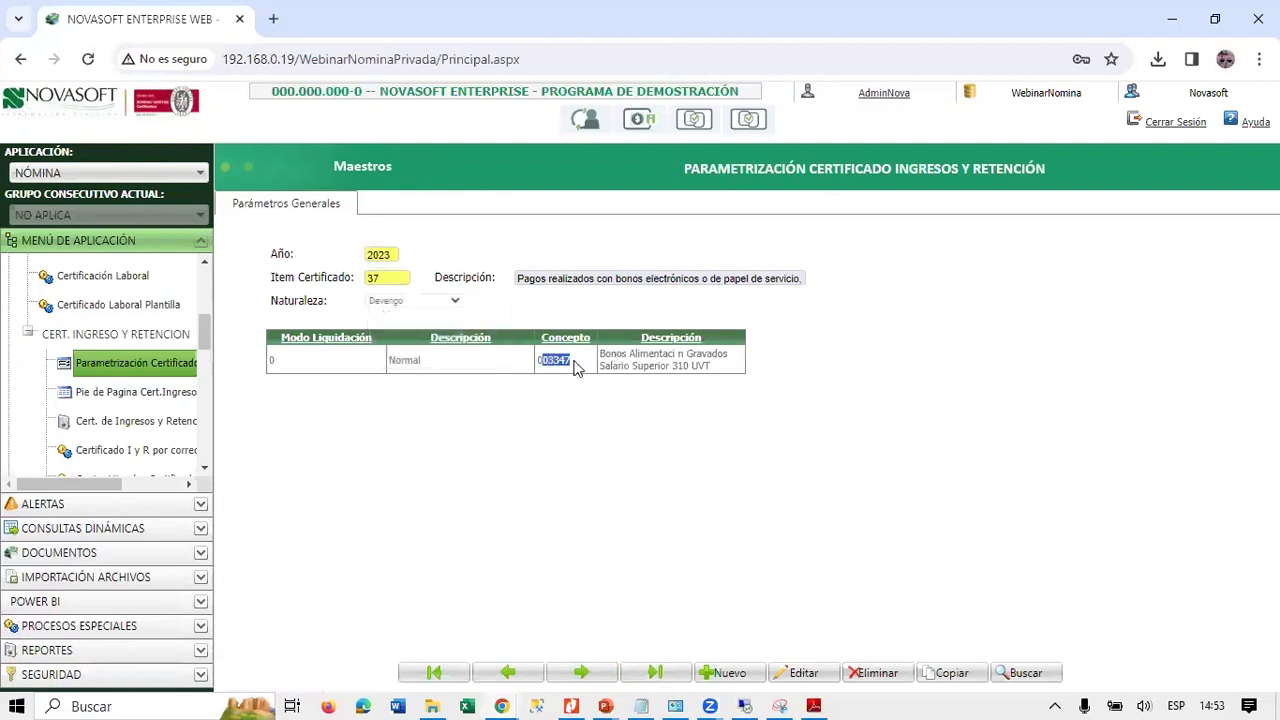
left_click(563, 672)
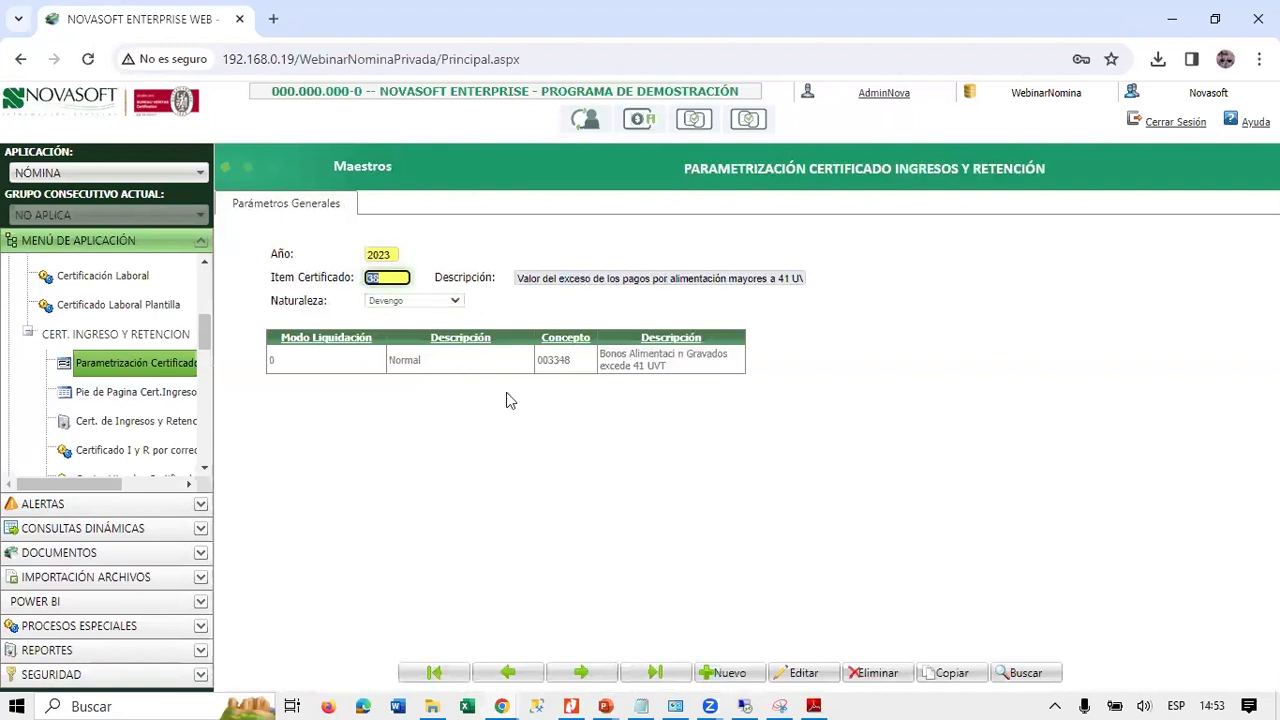
left_click_drag(538, 361, 578, 370)
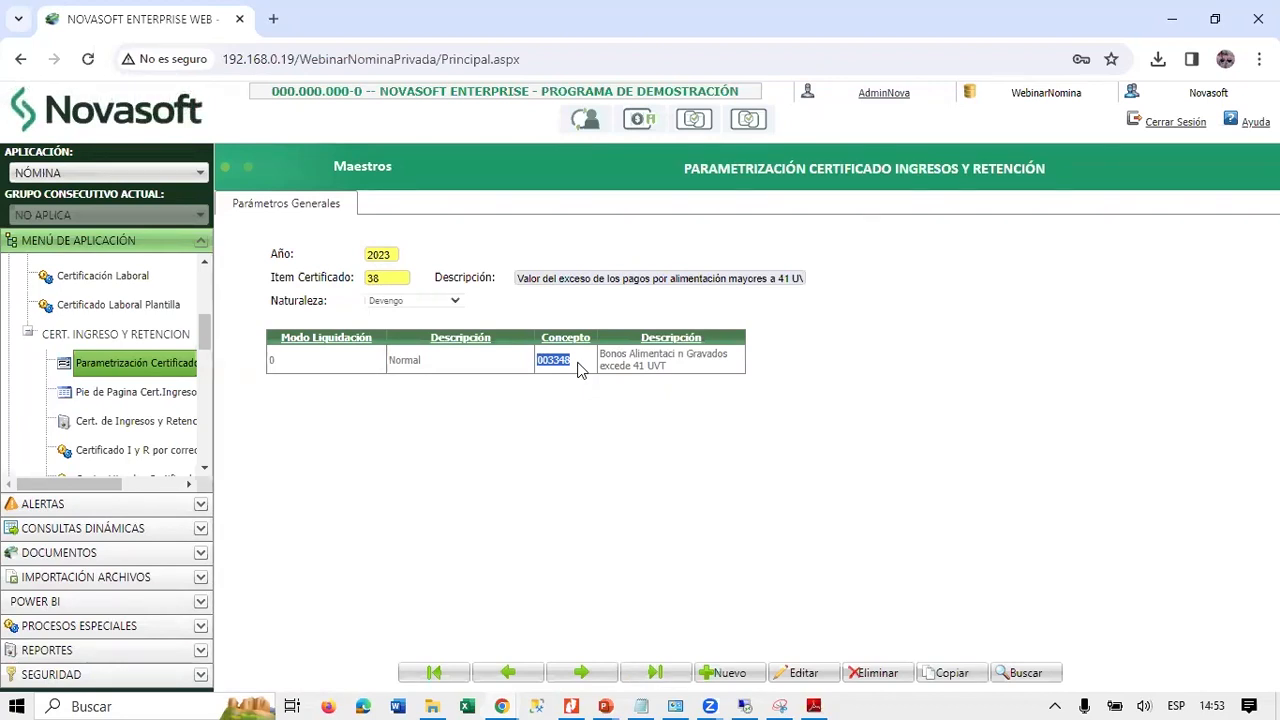
left_click(512, 674)
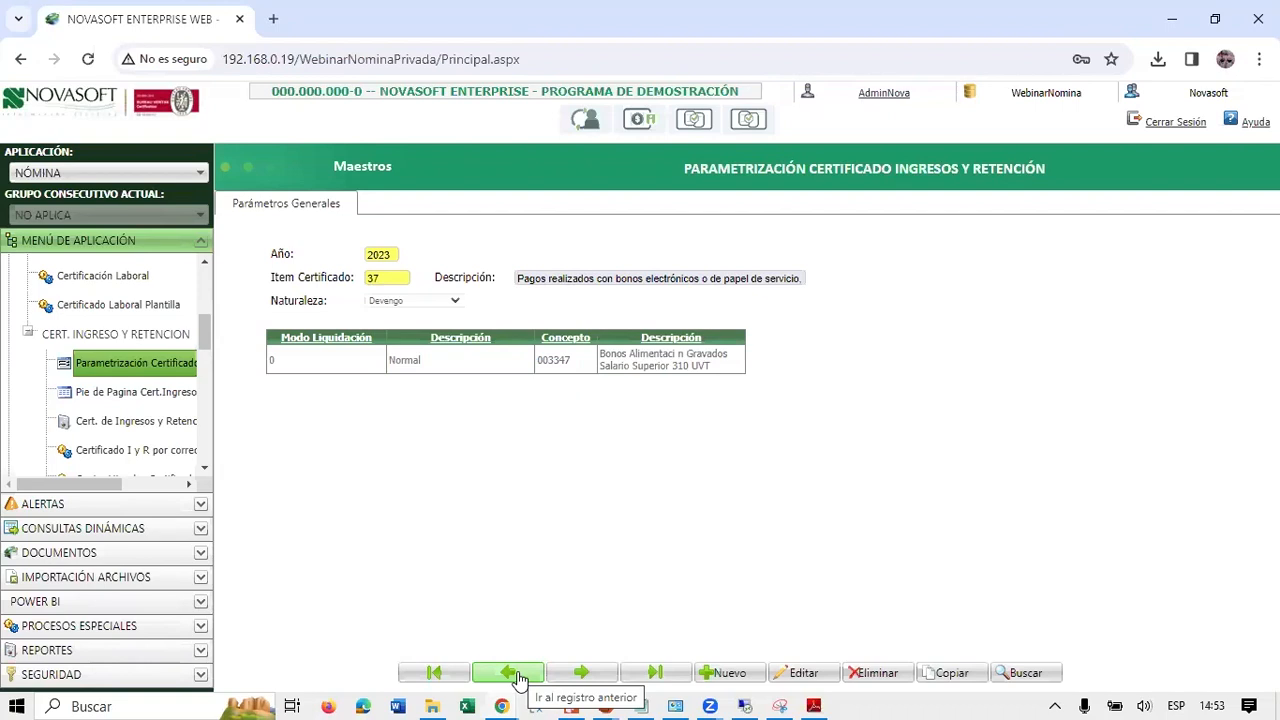
Show certificate item 38 with concept 003348, then switch to the presentation slideshow.
left_click(565, 676)
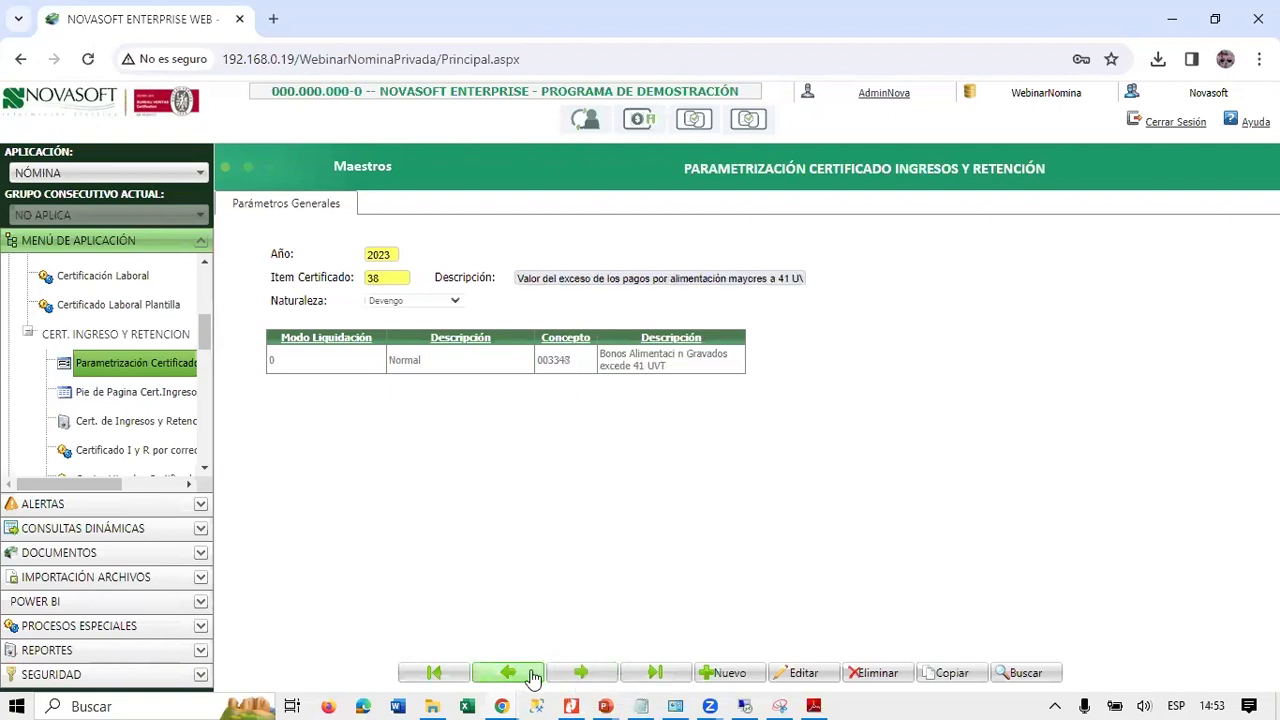
left_click(533, 676)
left_click(552, 675)
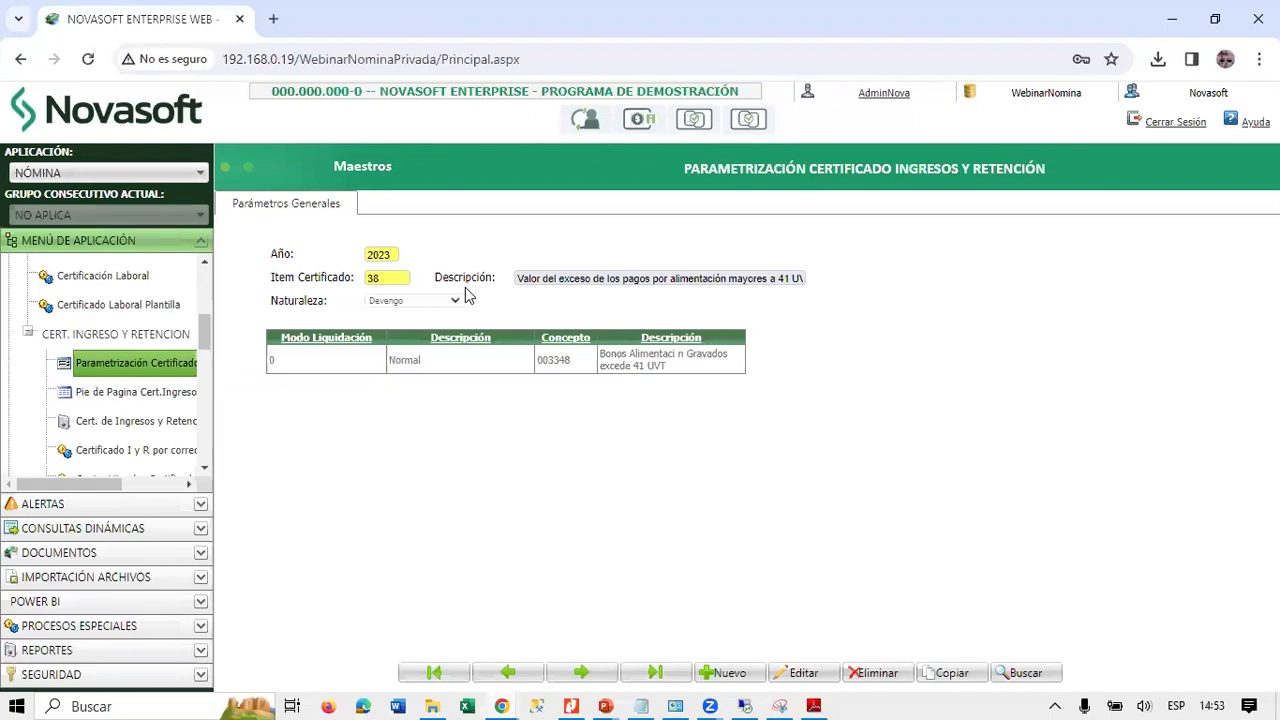
key("alt+Tab")
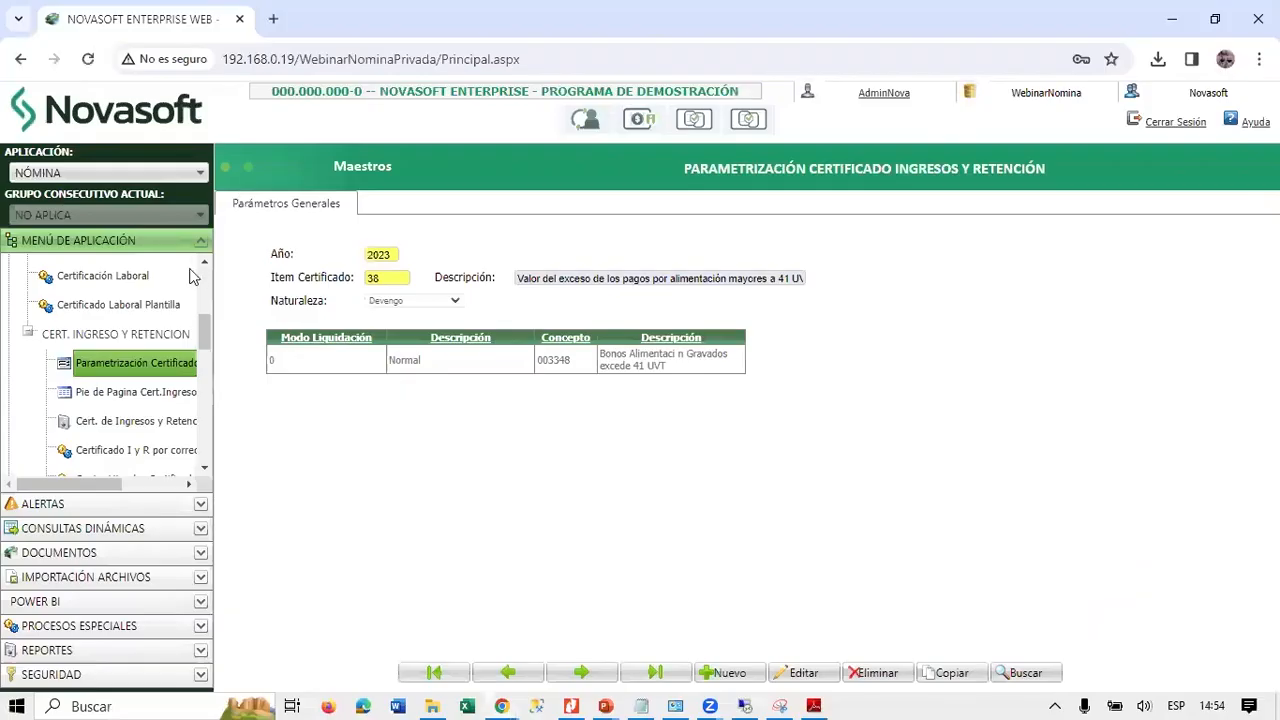
scroll(155, 275, "up", 10)
left_click(155, 273)
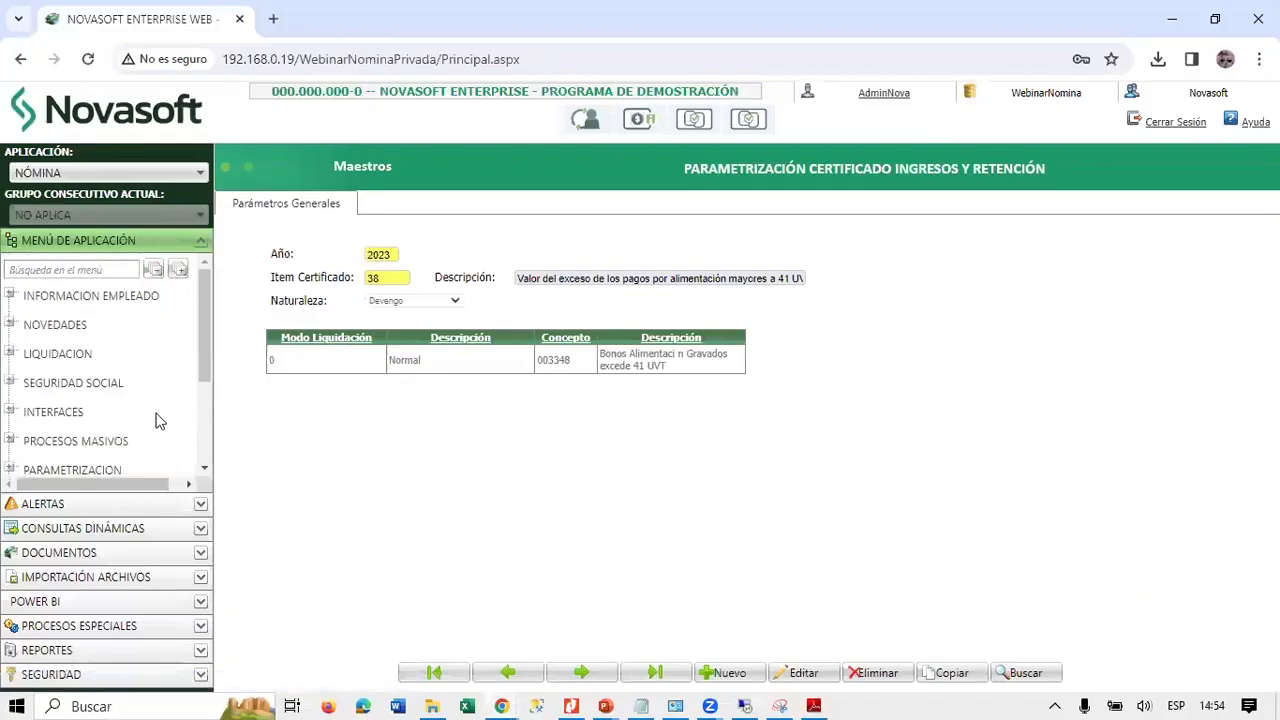
scroll(110, 360, "down", 2)
left_click(70, 346)
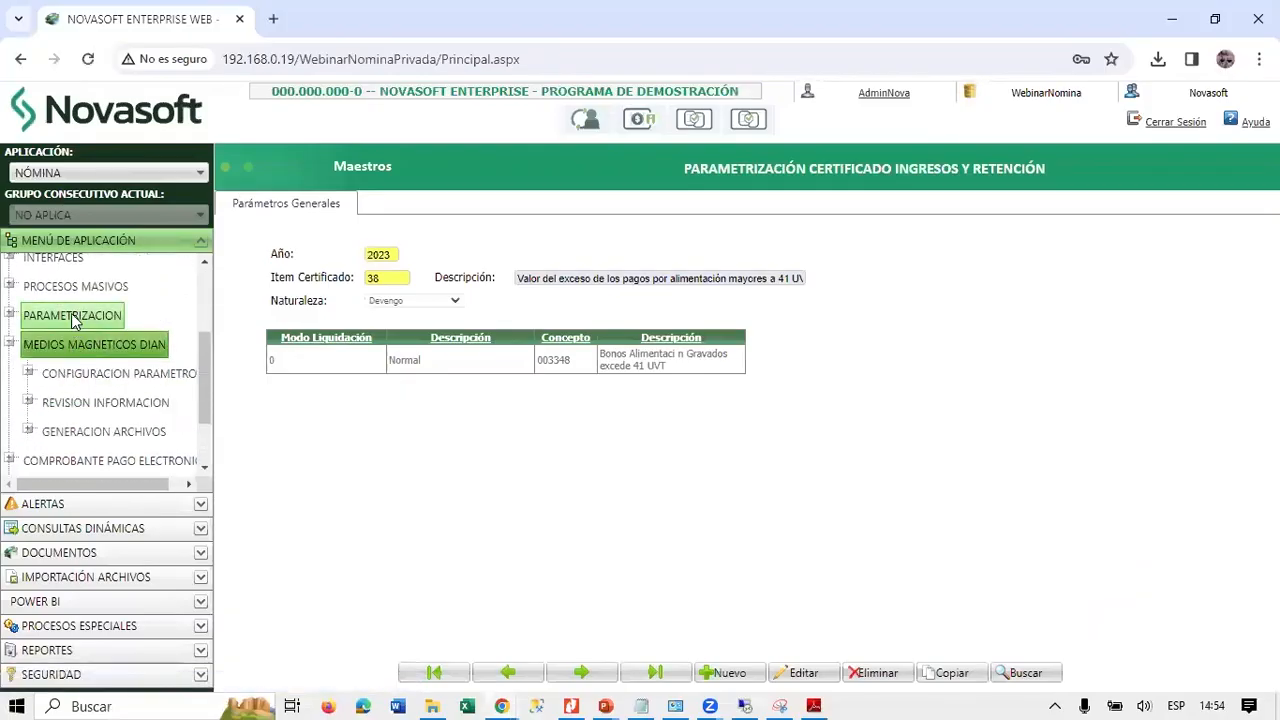
left_click(72, 315)
left_click(62, 337)
scroll(118, 388, "down", 3)
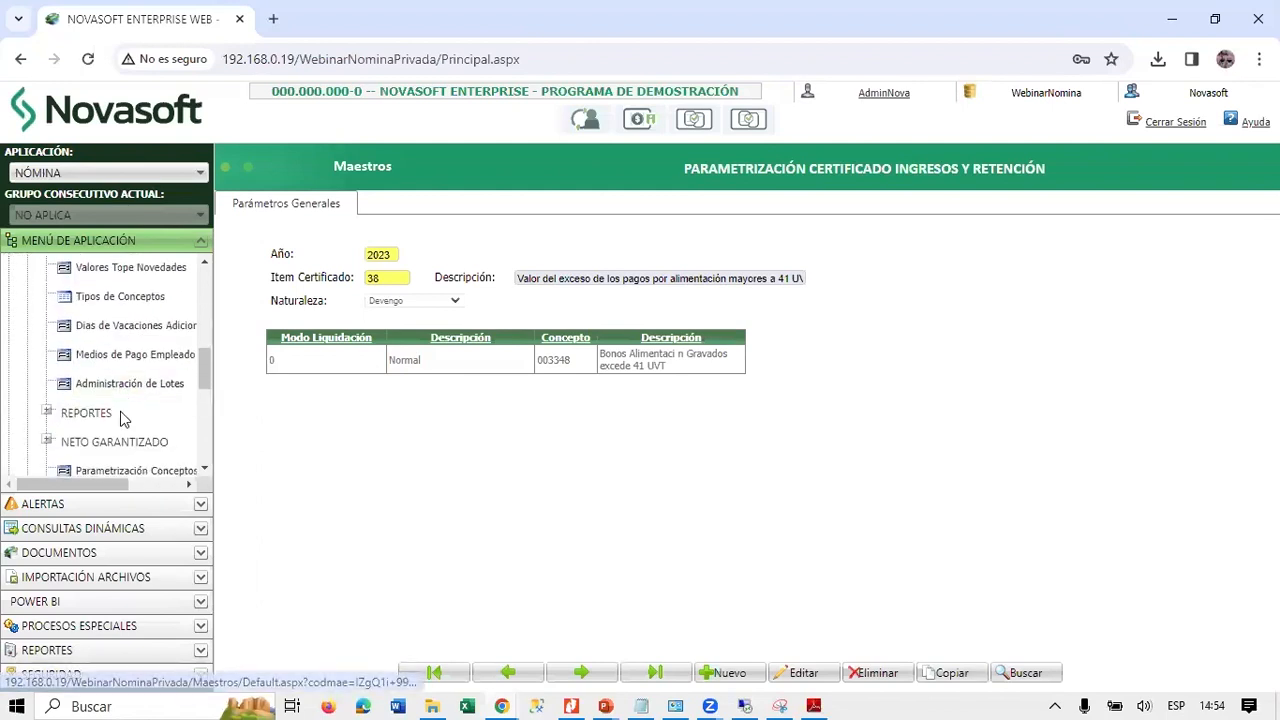
scroll(120, 390, "up", 1)
left_click(99, 301)
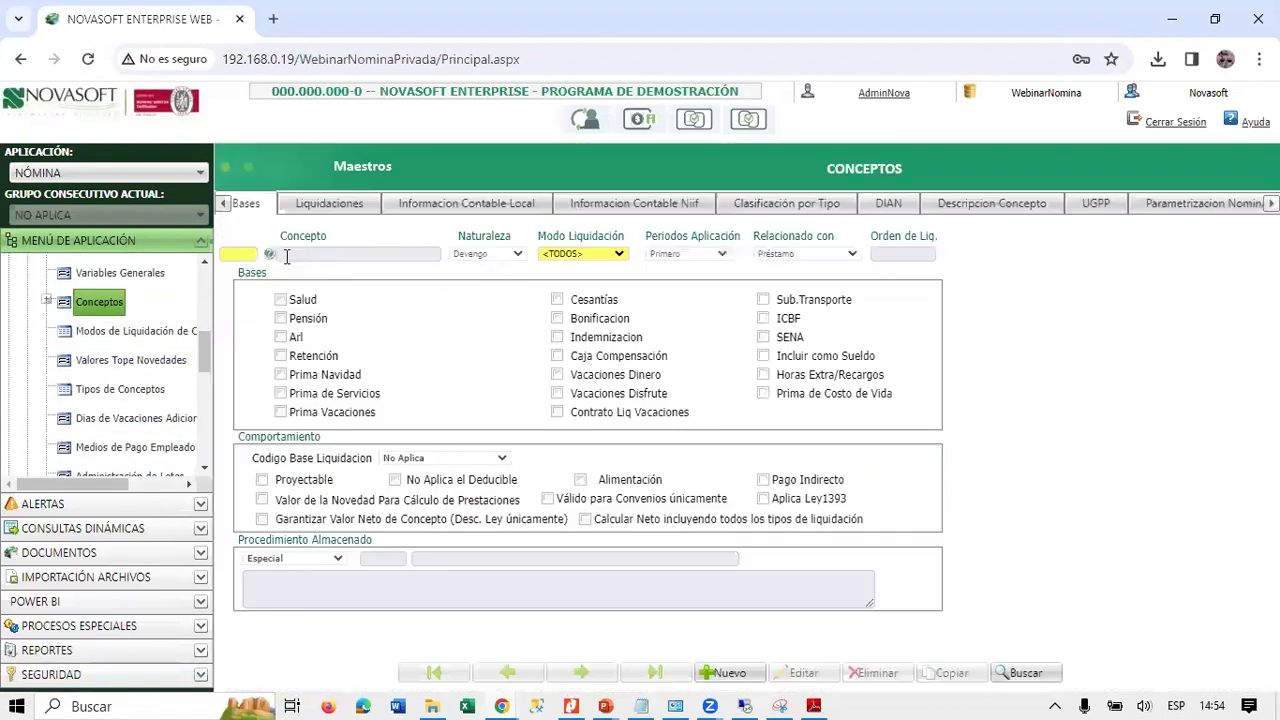
left_click(241, 256)
type("003313")
key("Return")
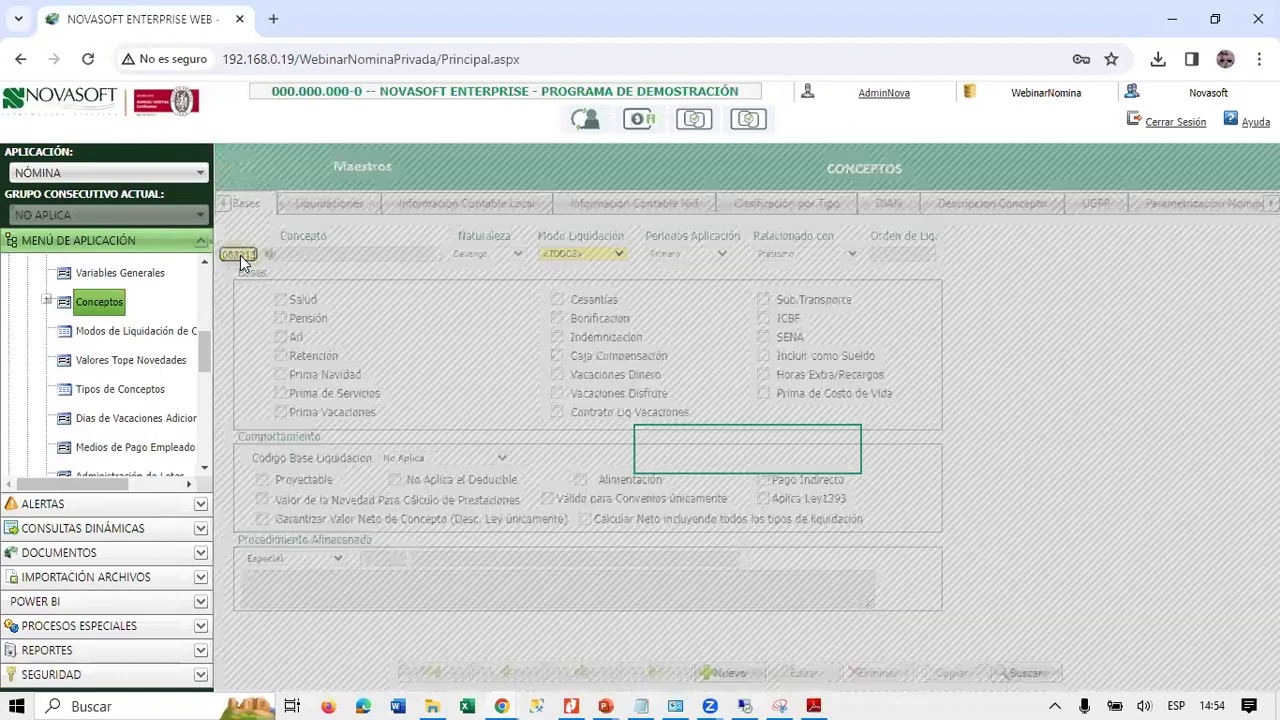
left_click_drag(333, 255, 480, 246)
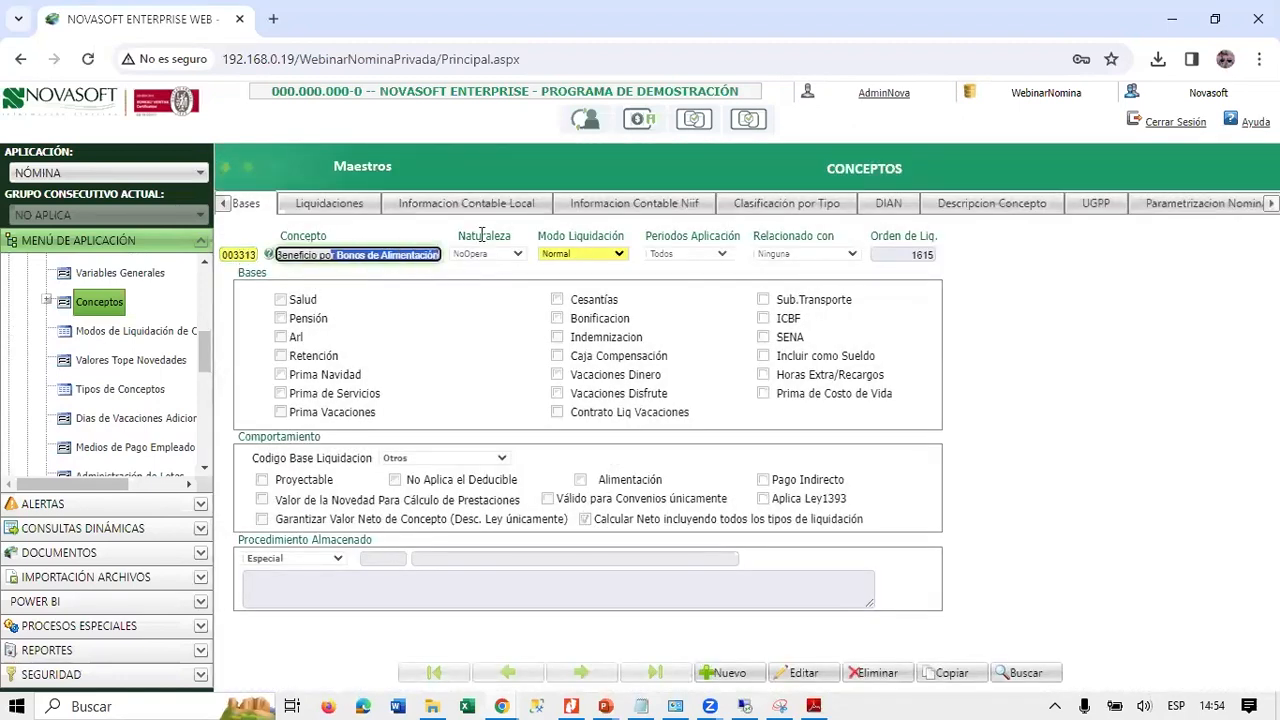
left_click_drag(322, 256, 130, 253)
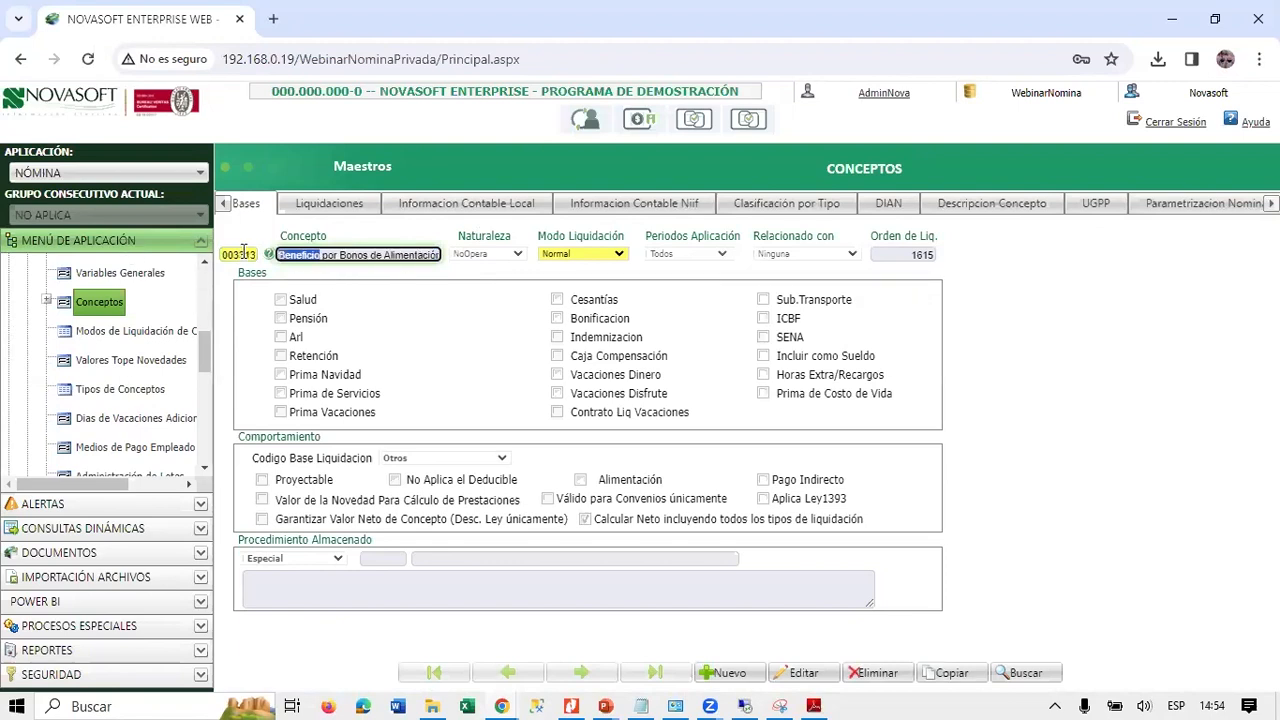
left_click_drag(245, 253, 280, 254)
type("21")
key("Return")
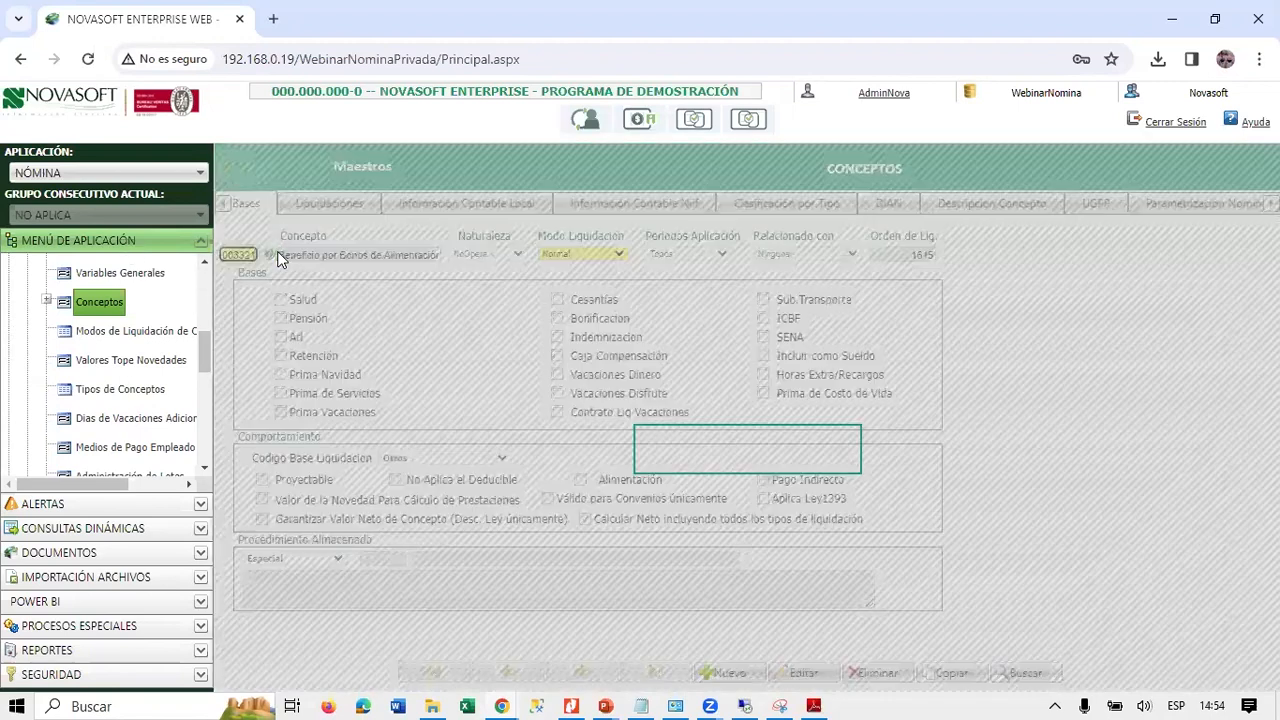
left_click_drag(382, 257, 428, 259)
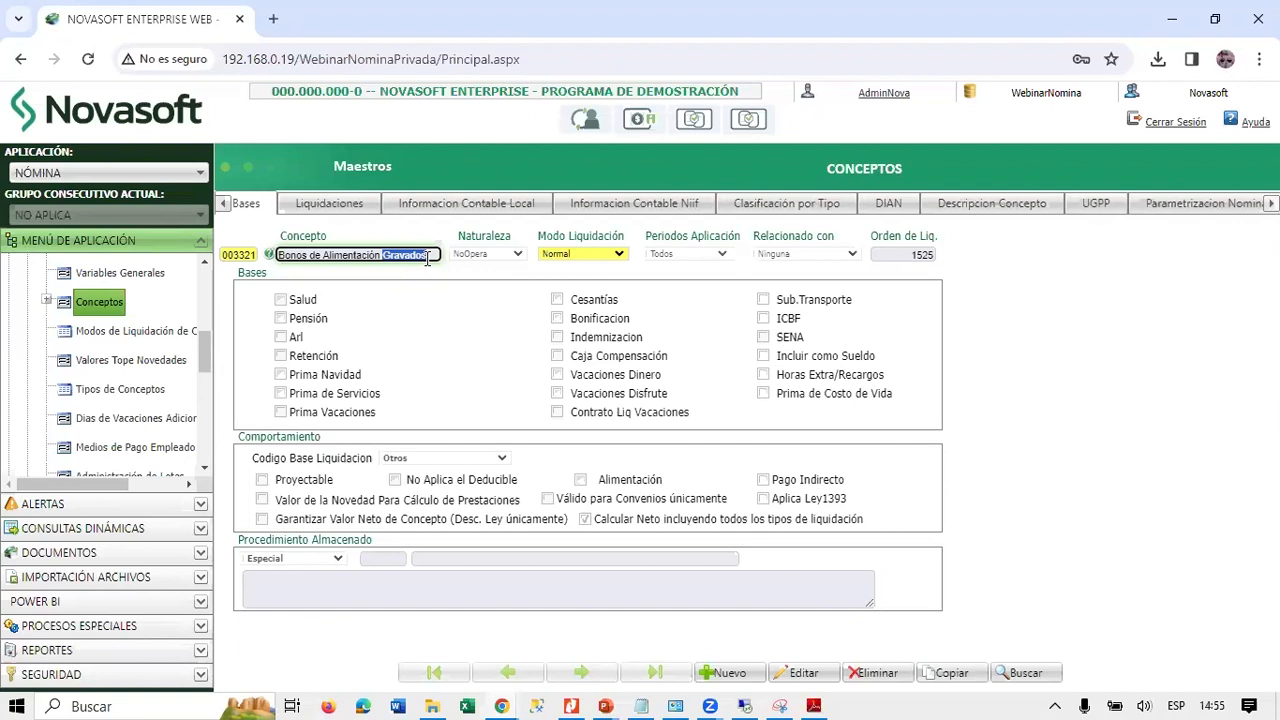
key("alt+Tab")
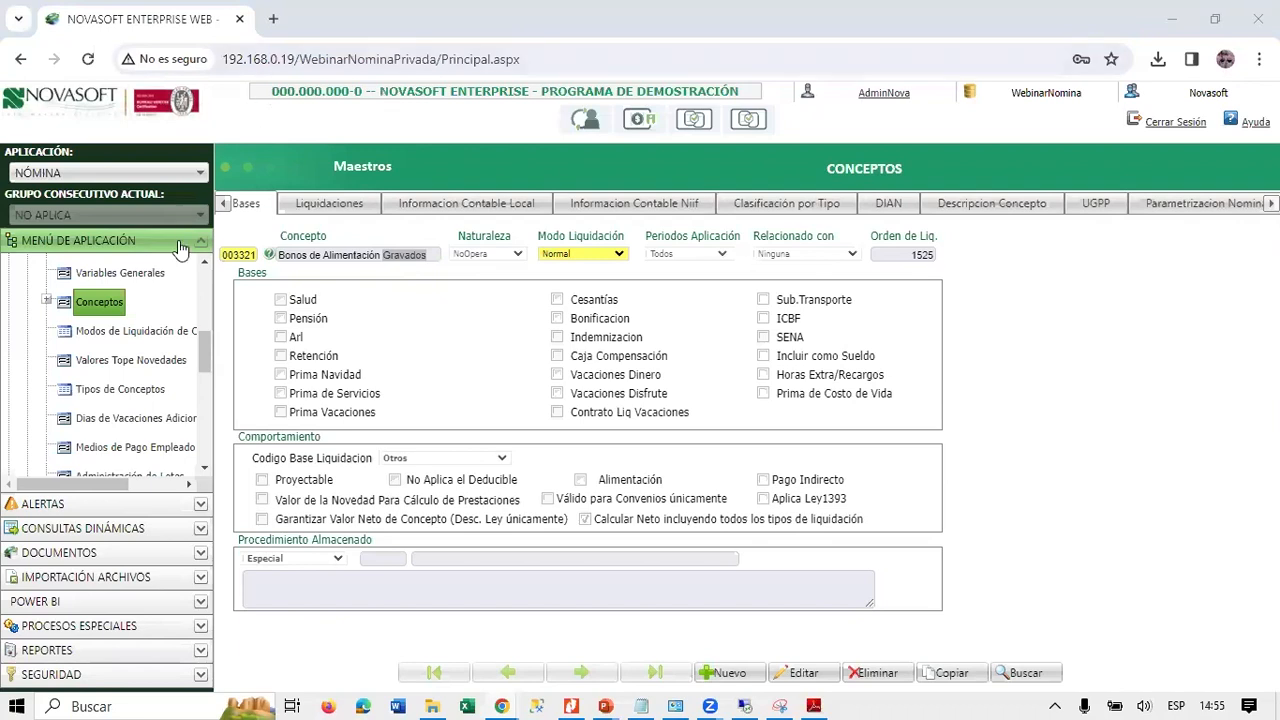
scroll(148, 304, "up", 5)
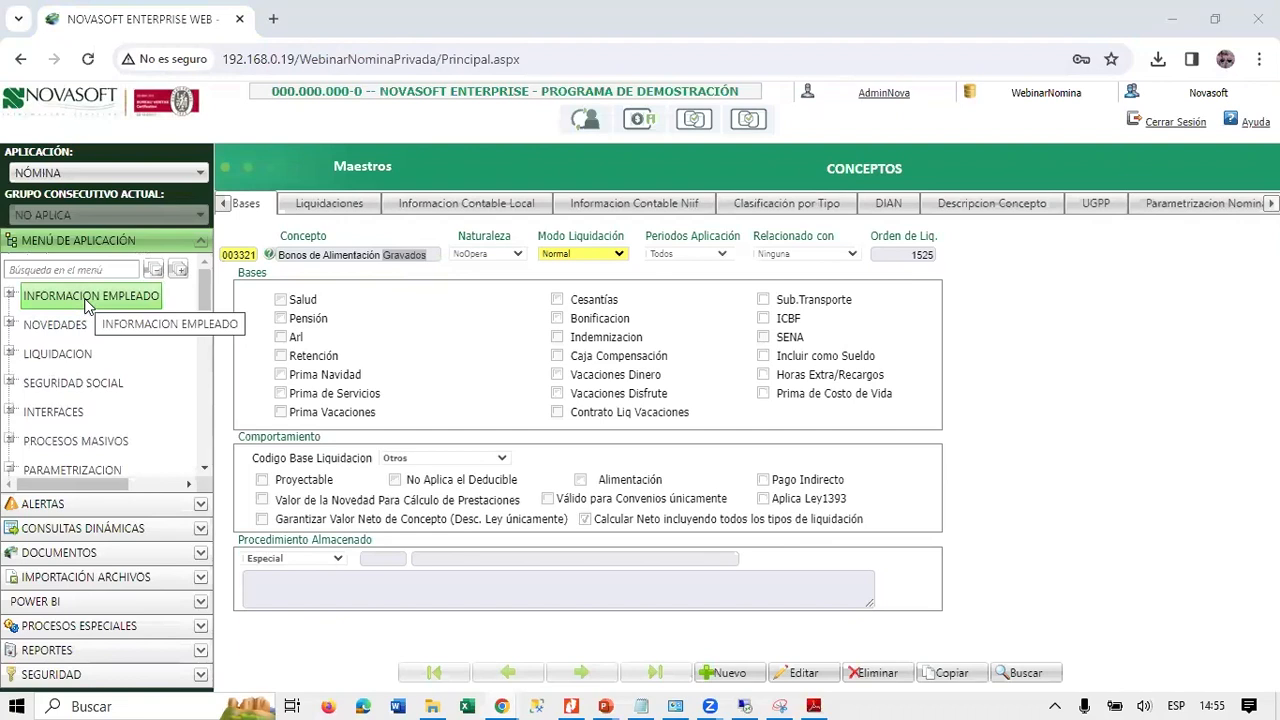
Load concept 003347 and review the end of its name, Gravados.
left_click_drag(244, 255, 274, 255)
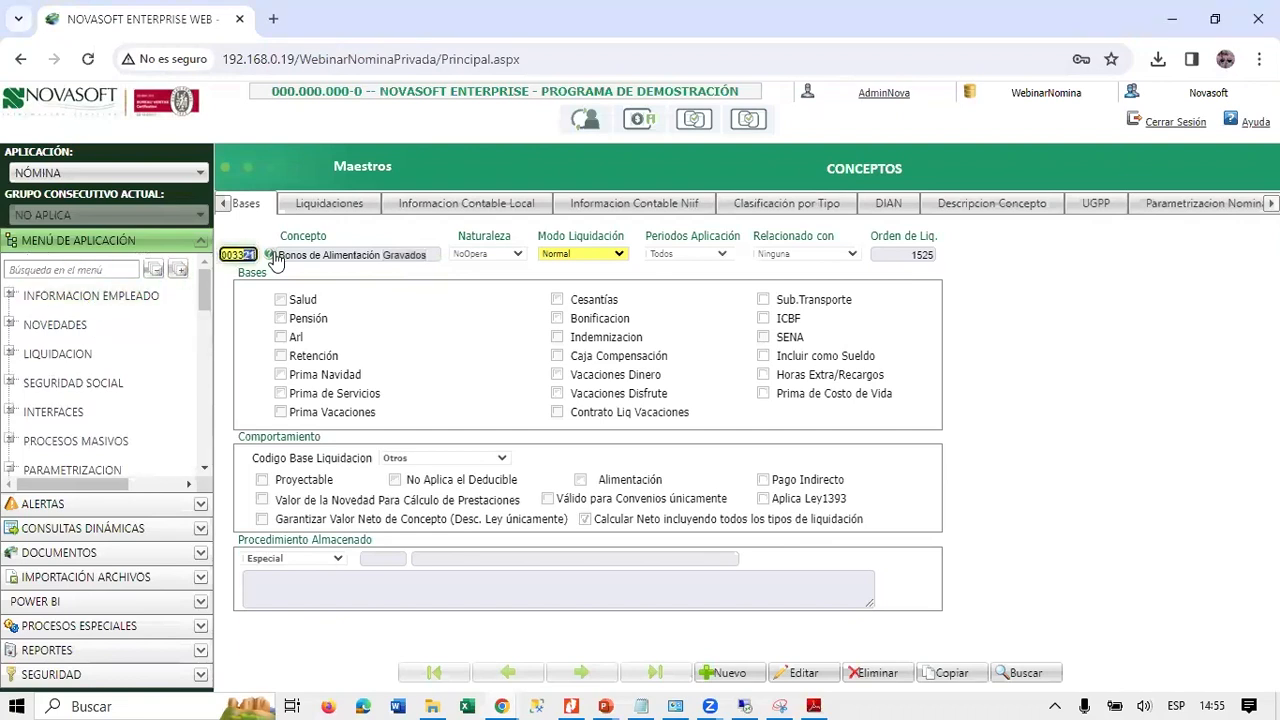
type("47")
key("Tab")
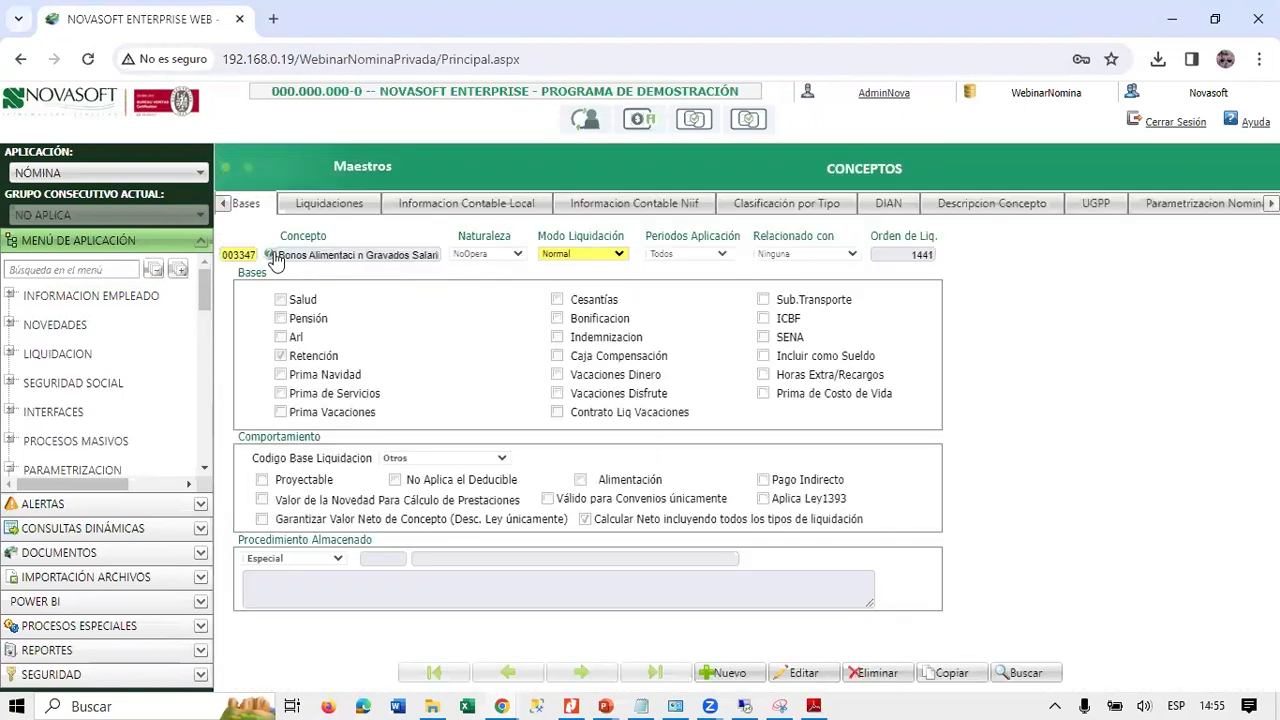
double_click(405, 256)
left_click_drag(411, 256, 461, 266)
Load concept 003348 and reveal its name ending 'excede 41 UVT', then return to the presentation.
double_click(248, 254)
type("003348")
key("Tab")
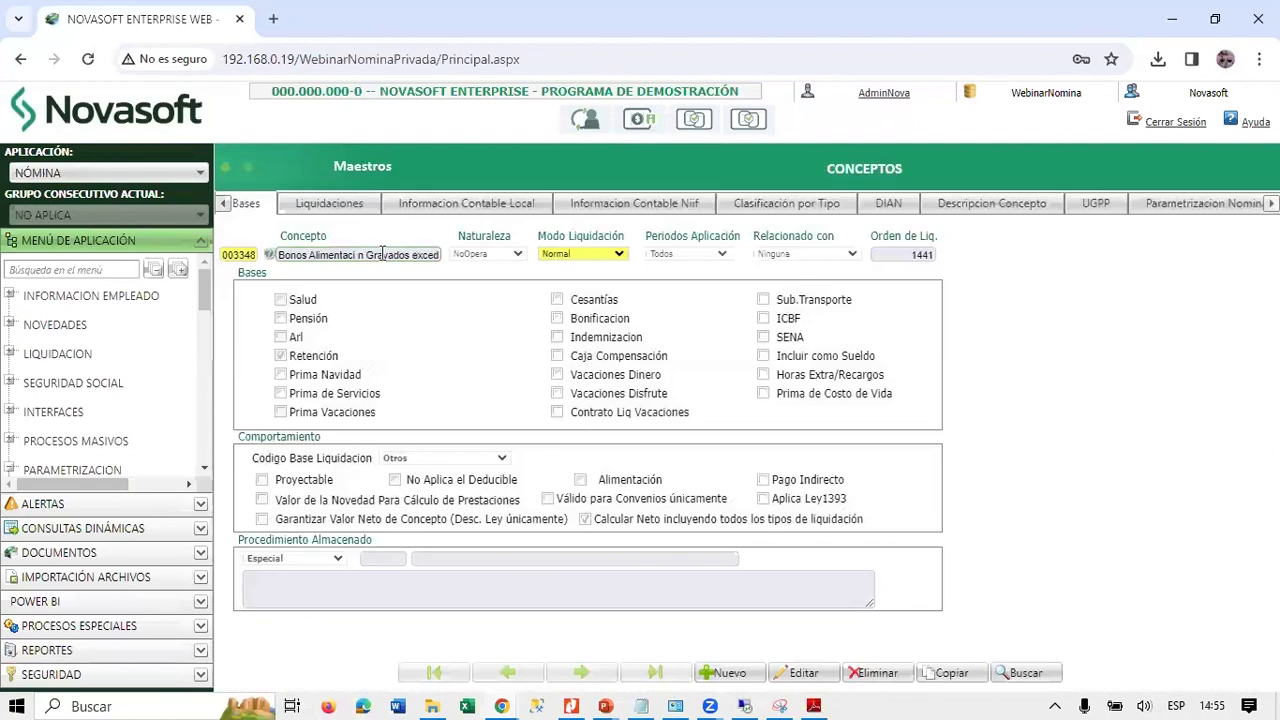
left_click_drag(382, 252, 477, 258)
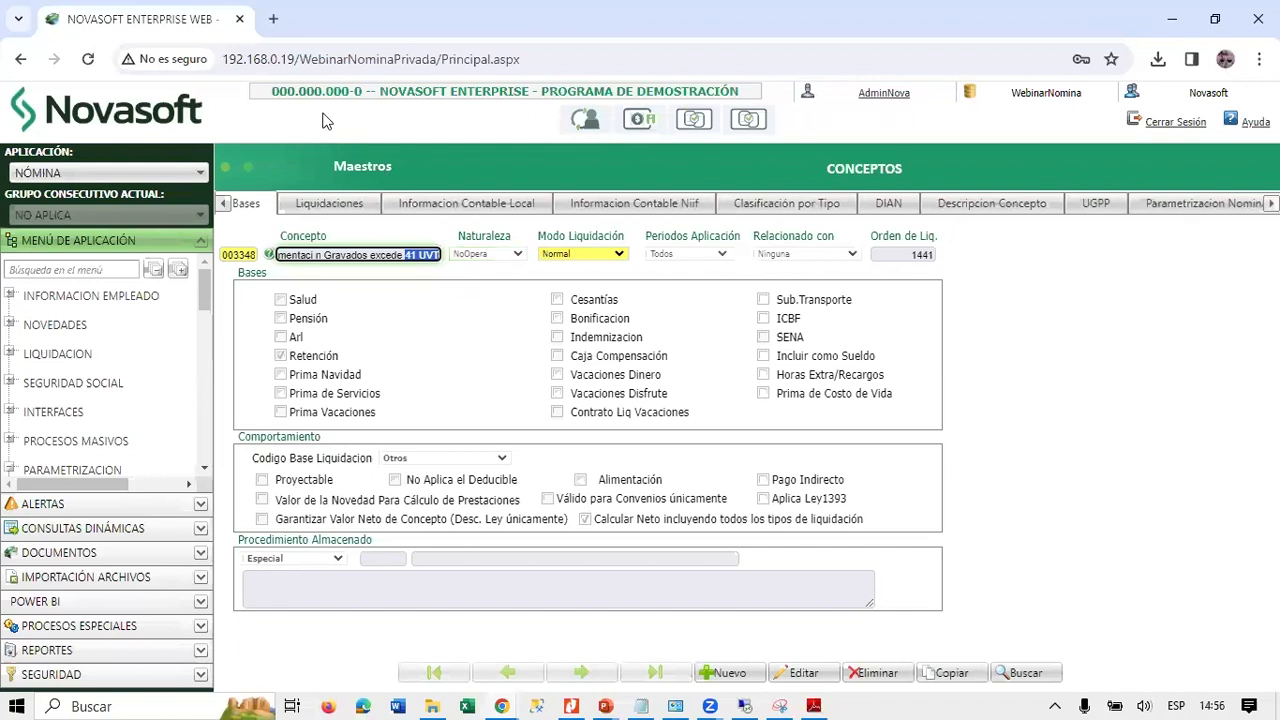
key("alt+Tab")
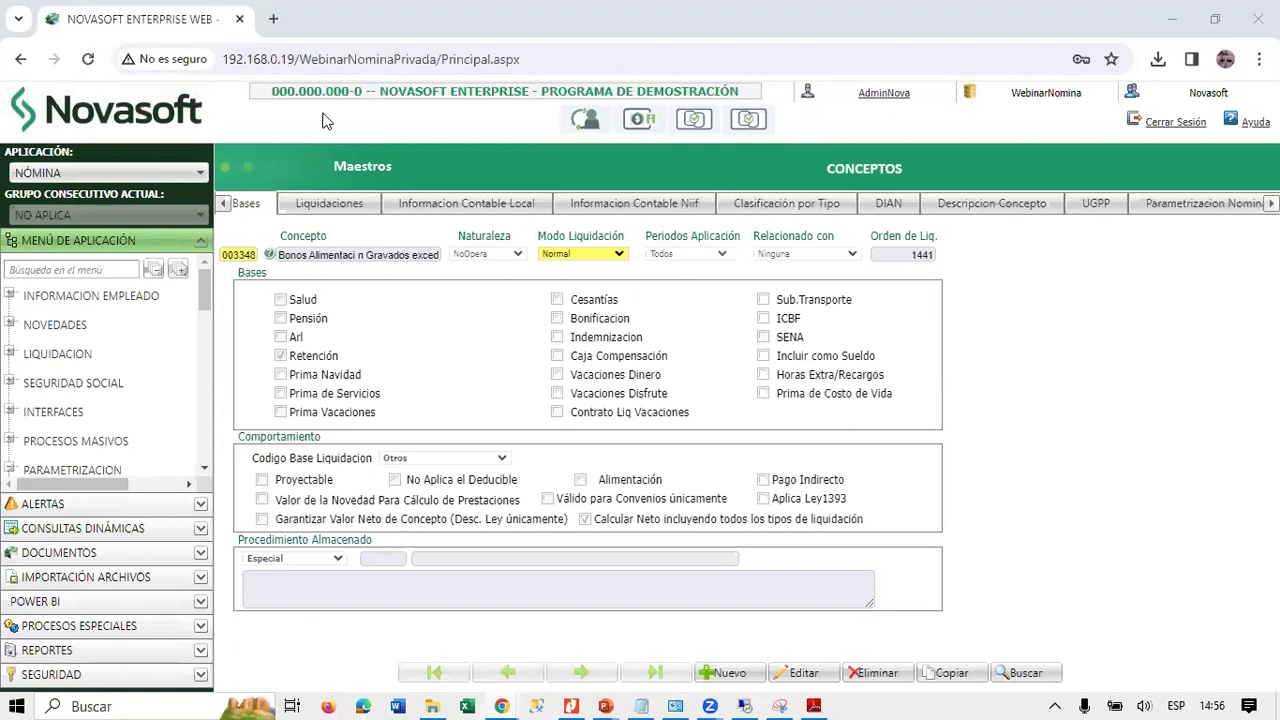
Open Procesos Especiales > Ejecución Procesos Especiales and set Grupos to UTILITARIOS.
left_click(100, 296)
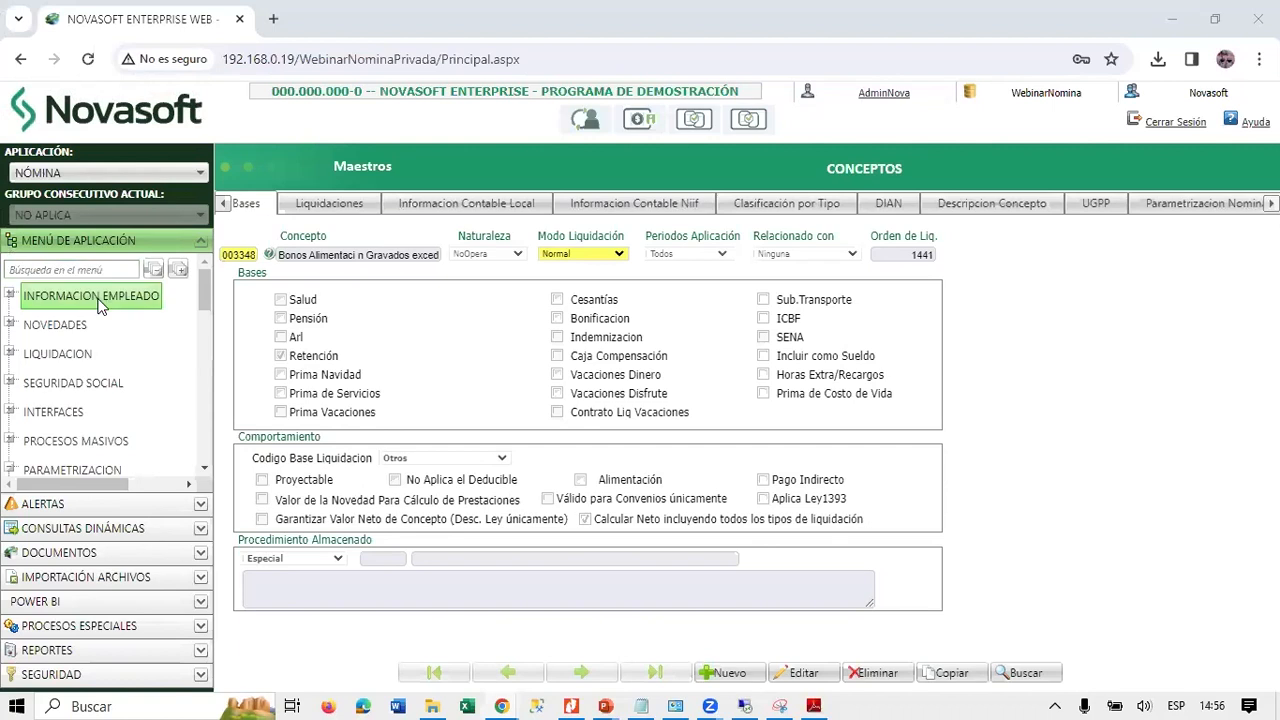
scroll(144, 382, "down", 4)
scroll(132, 368, "up", 1)
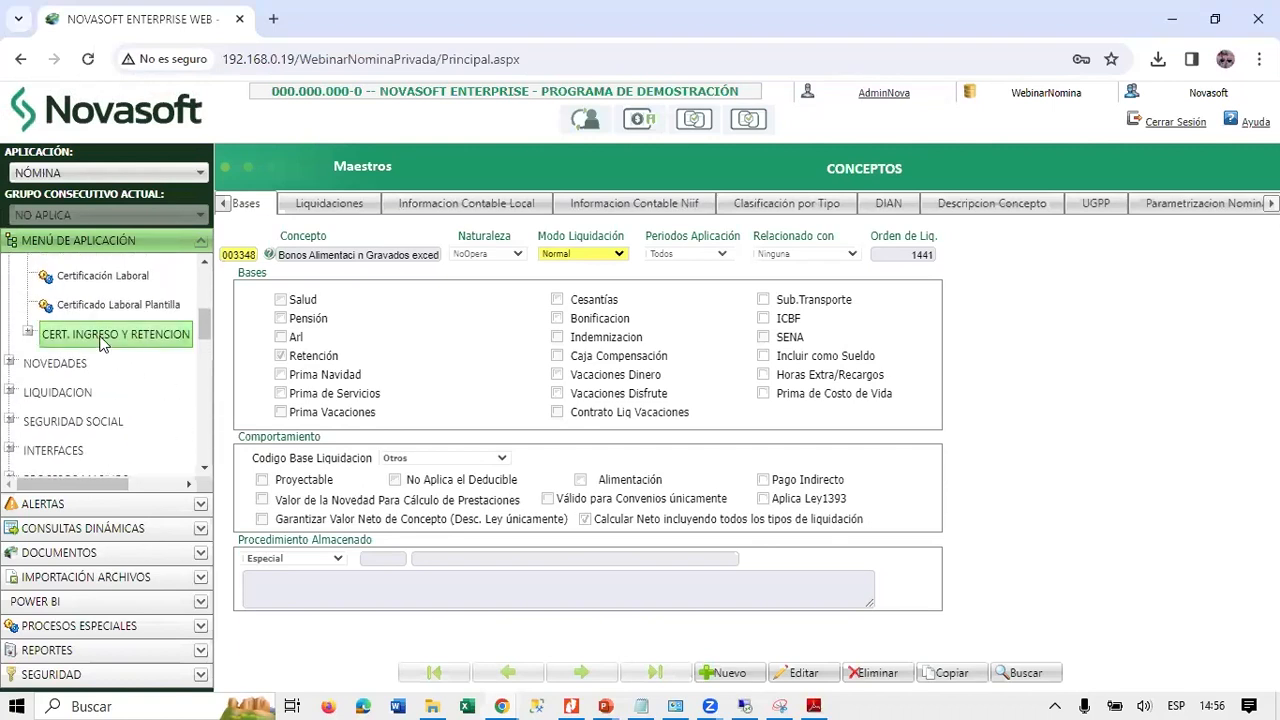
left_click(80, 625)
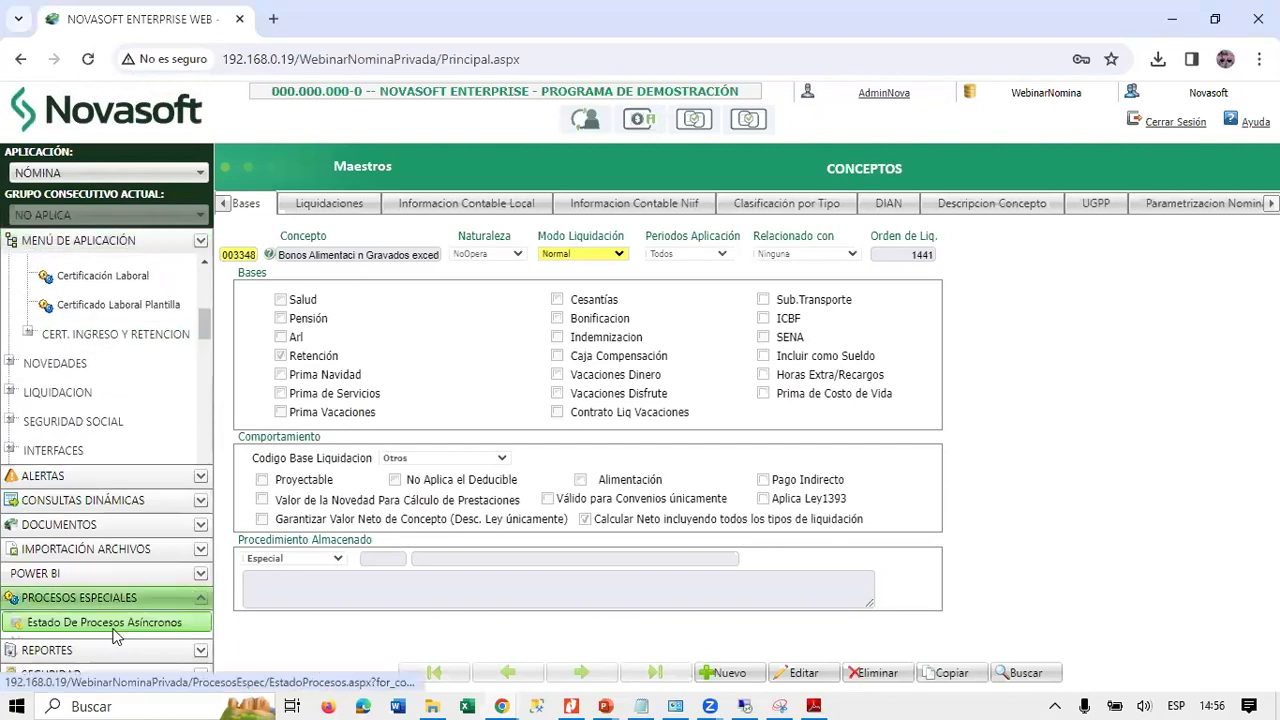
left_click(115, 465)
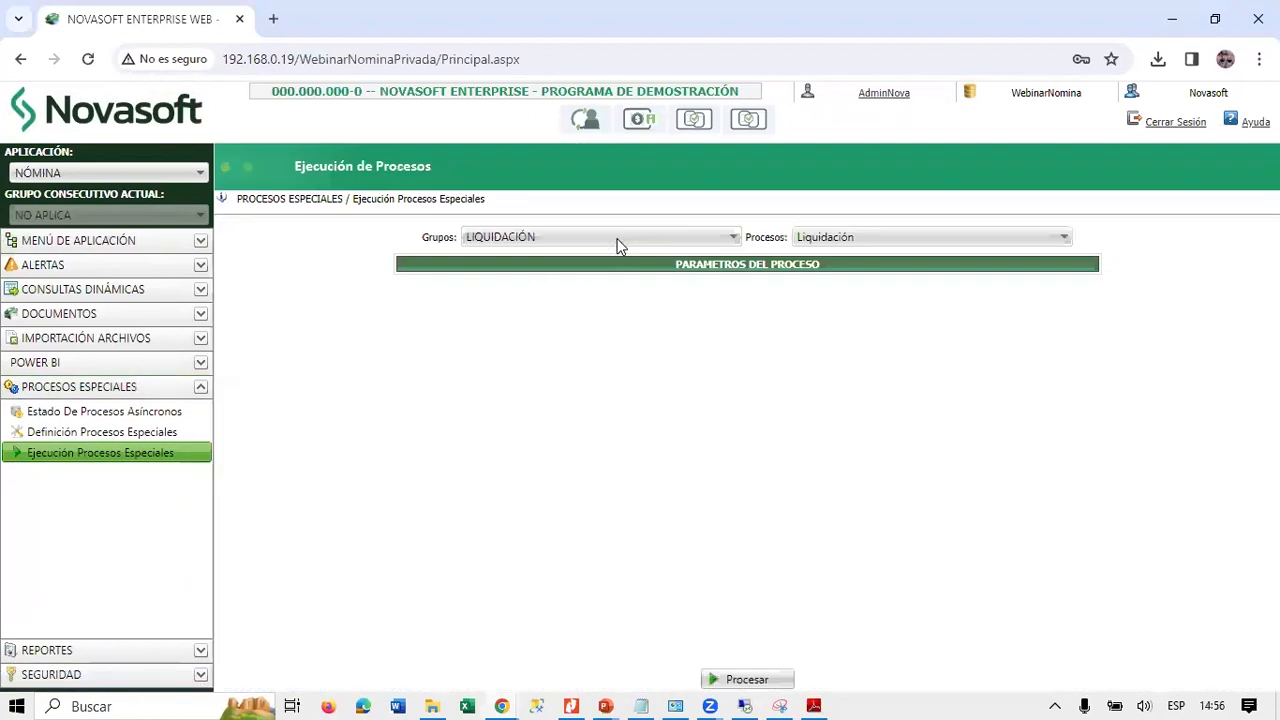
left_click(617, 240)
left_click(560, 295)
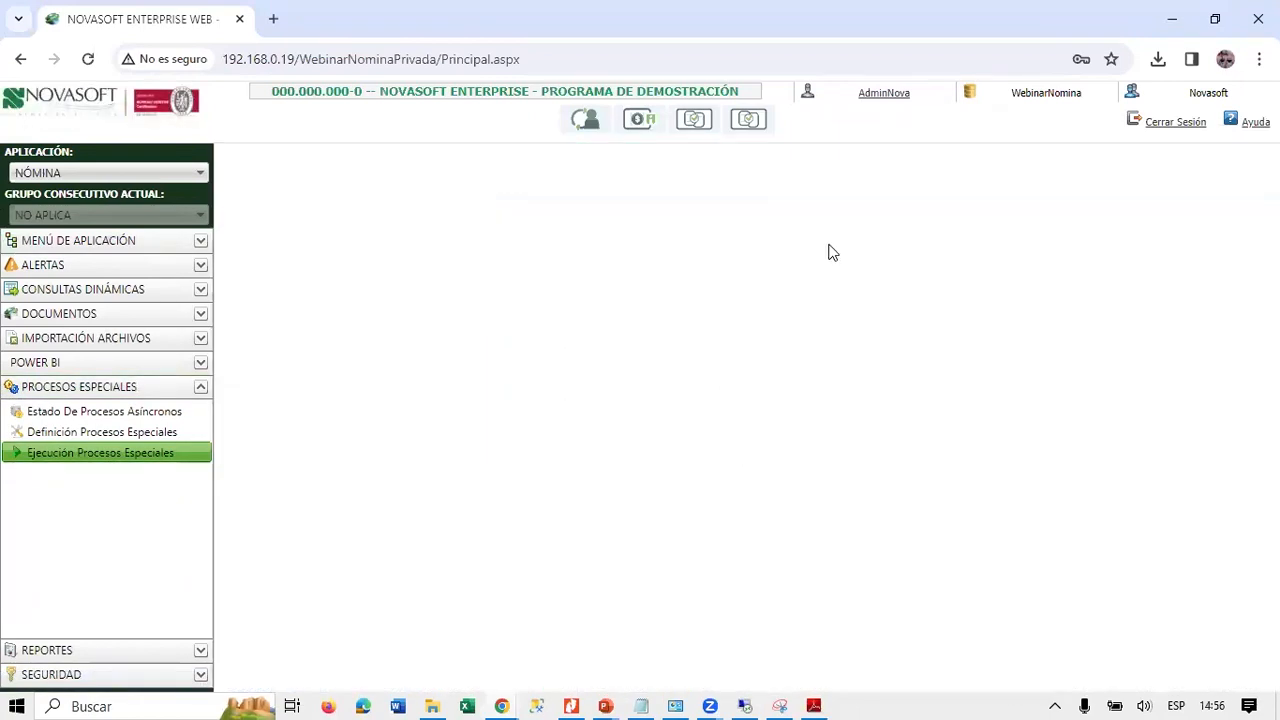
Browse the process list, selecting Actualiza IDL Para Historico de Pagos Migrados.
left_click(823, 240)
type("crcr")
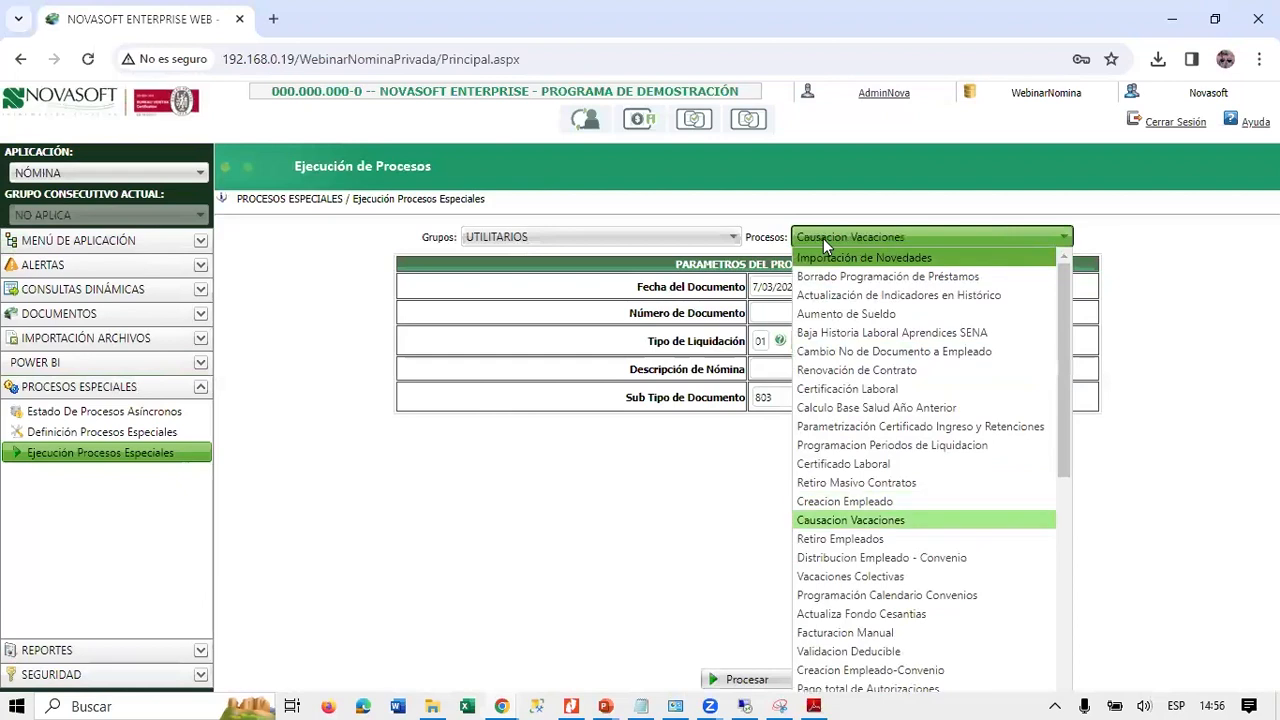
type("c")
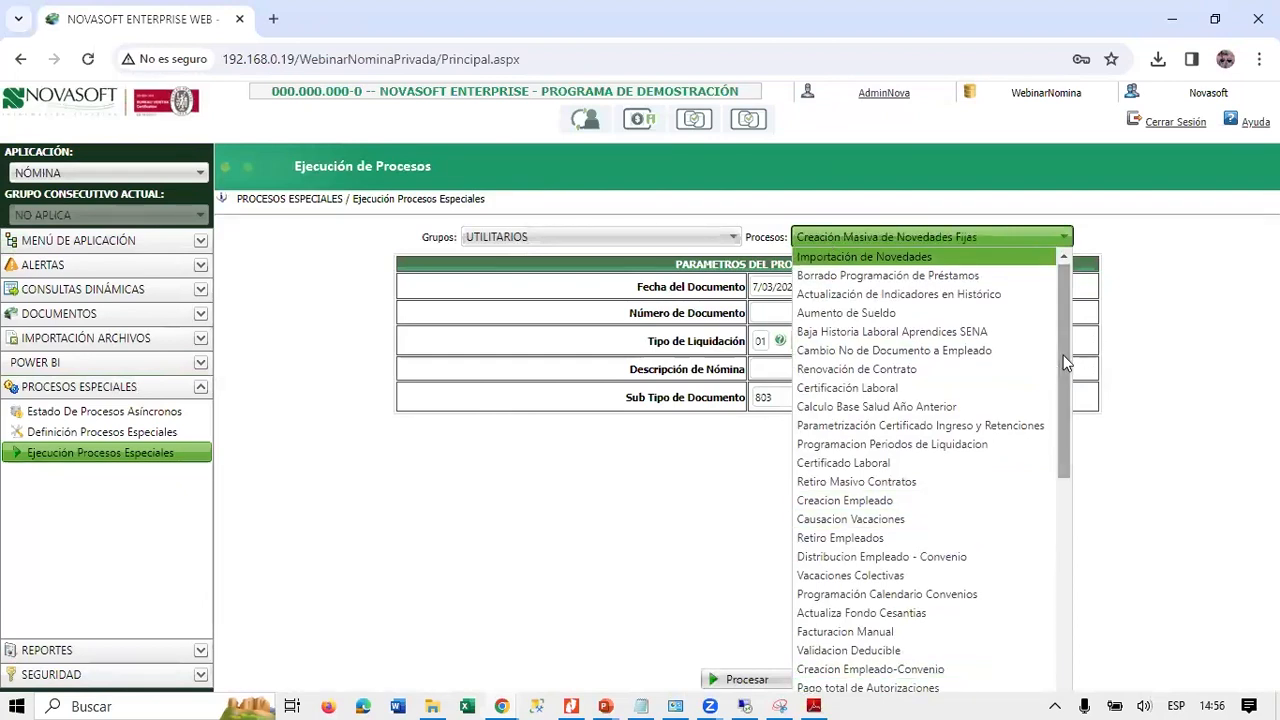
left_click_drag(1063, 357, 1068, 640)
left_click(1070, 643)
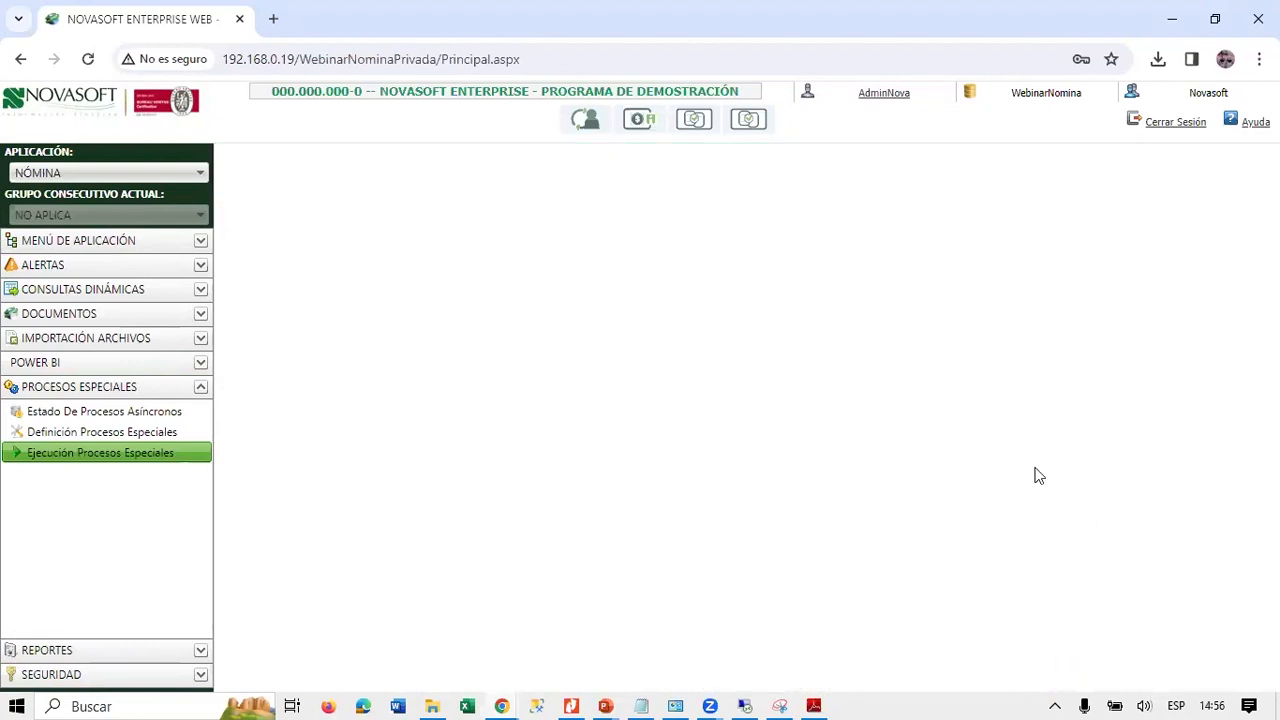
left_click(935, 236)
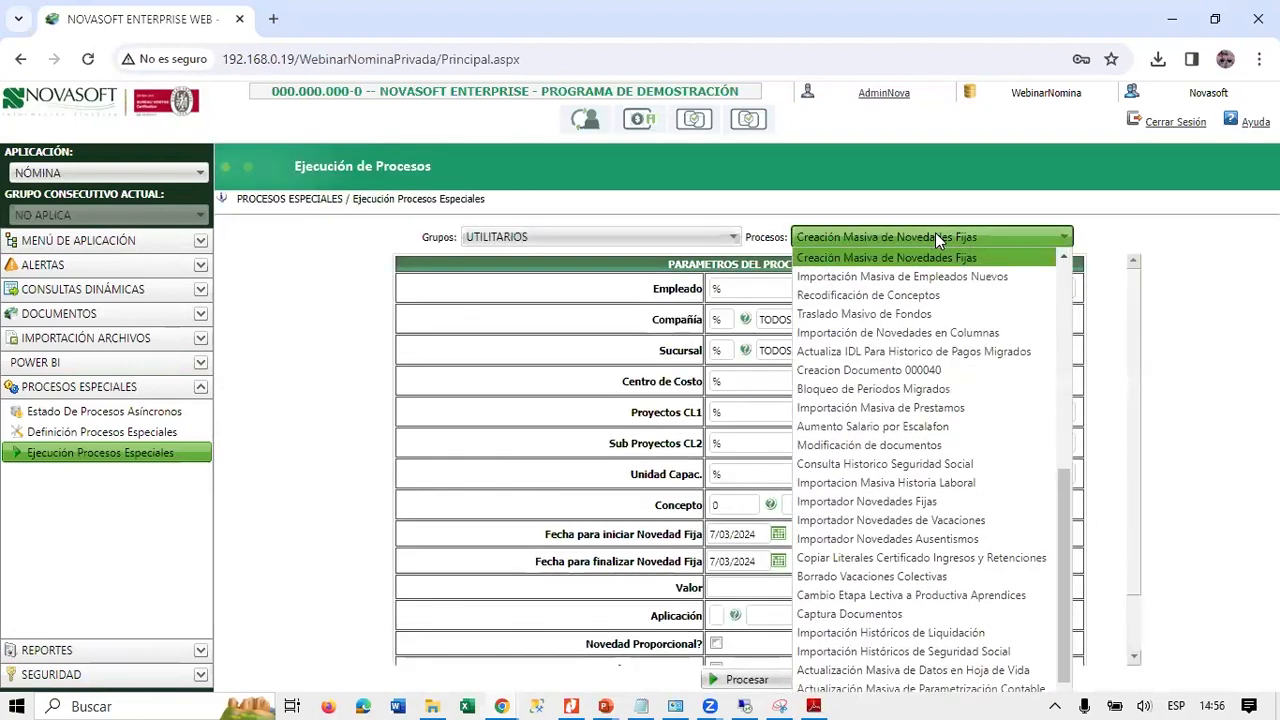
left_click(926, 346)
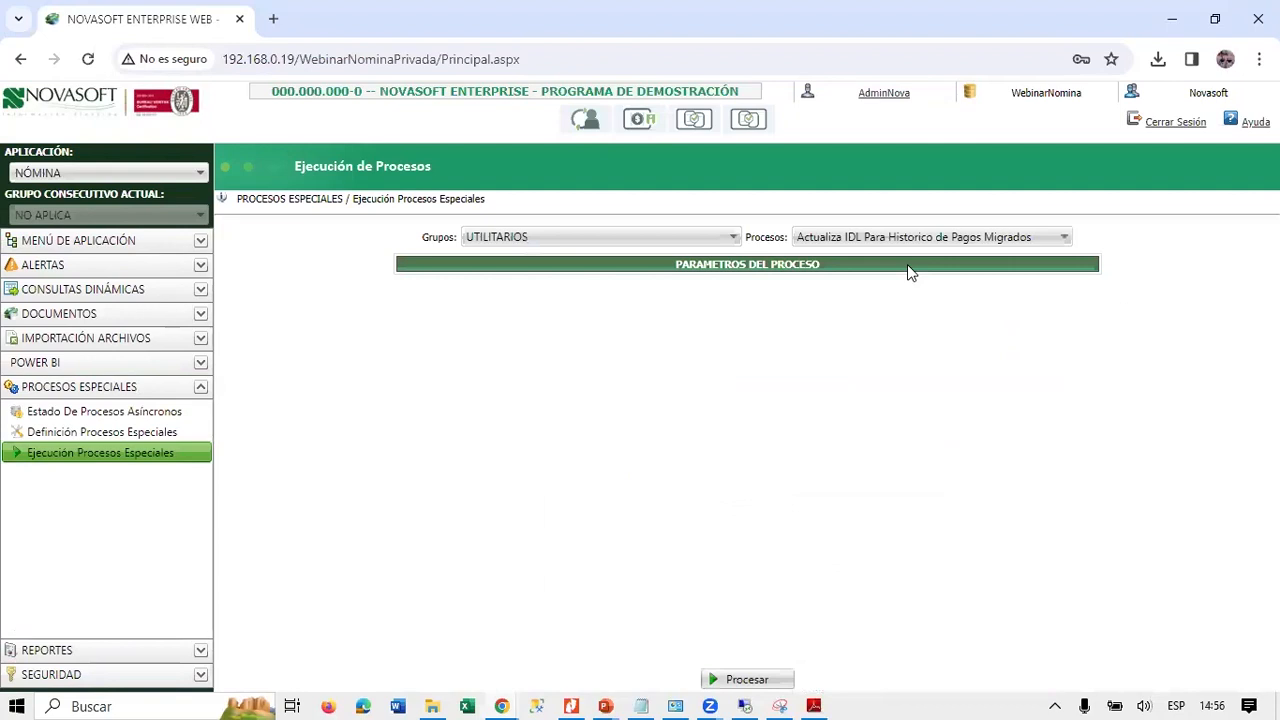
Select the Importador Id. Concepto Nomina Electronica process and keep it as the choice.
left_click(881, 236)
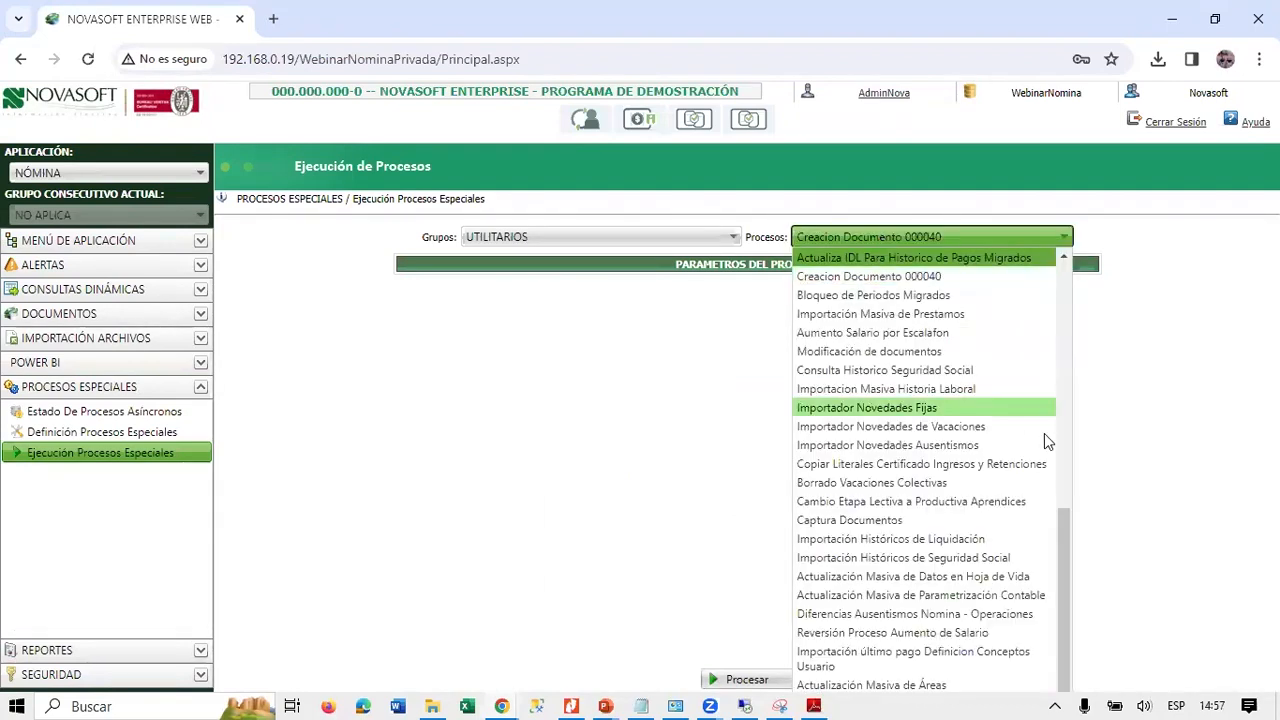
scroll(1000, 560, "down", 1)
left_click(923, 688)
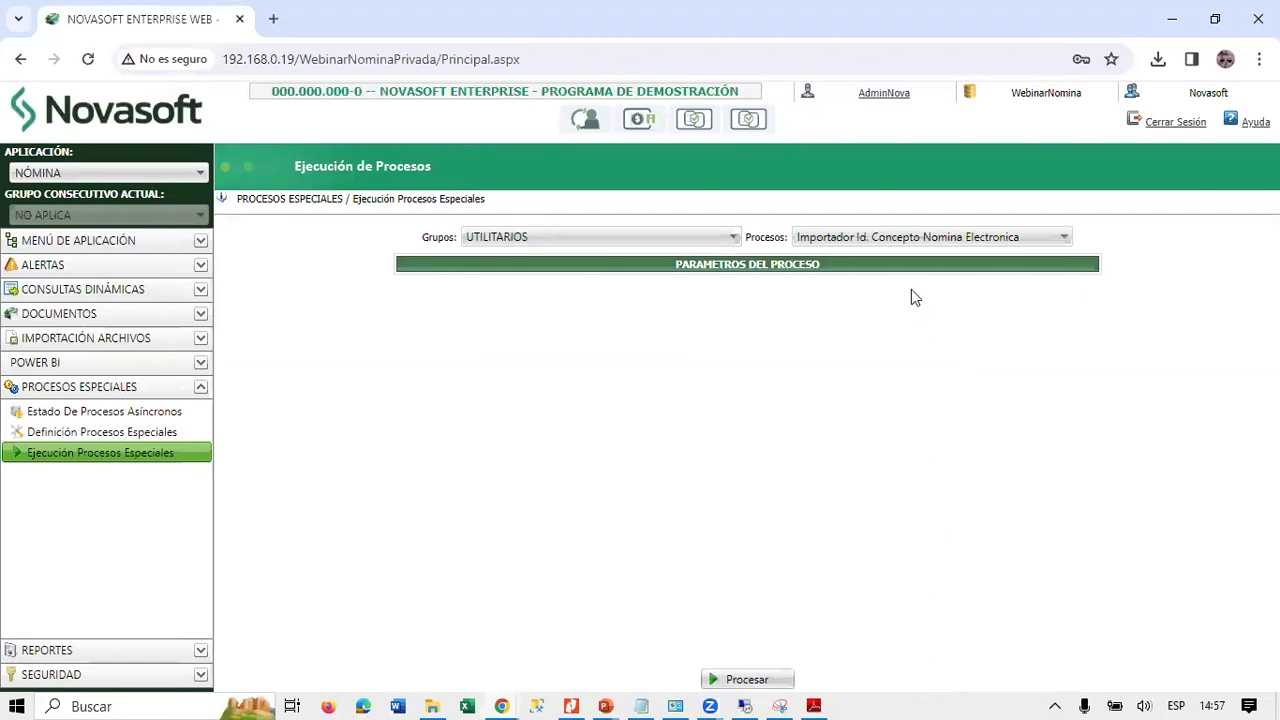
left_click(884, 240)
key("c")
key("a")
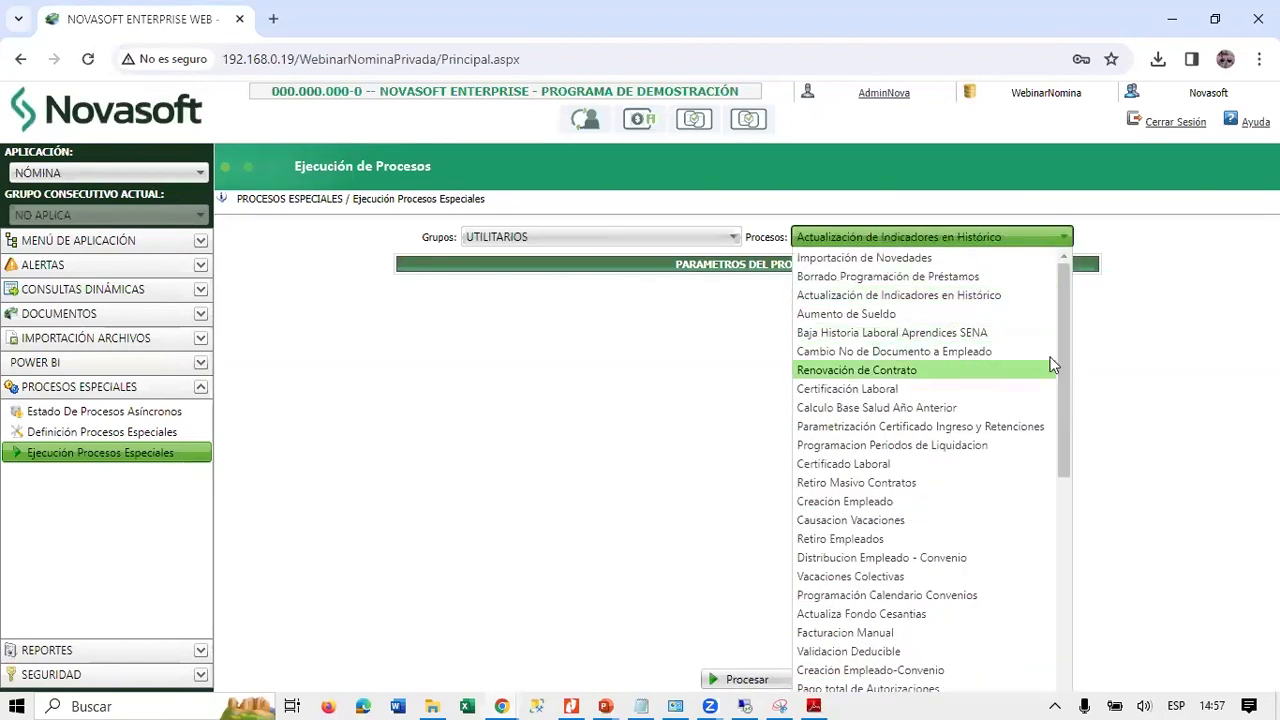
left_click_drag(1067, 396, 1073, 696)
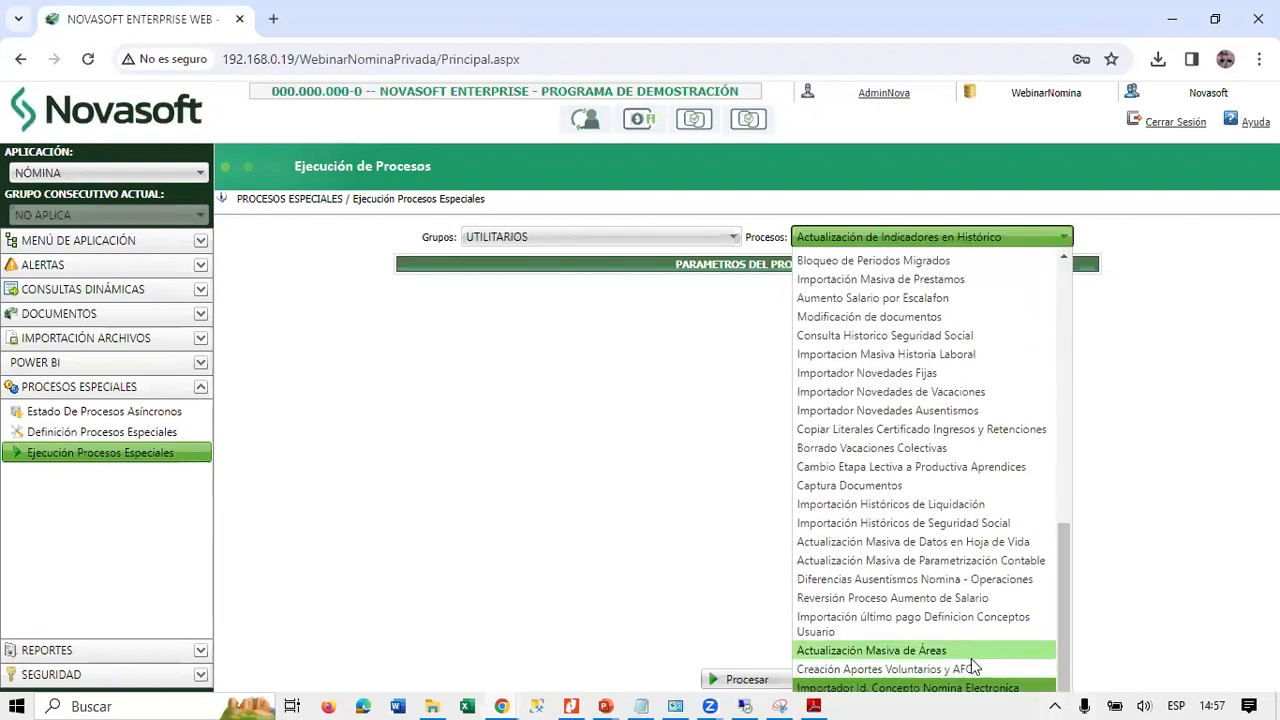
left_click(971, 658)
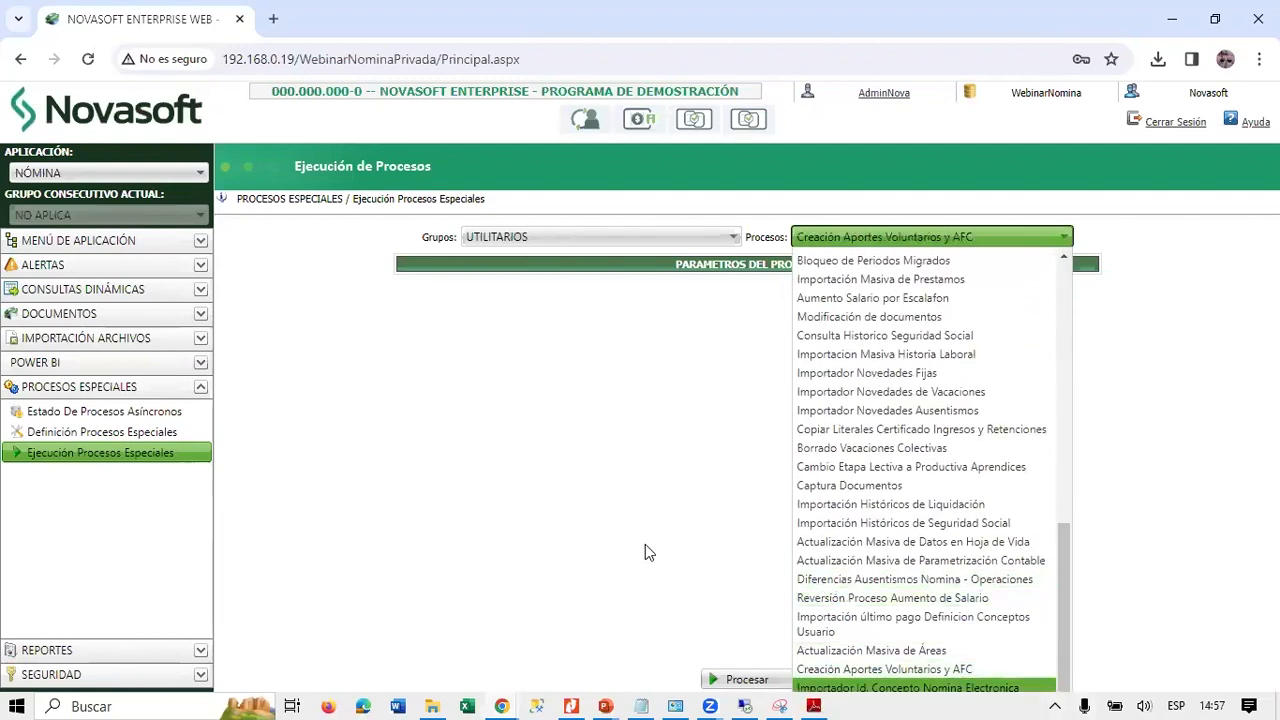
left_click(70, 240)
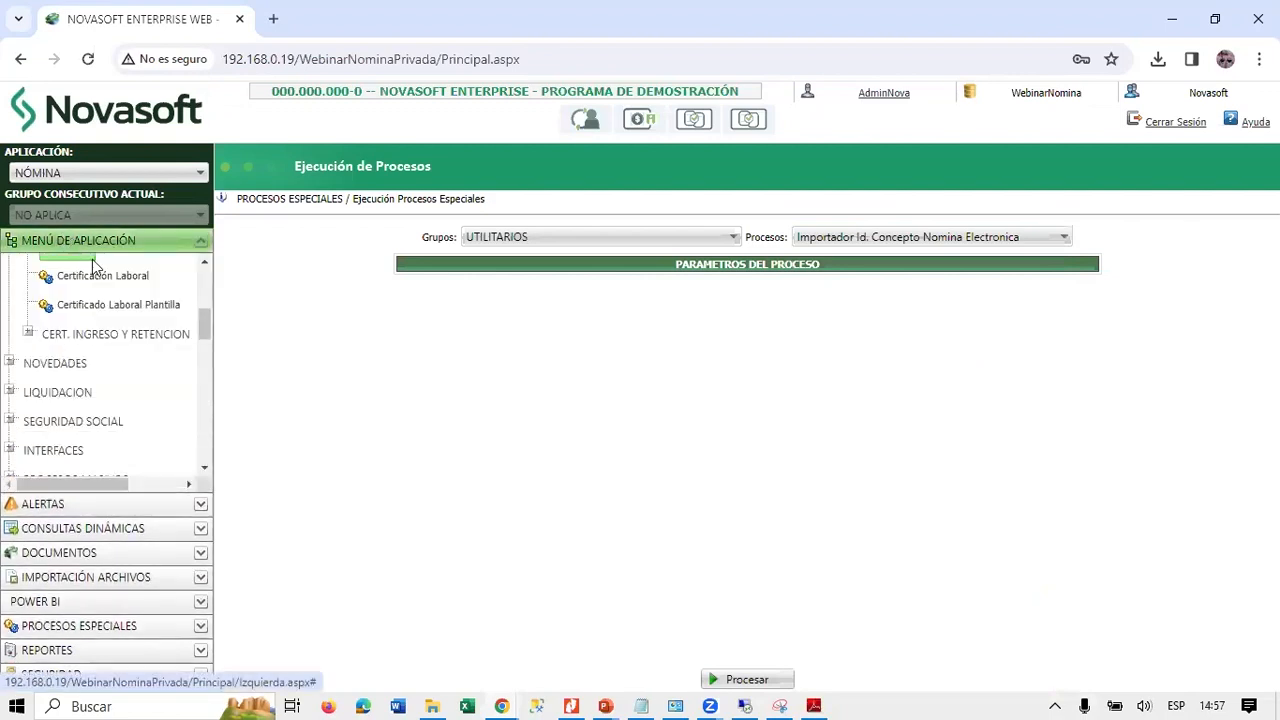
Show 2023 certificate item 37 with concept 003347, then switch to the PowerPoint slide.
left_click(160, 335)
left_click(135, 366)
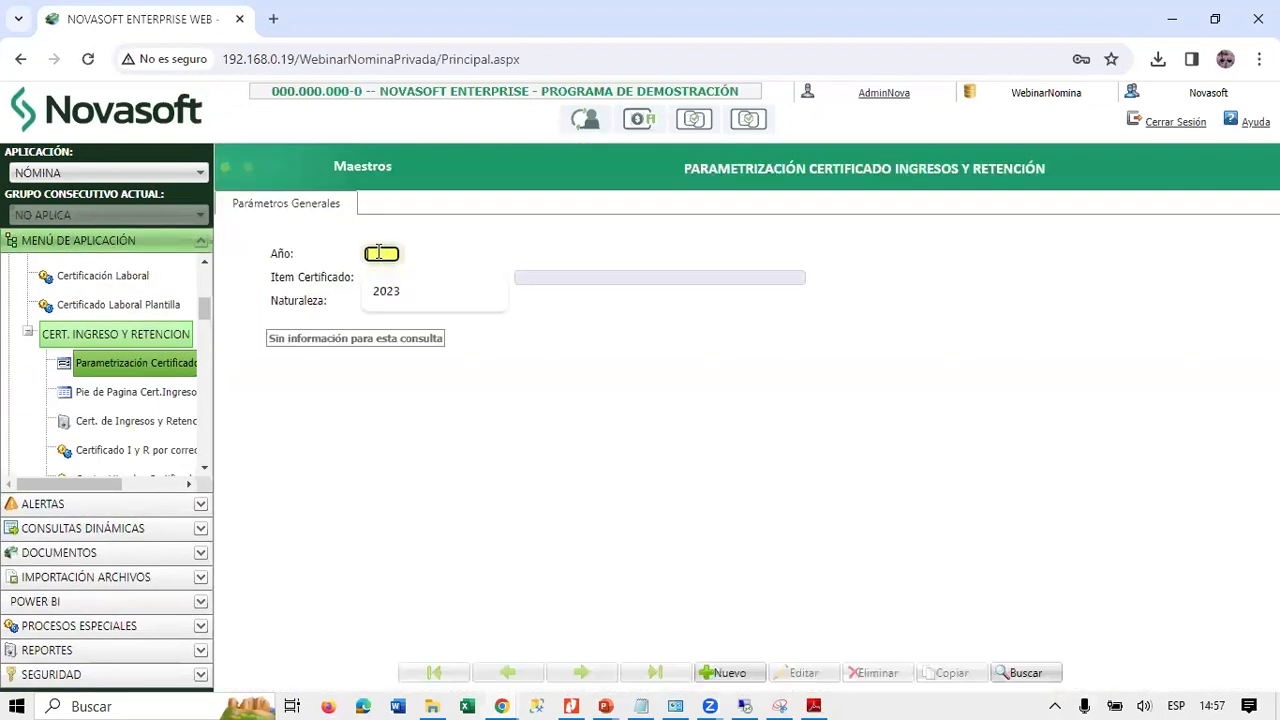
left_click(386, 291)
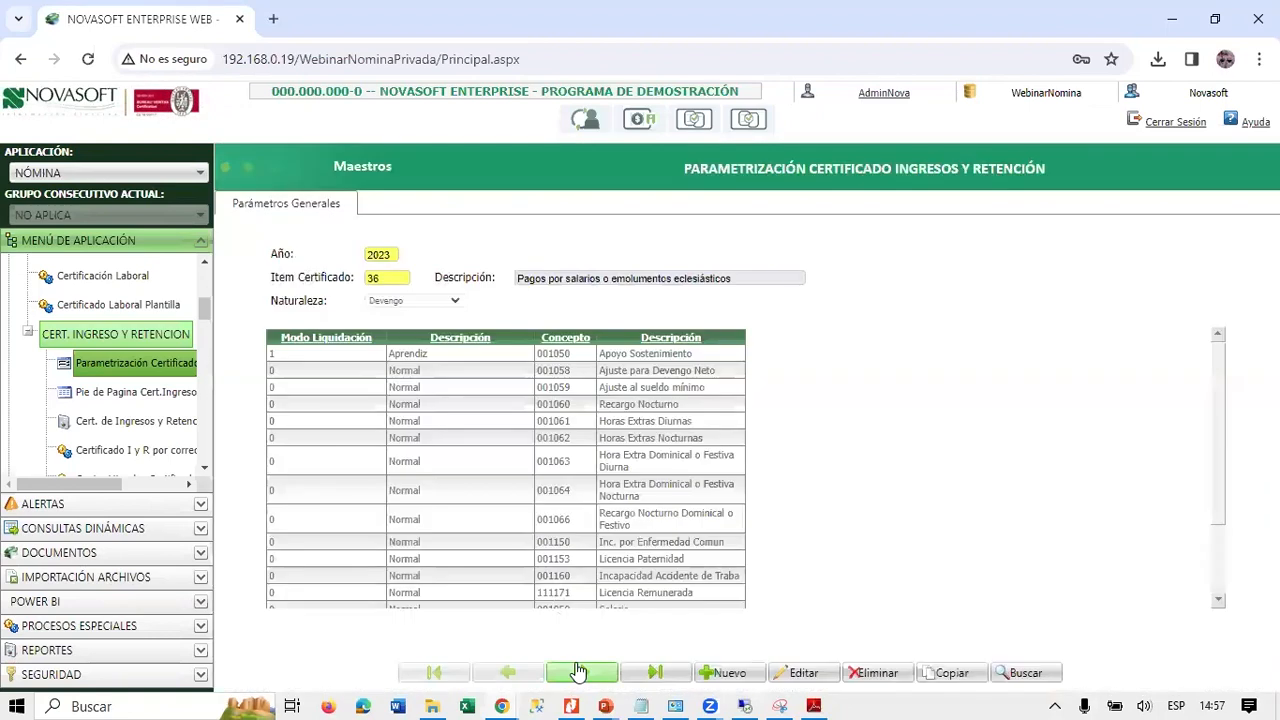
left_click(578, 670)
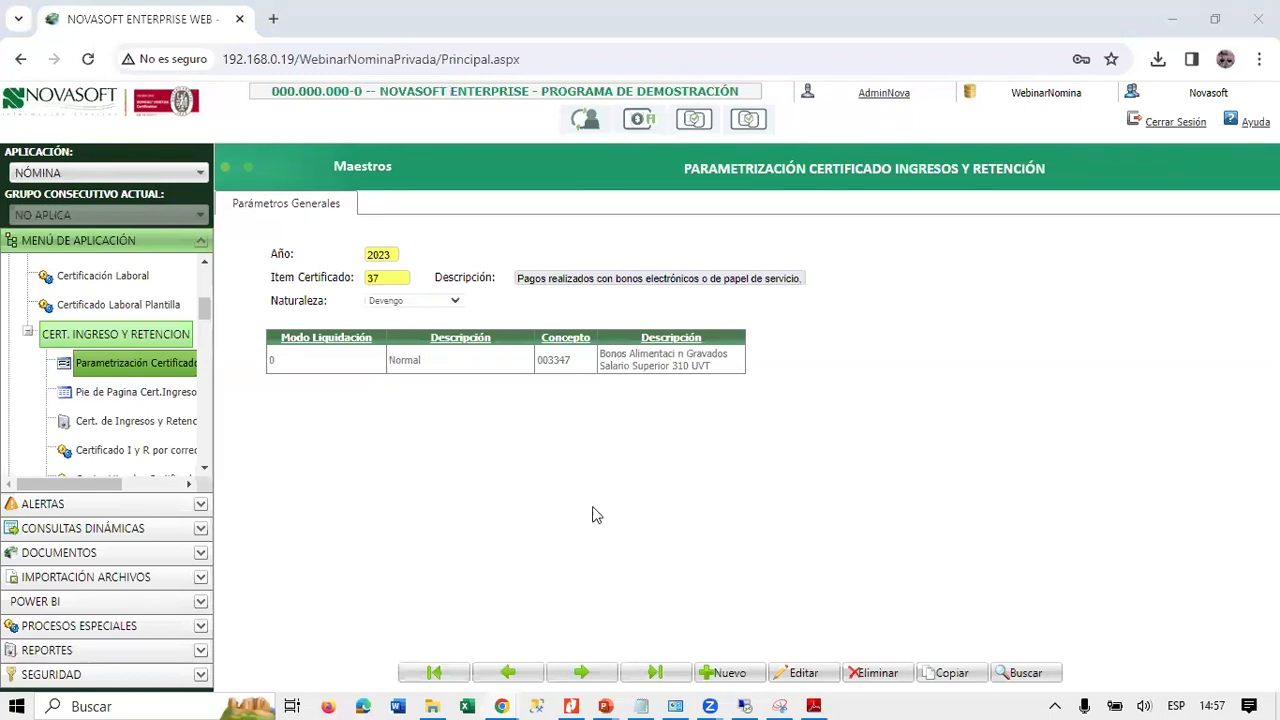
key("alt+Tab")
key("alt+Tab")
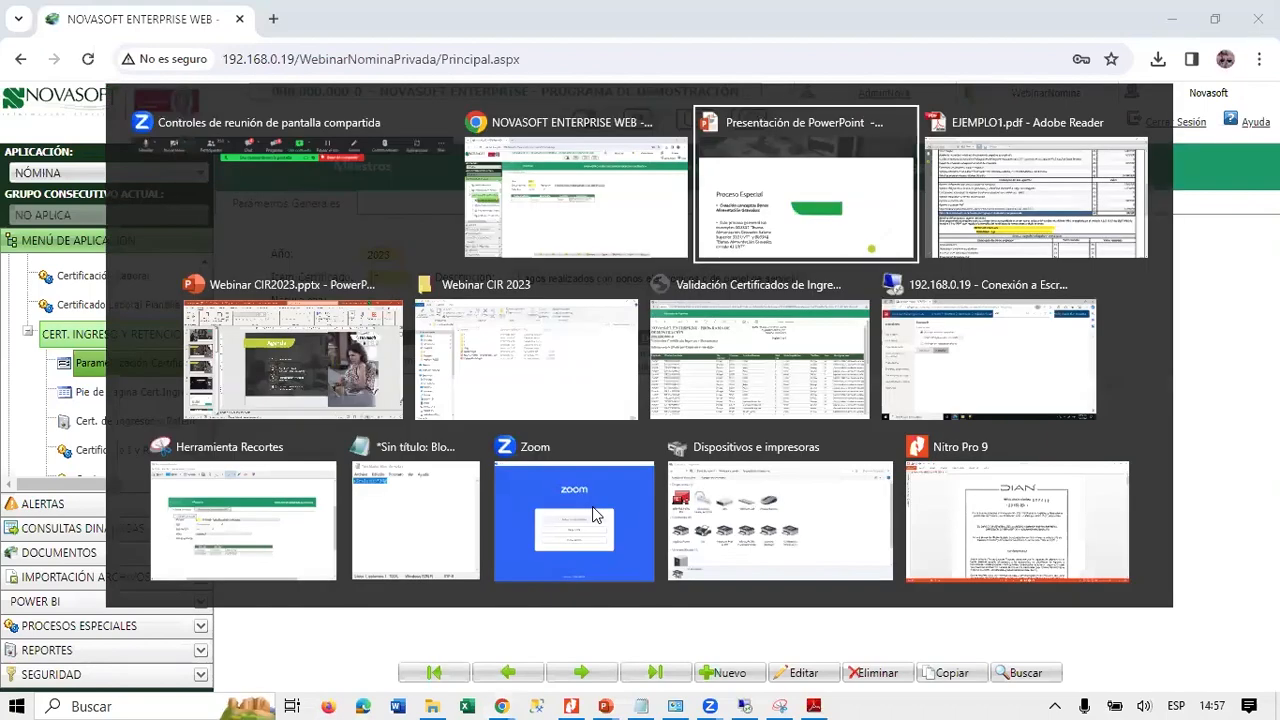
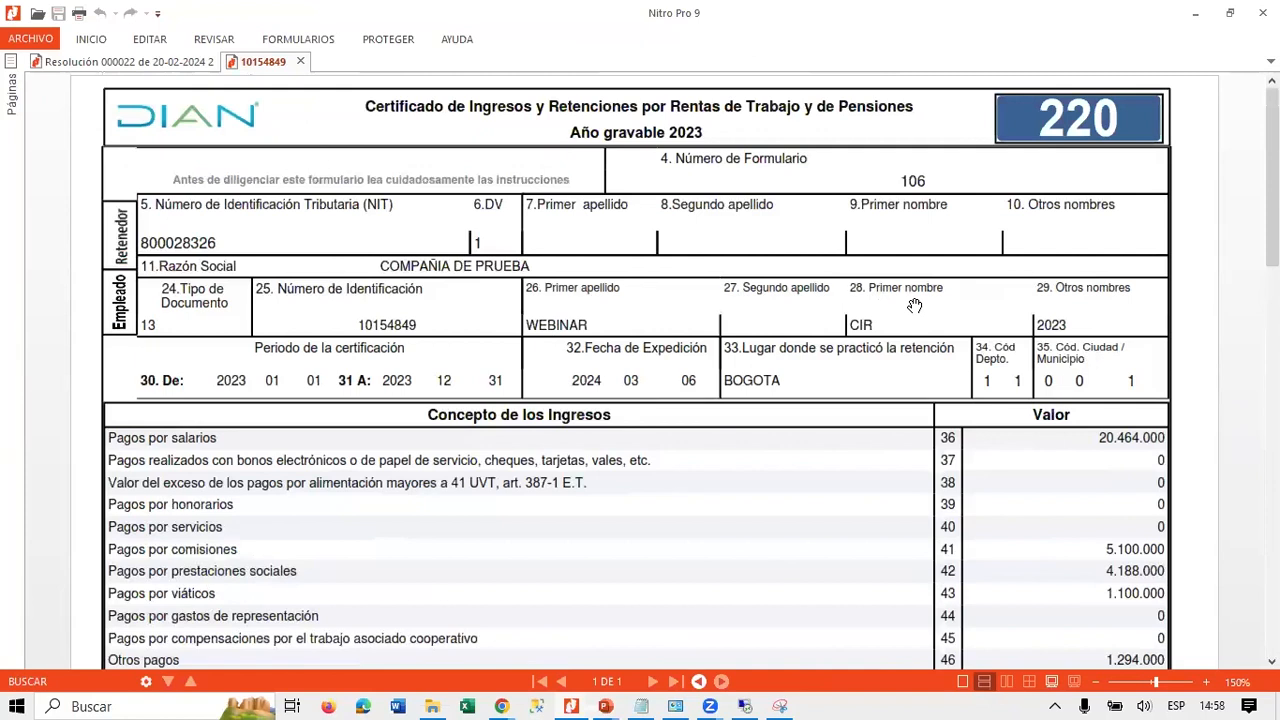
Scroll the certificate PDF down to rows 36–53, ending at total gross income 33.046.000.
scroll(914, 305, "down", 4)
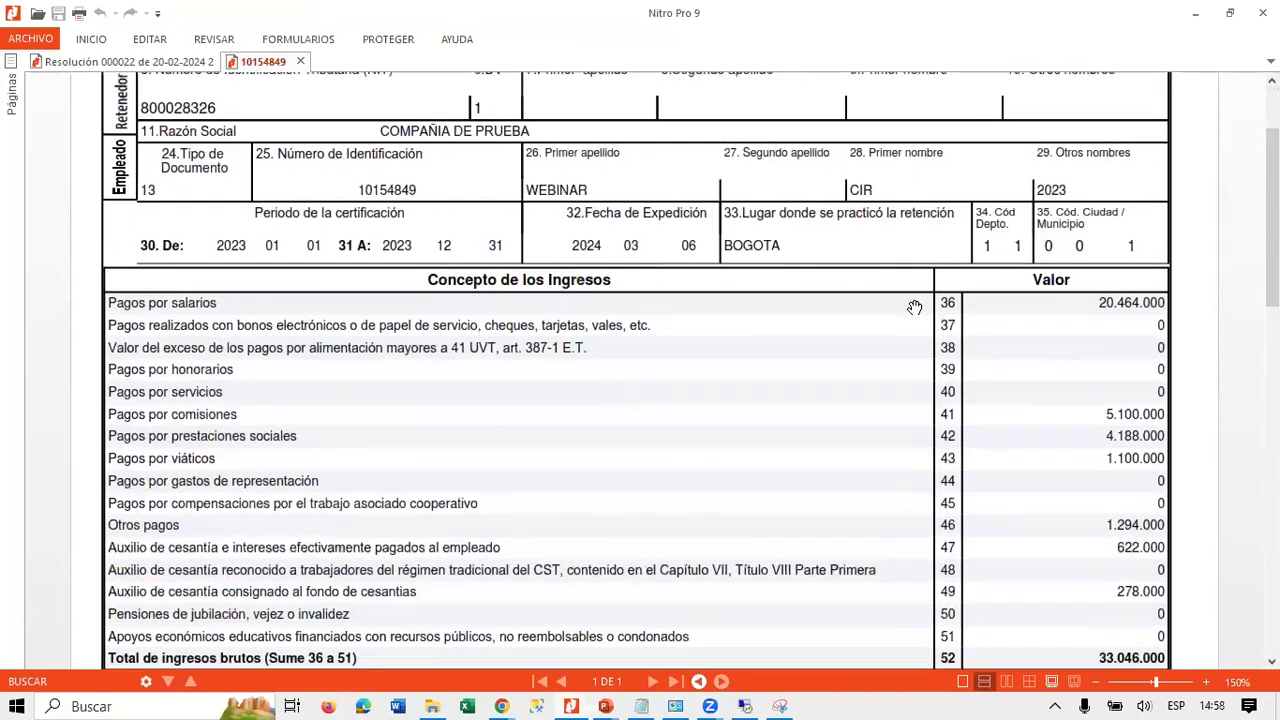
mouse_move(501, 706)
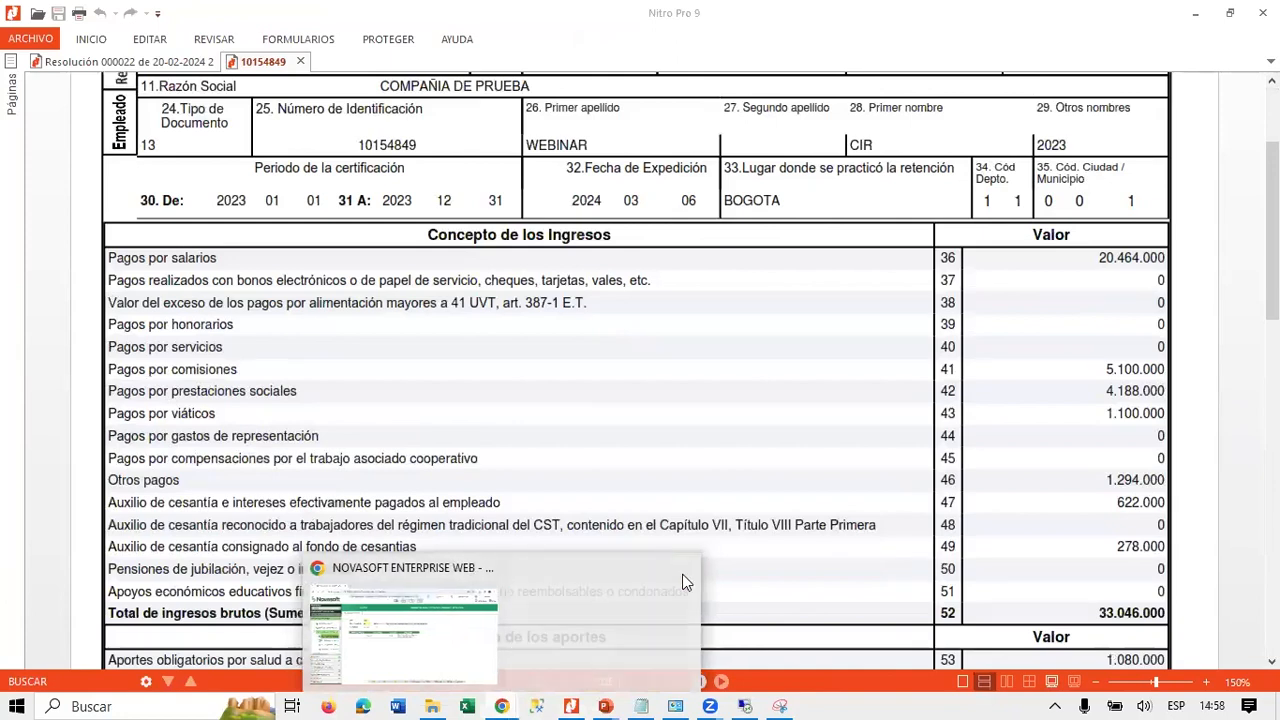
Back in Novasoft, open Validación Certificados de Ingresos under CERT. INGRESO Y RETENCION.
left_click(440, 640)
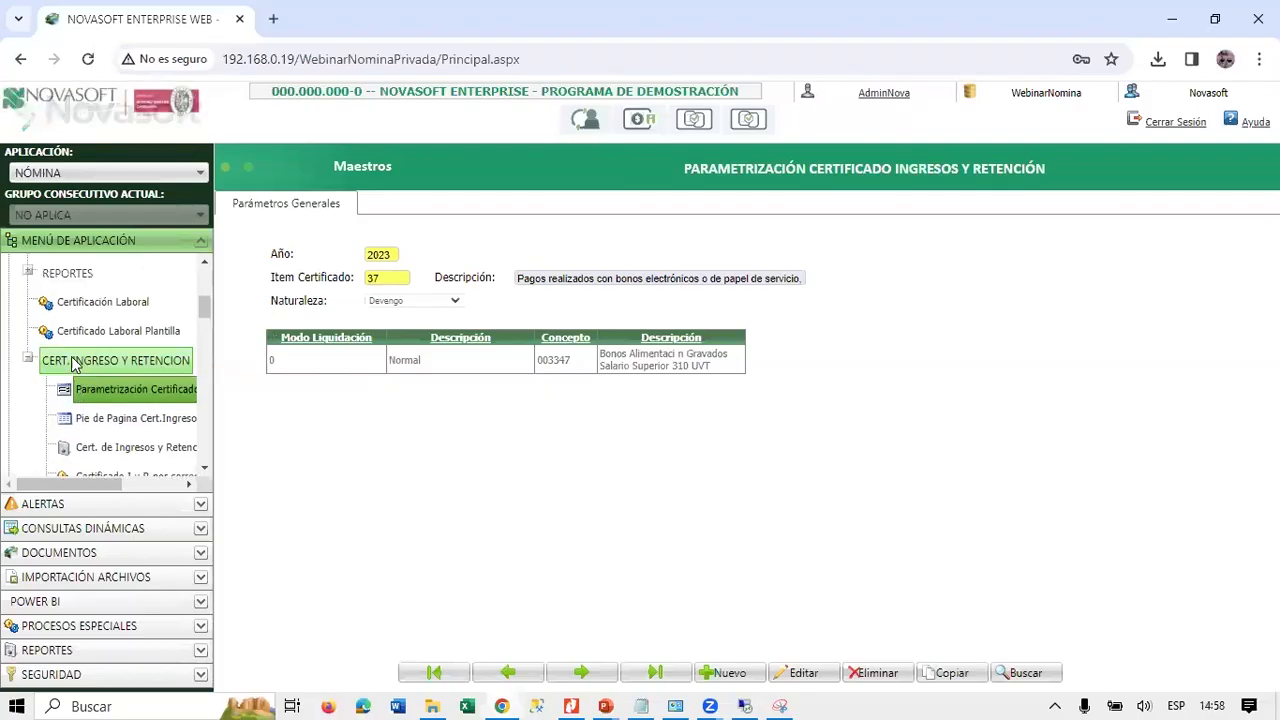
scroll(110, 360, "up", 5)
left_click(153, 274)
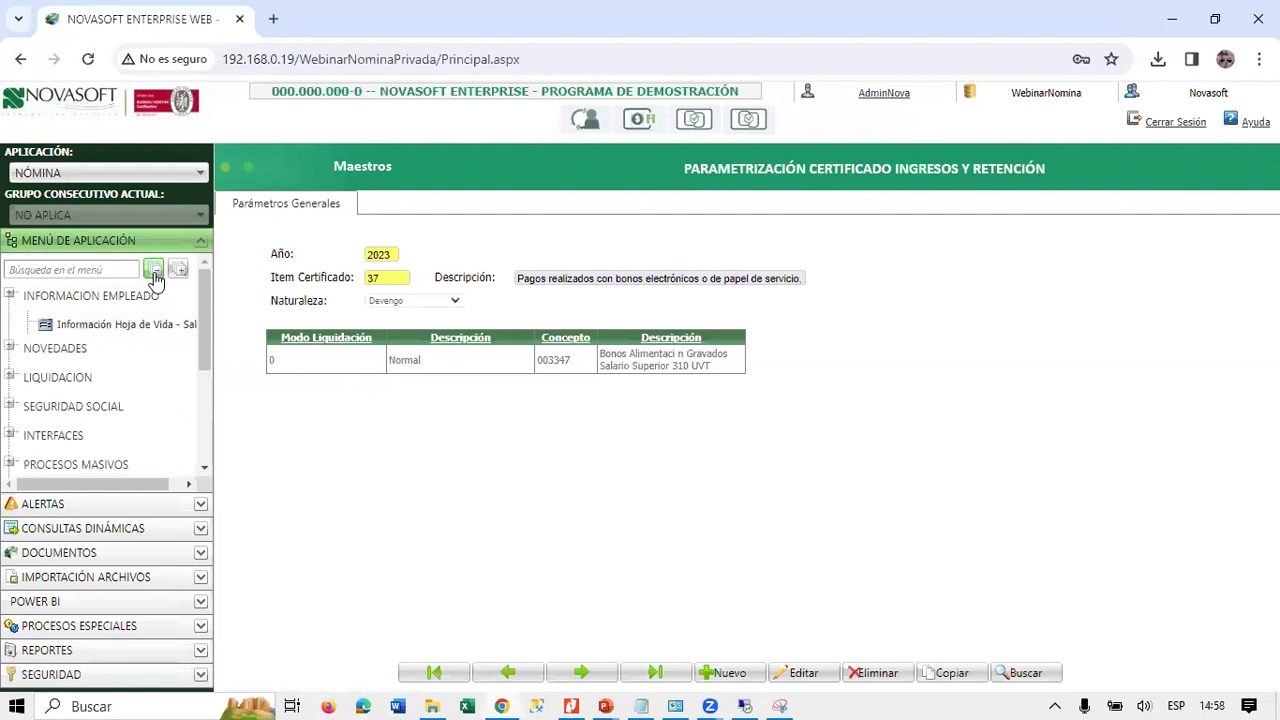
left_click(8, 295)
scroll(152, 367, "down", 5)
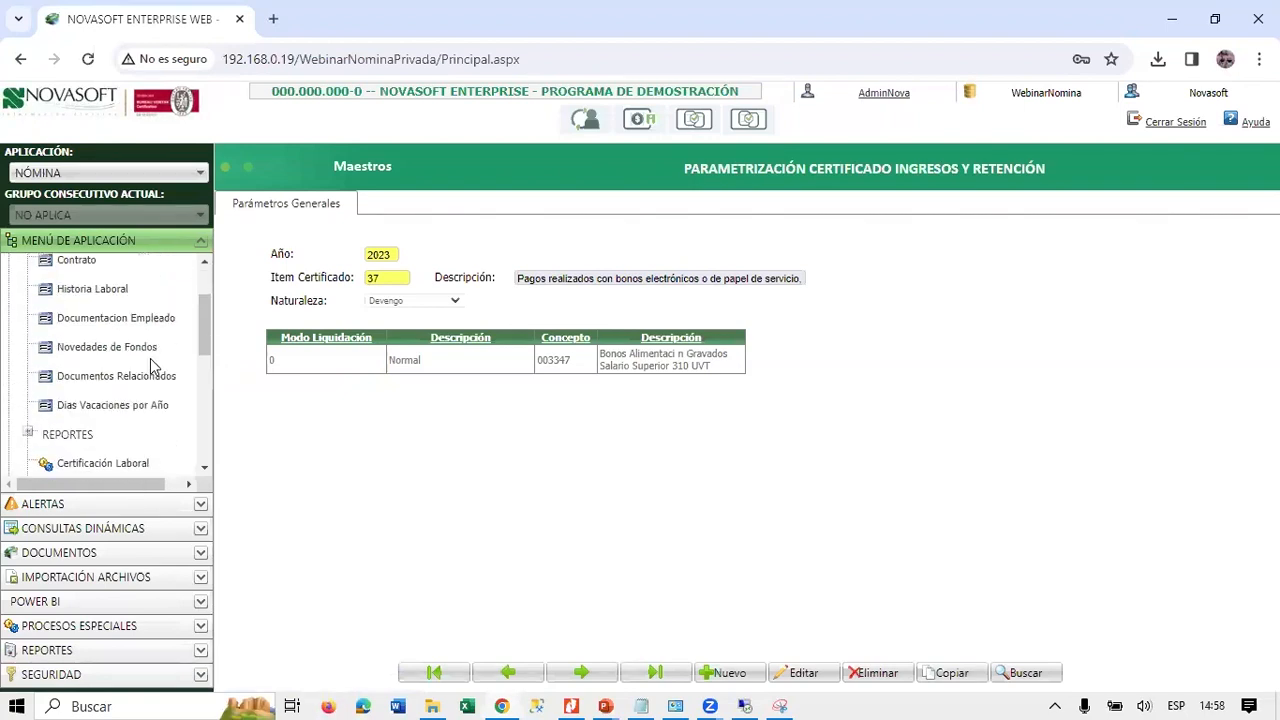
left_click(112, 340)
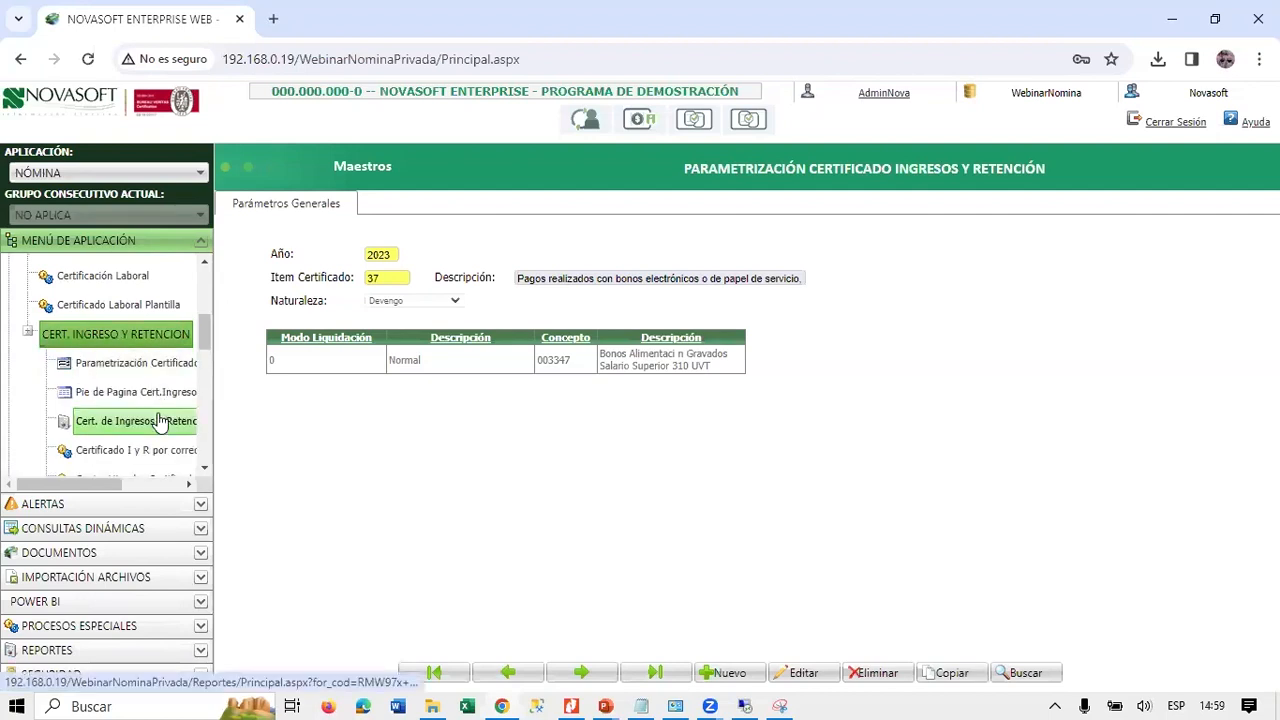
scroll(158, 420, "down", 3)
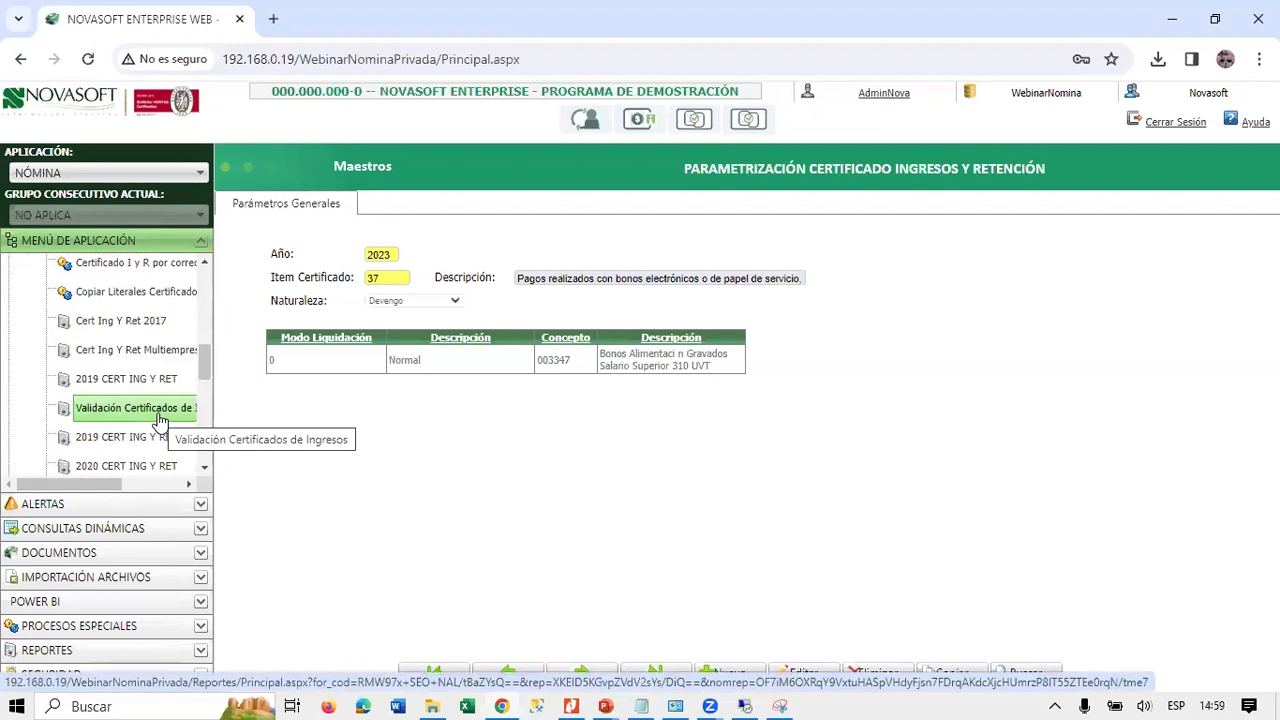
left_click_drag(106, 486, 134, 489)
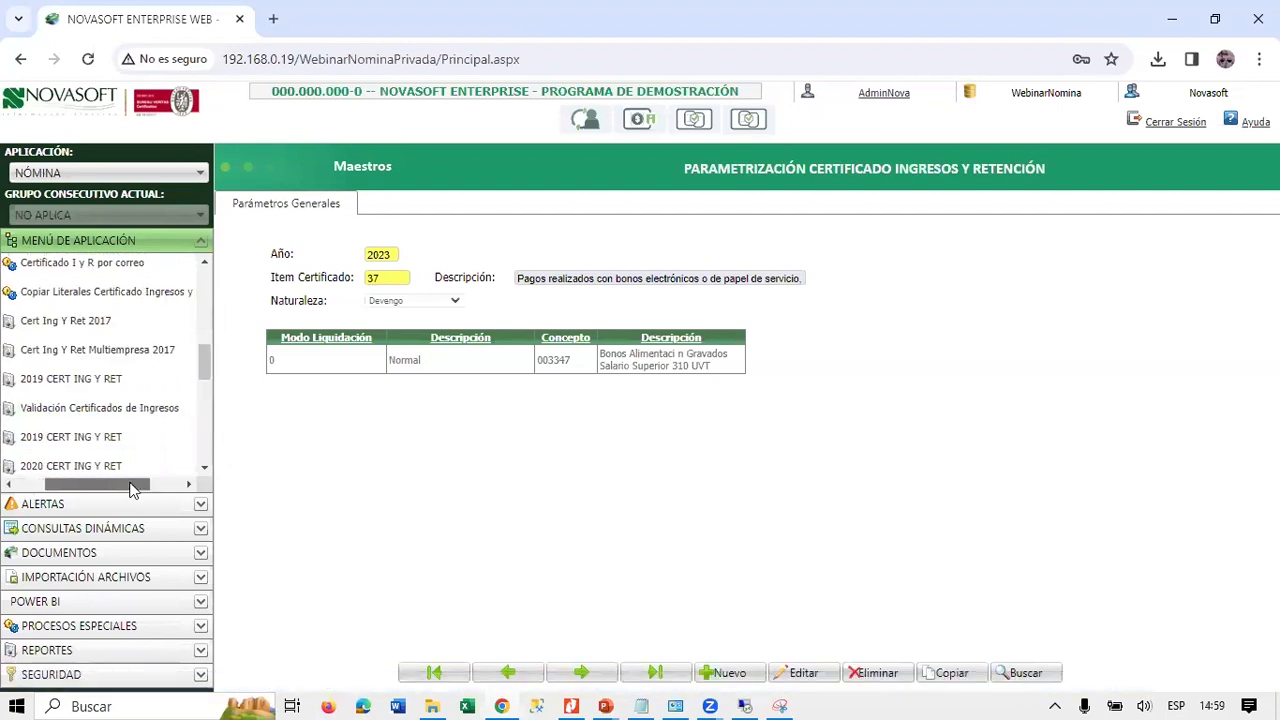
left_click(134, 418)
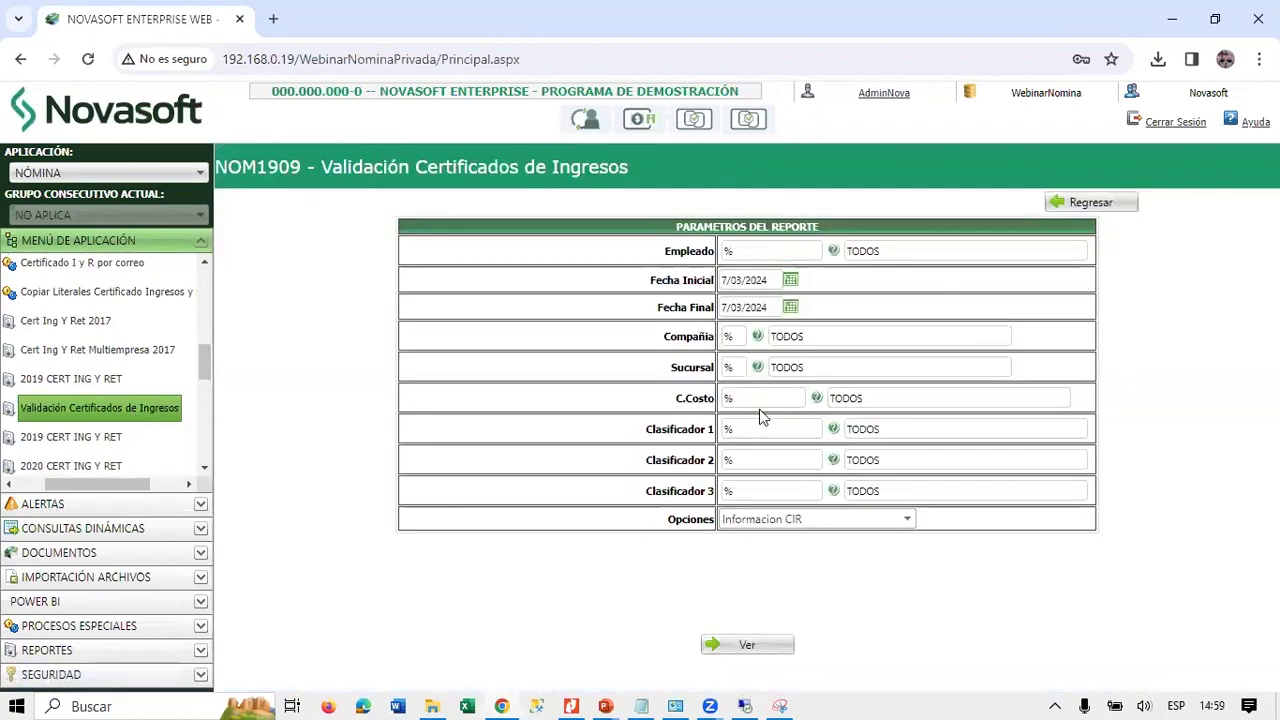
Choose the webinar test employee and the period 1/01/2023 to 31/12/2023.
left_click(728, 251)
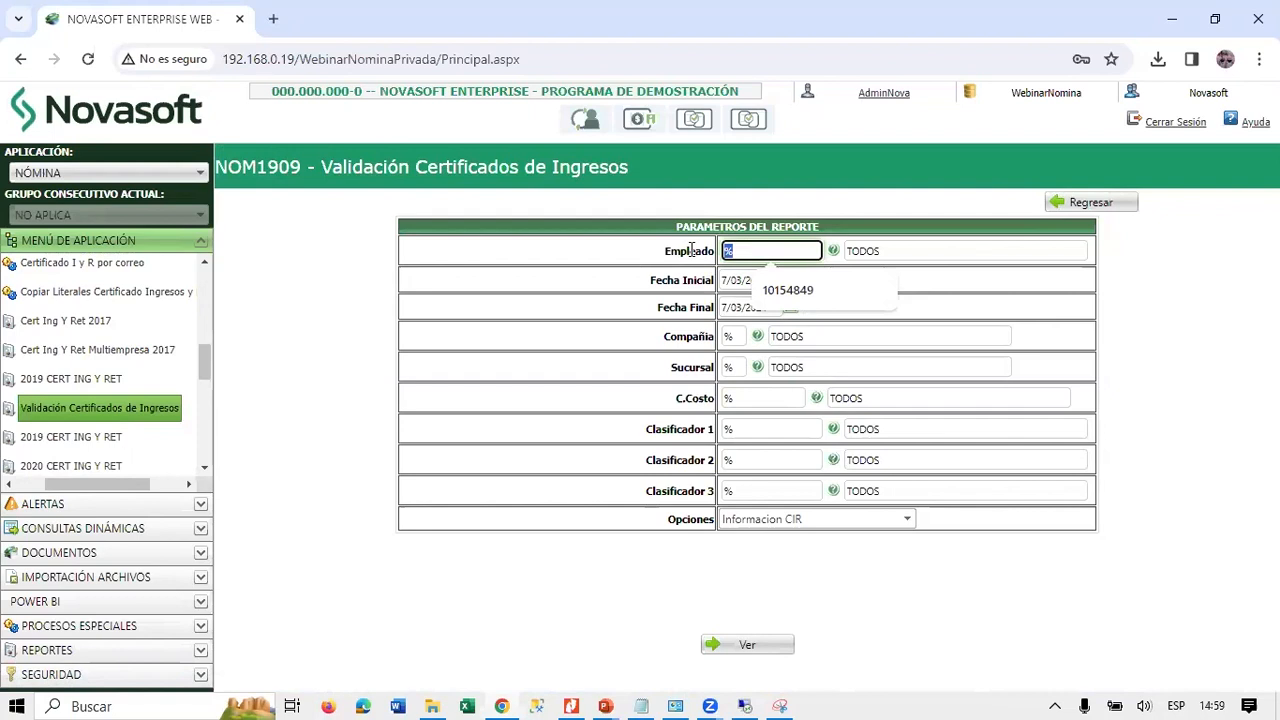
left_click(830, 288)
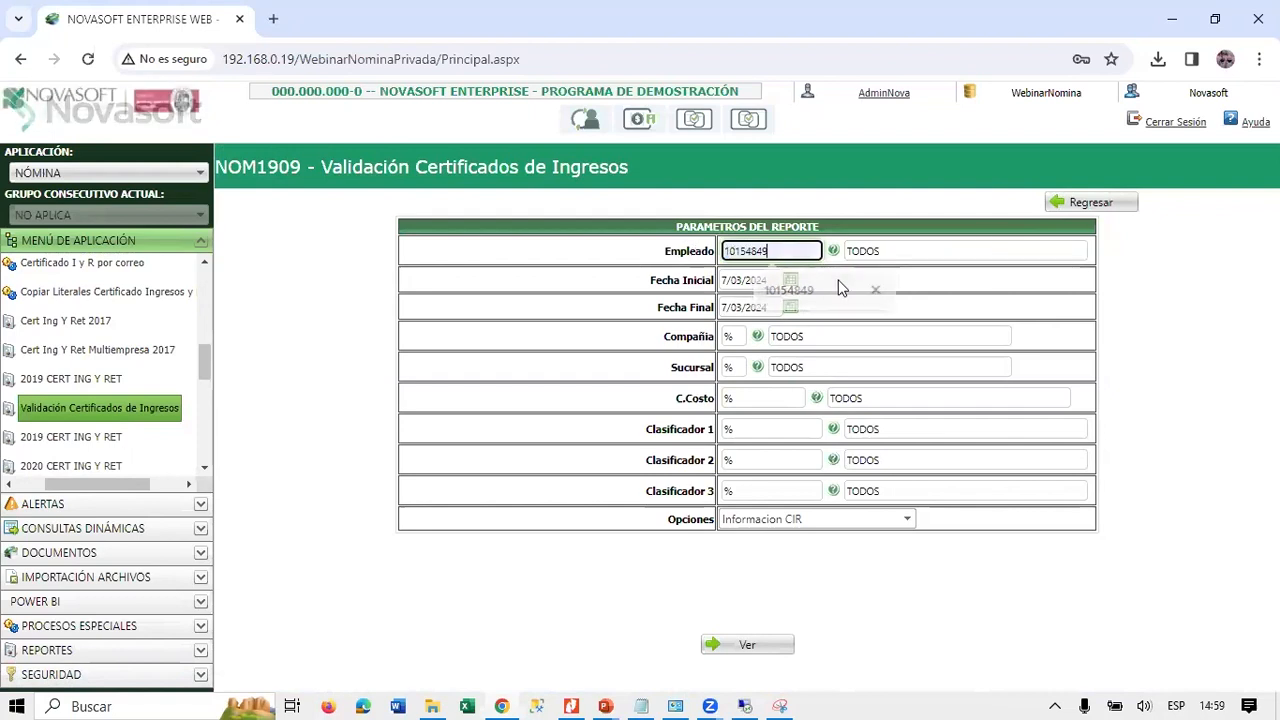
key("Tab")
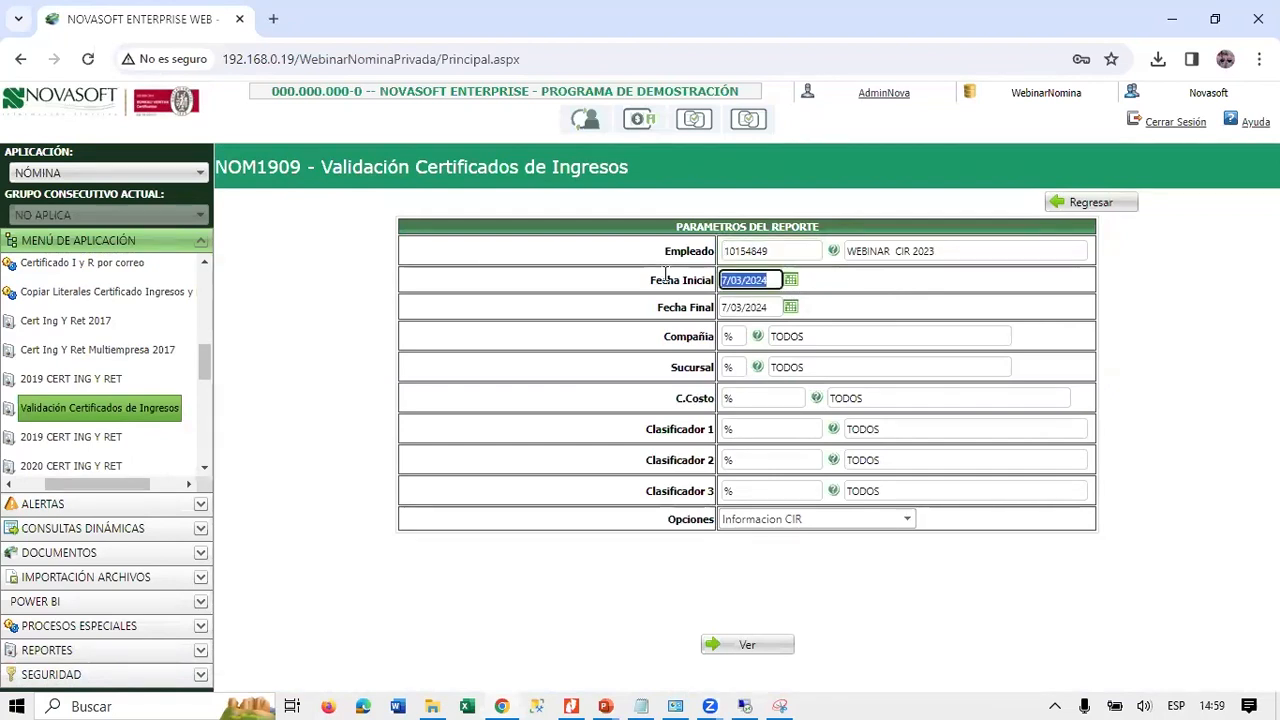
type("1/01/2023")
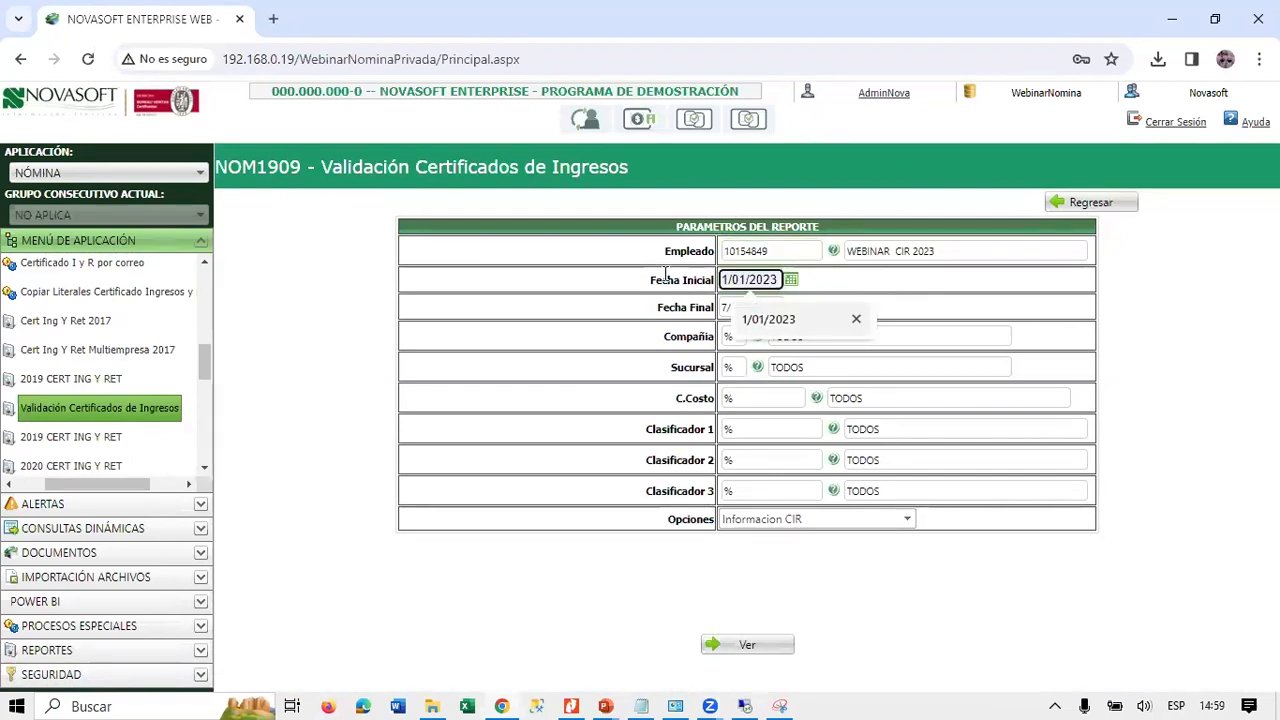
key("Tab")
type("31/12/2023")
key("Tab")
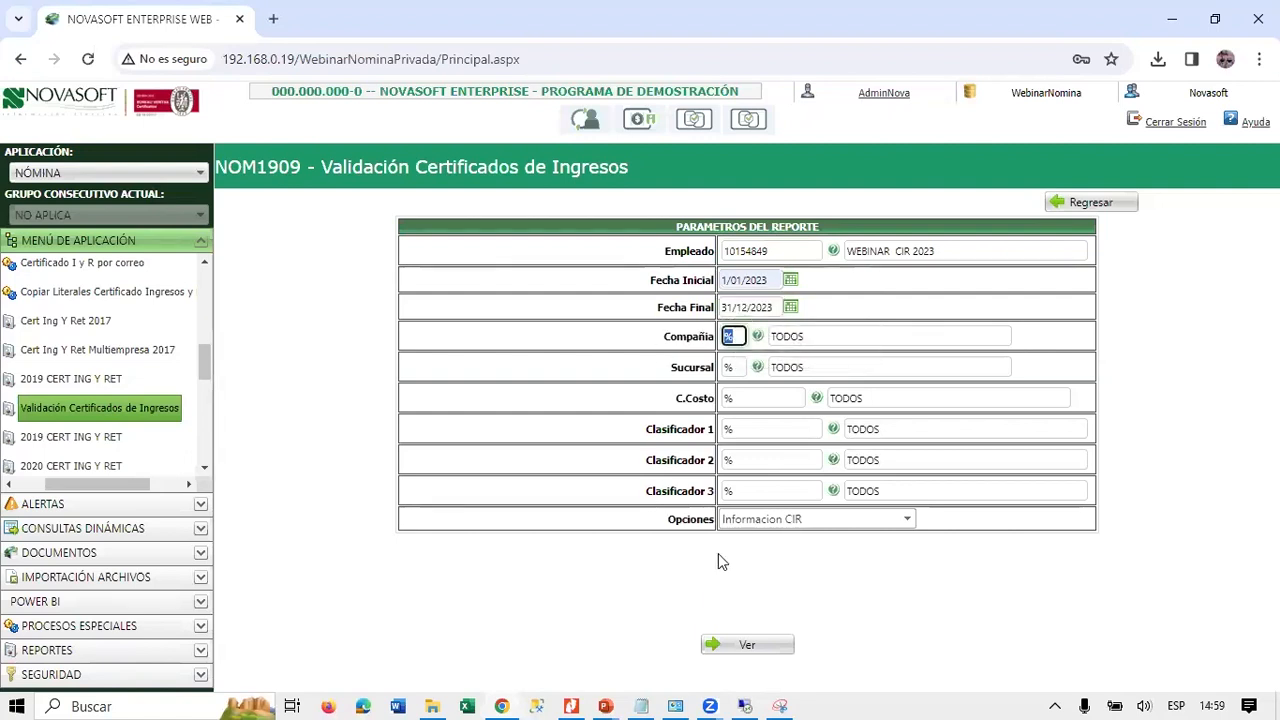
Keep Informacion CIR as the report option and run the report.
left_click(763, 518)
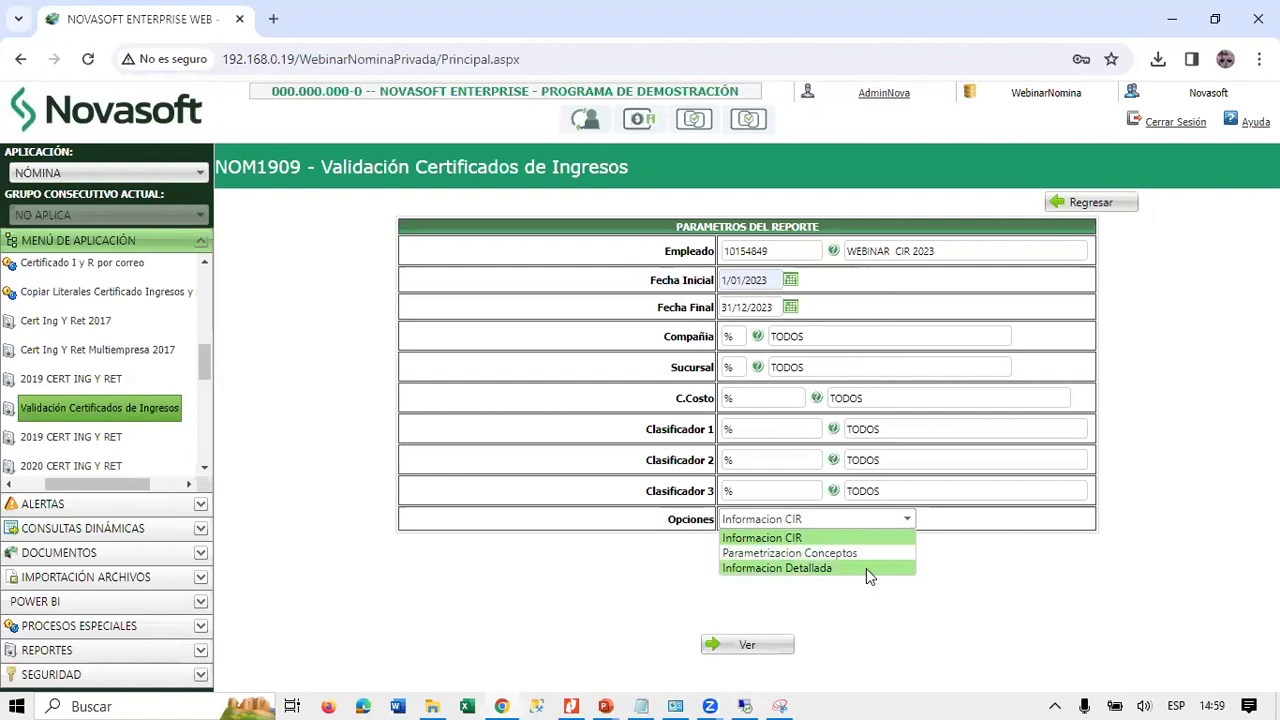
left_click(765, 538)
left_click(745, 646)
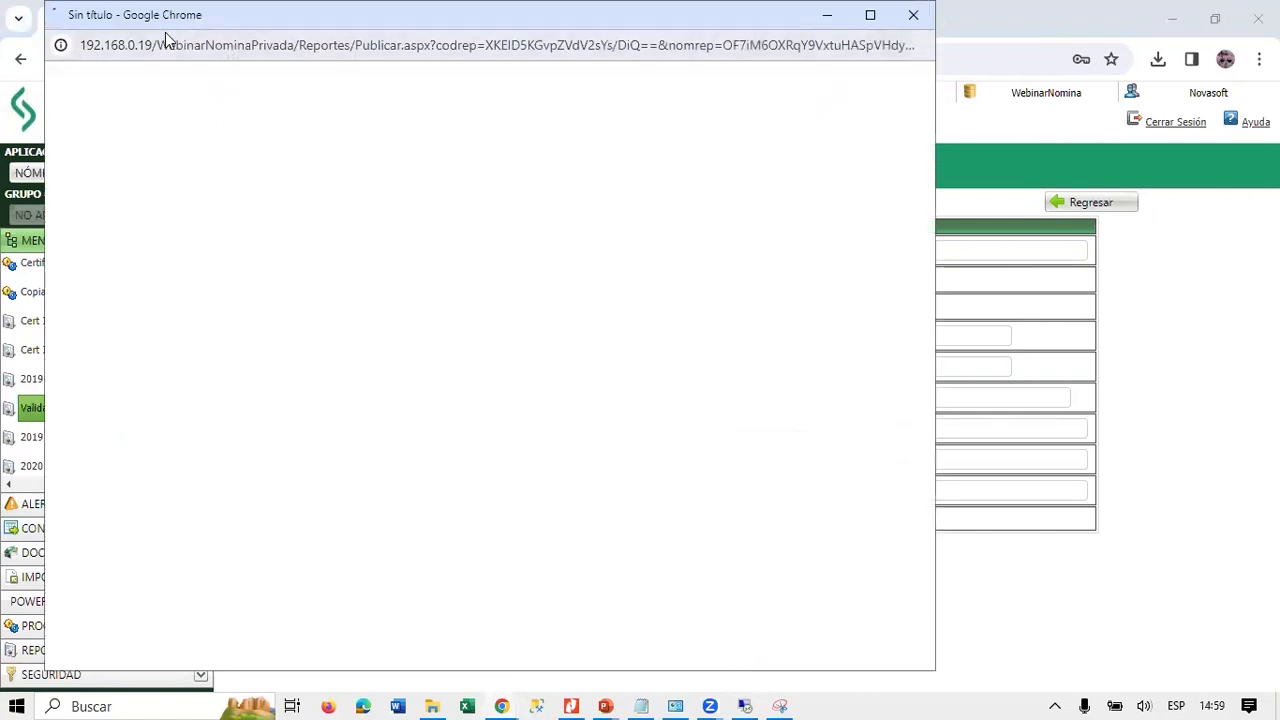
left_click_drag(165, 32, 210, 167)
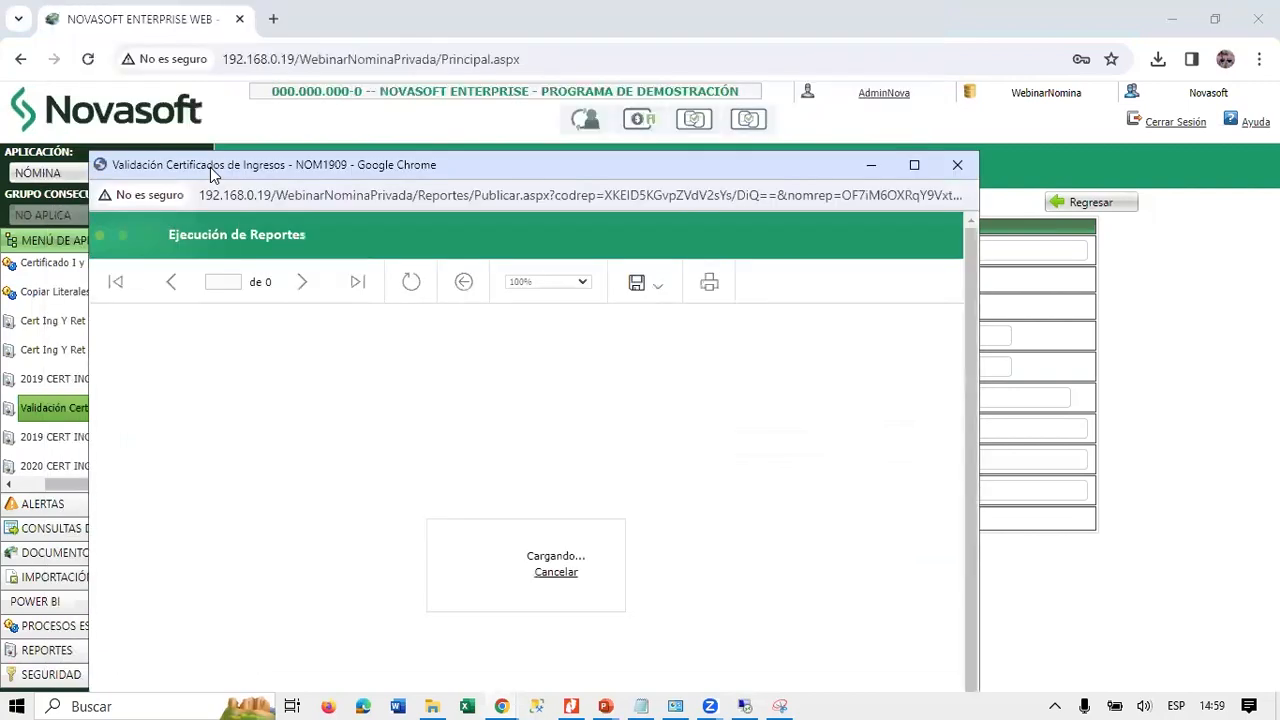
left_click(914, 164)
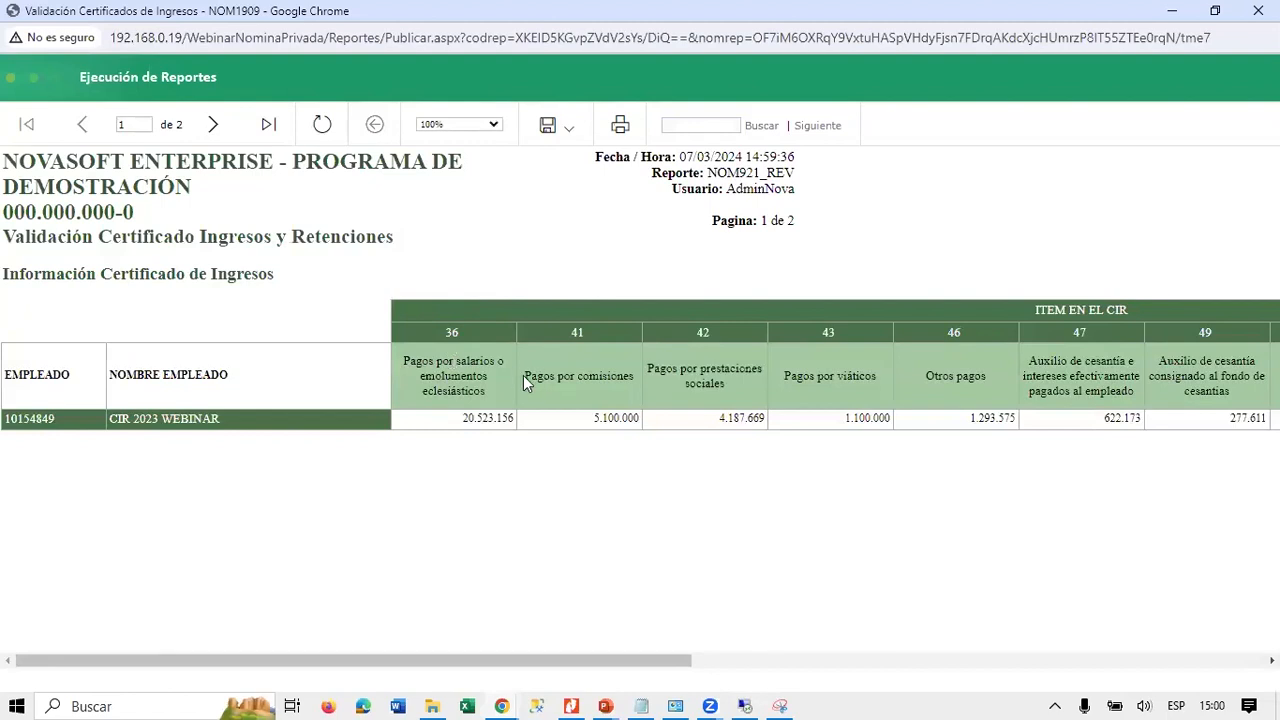
left_click(519, 661)
left_click_drag(519, 664, 639, 656)
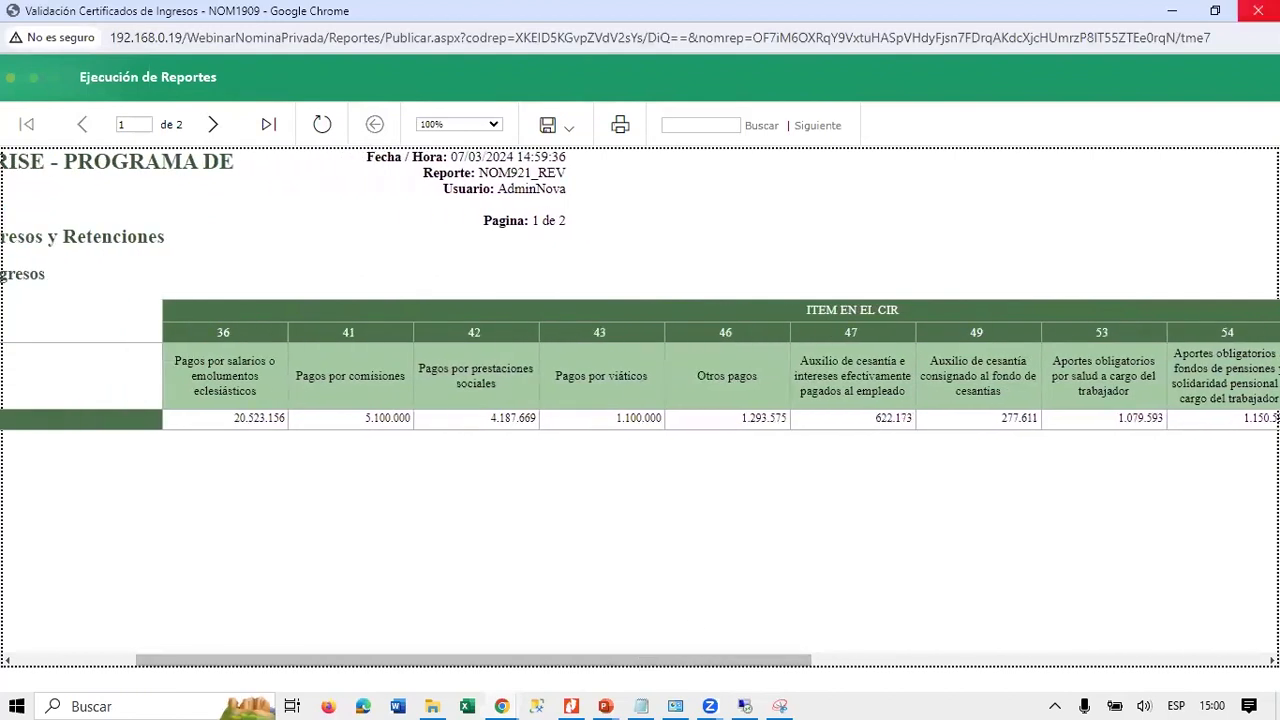
left_click(1257, 11)
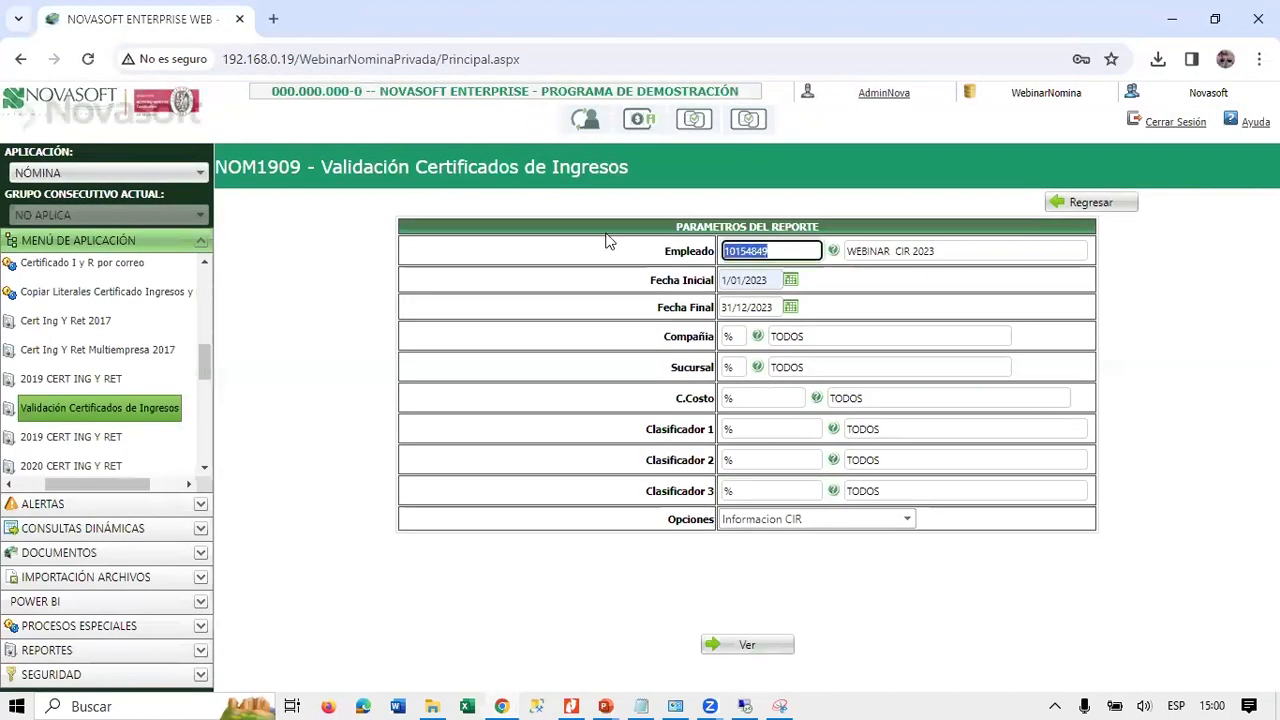
Run the validation report for all employees using % and maximize its window.
type("%")
left_click(752, 646)
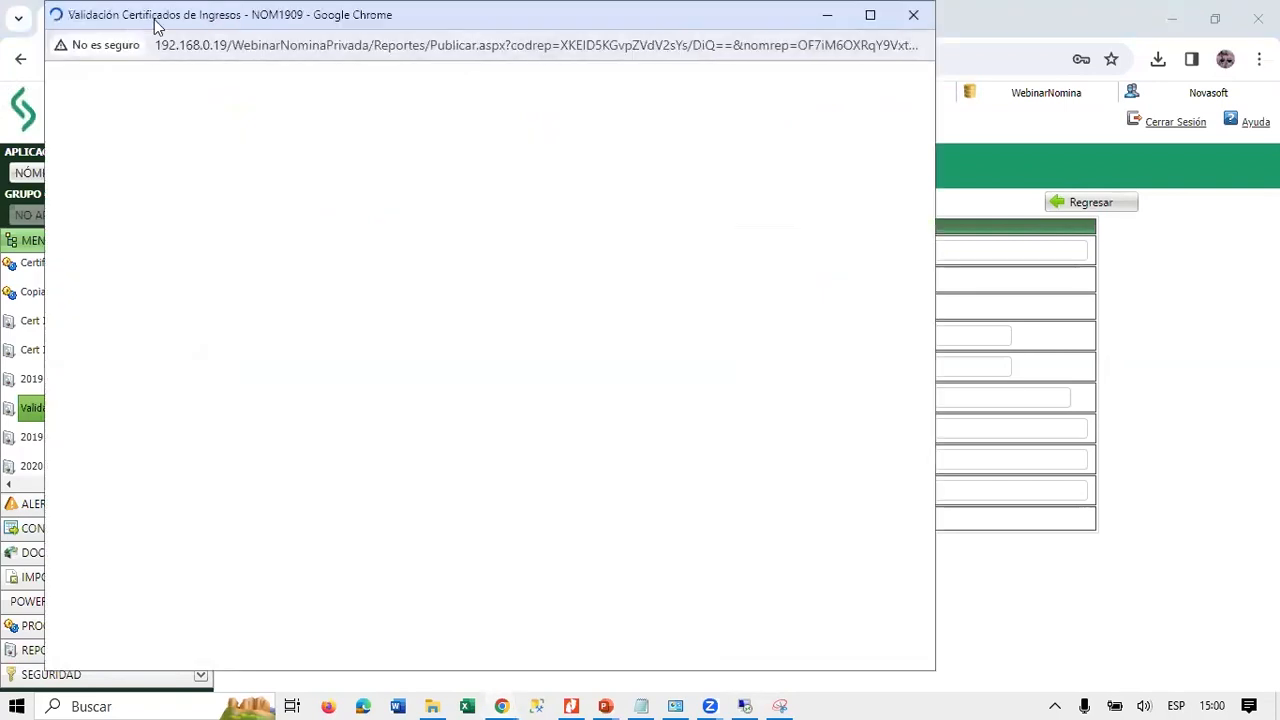
double_click(155, 22)
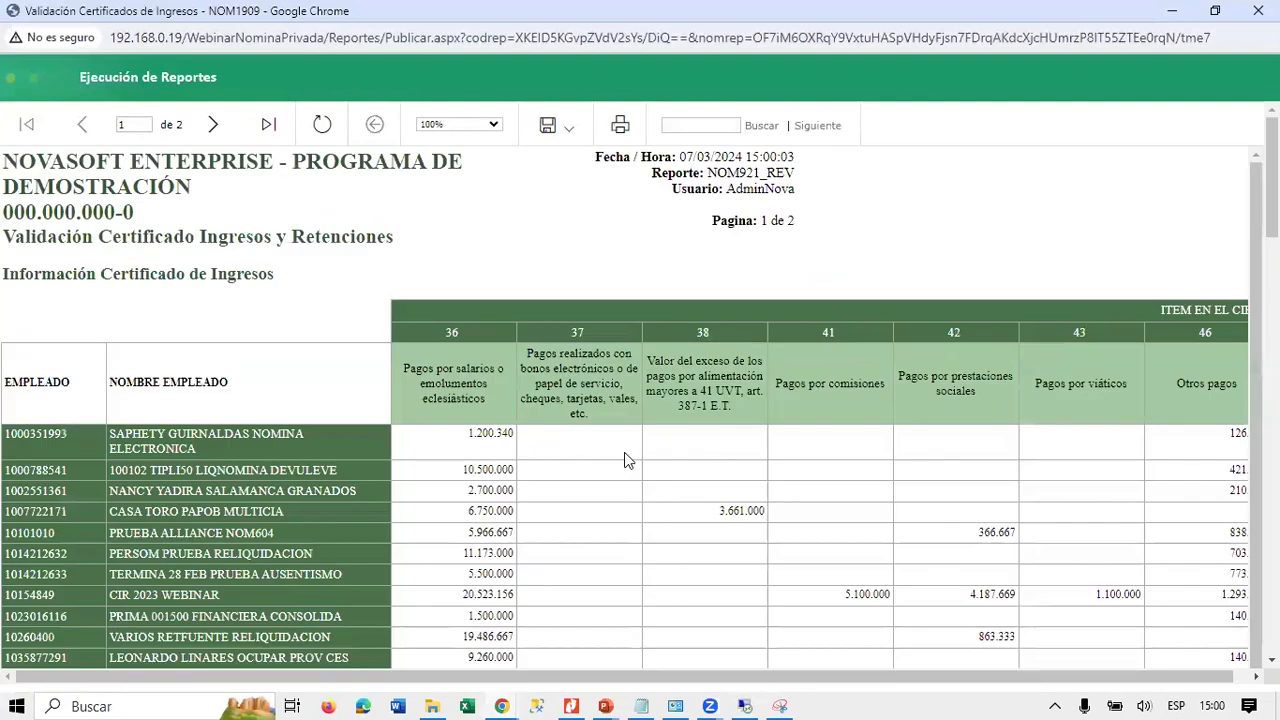
Review the report, highlighting salary 1.200.340 and the commissions-to-other-payments headings, then close it.
scroll(234, 452, "down", 5)
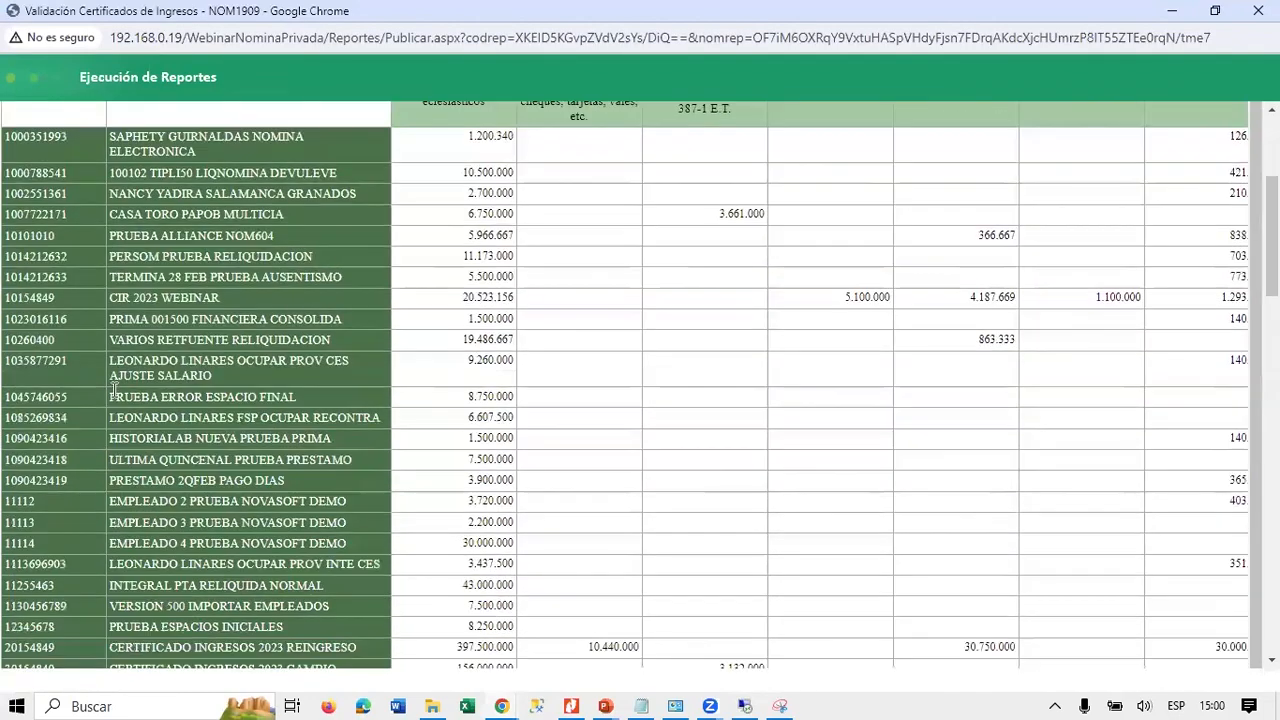
scroll(113, 390, "up", 5)
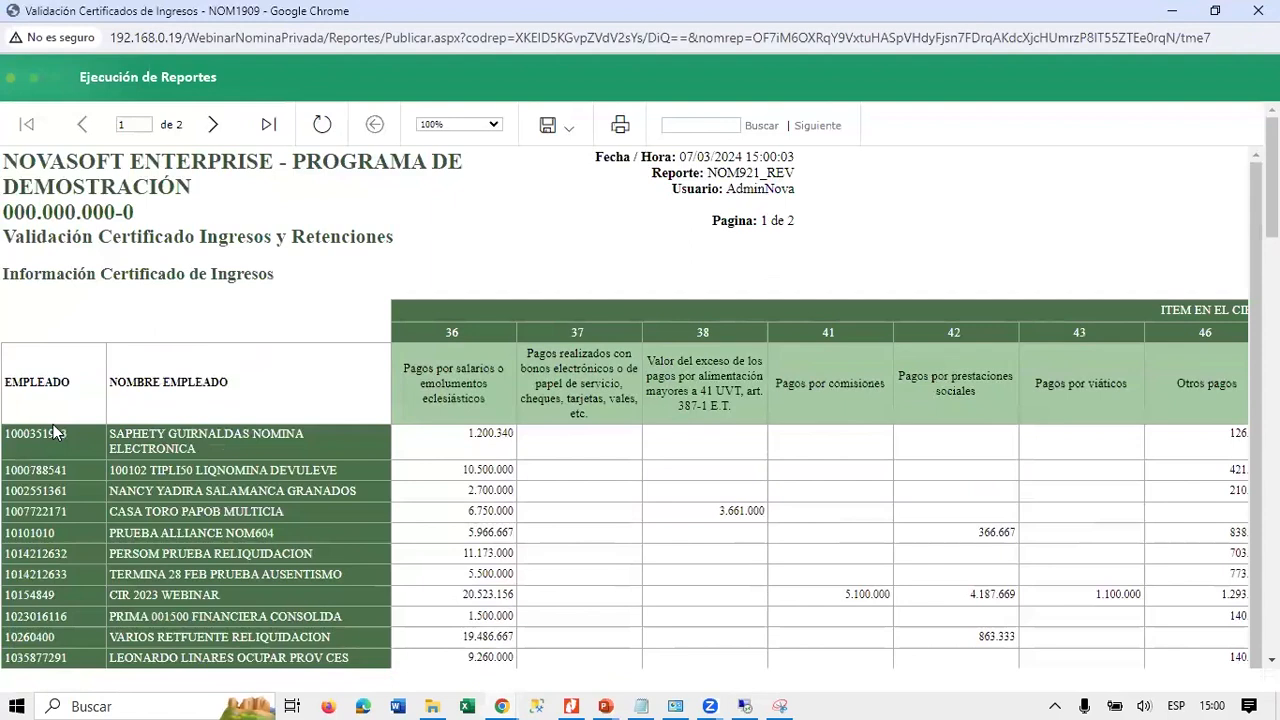
triple_click(214, 443)
left_click(425, 491)
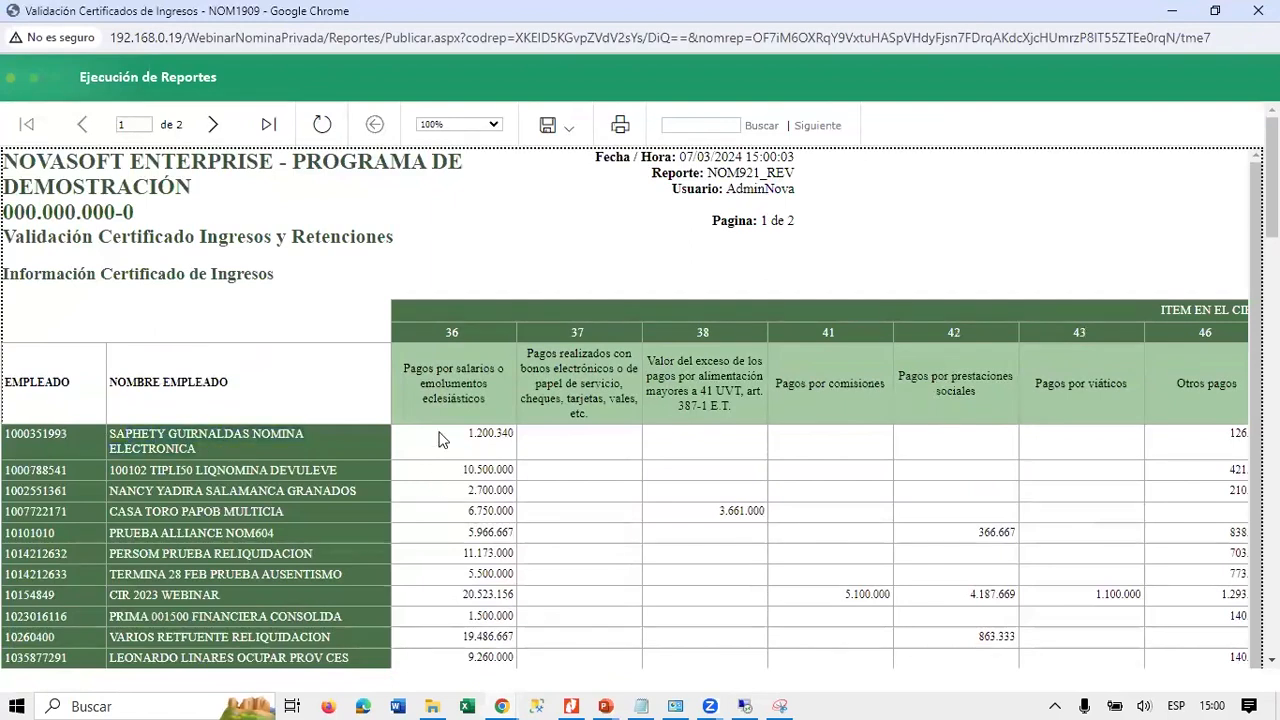
left_click_drag(438, 431, 553, 436)
left_click_drag(852, 383, 1233, 399)
left_click(970, 396)
left_click_drag(967, 394, 1175, 402)
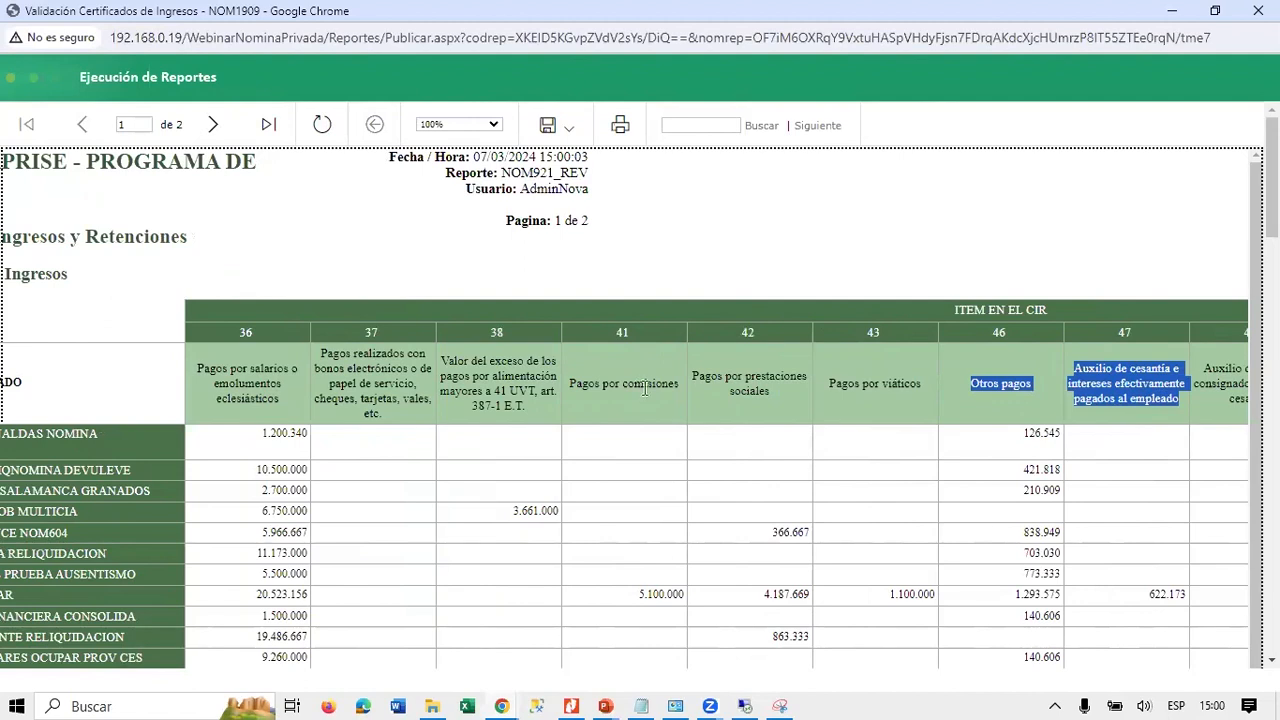
left_click(1257, 11)
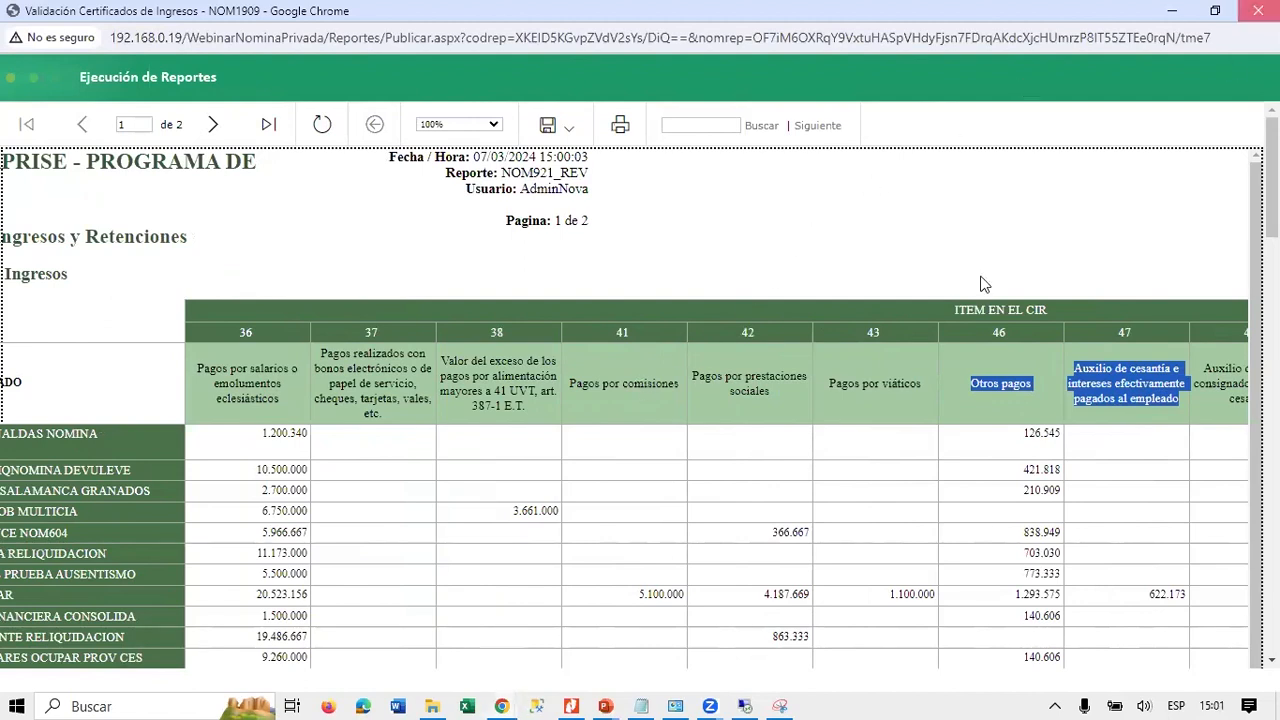
left_click(805, 519)
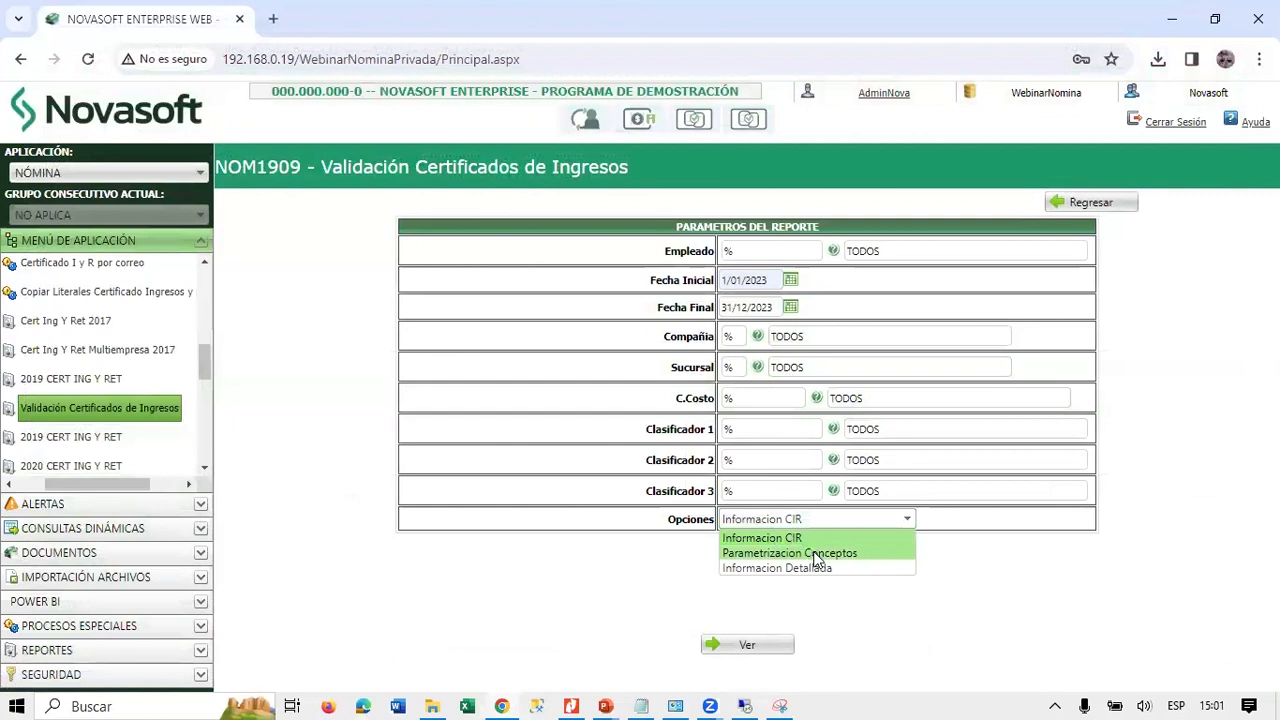
Generate the Parametrizacion Conceptos report and maximize its window.
left_click(815, 553)
left_click(747, 645)
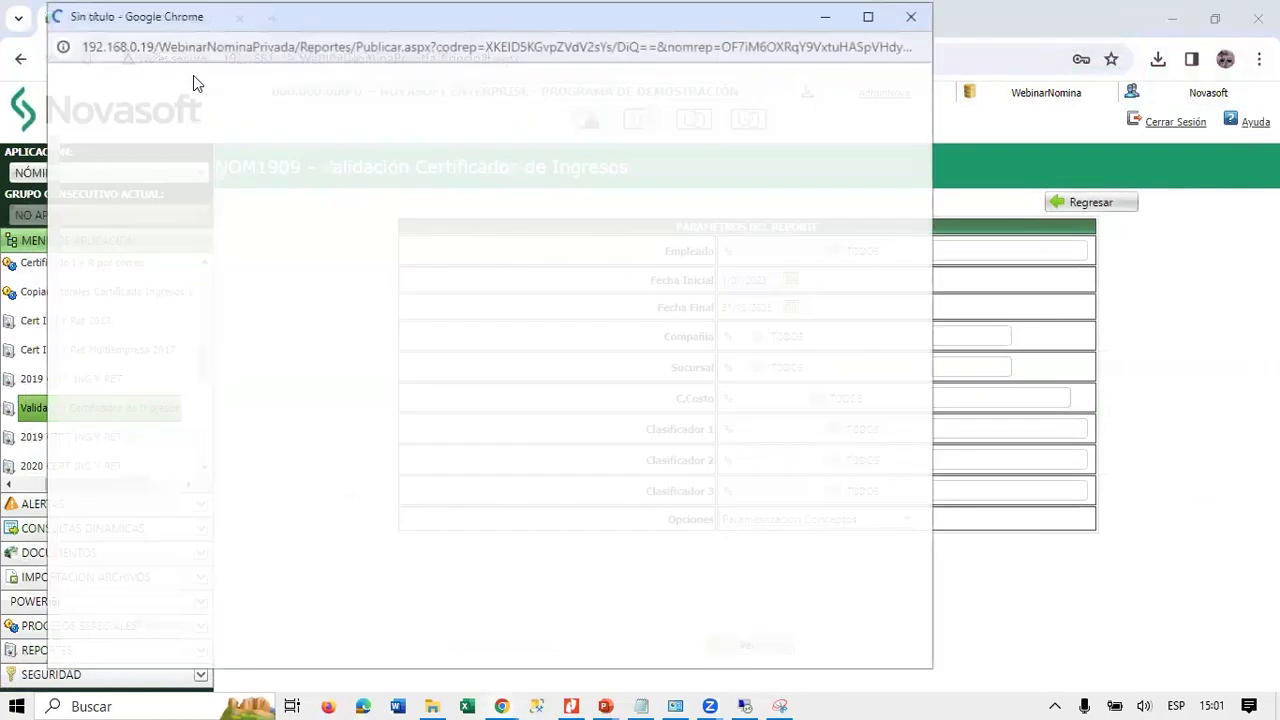
double_click(114, 14)
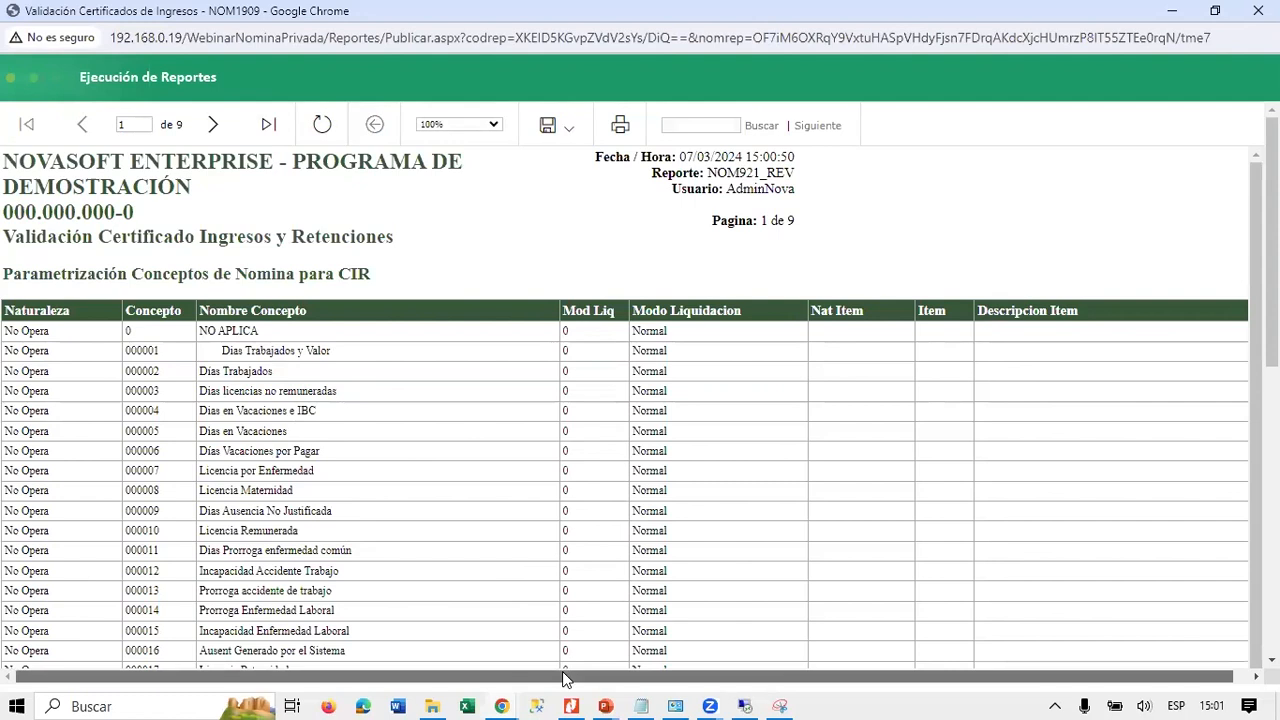
Review the concept parametrization rows from Salario to Apoyo Sostenimiento, then close the report.
left_click_drag(563, 679, 598, 680)
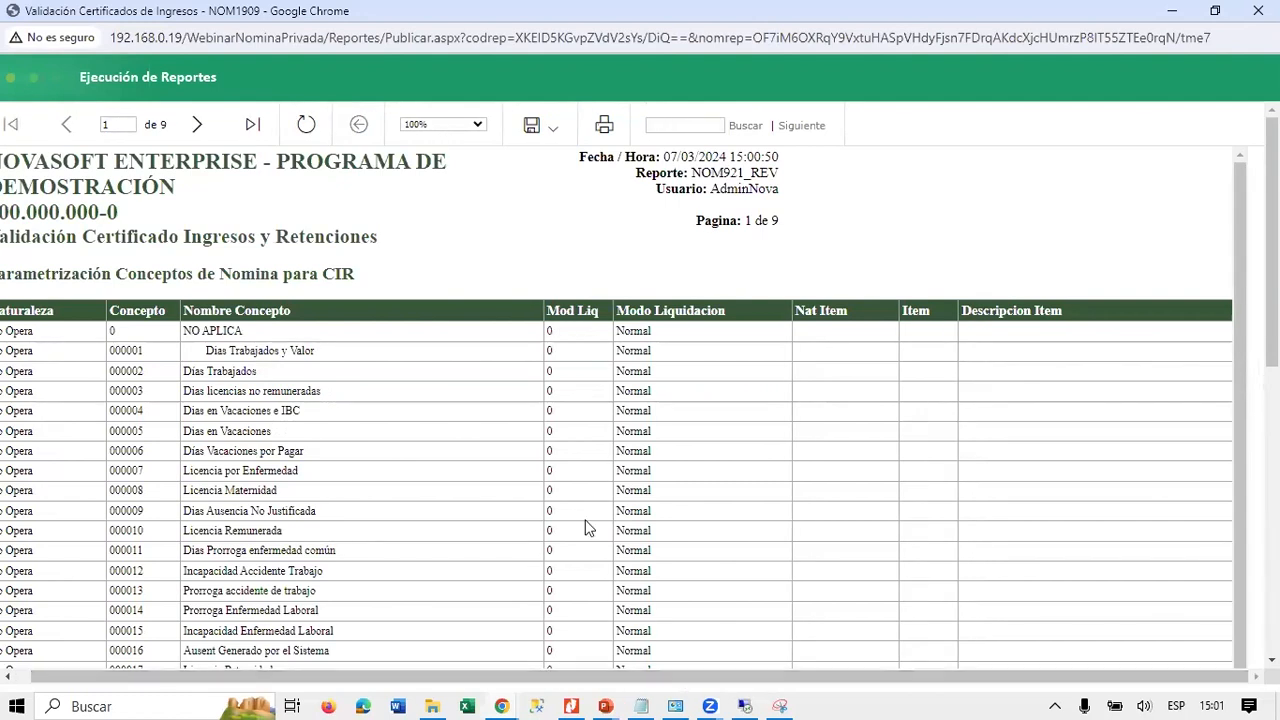
scroll(566, 509, "down", 1)
left_click_drag(1272, 310, 1272, 544)
left_click_drag(282, 420, 1193, 447)
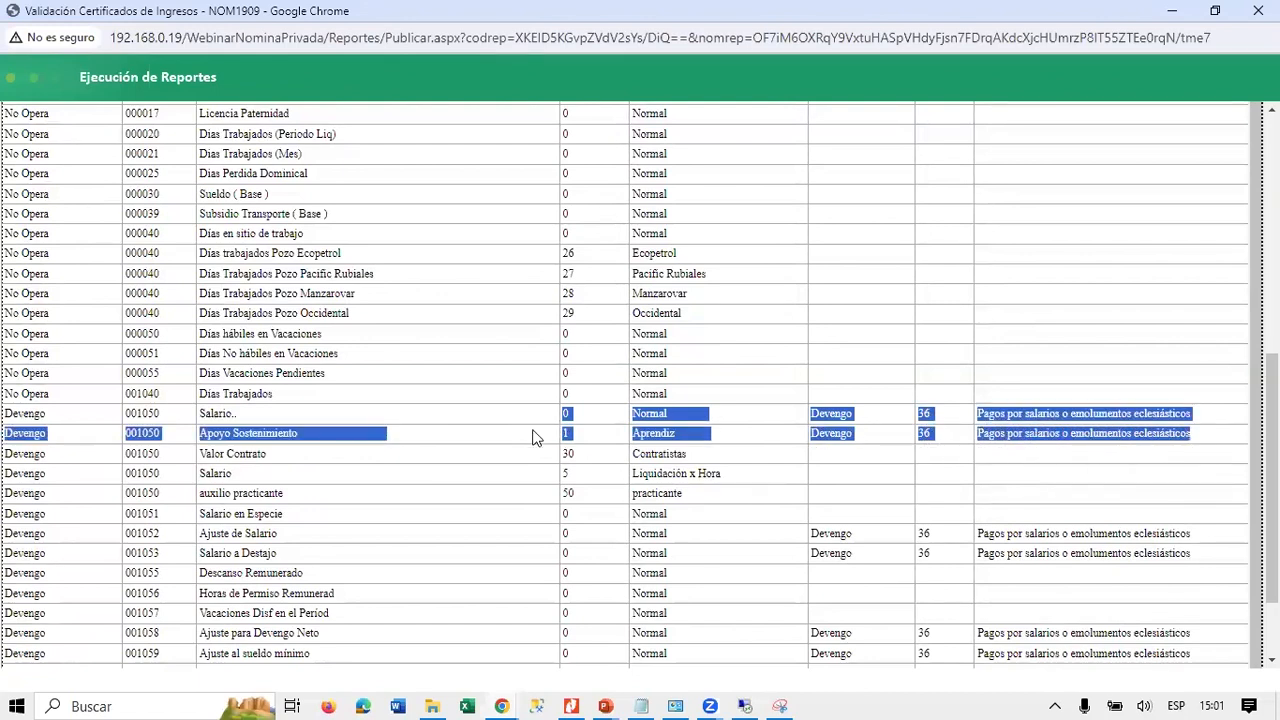
scroll(533, 437, "down", 1)
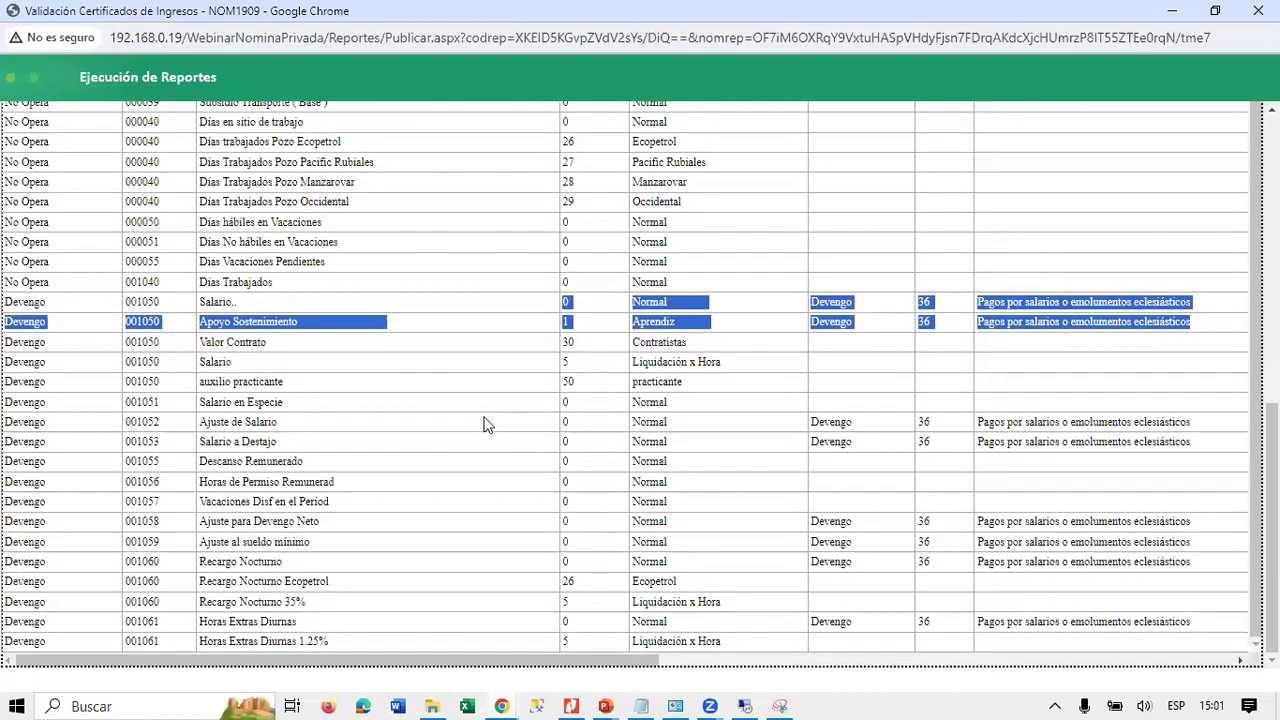
scroll(484, 425, "up", 1)
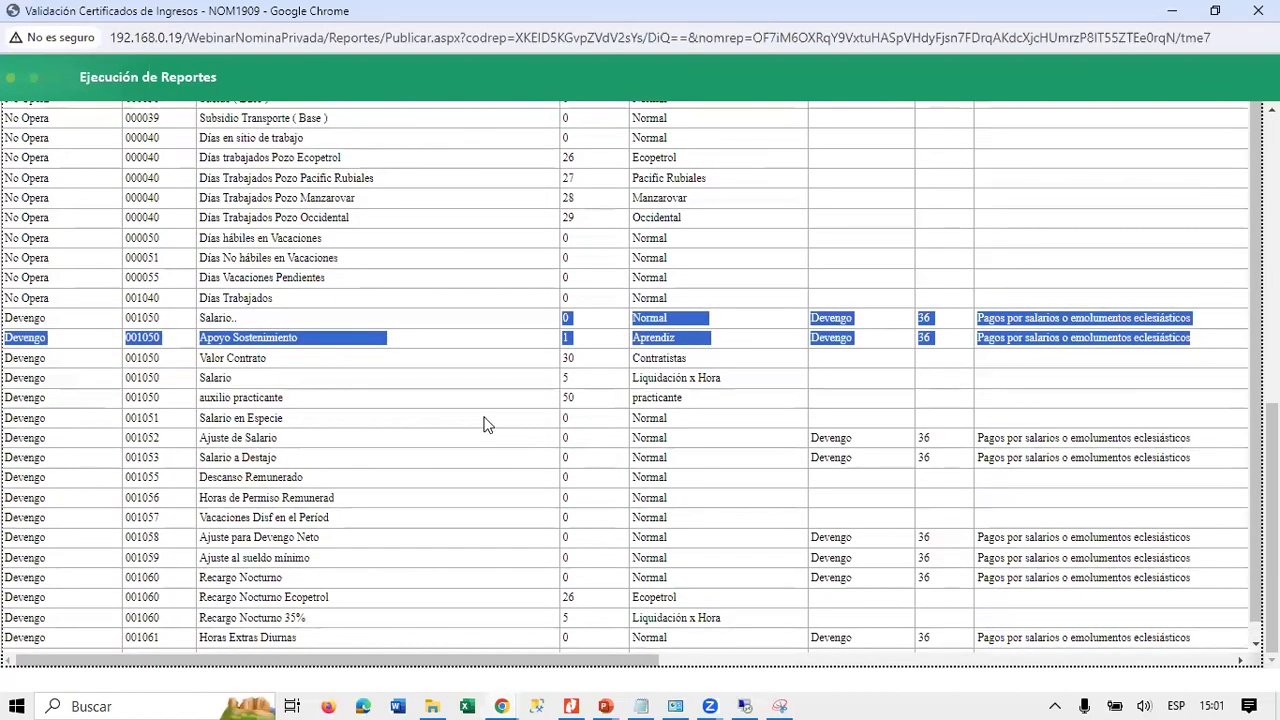
scroll(740, 360, "up", 10)
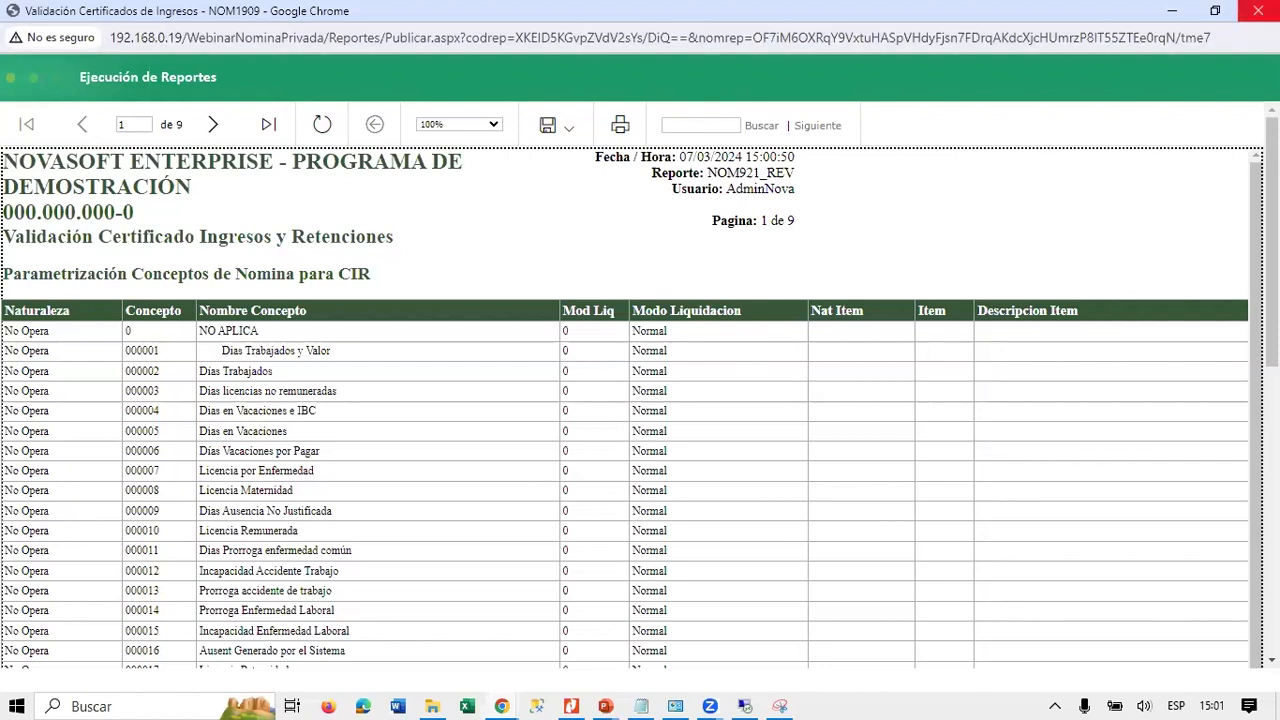
left_click(1258, 10)
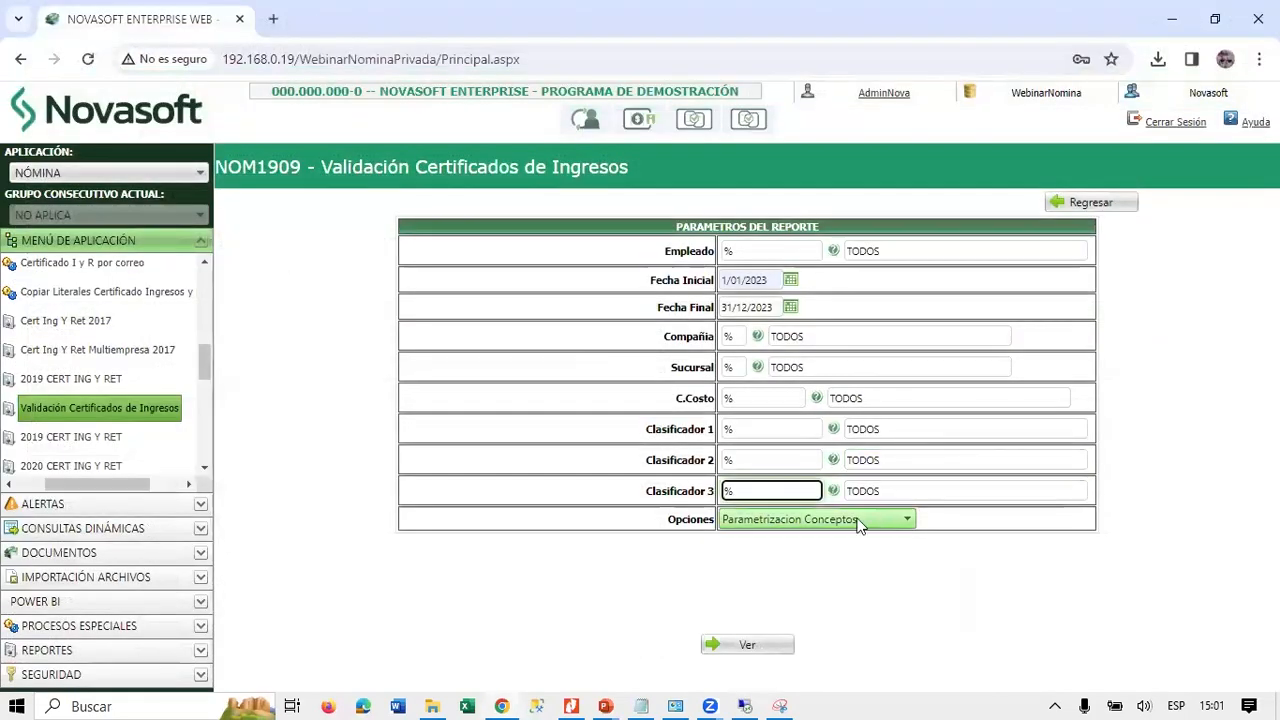
Run the Información Detallada report for the WEBINAR CIR 2023 employee and maximize it.
left_click(810, 519)
left_click(768, 568)
left_click(770, 251)
type("10154849")
left_click(821, 288)
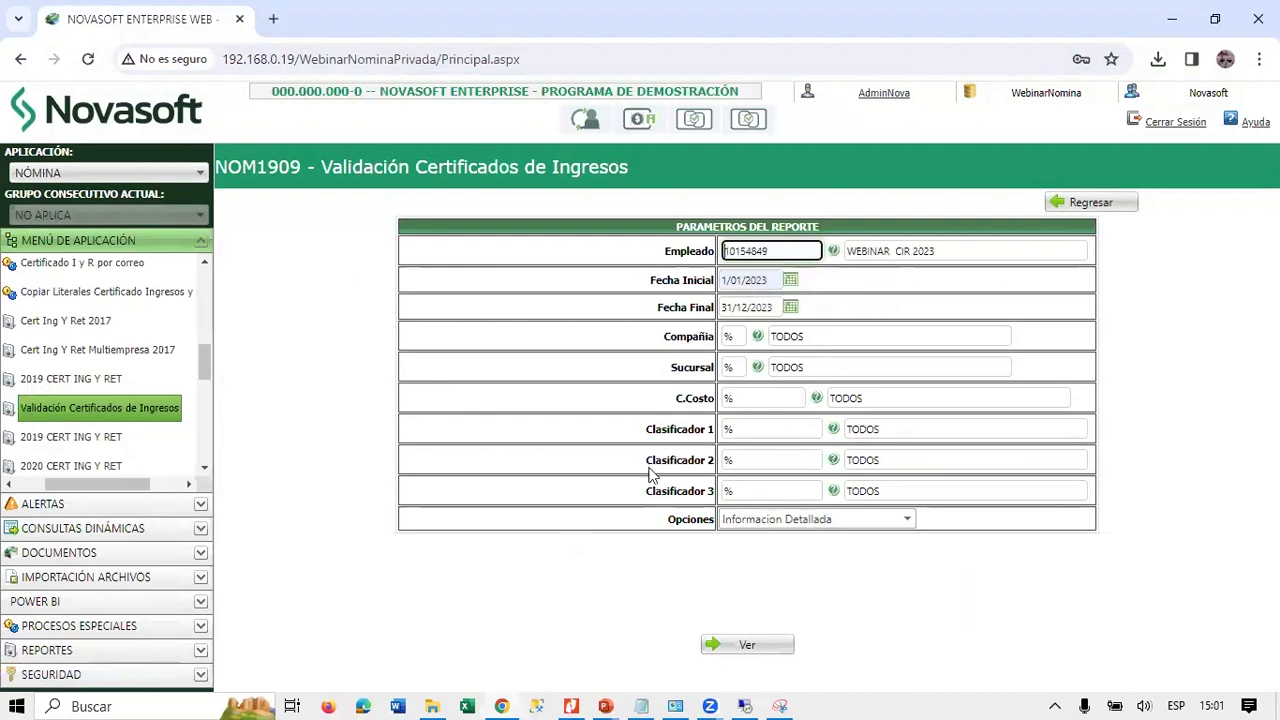
left_click(752, 650)
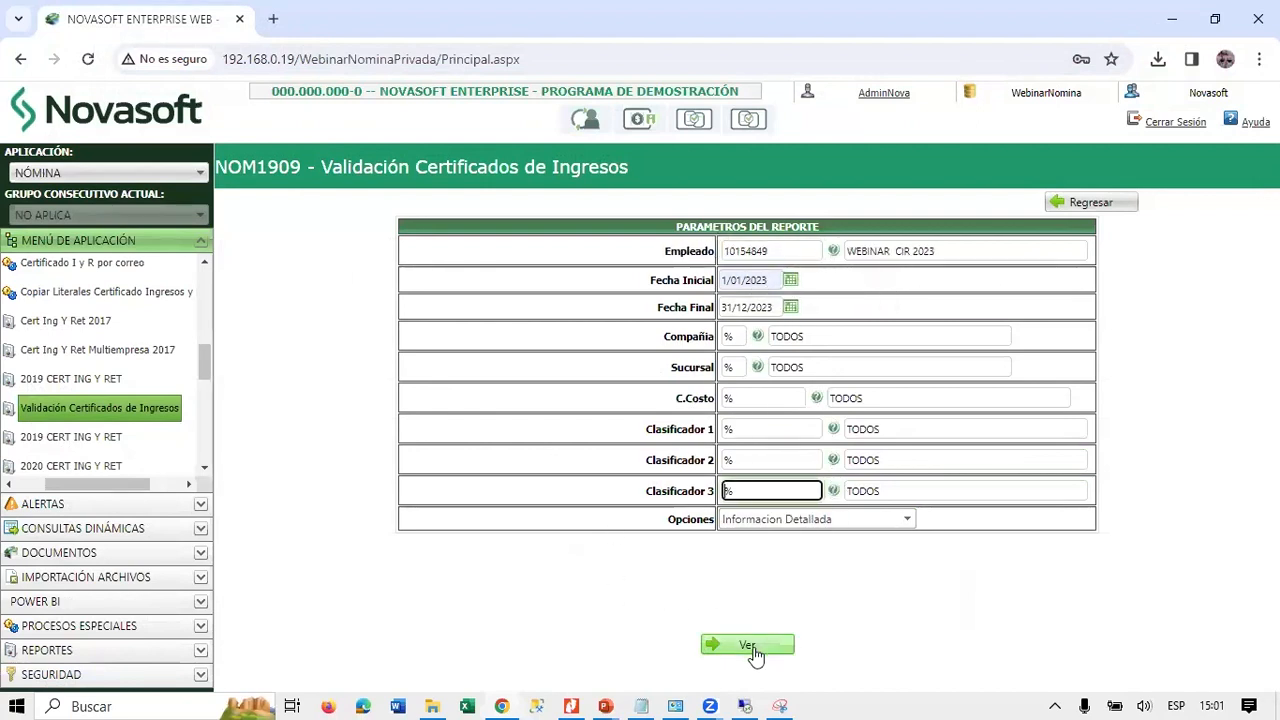
double_click(150, 19)
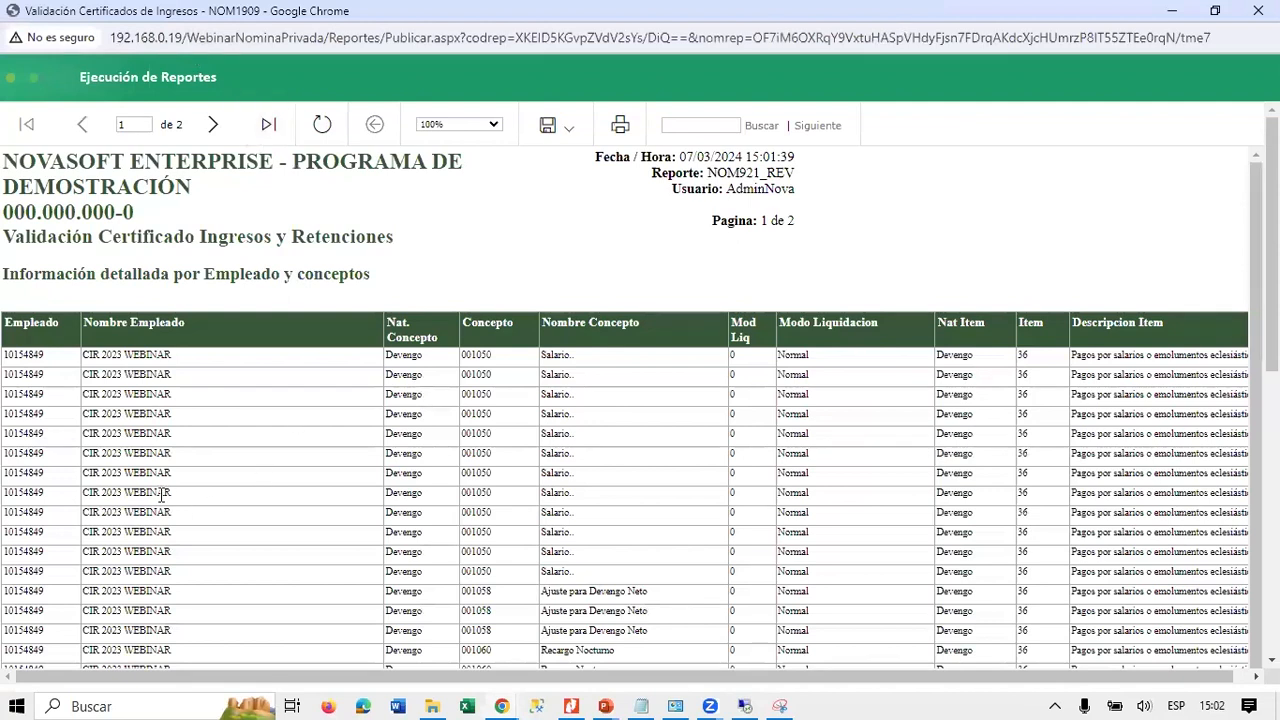
Scroll through the detailed report, marking item descriptions and the value columns.
scroll(155, 485, "down", 1)
left_click(52, 372)
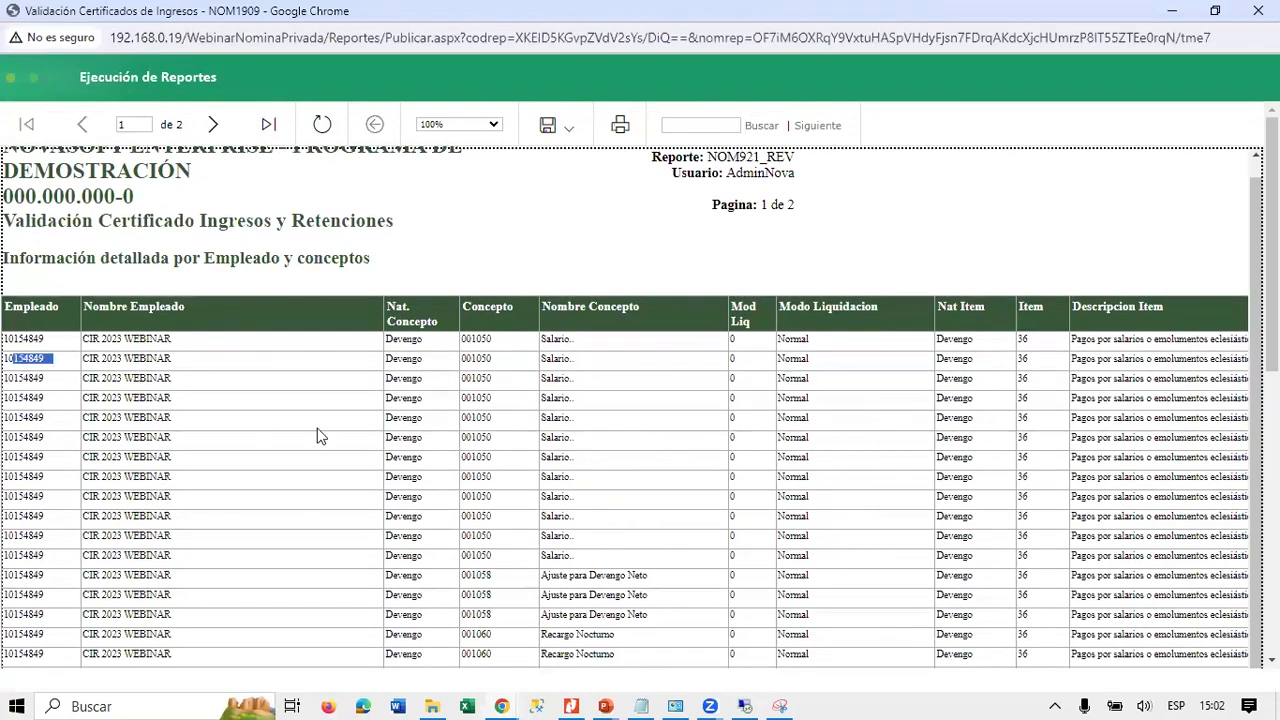
scroll(703, 448, "down", 5)
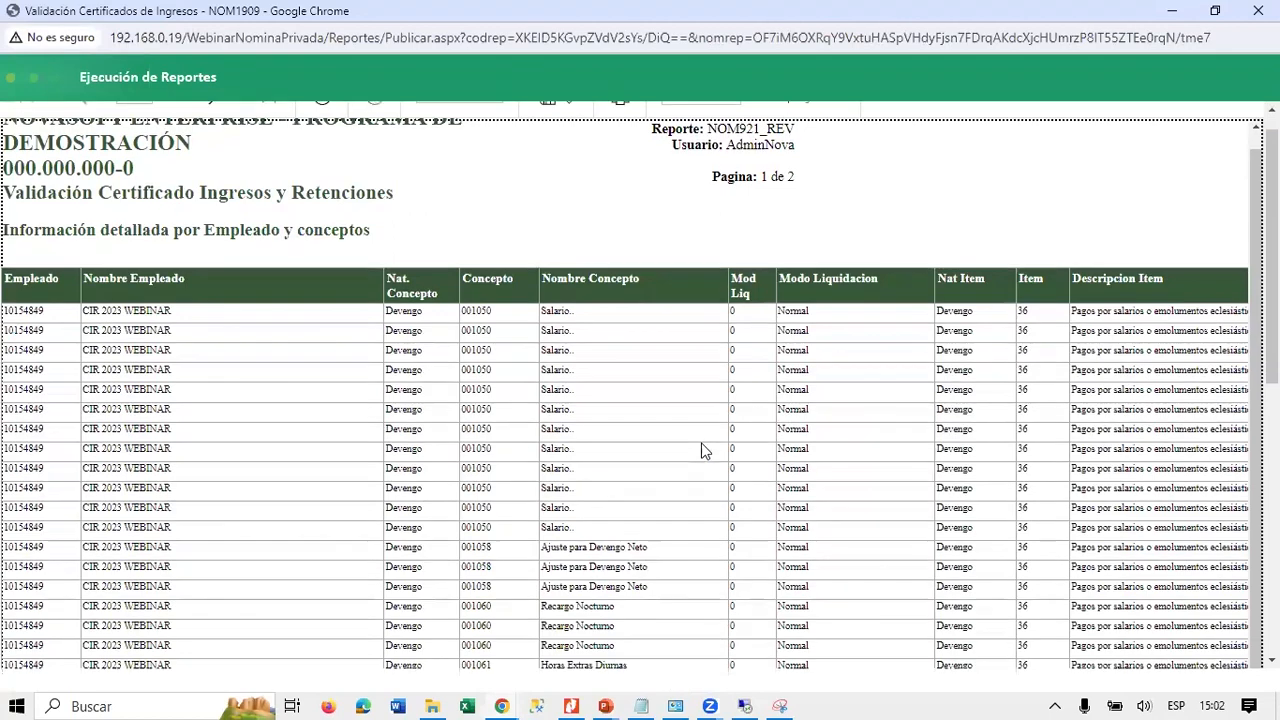
scroll(703, 448, "up", 6)
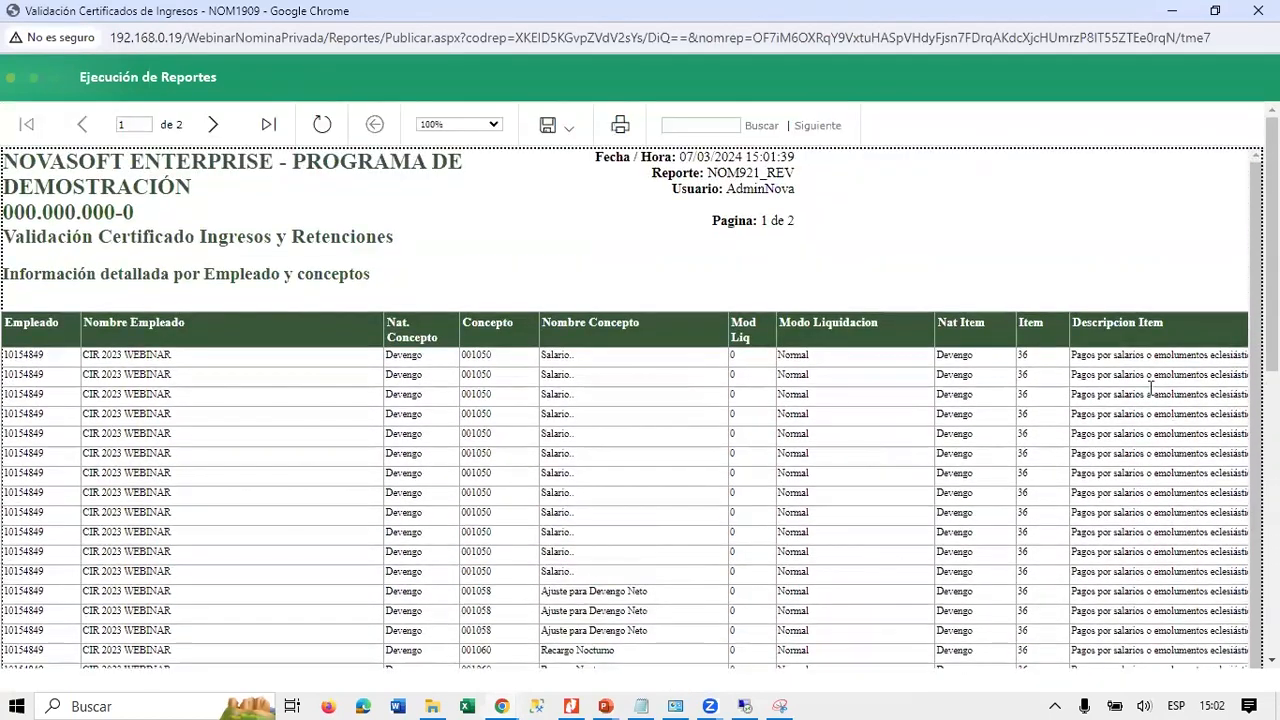
left_click_drag(1071, 356, 1173, 366)
left_click_drag(1091, 395, 1128, 392)
left_click_drag(637, 417, 1268, 450)
left_click(849, 472)
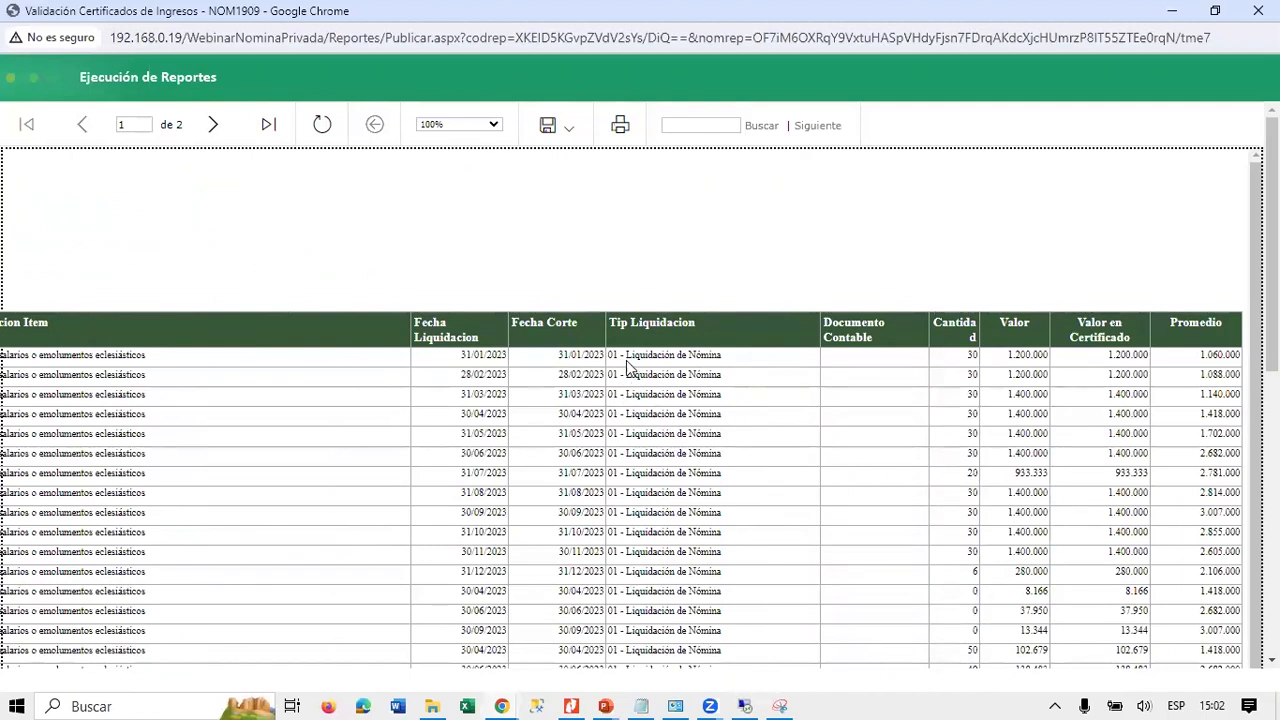
Highlight the first row's liquidation type and 31/01/2023 cut-off, and March's 30 days and 1.400.000.
left_click_drag(614, 356, 740, 362)
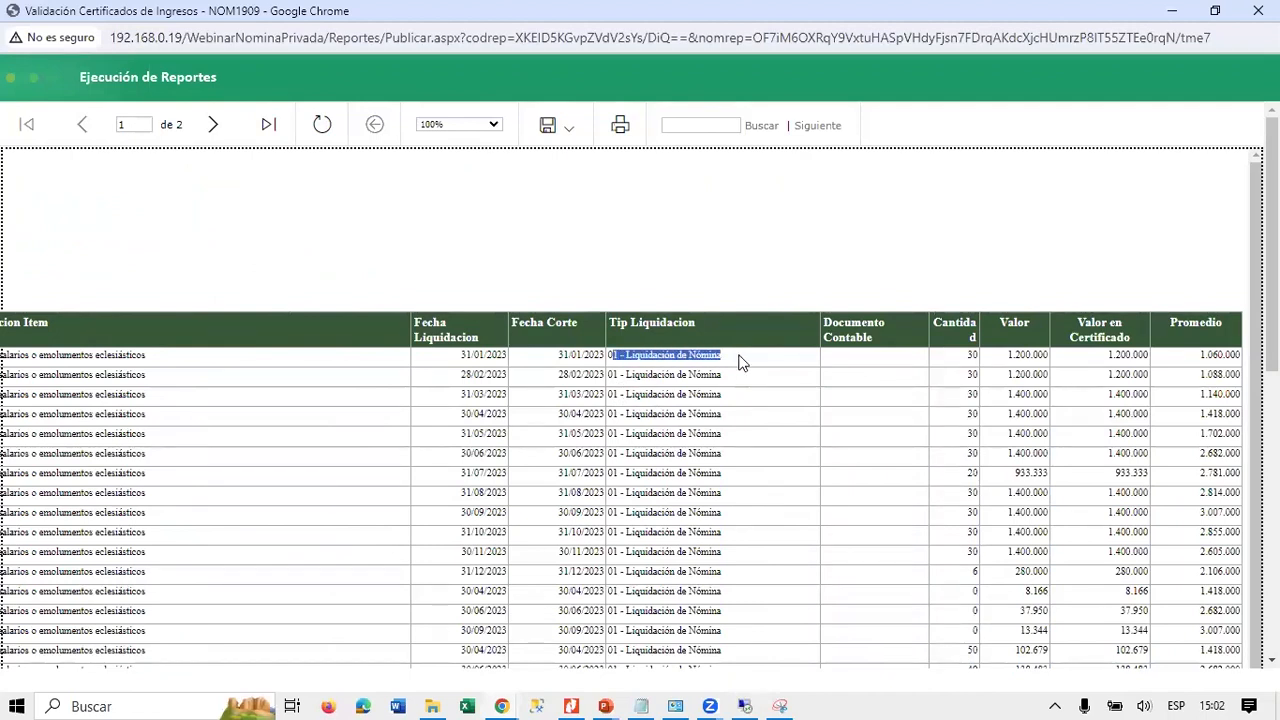
left_click(553, 360)
left_click_drag(553, 360, 608, 362)
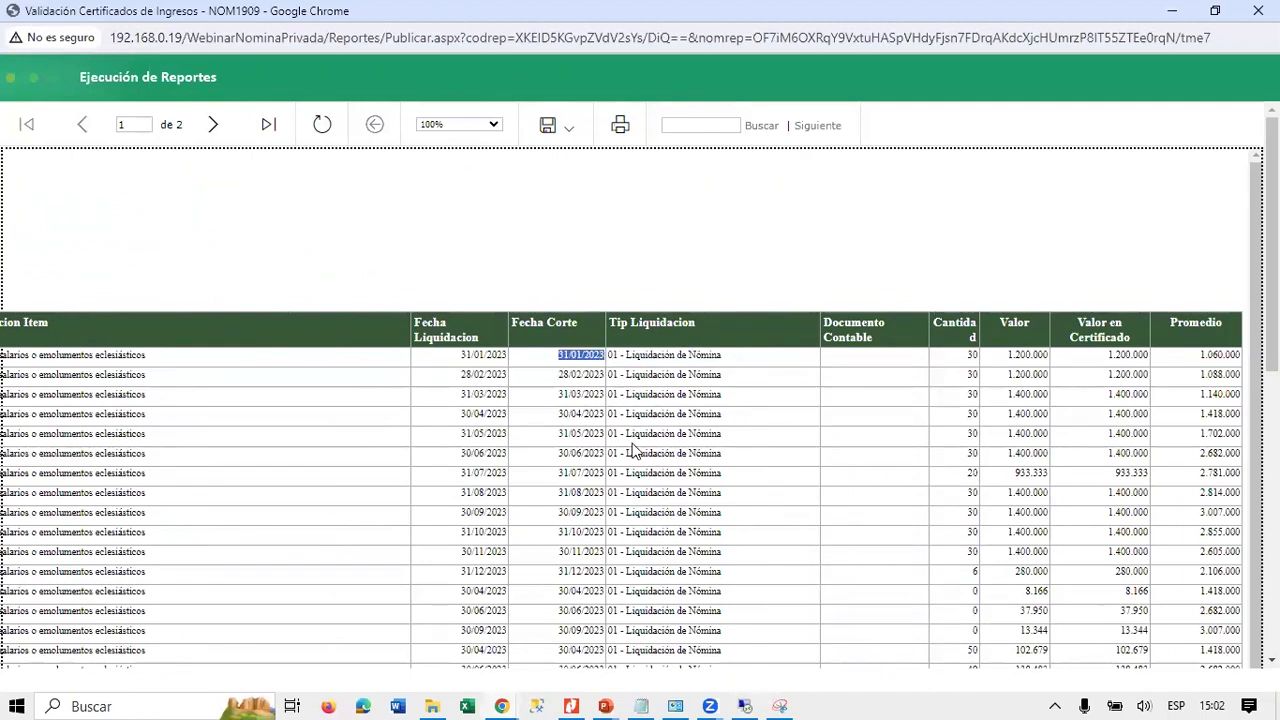
left_click(562, 446)
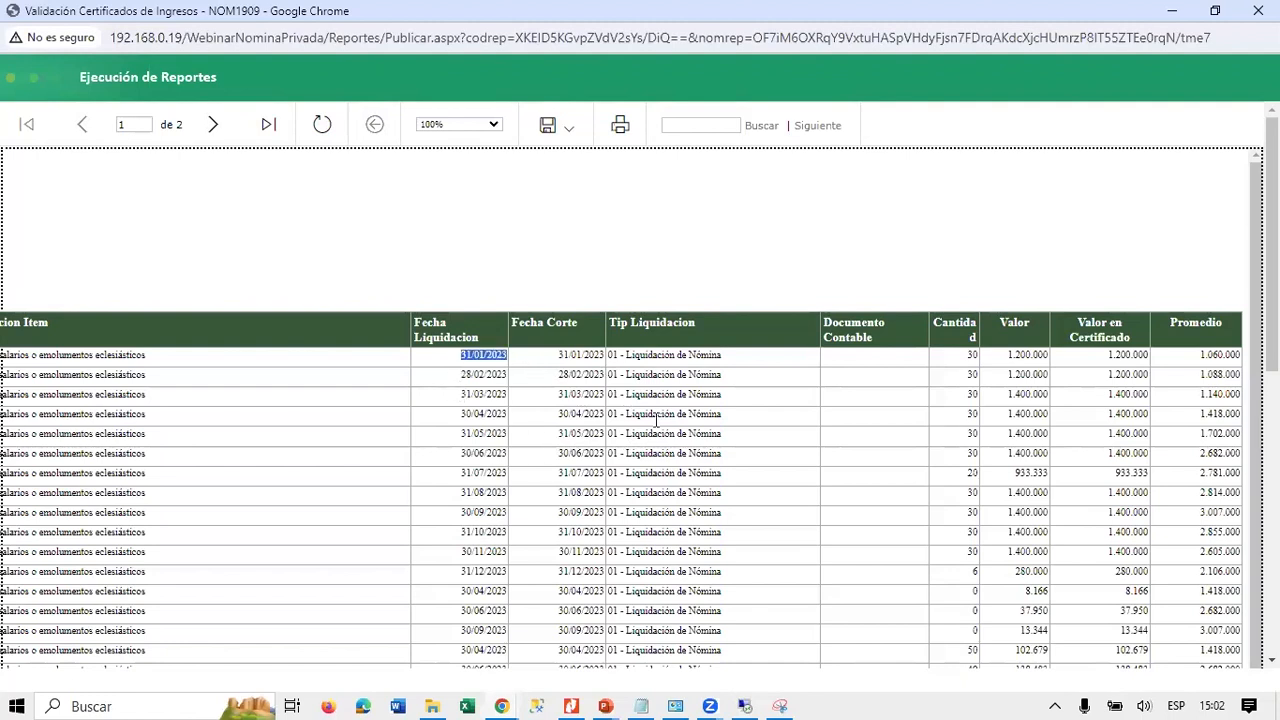
left_click_drag(963, 394, 1163, 398)
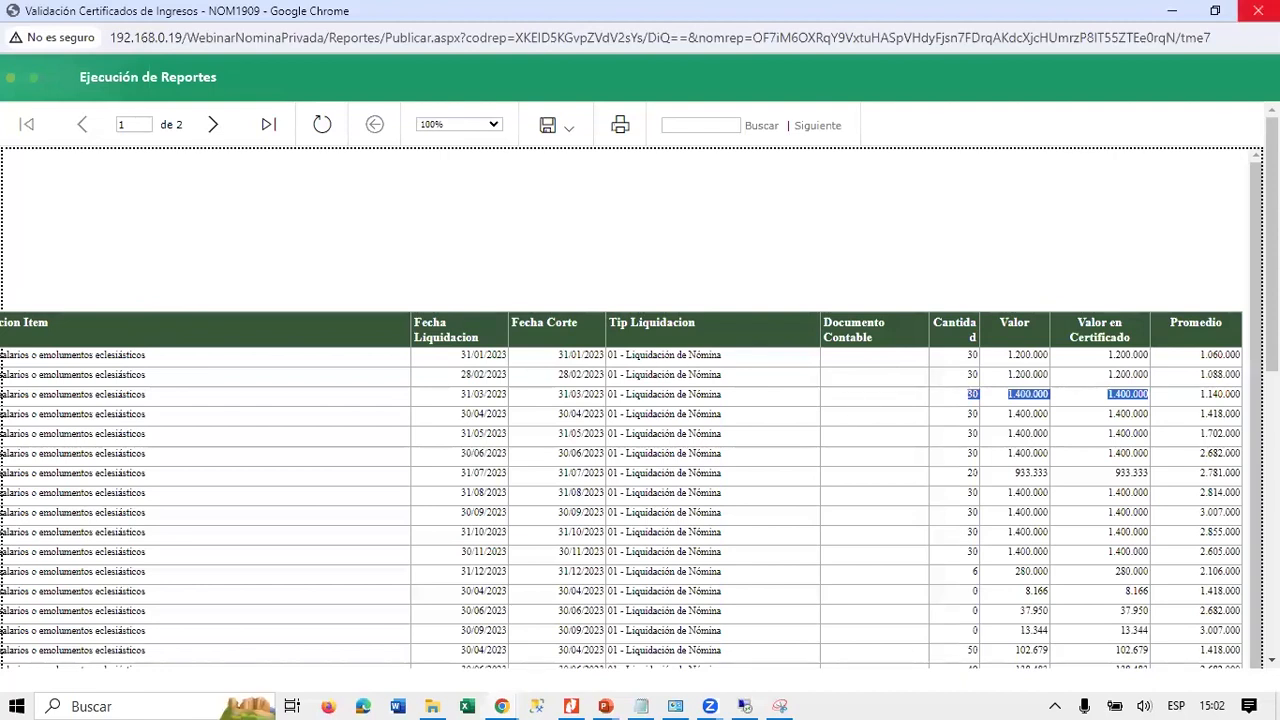
Close the detailed report, then open NOM1909.xlsx and minimize it.
left_click(1258, 11)
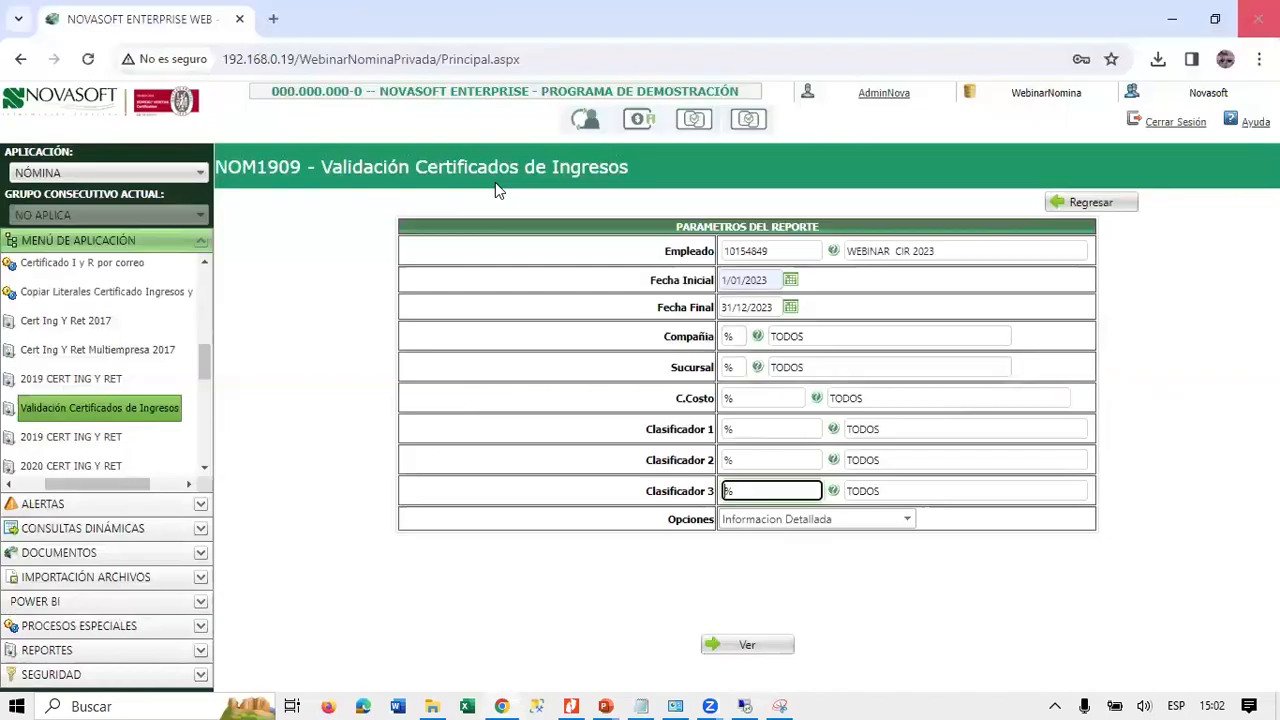
left_click(432, 704)
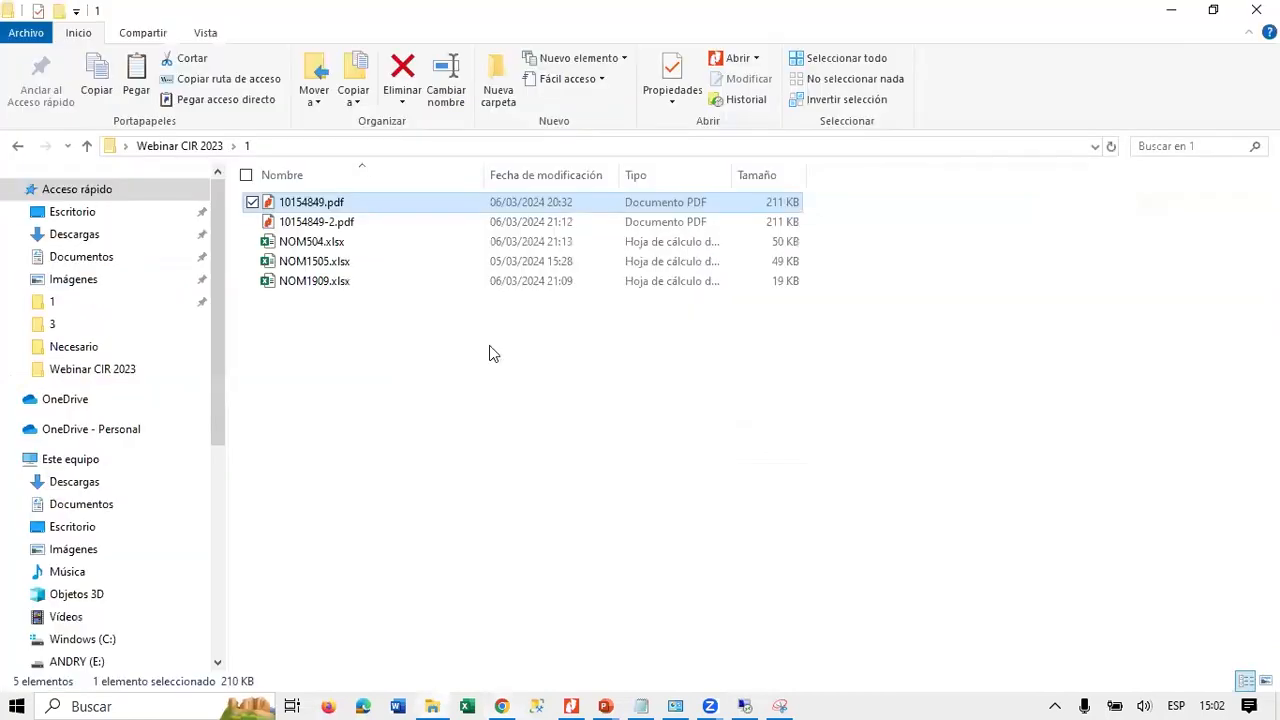
double_click(325, 283)
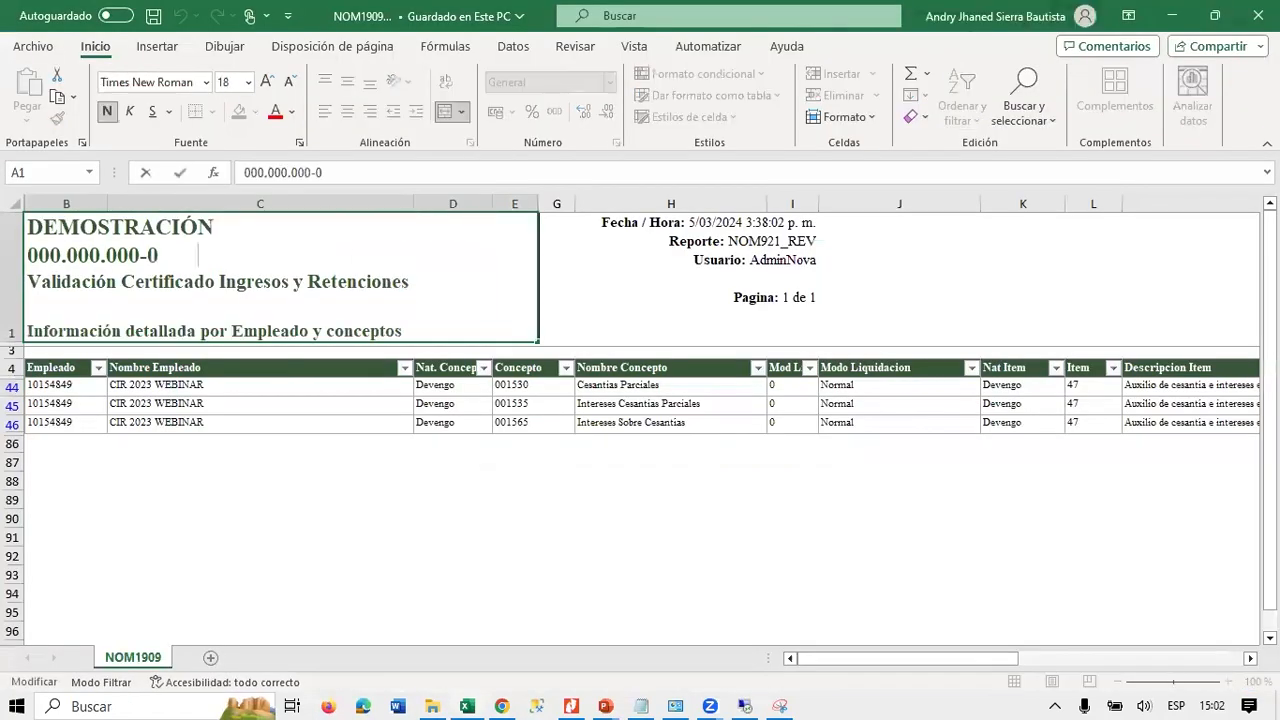
left_click(1170, 16)
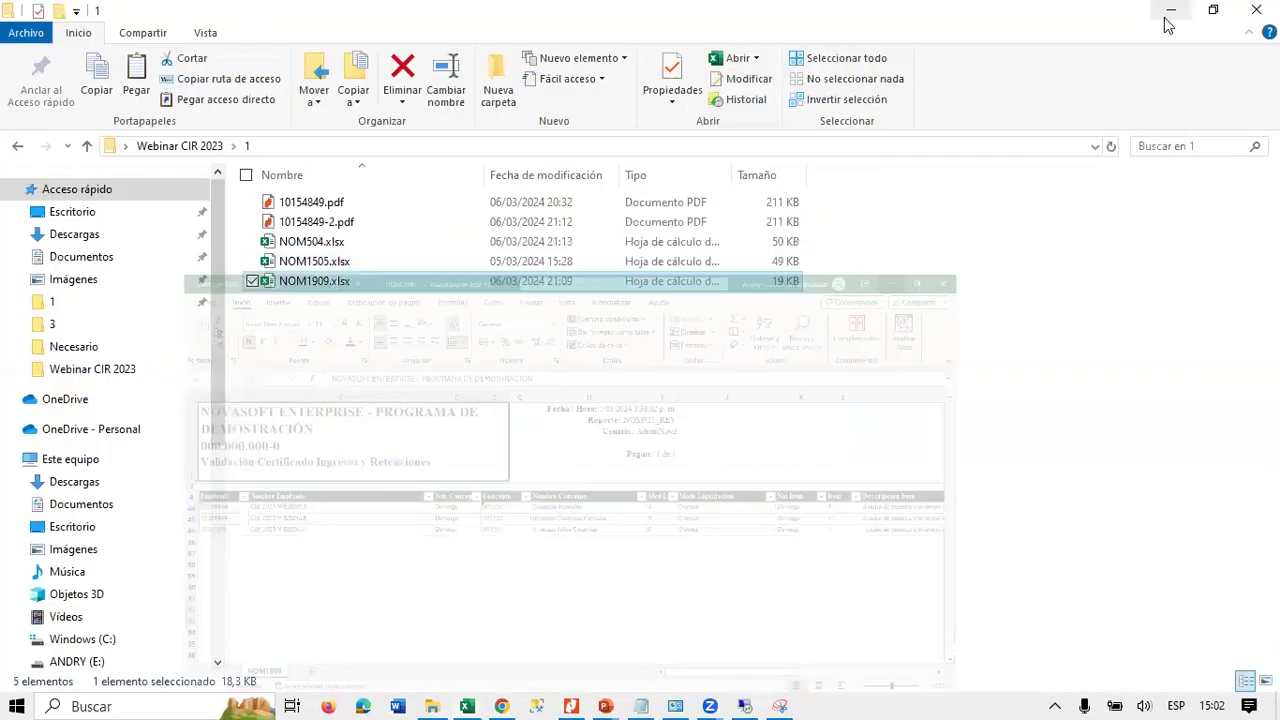
Open NOM504.xlsx, minimize it, and bring Novasoft back to the front.
double_click(341, 244)
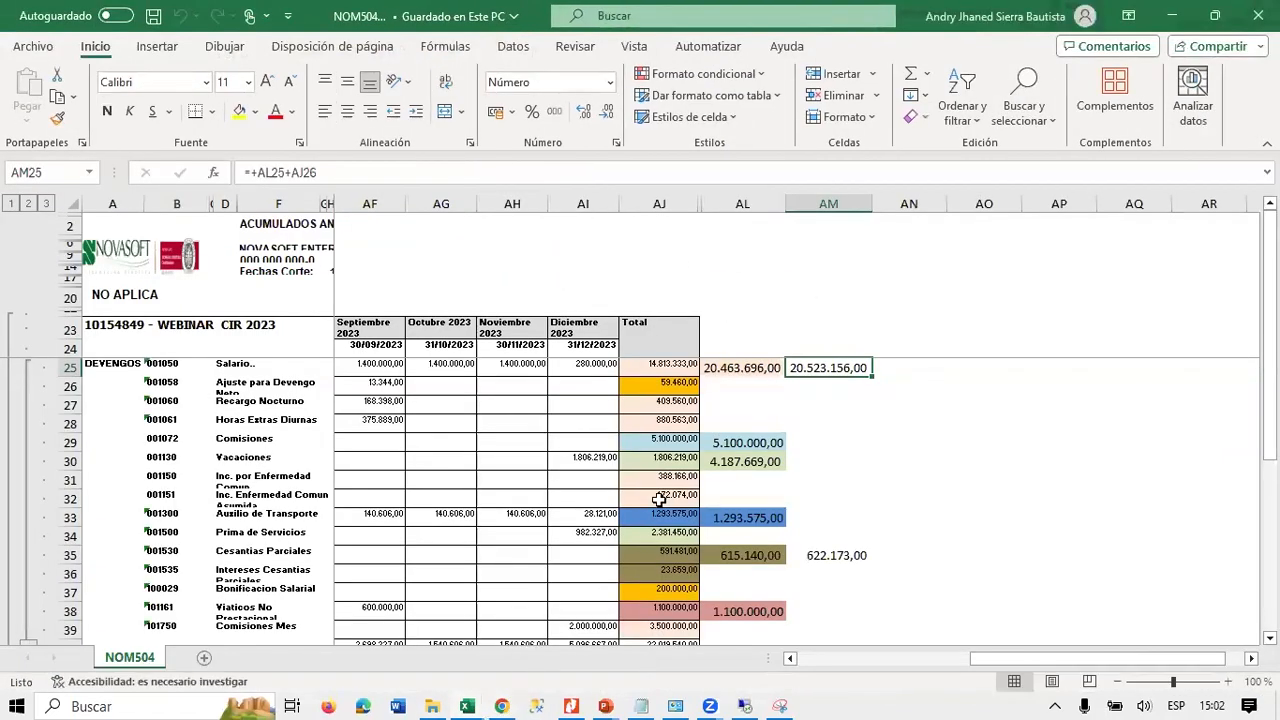
left_click(1172, 17)
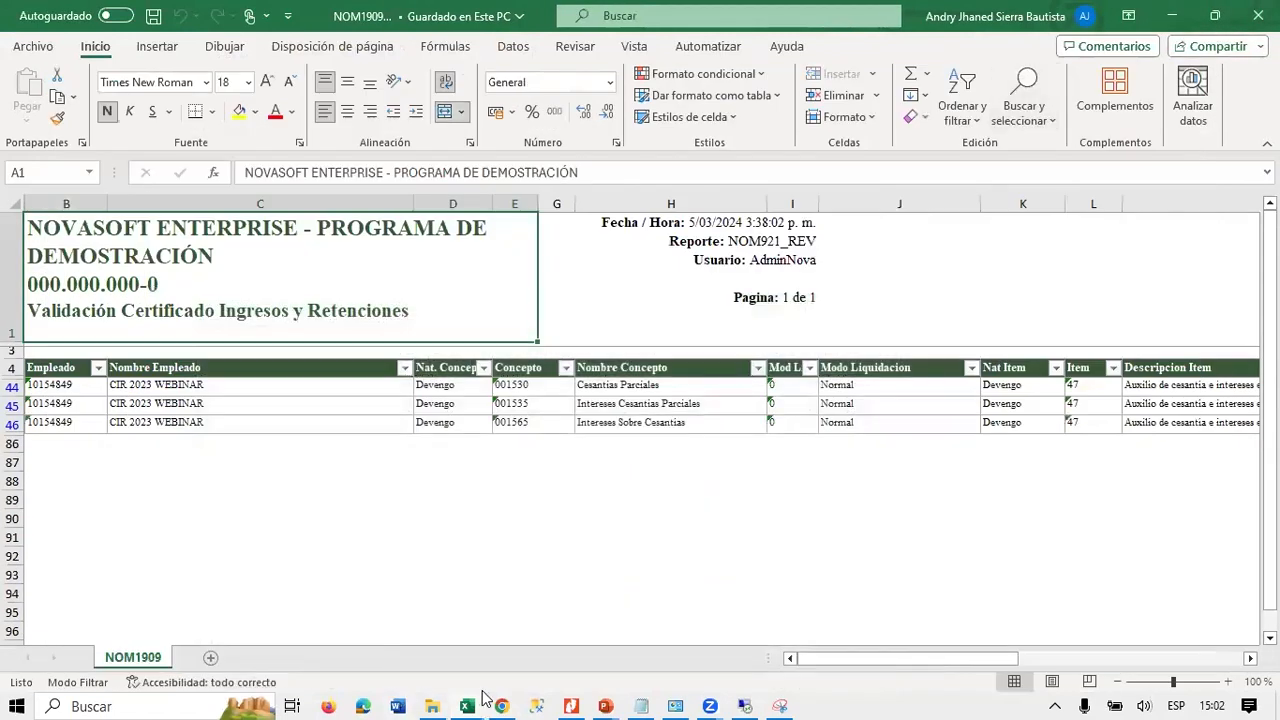
mouse_move(500, 703)
left_click(505, 652)
scroll(70, 390, "up", 5)
Search the menu for 'acum', open Resumen de Acumulados Anual, then bring up the NOM504 workbook.
left_click(10, 485)
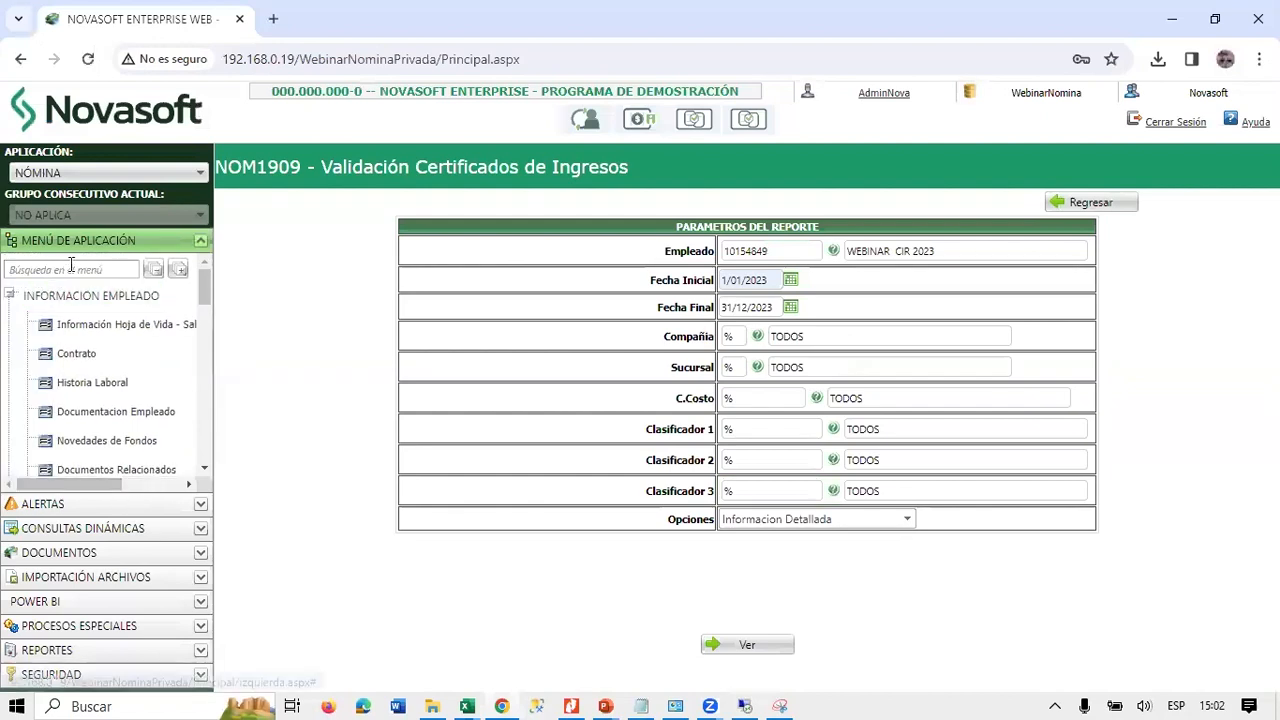
left_click(69, 270)
left_click(77, 308)
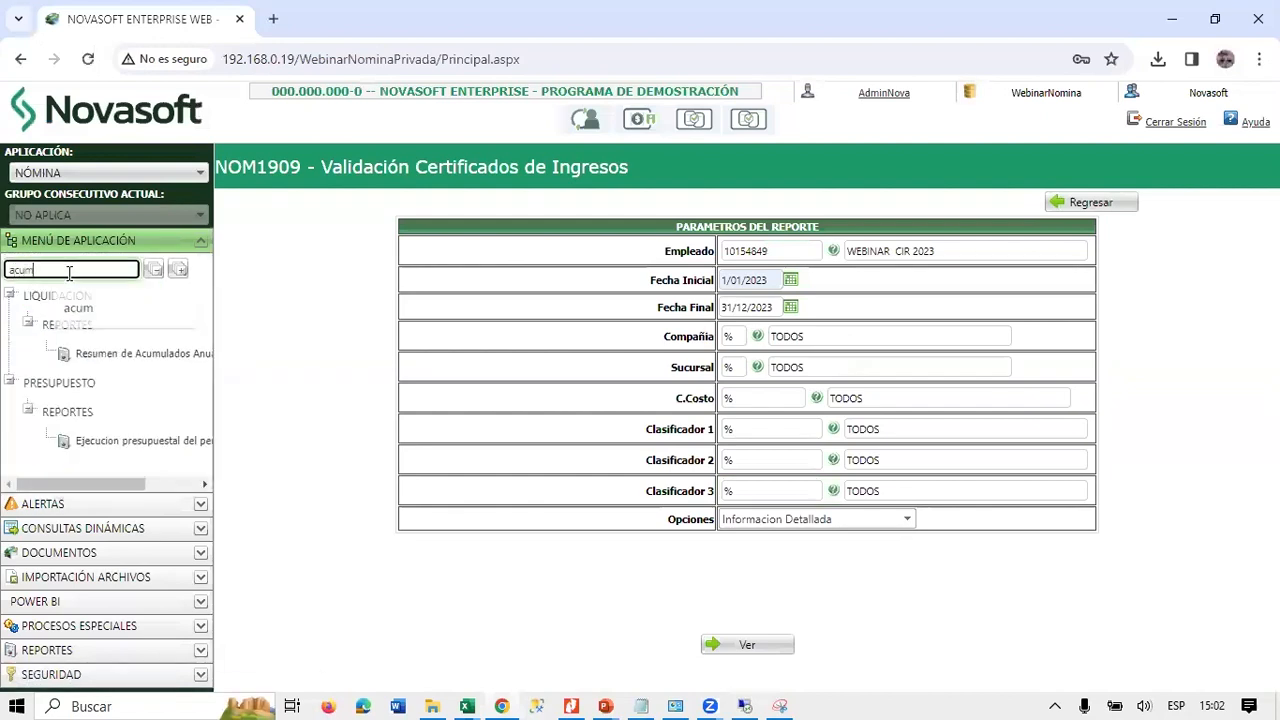
left_click(183, 363)
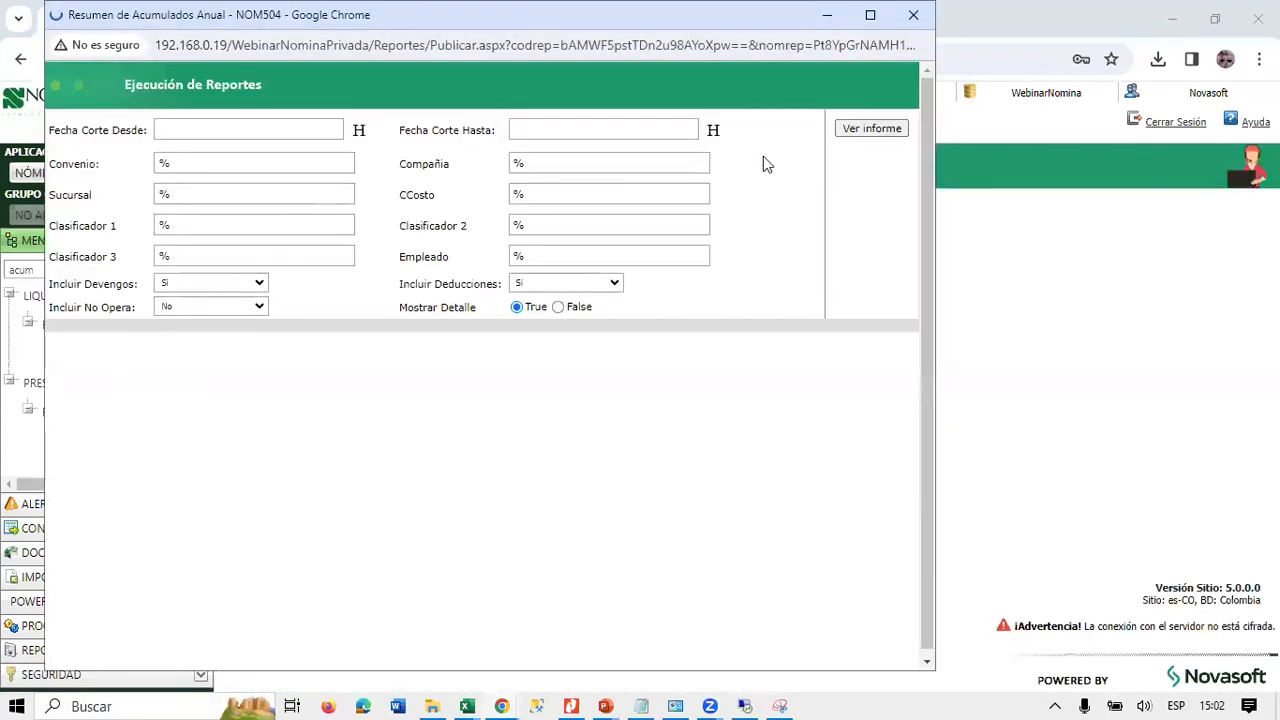
mouse_move(472, 698)
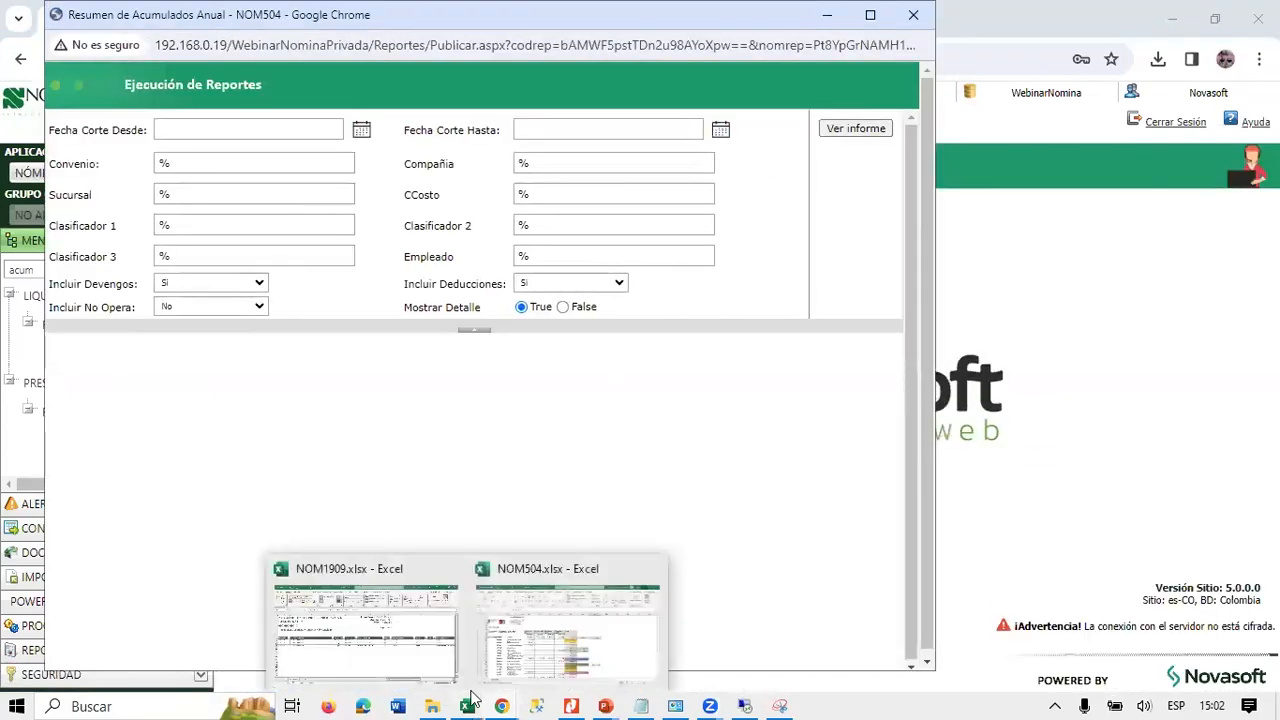
left_click(526, 663)
left_click_drag(1270, 290, 1270, 290)
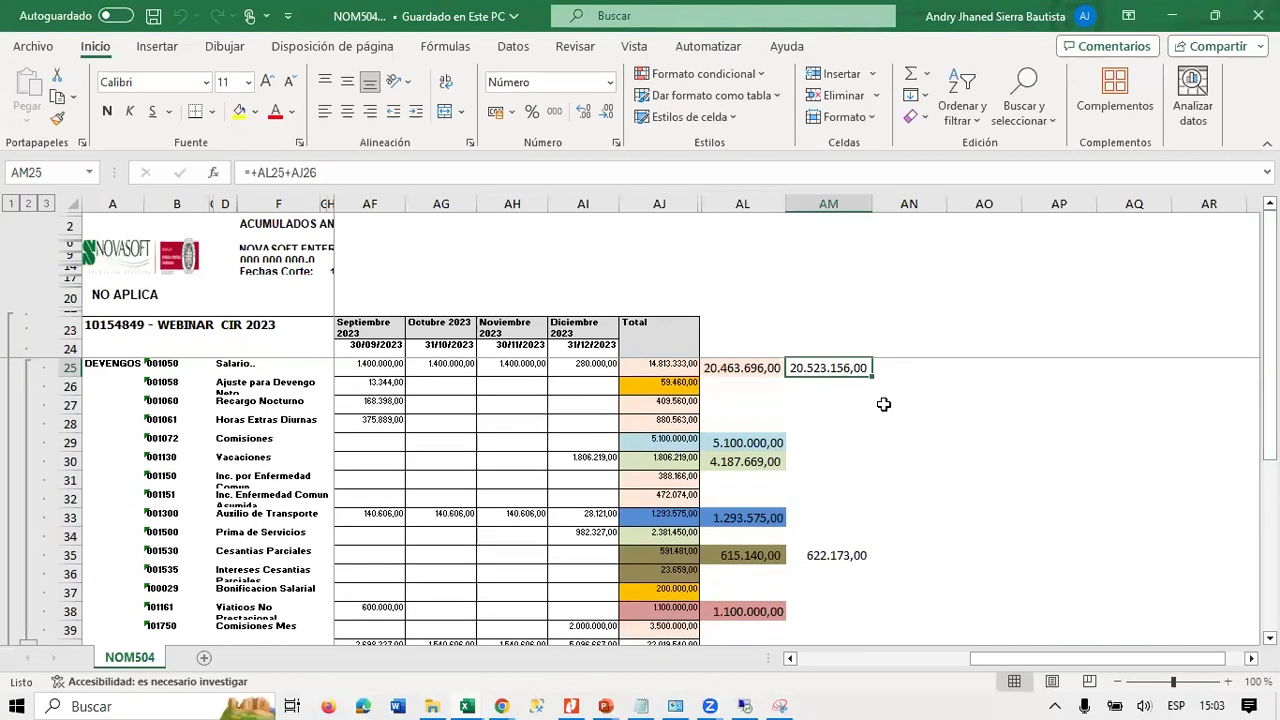
Check the salary total in AJ25 and the summed salary figure in AL25.
left_click(680, 367)
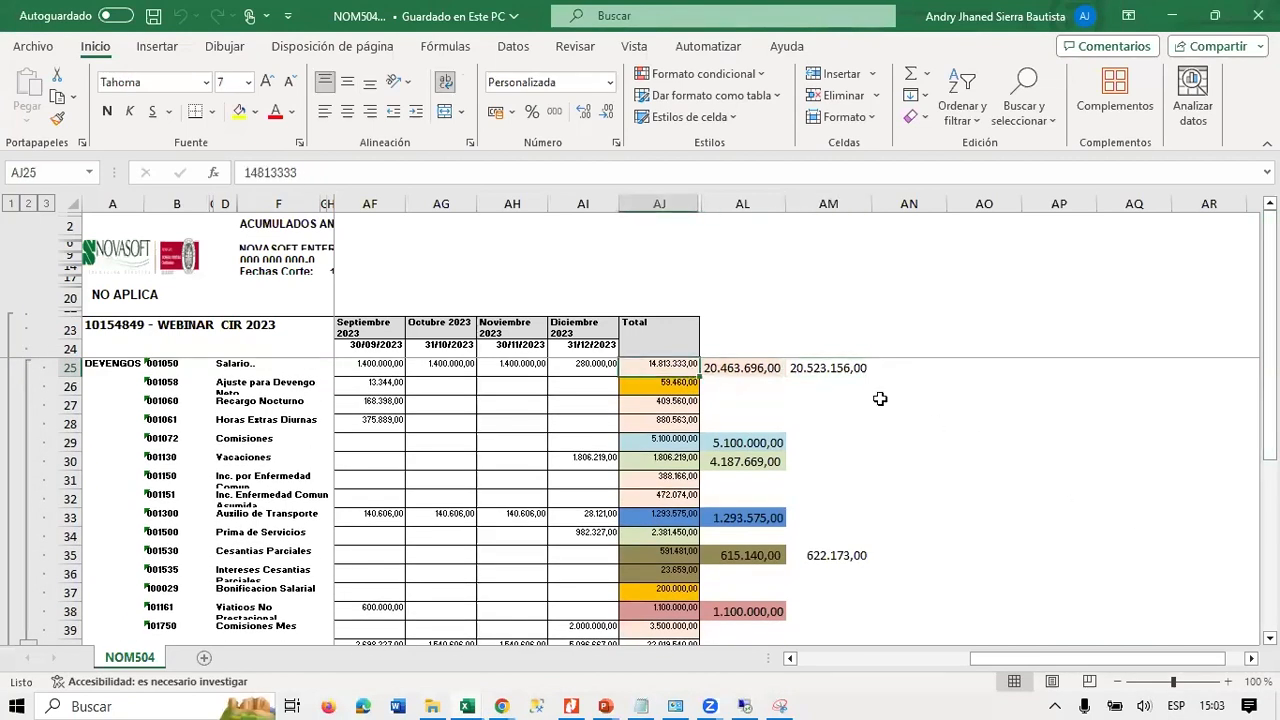
key("Up")
key("Down")
key("Right")
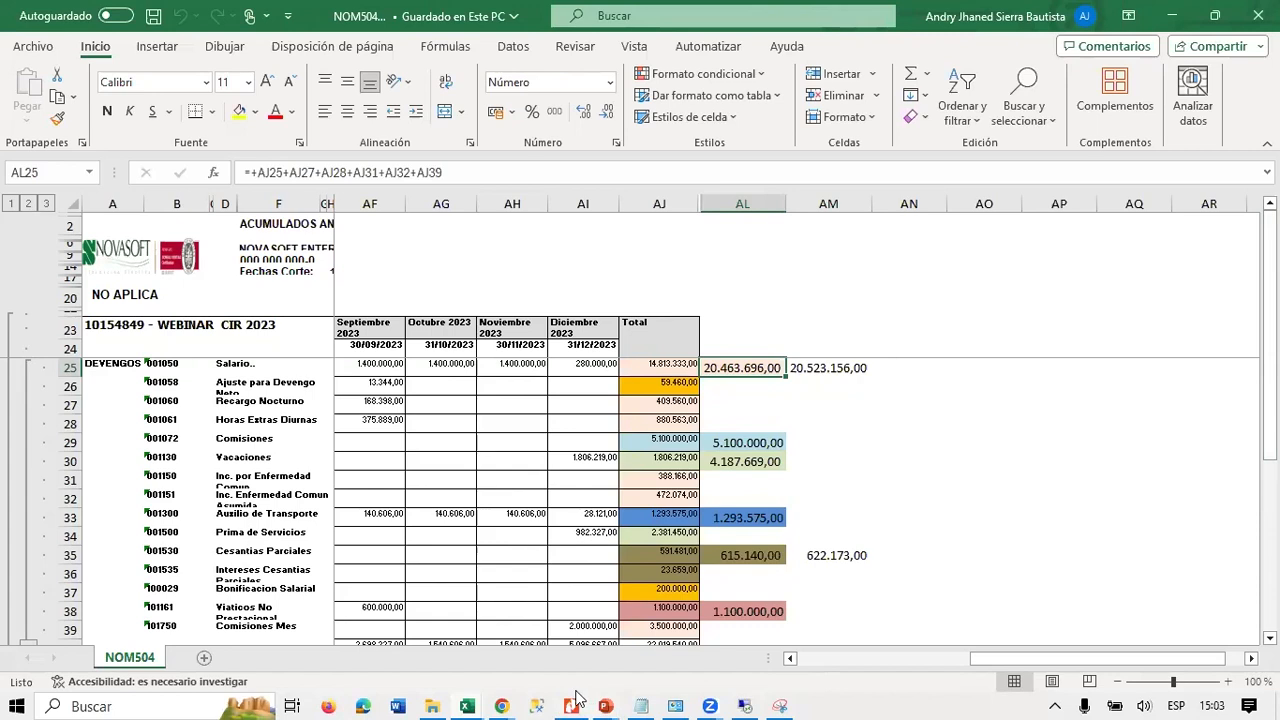
Compare against the certificate PDF, then hide it to return to Excel.
mouse_move(574, 695)
left_click(562, 657)
scroll(1090, 460, "up", 3)
scroll(1090, 460, "down", 2)
scroll(1073, 368, "down", 2)
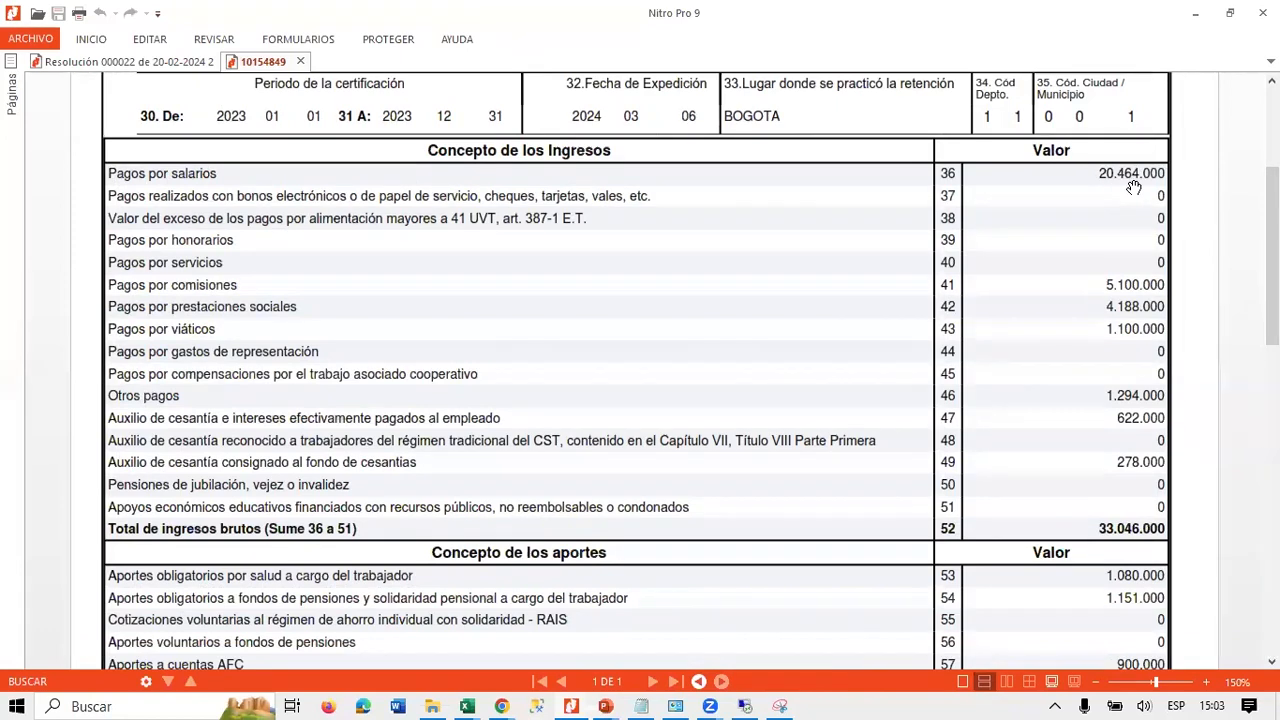
left_click(1200, 20)
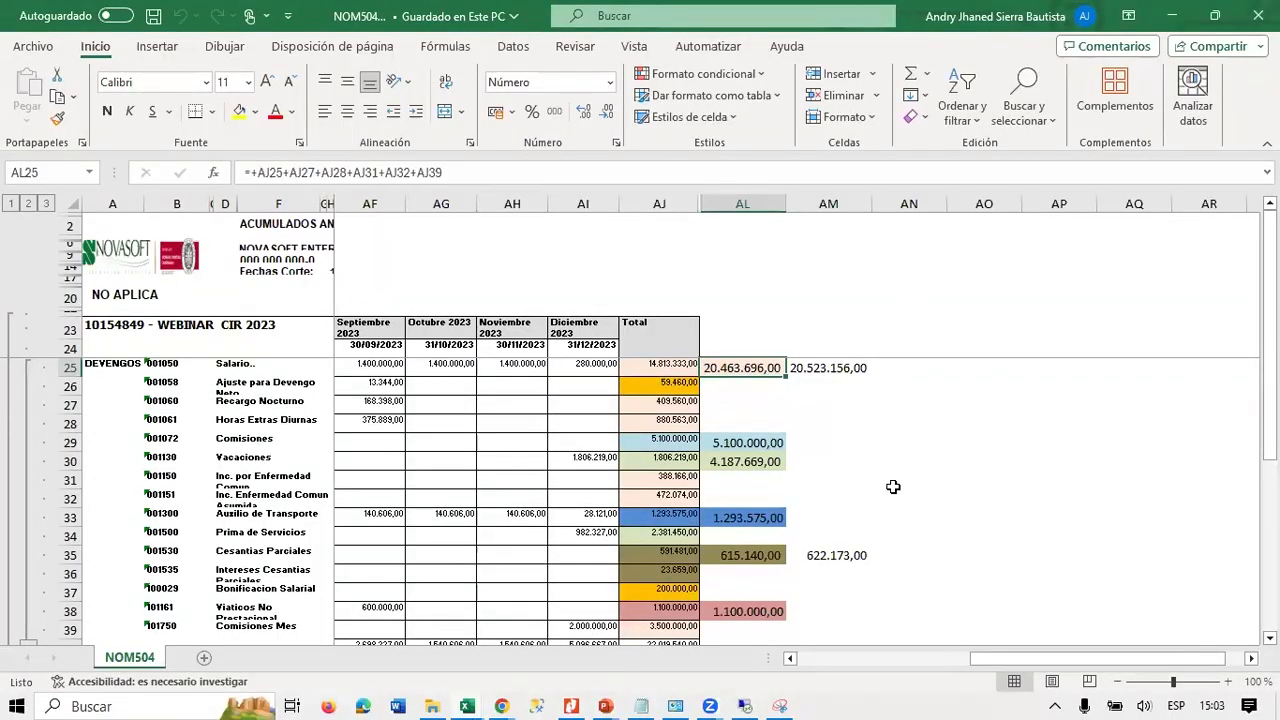
Inspect the AL25 sum formula and the night-surcharge total of 409.560 without changing them.
key("F2")
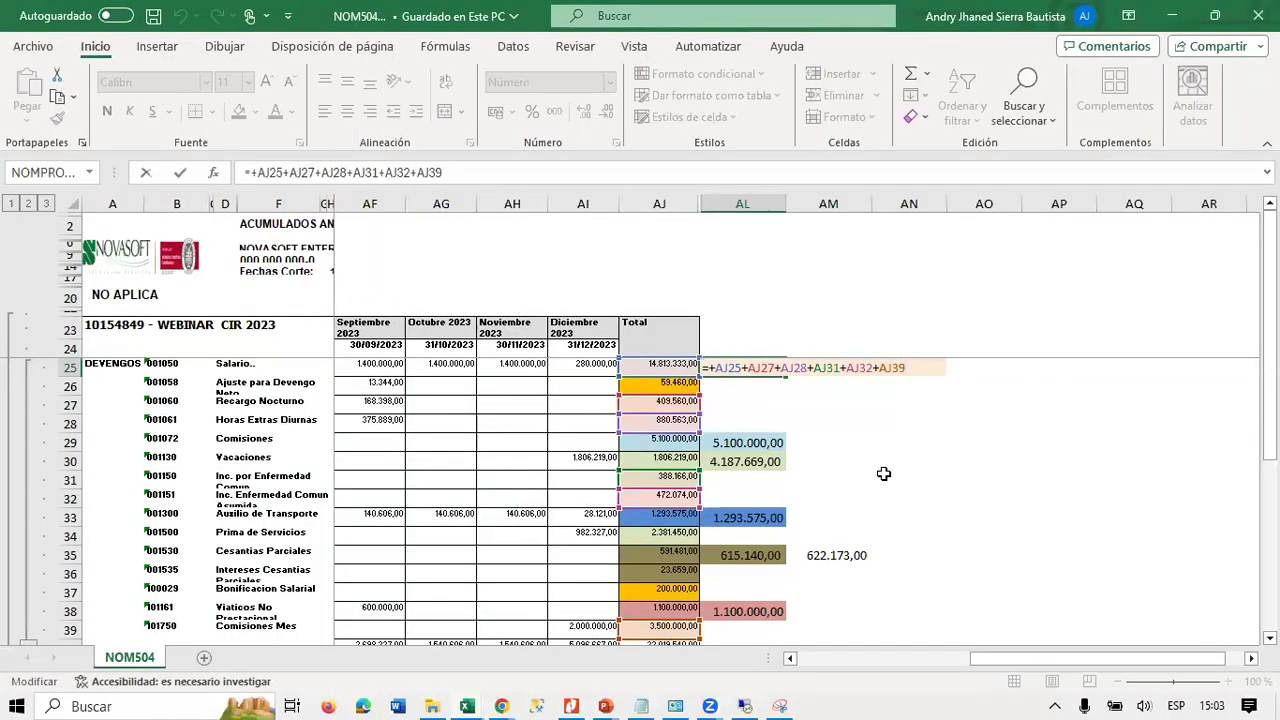
key("Escape")
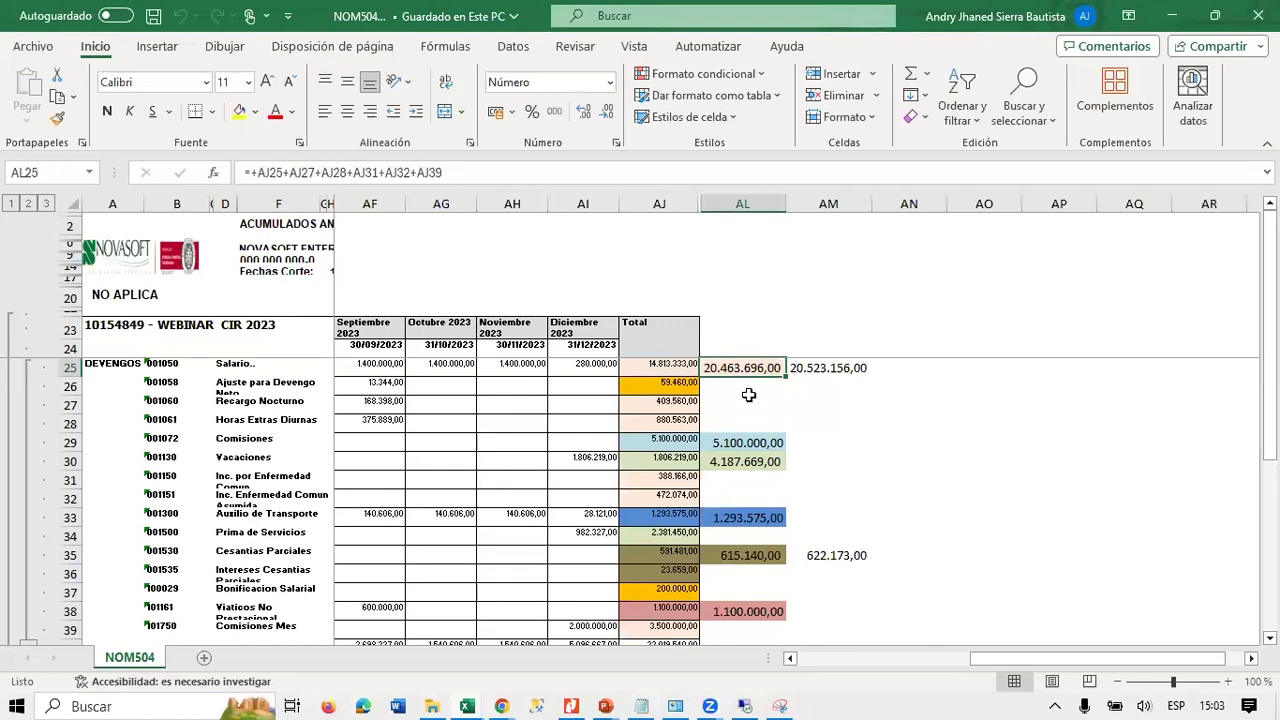
left_click(668, 400)
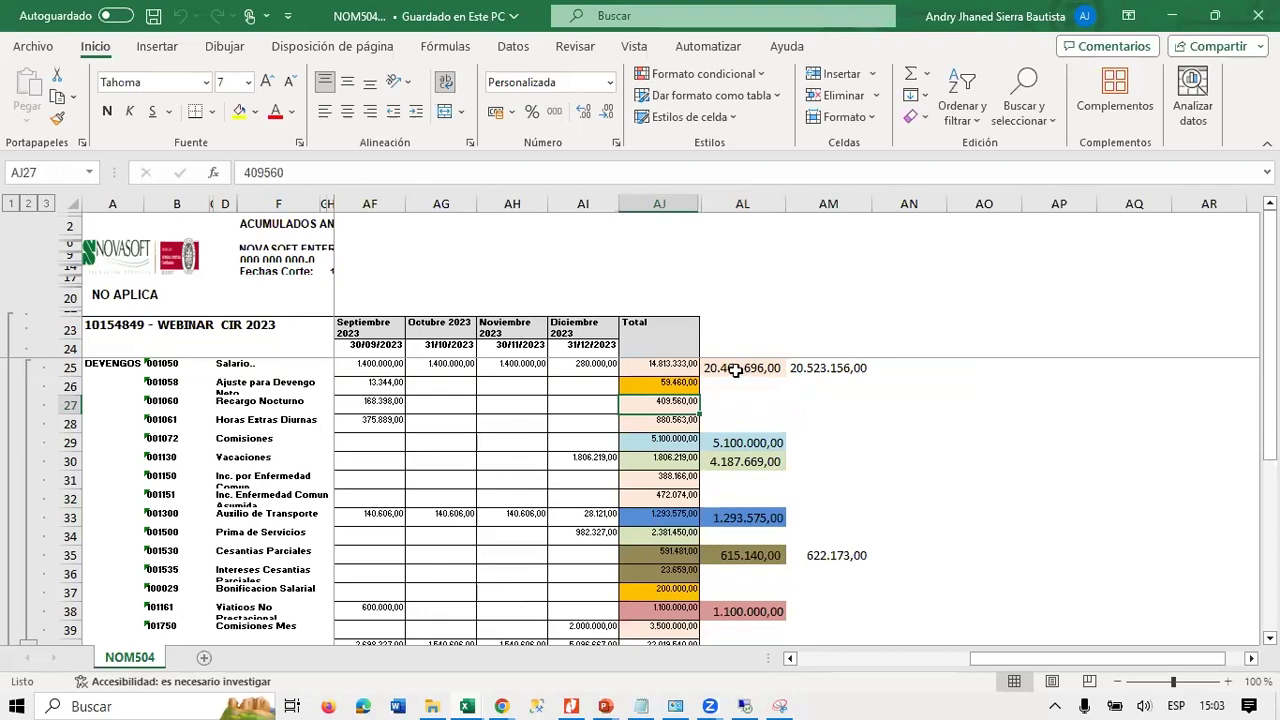
left_click(742, 368)
left_click(680, 370)
left_click(742, 368)
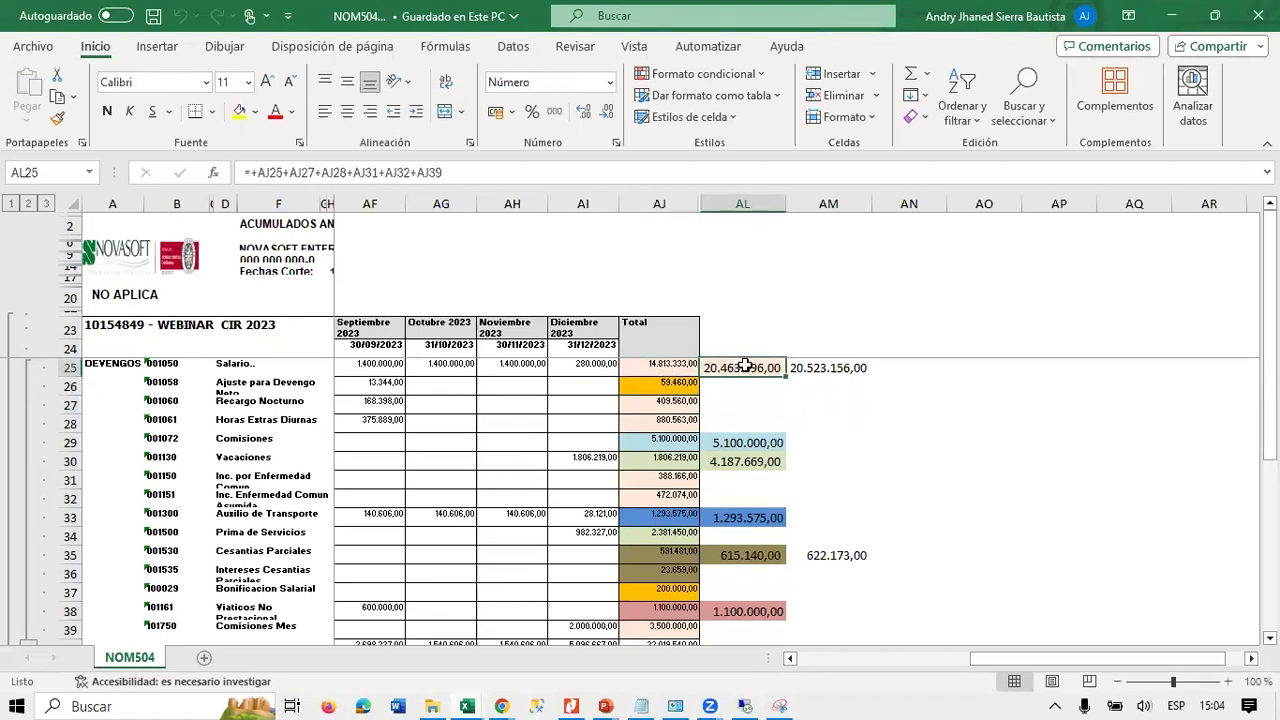
key("F2")
key("Escape")
Bring the certificate PDF to the front and restore its window size.
mouse_move(575, 693)
left_click(561, 624)
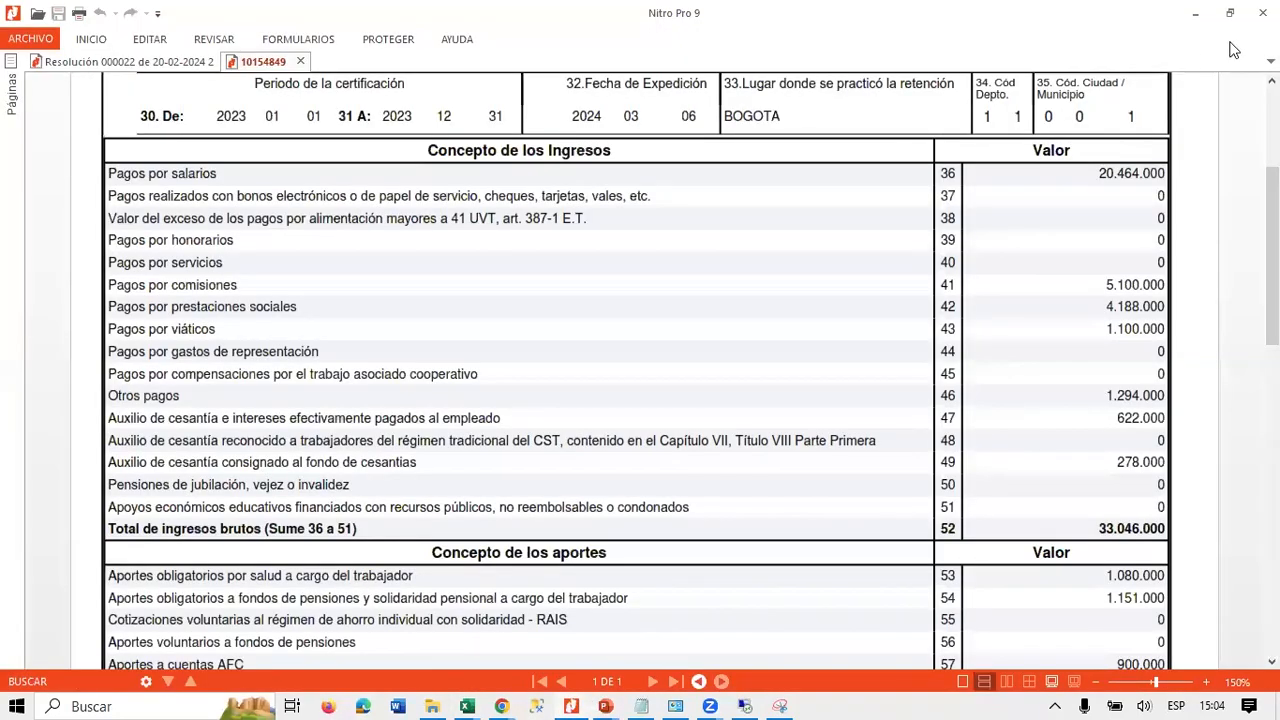
left_click(1231, 14)
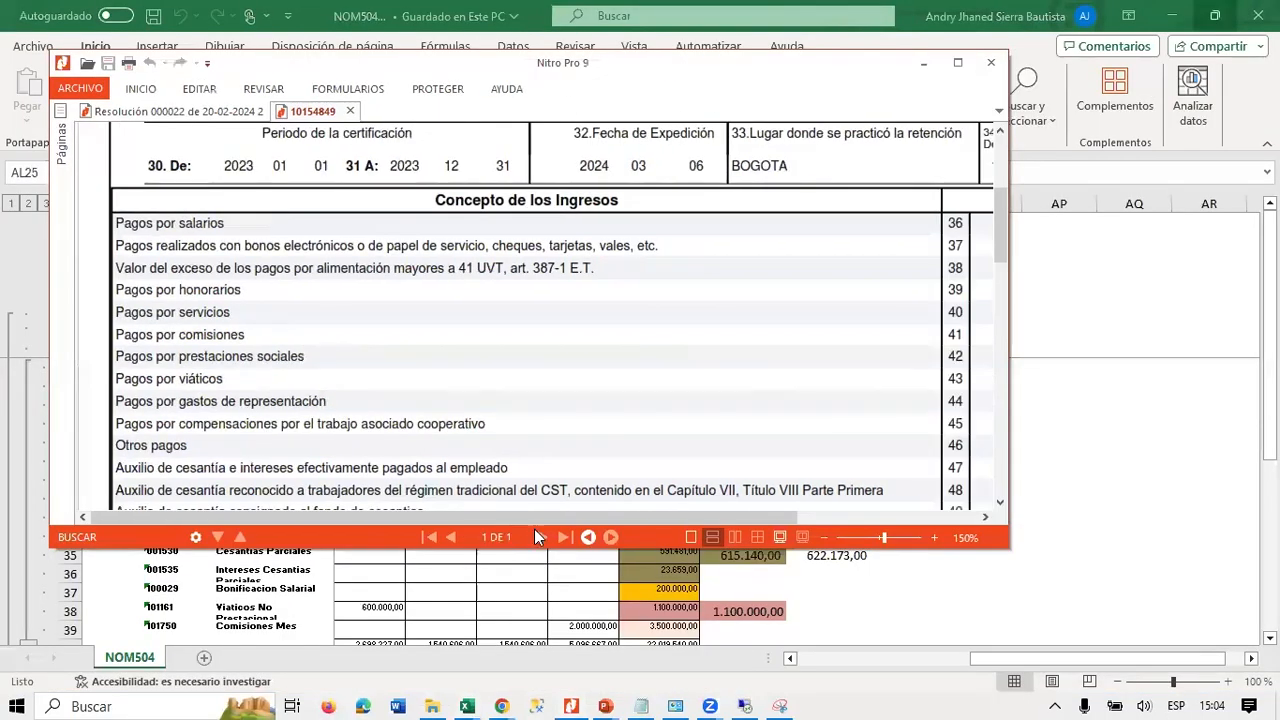
Snap the certificate to the left half and scroll to its Valor amounts 5.100.000, 4.188.000, 1.100.000.
left_click_drag(544, 518, 724, 518)
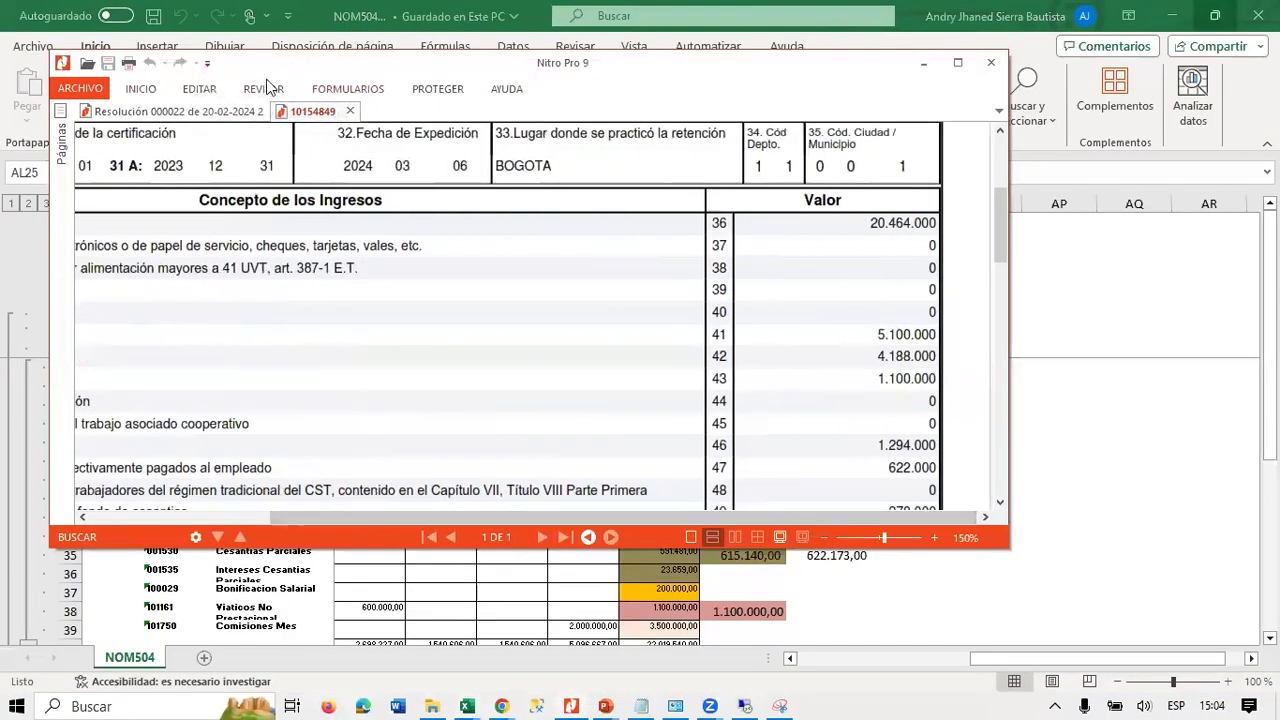
left_click_drag(266, 85, 2, 40)
left_click(480, 255)
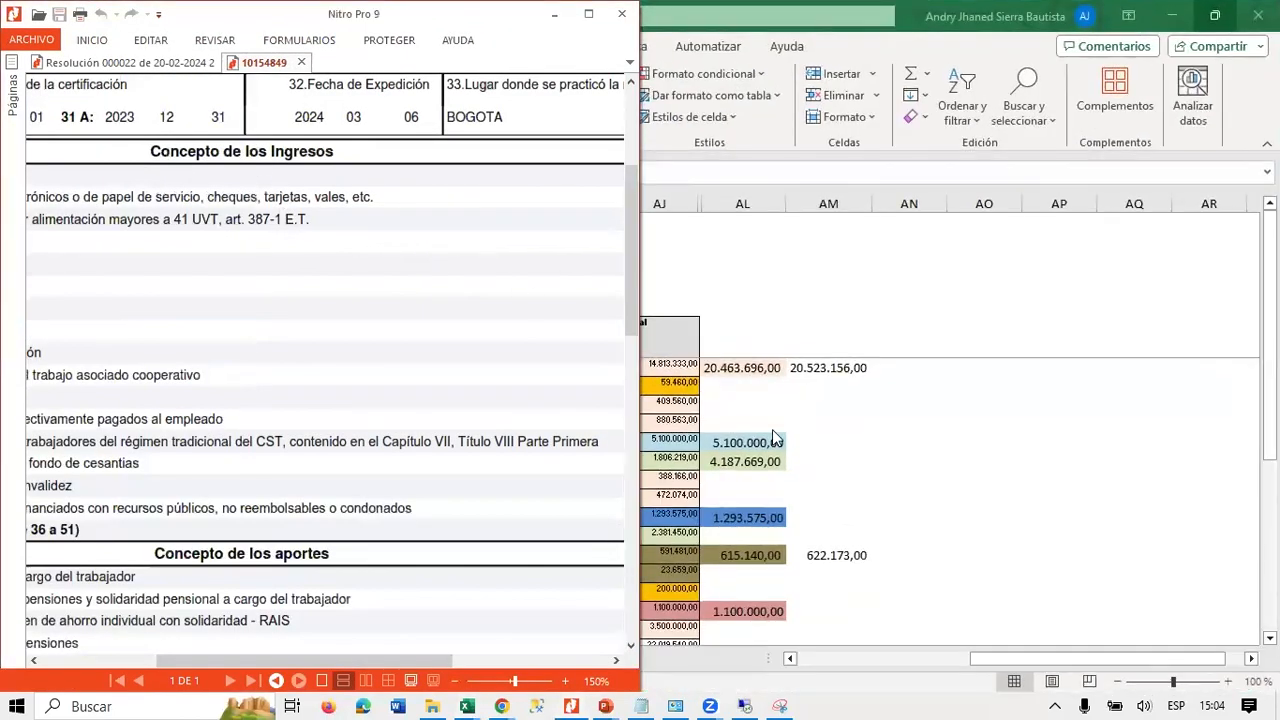
left_click_drag(435, 660, 594, 660)
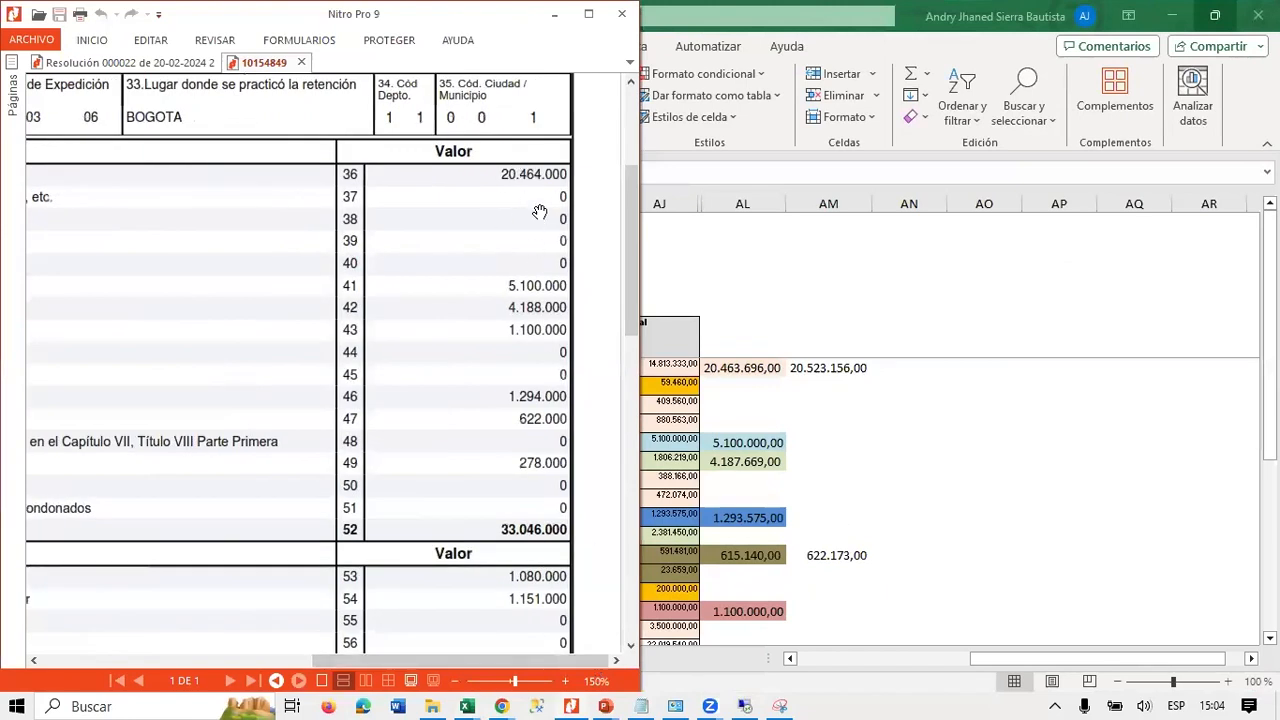
left_click_drag(467, 657, 686, 651)
mouse_move(547, 660)
left_mouse_down()
mouse_move(279, 663)
mouse_move(534, 660)
left_mouse_up()
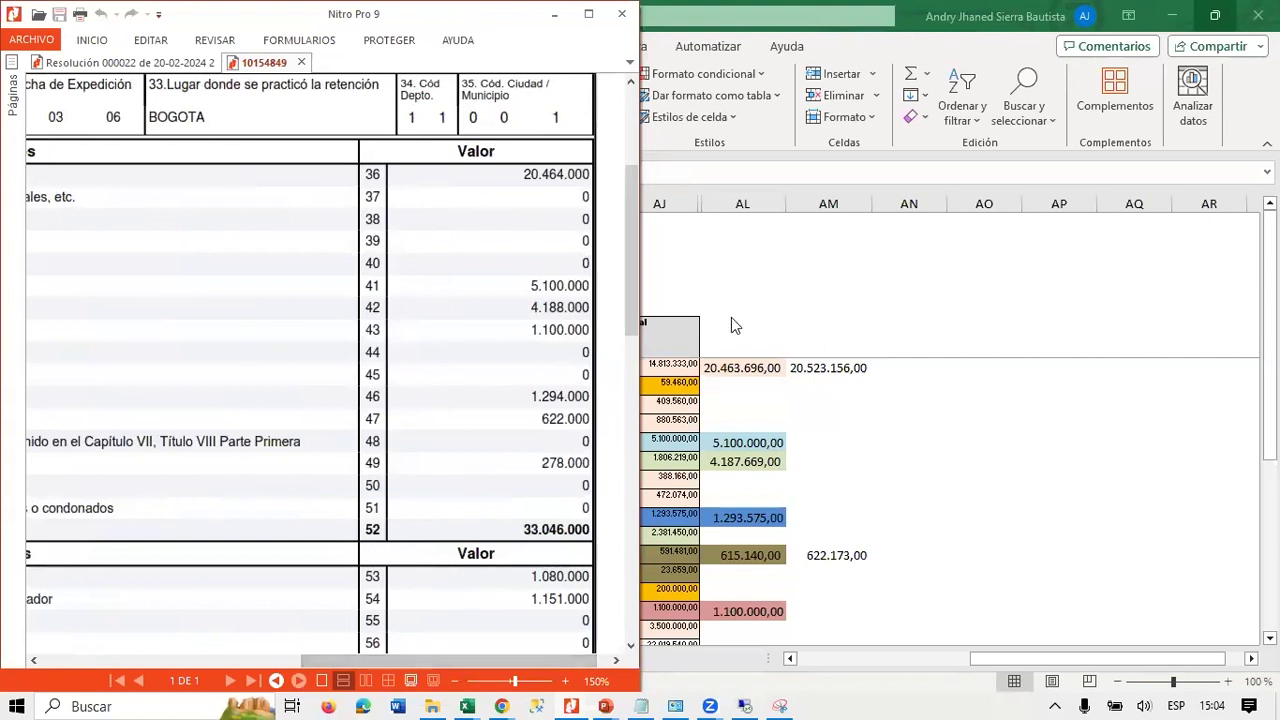
Match Excel's commissions AL29 and vacations AL30 (4.187.669) against the certificate's item 42 value 4.188.000.
left_click(745, 445)
key("Left")
key("Left")
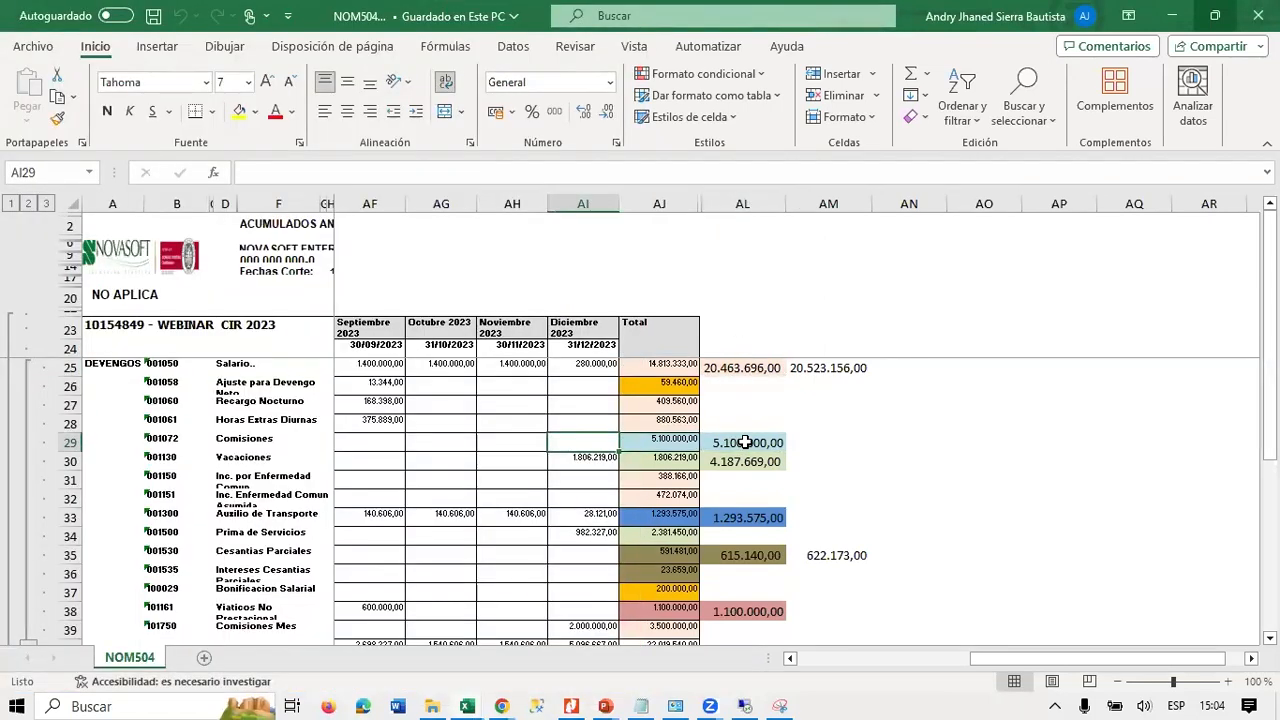
left_click(745, 442)
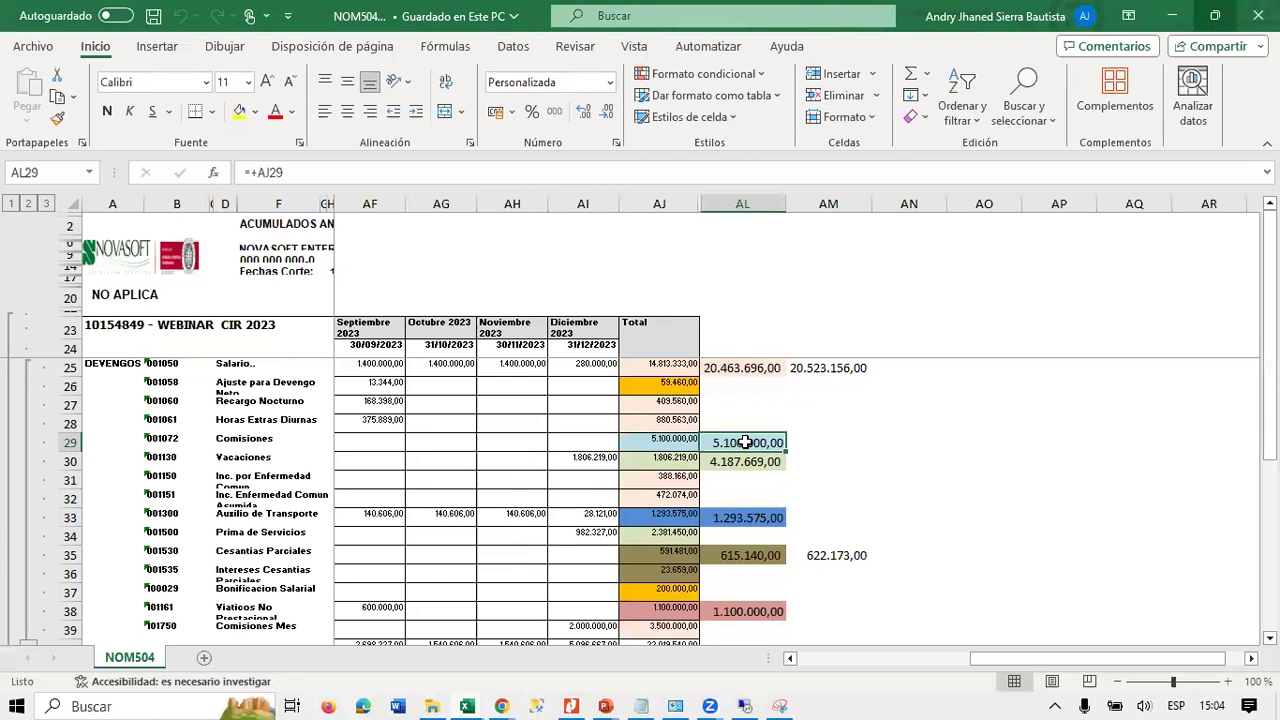
key("alt+Tab")
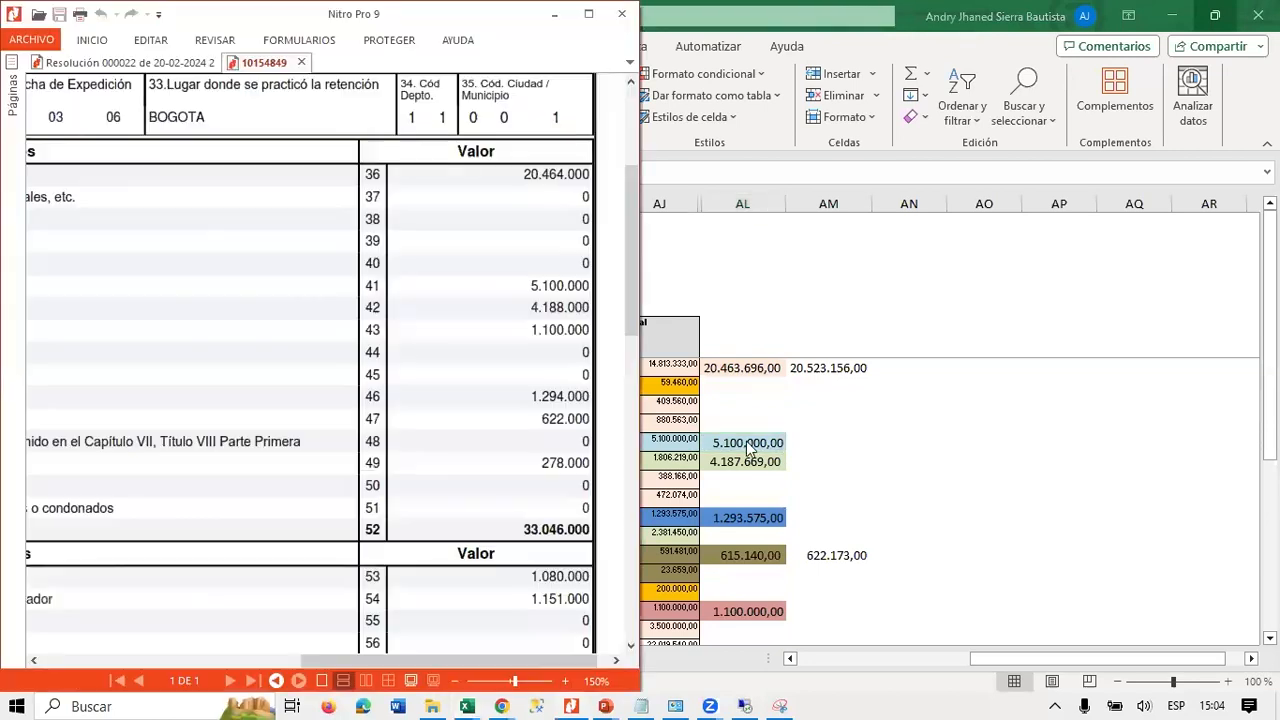
left_click_drag(486, 664, 505, 682)
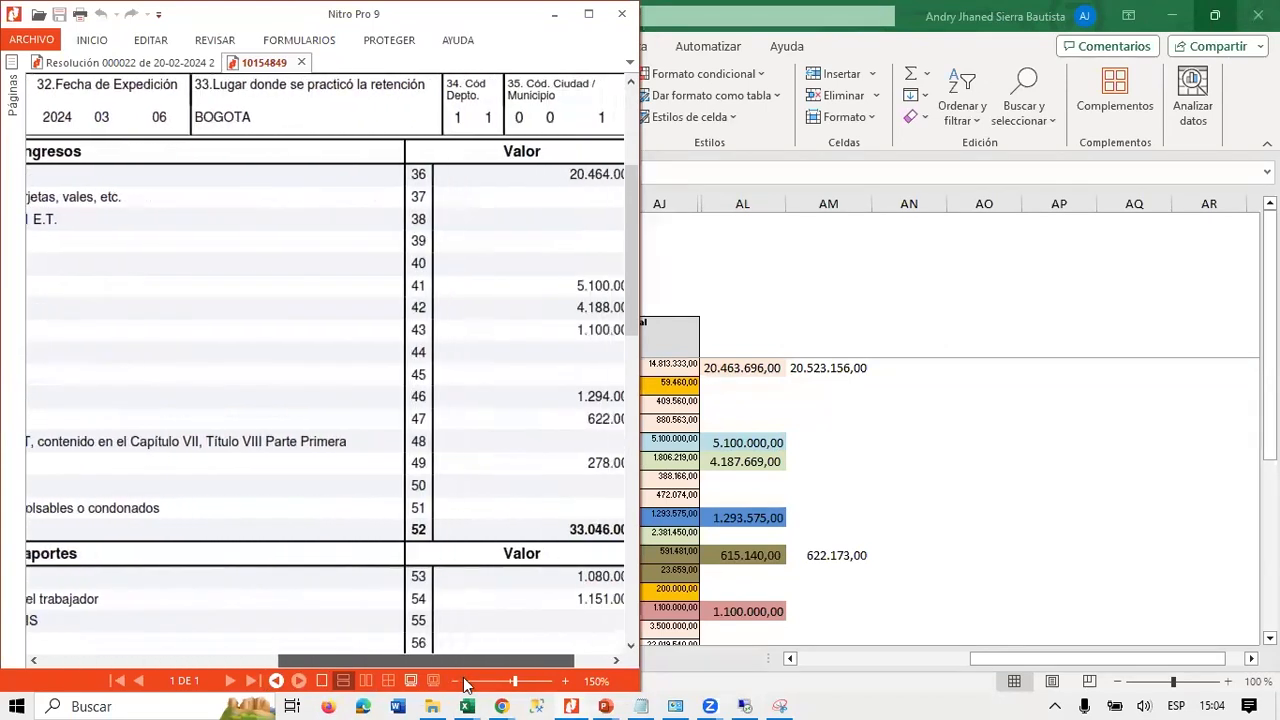
left_click(760, 463)
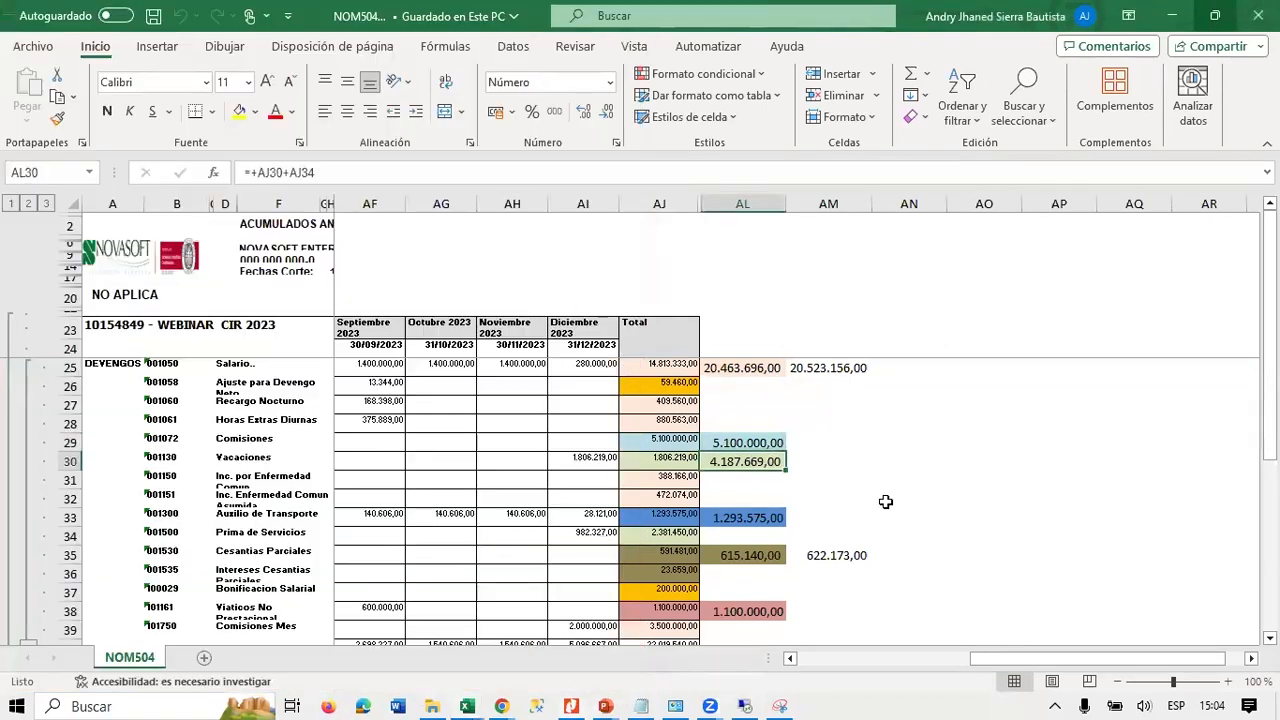
Inspect the AL30, AL35 and AL25 formulas and the AL25:AL39 sum without changing anything.
key("F2")
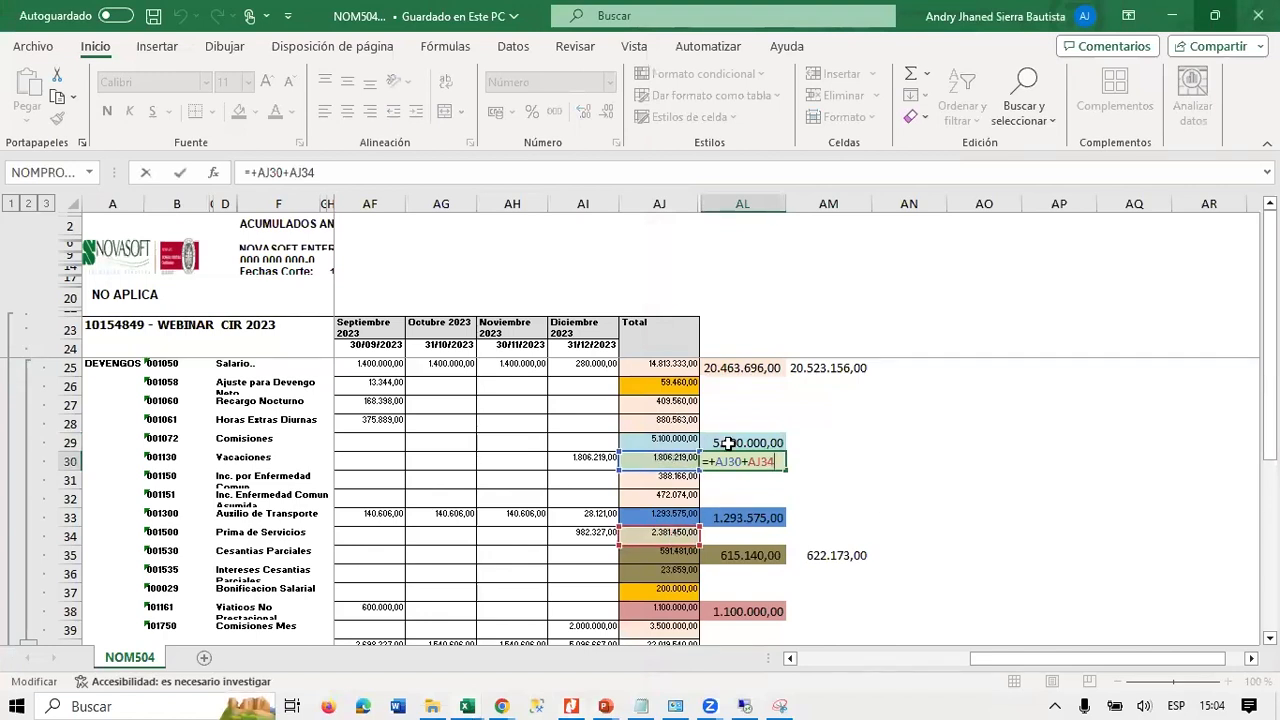
key("ctrl+Return")
left_click(756, 517)
left_click(779, 560)
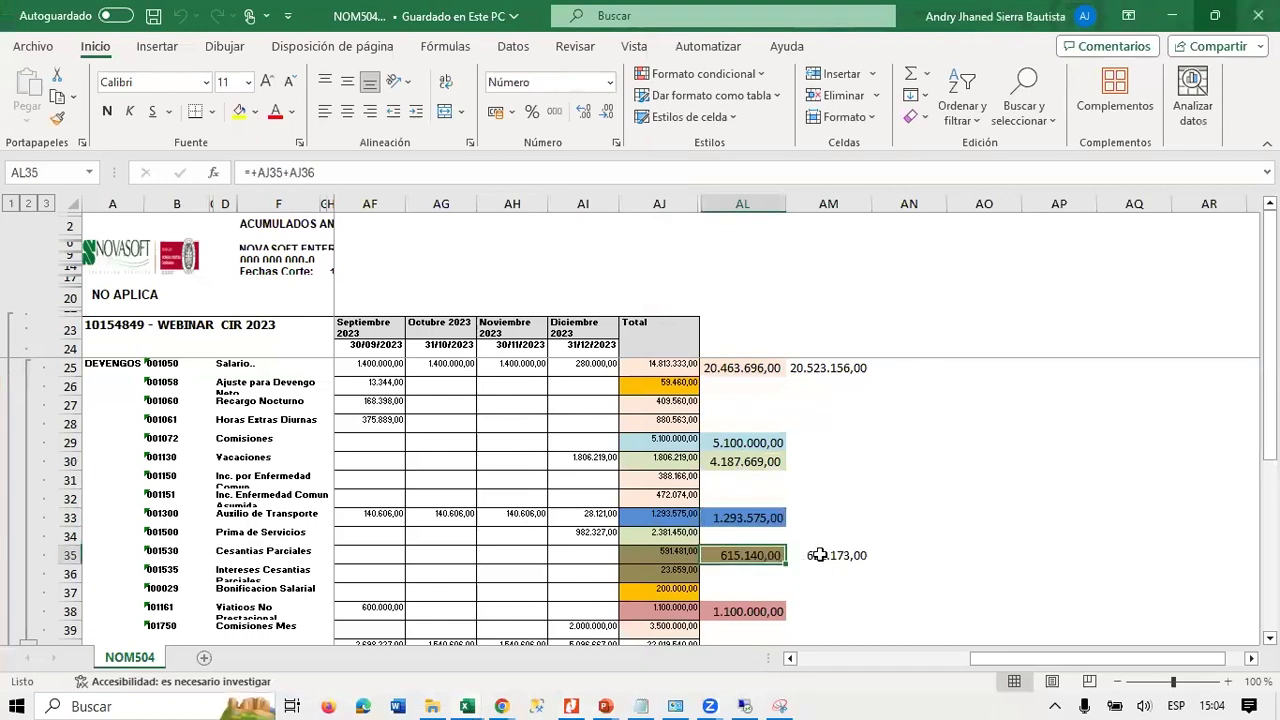
left_click(752, 368)
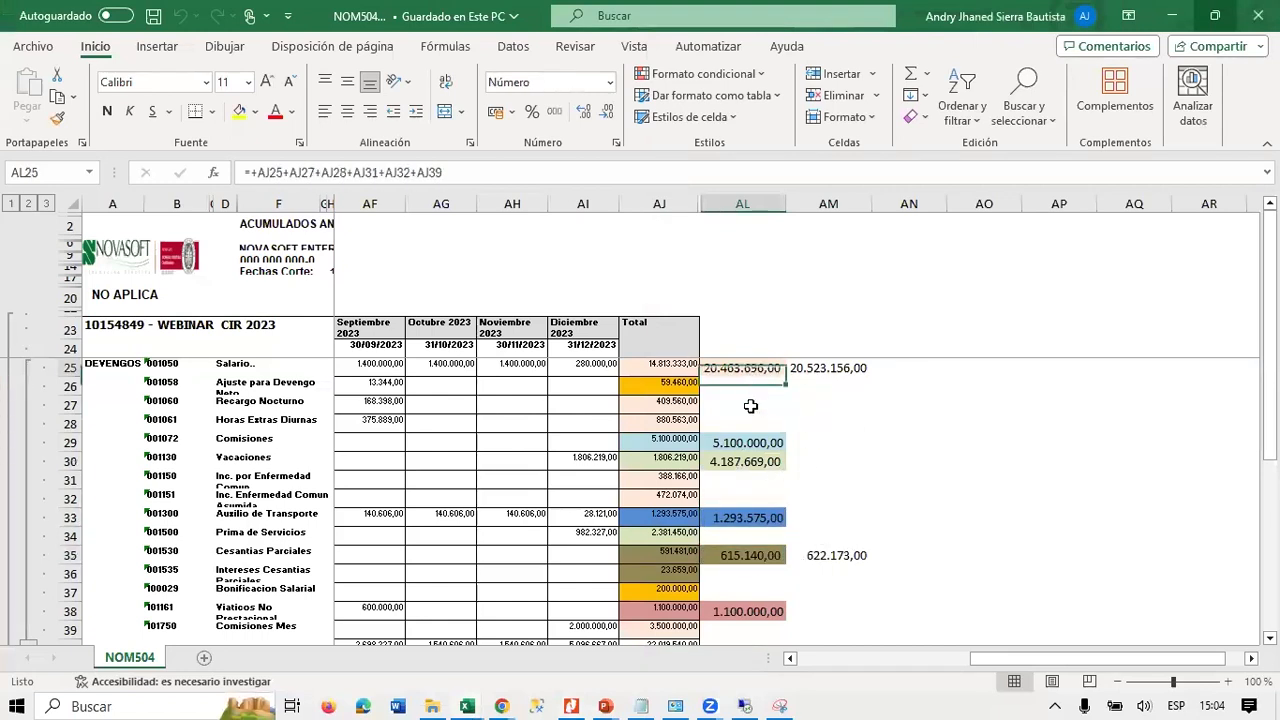
key("shift+Down")
key("shift+Down")
key("shift+Down")
key("shift+Down")
key("shift+Down")
key("shift+Down")
key("shift+Down")
key("shift+Down")
key("shift+Down")
key("shift+Down")
key("shift+Down")
key("shift+Down")
key("shift+Down")
key("shift+Down")
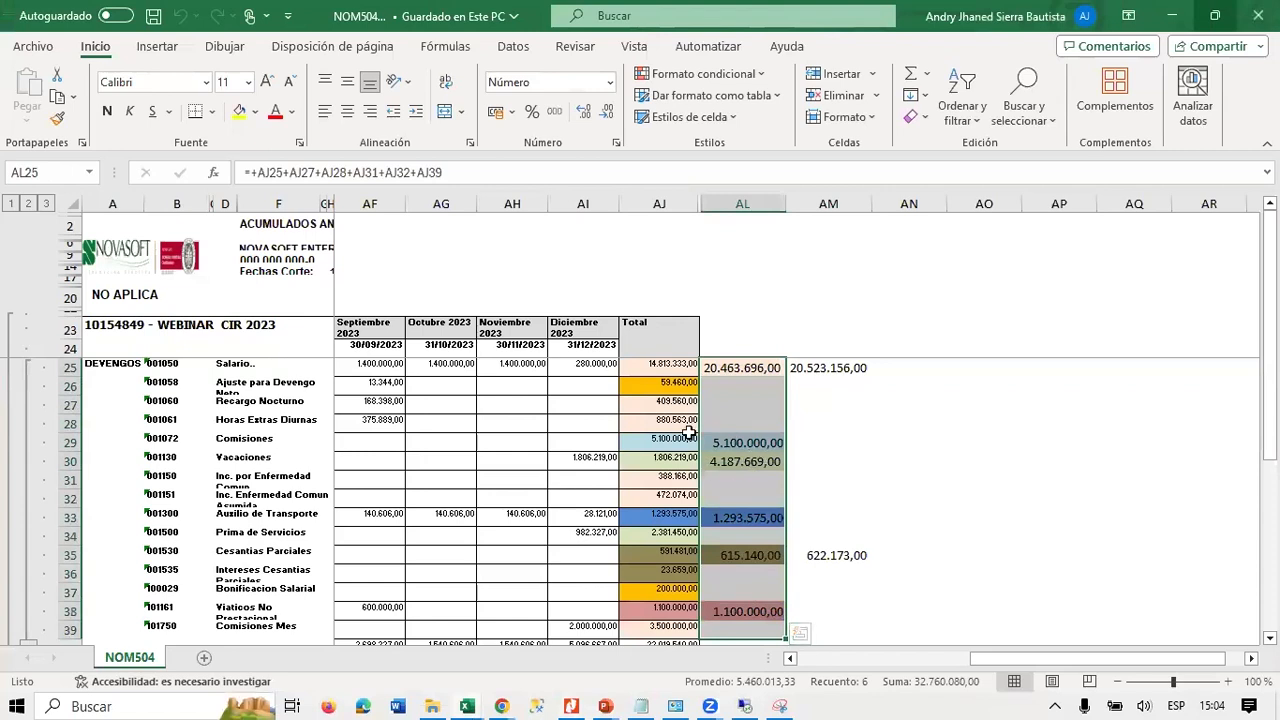
left_click(858, 420)
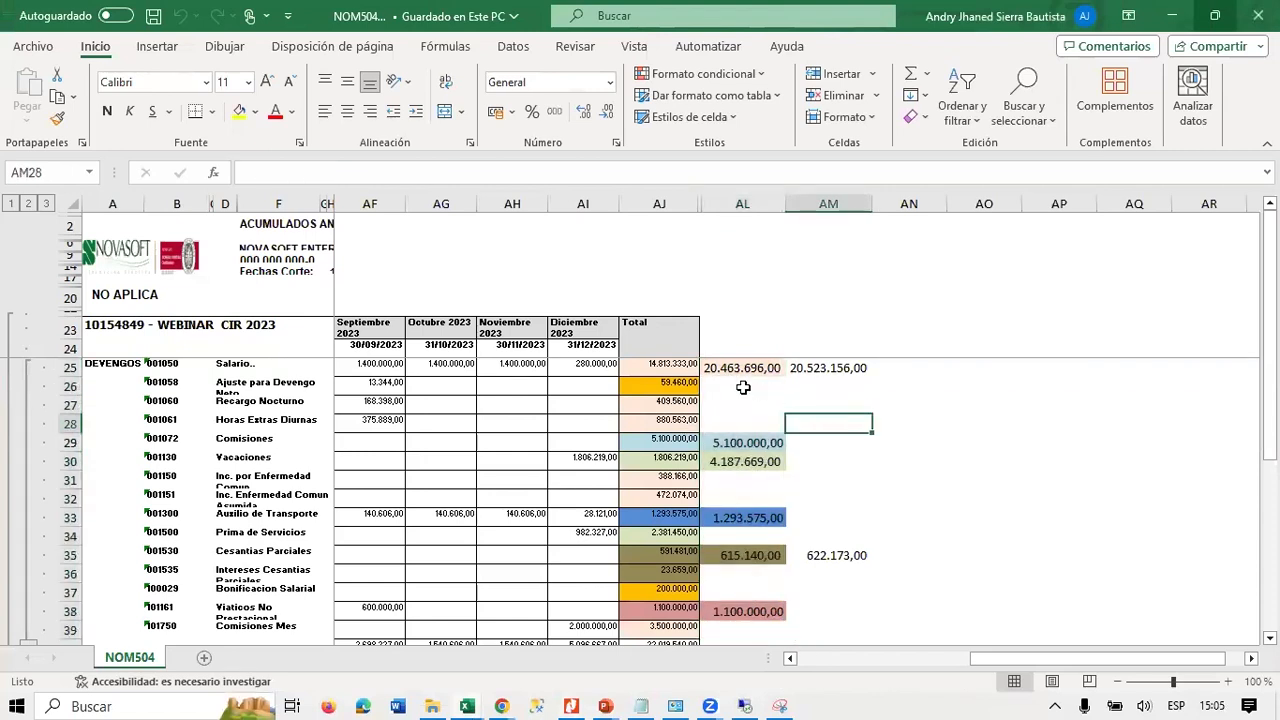
Review the Ajuste para Devengo row 26, its 59.460 total in AJ26, and empty cell AL26.
left_click(668, 387)
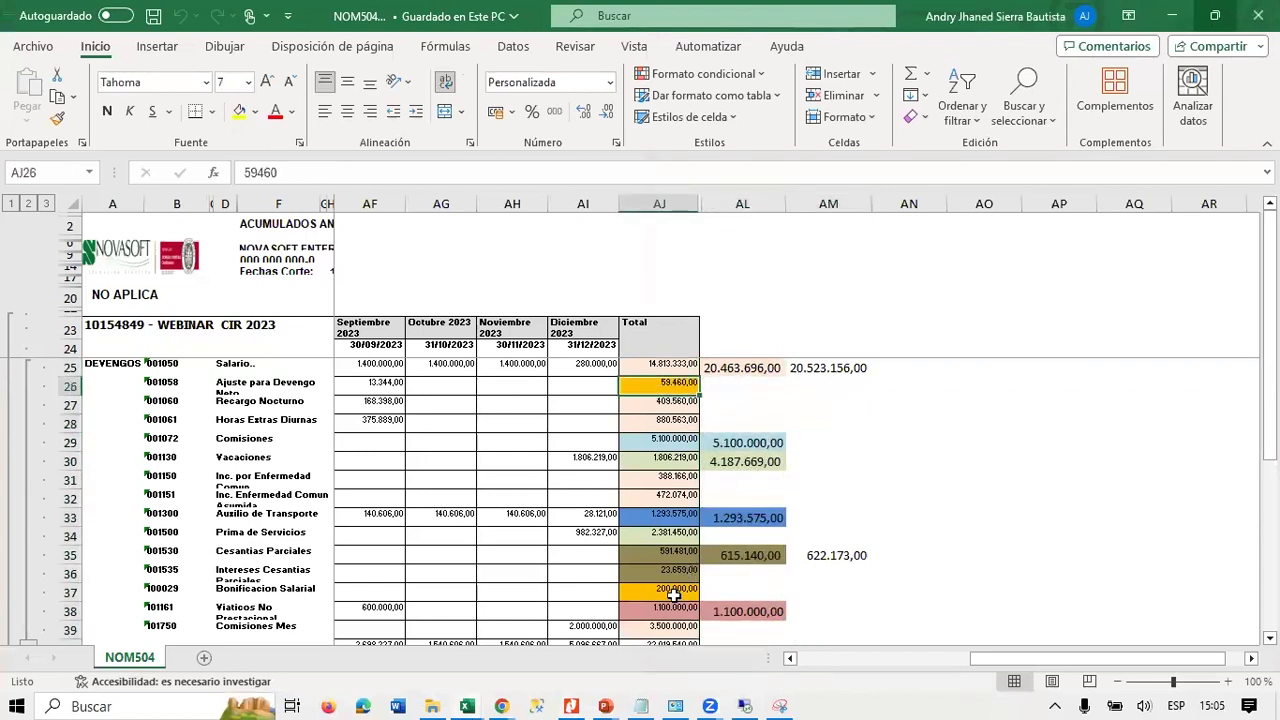
left_click(63, 387)
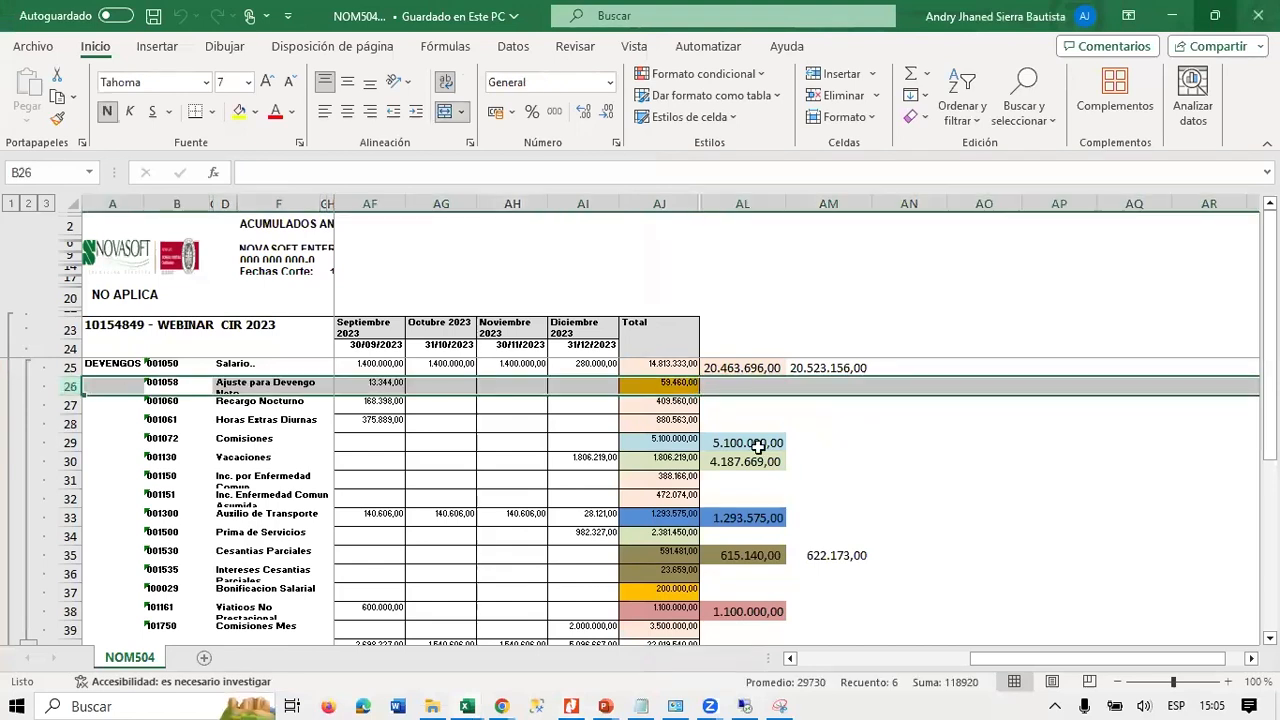
scroll(766, 586, "down", 3)
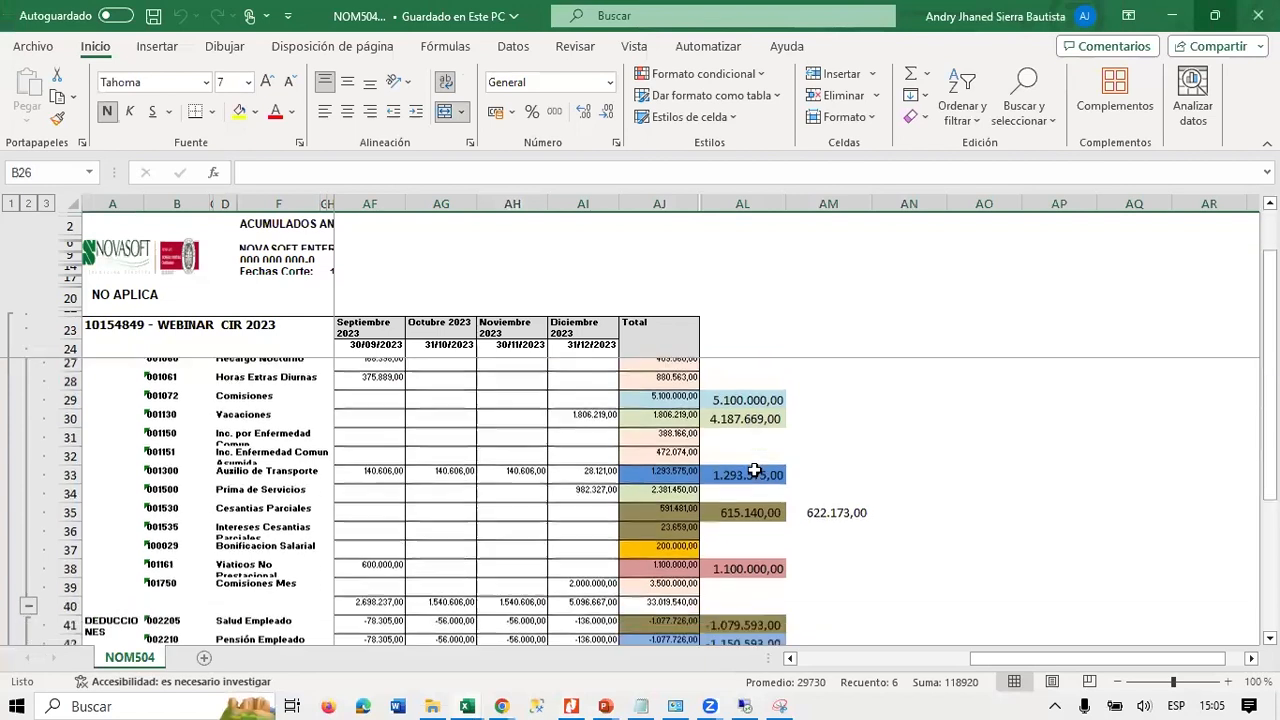
scroll(790, 566, "up", 3)
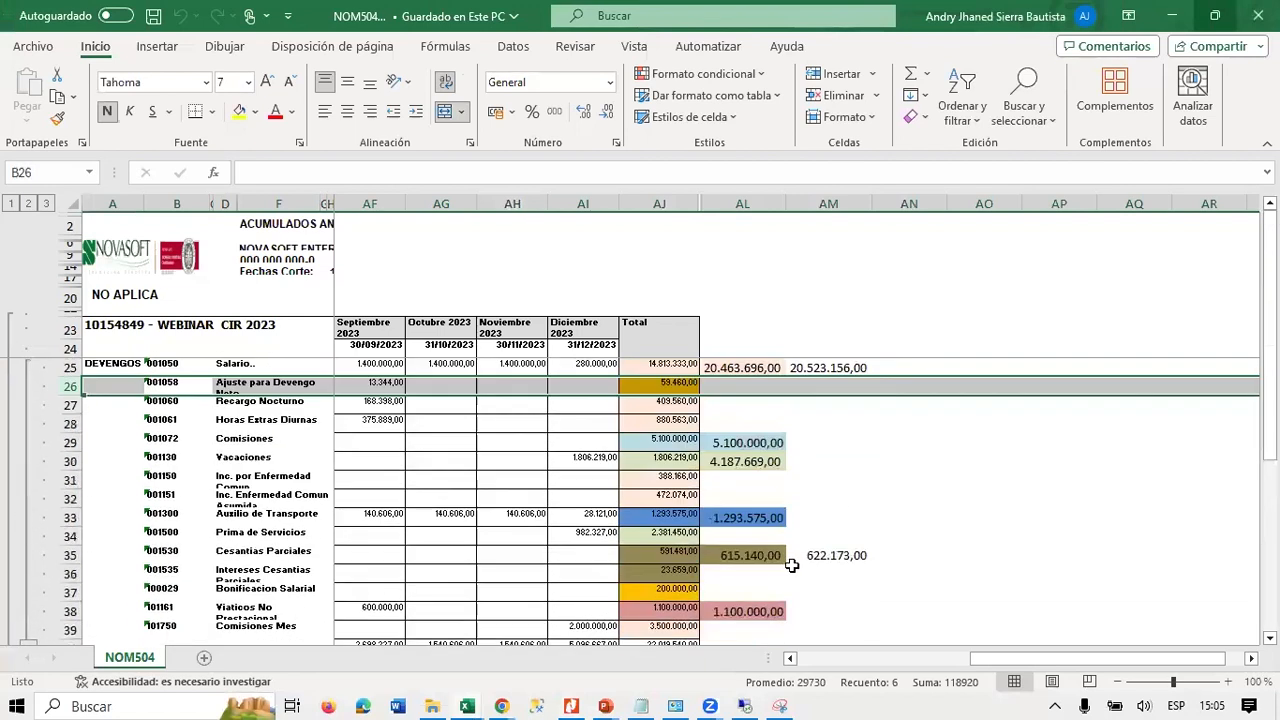
left_click(670, 385)
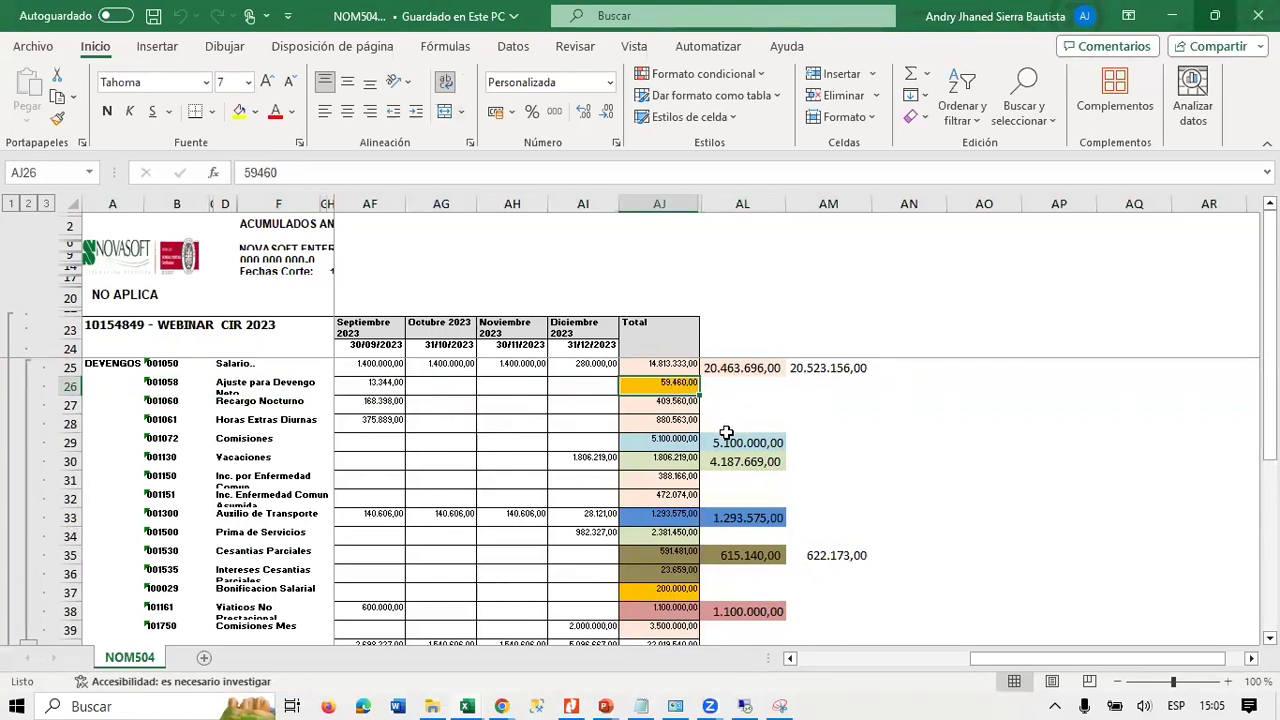
left_click_drag(166, 387, 1230, 385)
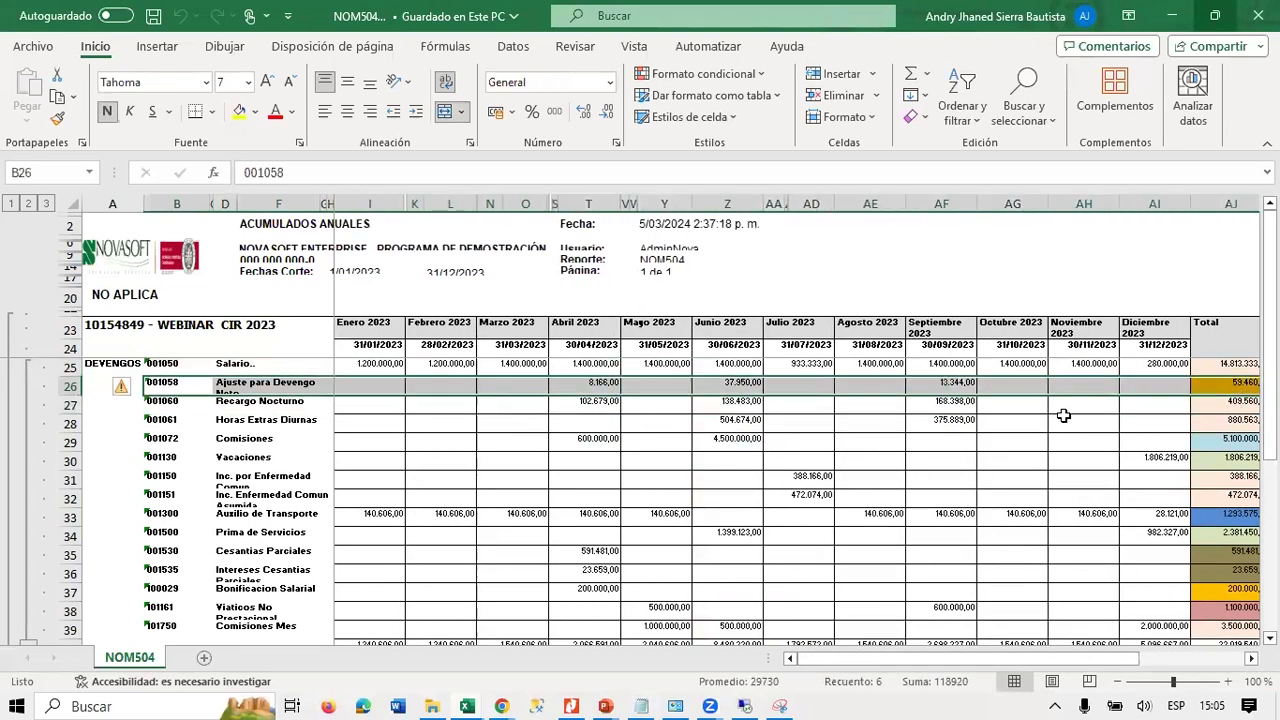
key("ctrl+Right")
key("ctrl+Right")
key("ctrl+Right")
key("ctrl+Right")
key("ctrl+Right")
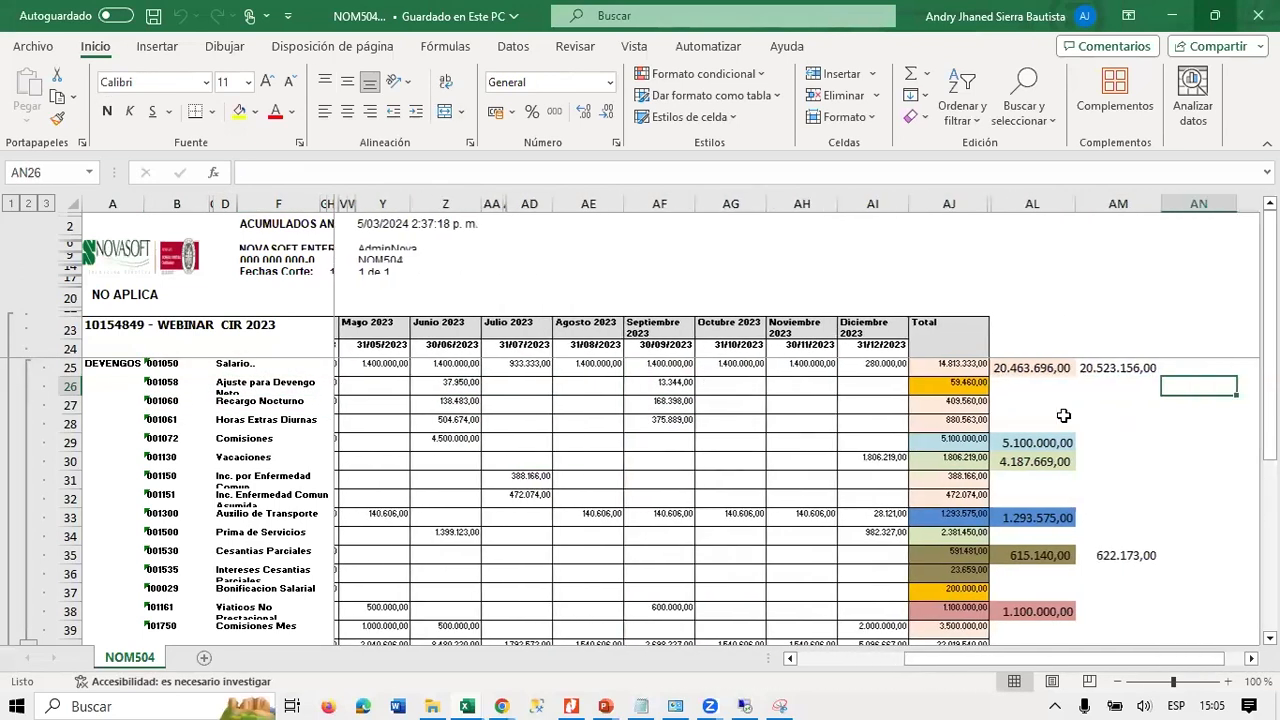
key("Right")
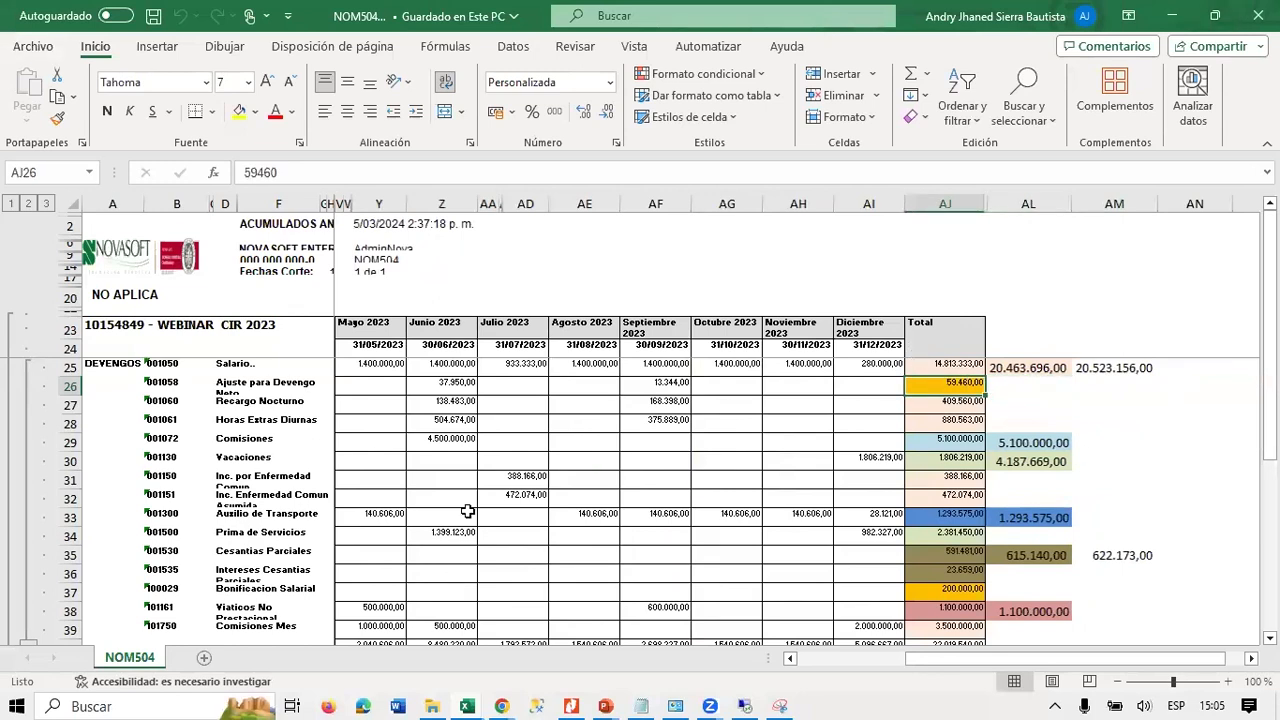
left_click_drag(1100, 658, 1120, 658)
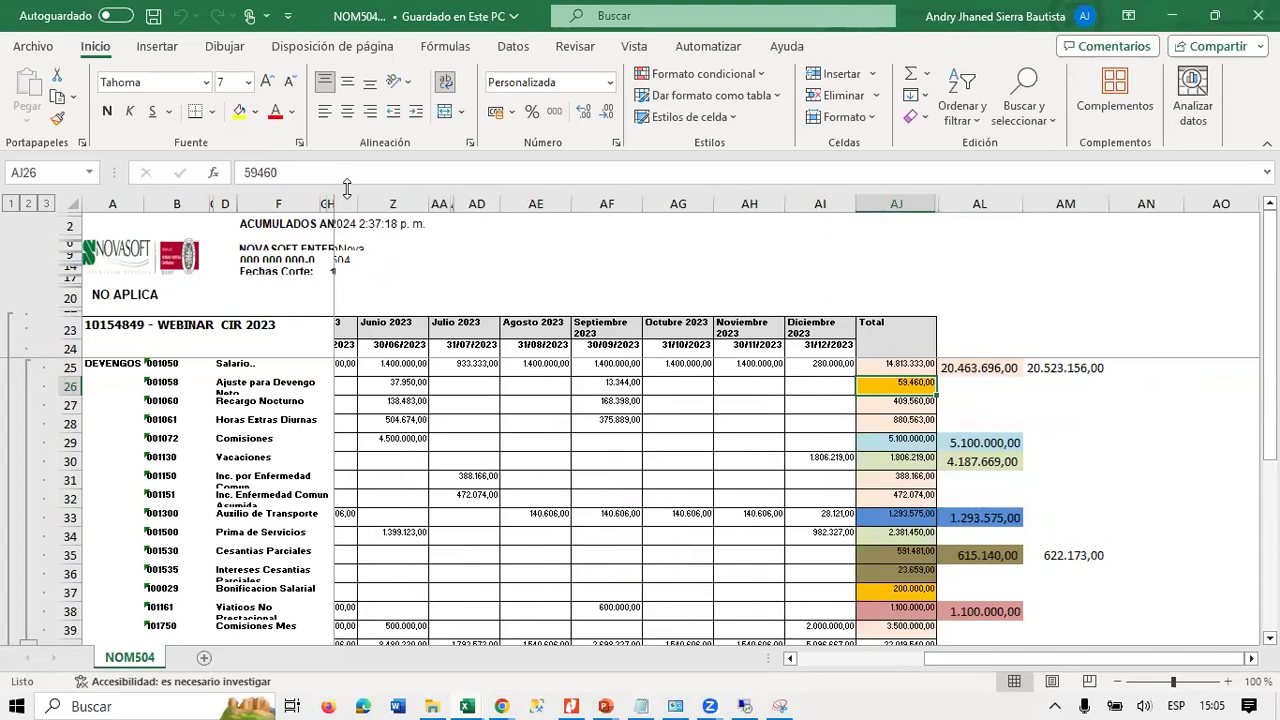
Bring Novasoft Enterprise Web to the front and clear the old menu search filter.
mouse_move(502, 700)
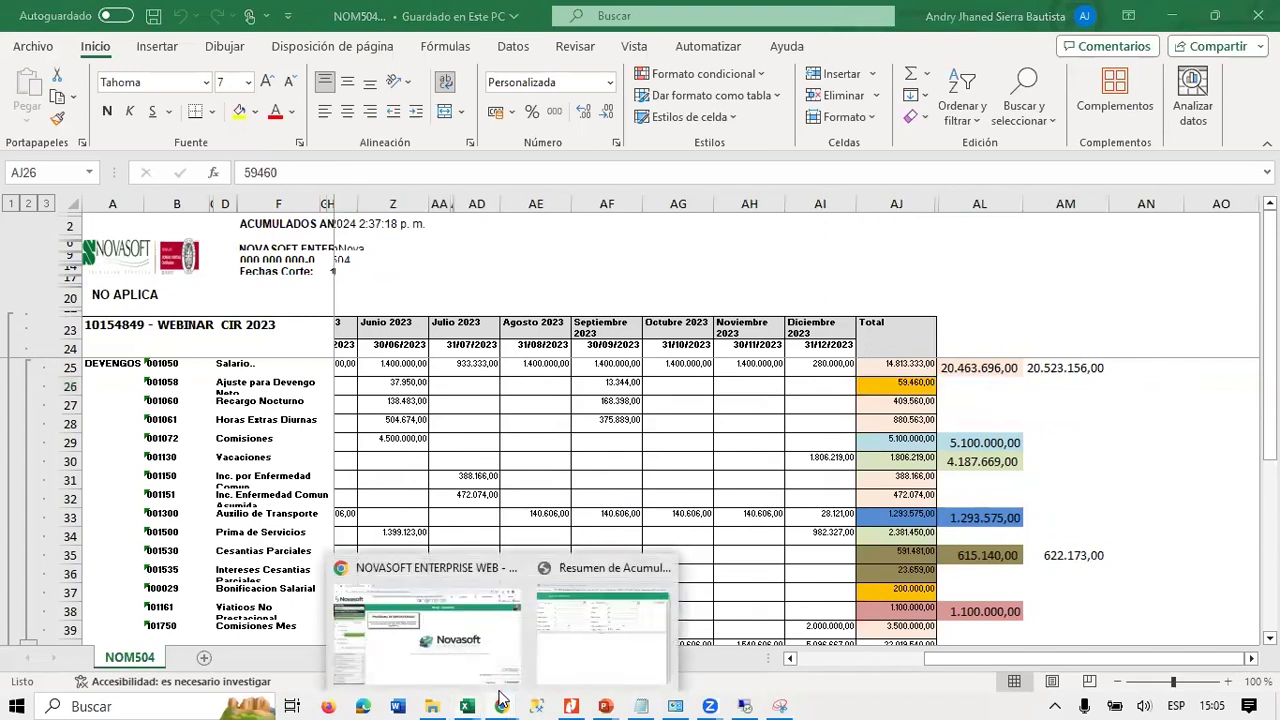
left_click(428, 640)
left_click_drag(36, 270, 3, 253)
key("BackSpace")
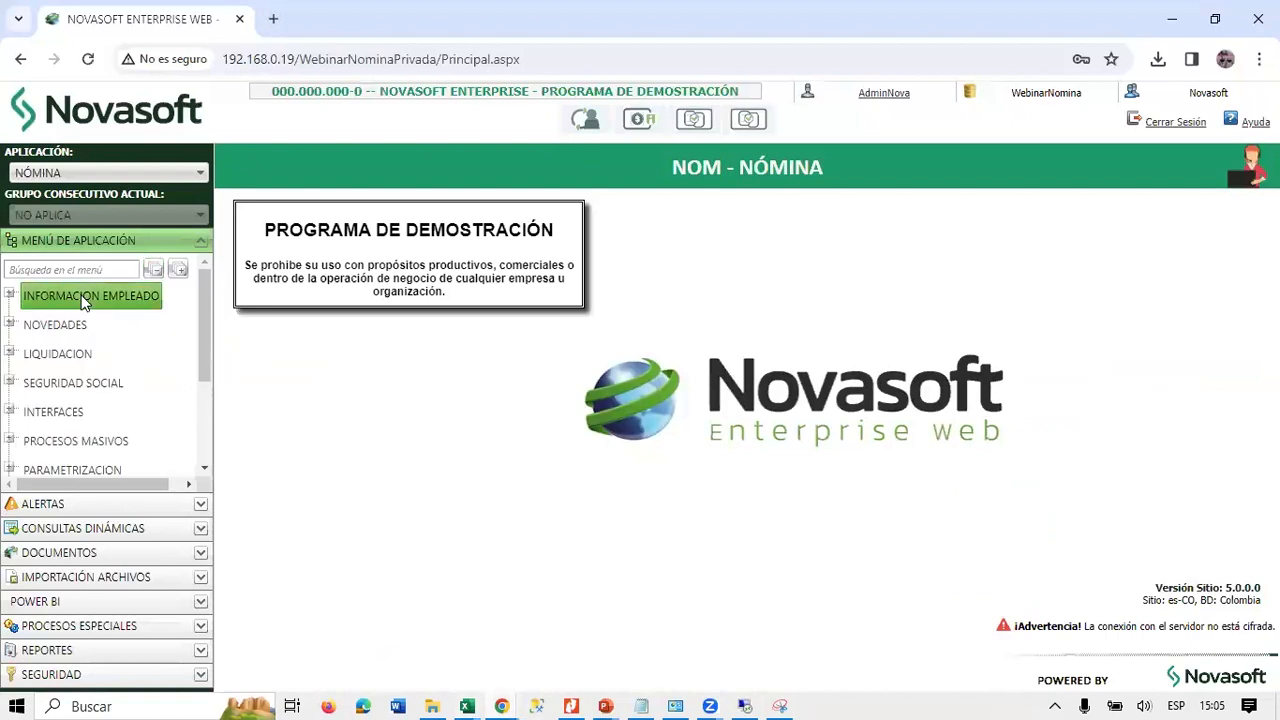
Open the 2023 certificate parameter settings and locate concept 001058 Ajuste para Devengo Neto.
left_click(94, 295)
scroll(129, 363, "down", 5)
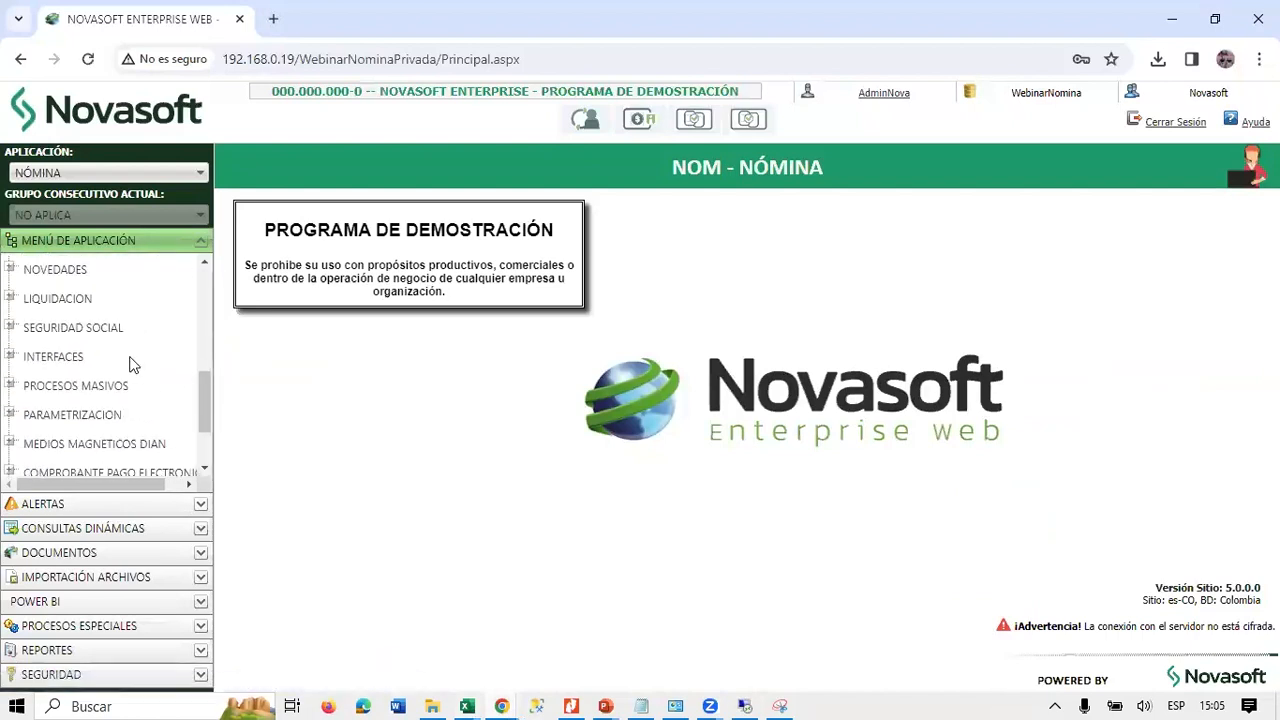
scroll(106, 371, "up", 3)
left_click(73, 429)
left_click(117, 460)
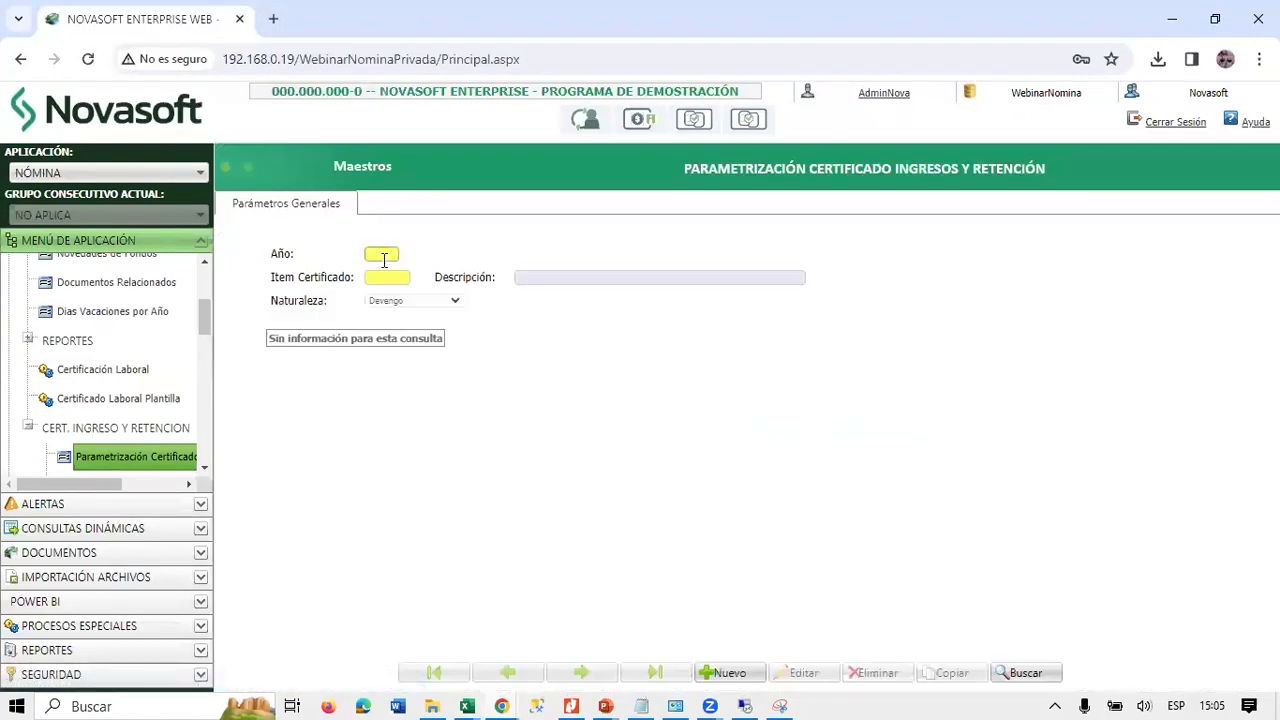
left_click(382, 255)
left_click(386, 290)
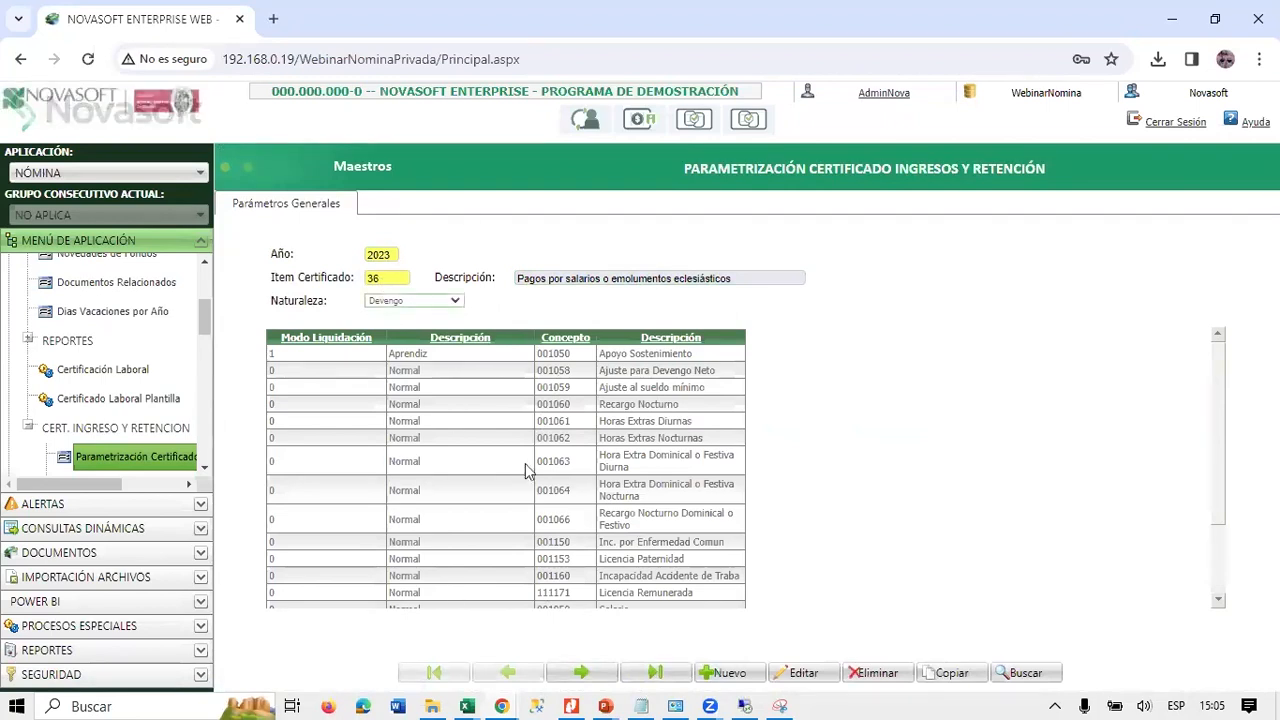
left_click_drag(293, 378, 732, 376)
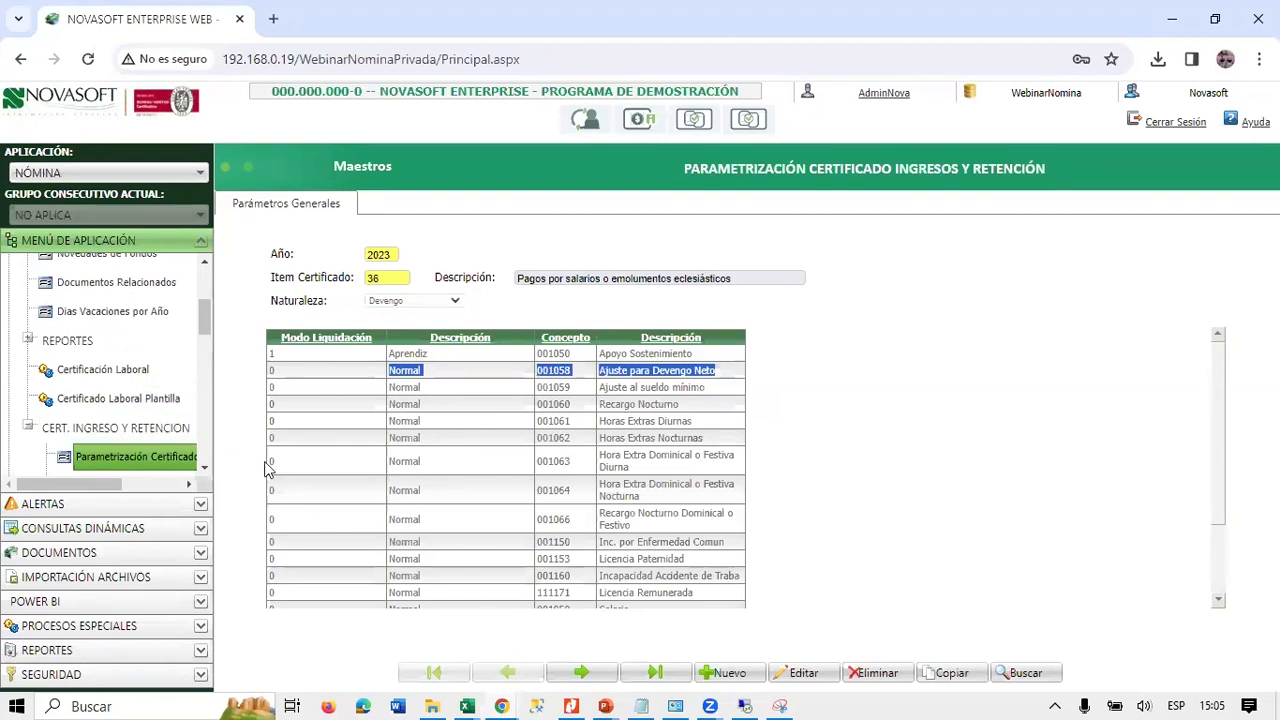
Collapse the menu to its top level and expand the CERT. INGRESO Y RETENCION section.
scroll(160, 360, "up", 5)
left_click(153, 271)
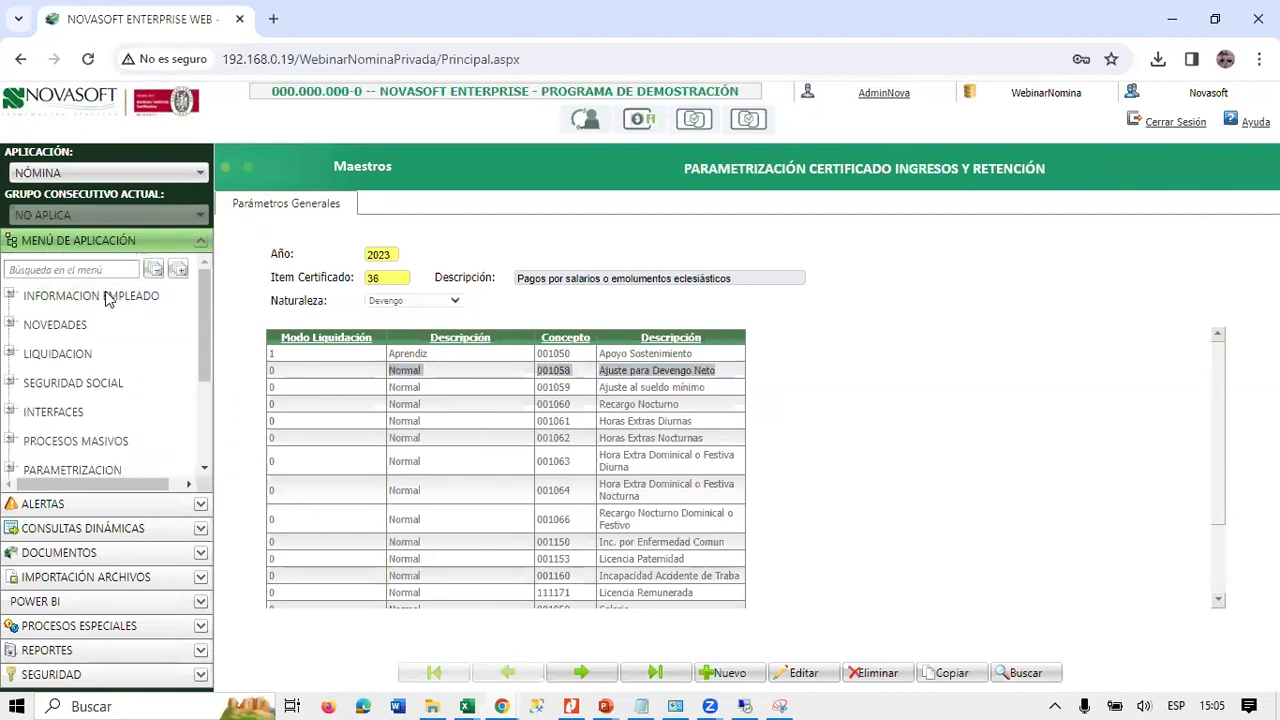
left_click(110, 297)
scroll(137, 415, "down", 3)
left_click(112, 336)
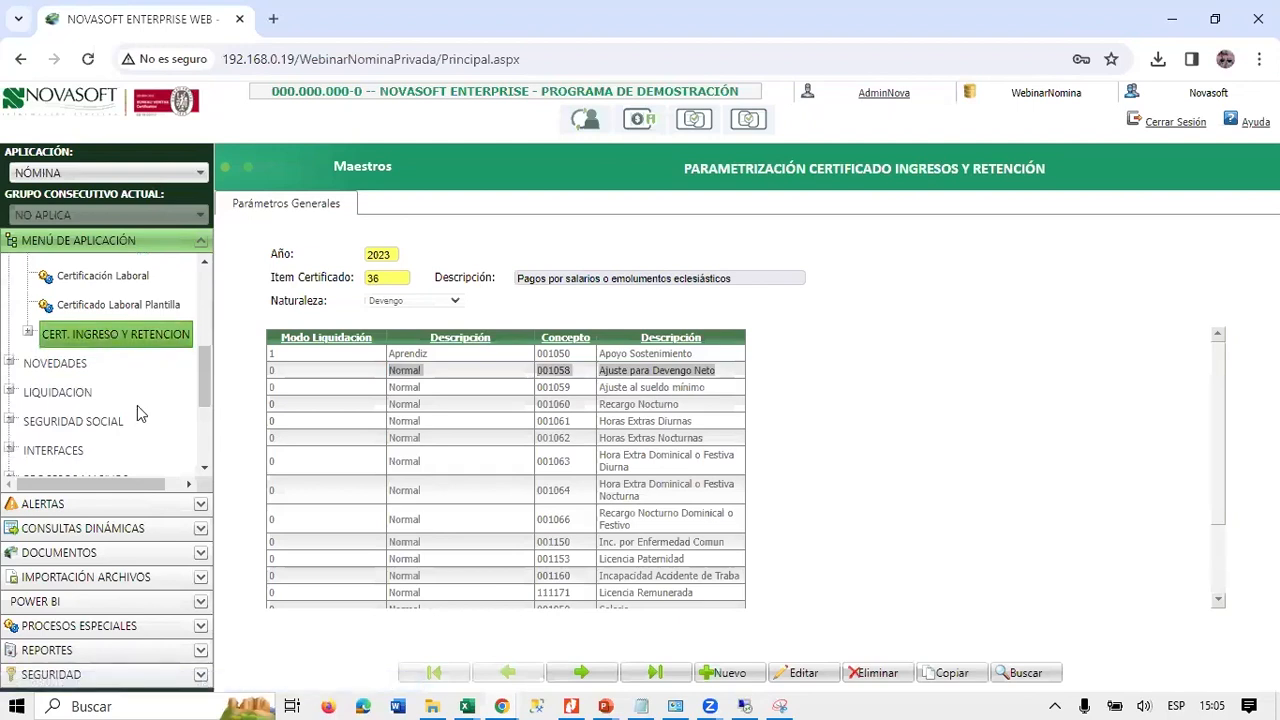
double_click(102, 340)
scroll(134, 400, "down", 3)
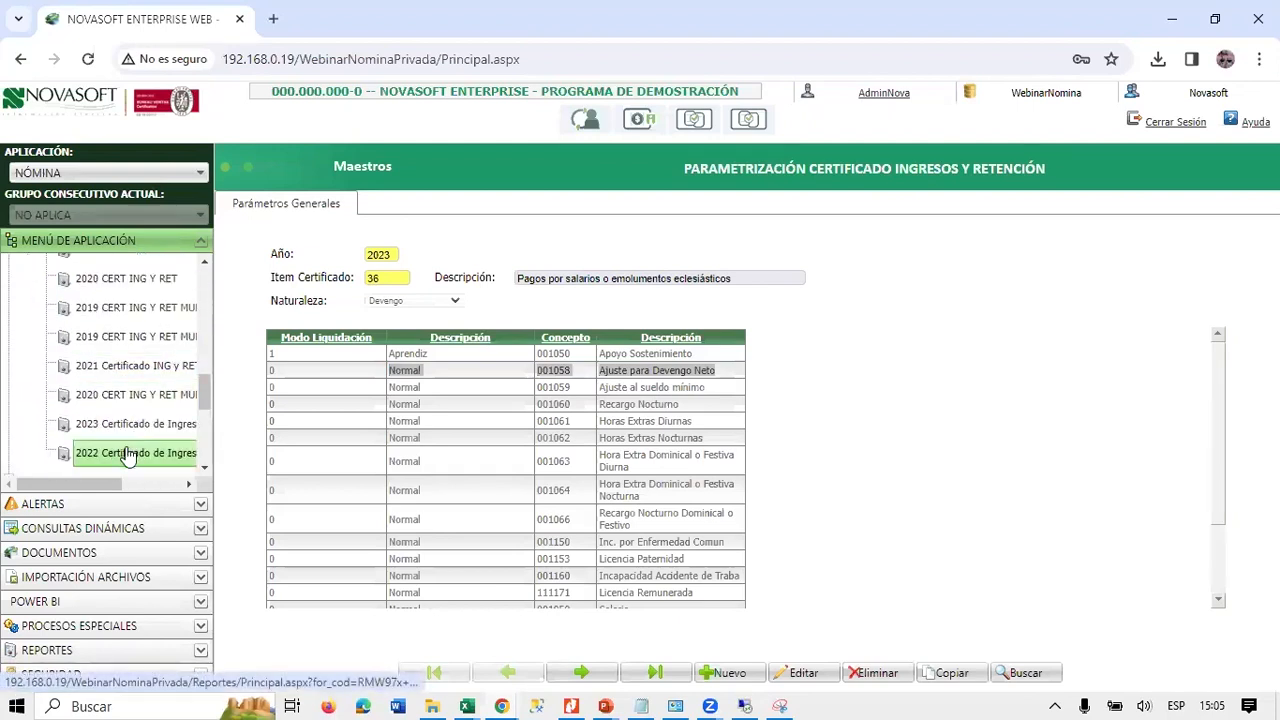
Open the 2023 income certificate report and set dates 1/01/2023 to 31/12/2023.
left_click(125, 432)
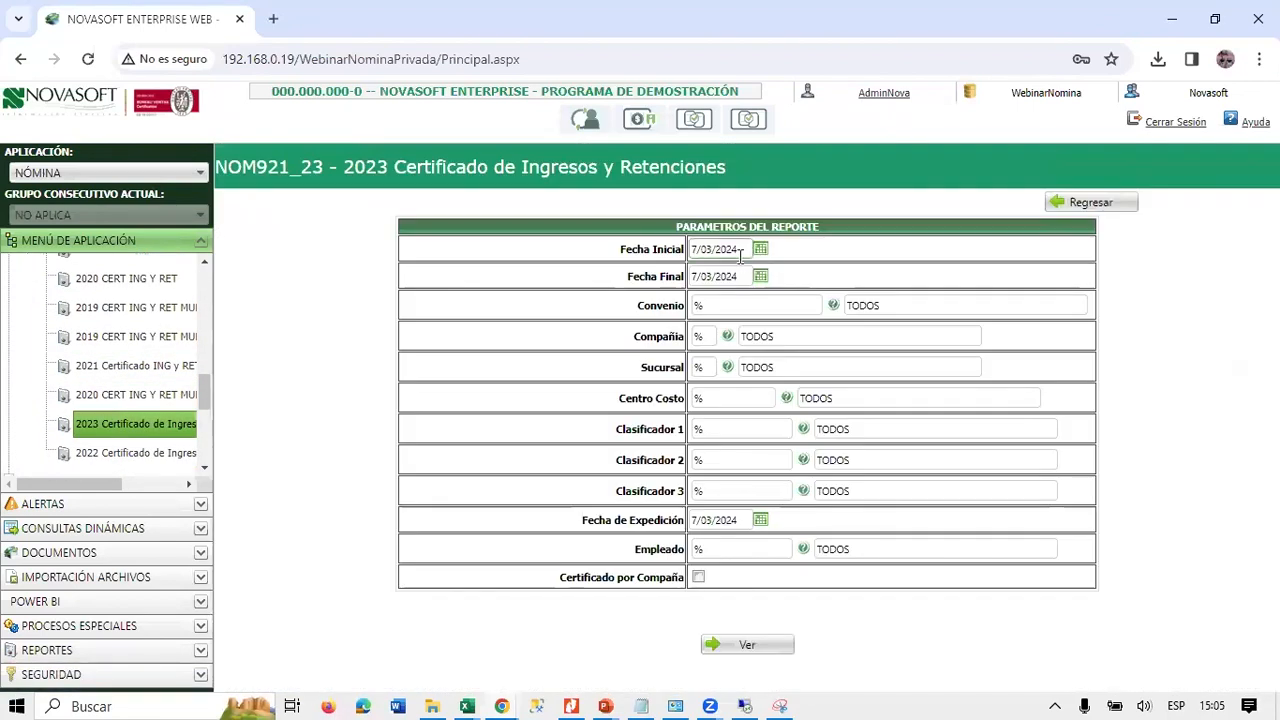
key("ctrl+a")
key("BackSpace")
type("1/01/2")
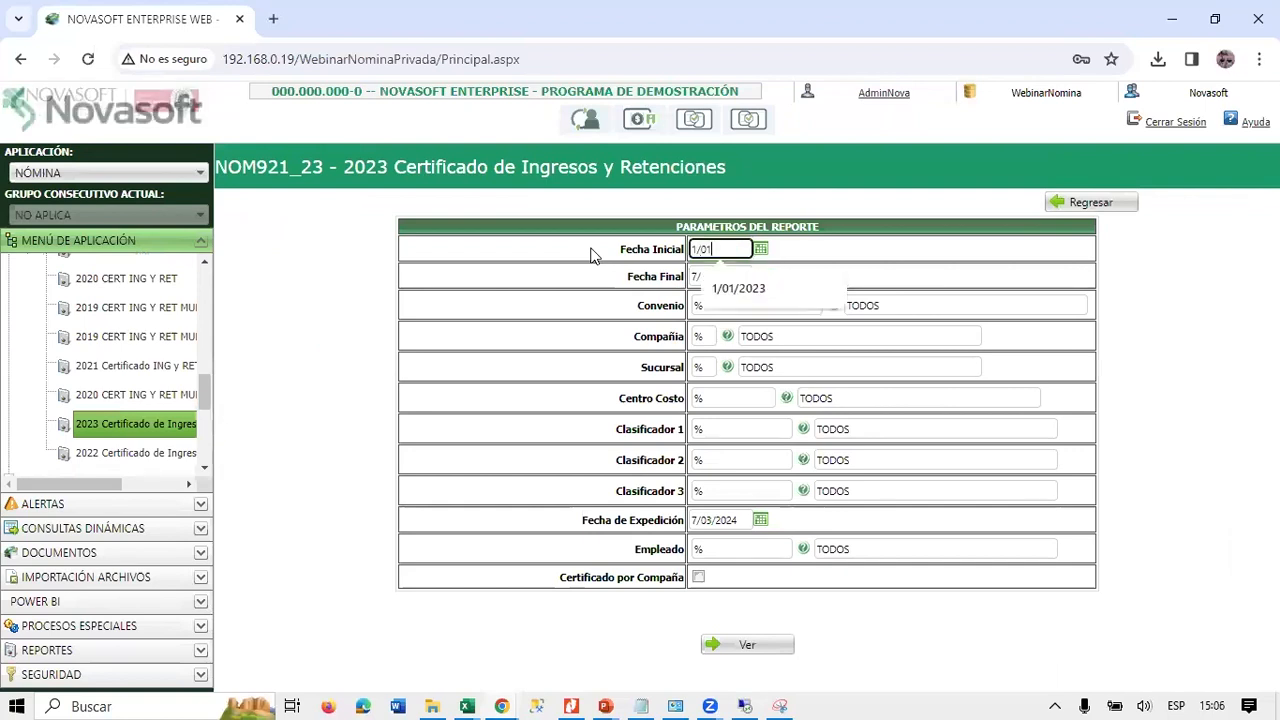
type("023")
key("Tab")
type("31/12/2023")
key("Tab")
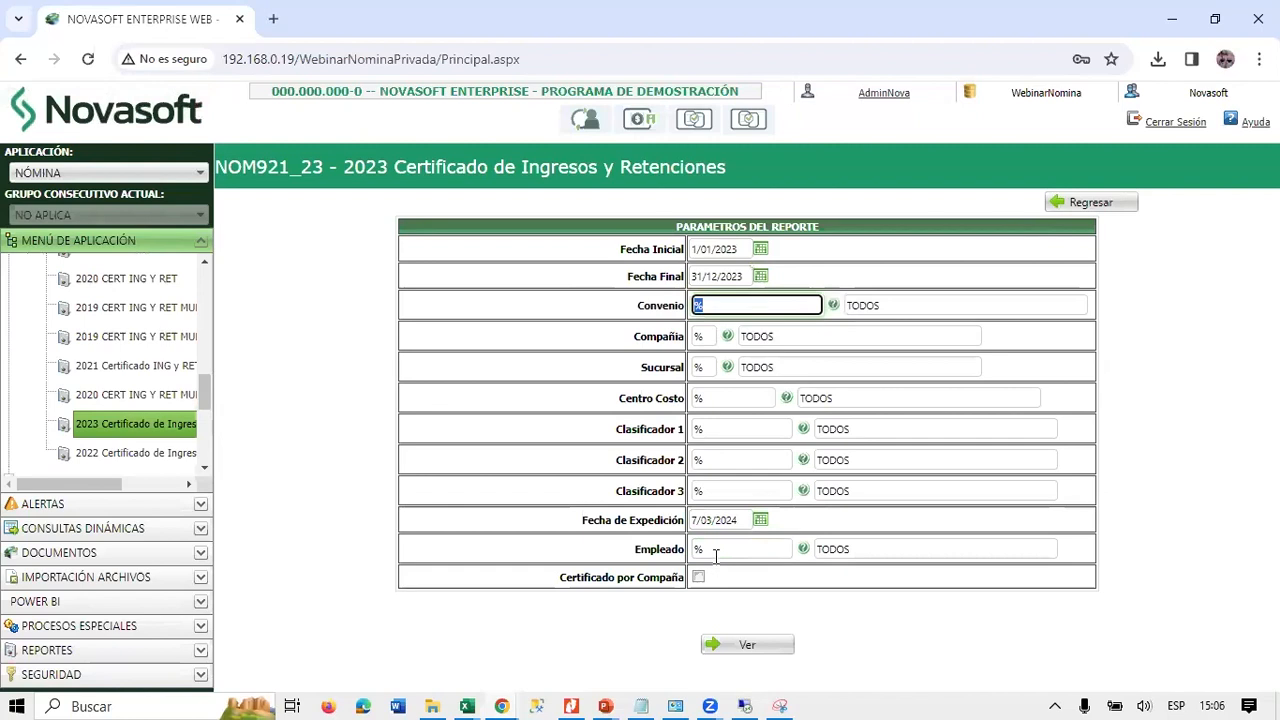
Choose the demo employee, enable Certificado por Compañía, and generate the report.
left_click_drag(716, 555, 613, 546)
type("101")
left_click(815, 597)
left_click(698, 577)
left_click(755, 644)
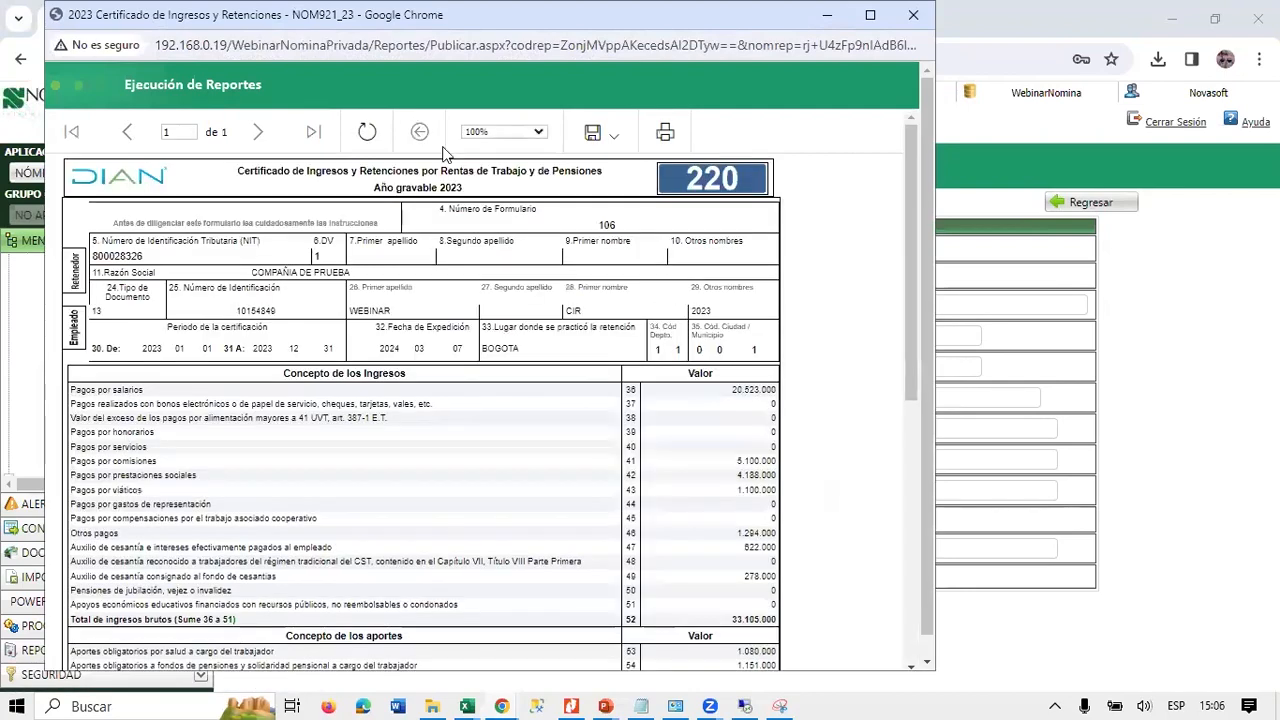
Enlarge the report to 150% full-screen and mark salaries 20.523.000 to compare with Nitro Pro.
left_click(538, 131)
left_click(500, 191)
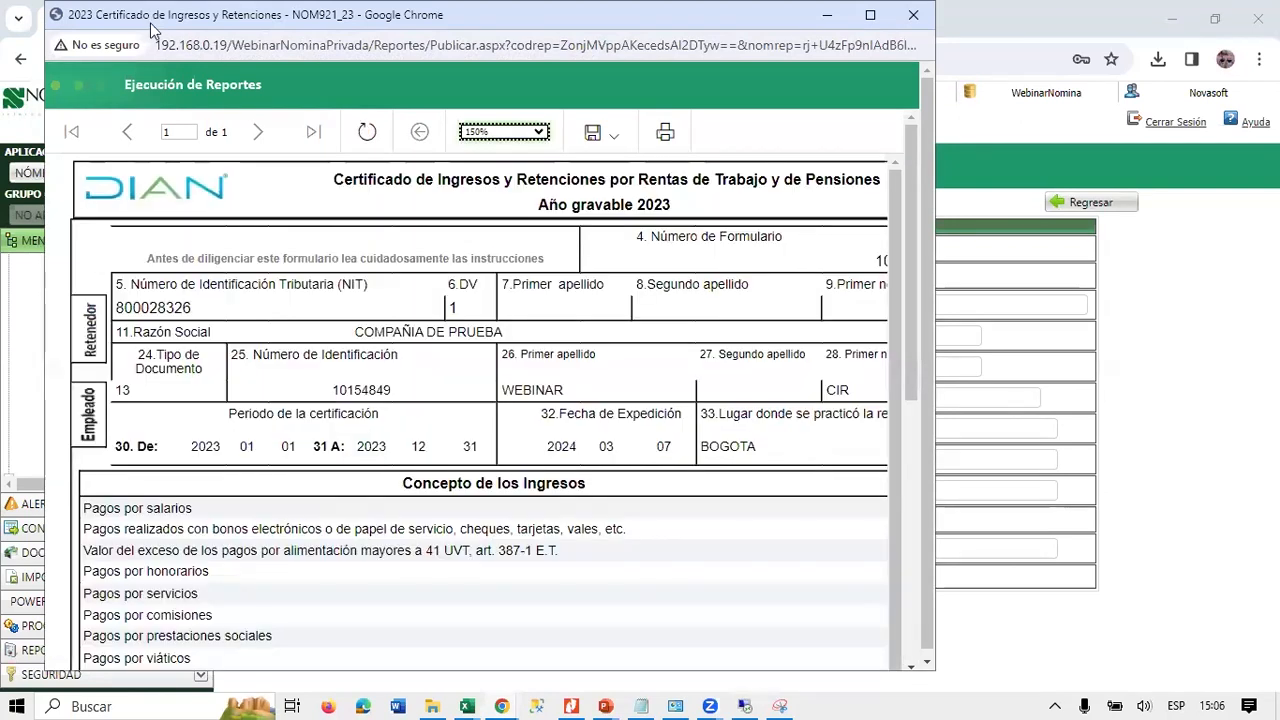
double_click(157, 20)
left_click_drag(78, 503, 1091, 501)
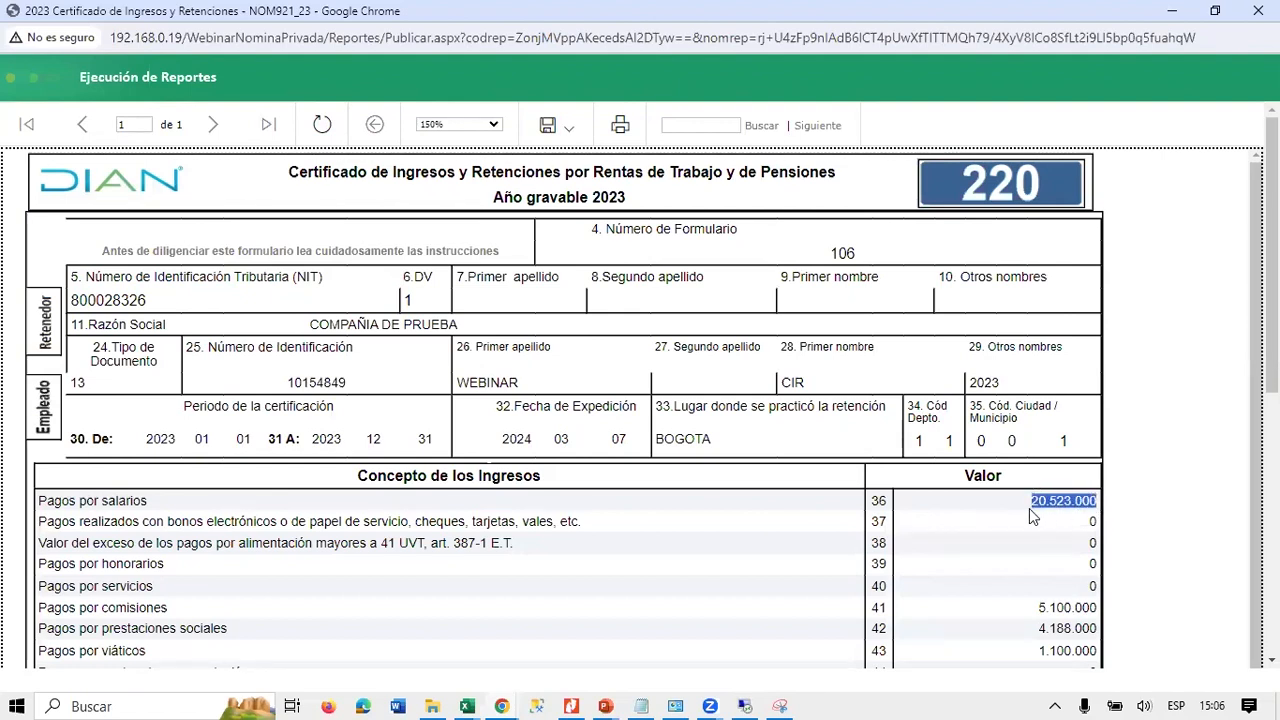
key("alt+Tab")
key("alt+Tab")
key("alt+Tab")
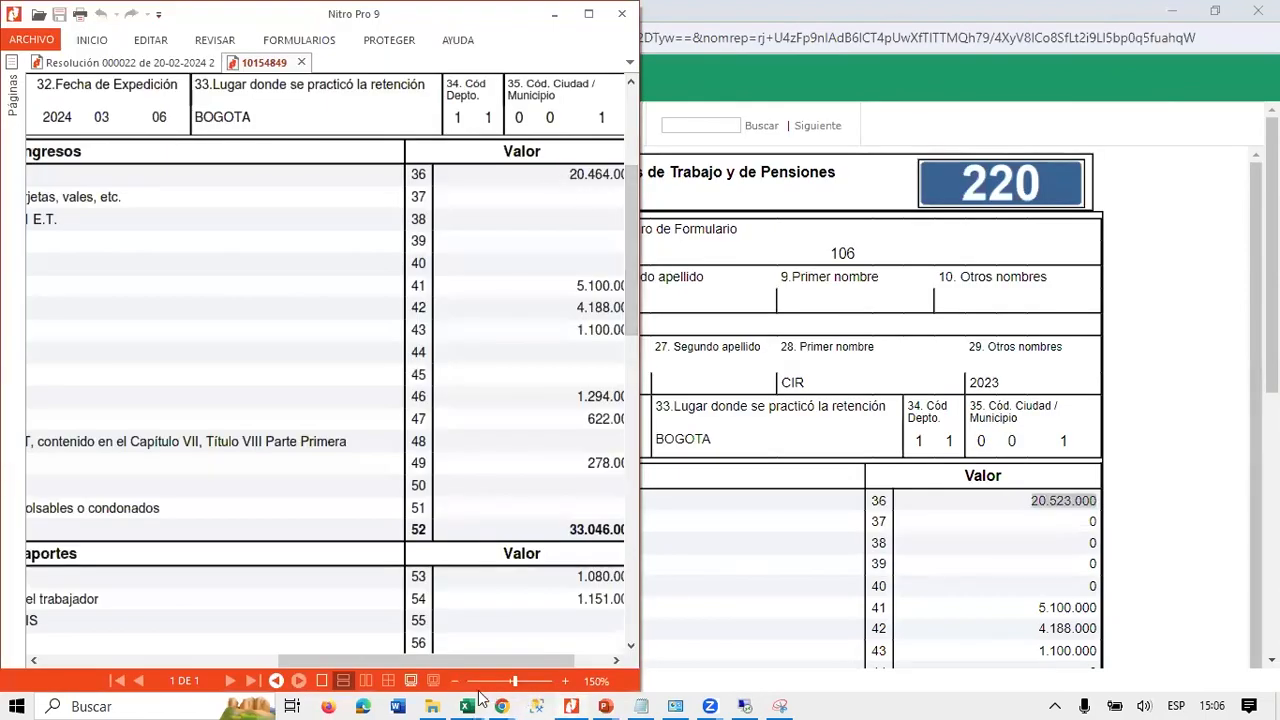
In NOM504, inspect AL25 and the AM25 formula =+AL25+AJ26 without editing it.
mouse_move(470, 704)
left_click(582, 620)
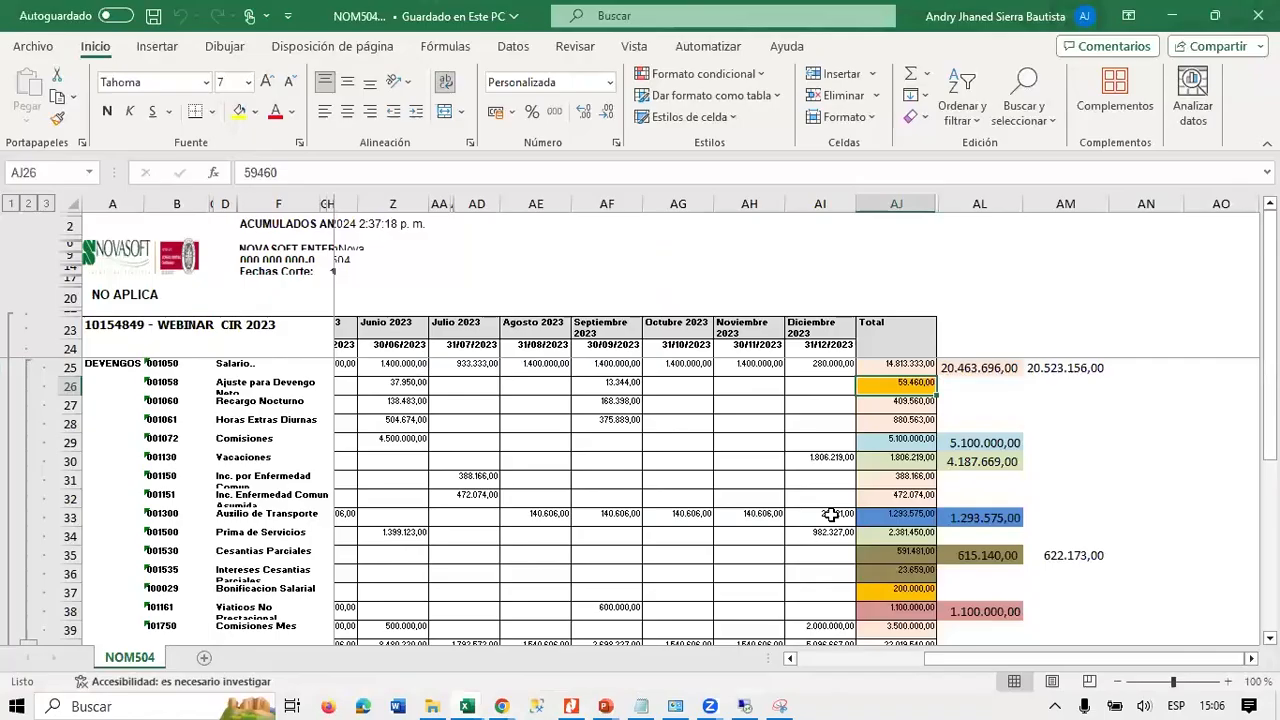
left_click(1012, 368)
left_click(1034, 367)
double_click(1040, 368)
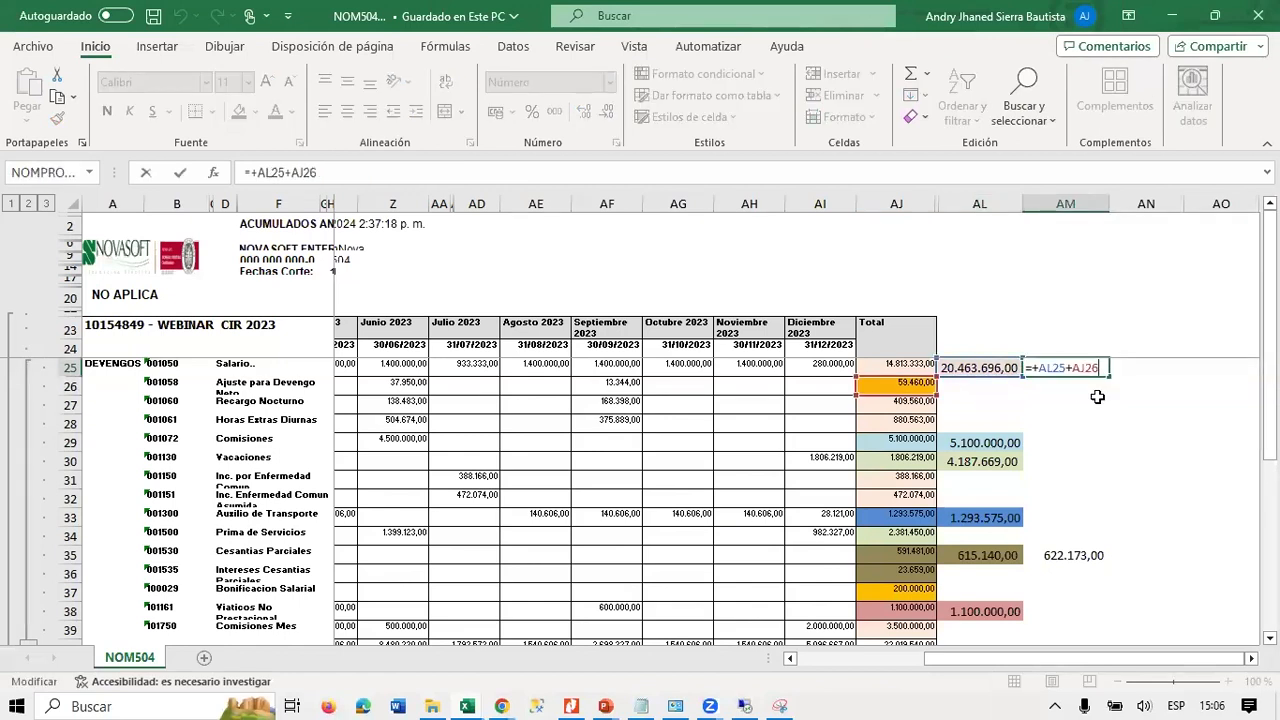
key("Escape")
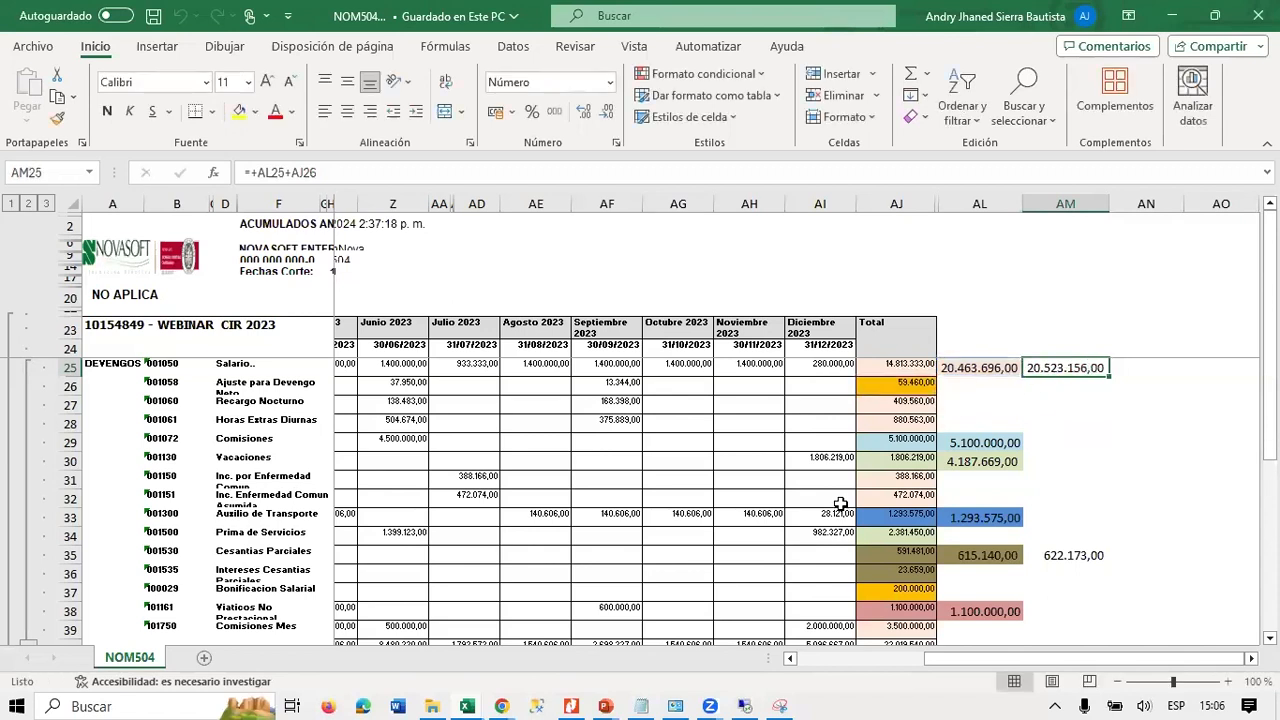
Compare the report's salary, rows 41–46 and severance values against the workbook.
left_click(512, 700)
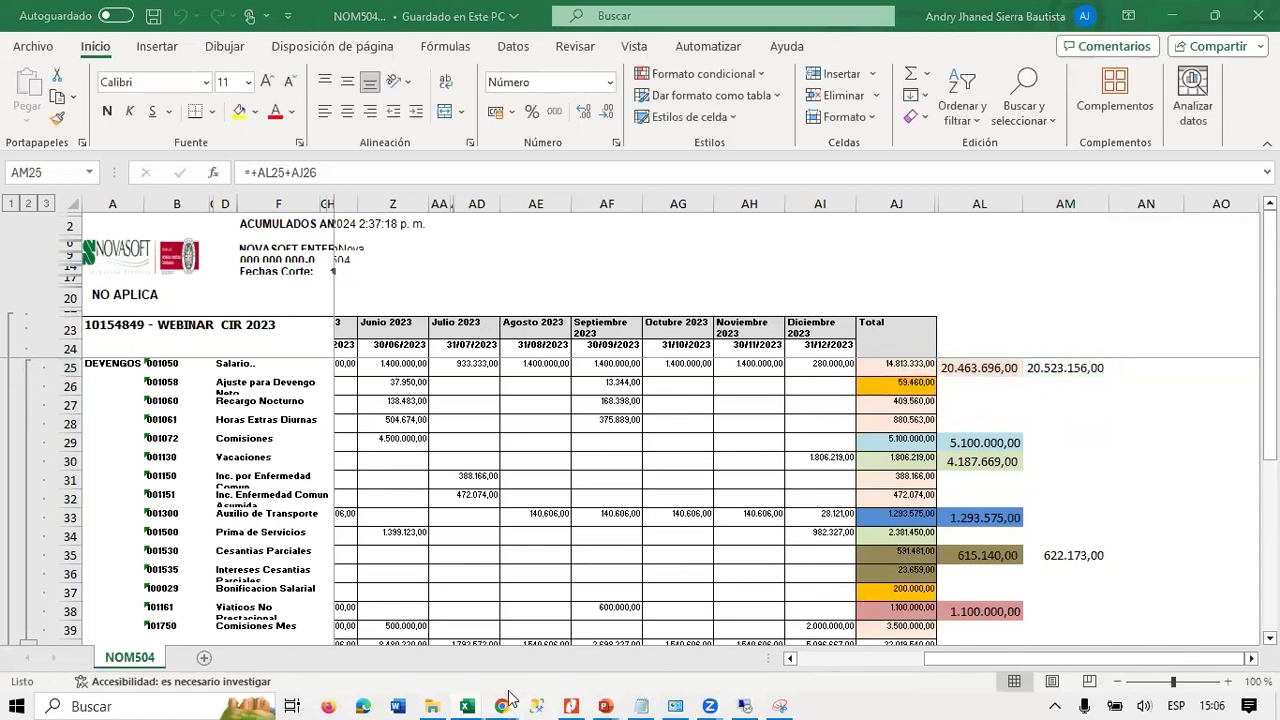
left_click(730, 625)
left_click_drag(1034, 500, 1087, 499)
scroll(1087, 392, "down", 3)
left_click_drag(1047, 326, 1090, 370)
left_click(1081, 456)
left_click_drag(1046, 432, 1081, 456)
left_click_drag(1072, 499, 1089, 499)
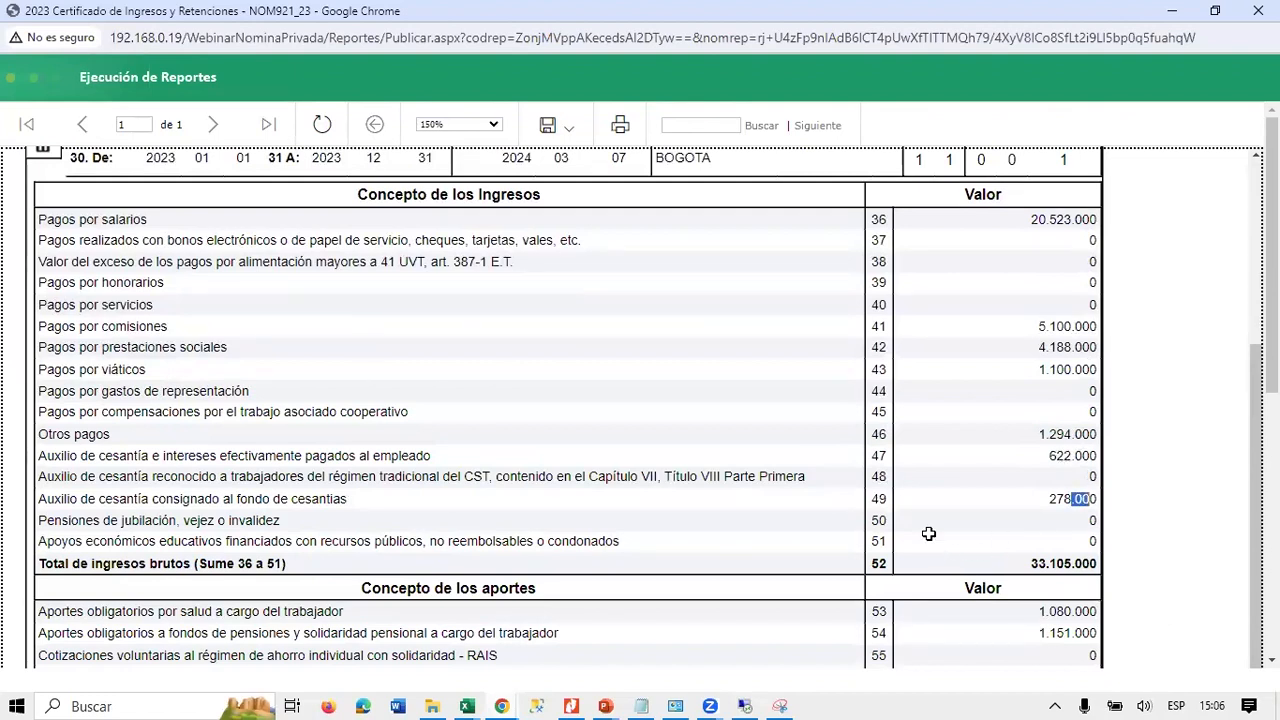
Glance back at the Excel workbook, then bring the Novasoft page forward.
key("alt+Tab")
scroll(1040, 470, "down", 2)
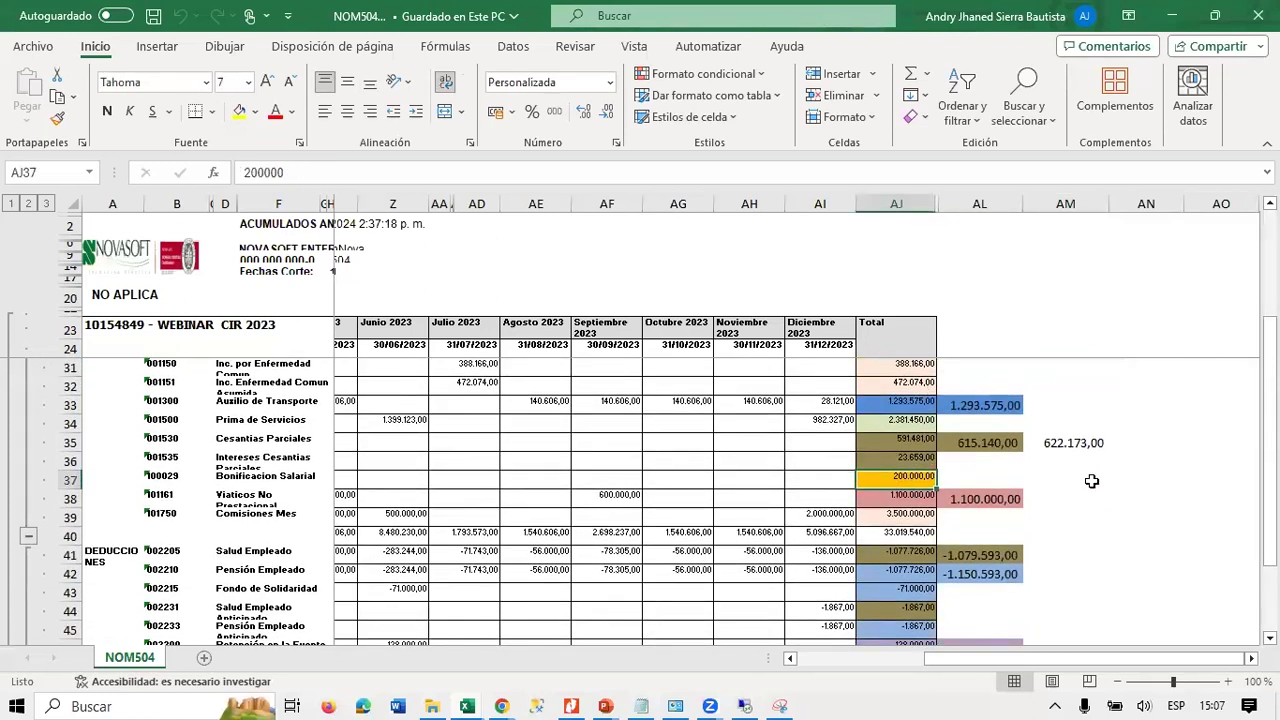
left_click(503, 700)
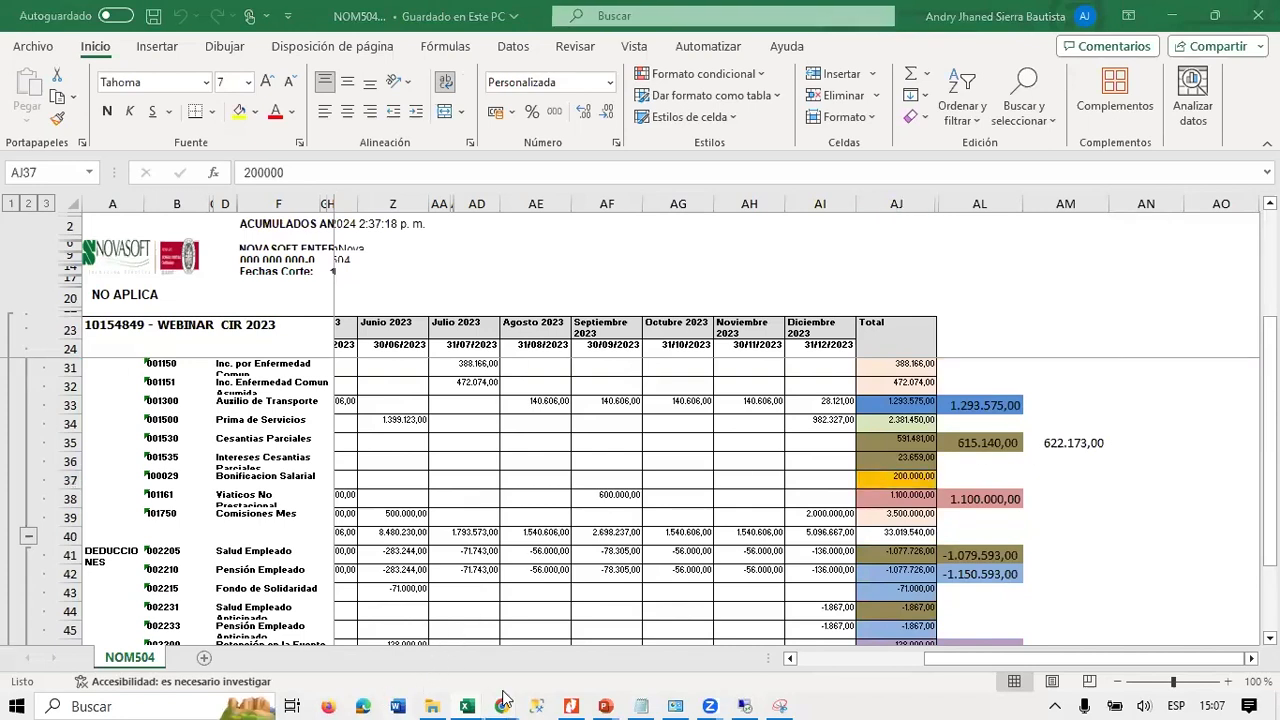
left_click(364, 625)
Open Parametrización Certificado for year 2023 and step through to item 46 Otros pagos.
scroll(160, 332, "up", 2)
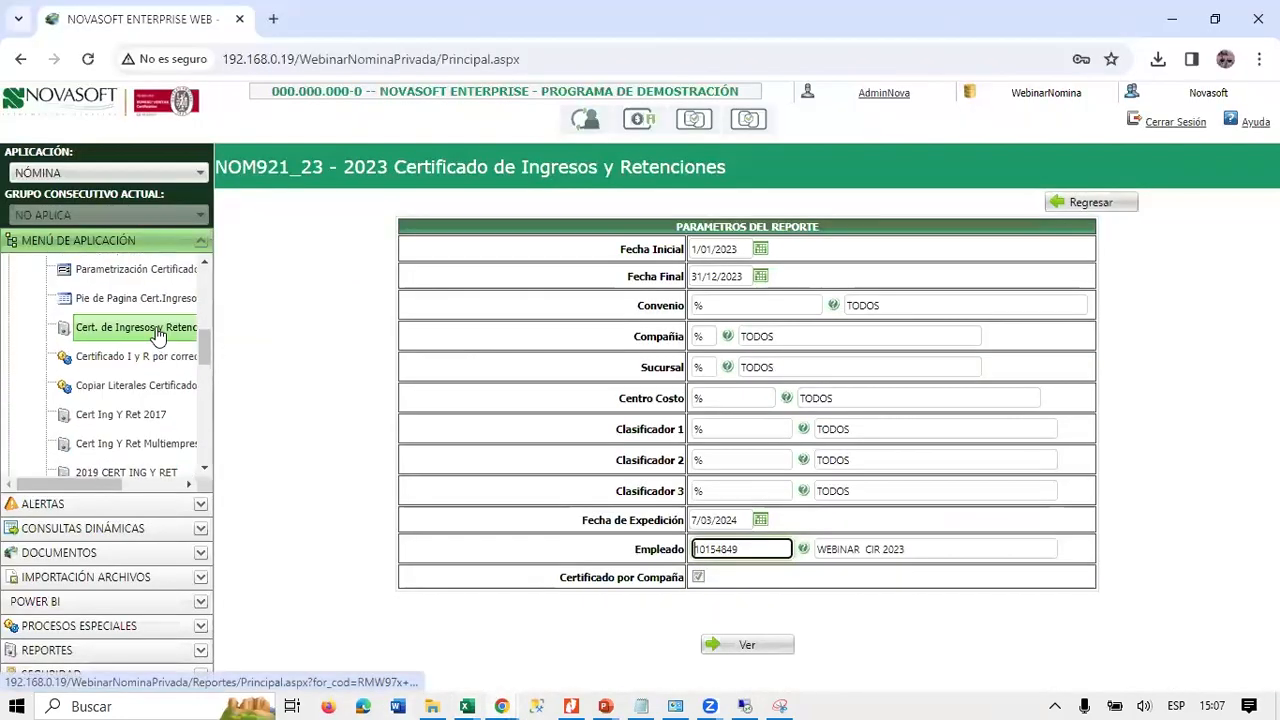
left_click(150, 270)
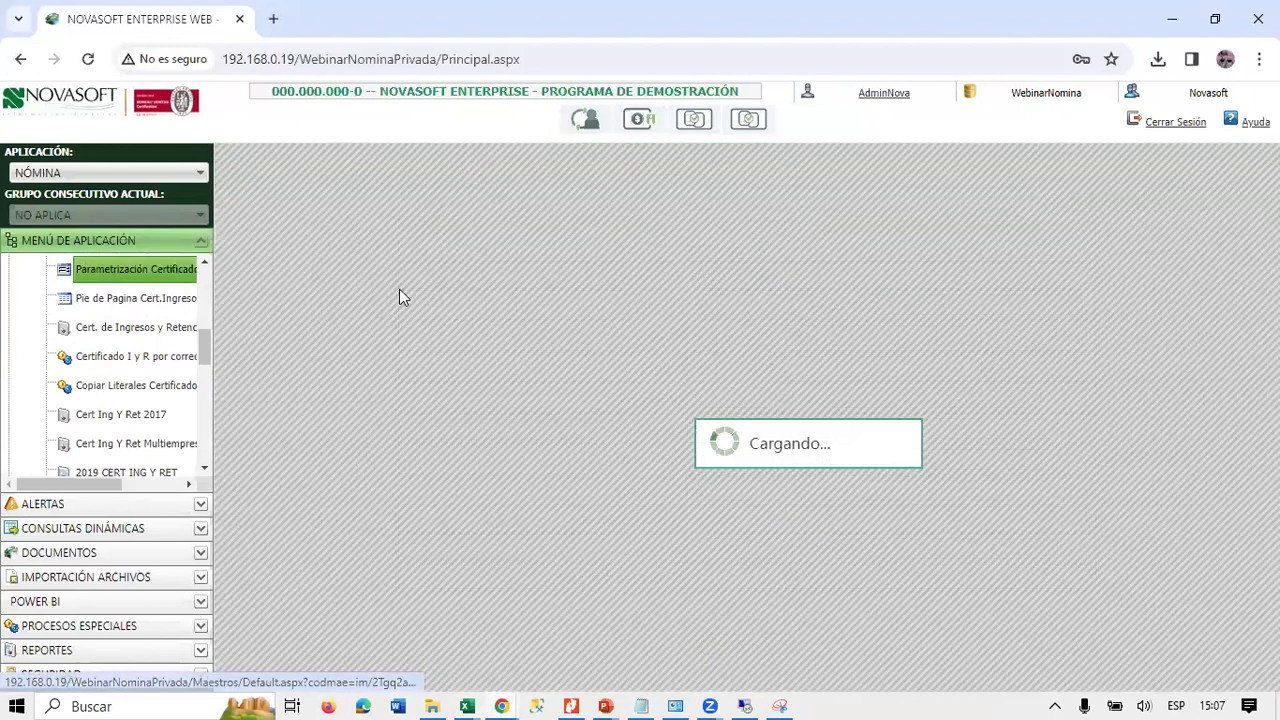
left_click(372, 253)
type("2023")
key("Return")
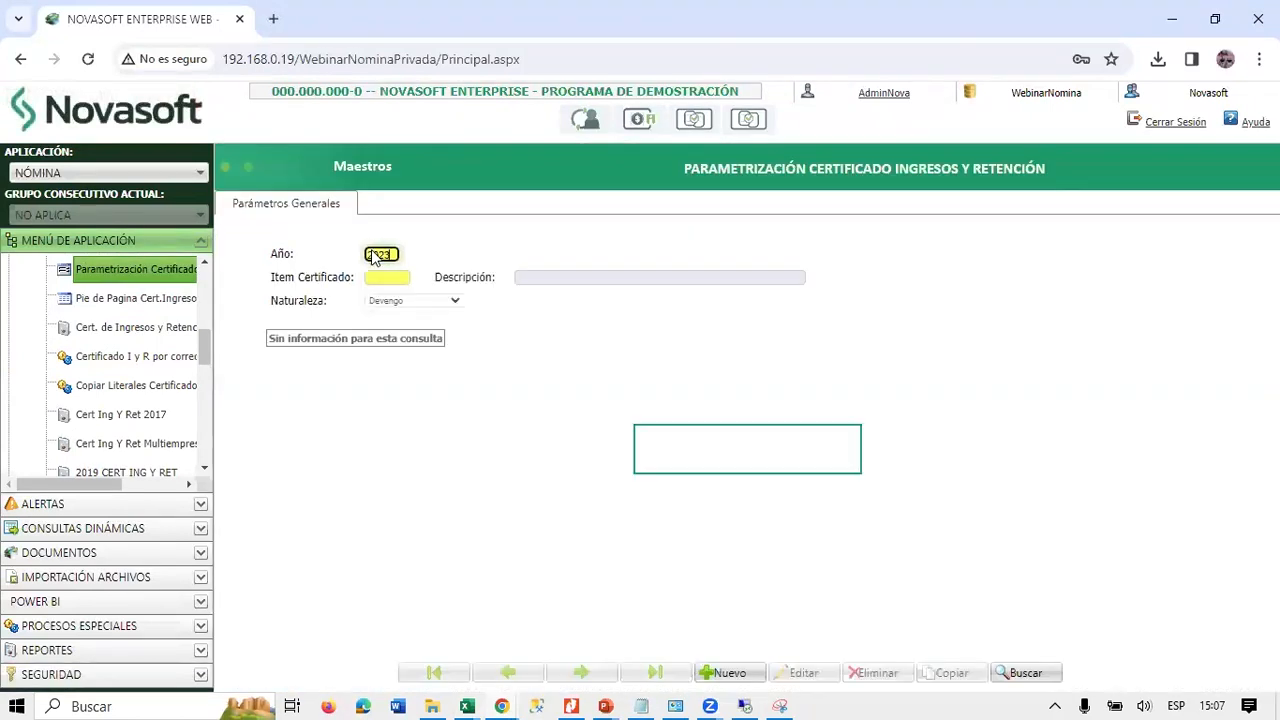
left_click(584, 672)
left_click(588, 673)
left_click(588, 673)
left_click(588, 673)
left_click(588, 673)
left_click(588, 673)
left_click(588, 673)
left_click(588, 673)
left_click(588, 673)
left_click(588, 673)
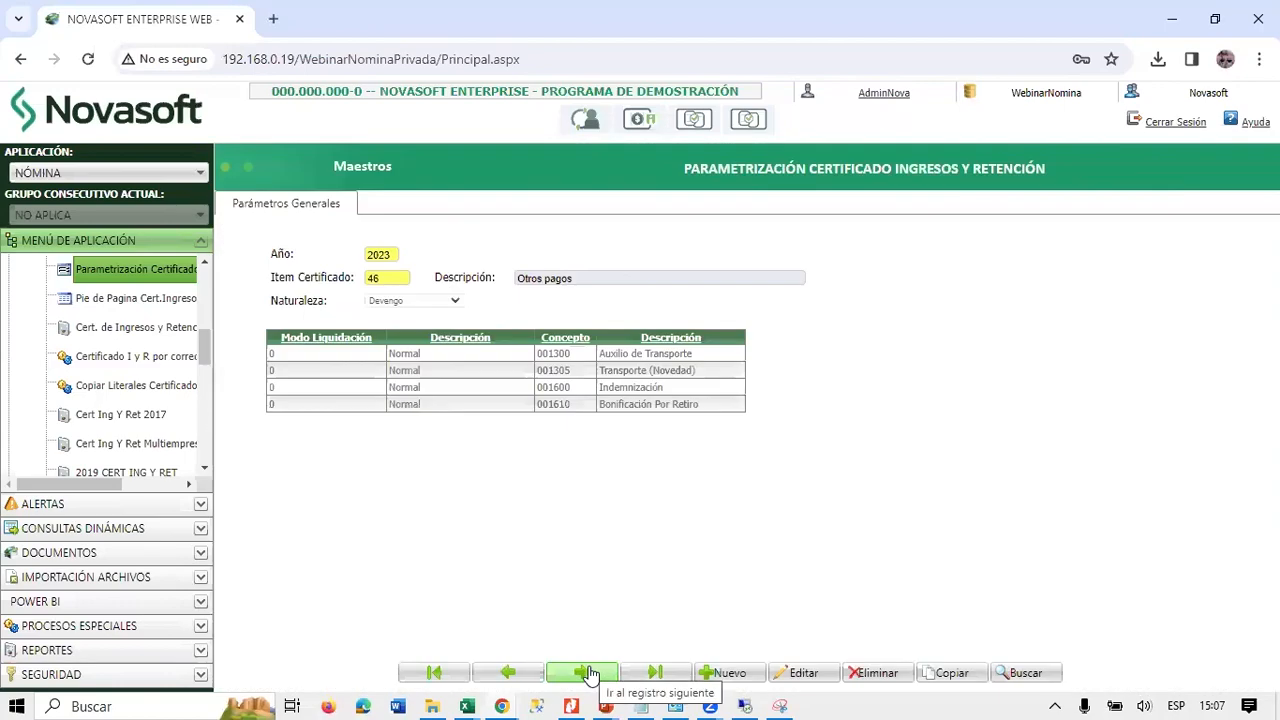
Add concept 100029 Bonificacion Salarial with settlement mode 0 to item 46 and save.
key("alt+Tab")
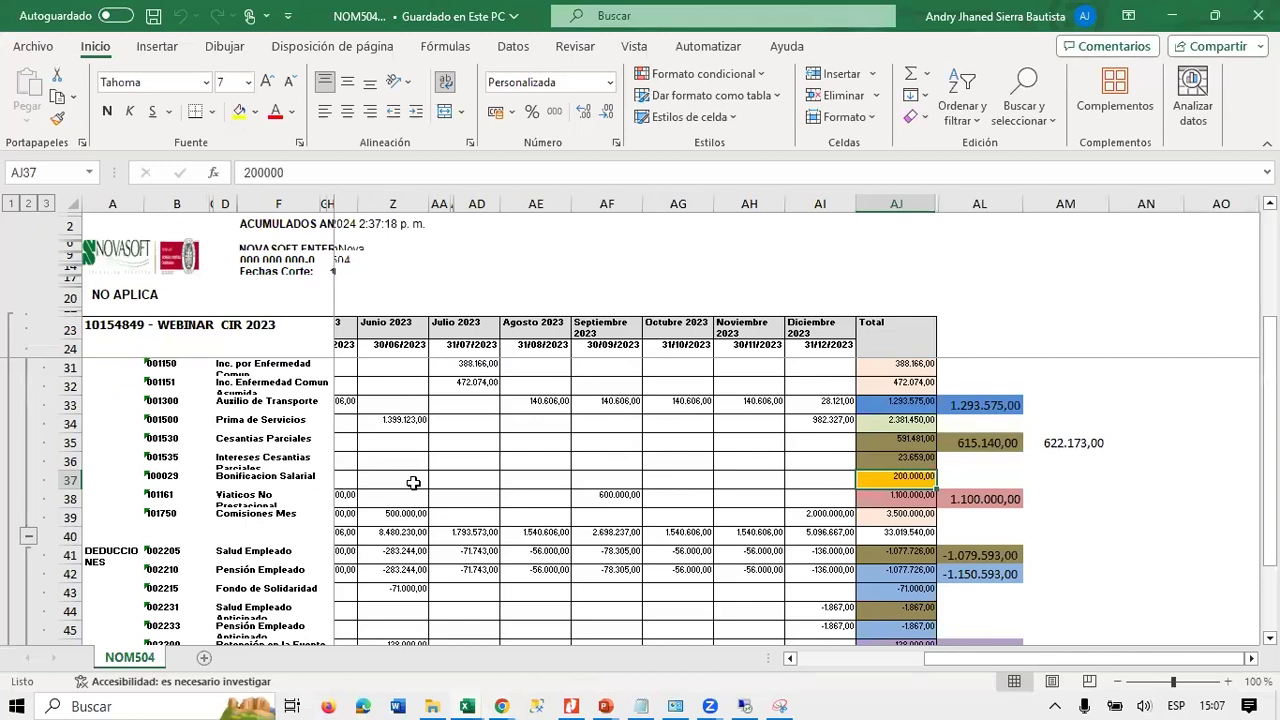
key("alt+Tab")
left_click(803, 673)
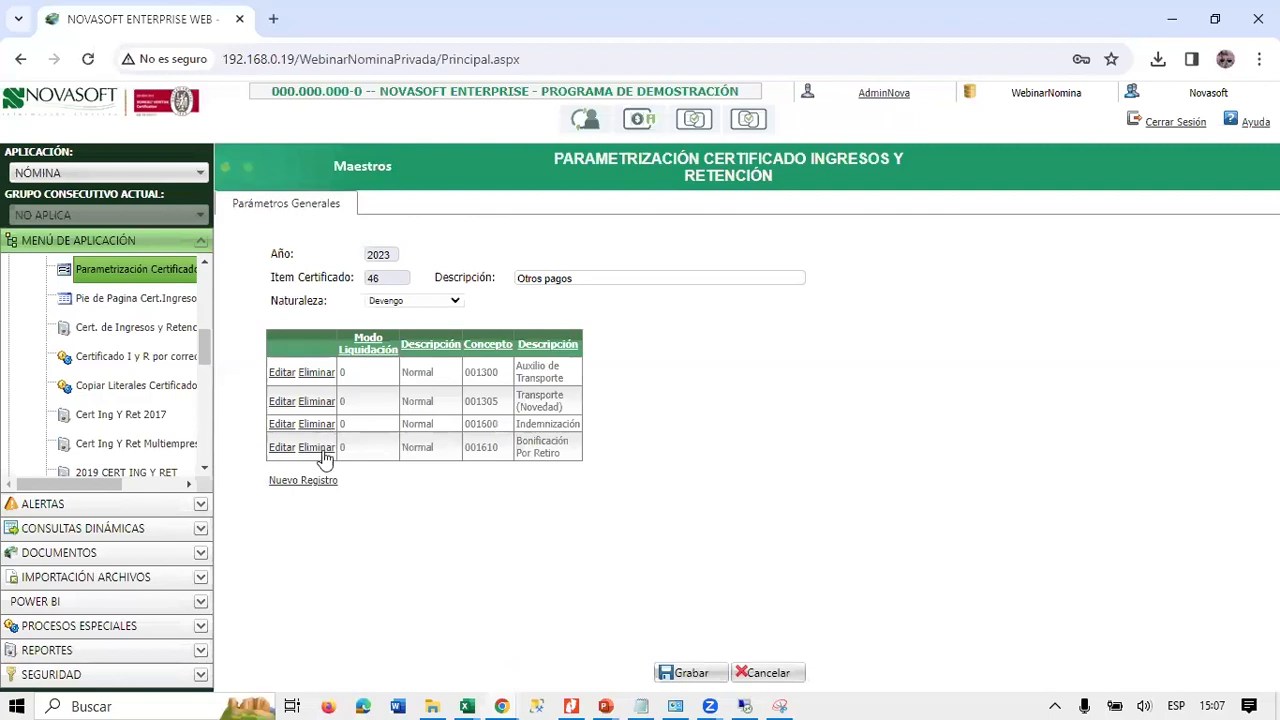
left_click(305, 481)
left_click(357, 462)
type("0")
key("Tab")
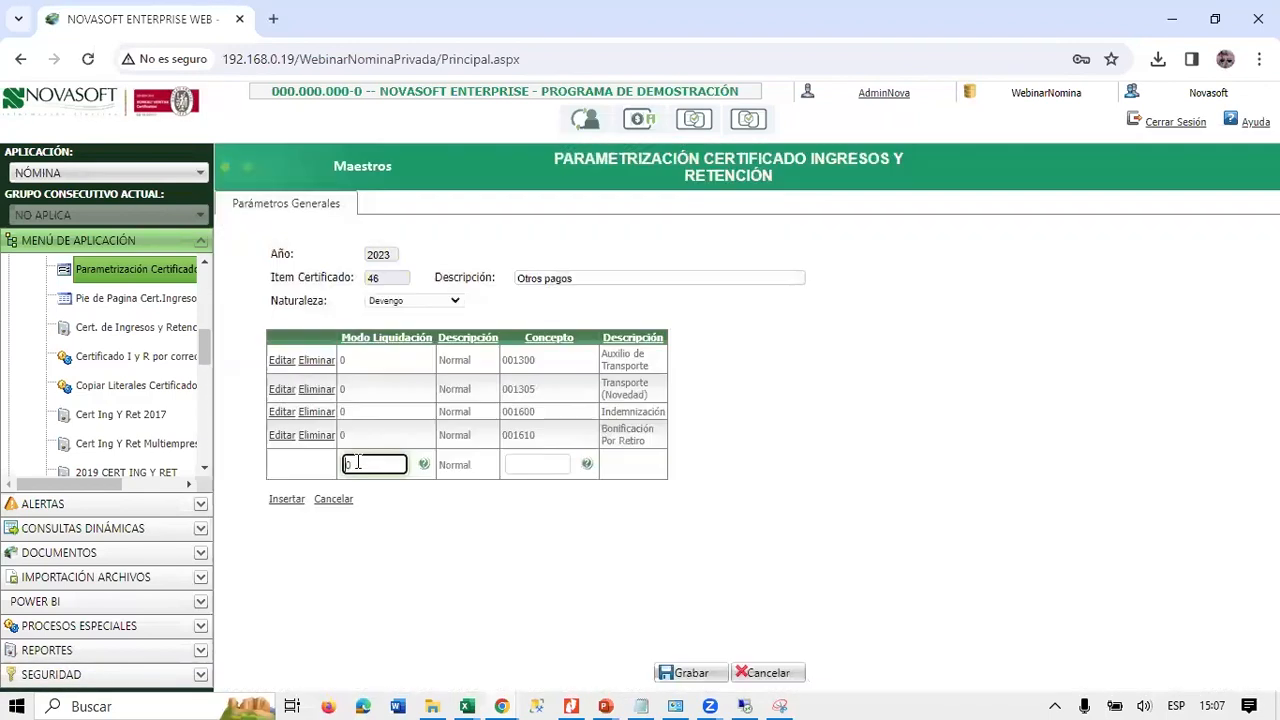
type("100029")
left_click(286, 502)
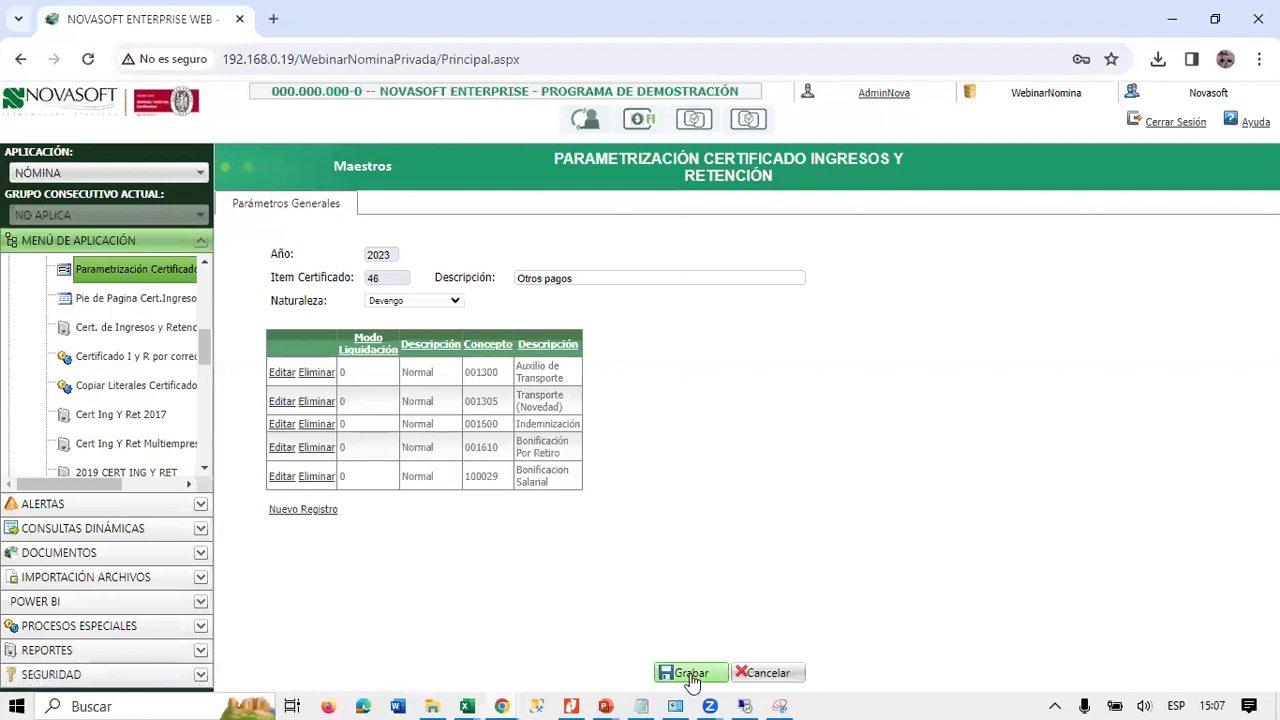
left_click(690, 673)
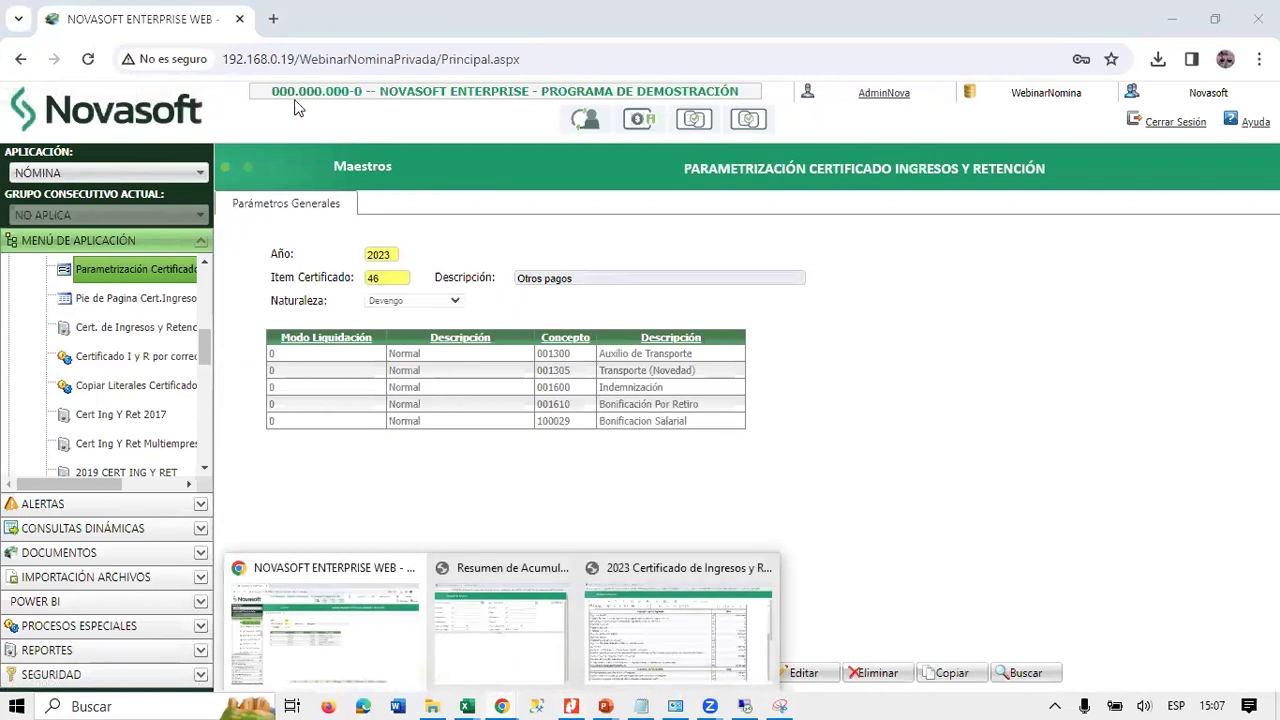
Refresh the certificate report and confirm Otros pagos now reads 1.494.000.
mouse_move(508, 700)
left_click(660, 650)
left_click_drag(106, 434, 1070, 430)
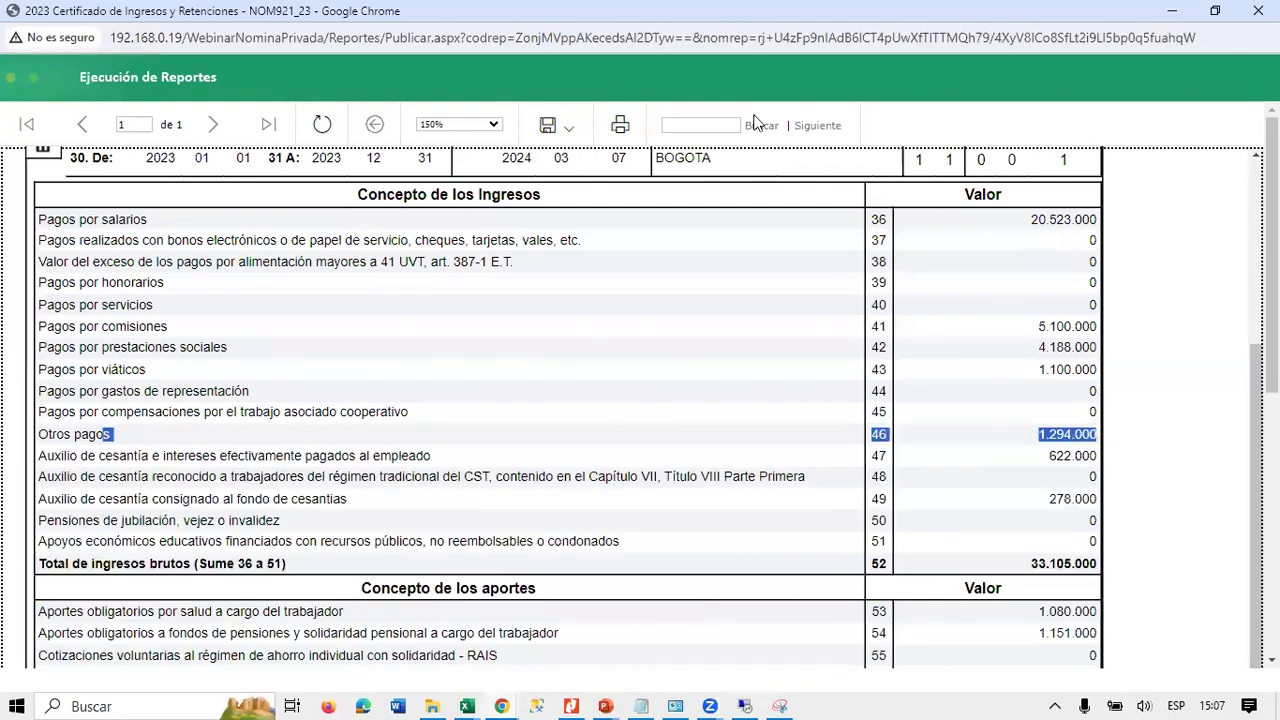
left_click(324, 130)
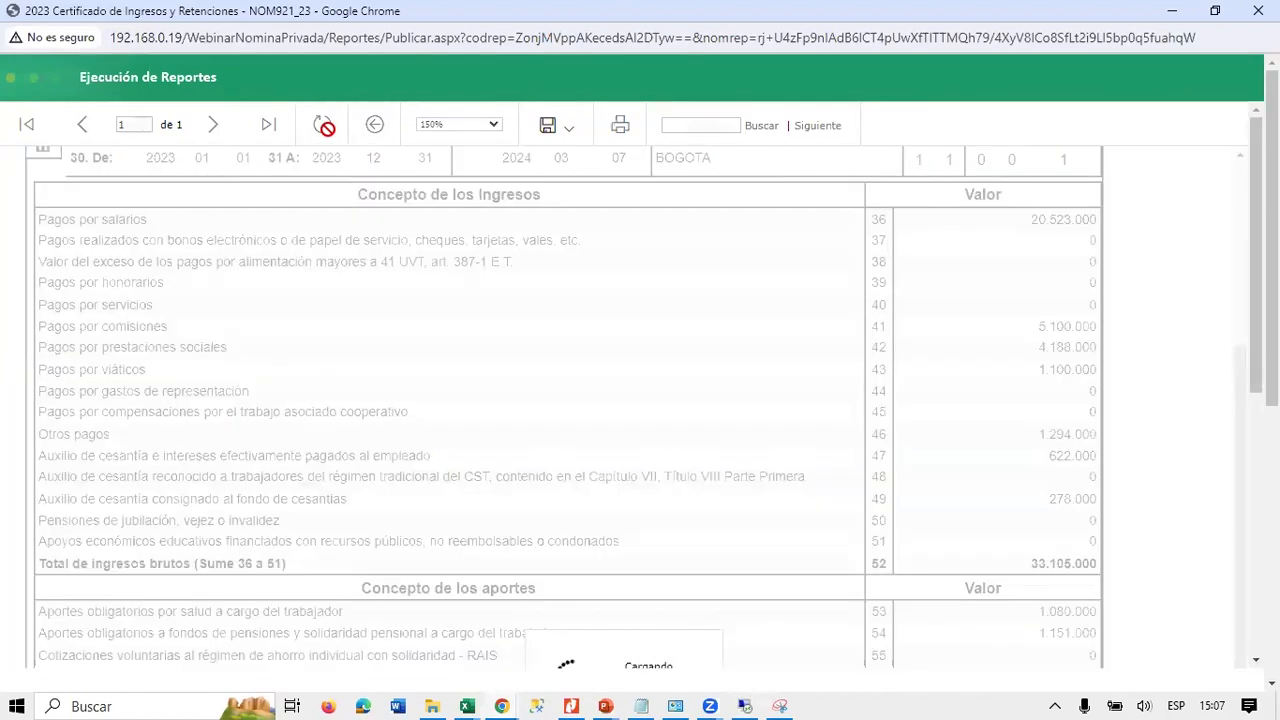
scroll(386, 272, "down", 4)
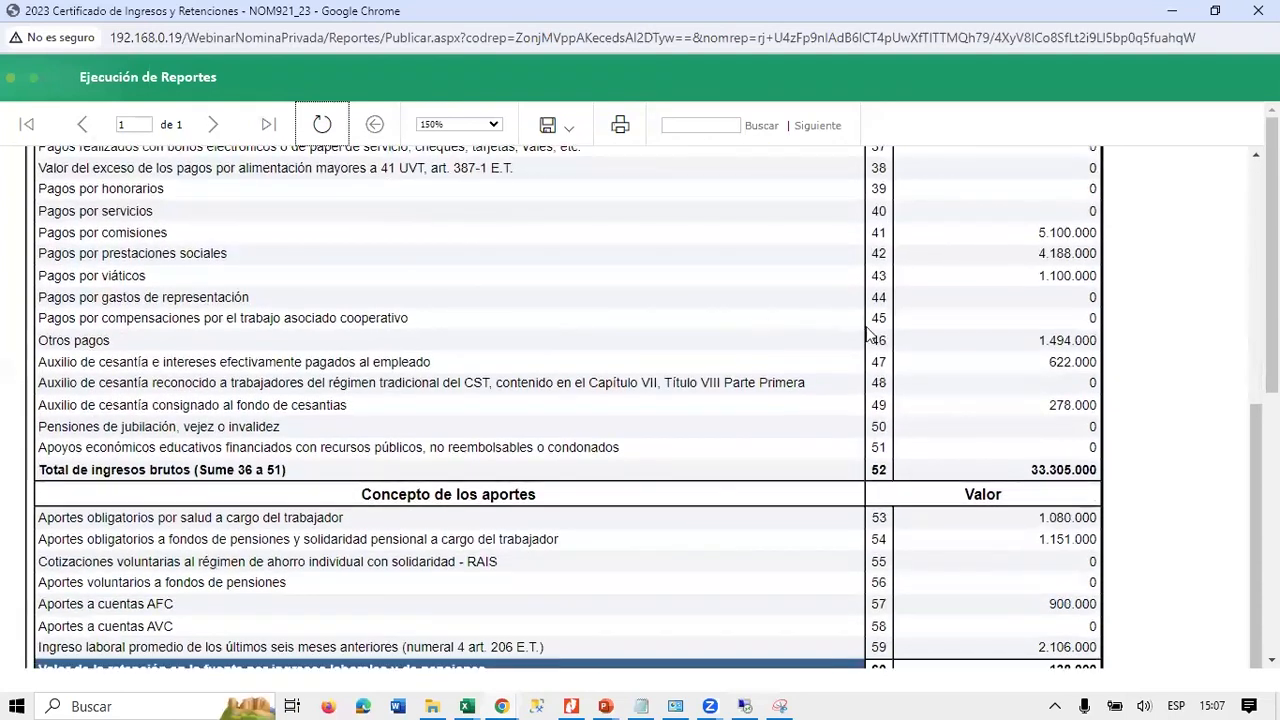
left_click_drag(222, 346, 1098, 341)
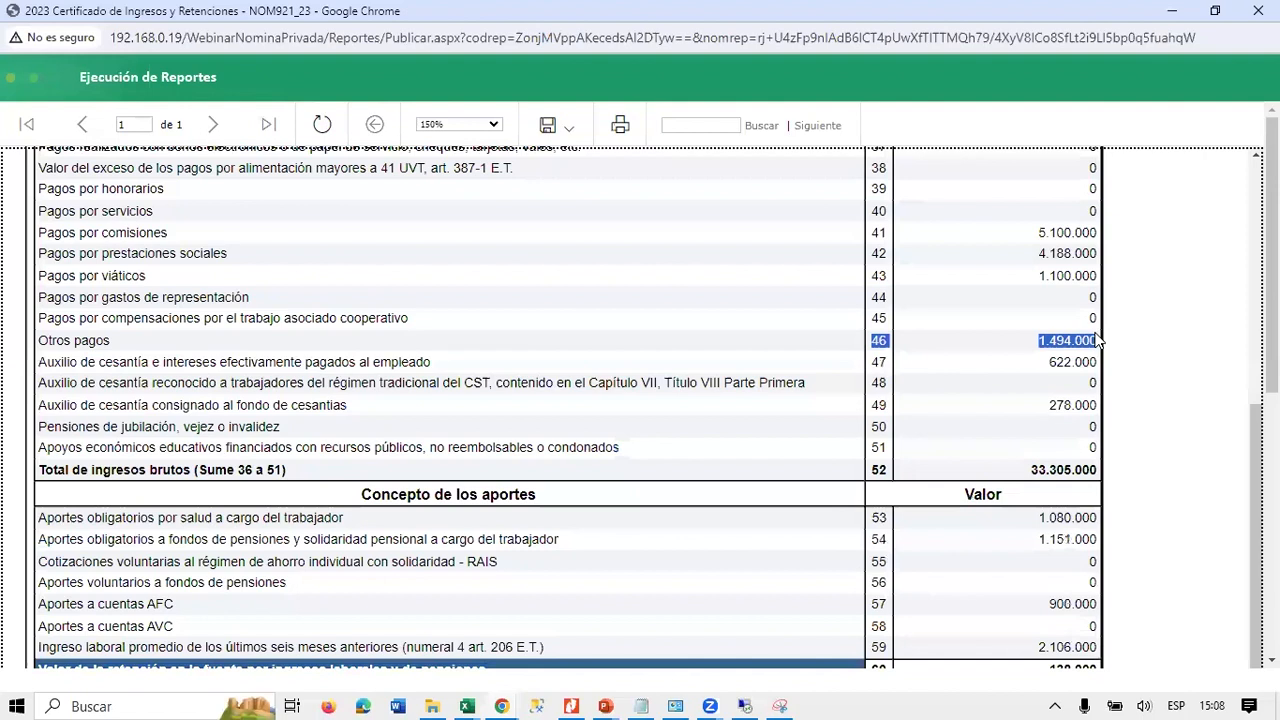
left_click_drag(1038, 340, 1098, 340)
Minimize the report window and bring the NOM504 workbook to the front.
left_click(1172, 10)
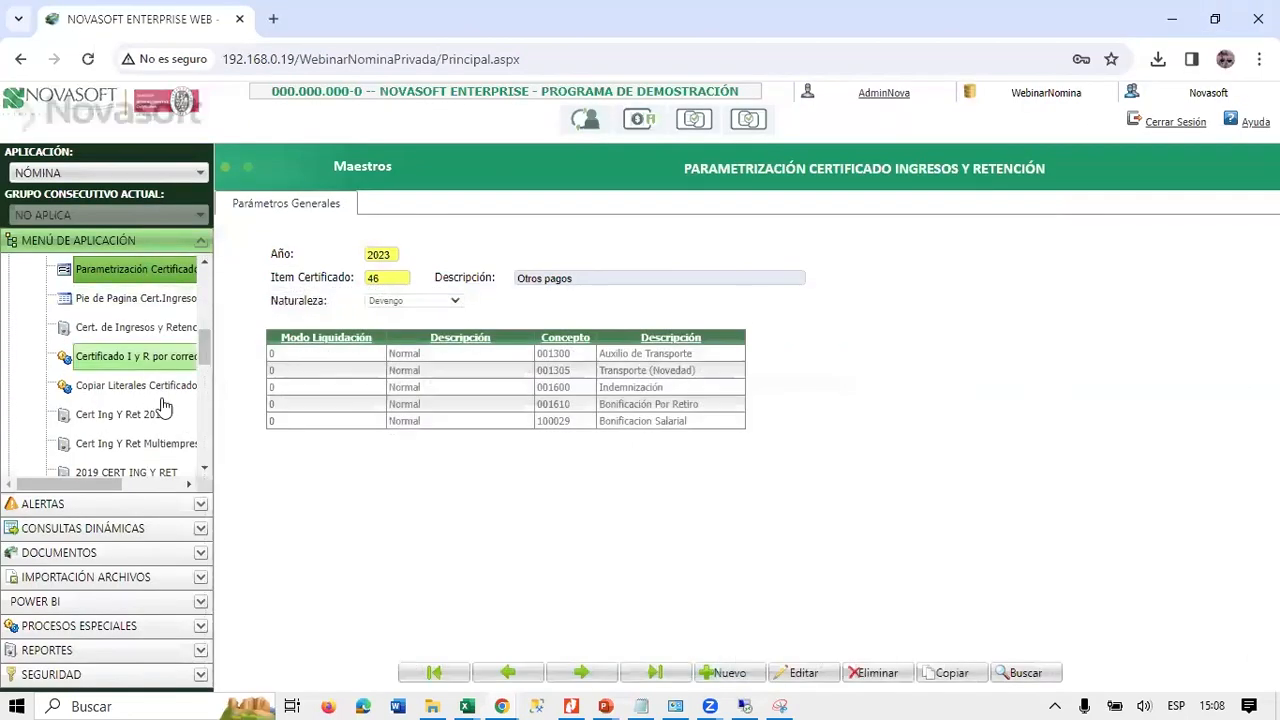
scroll(165, 405, "down", 4)
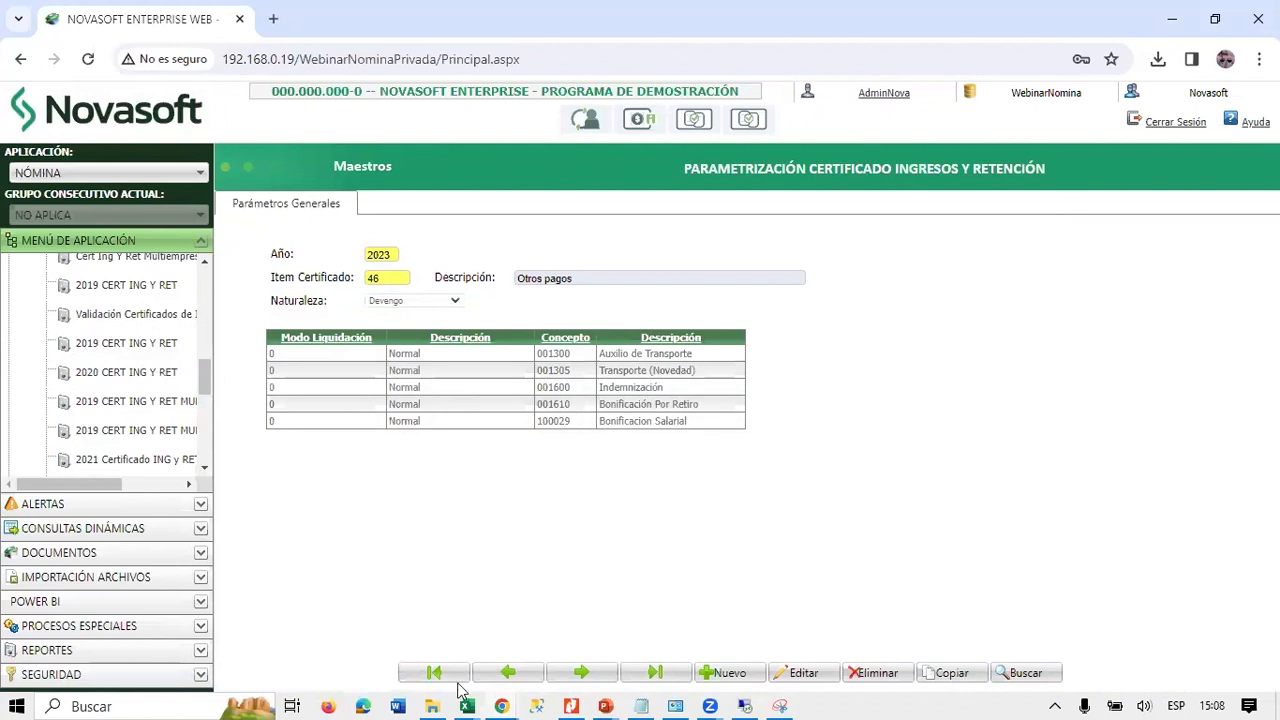
mouse_move(466, 706)
left_click(540, 645)
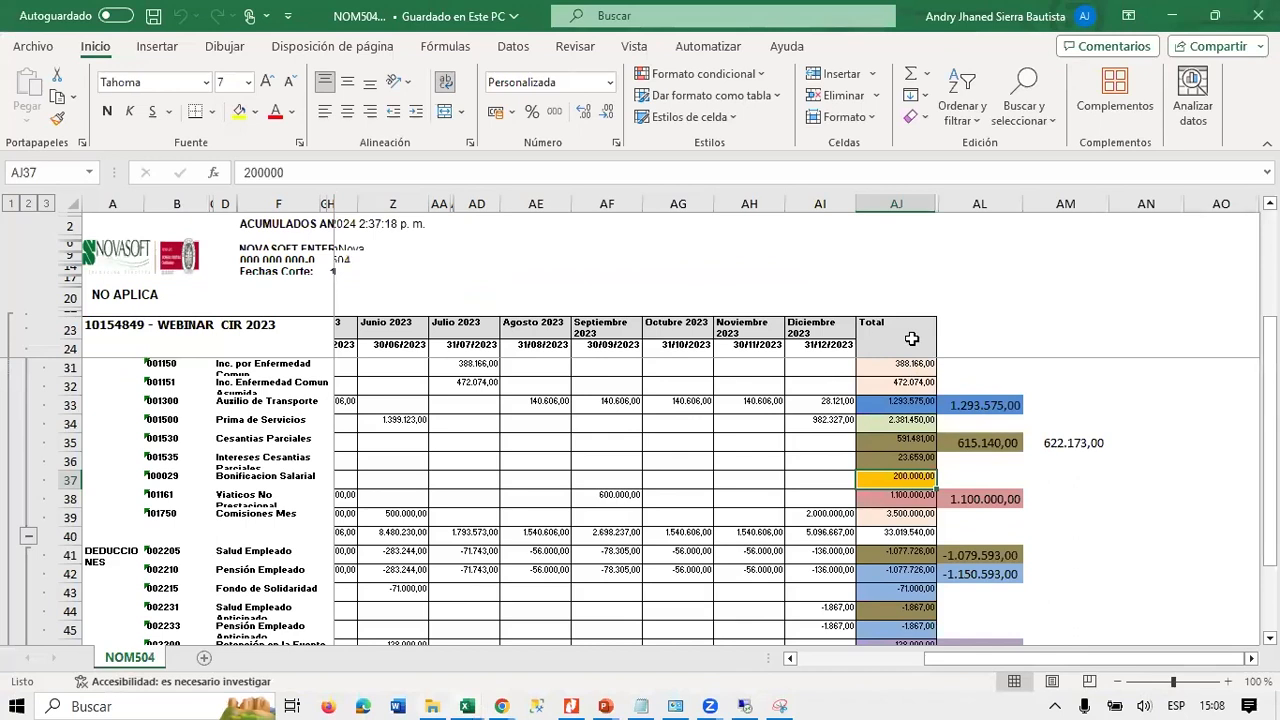
Check the Vacaciones total in NOM504, then inspect the filtered rows in NOM1909.
scroll(914, 391, "up", 2)
left_click(900, 461)
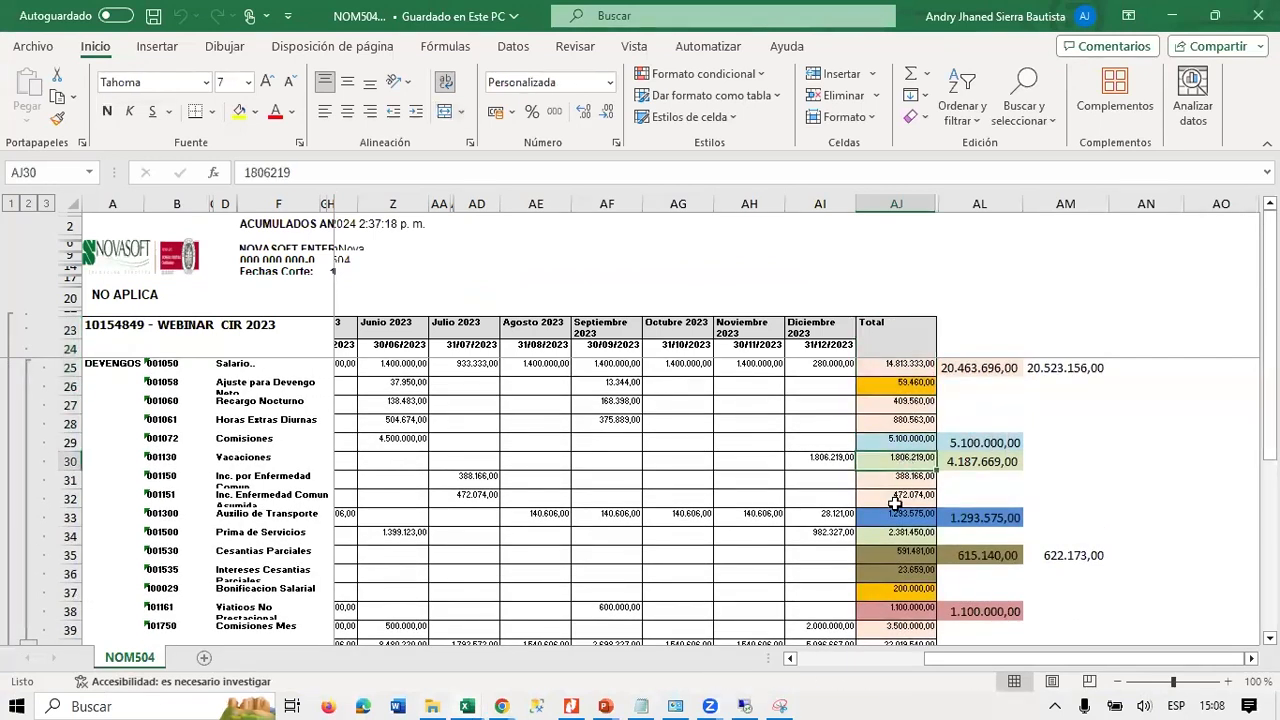
scroll(895, 503, "down", 2)
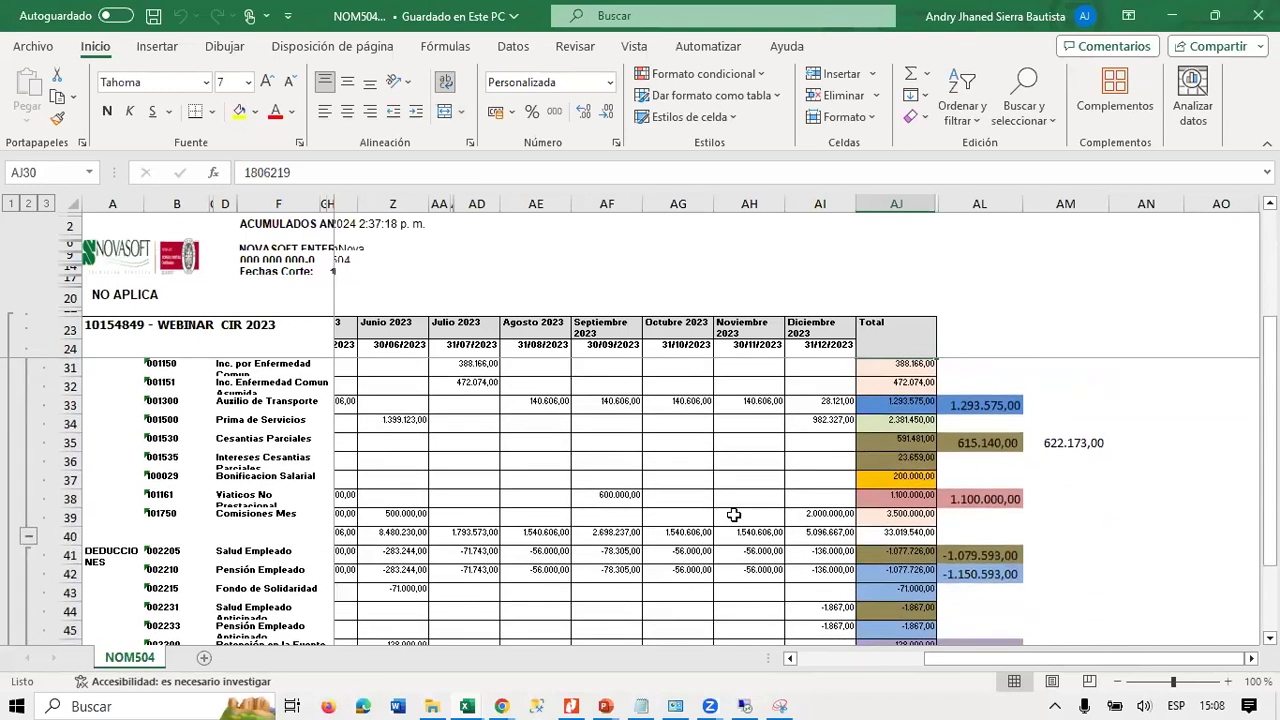
mouse_move(467, 697)
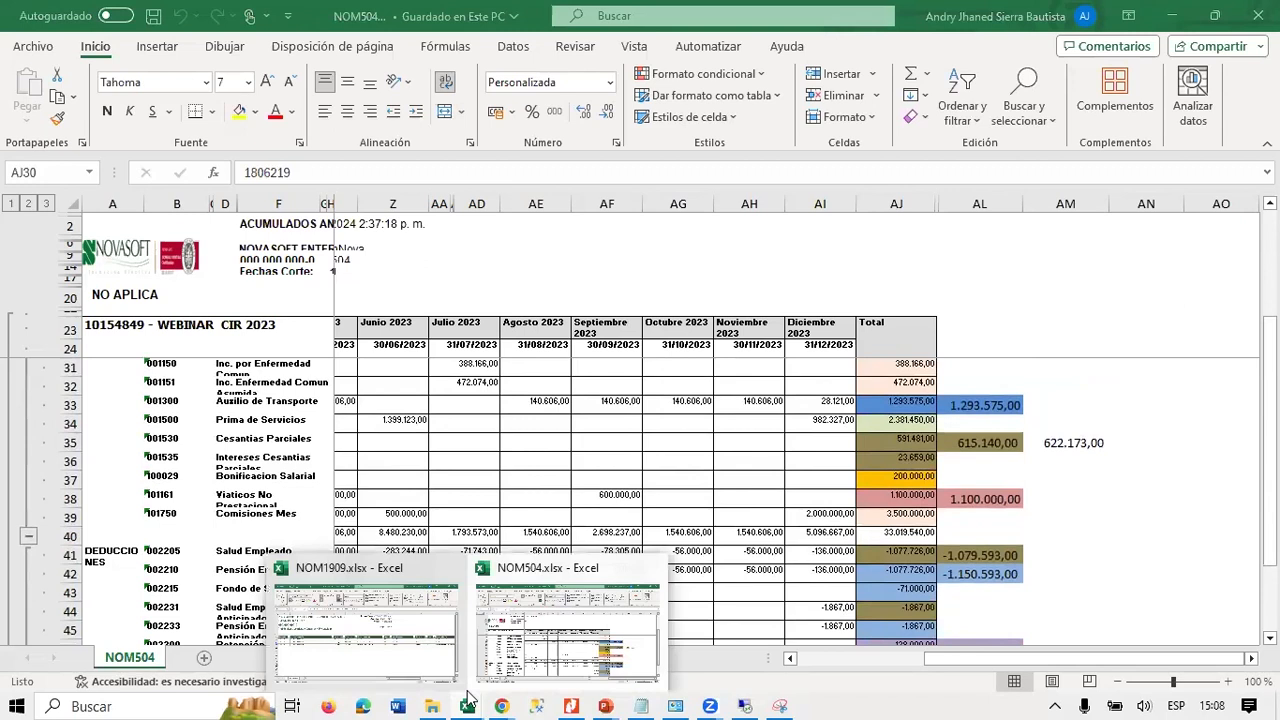
left_click(418, 657)
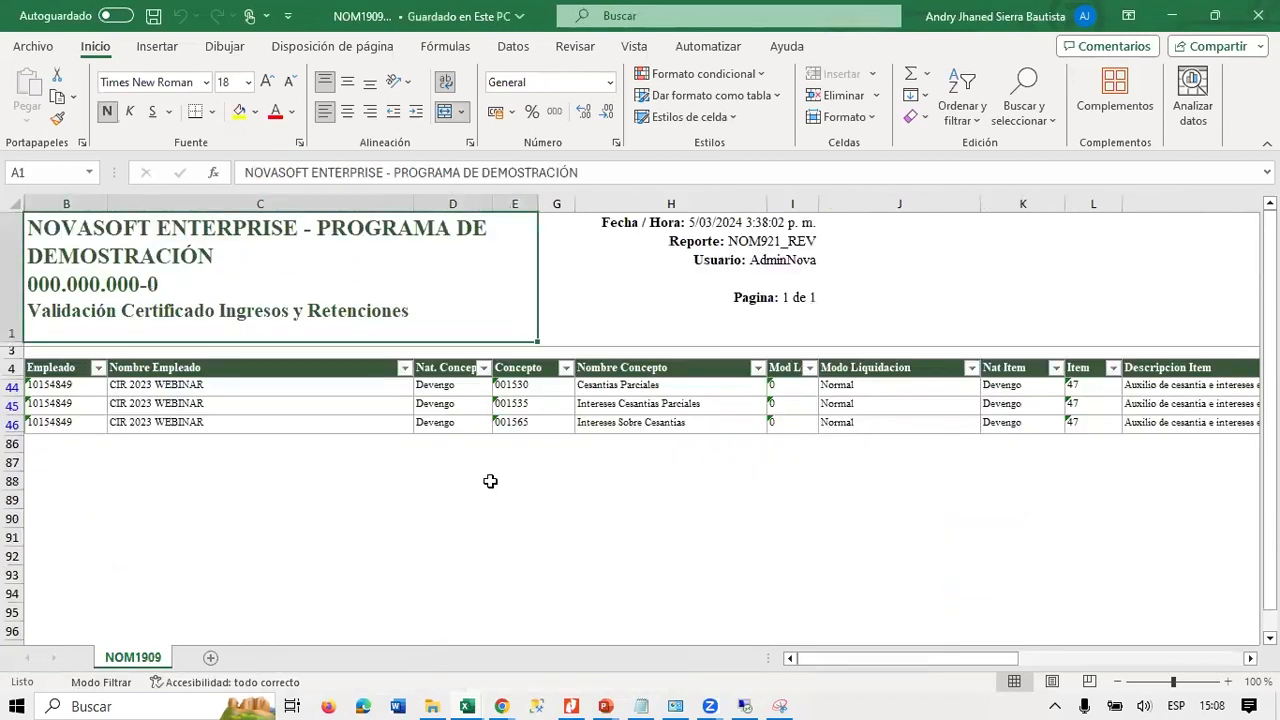
left_click(586, 403)
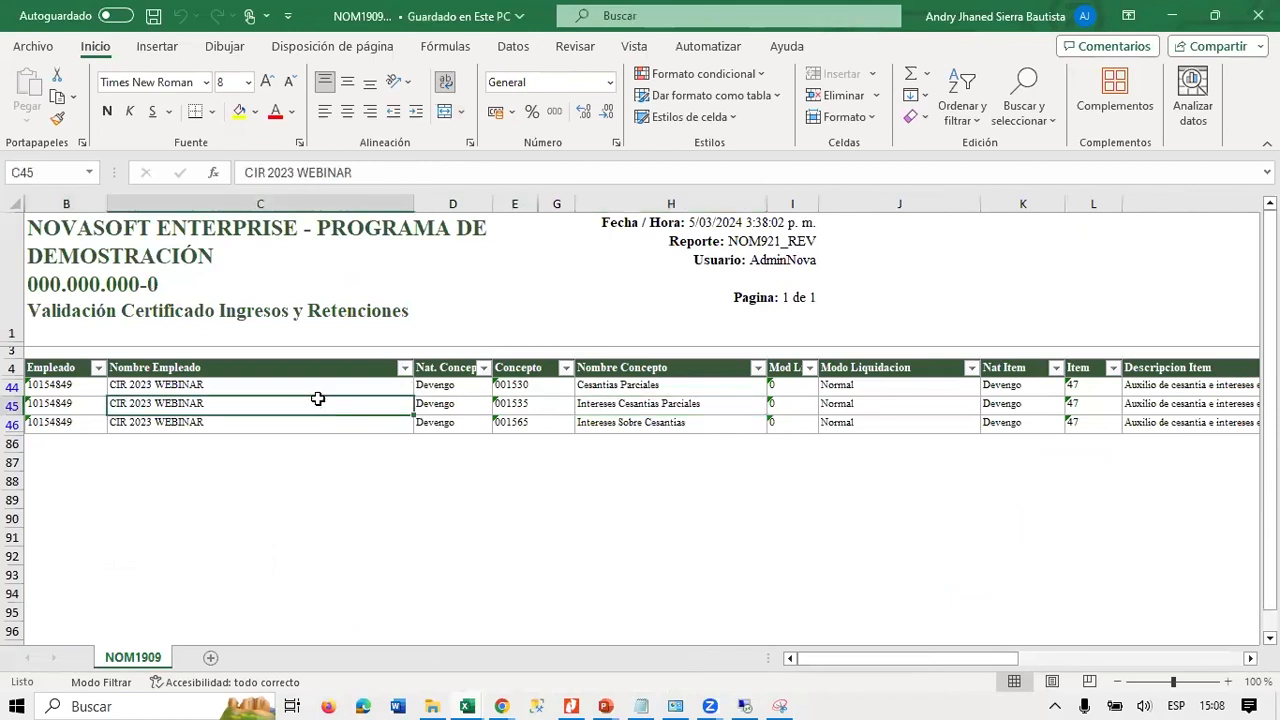
key("Home")
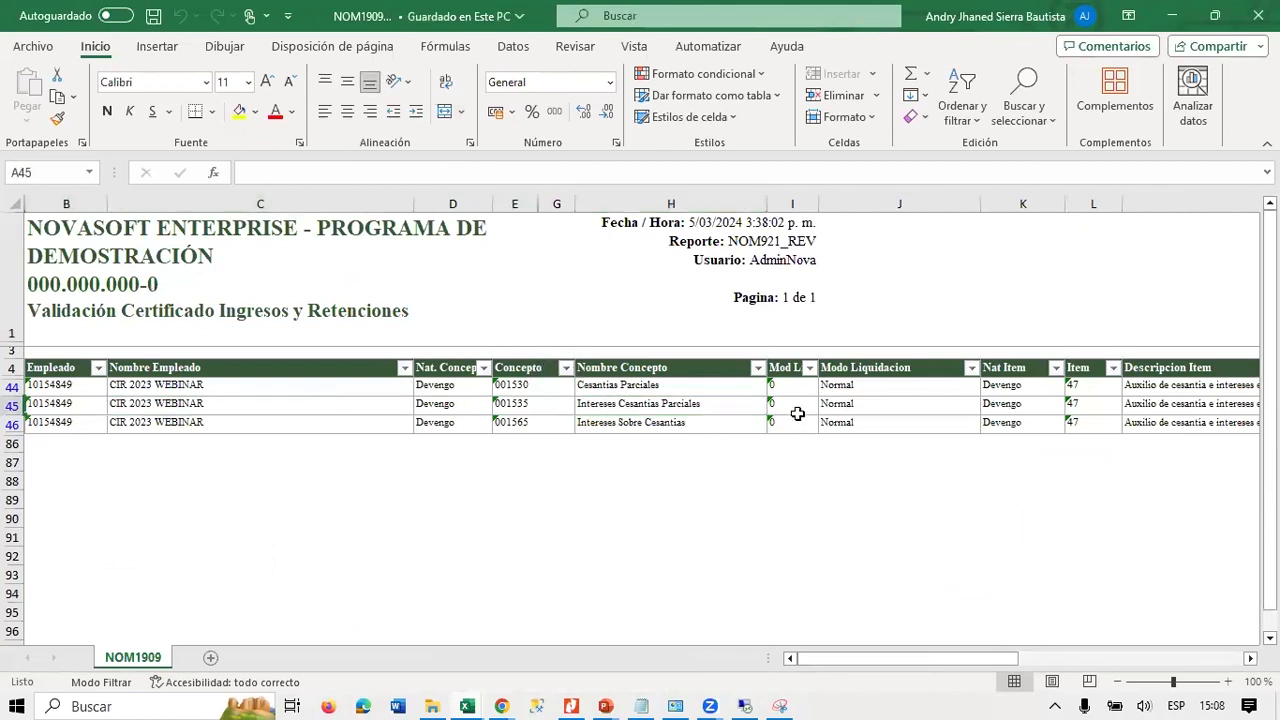
left_click(968, 426)
key("Right")
key("Right")
key("Right")
key("Right")
key("Right")
key("Right")
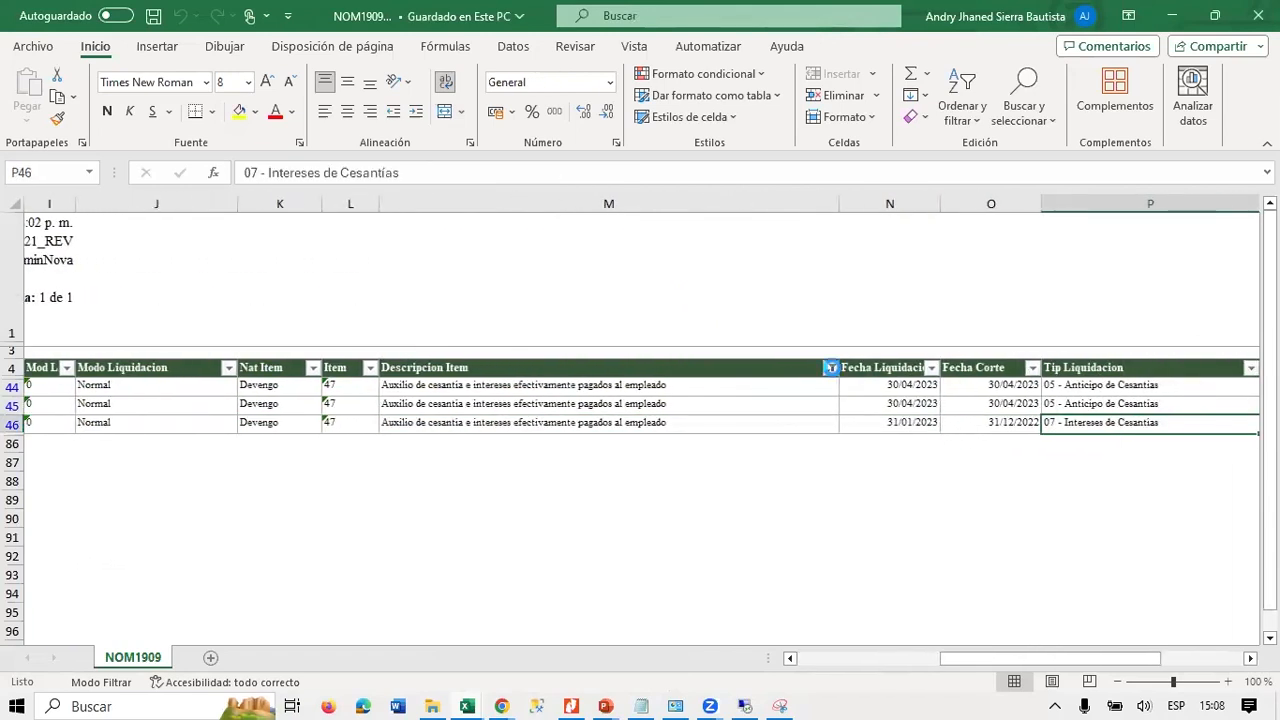
Clear the Descripcion Item filter in NOM1909 so all rows show.
left_click(830, 368)
left_click(660, 496)
left_click(708, 668)
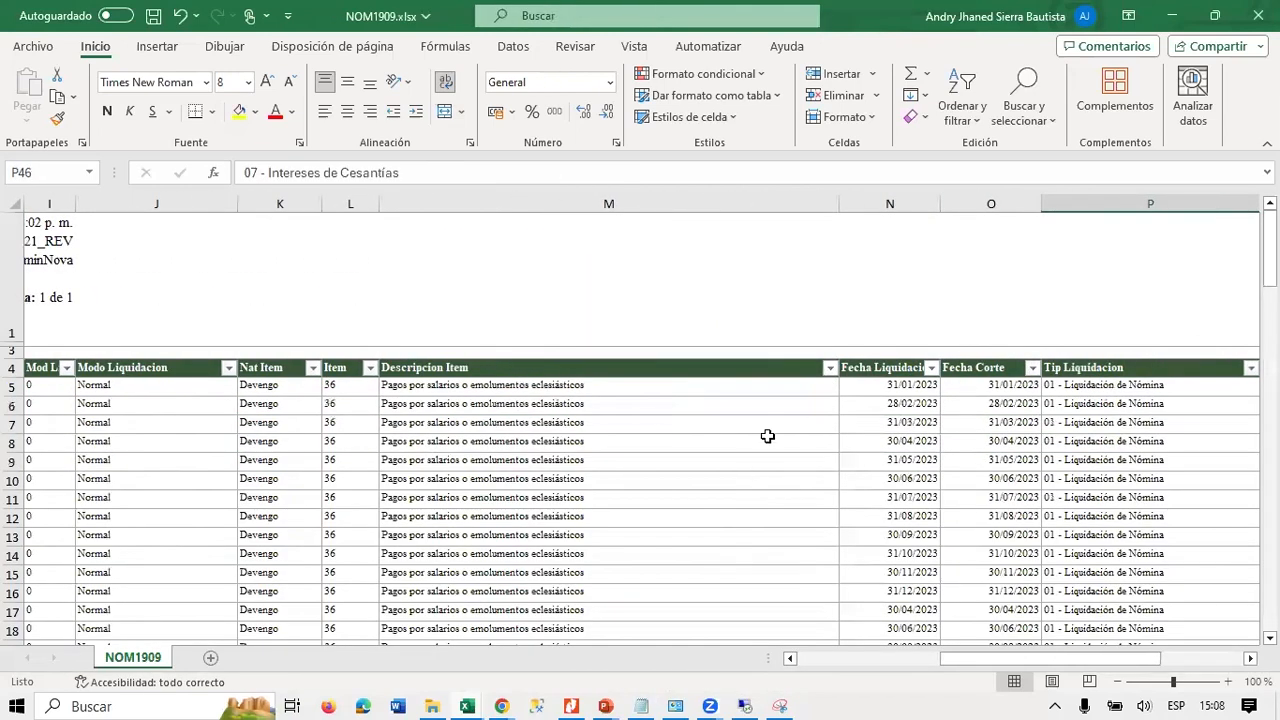
left_click(775, 425)
key("Home")
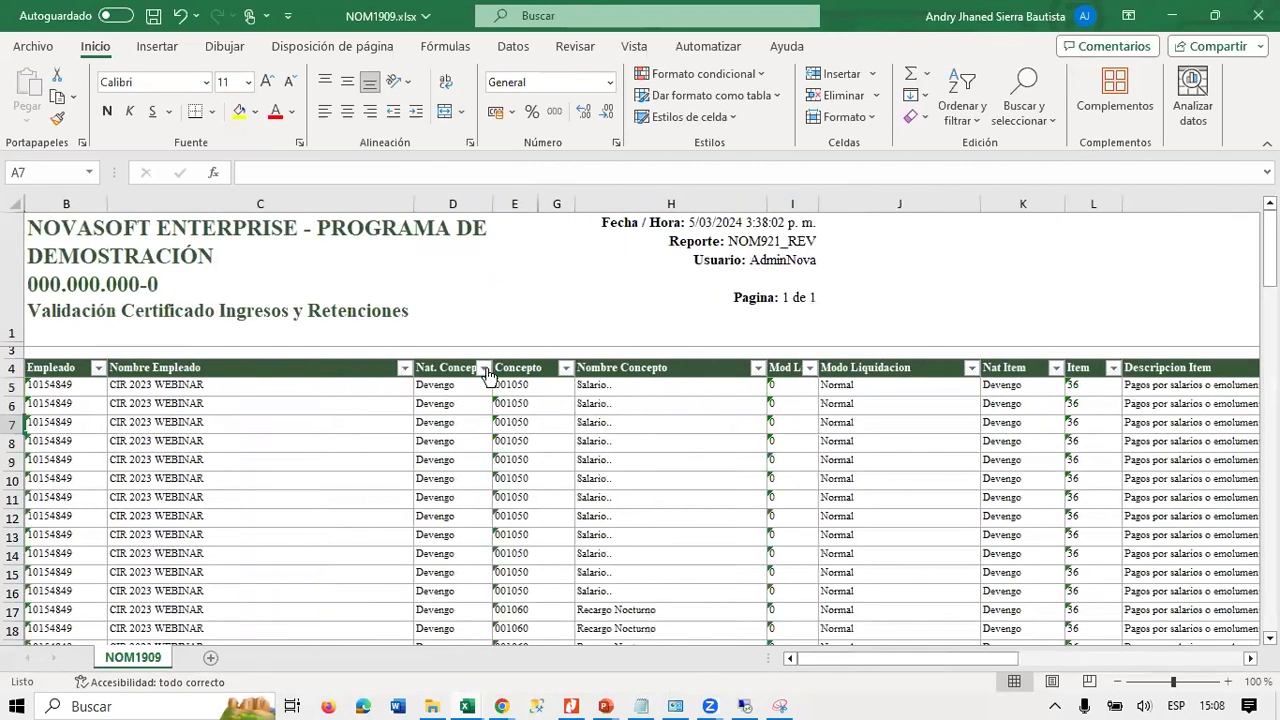
left_click(566, 368)
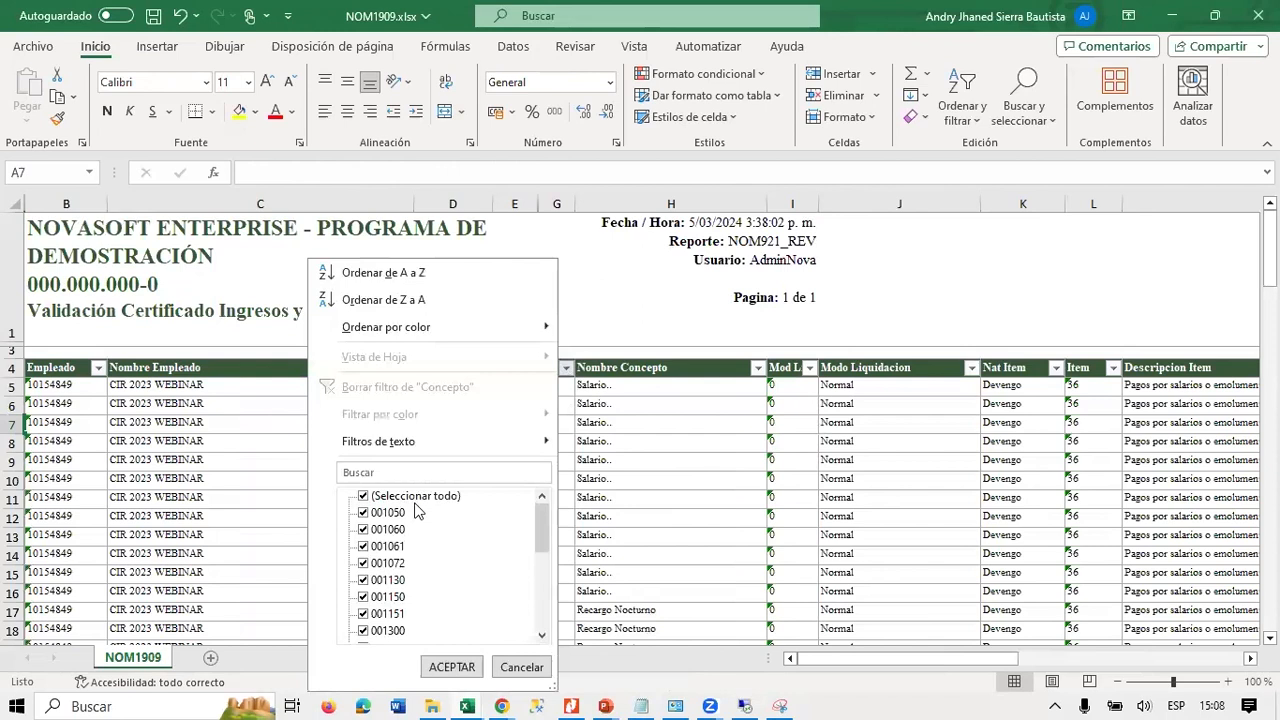
left_click(467, 706)
Check AL26 and AL37 beside the Bonificacion Salarial total in NOM504, then minimize it.
left_click(600, 610)
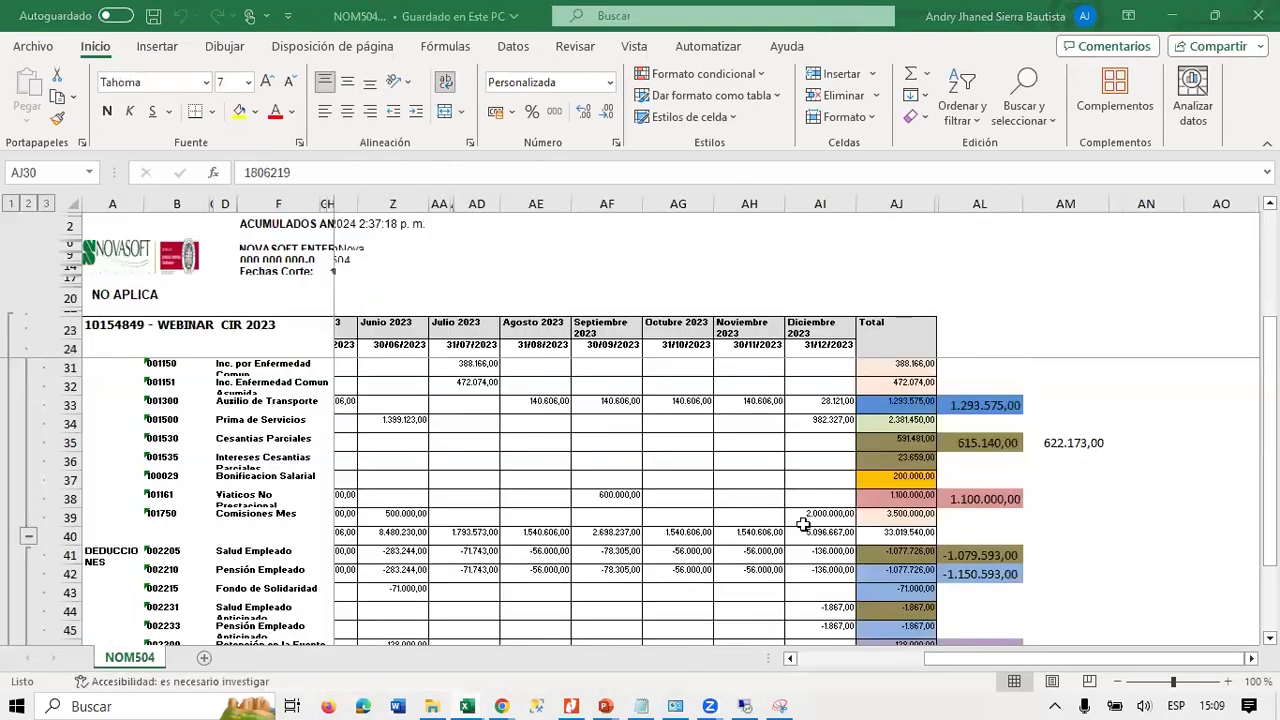
scroll(978, 484, "up", 2)
left_click(983, 386)
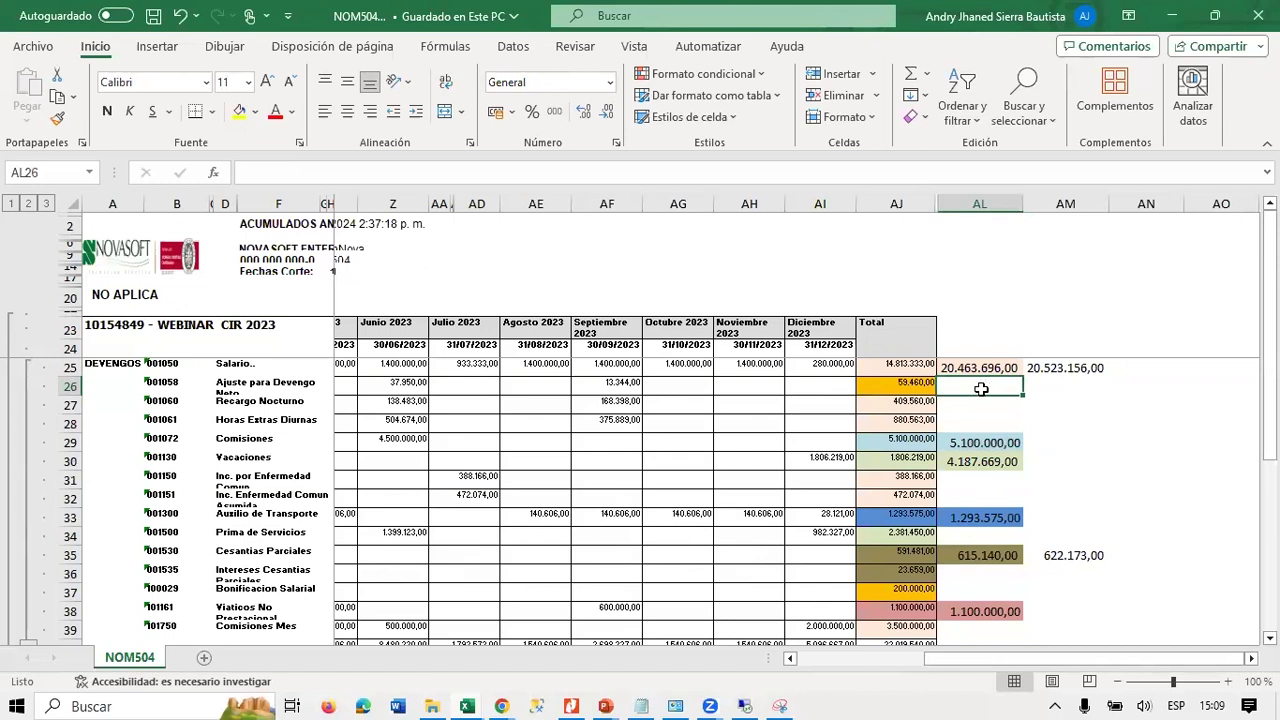
left_click(964, 590)
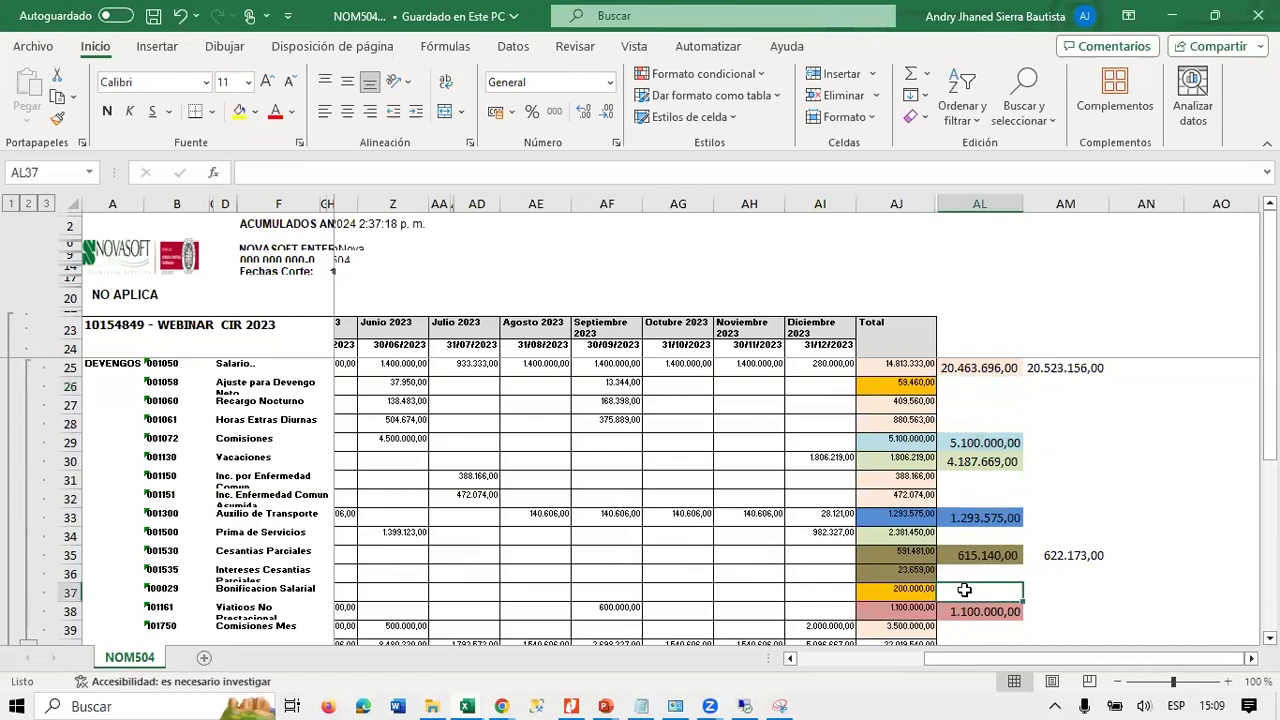
left_click(1172, 15)
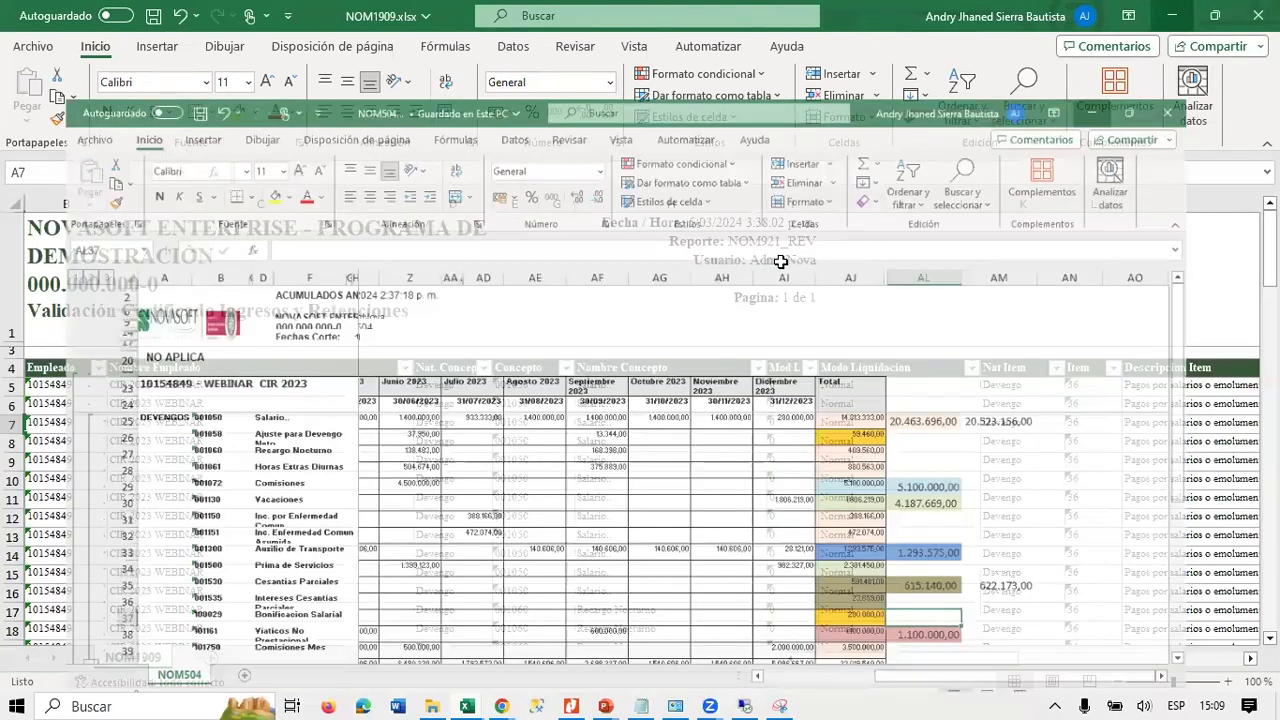
Search the Concepto filter for 001055 and 100029 without applying a filter.
left_click(566, 368)
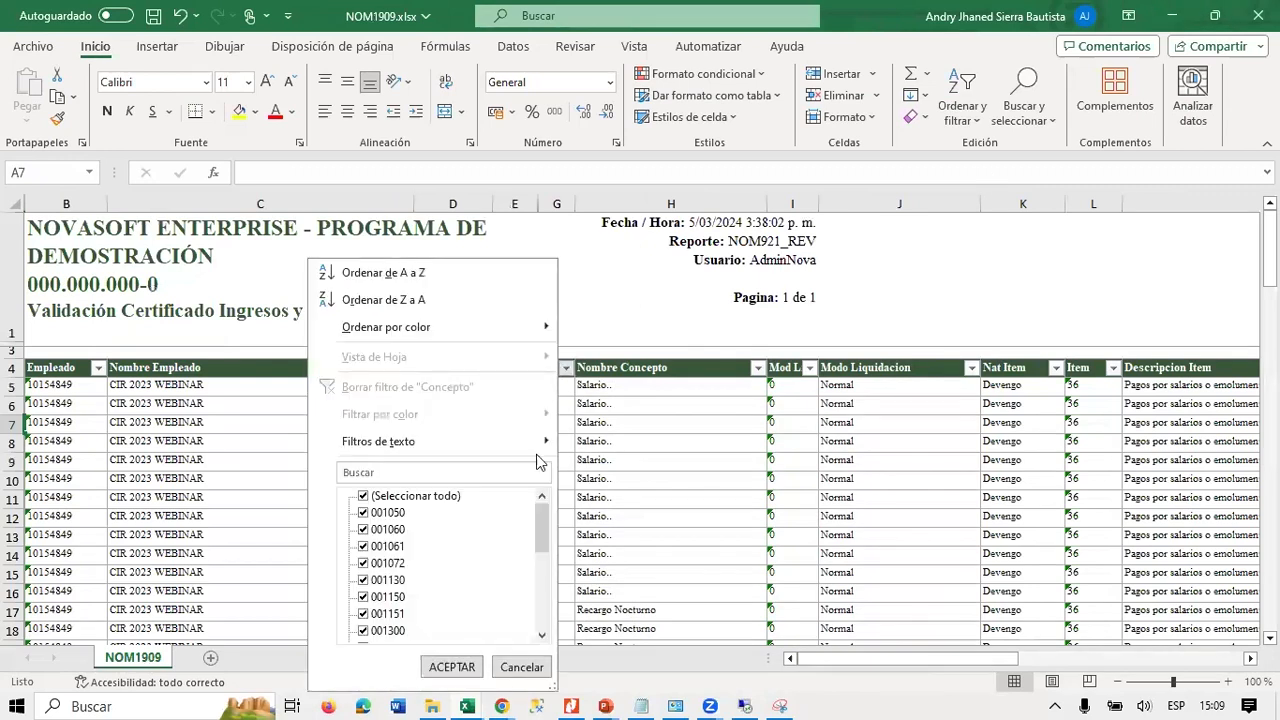
left_click(400, 472)
type("00105")
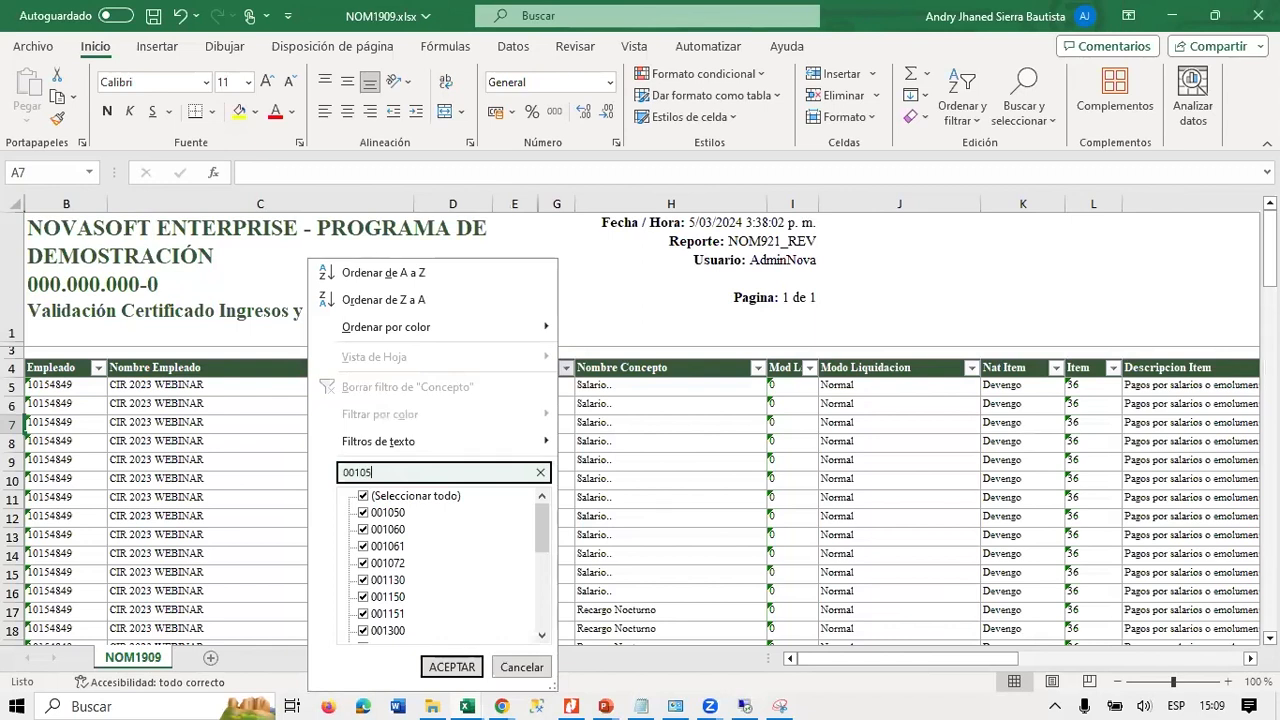
type("5")
left_click_drag(399, 469, 260, 471)
type("100029")
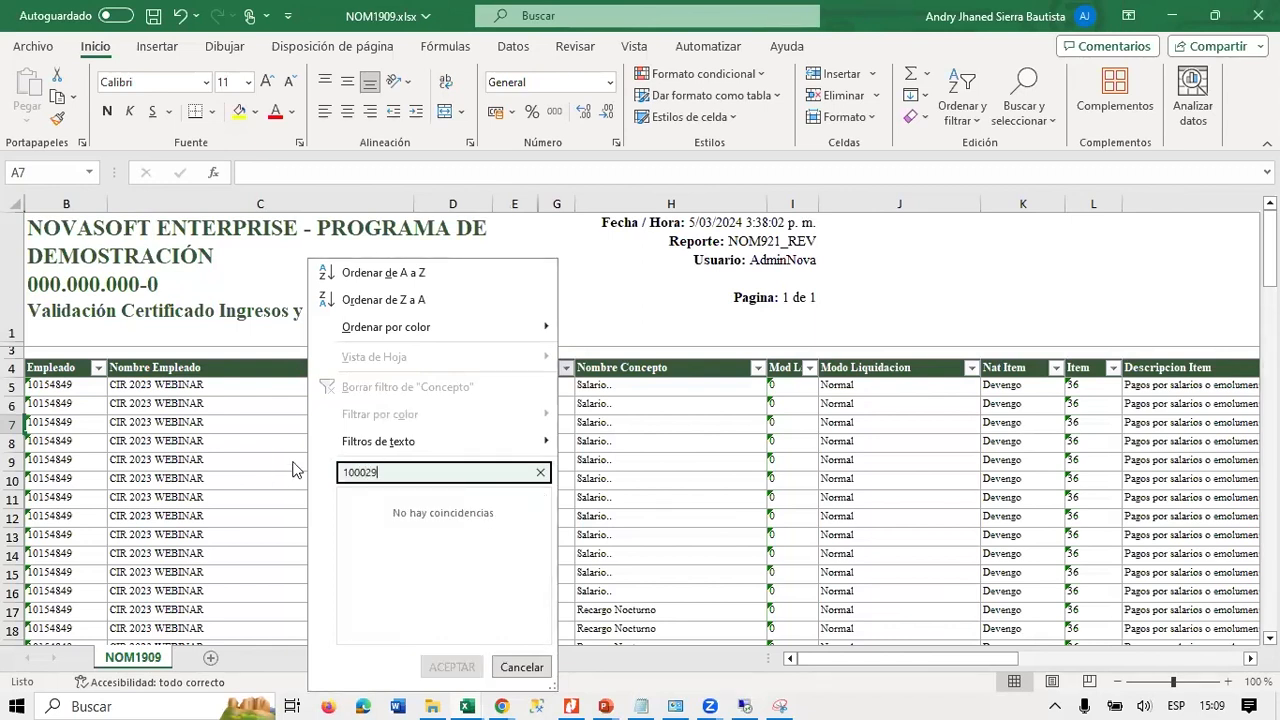
key("Escape")
Copy the employee number from the table and minimize Excel.
left_click(568, 445)
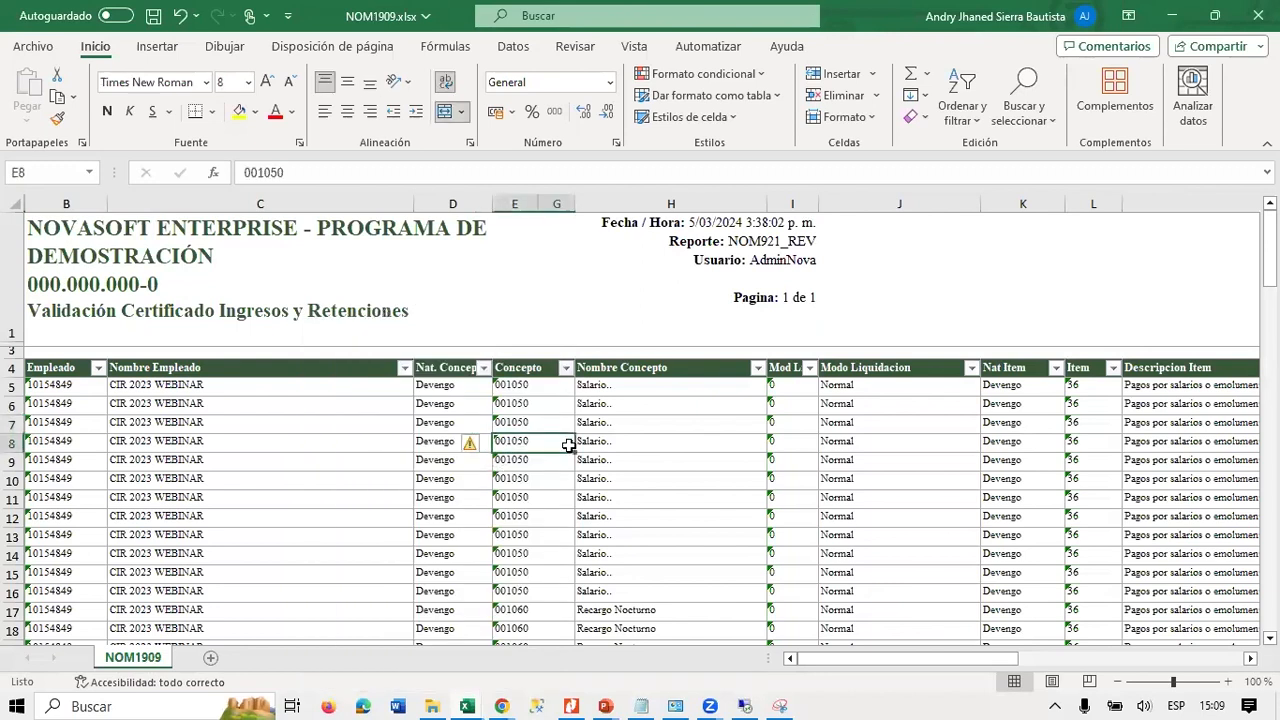
left_click(56, 409)
left_click(293, 174)
left_click_drag(294, 175, 110, 171)
key("ctrl+c")
left_click(1179, 17)
left_click(1179, 17)
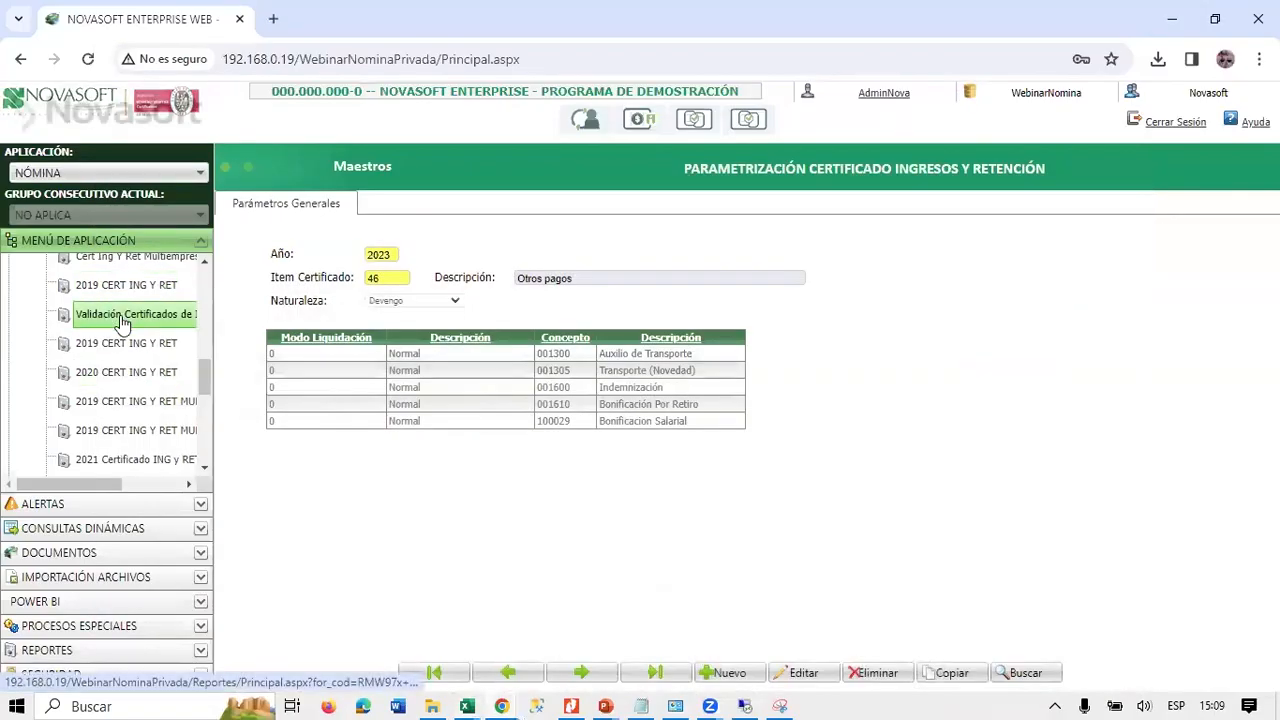
Set up Validación Certificados de Ingresos with Informacion Detallada for the employee, 1/01/2023–31/12/2023.
left_click(120, 322)
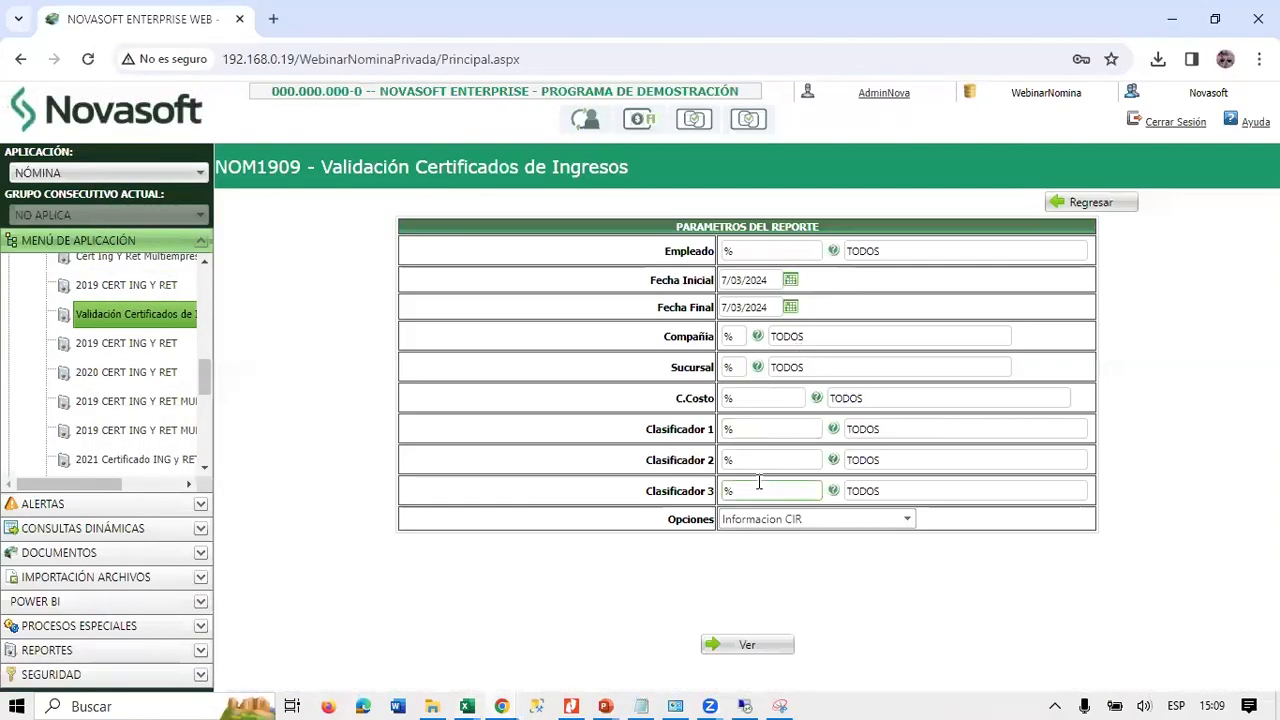
left_click(760, 519)
left_click(766, 566)
left_click(730, 250)
left_click_drag(731, 248, 664, 243)
left_click(777, 287)
left_click_drag(770, 280, 597, 283)
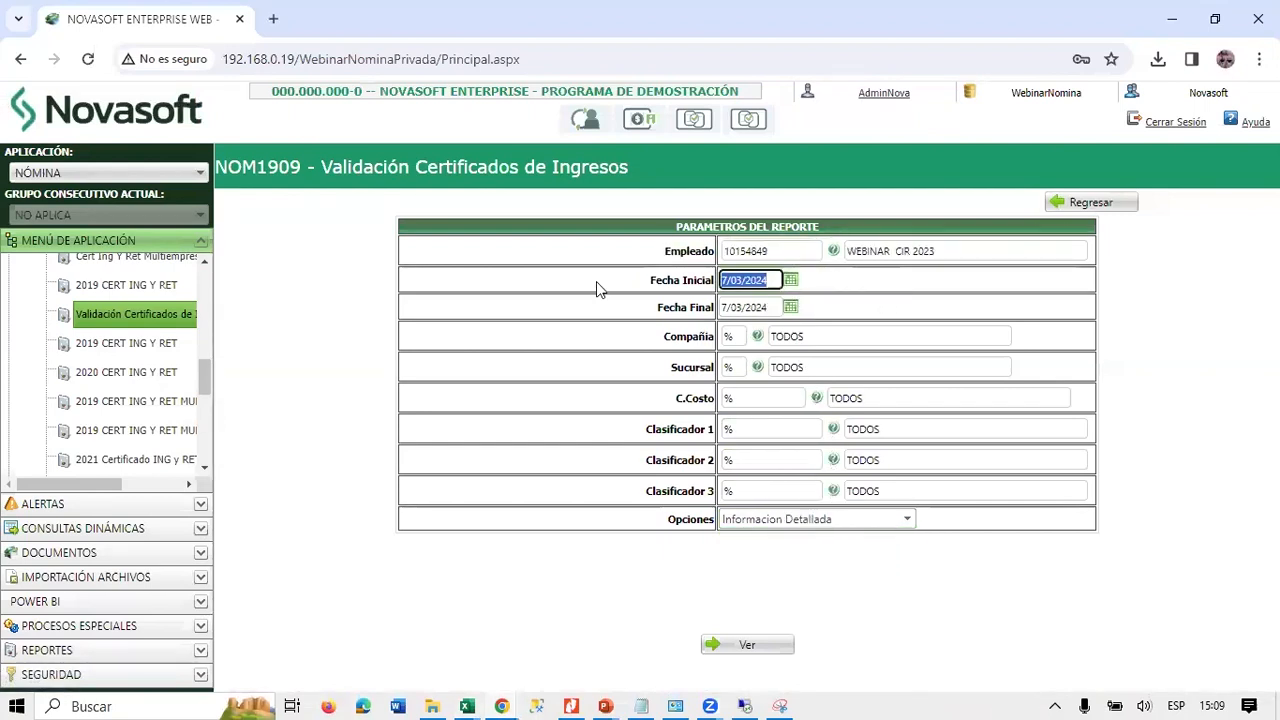
type("1/01/")
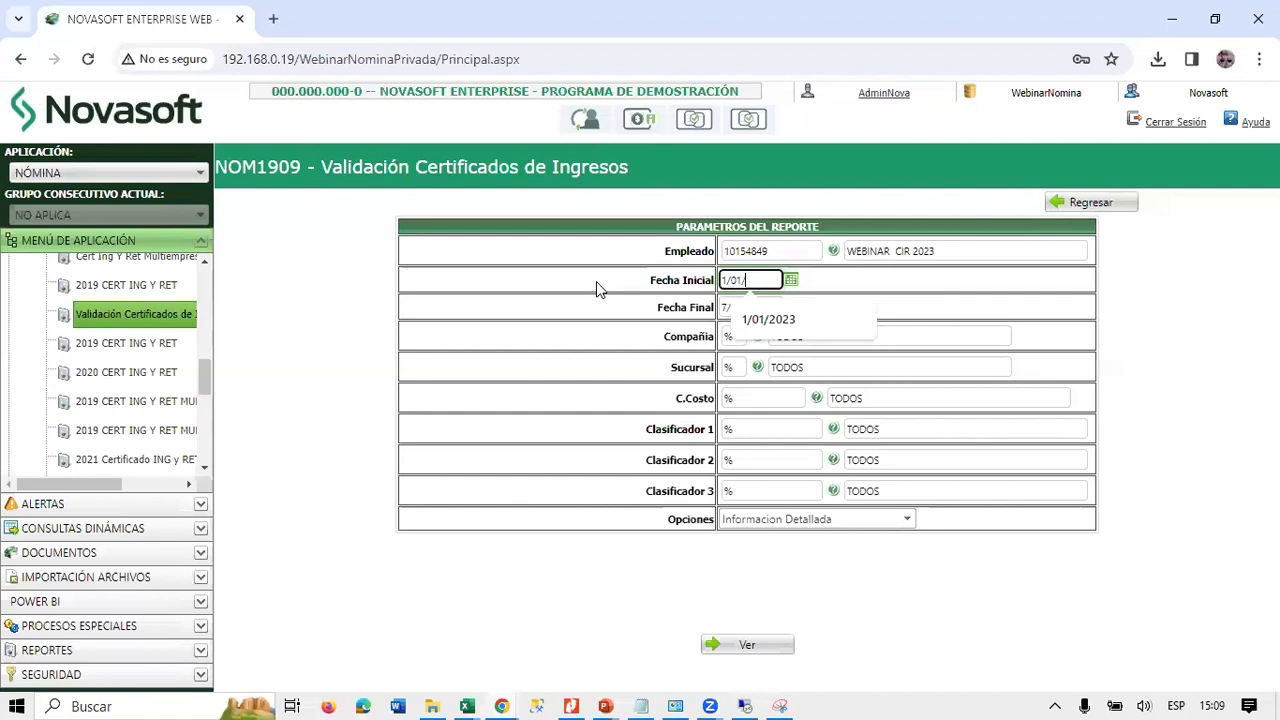
type("2023")
key("Tab")
type("31")
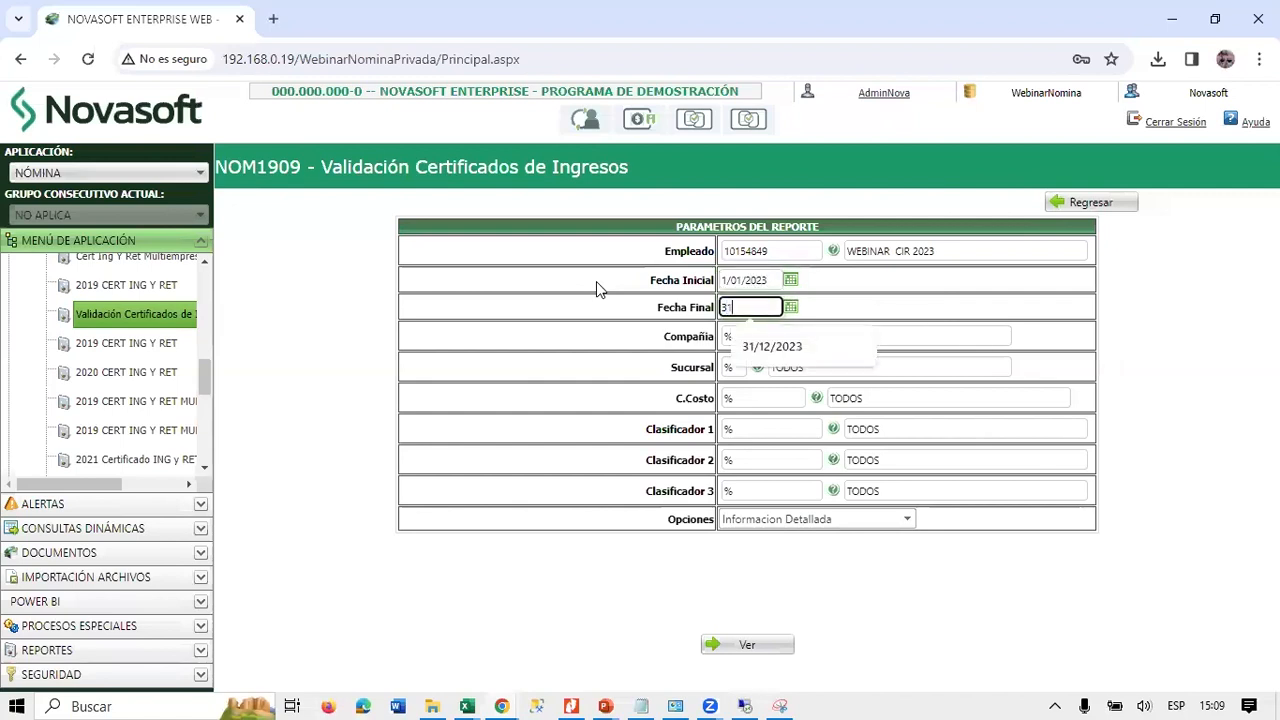
type("/12/2023")
key("Tab")
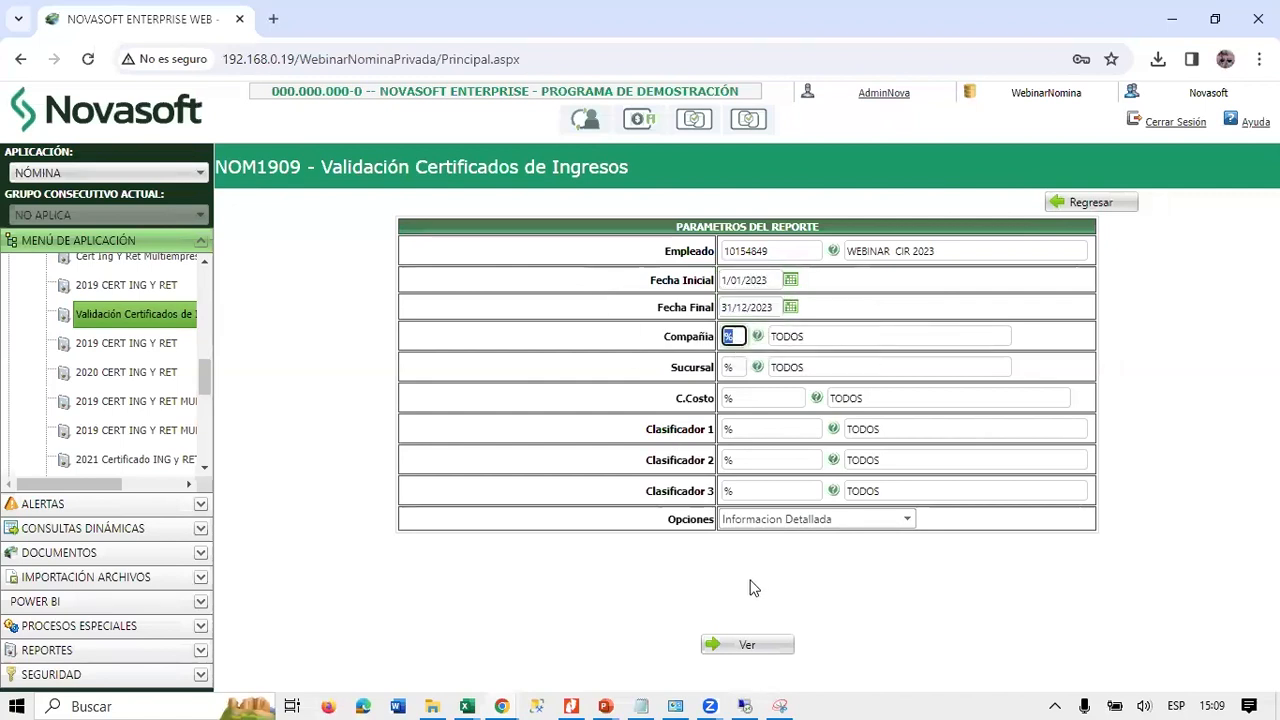
Run the report, export it to Excel and open NOM1909 (1).xlsx.
left_click(748, 647)
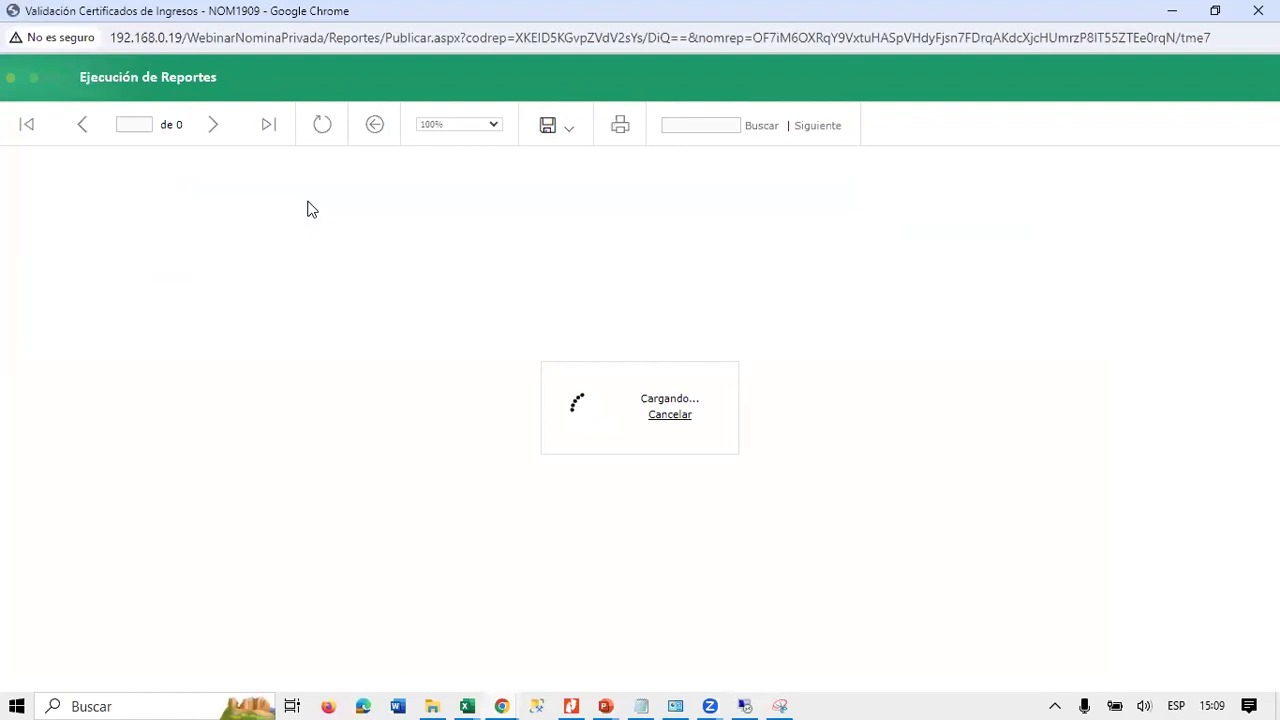
left_click(556, 125)
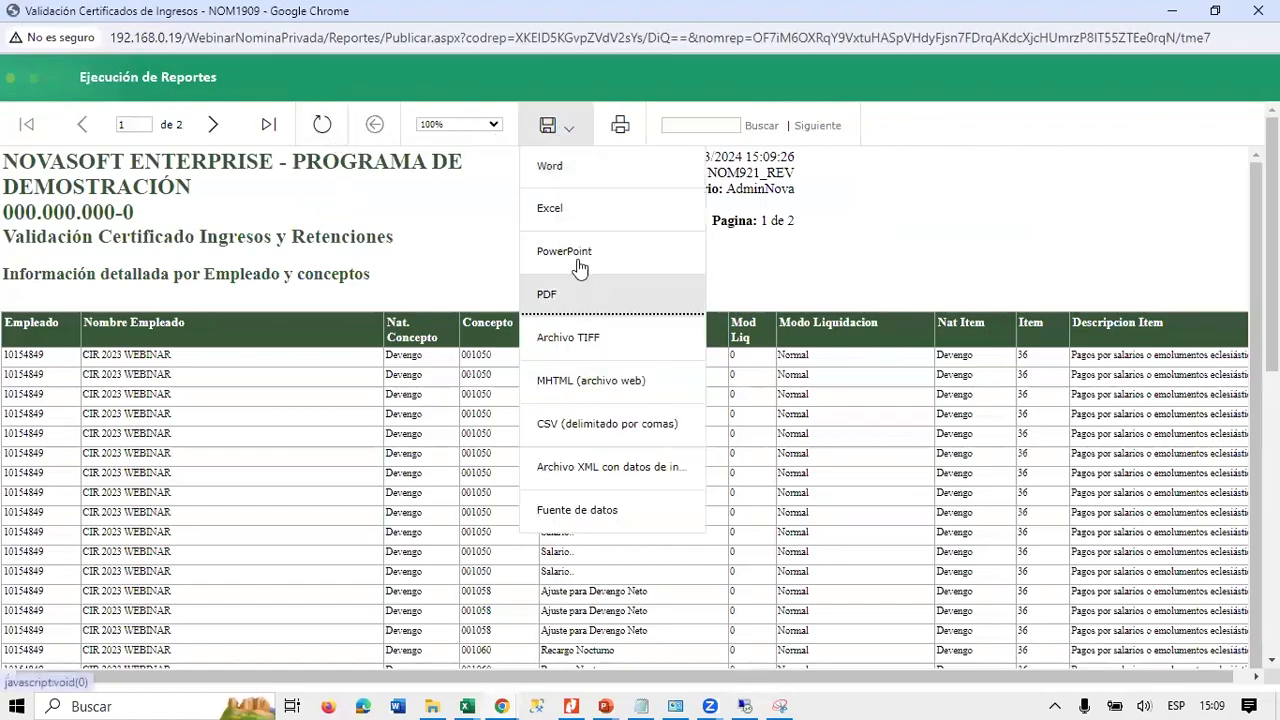
left_click(562, 210)
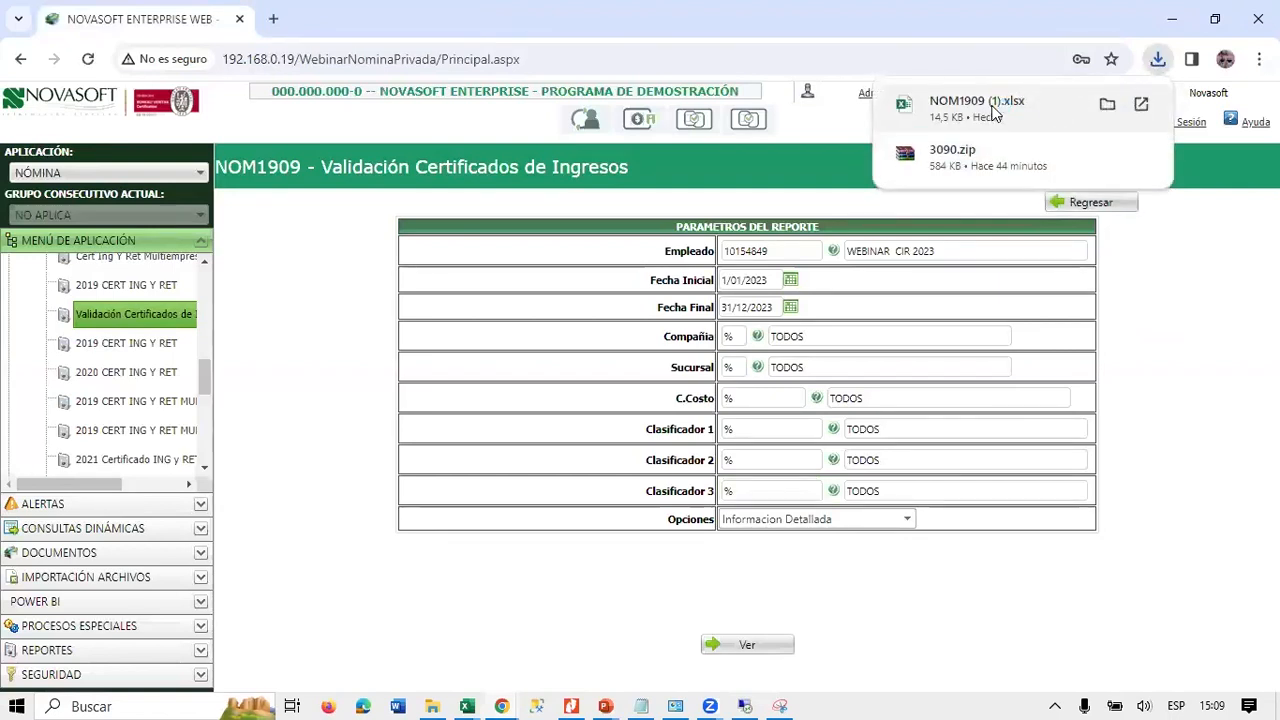
left_click(990, 112)
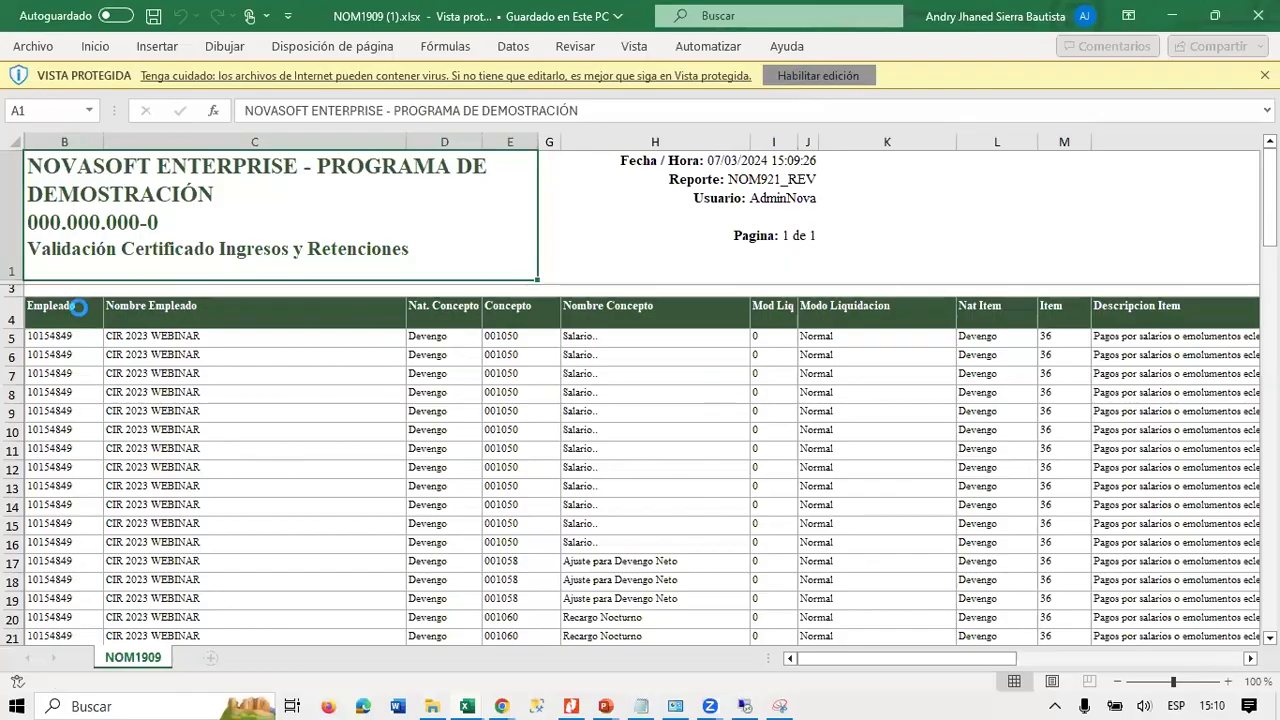
Enable editing, add AutoFilter to the header row and filter Concepto to 001058.
left_click(818, 75)
left_click(15, 380)
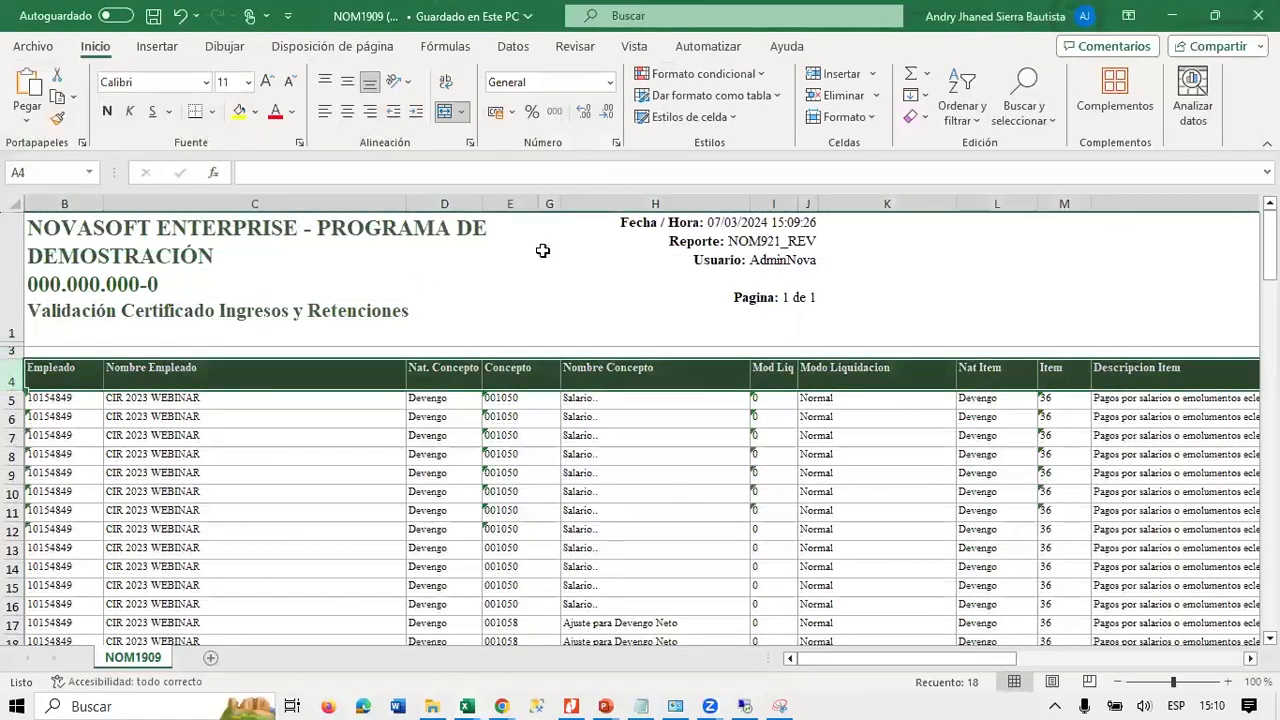
left_click(962, 110)
left_click(975, 227)
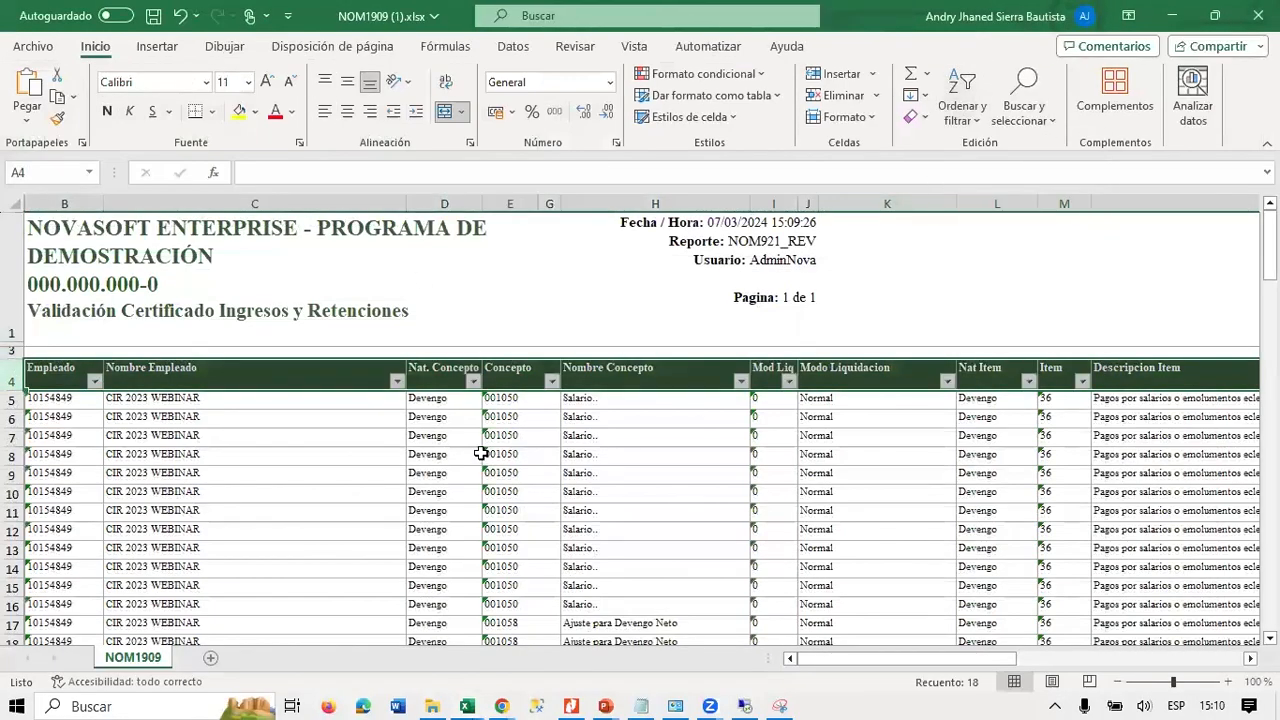
left_click(477, 452)
left_click(551, 382)
left_click(387, 470)
type("001058")
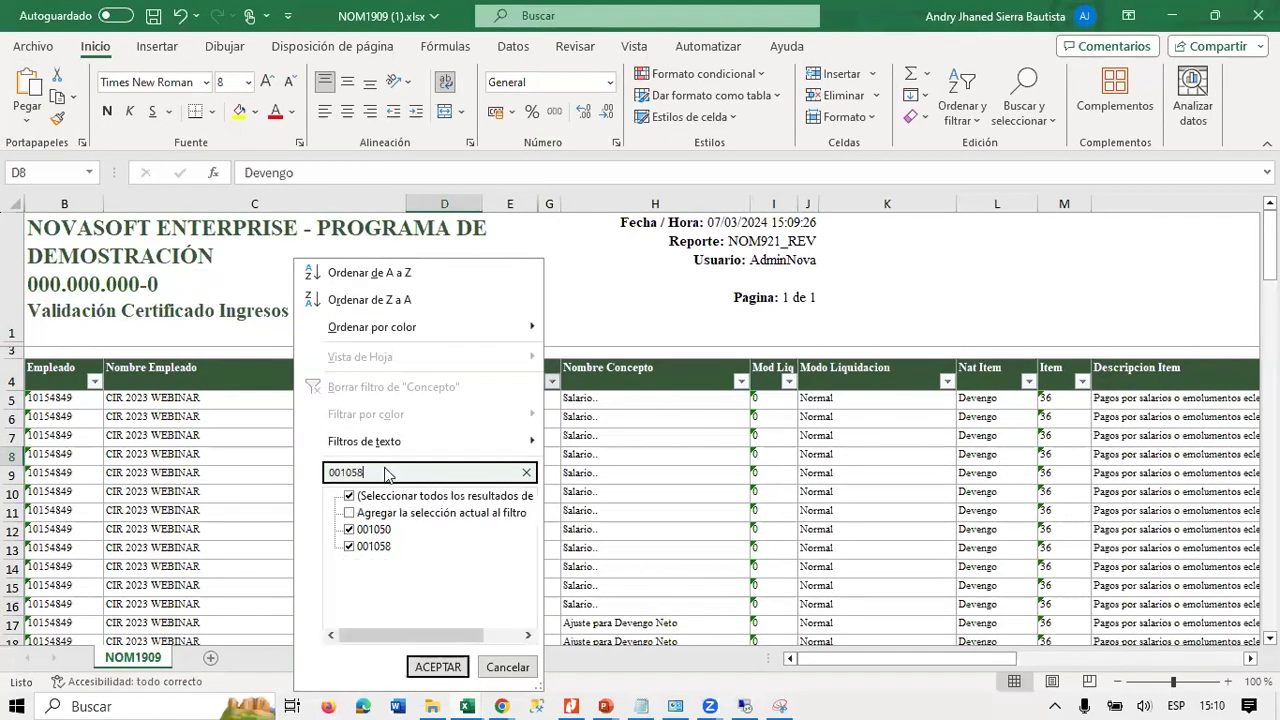
key("Return")
left_click(563, 414)
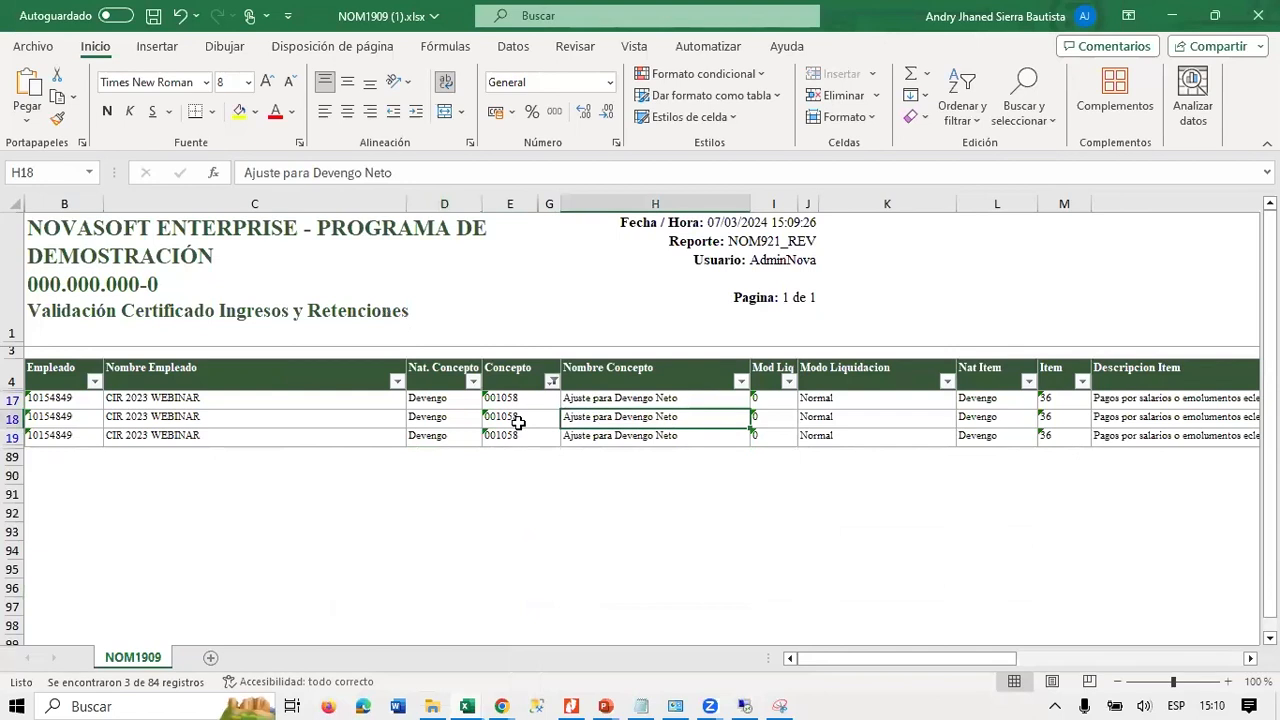
Filter Concepto to 100029, review row 47's Bonificacion Salarial, then close without saving.
left_click(551, 382)
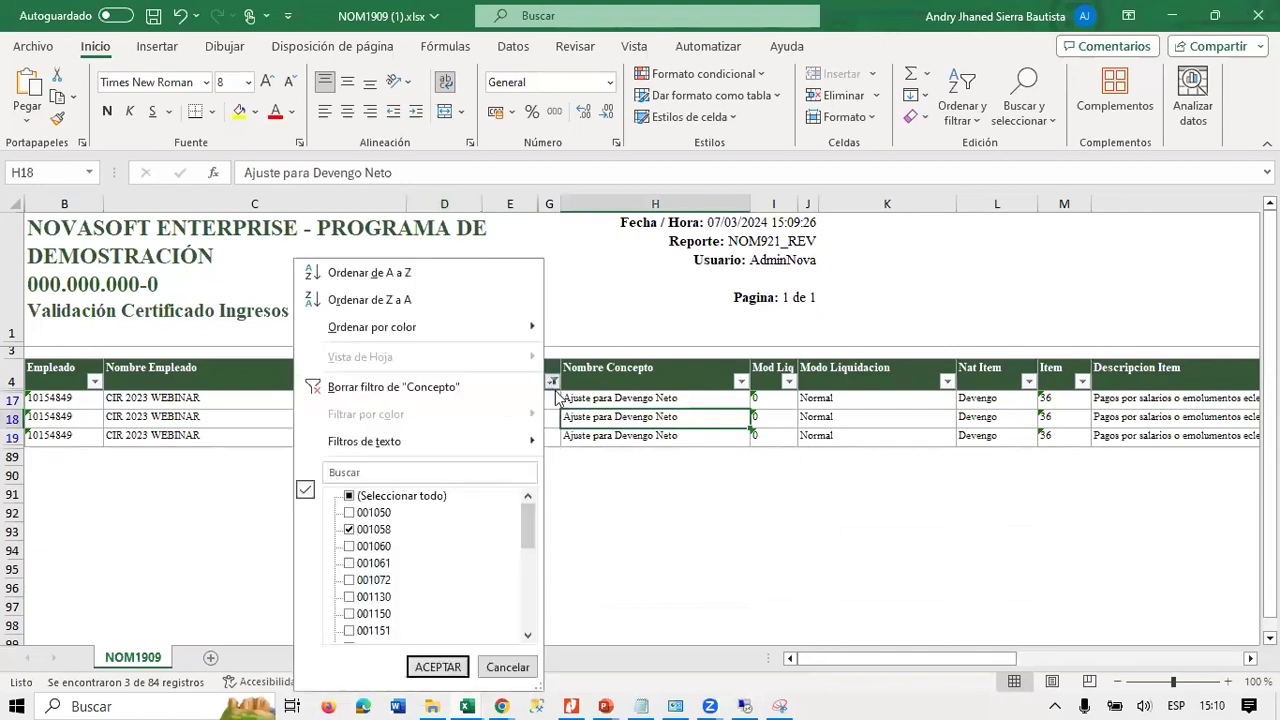
left_click(386, 470)
type("100029")
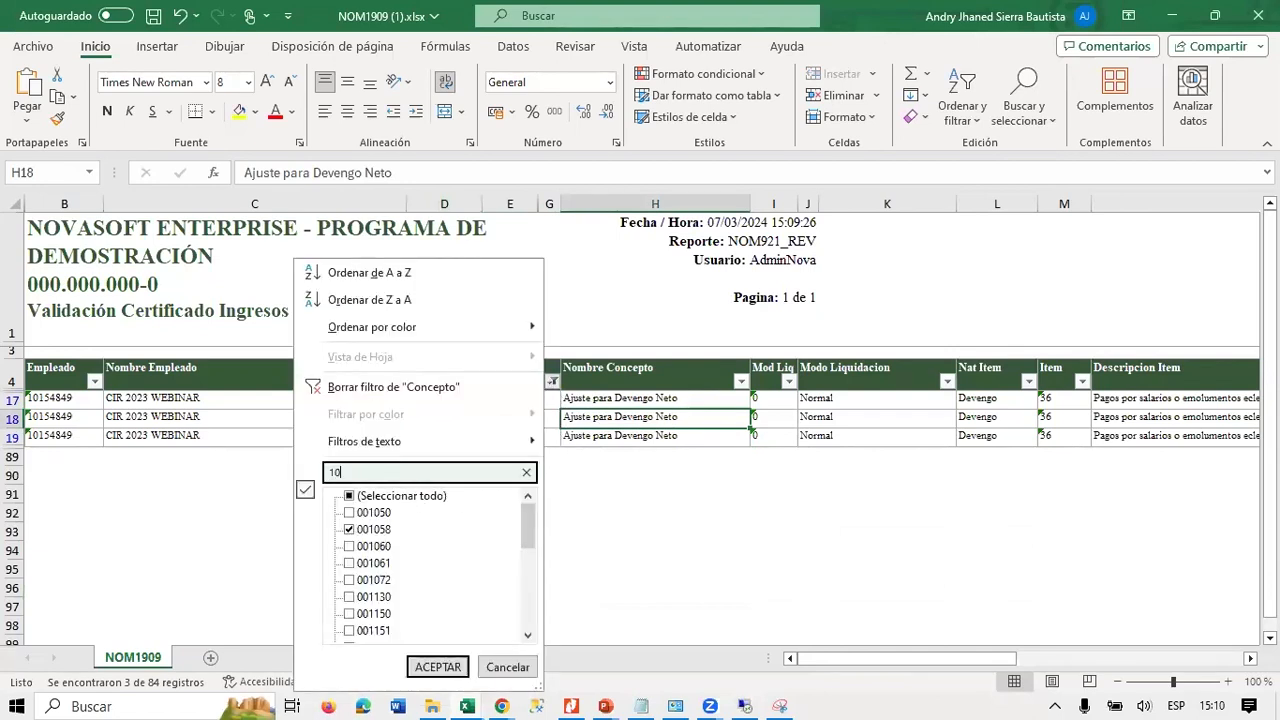
key("Return")
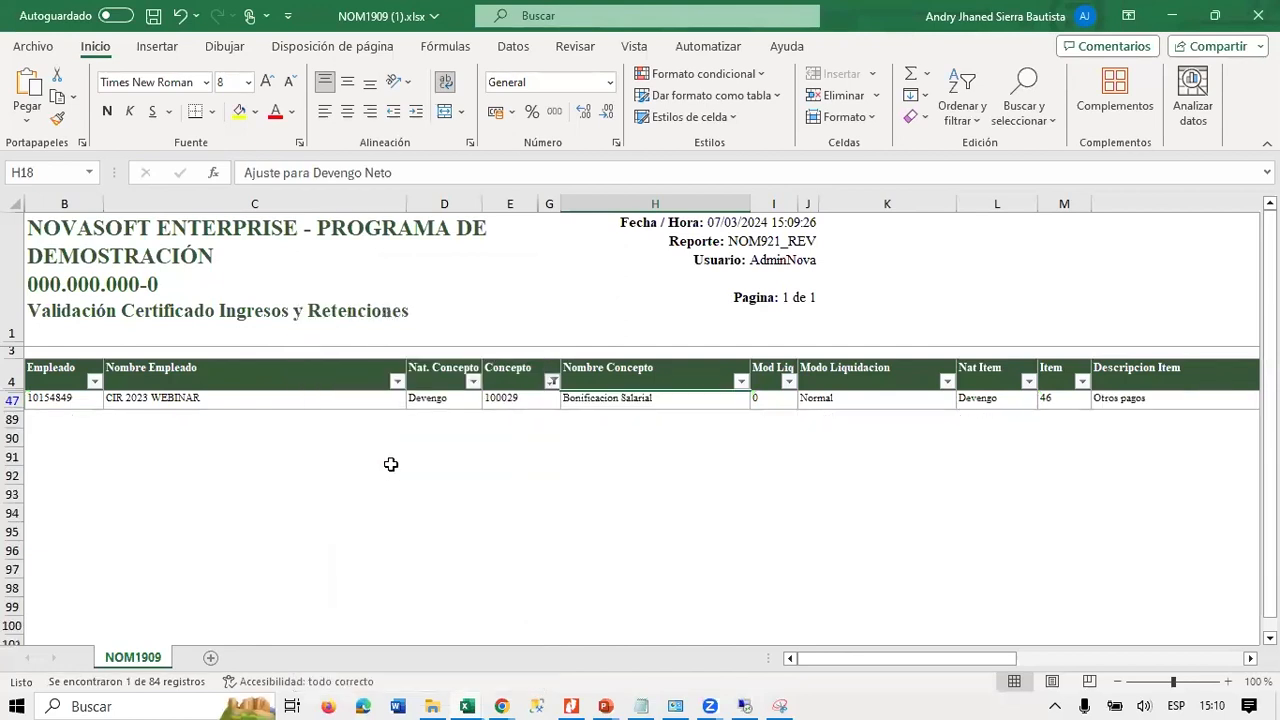
left_click(521, 402)
key("Right")
key("Right")
key("Right")
key("Right")
key("Right")
key("Right")
key("Right")
key("Right")
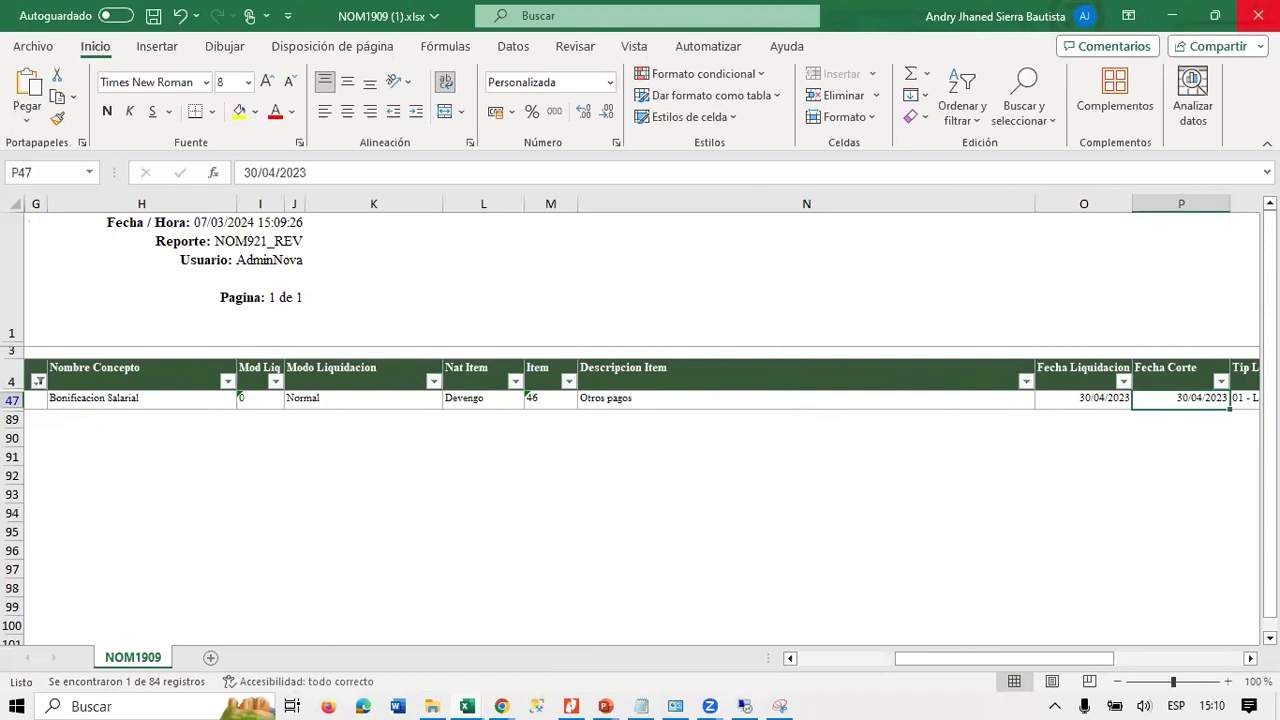
left_click(1258, 15)
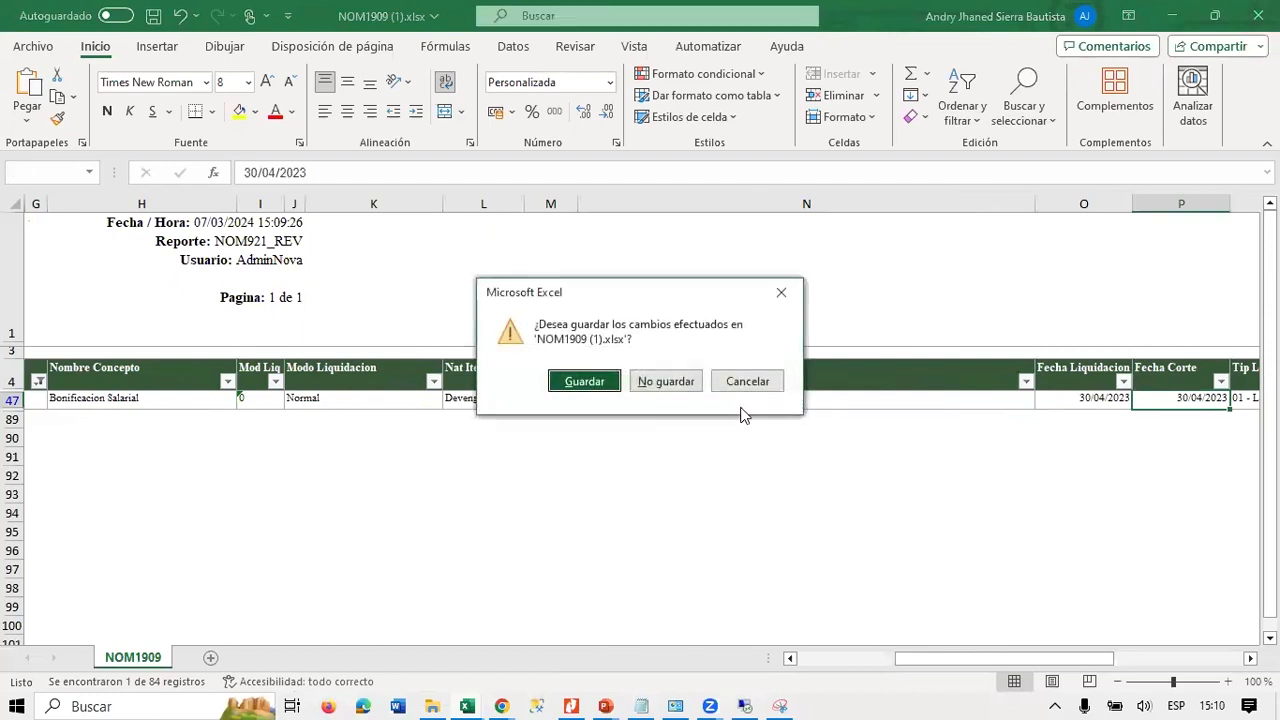
left_click(668, 380)
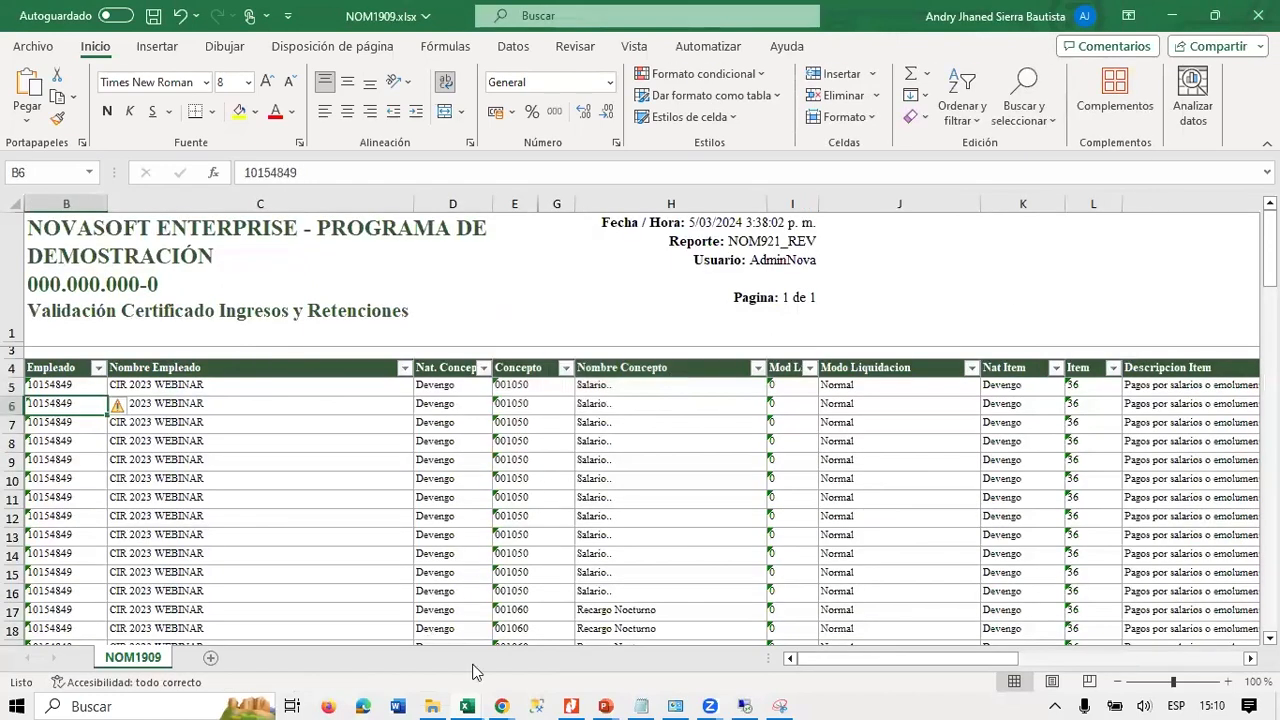
In NOM504.xlsx, check AL25's formula and confirm AL35's 615.140,00 equals AJ35+AJ36.
left_click(468, 699)
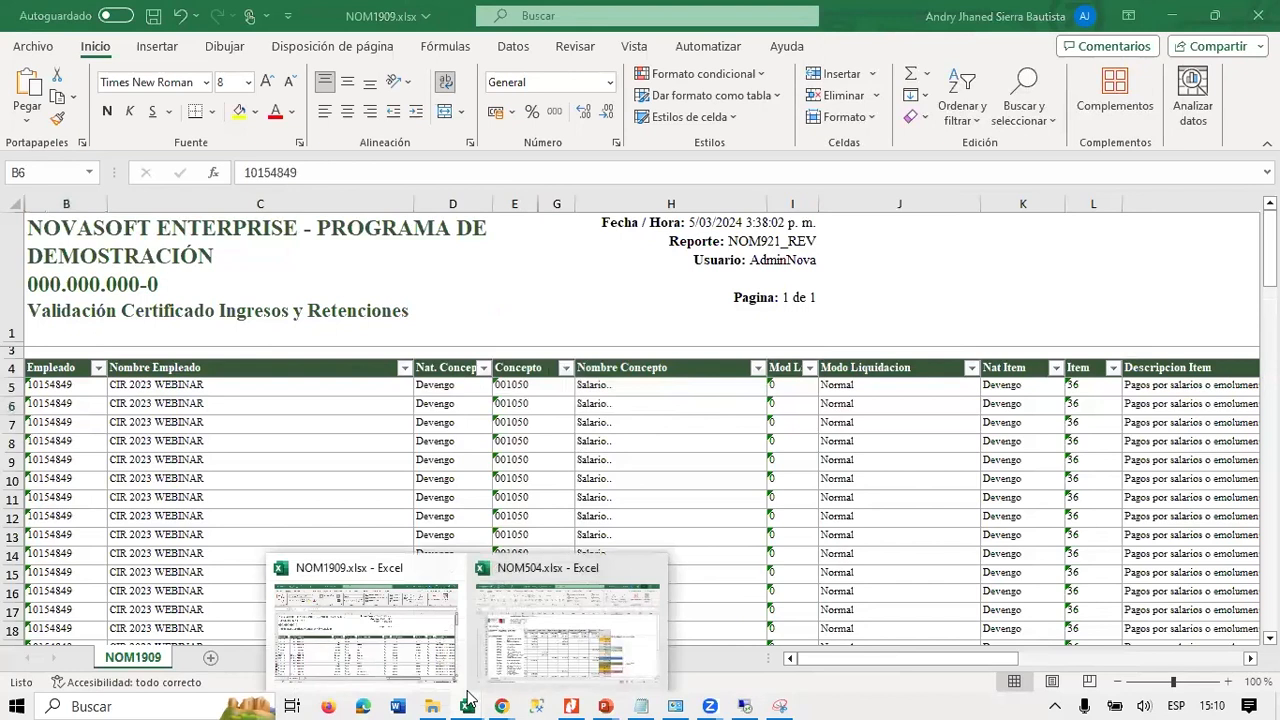
left_click(529, 643)
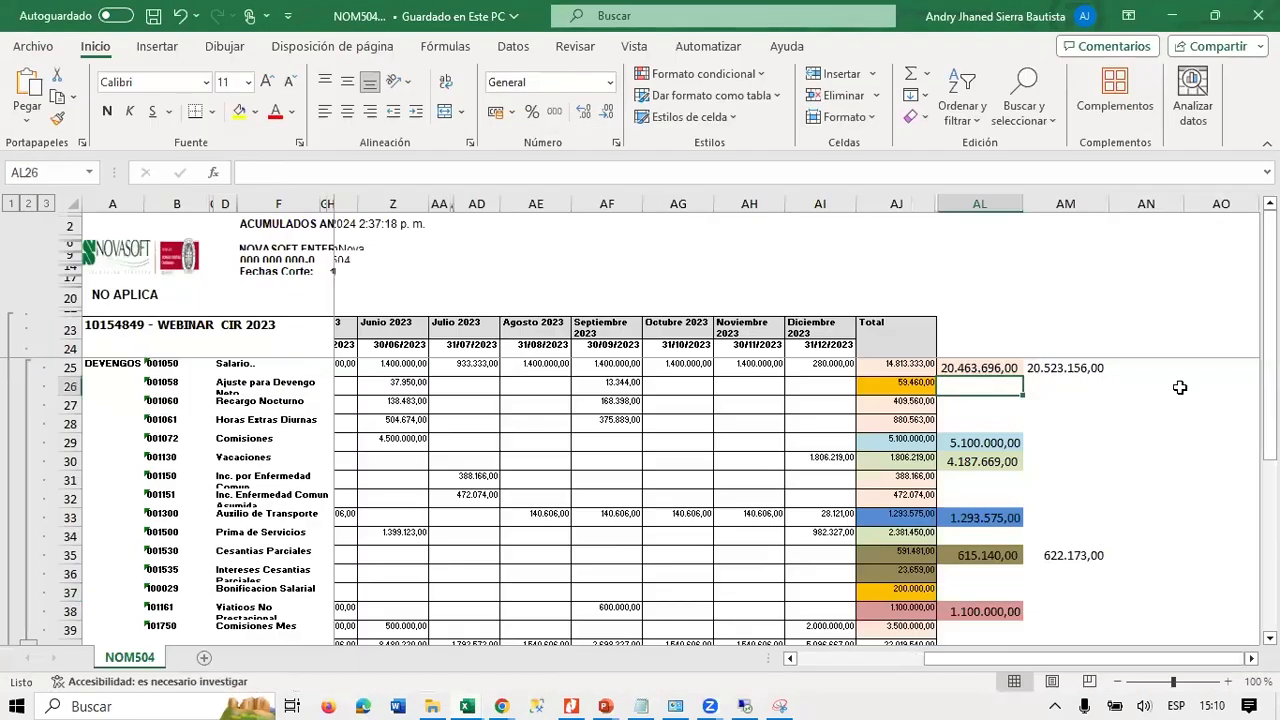
key("Up")
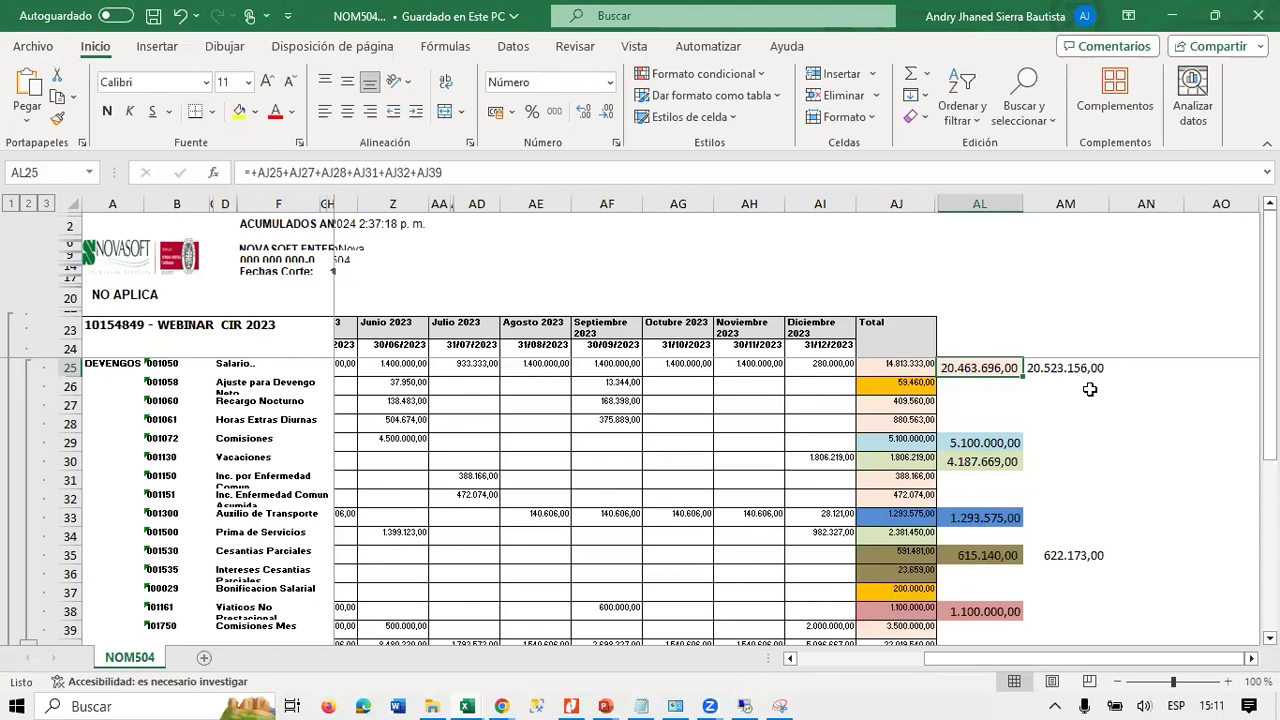
scroll(1086, 386, "down", 2)
left_click(985, 442)
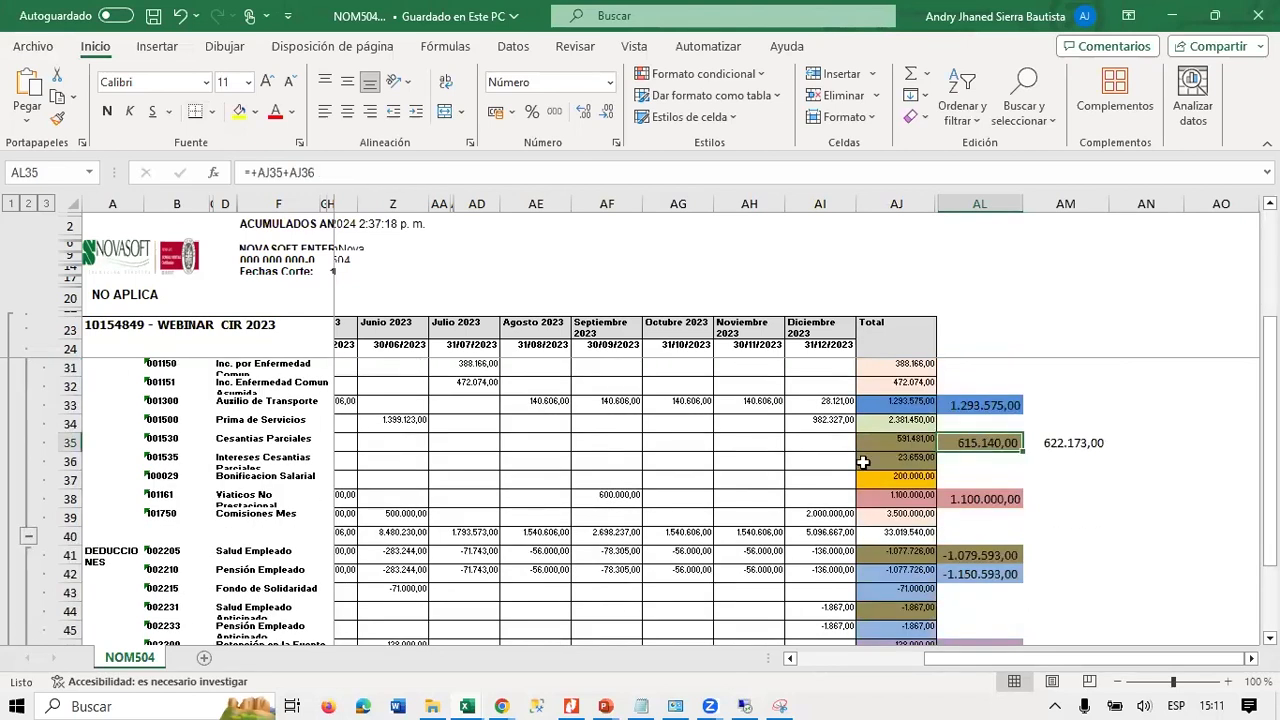
left_click_drag(903, 440, 906, 457)
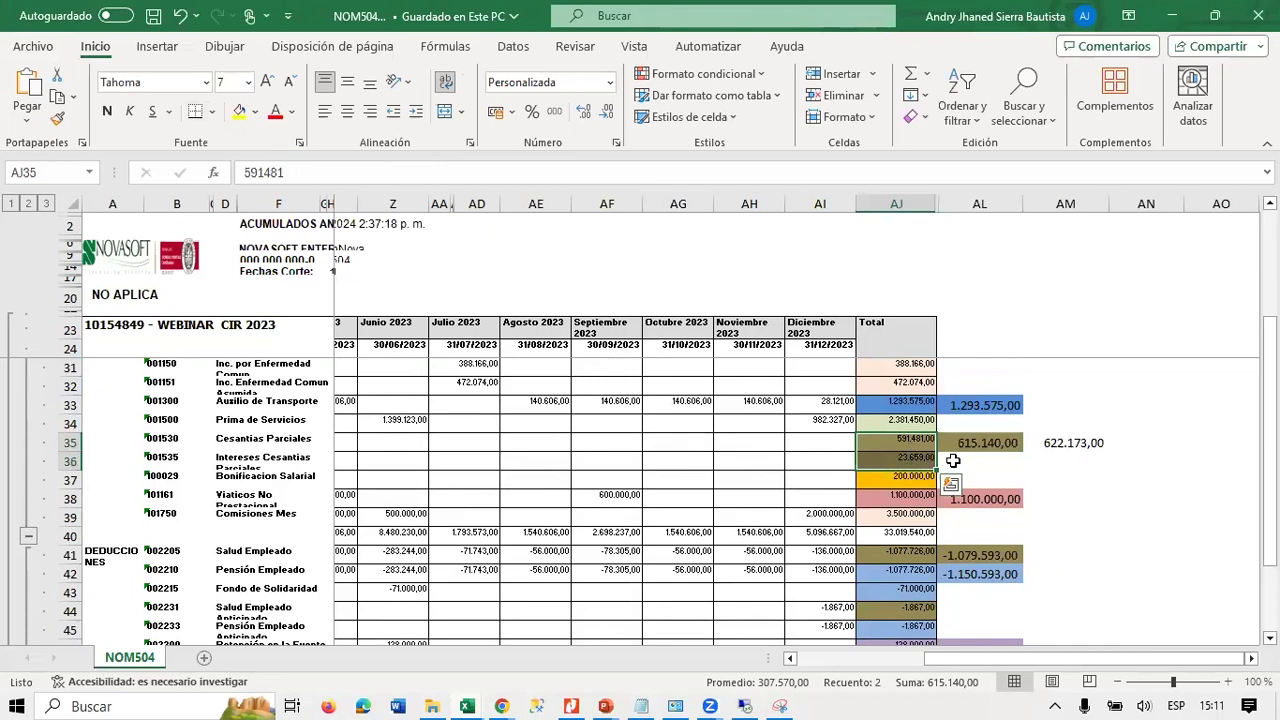
left_click(982, 442)
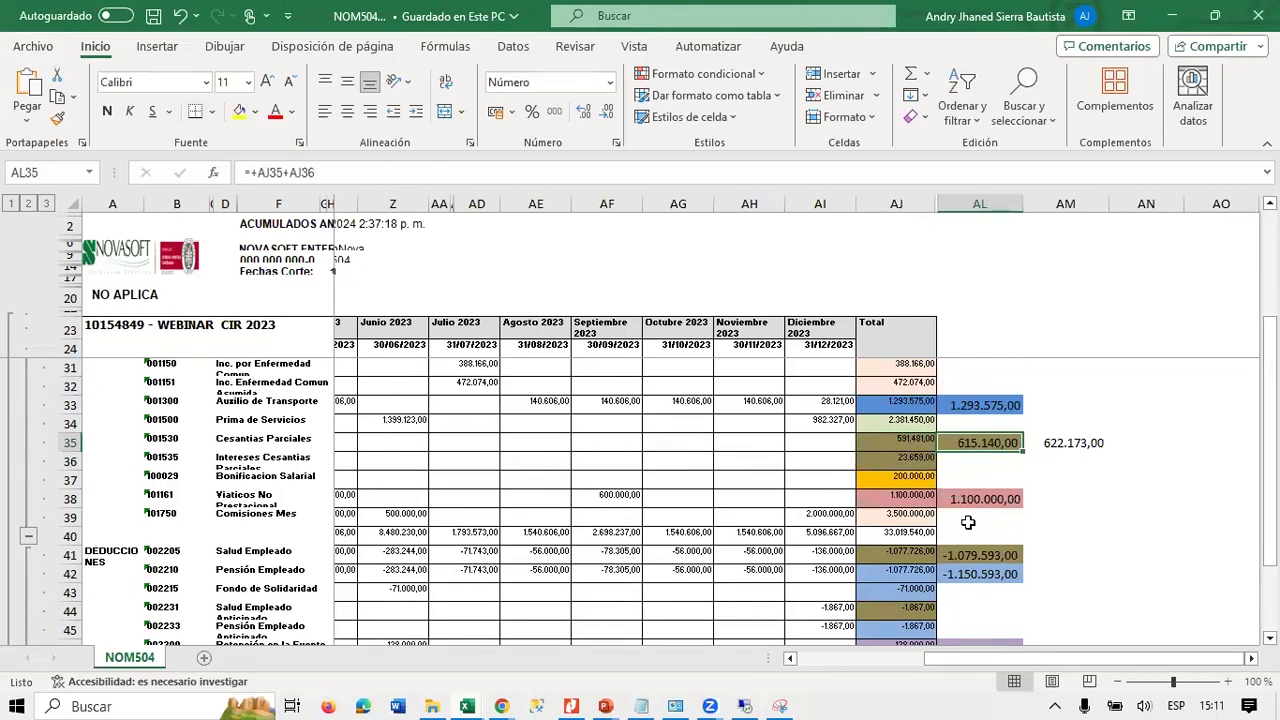
mouse_move(604, 700)
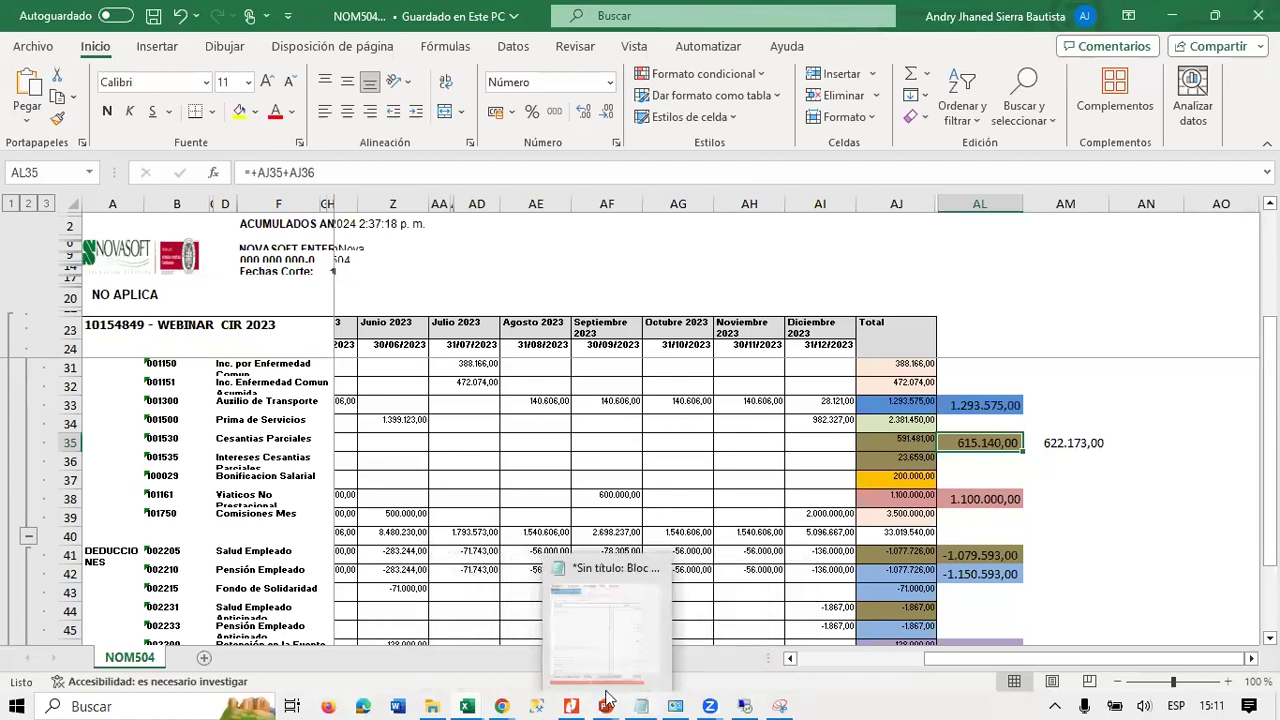
left_click(606, 700)
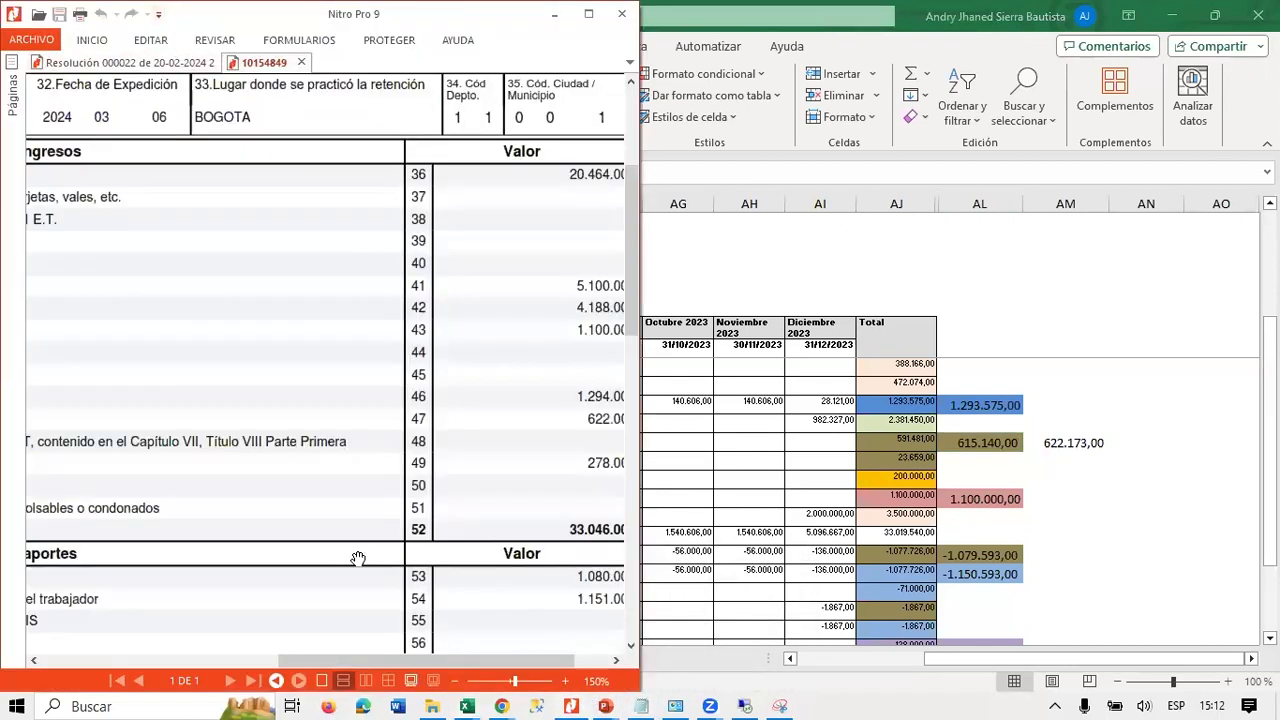
Bring up the income certificate in Nitro Pro and maximize it to read all values.
scroll(217, 654, "left", 1)
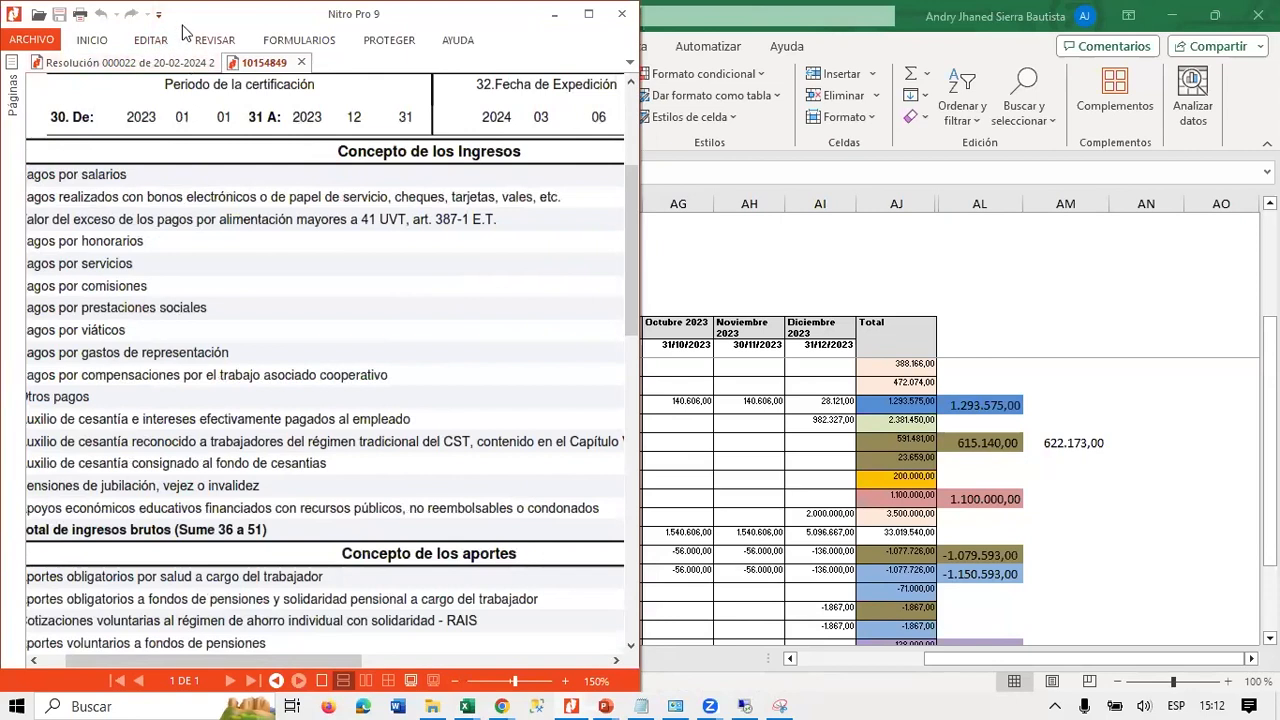
key("alt+Tab")
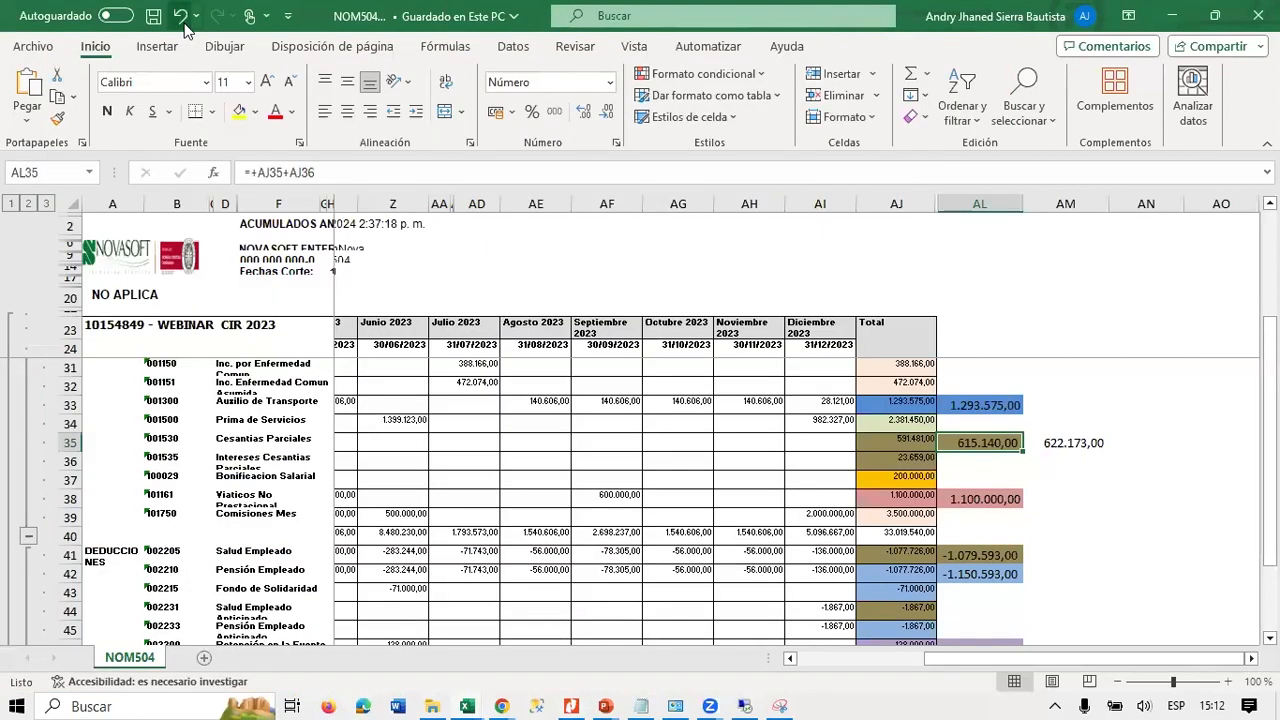
left_click(572, 704)
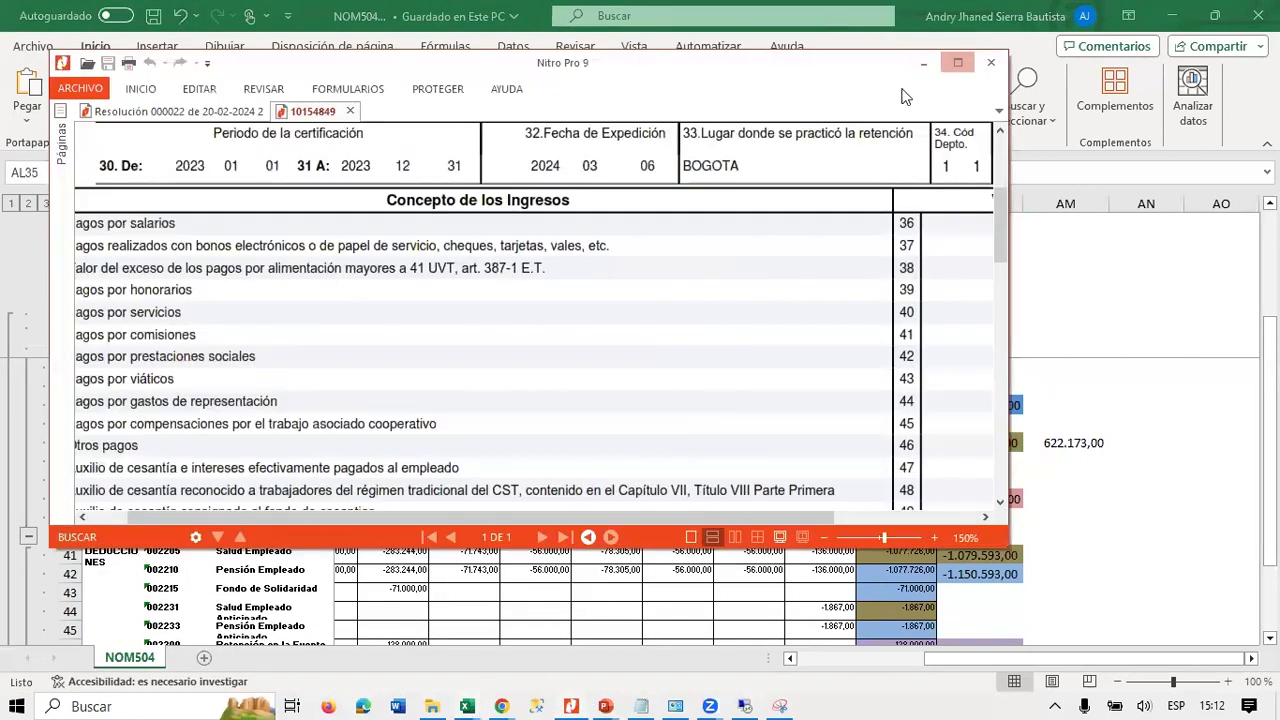
left_click(957, 62)
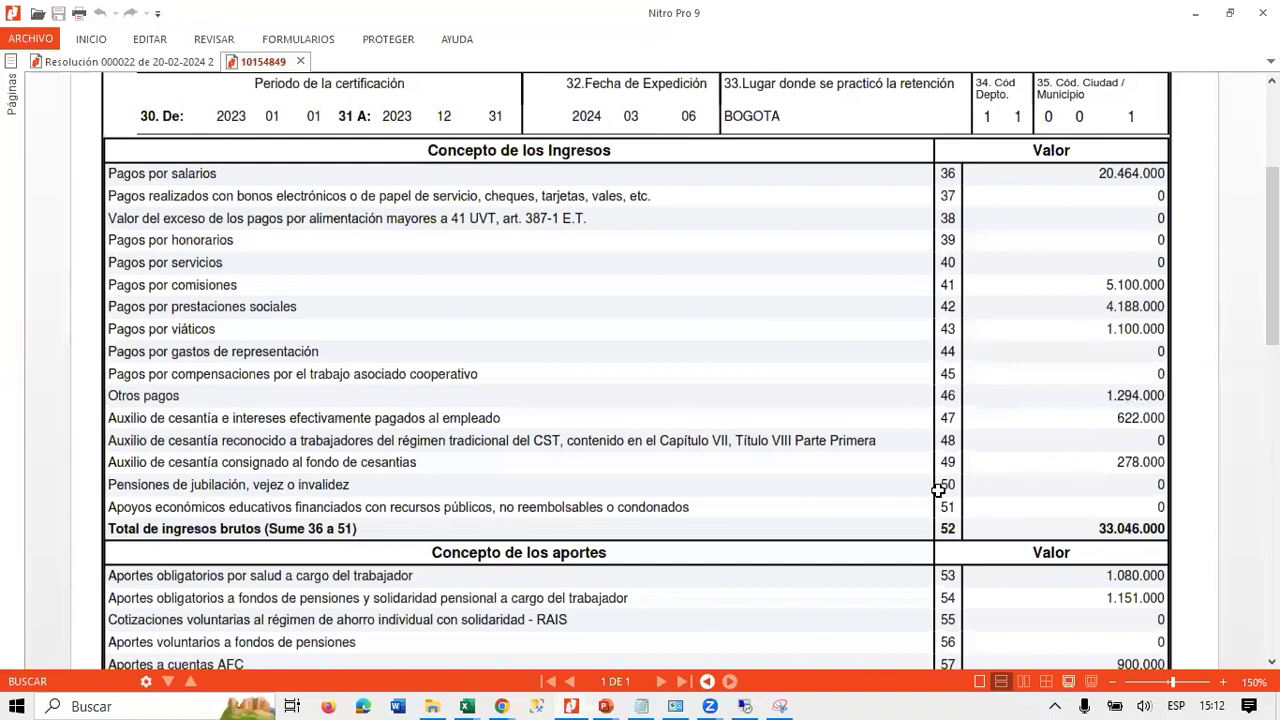
In NOM504, review AL35's formula references and the adjusted cesantías value in AM35.
key("alt+Tab")
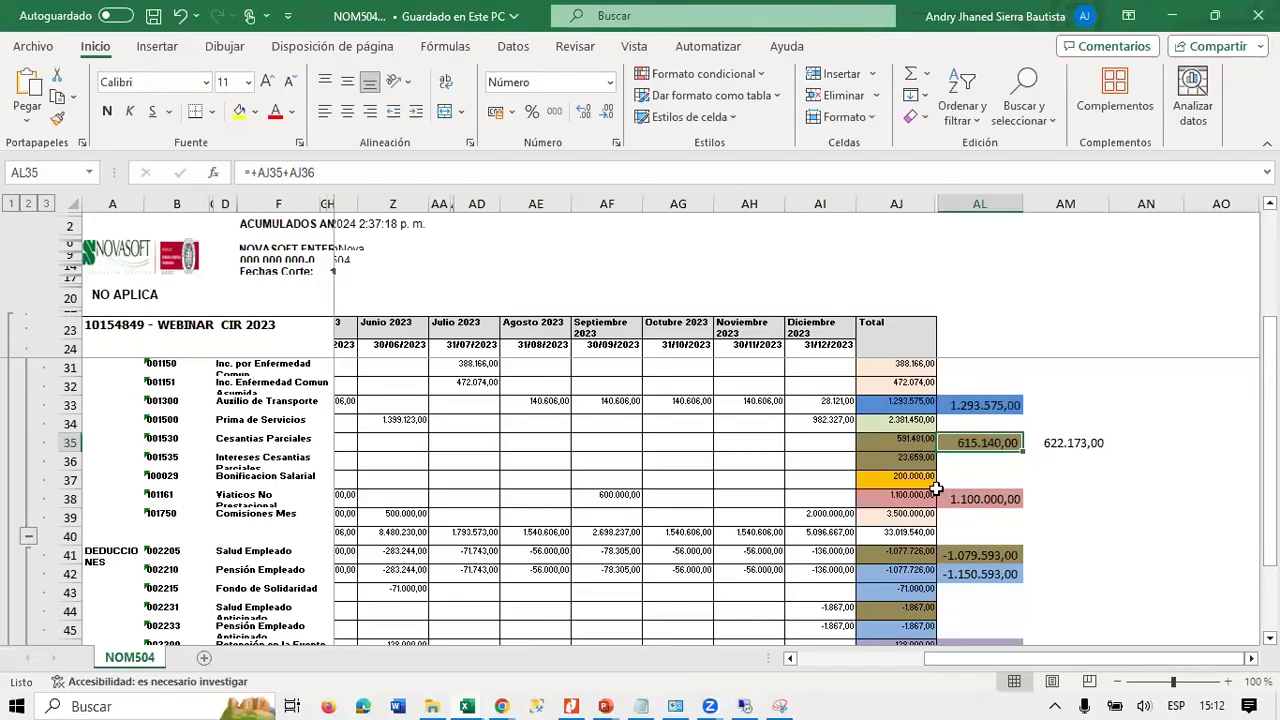
key("F2")
key("Escape")
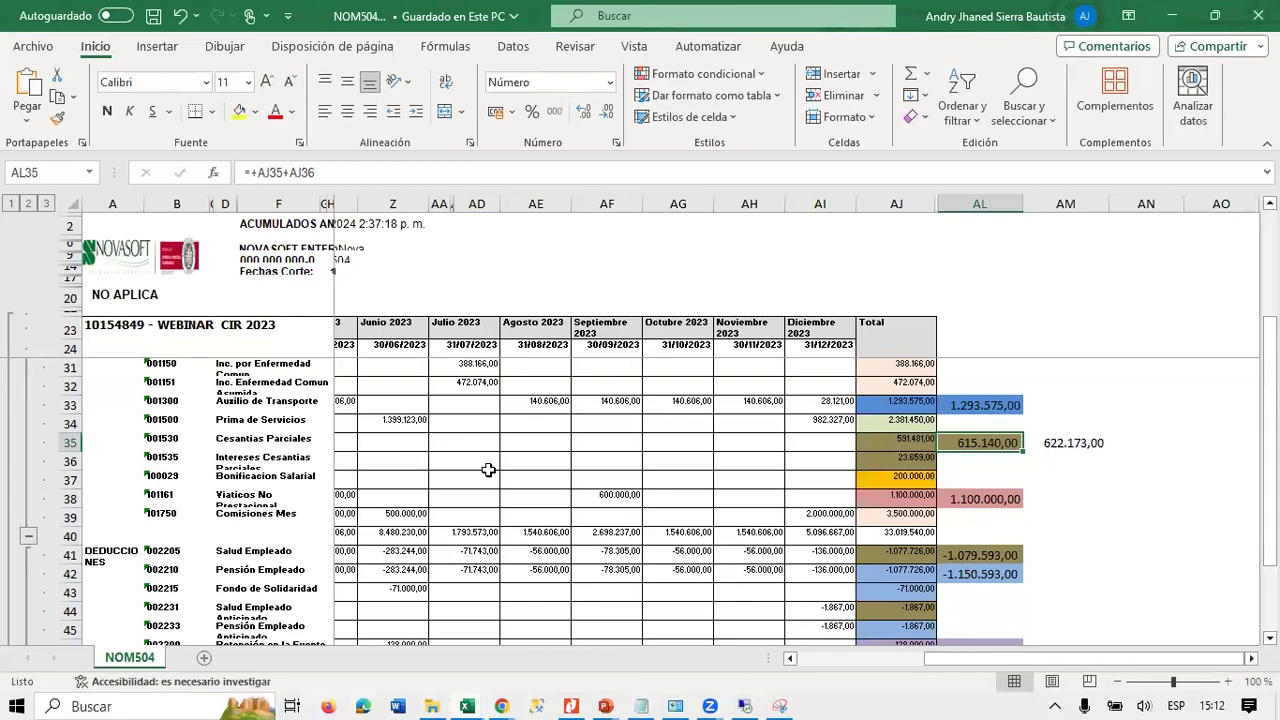
left_click_drag(238, 428, 258, 460)
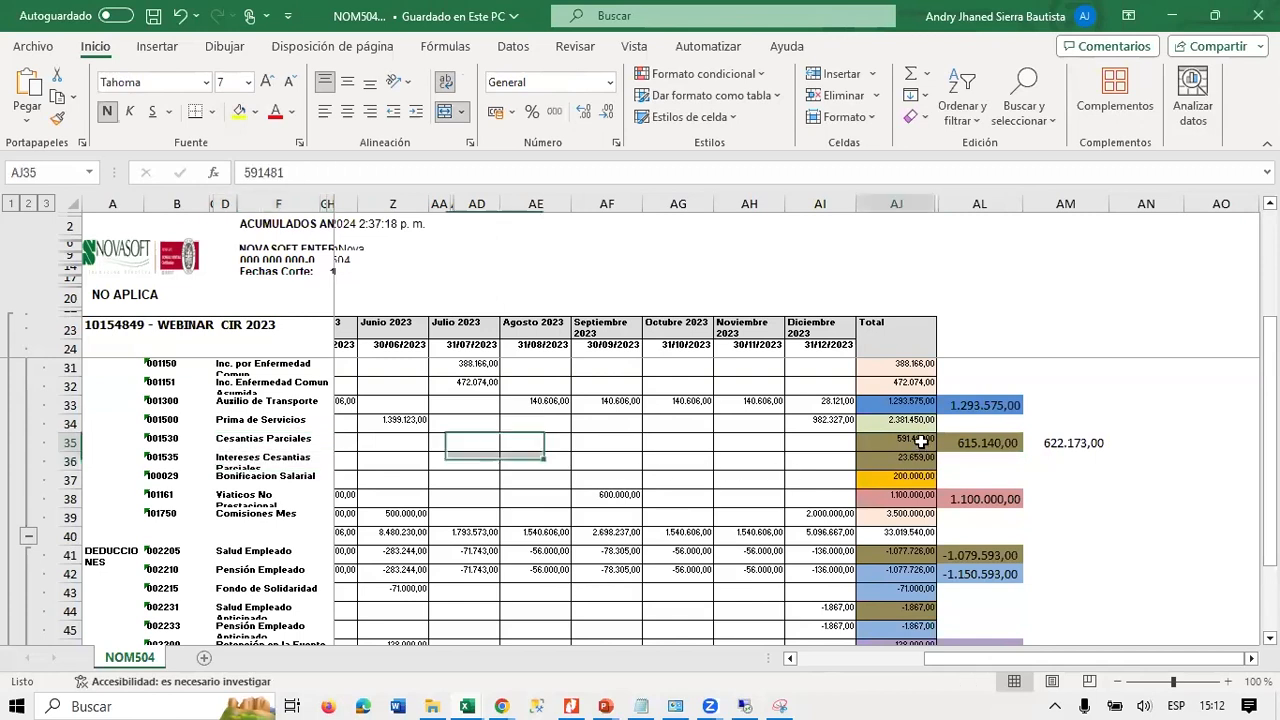
left_click(986, 443)
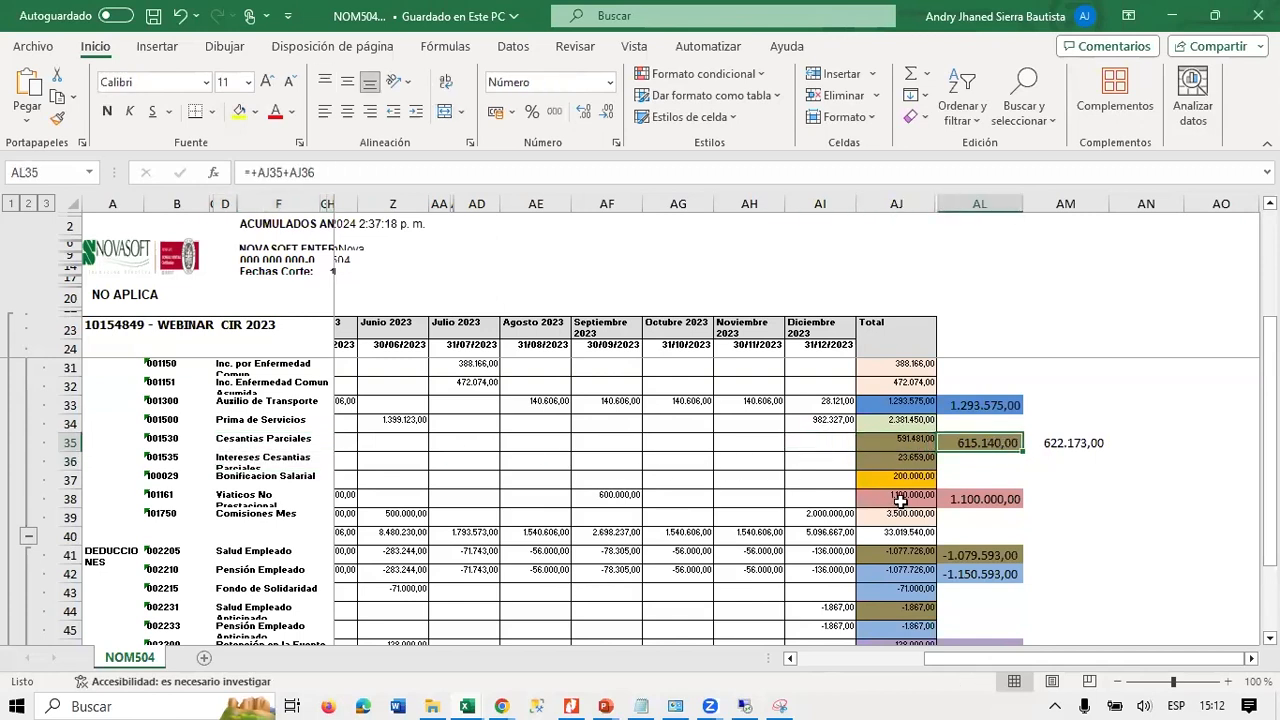
left_click(1088, 446)
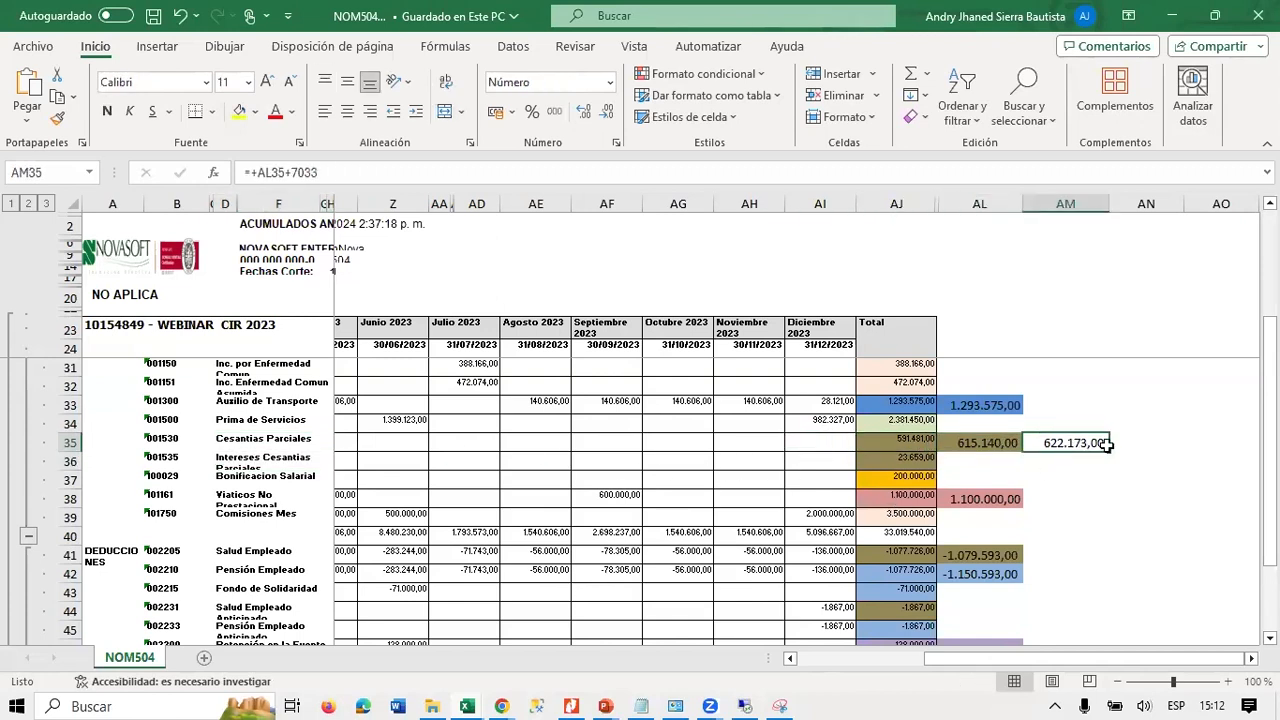
Minimize Excel and restore NOM1909.xlsx from the taskbar preview.
left_click(1174, 20)
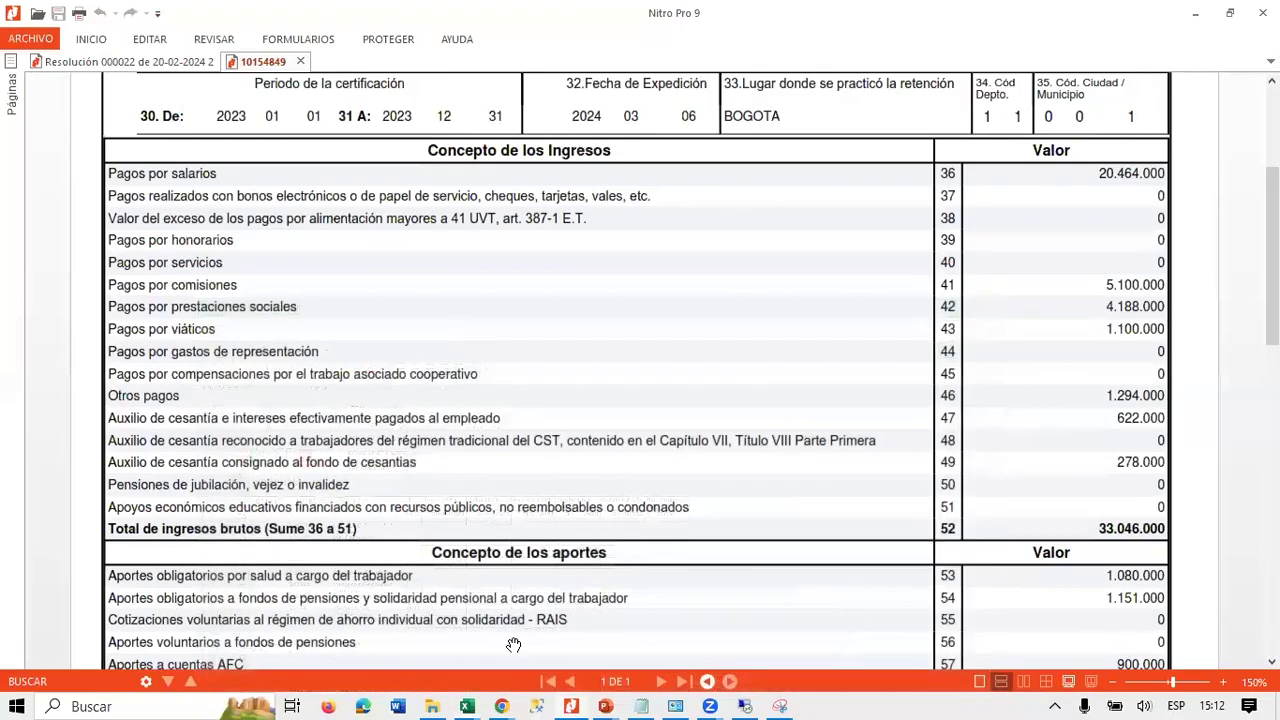
mouse_move(469, 697)
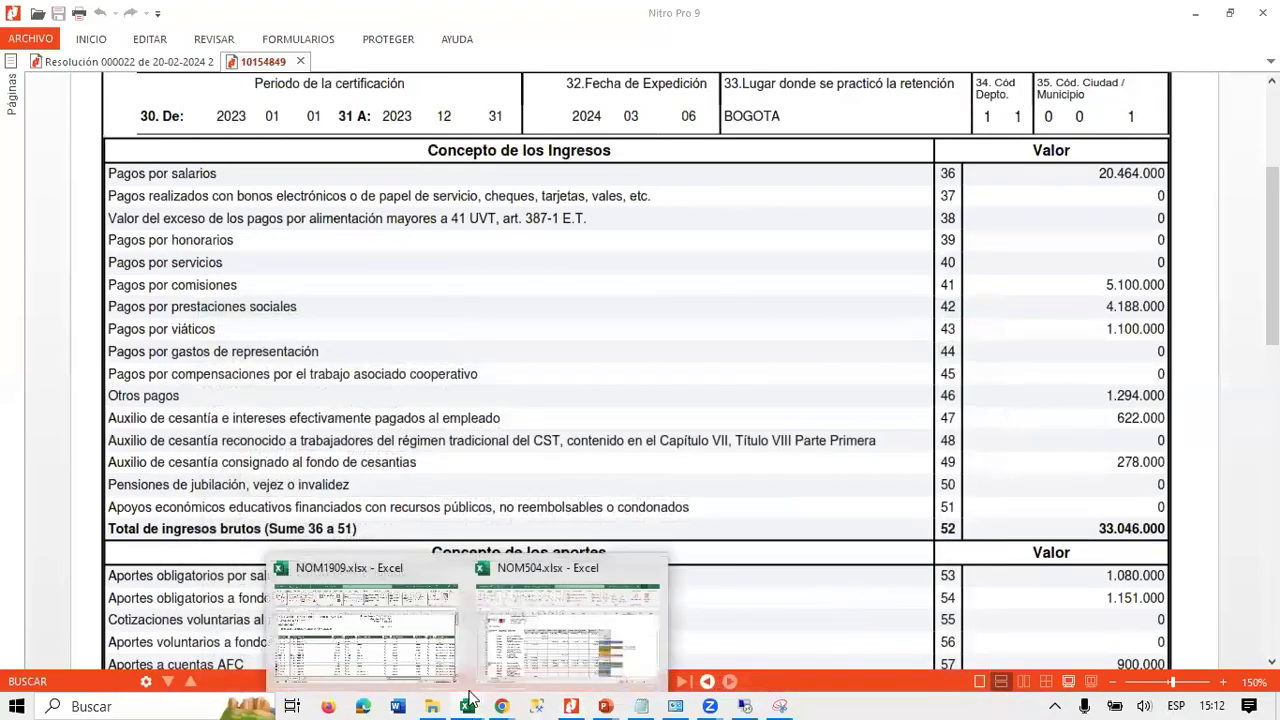
left_click(395, 600)
left_click(627, 397)
key("Right")
key("Right")
key("Right")
key("Right")
key("Right")
key("Right")
key("Right")
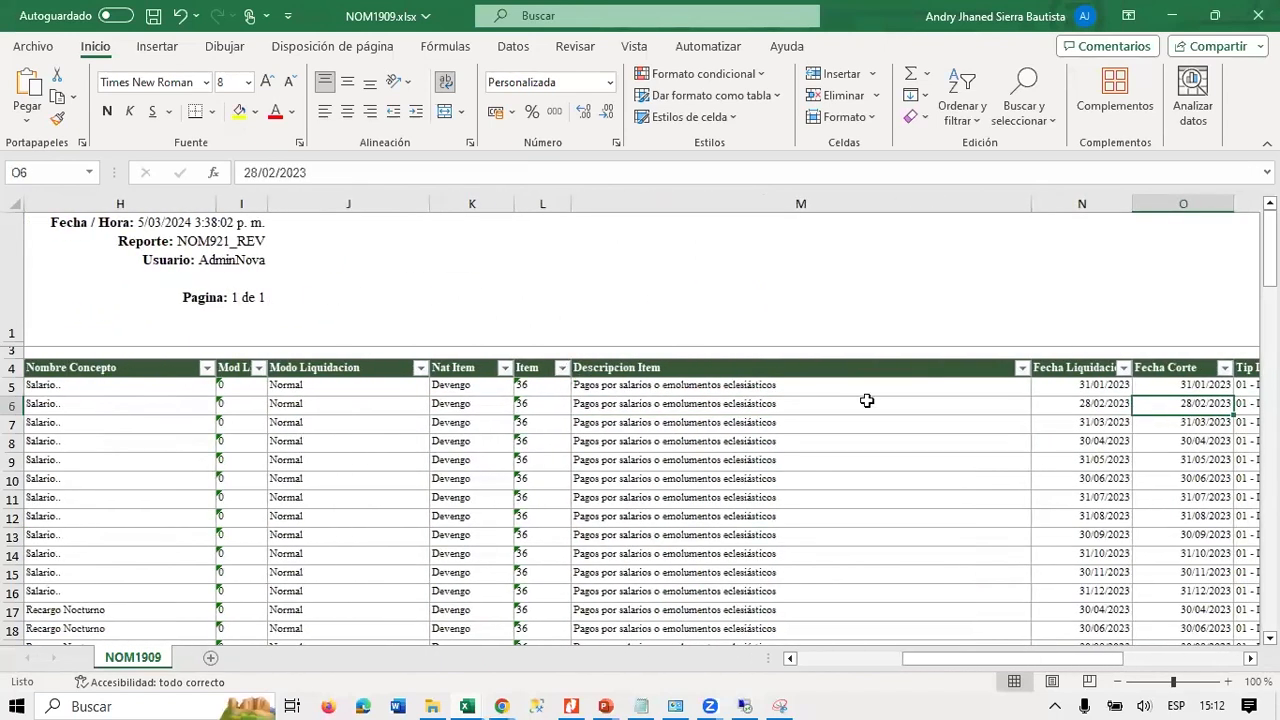
Filter Descripcion Item to only the cesantías and interest rows and review them.
left_click(1022, 367)
left_click(883, 495)
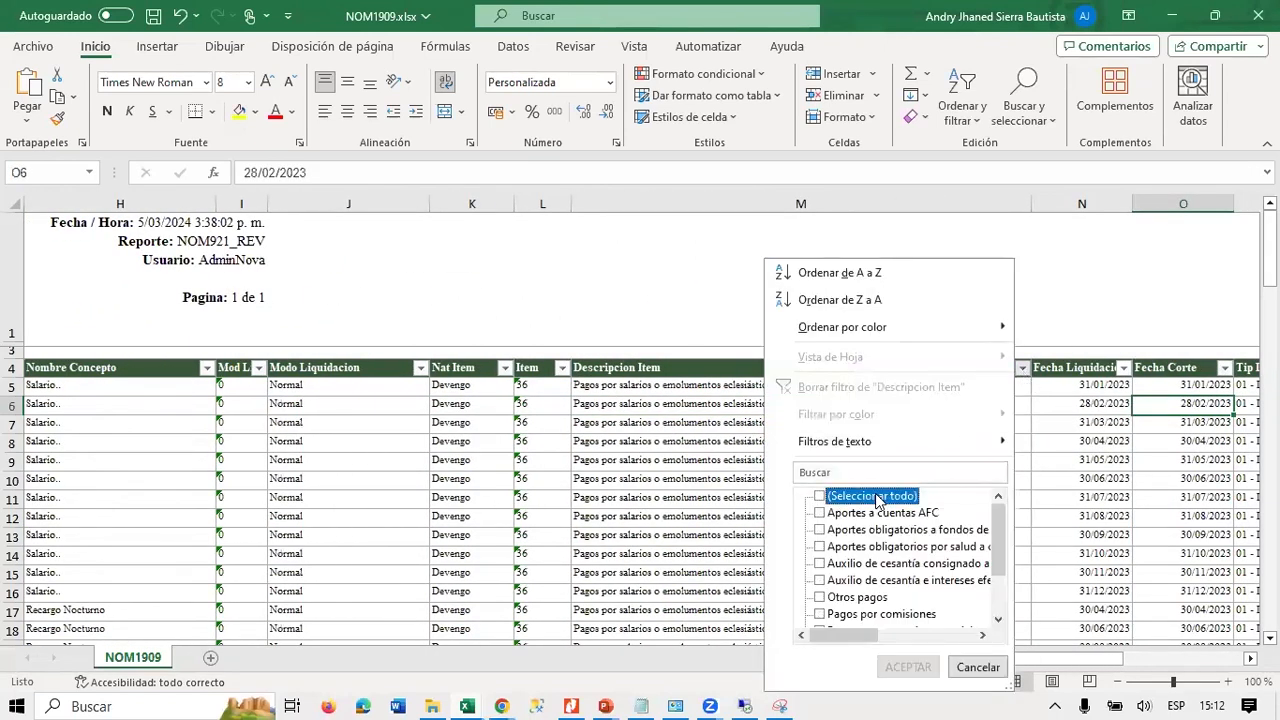
mouse_move(866, 636)
left_mouse_down()
mouse_move(905, 640)
mouse_move(853, 638)
left_mouse_up()
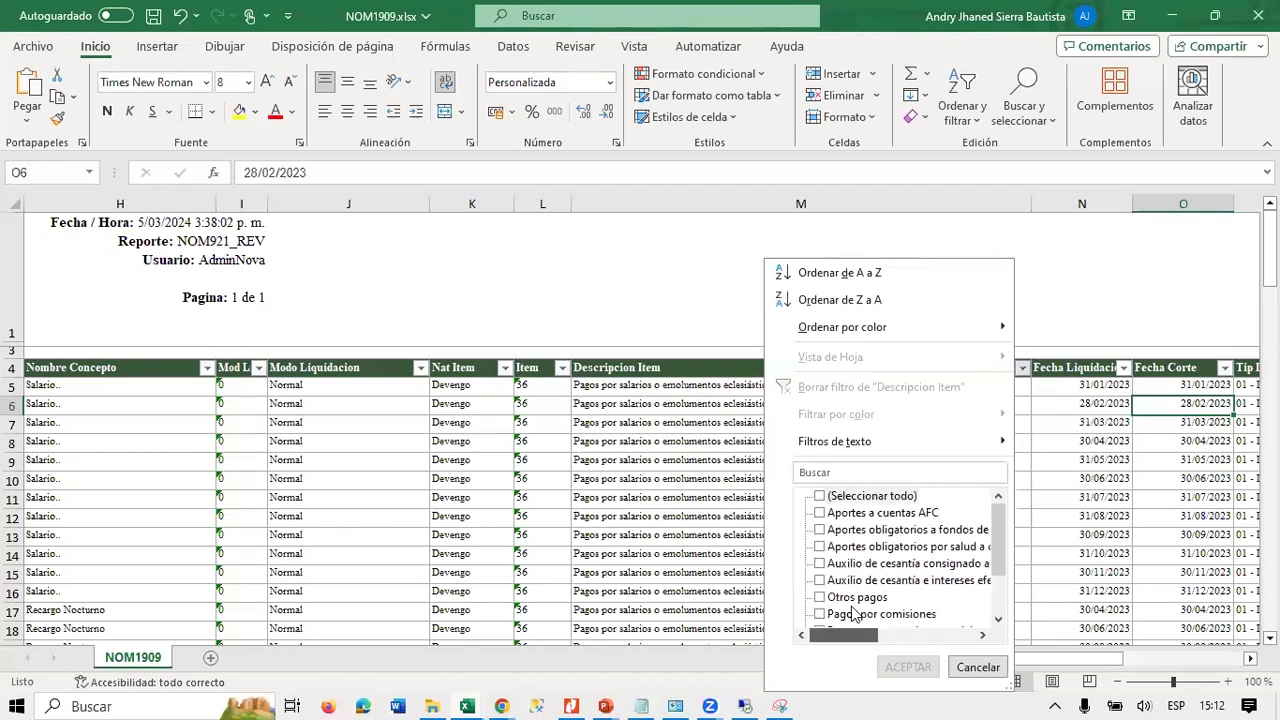
left_click(848, 580)
left_click(906, 667)
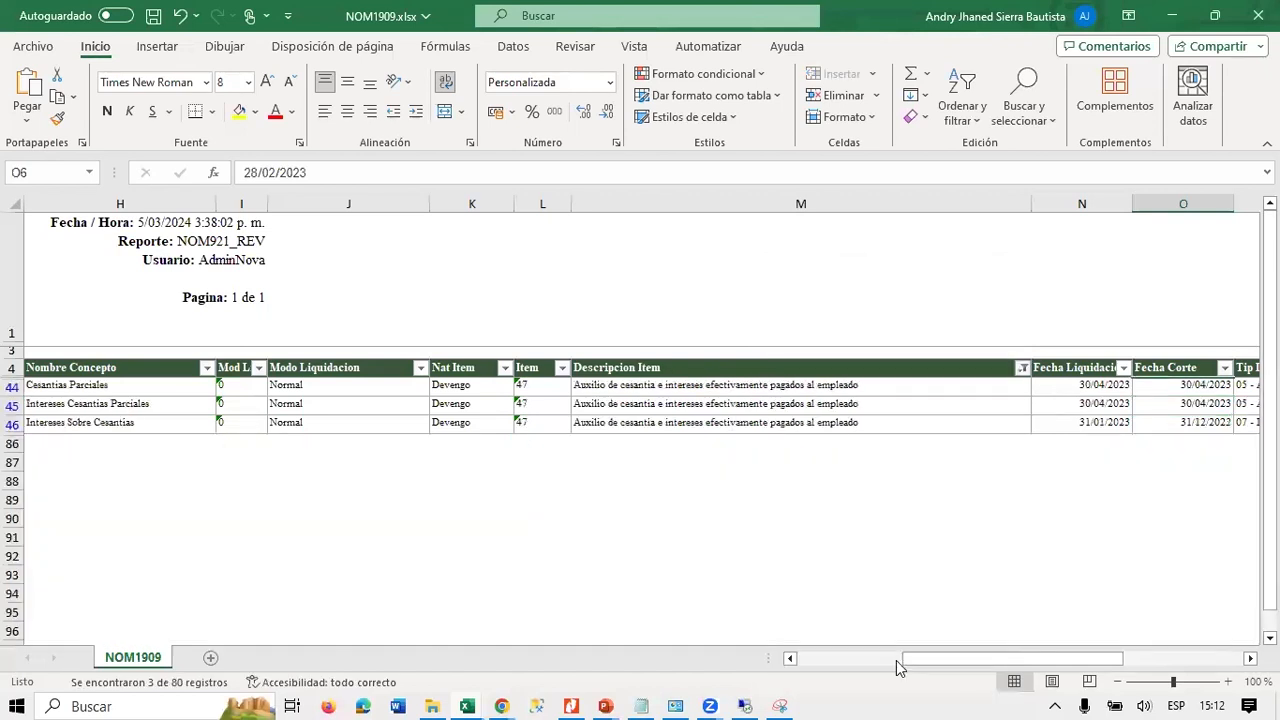
left_click(683, 384)
key("Right")
key("Right")
key("Right")
key("Right")
key("Right")
key("Right")
key("Right")
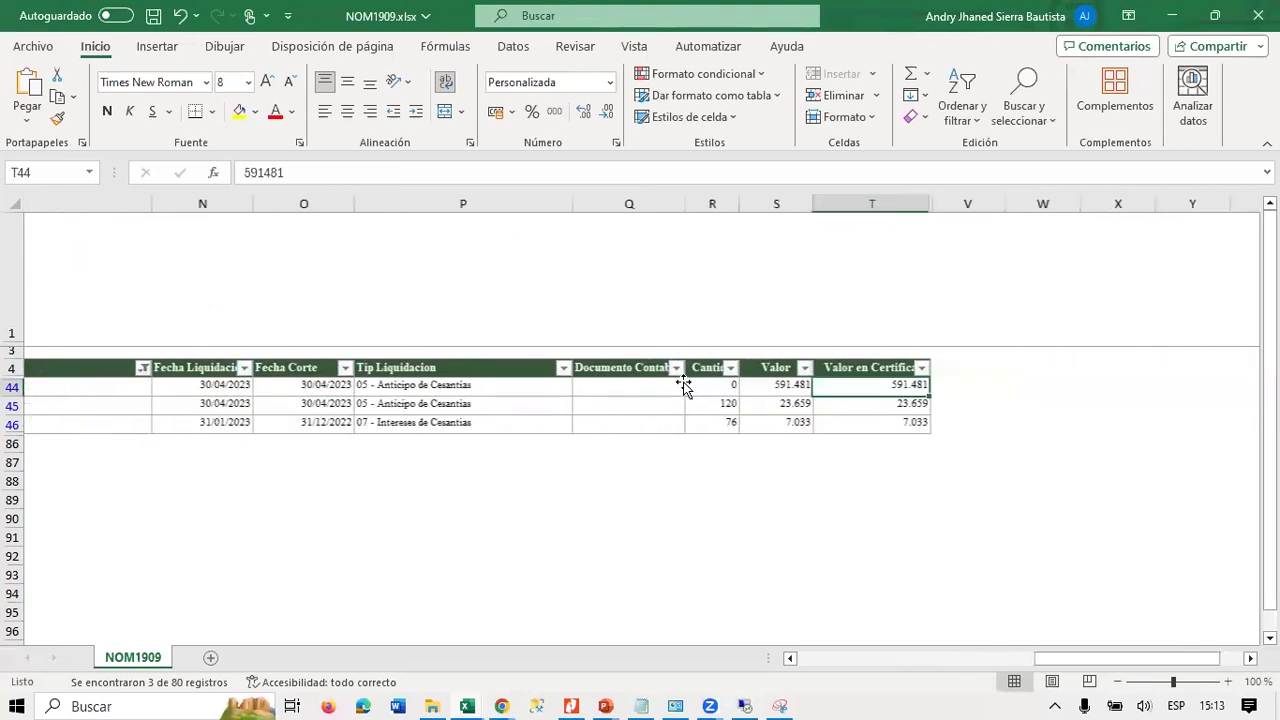
key("Right")
key("Right")
key("Left")
key("Left")
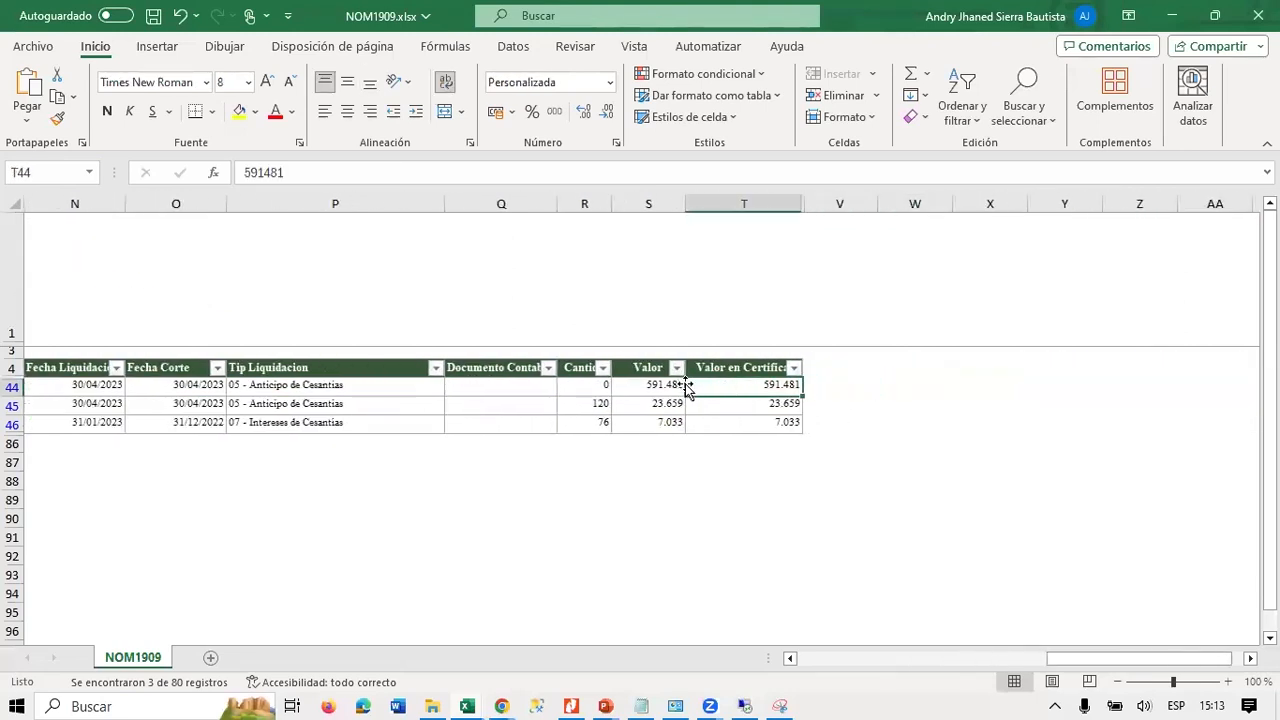
Enter =+T44+T45 in V45, giving the running total 615.140.
left_click(831, 403)
type("+")
key("Left")
key("Up")
type("+")
key("Left")
key("Return")
key("Up")
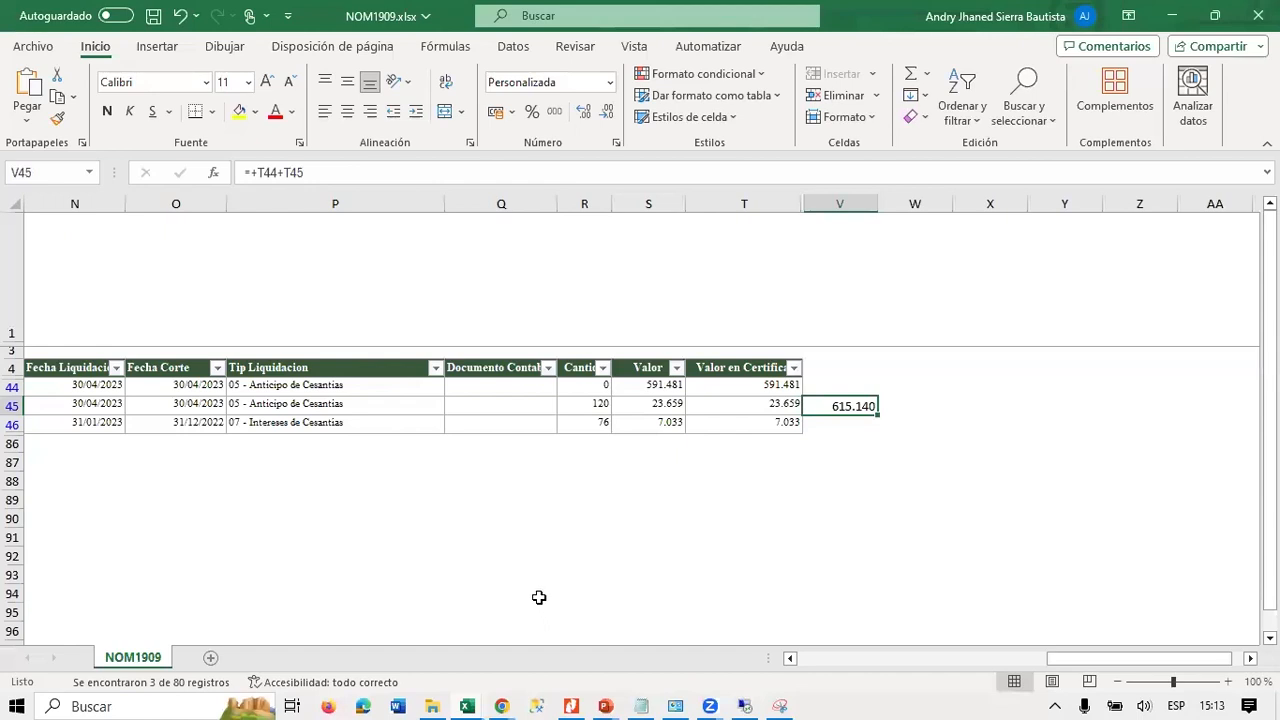
Enter =+V45+T46 in V46, giving the running total 622.173.
left_click(846, 428)
type("+")
key("Left")
key("Up")
key("Right")
type("+")
key("Left")
key("Return")
key("Up")
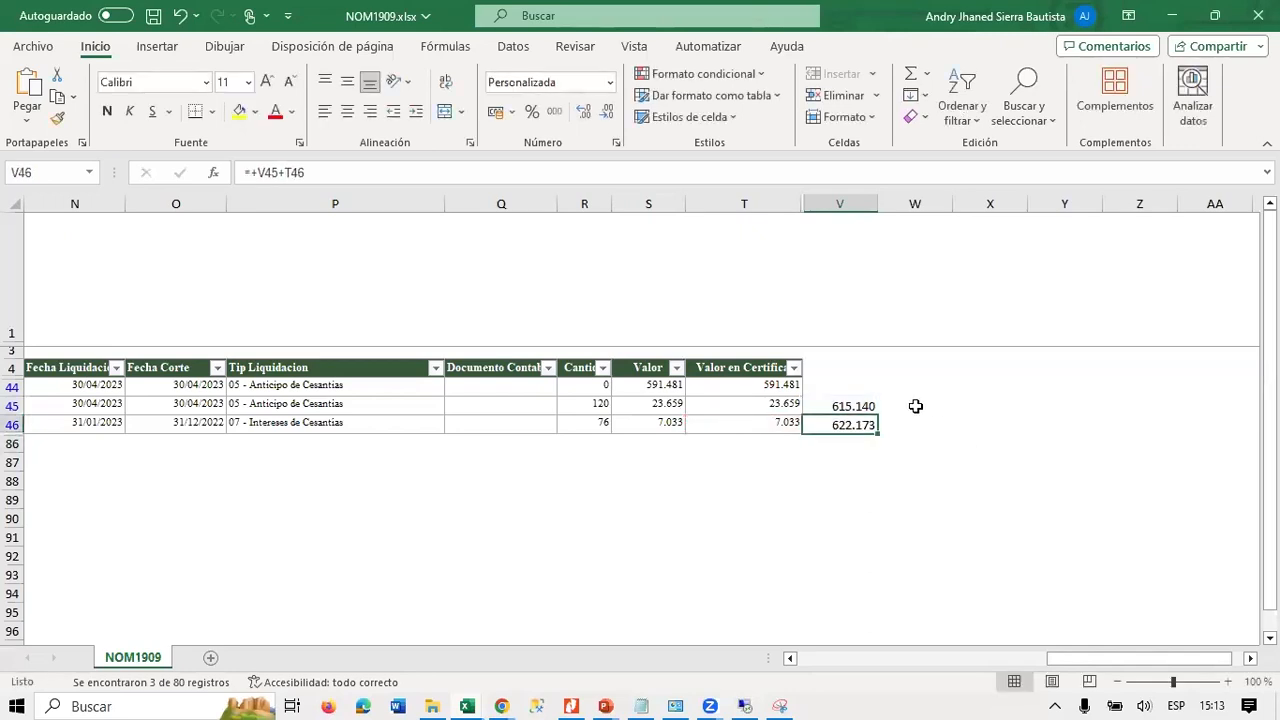
Fill the 07 - Intereses de Cesantias cell yellow and review row 46's dates and values.
key("Left")
key("Left")
key("Left")
key("Left")
key("Left")
key("Left")
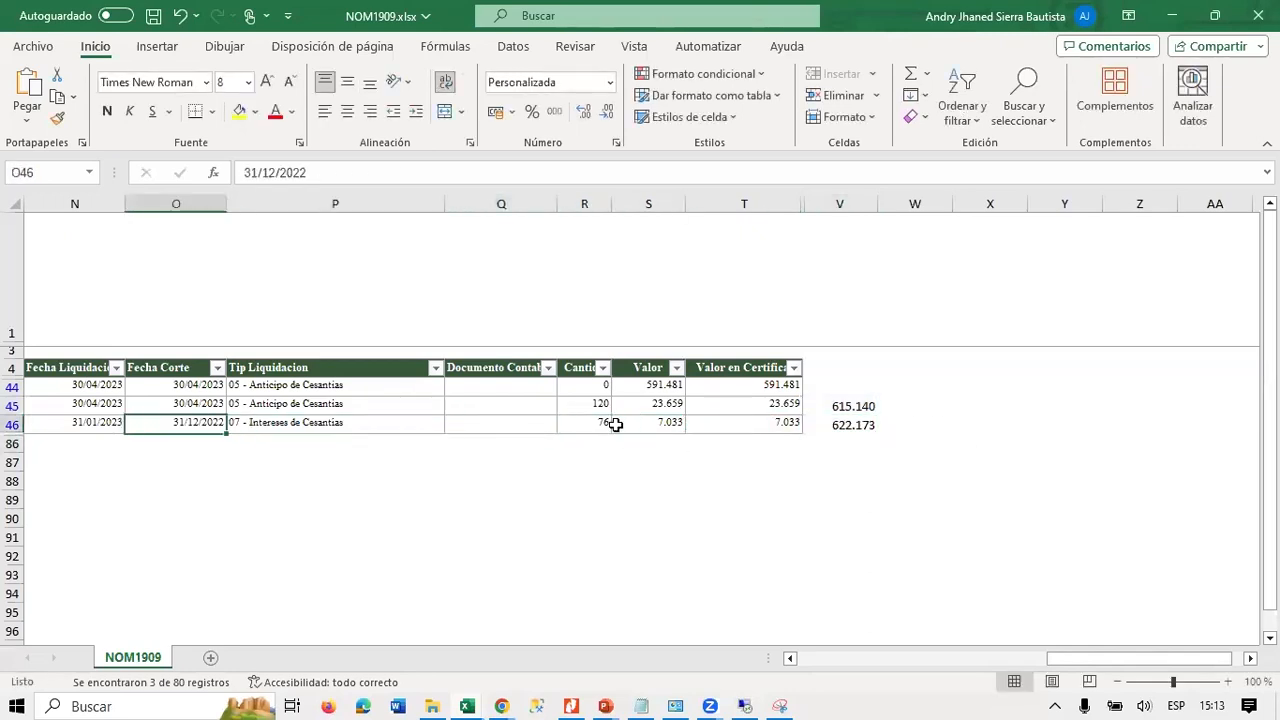
key("Right")
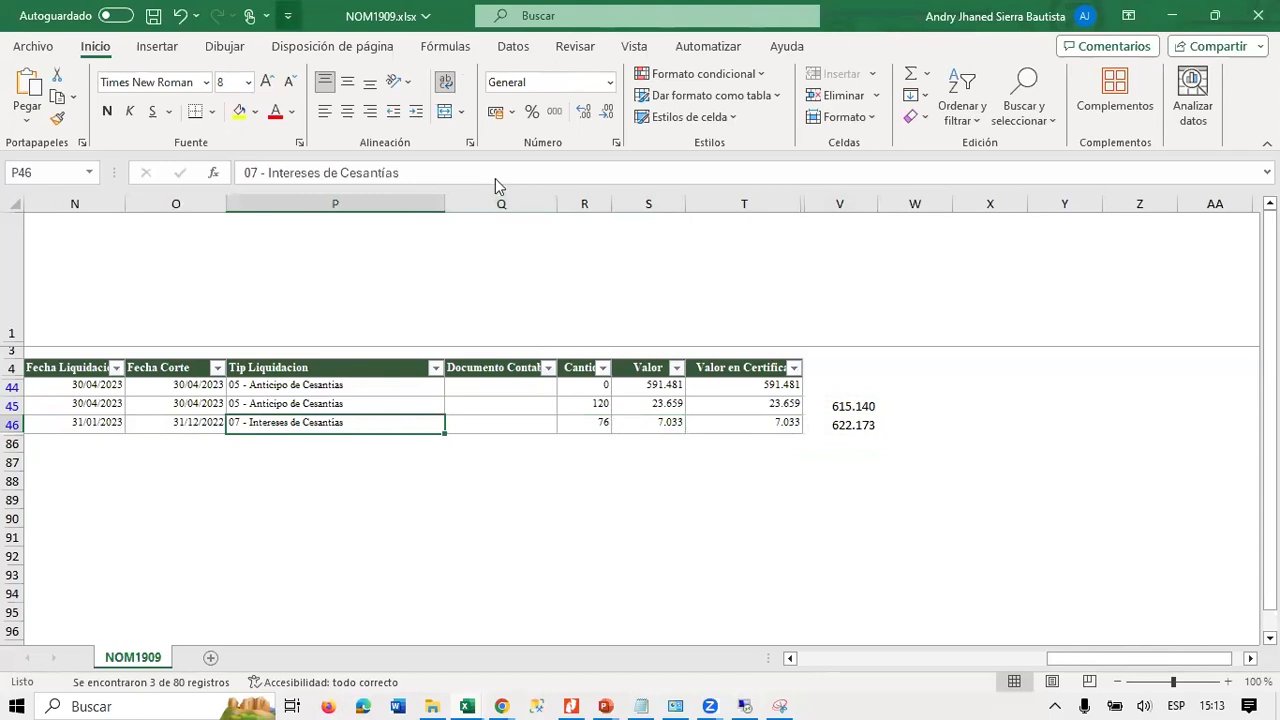
left_click(240, 112)
key("Left")
key("Left")
key("Left")
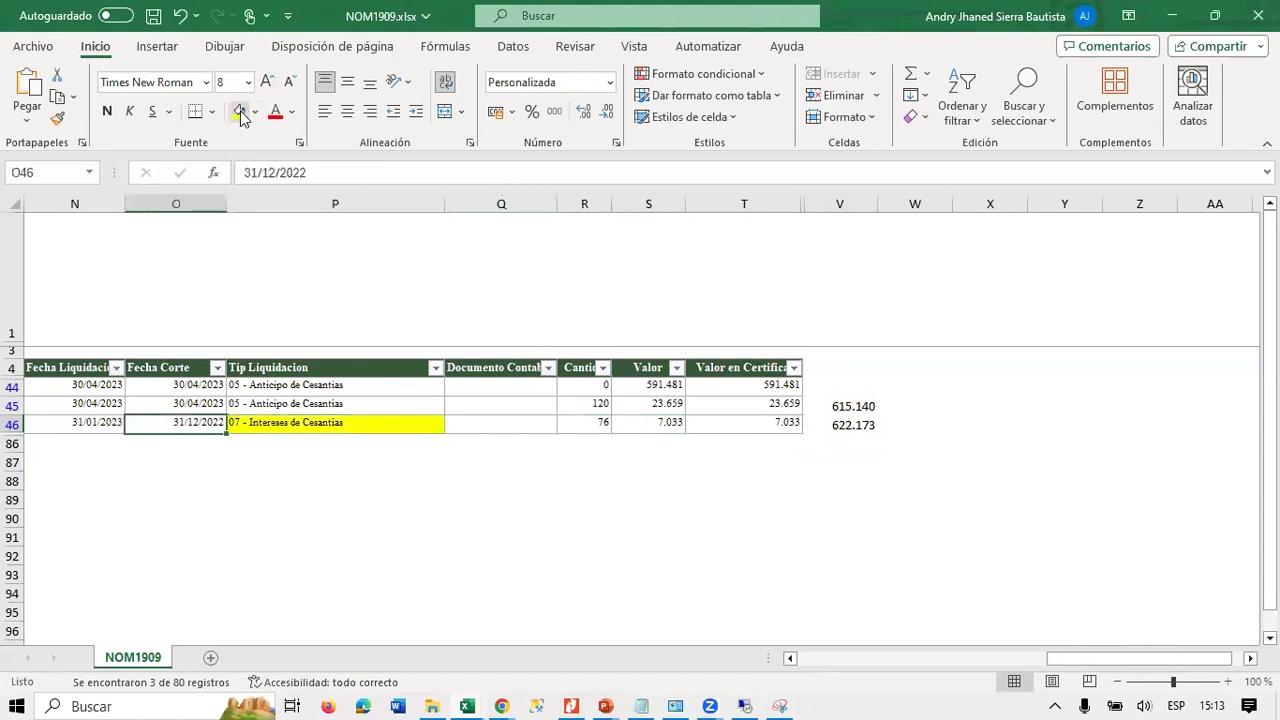
key("Right")
key("Right")
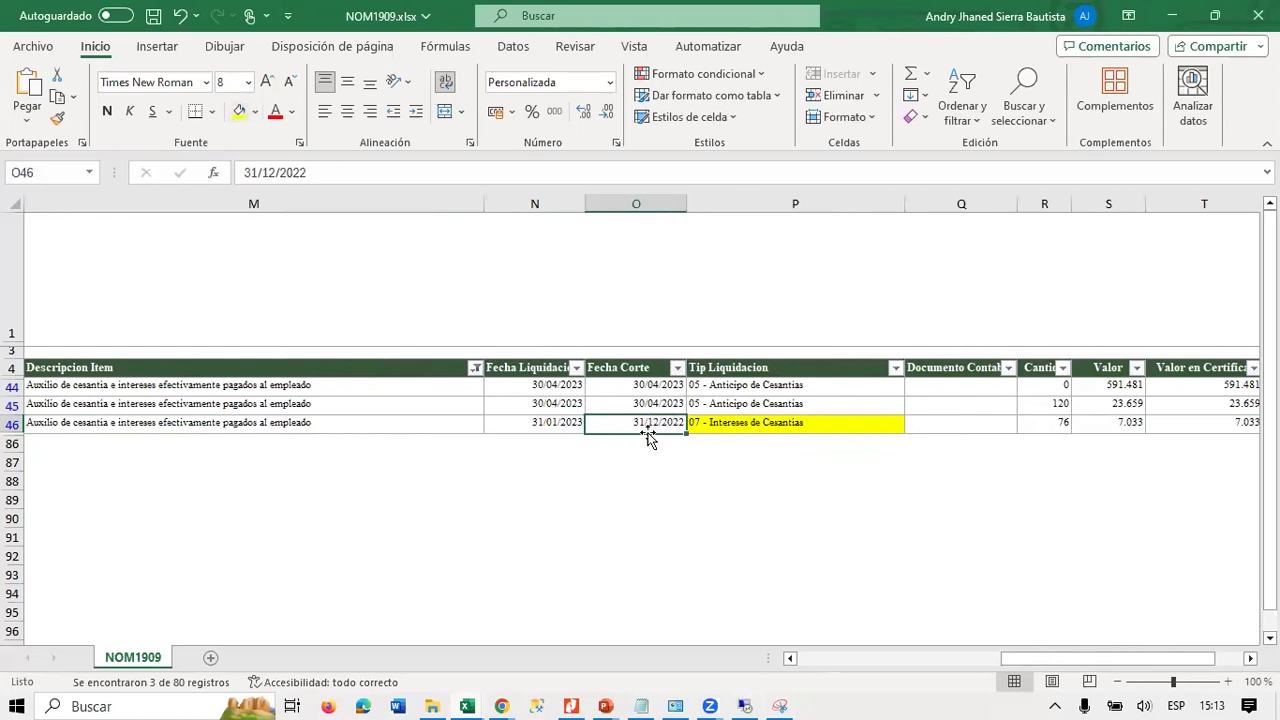
left_click(556, 424)
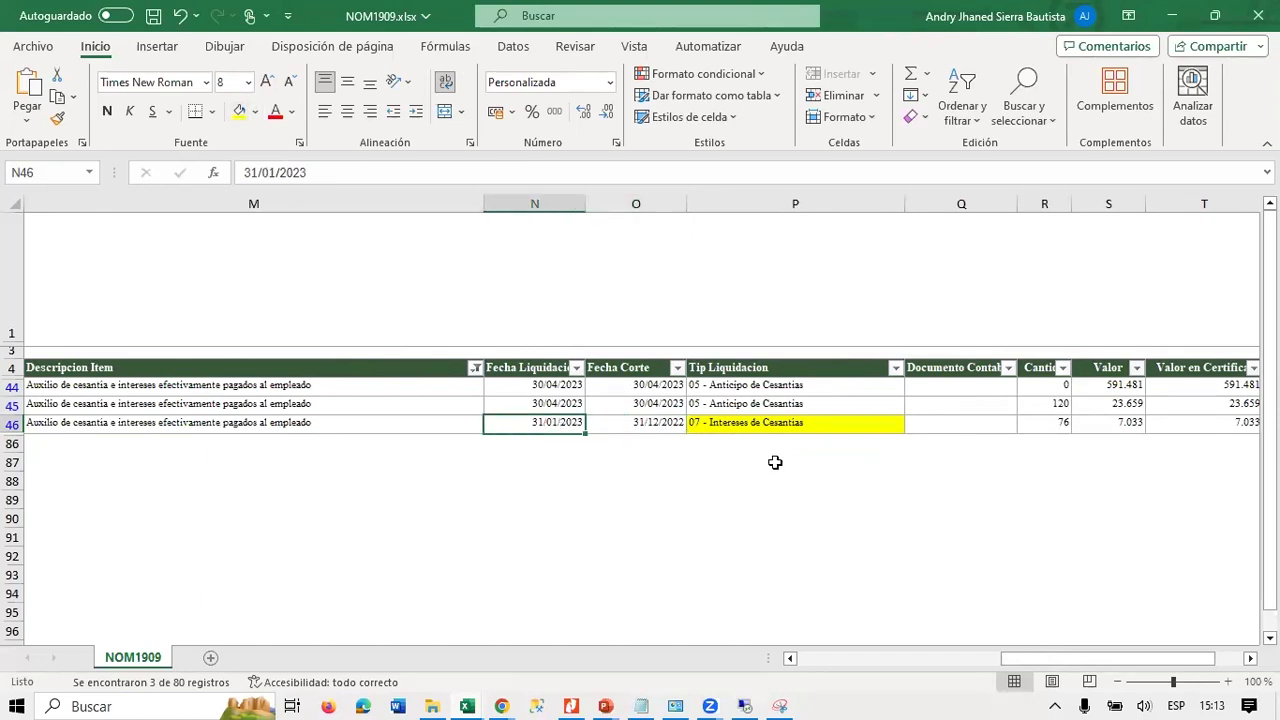
key("Right")
key("Right")
key("Right")
key("Right")
key("Right")
key("Right")
key("Right")
key("Right")
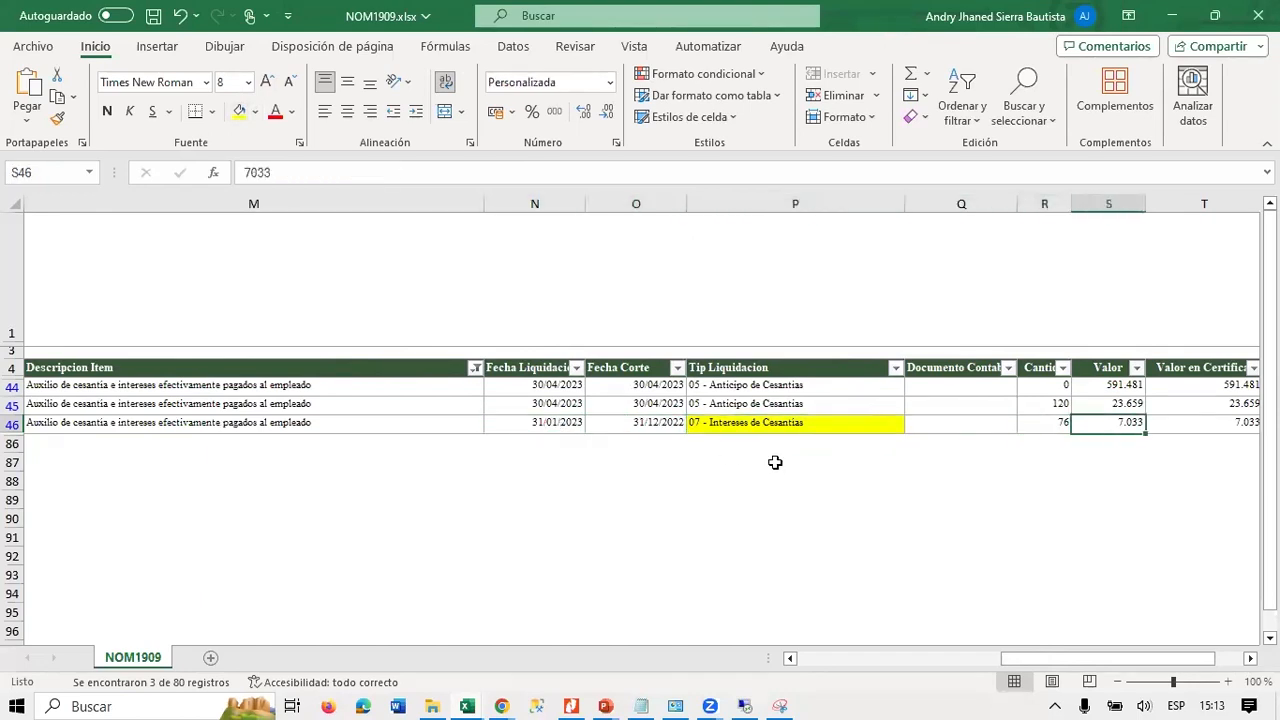
key("Left")
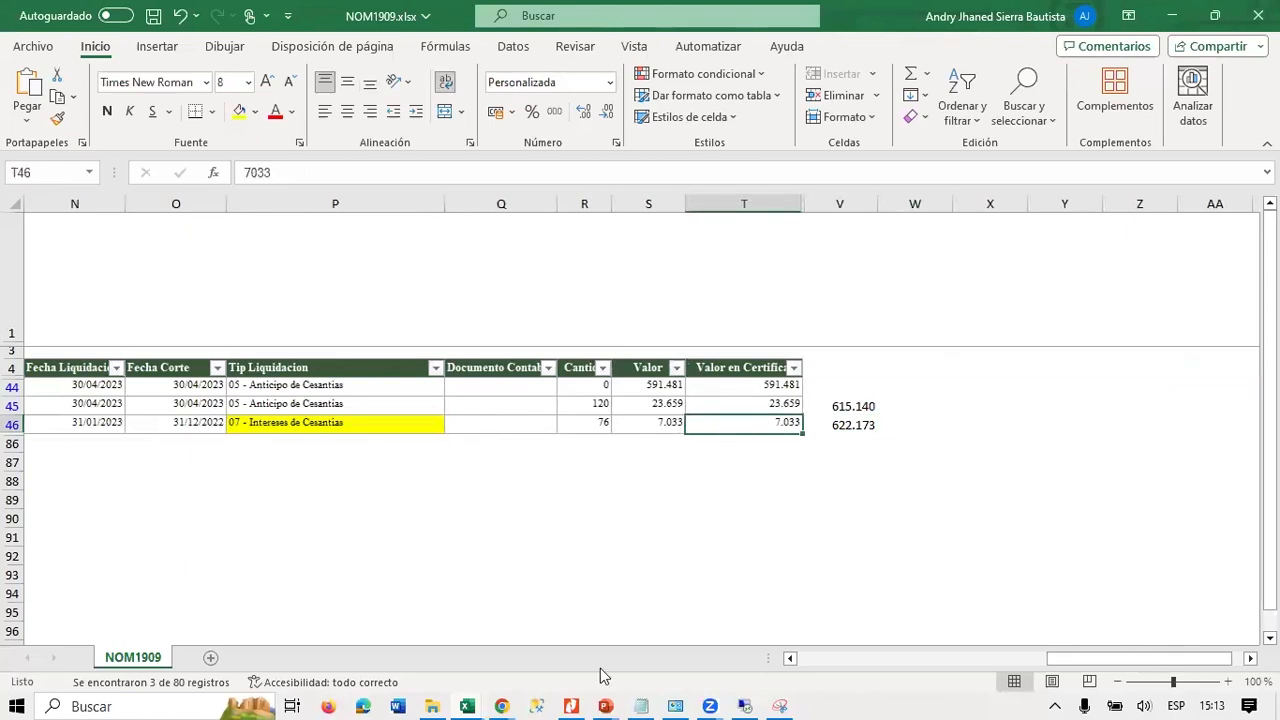
mouse_move(577, 698)
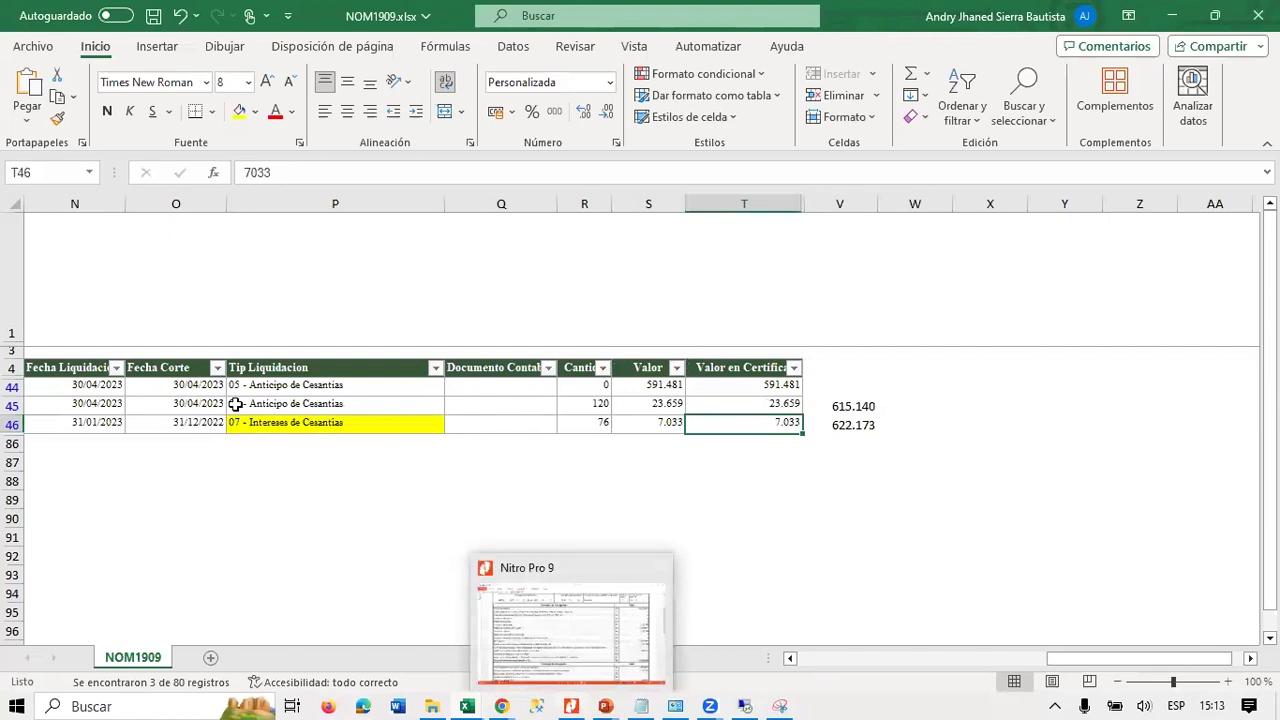
left_click(300, 427)
key("Left")
key("Left")
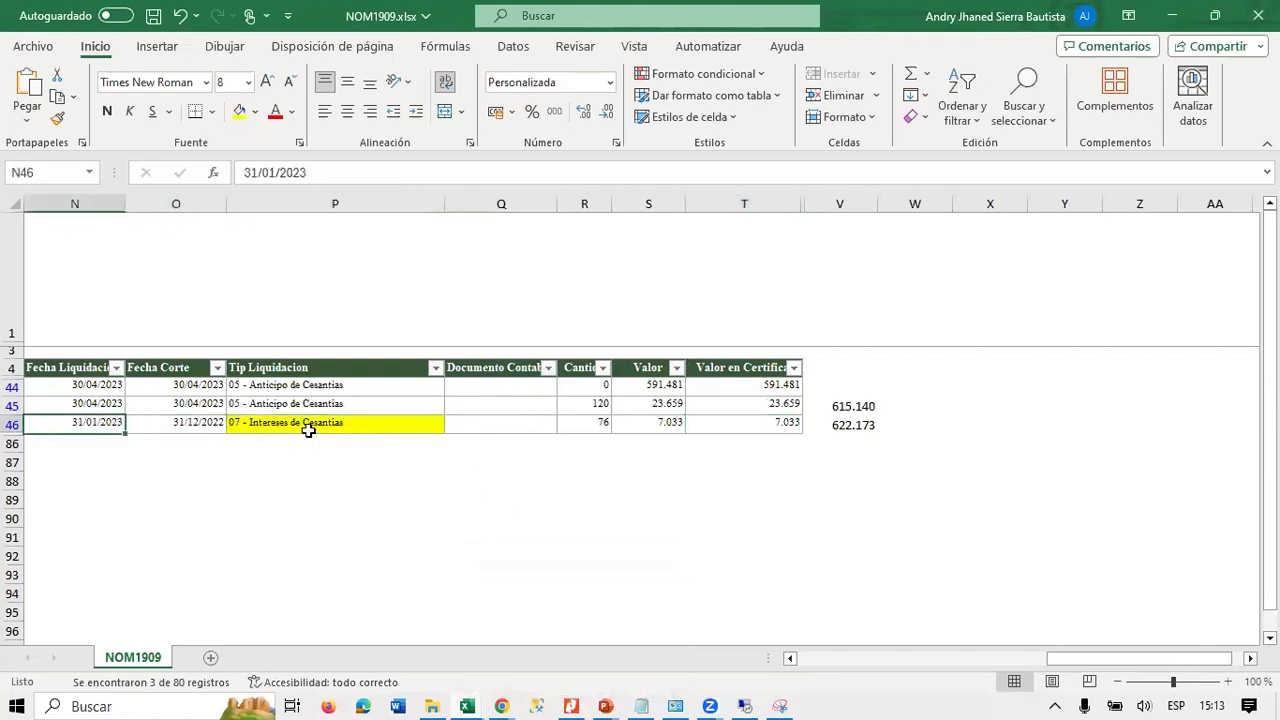
key("shift+Right")
left_click(563, 533)
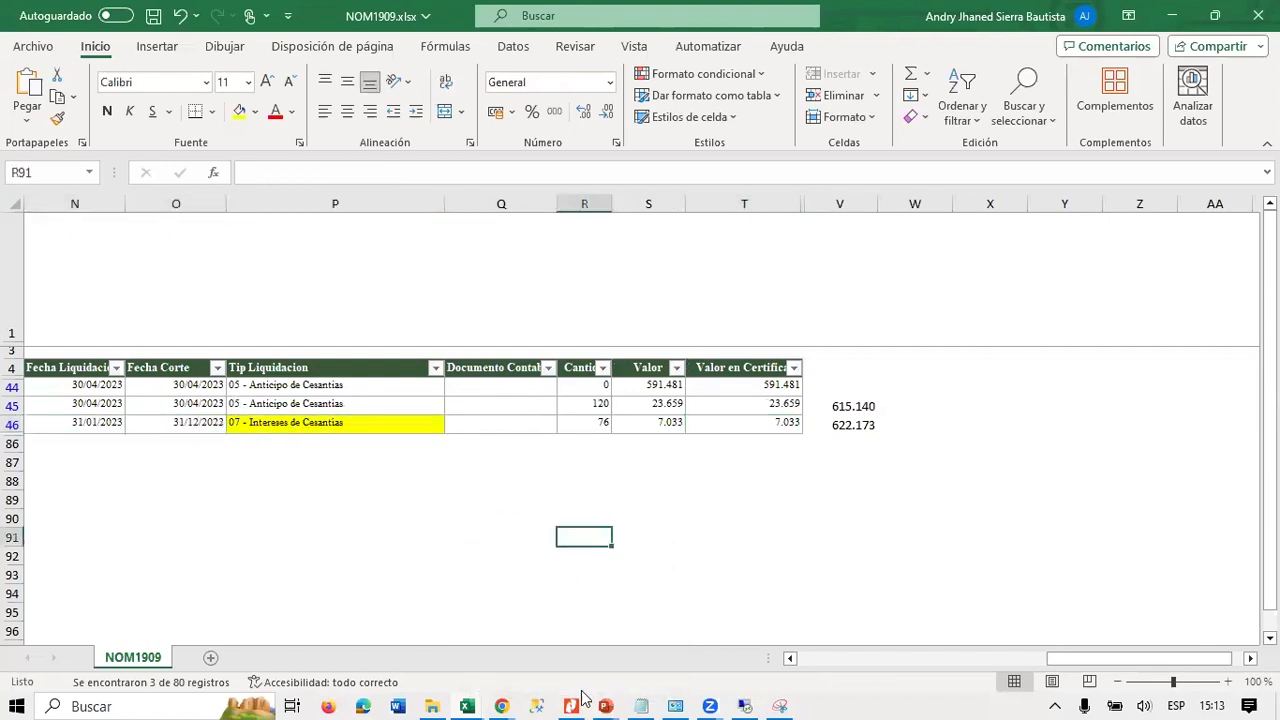
Show the certificate in Nitro Pro, scroll to boxes 40–60 and highlight the box 59 line.
left_click(571, 706)
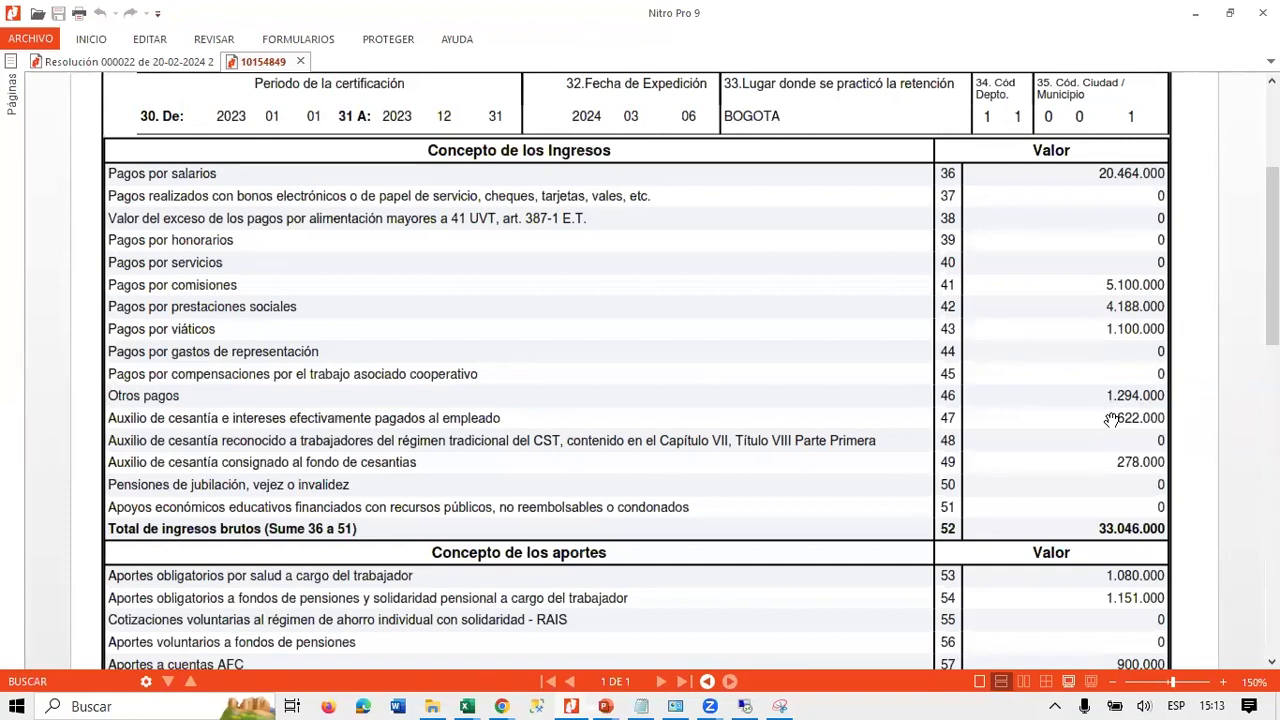
scroll(864, 347, "down", 3)
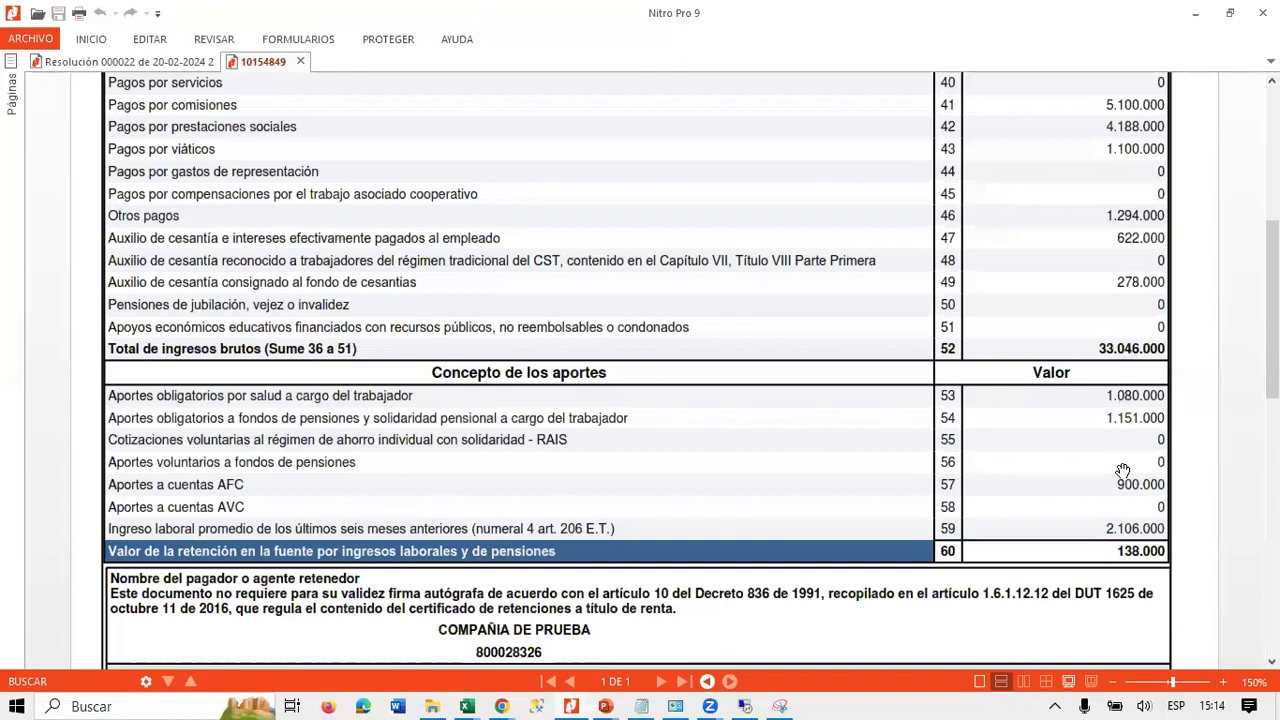
scroll(1064, 412, "up", 2)
scroll(1062, 336, "up", 2)
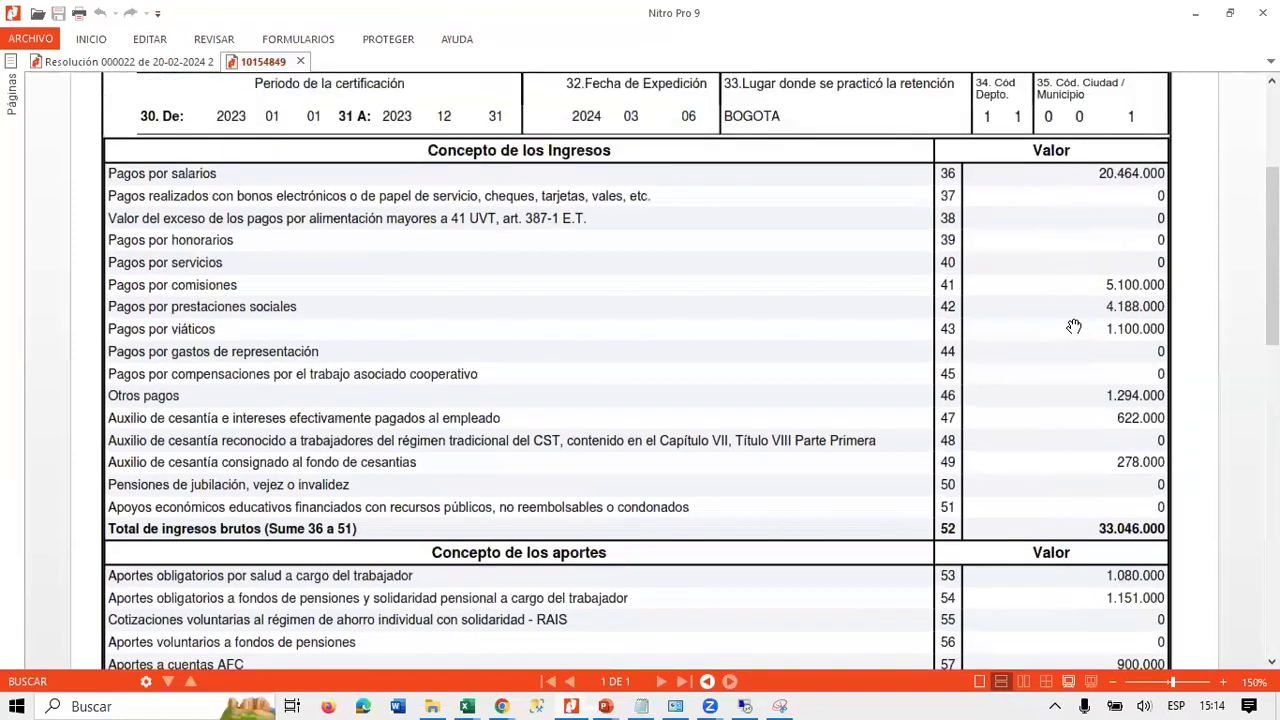
scroll(1068, 487, "down", 3)
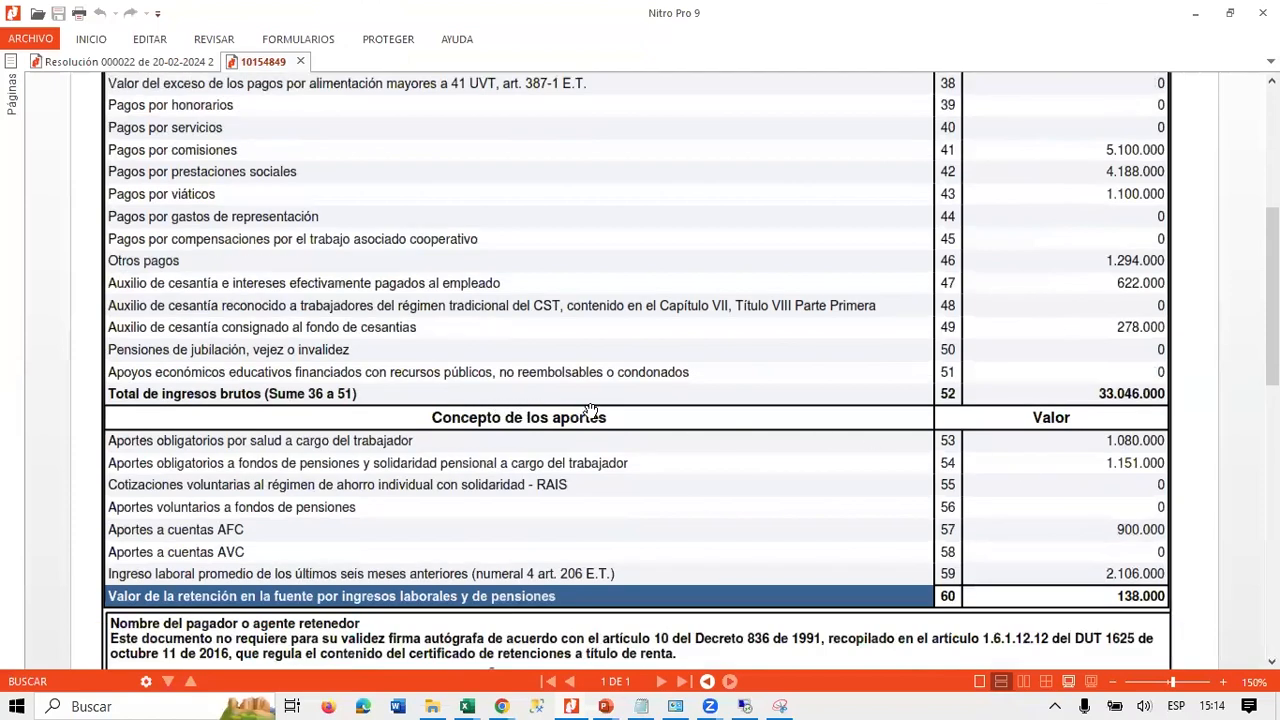
scroll(1098, 440, "down", 2)
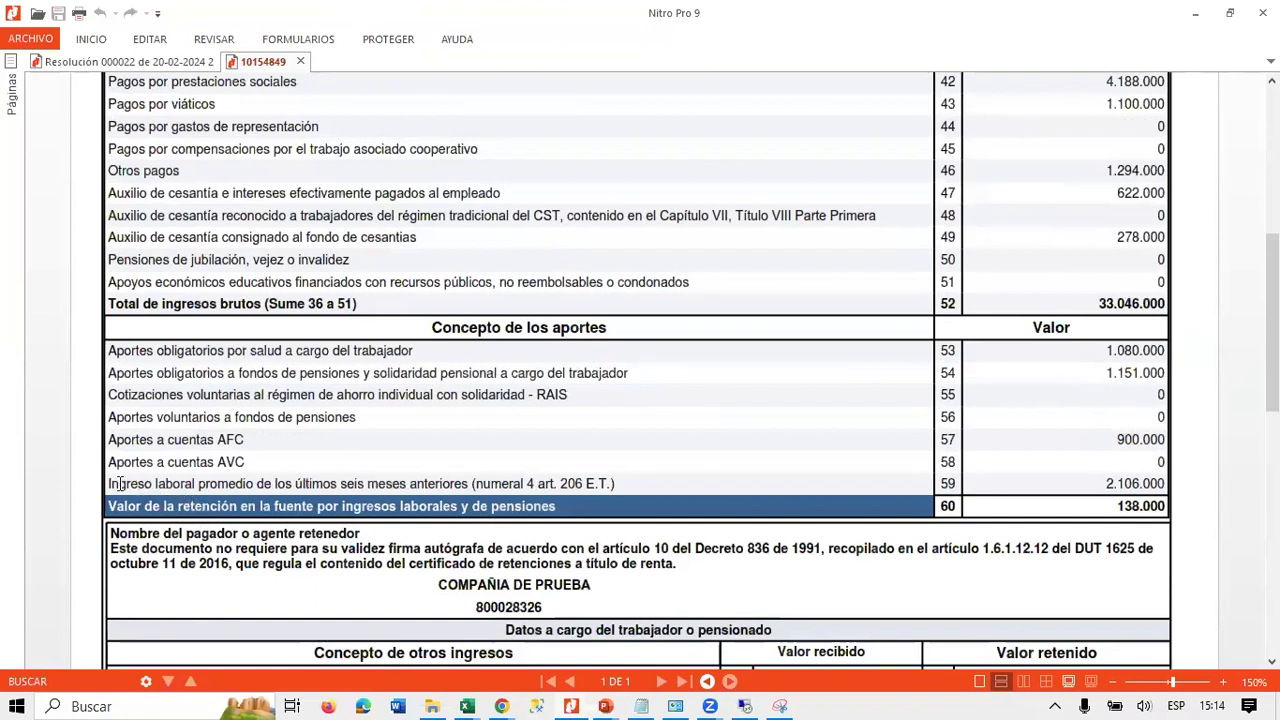
left_click_drag(155, 483, 651, 492)
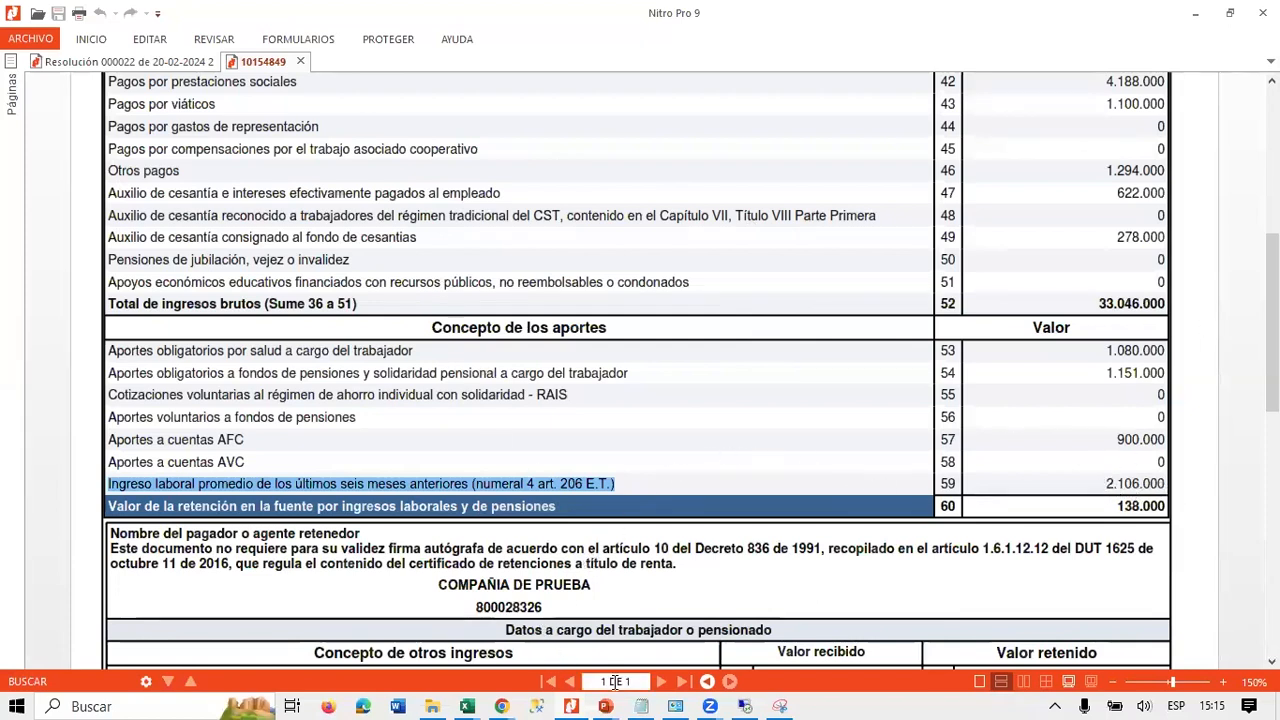
Close the extra summary browser window and bring up the Novasoft certificate-validation report.
mouse_move(505, 693)
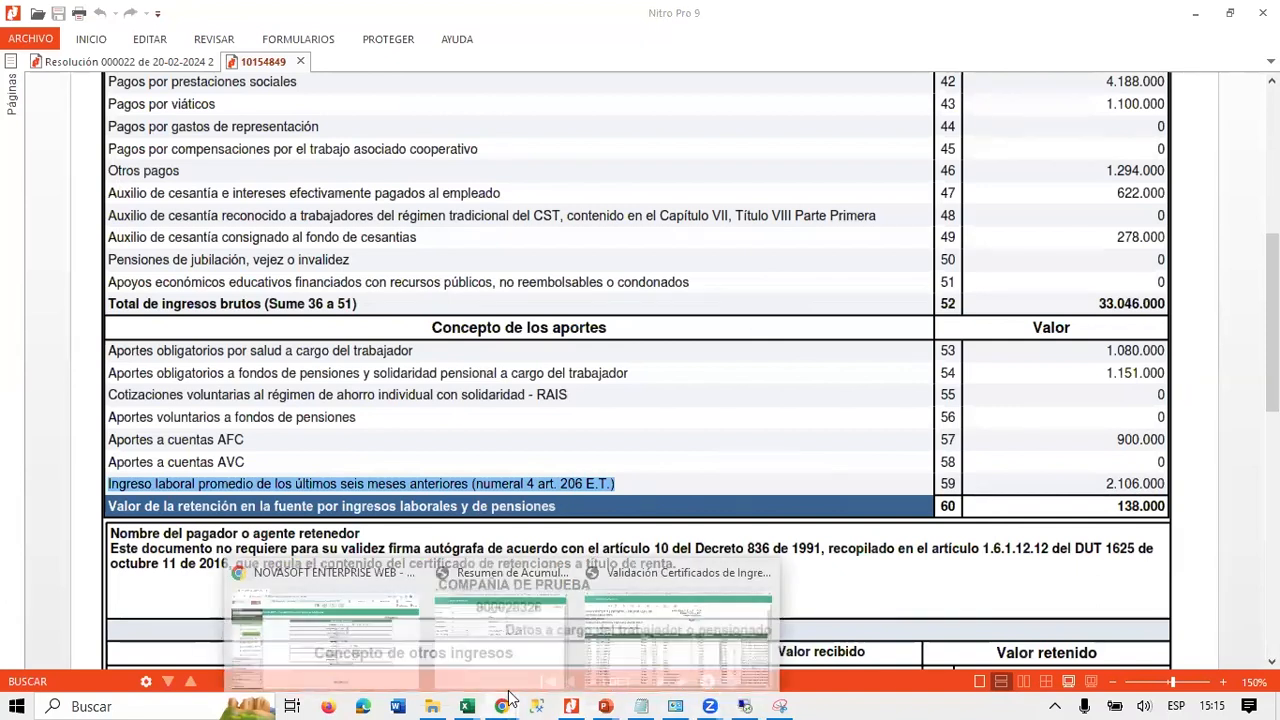
left_click(562, 564)
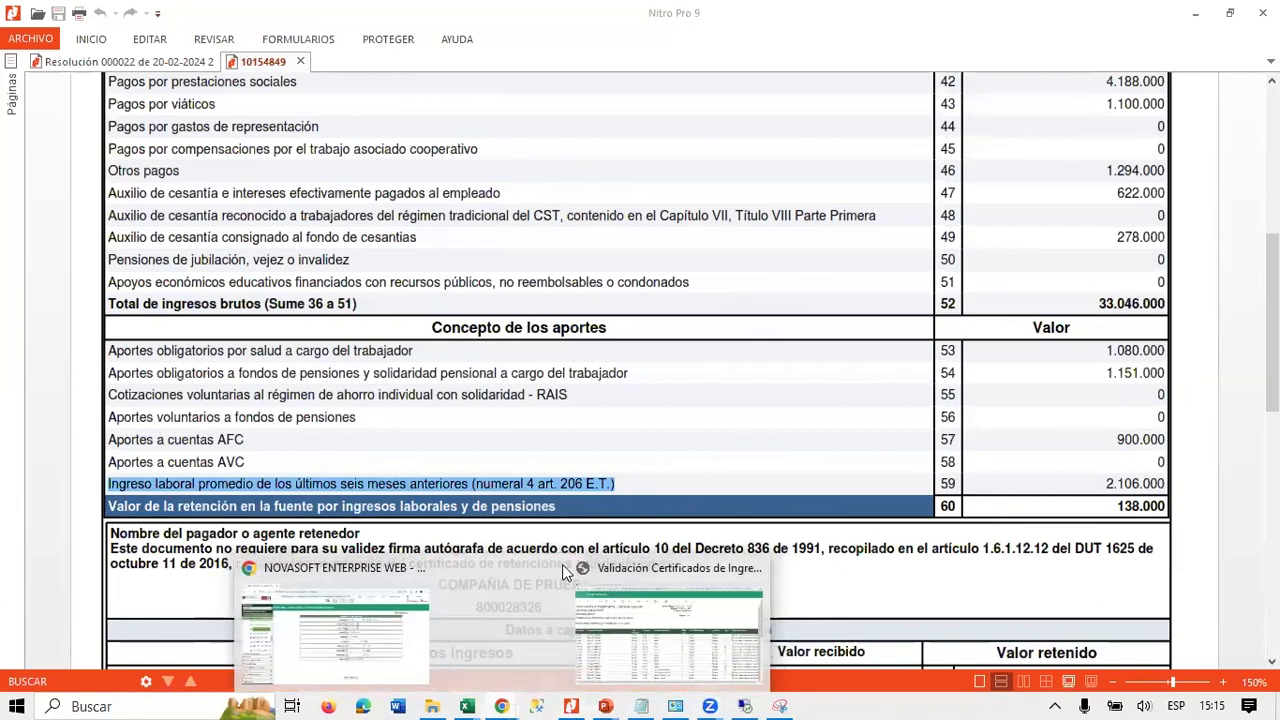
left_click(545, 570)
scroll(190, 343, "up", 5)
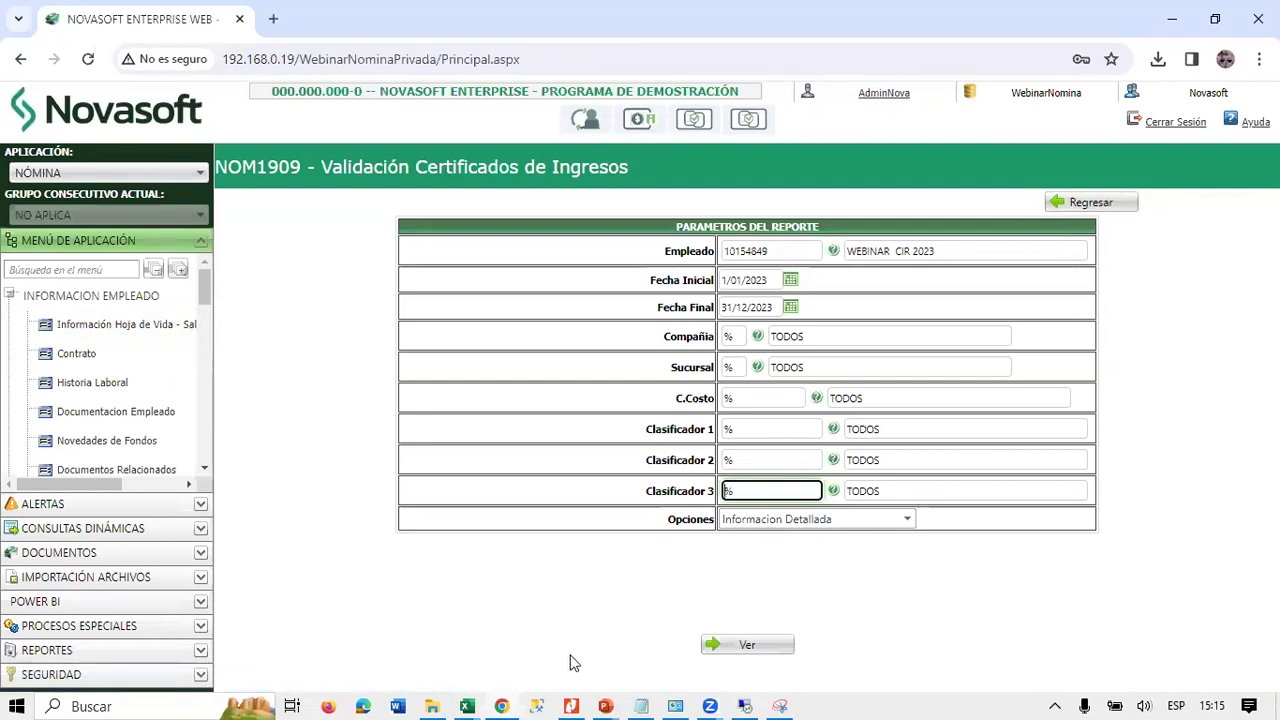
Switch to the PowerPoint slideshow and advance to the Formato 2276 slide.
key("alt+Tab")
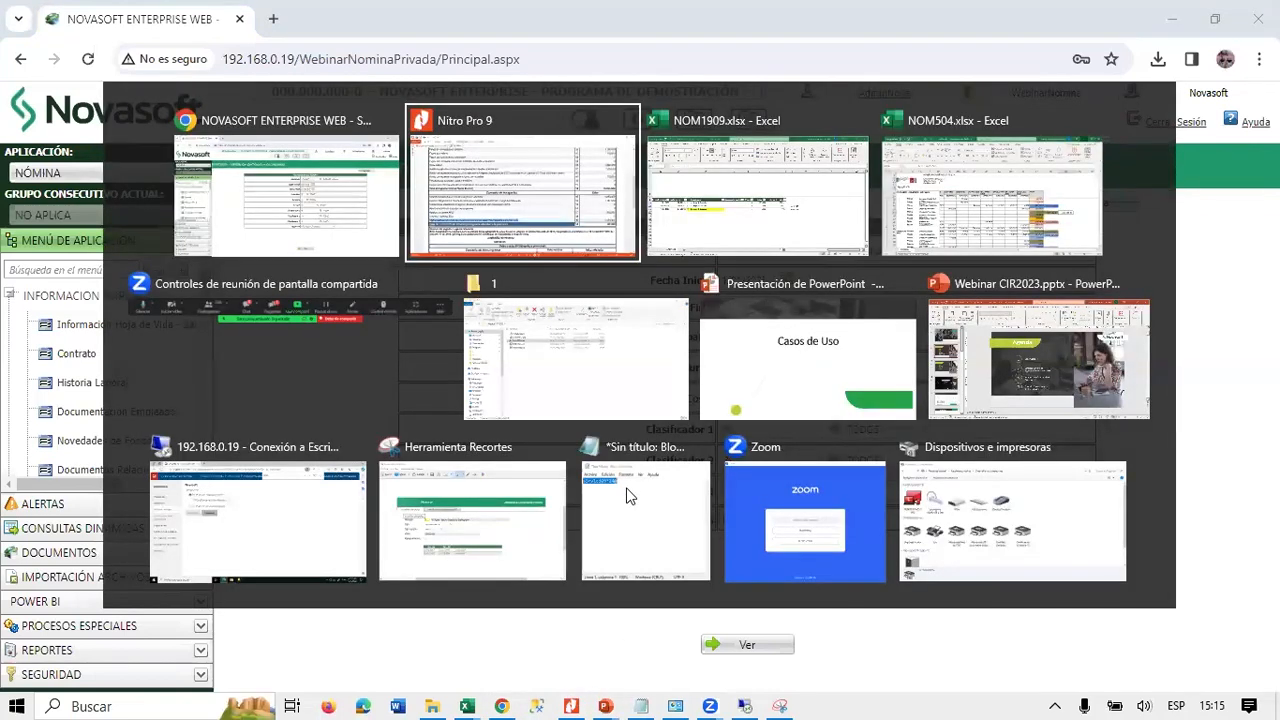
key("Tab")
key("Tab")
key("Tab")
key("Tab")
key("Tab")
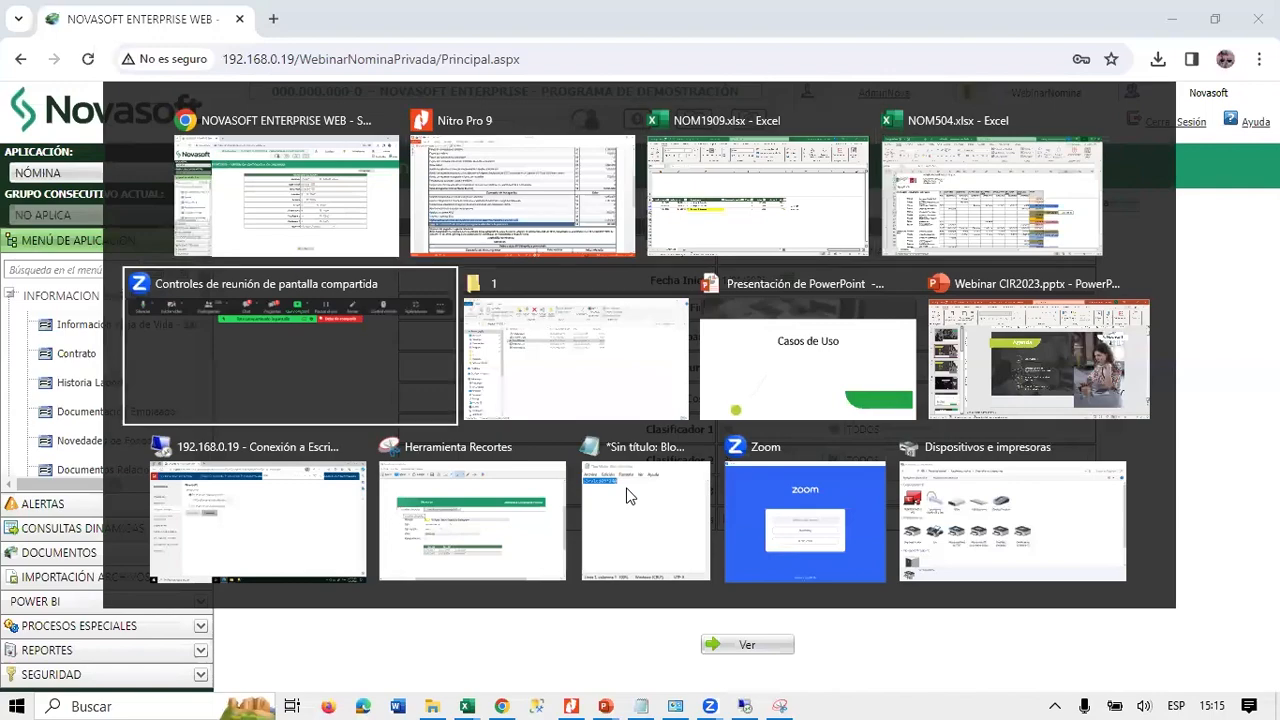
key("Right")
key("Right")
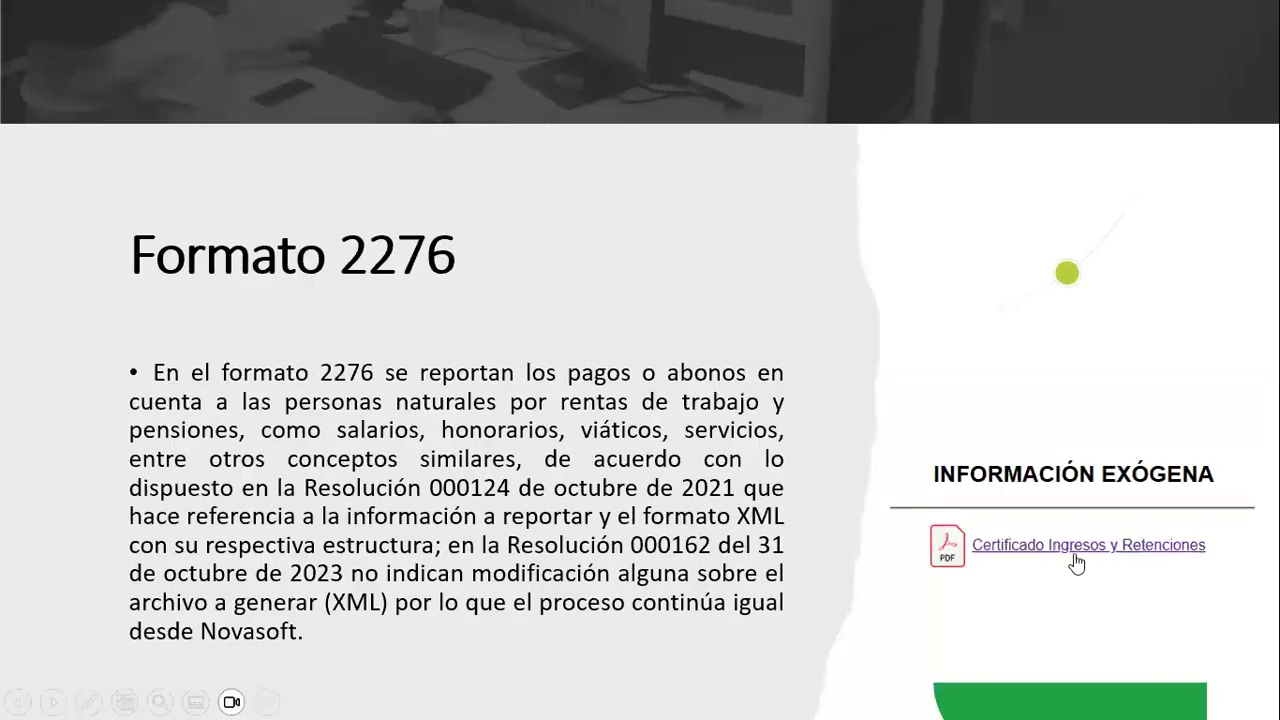
Follow the slide's 'Certificado Ingresos y Retenciones' link to open the manual PDF.
left_click(1067, 551)
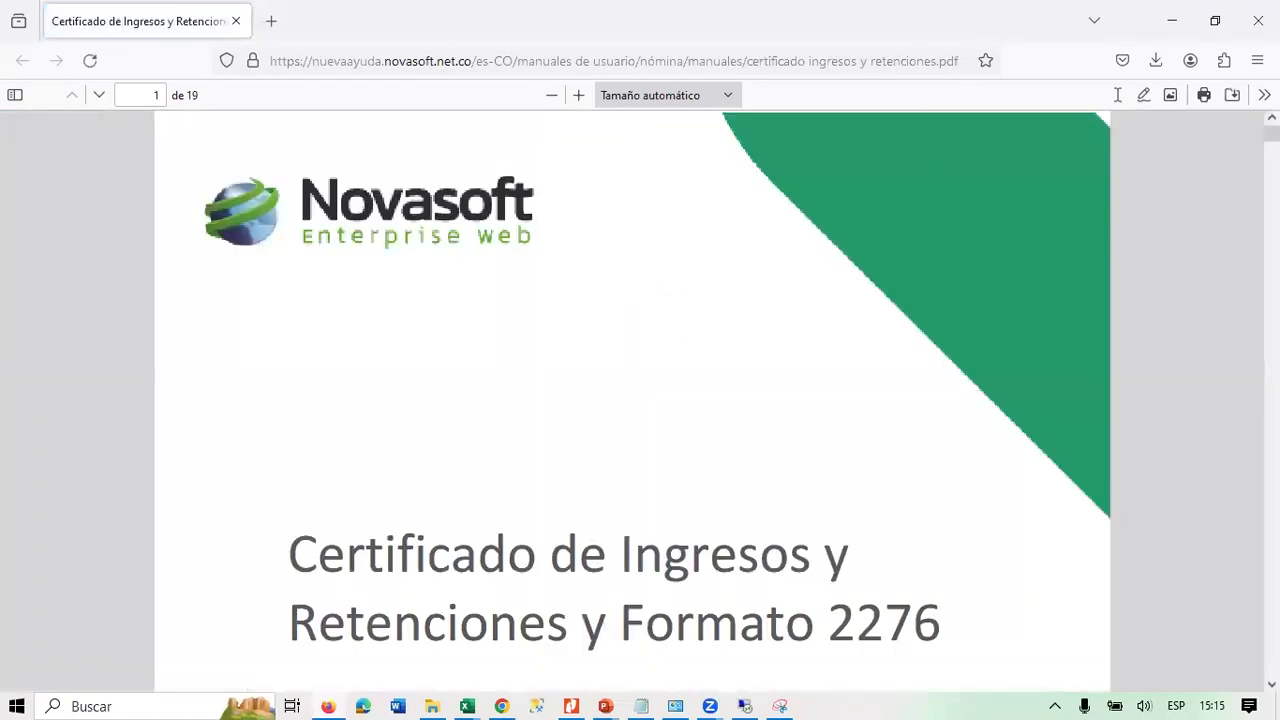
Scroll the manual to page 12 and highlight the sentence on box 59's six-month average.
left_click_drag(1271, 133, 1271, 306)
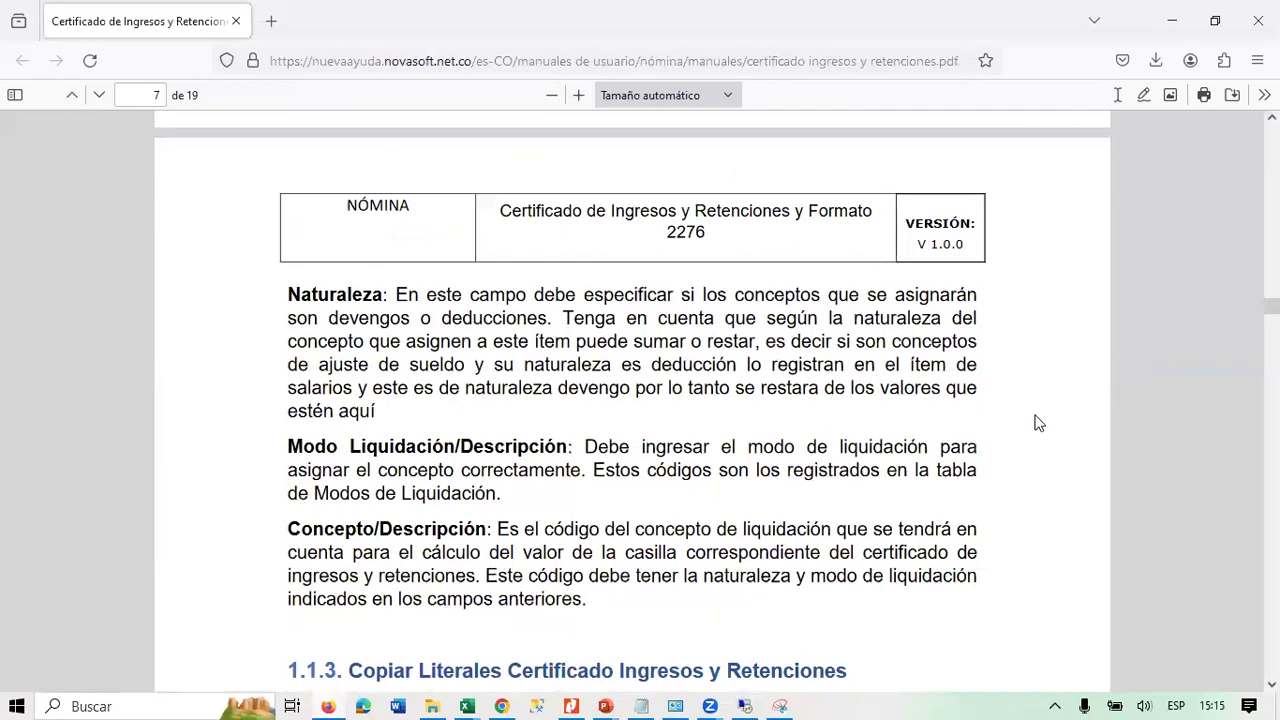
scroll(1034, 423, "down", 7)
scroll(1040, 425, "down", 15)
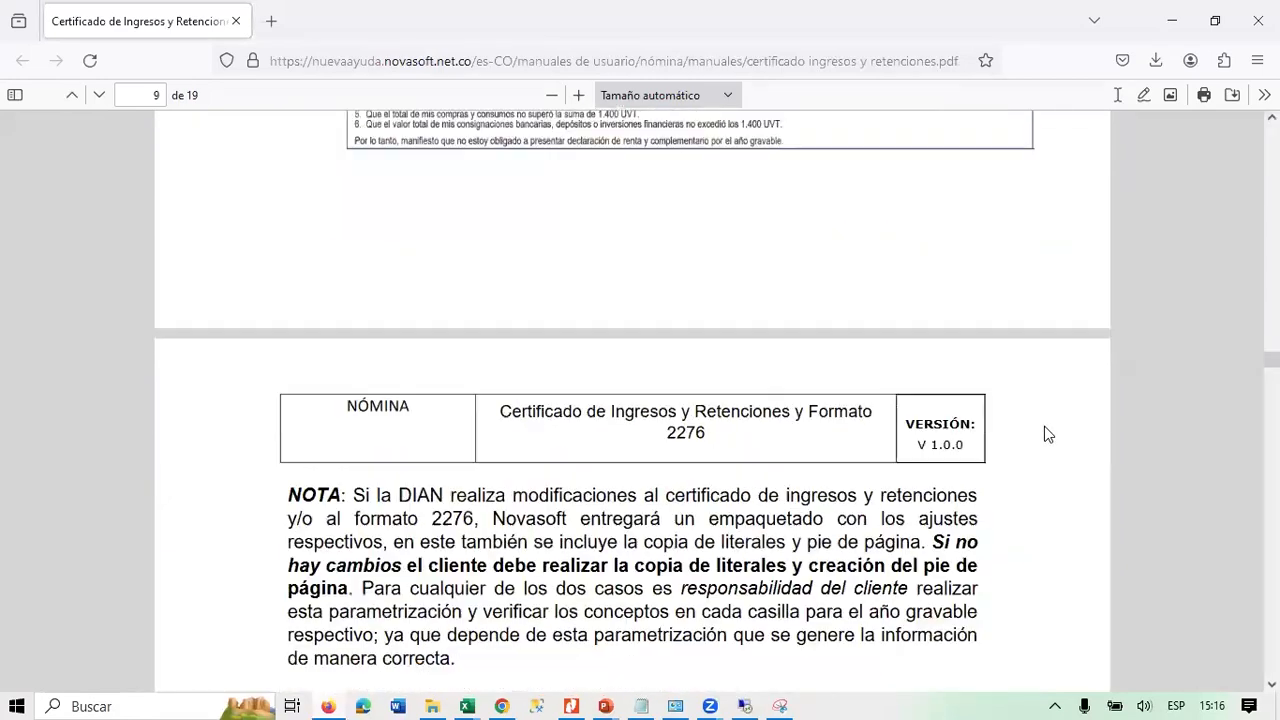
scroll(1041, 434, "up", 6)
scroll(1042, 436, "down", 9)
scroll(1042, 437, "down", 10)
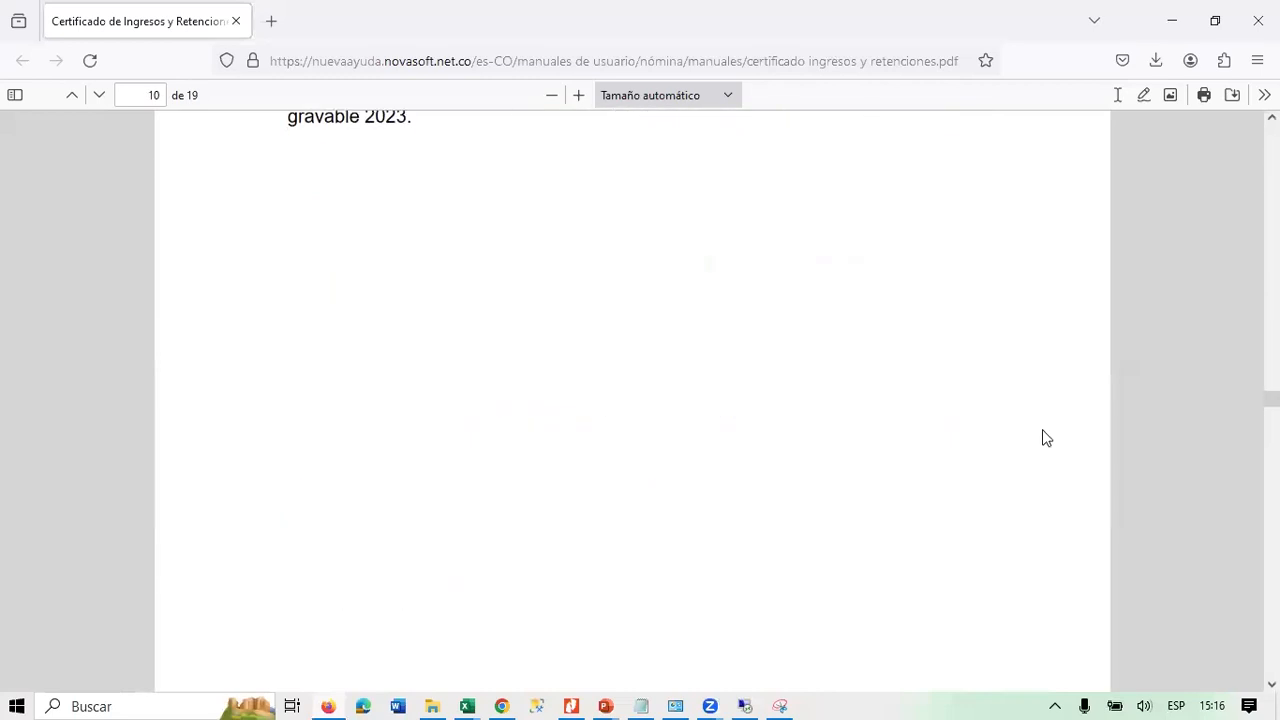
scroll(1047, 451, "down", 10)
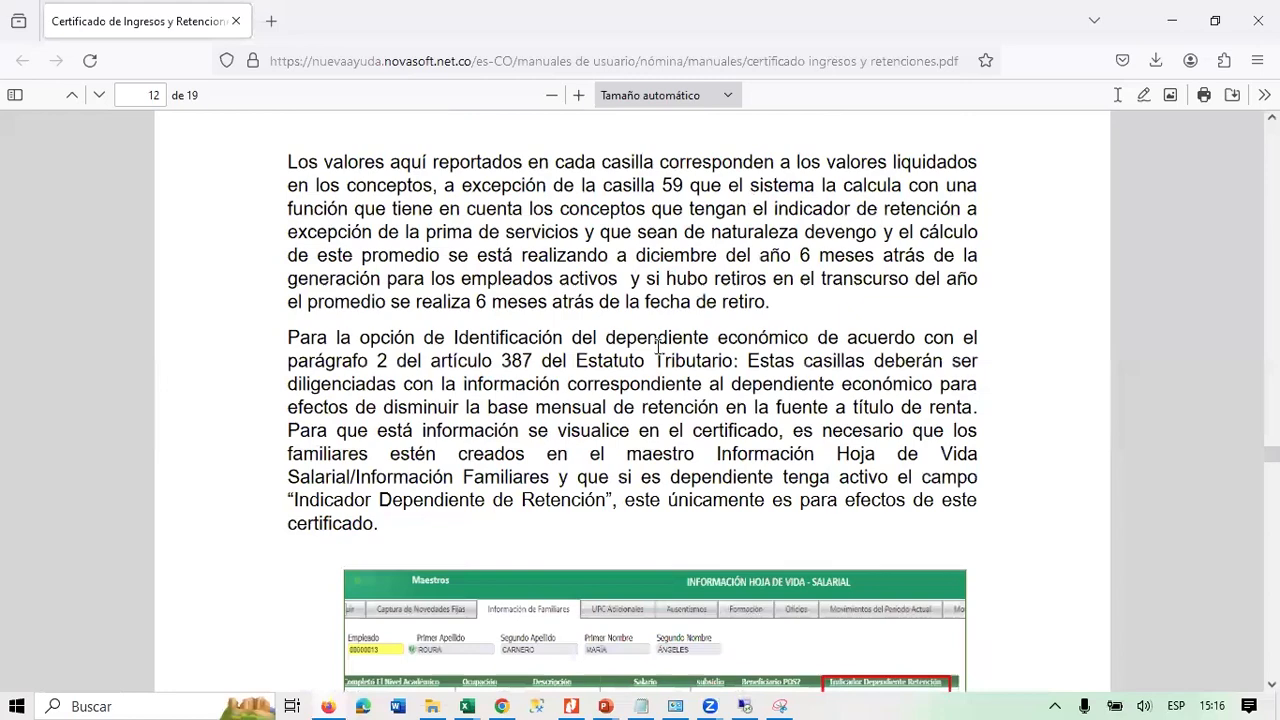
scroll(680, 360, "up", 4)
scroll(701, 378, "up", 3)
scroll(702, 377, "up", 3)
scroll(706, 380, "down", 8)
left_click_drag(617, 255, 933, 414)
left_click(733, 290)
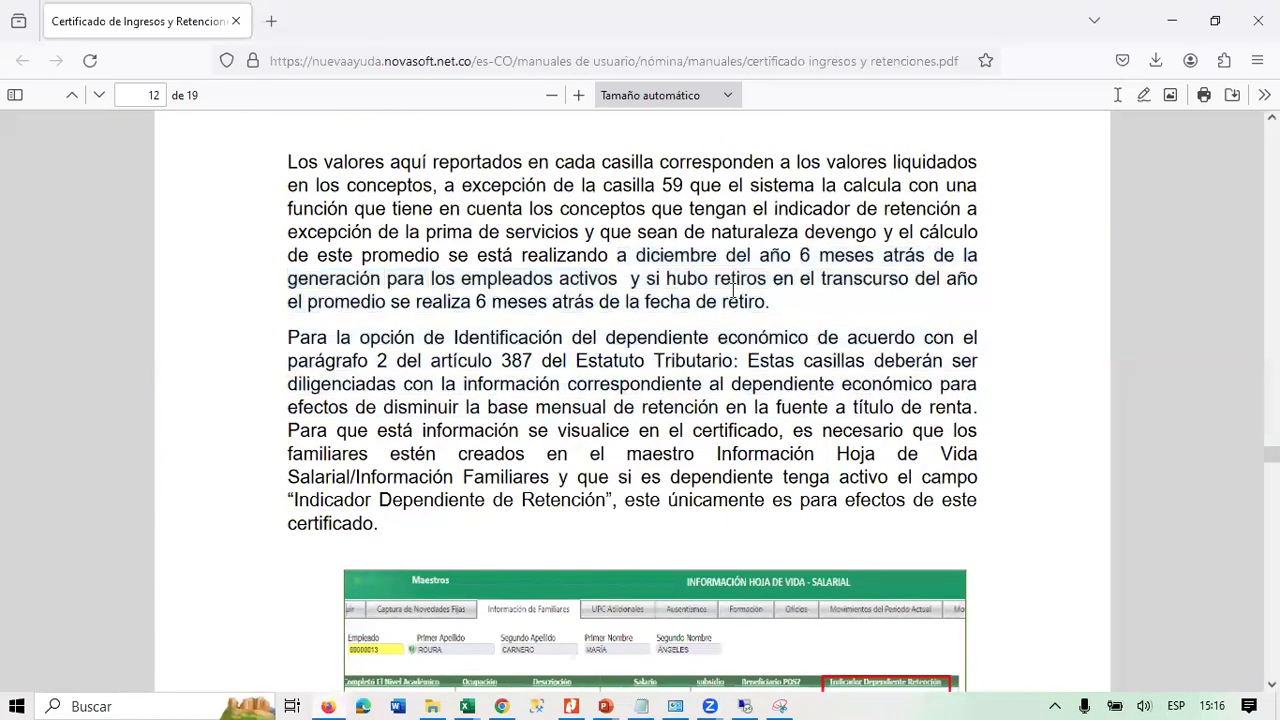
left_click_drag(615, 255, 840, 279)
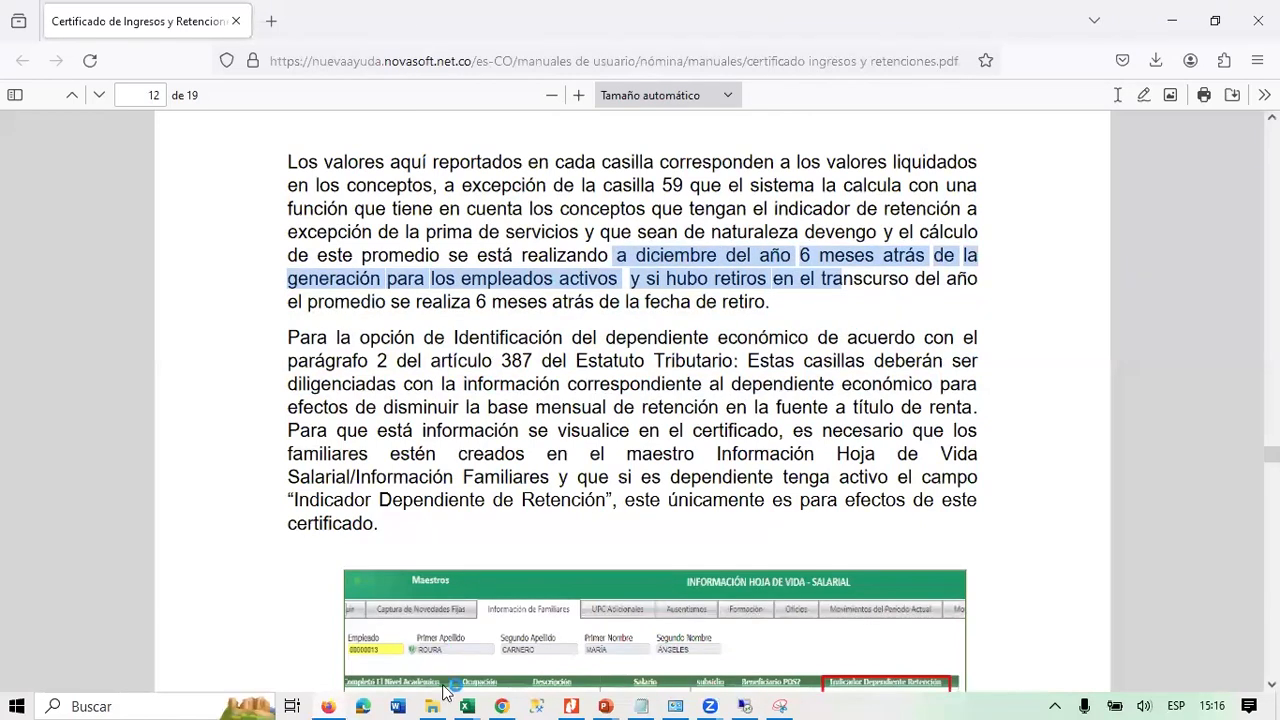
Back in Novasoft, search the menu for 'bases de l' and launch Liquidacion > Bases de Liquidacion.
mouse_move(505, 706)
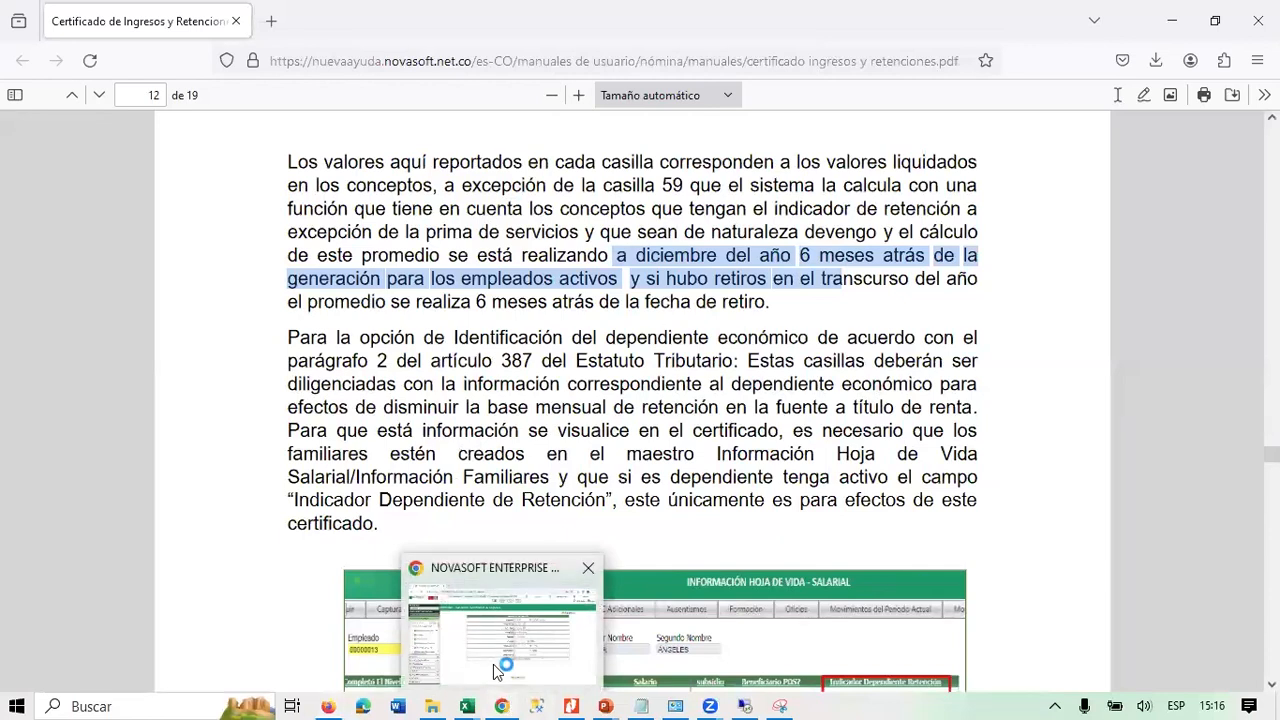
left_click(503, 668)
left_click(114, 271)
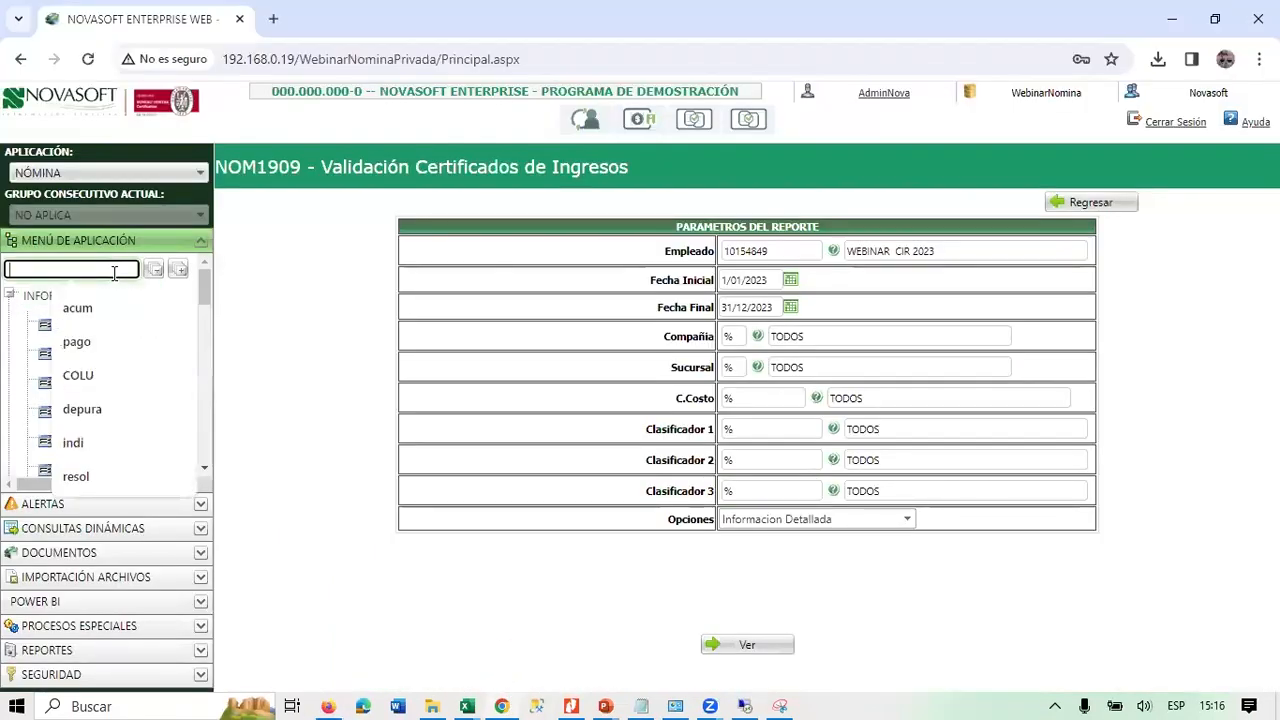
type("bases de ")
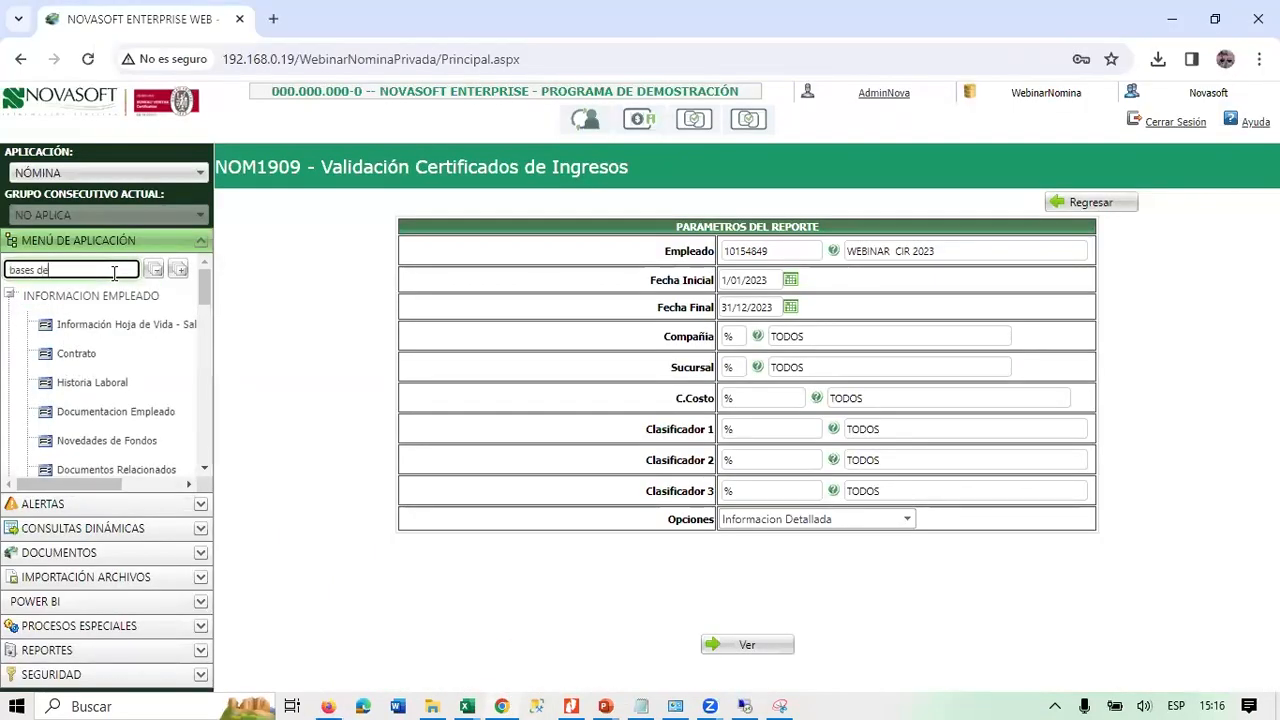
type("l")
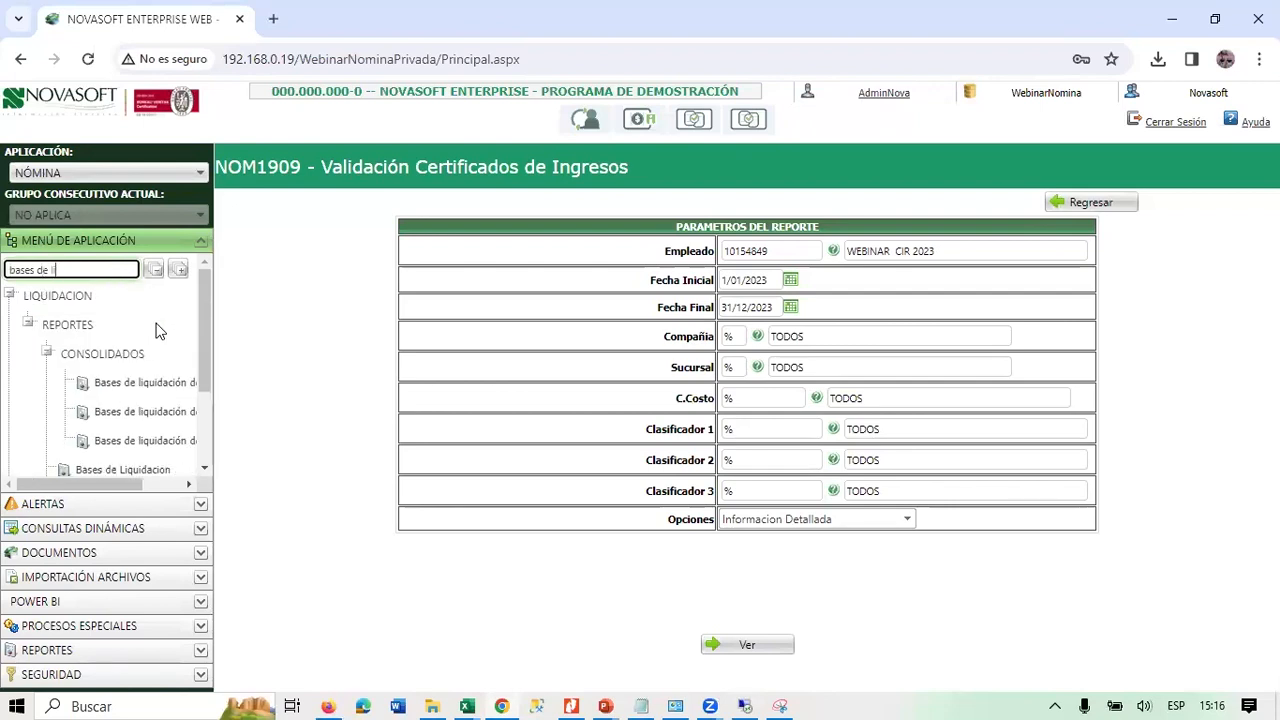
left_click_drag(208, 341, 204, 352)
left_click(58, 268)
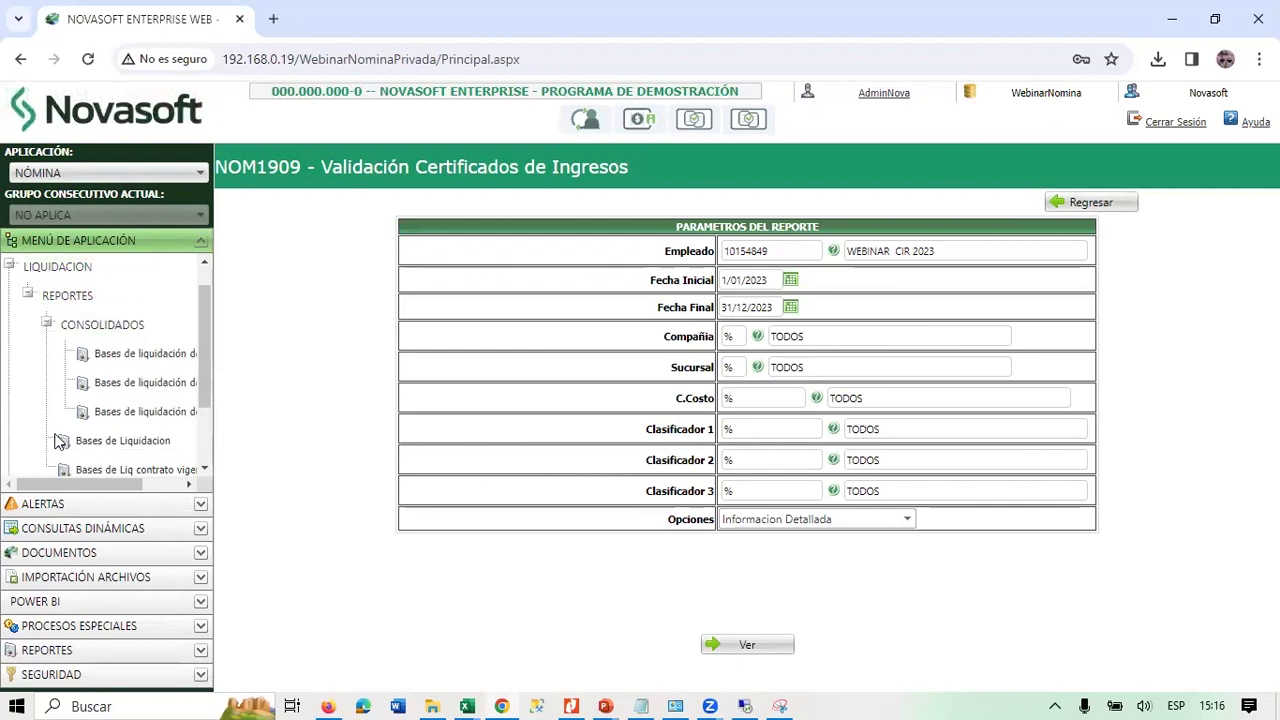
left_click(131, 443)
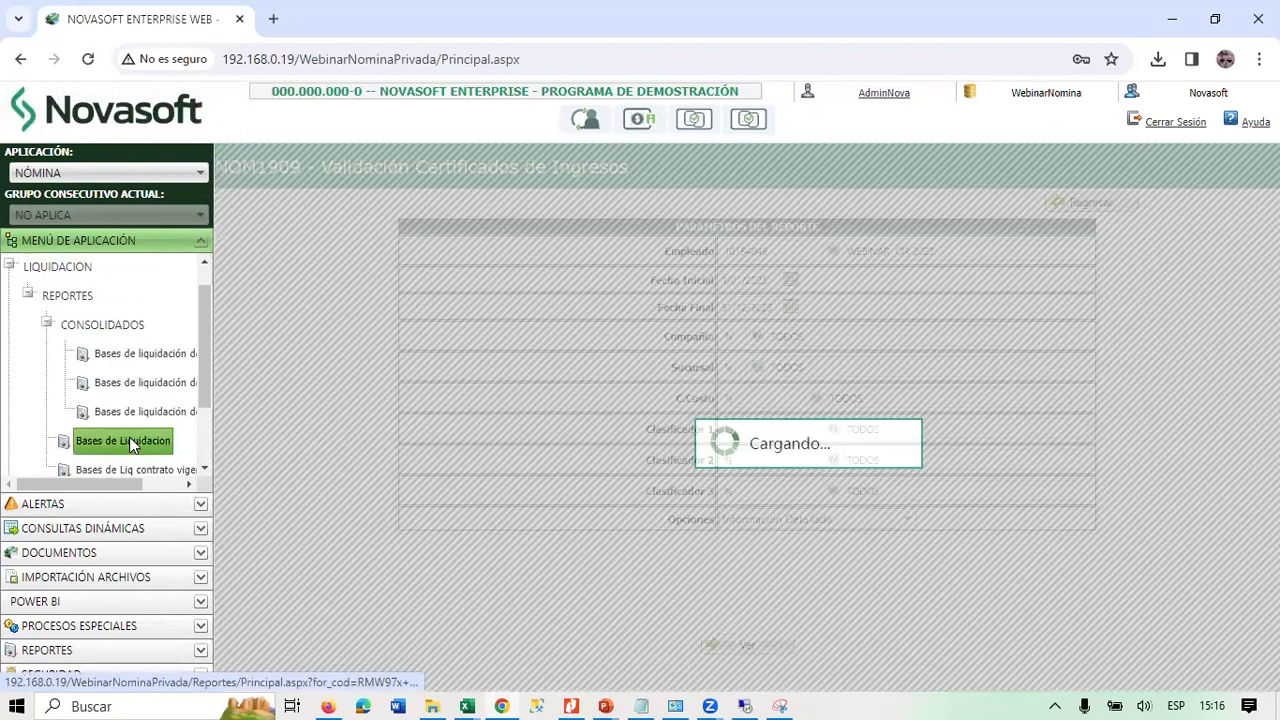
double_click(149, 20)
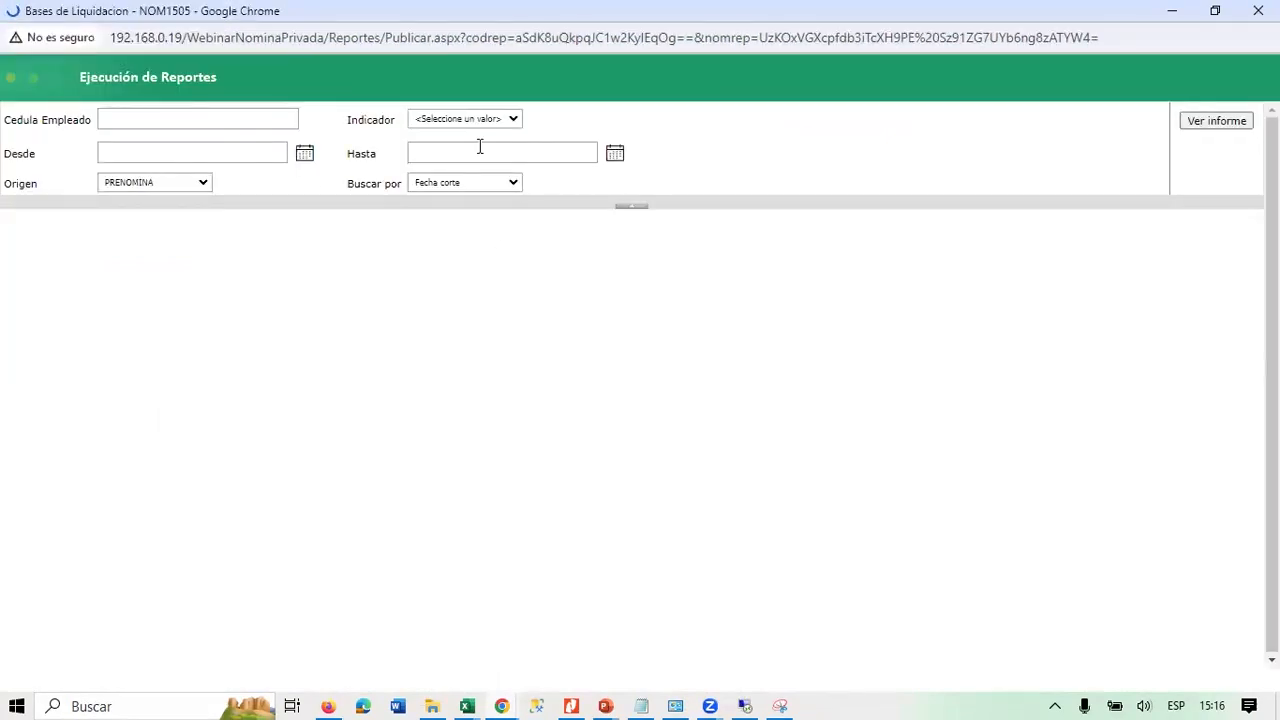
Set the Indicador to Rete Fuente, then bring up the File Explorer folder holding NOM1505.xlsx.
left_click_drag(383, 128, 342, 127)
left_click(470, 121)
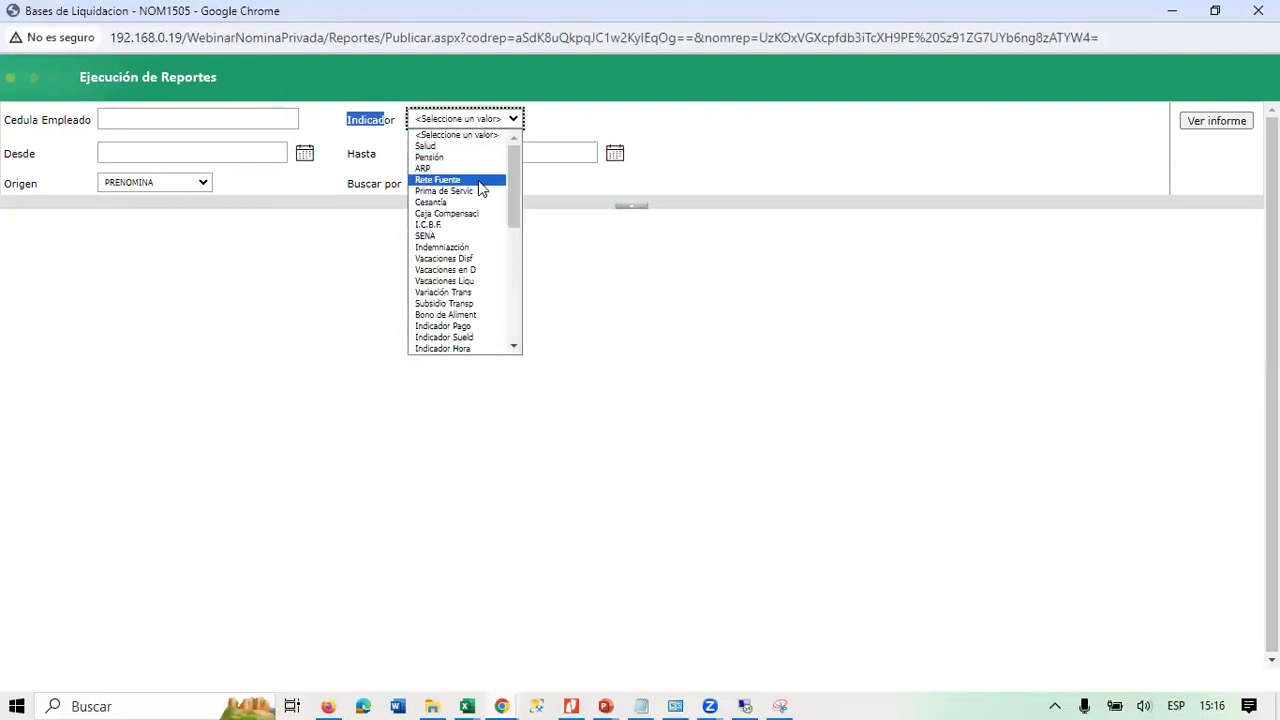
left_click(446, 181)
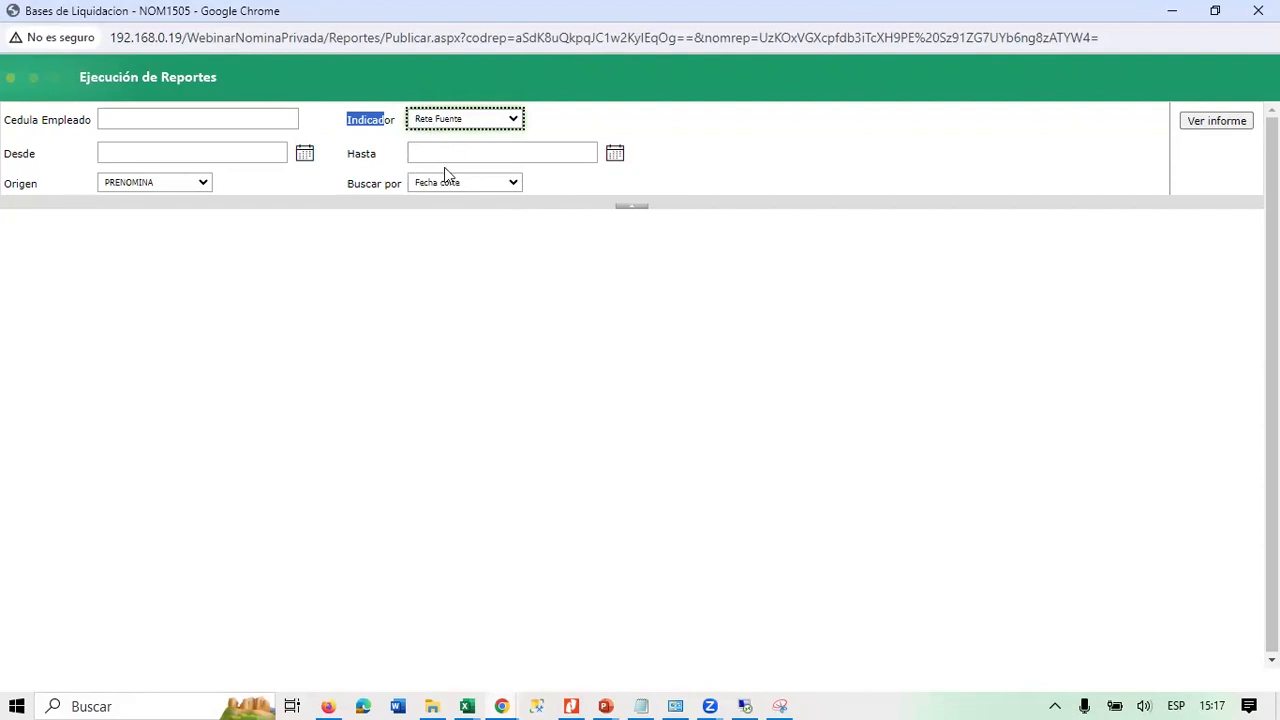
left_click(438, 698)
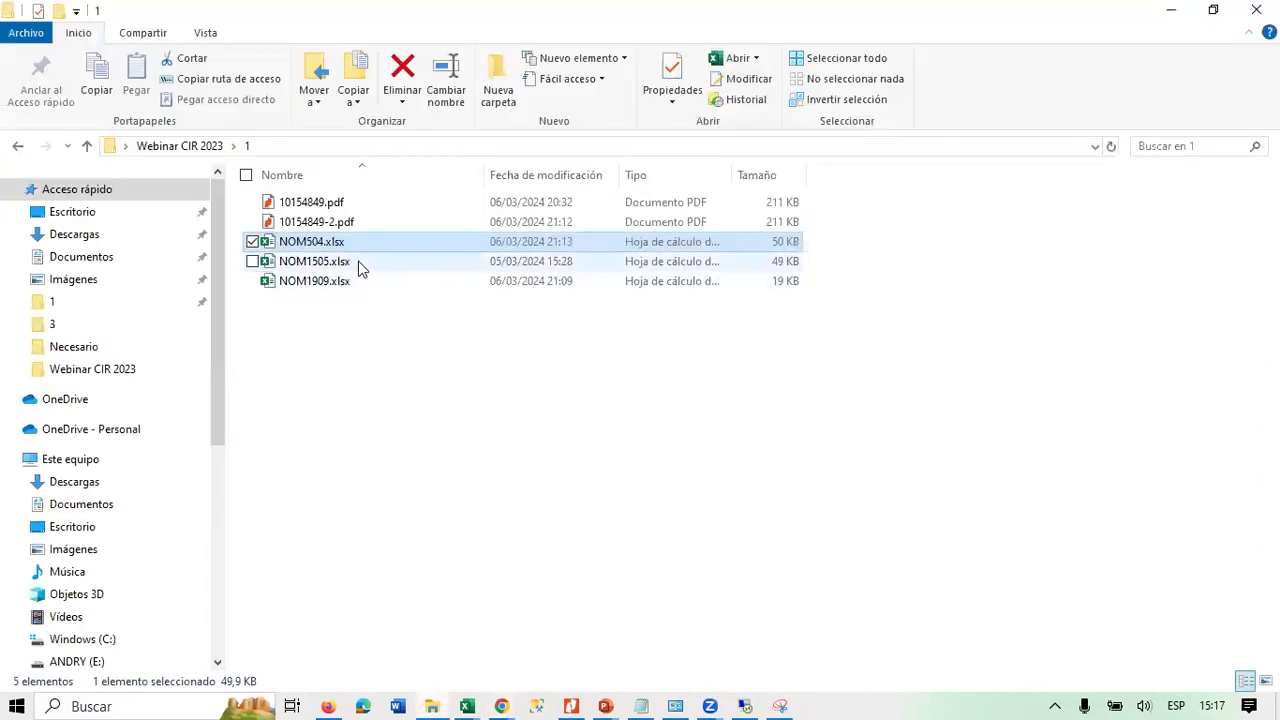
Open the NOM1505.xlsx workbook and return to the top of the monthly figures.
left_click(337, 265)
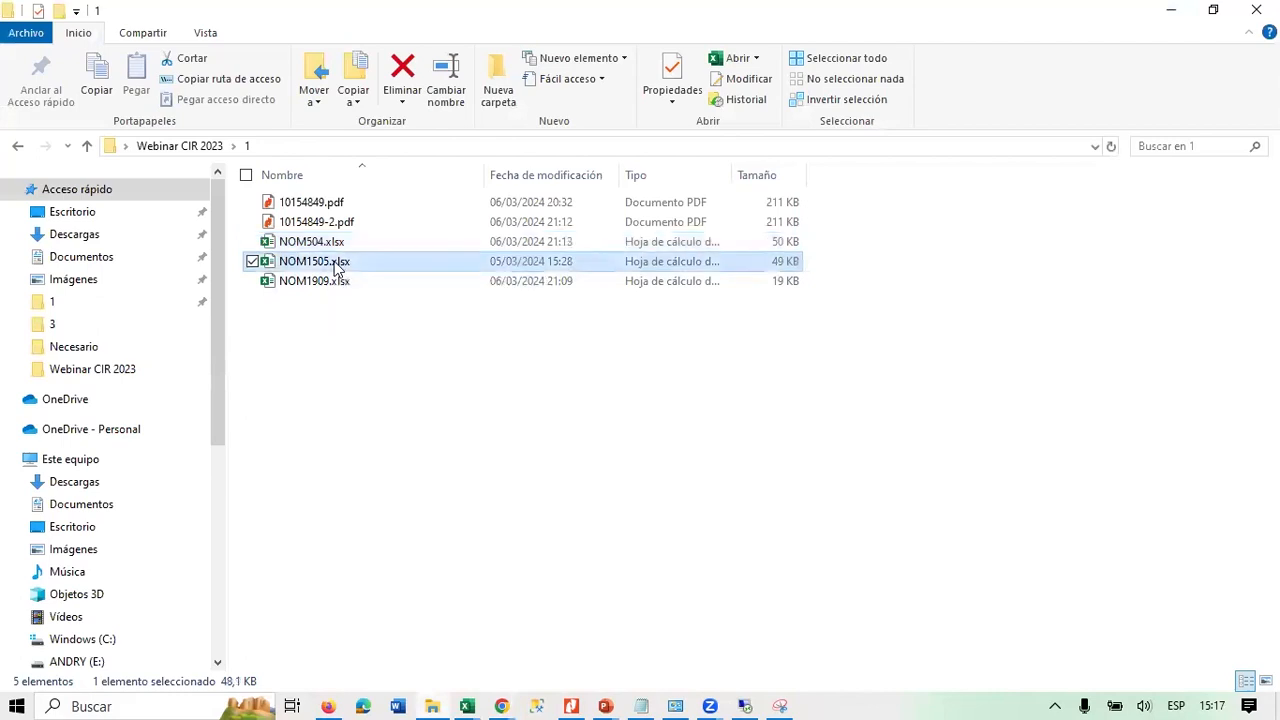
double_click(337, 265)
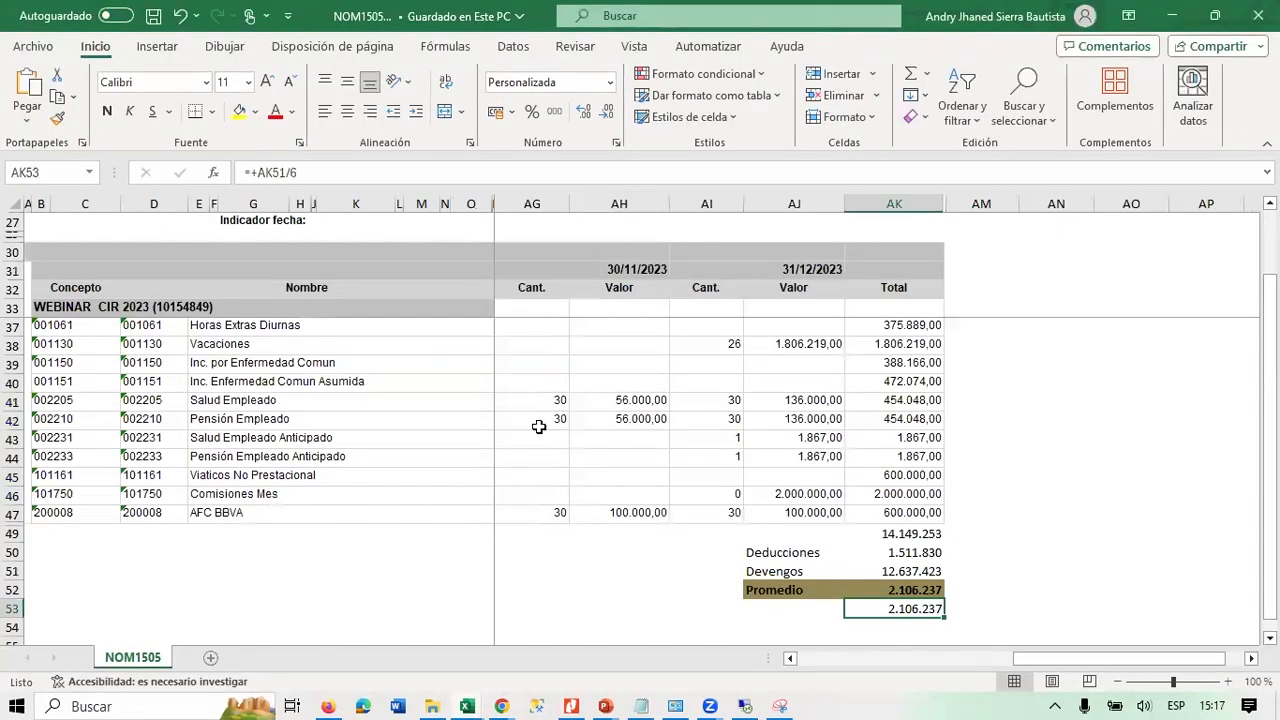
left_click(612, 344)
key("ctrl+Home")
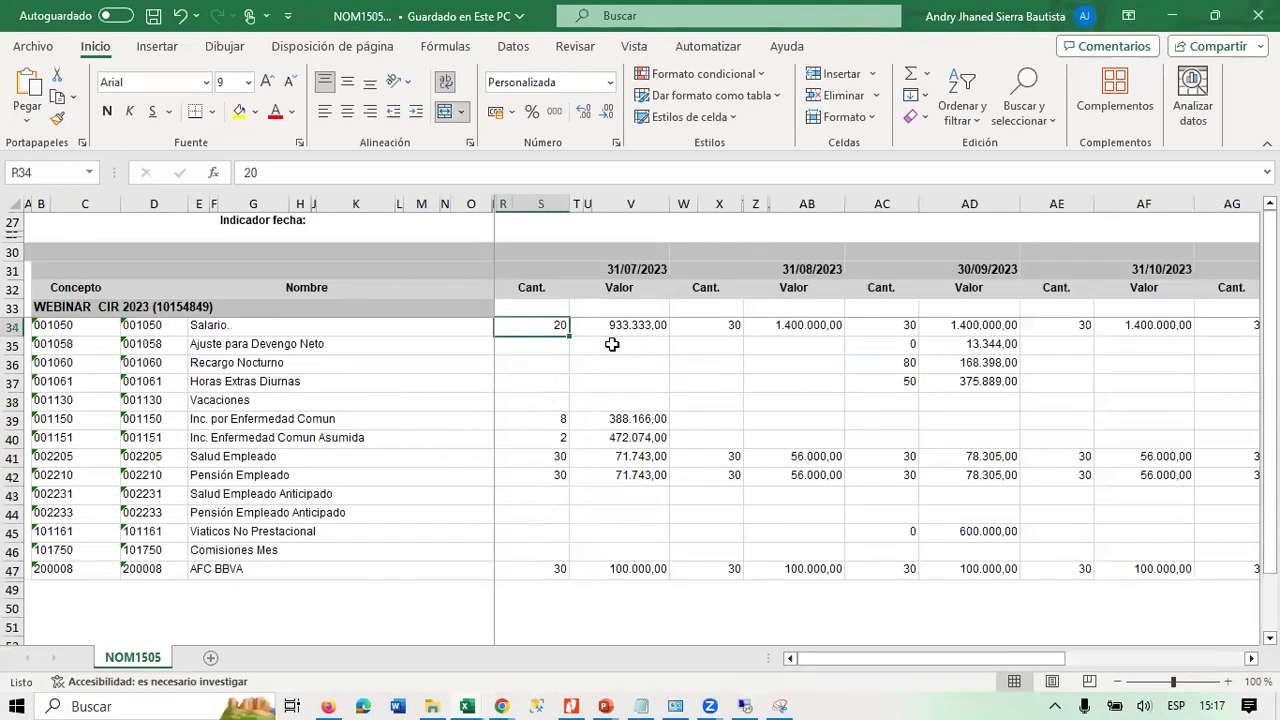
key("Up")
key("Up")
key("Up")
key("Up")
key("Up")
key("Up")
key("Up")
key("Up")
key("Up")
key("Up")
key("Up")
key("Up")
key("Up")
key("Up")
key("Up")
key("Up")
key("Up")
key("Up")
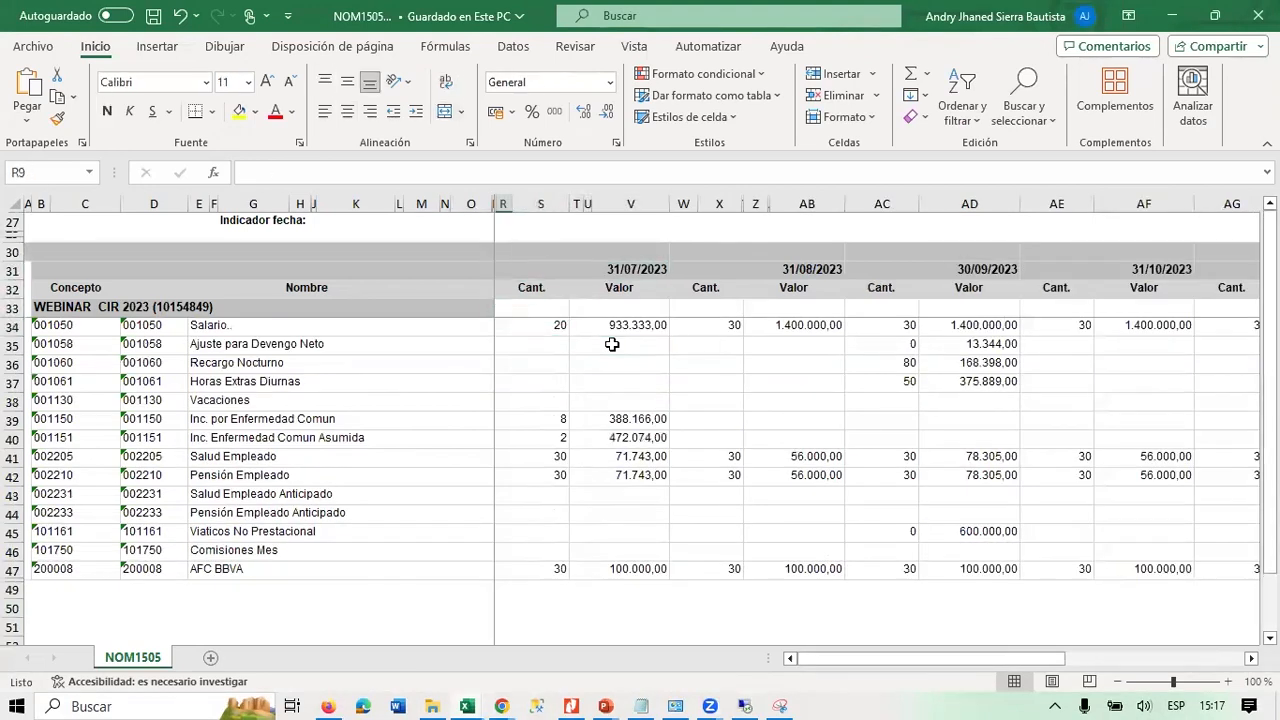
key("Down")
key("Down")
key("Down")
key("Down")
key("Down")
key("Down")
key("Down")
key("Down")
key("Down")
key("Down")
key("Down")
key("Down")
key("Down")
key("Down")
key("Down")
key("Down")
key("Down")
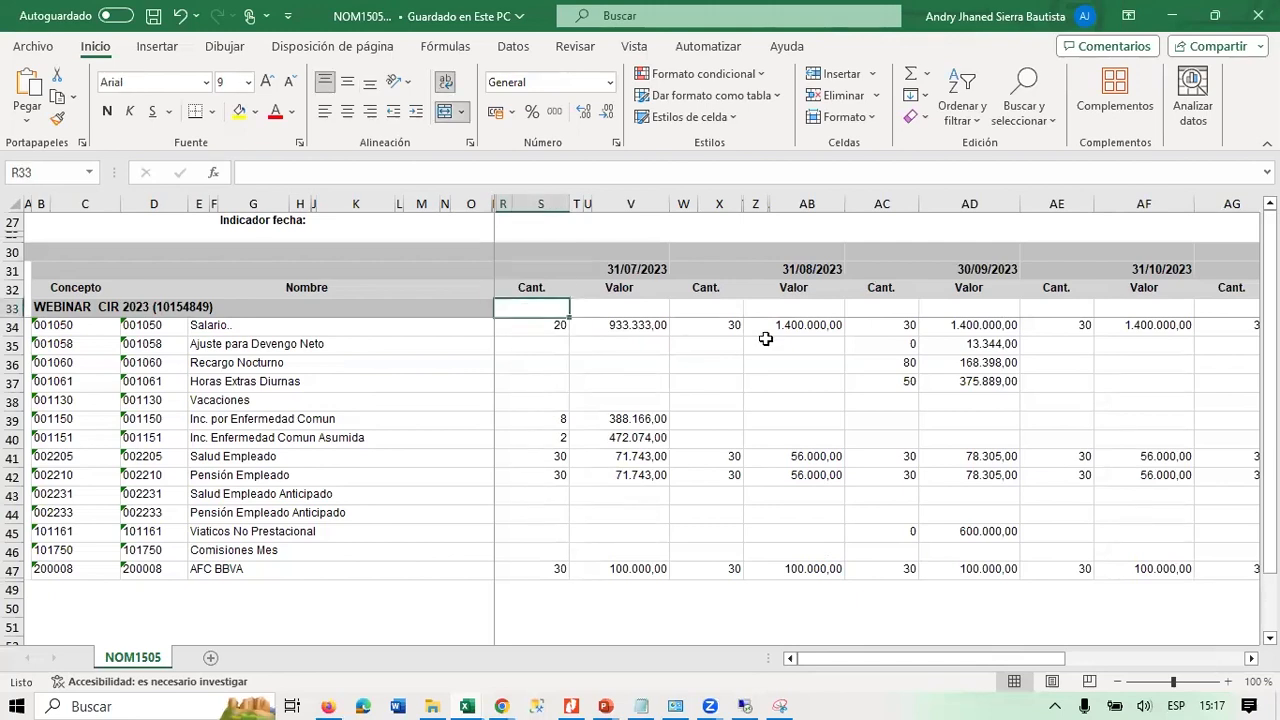
Move down the Total column and inspect the grand-sum formula in AK49.
key("Right")
key("Right")
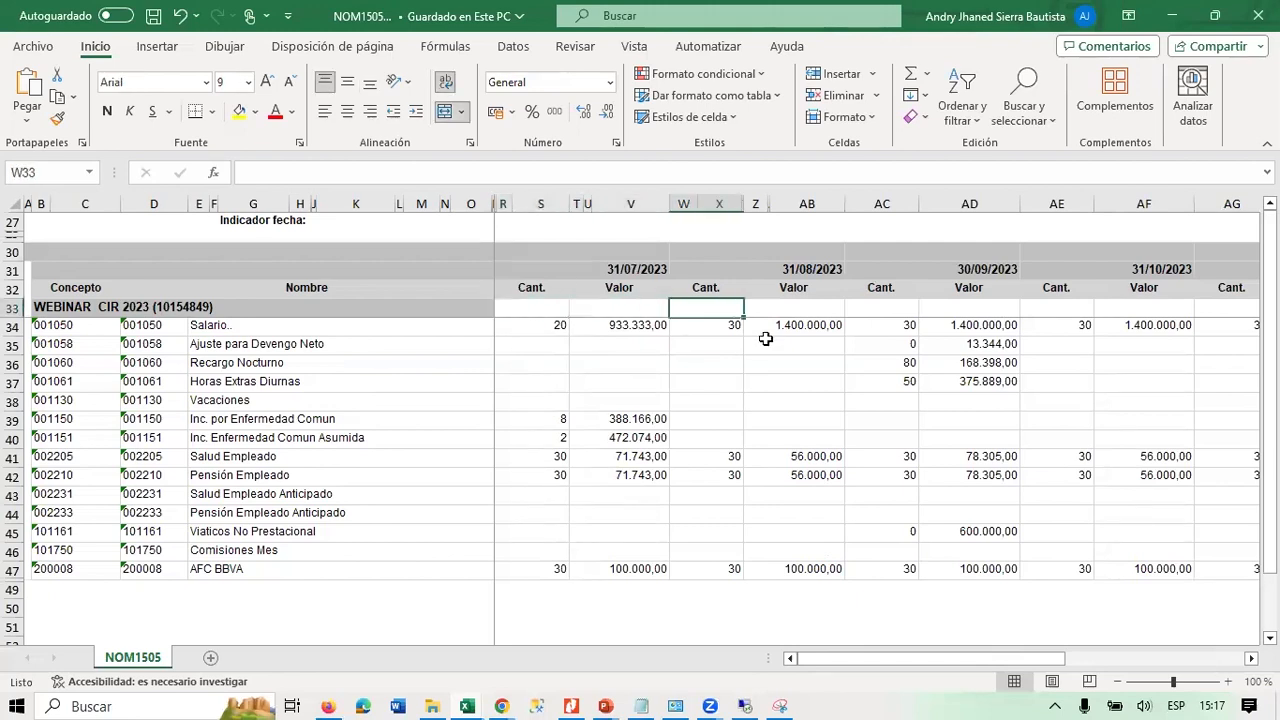
key("Right")
key("Right")
key("Right")
key("Right")
key("Right")
key("Right")
key("Right")
key("Right")
key("Right")
key("Right")
key("Right")
key("Right")
key("Right")
key("Right")
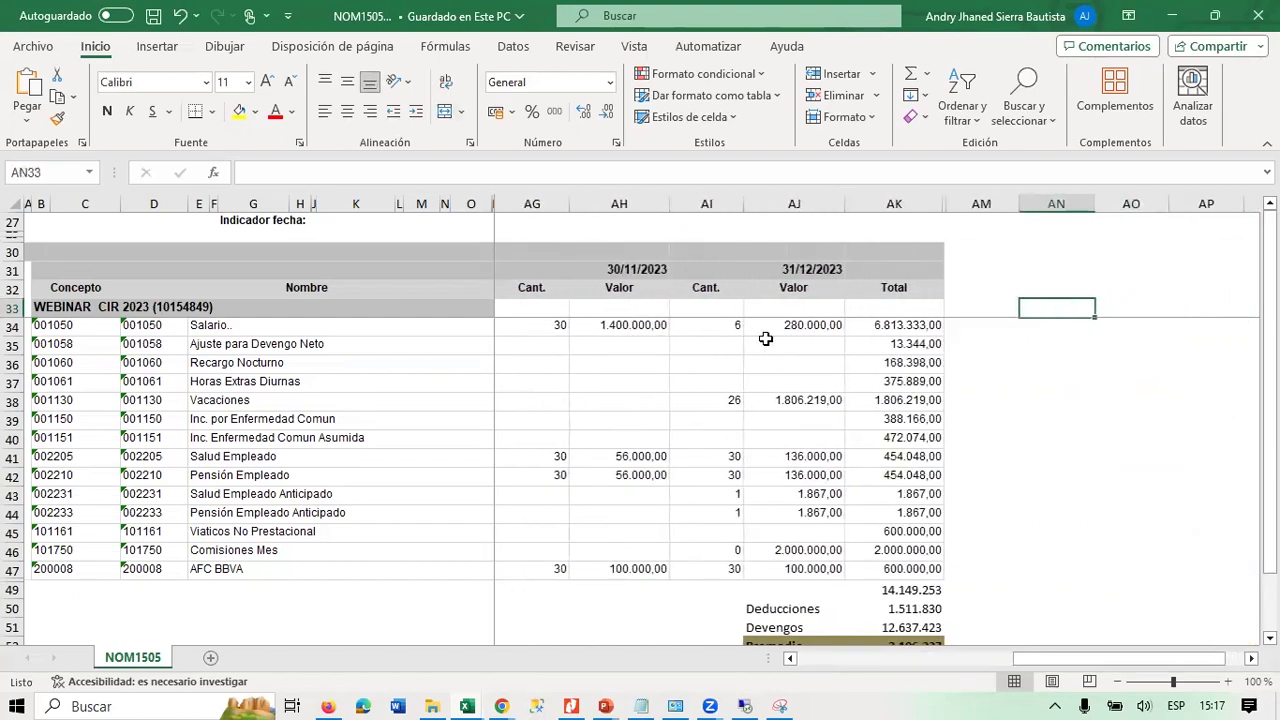
key("Left")
key("Left")
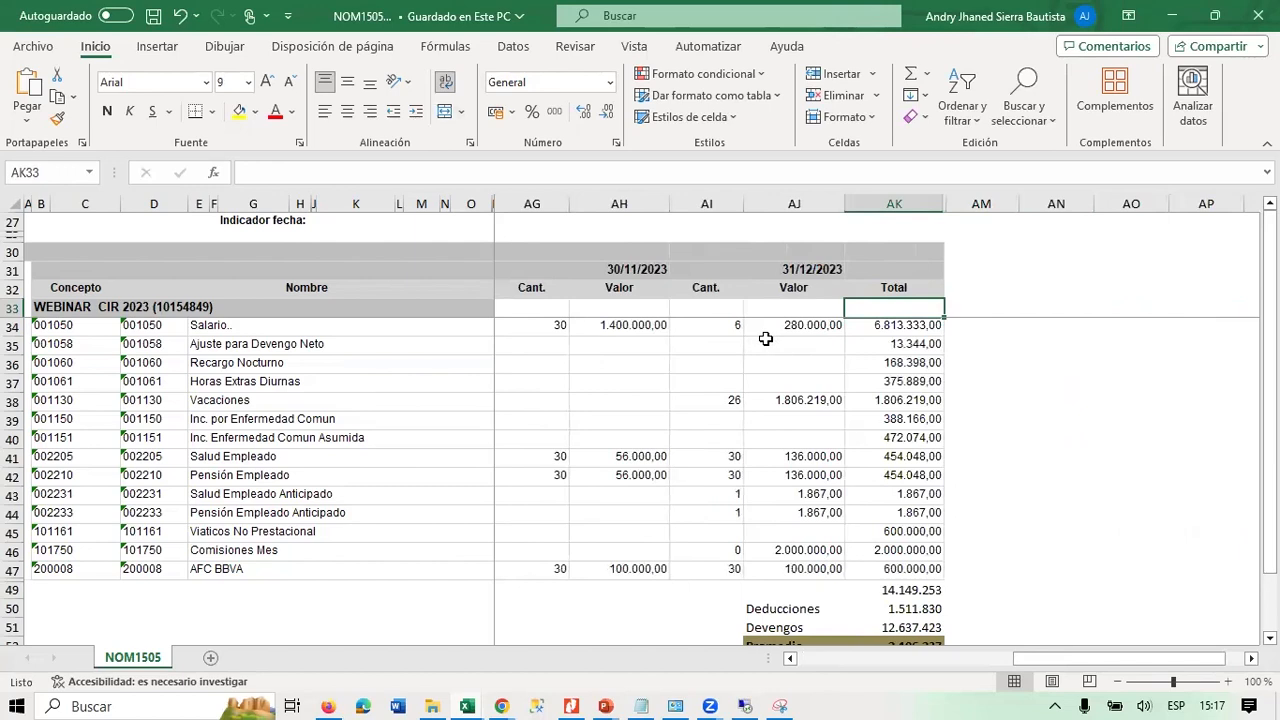
key("Down")
key("Down")
key("Down")
key("Down")
key("Down")
key("Down")
key("Down")
key("Down")
key("Down")
key("Down")
key("Down")
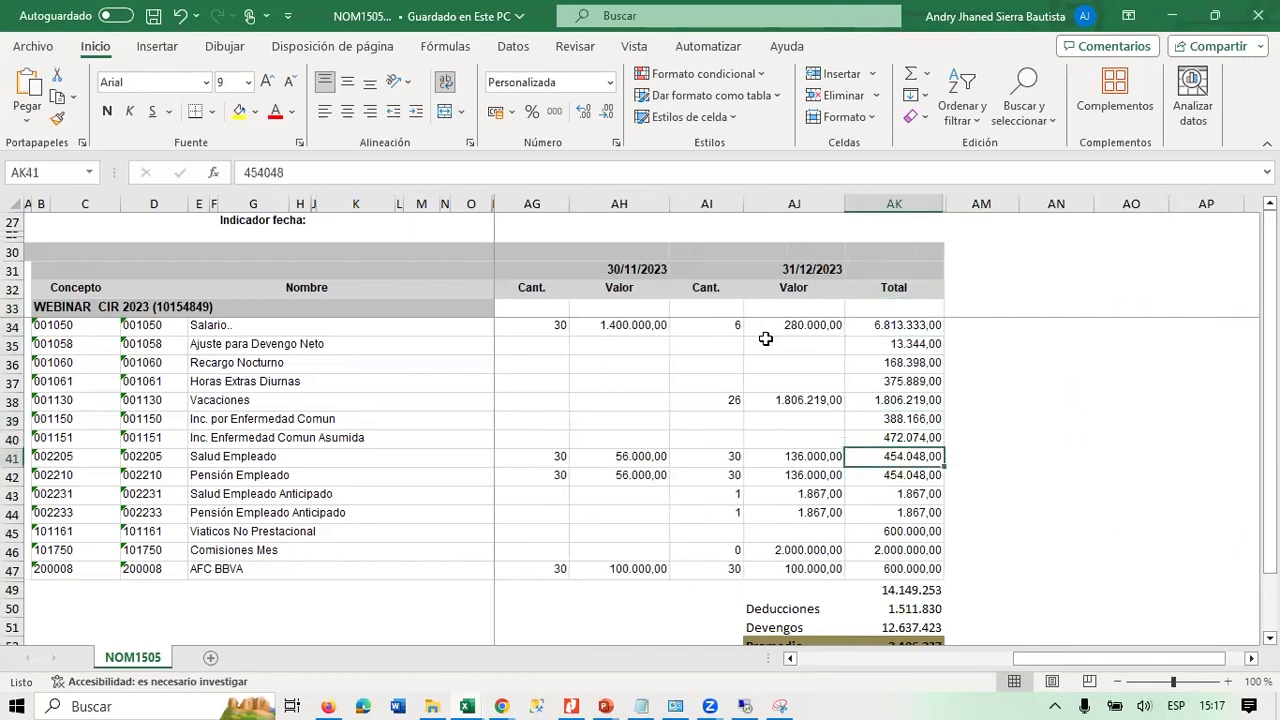
key("Down")
key("Down")
key("Down")
key("Down")
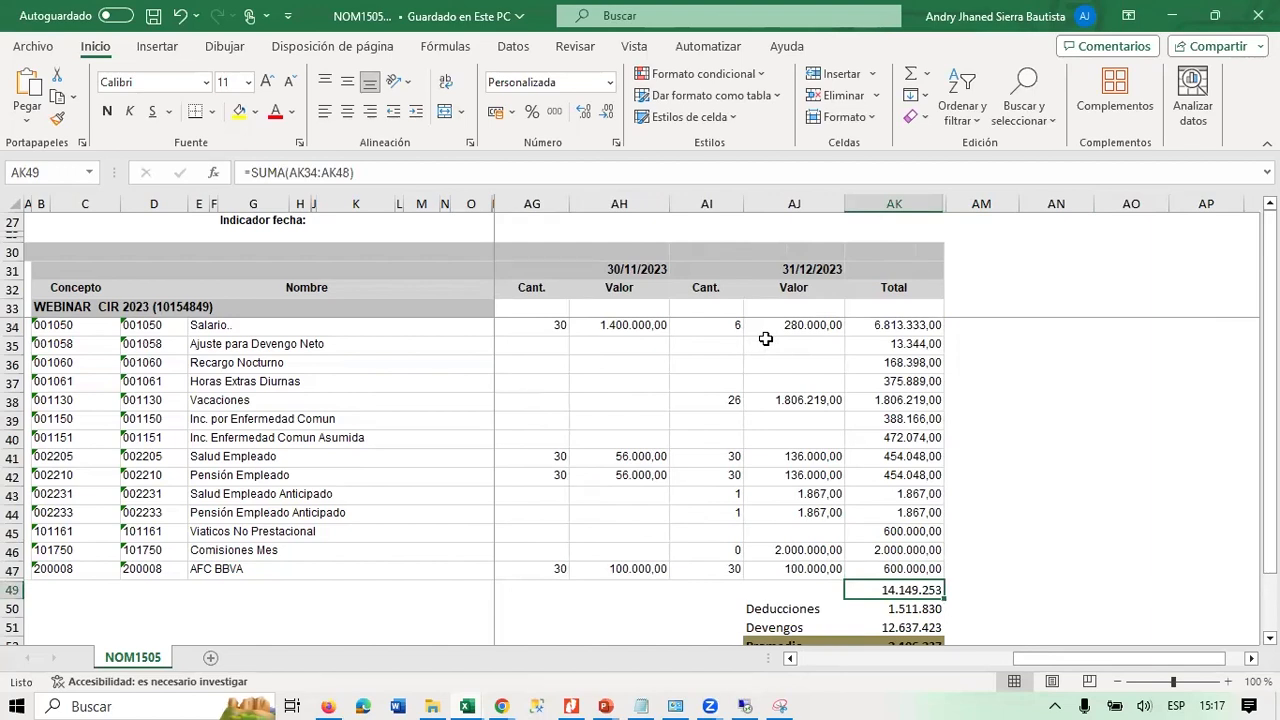
key("Down")
key("Down")
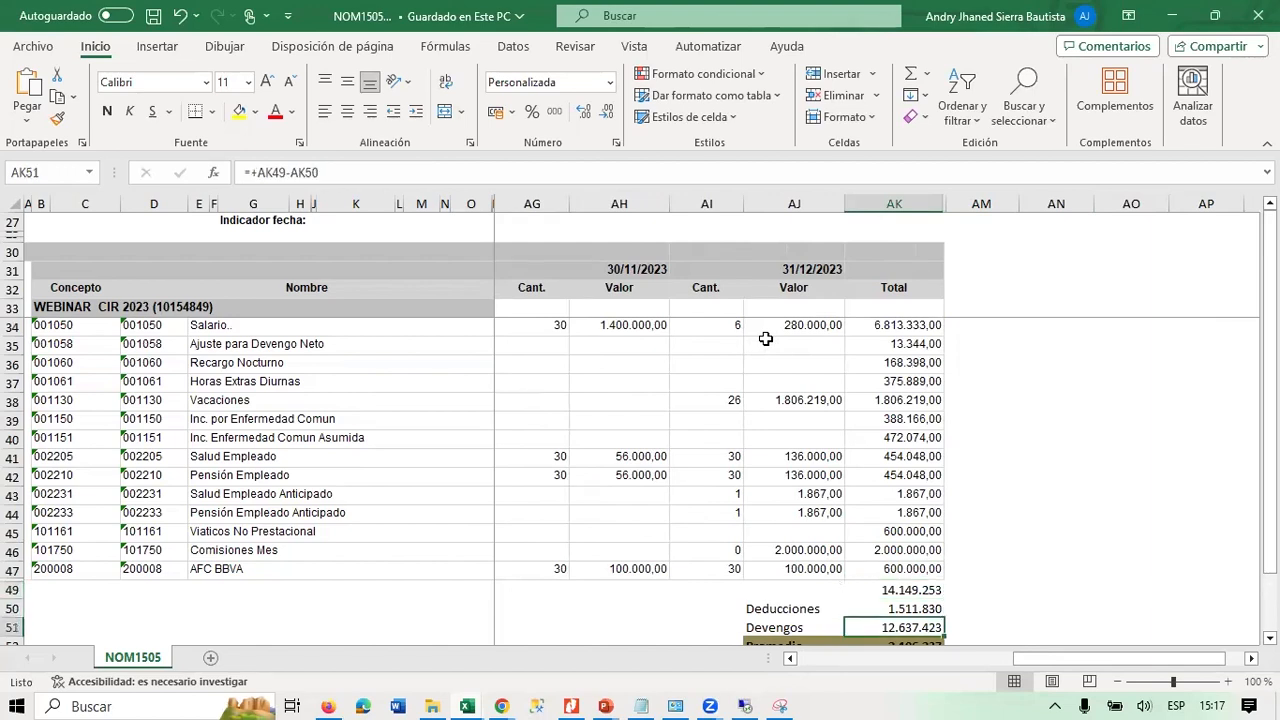
left_click(900, 590)
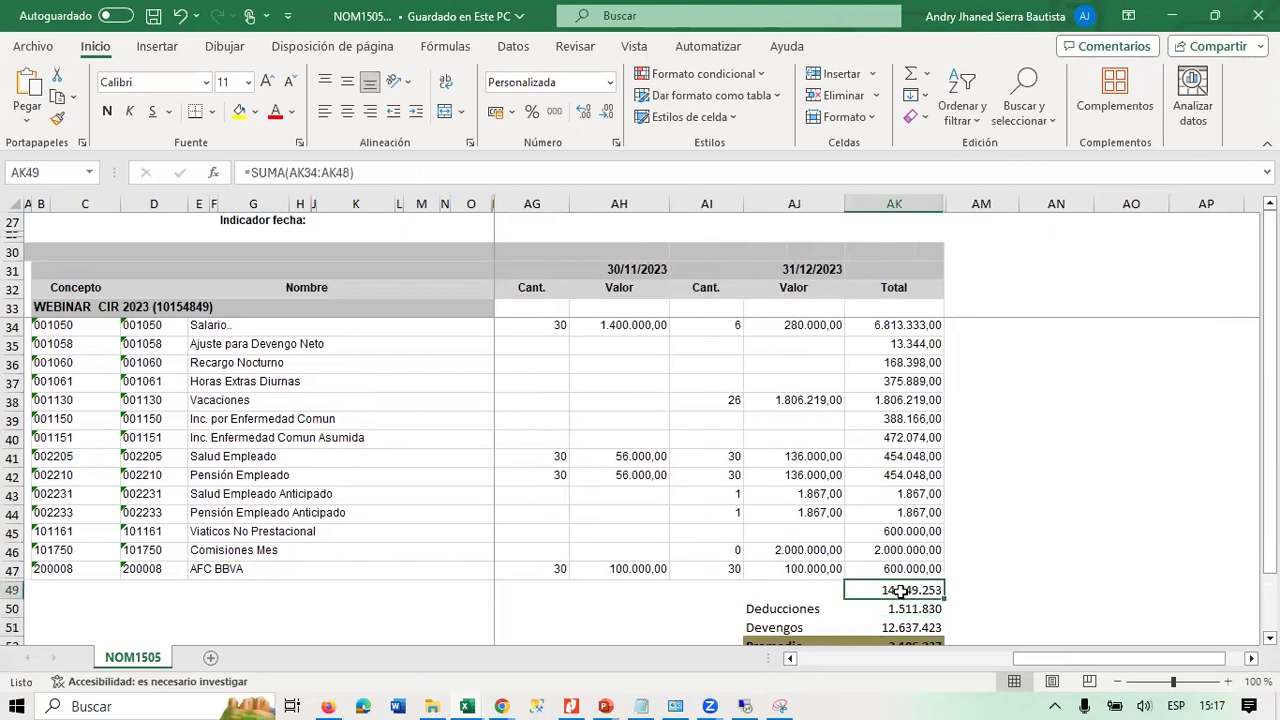
double_click(900, 590)
key("Escape")
Inspect the Deducciones formula in AK50 and the Devengos total formula in AK51.
left_click(900, 609)
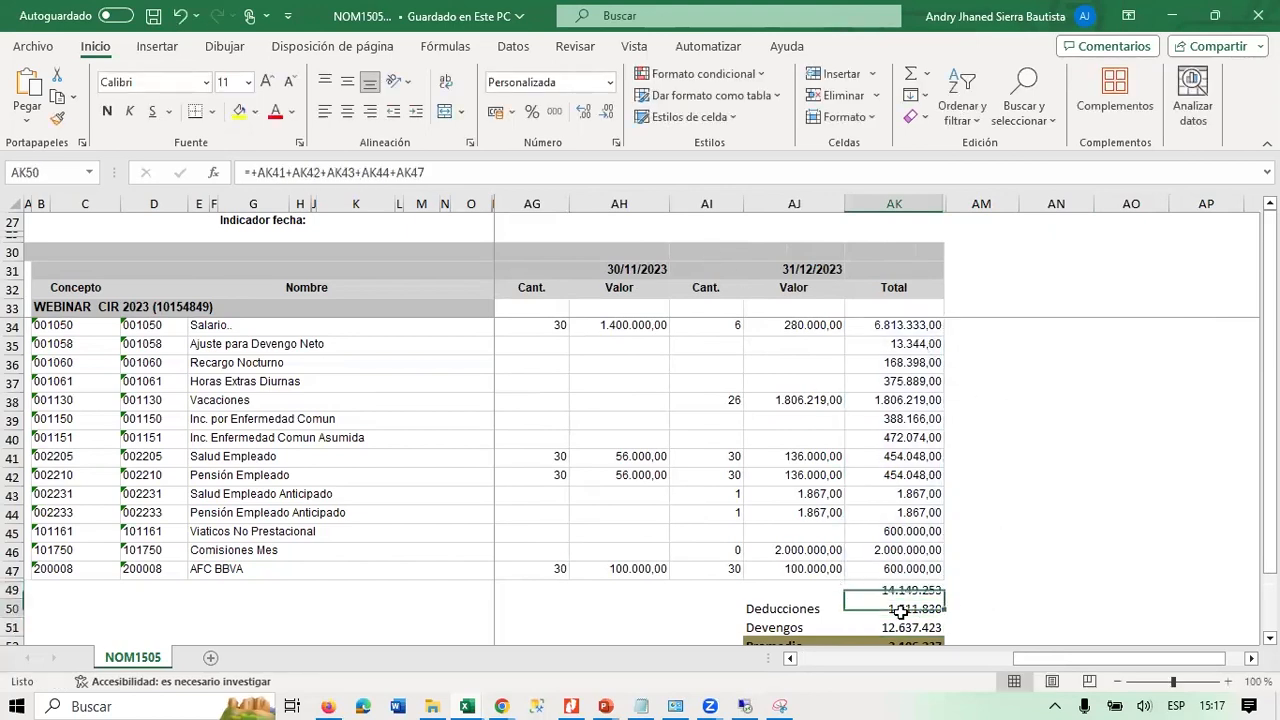
double_click(900, 609)
key("Escape")
scroll(1088, 560, "down", 1)
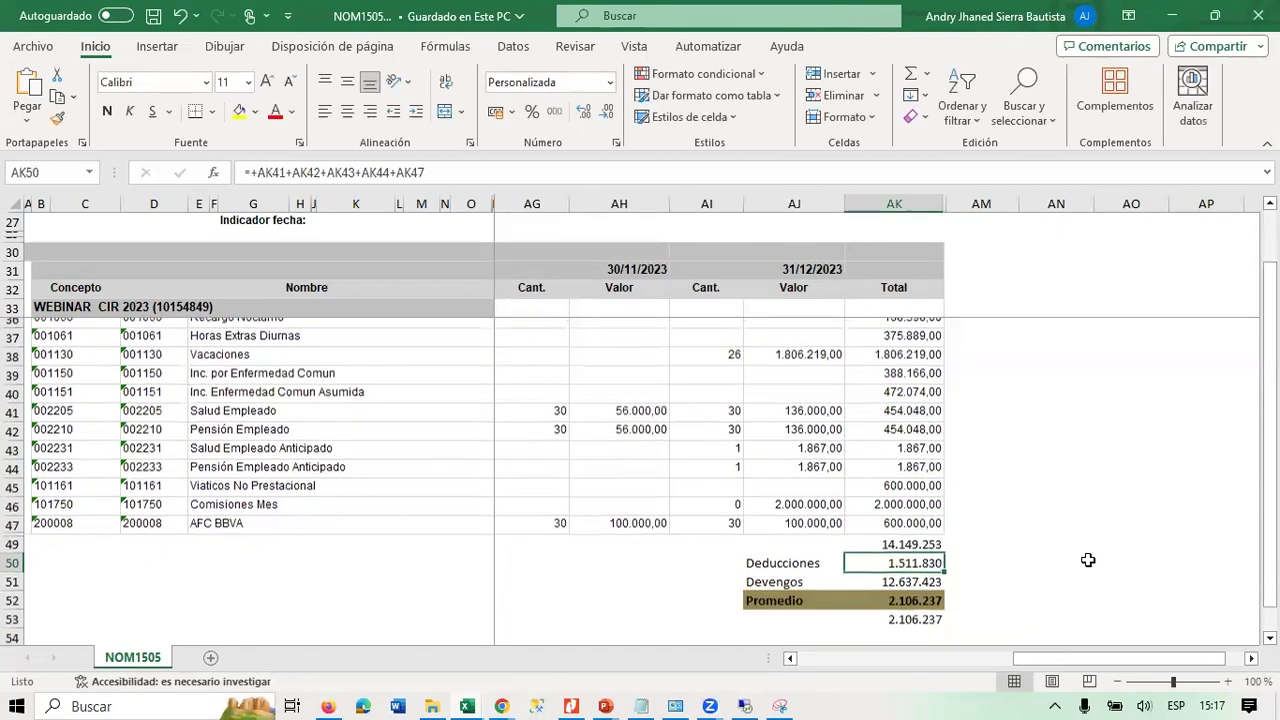
scroll(1088, 560, "down", 1)
key("Down")
key("F2")
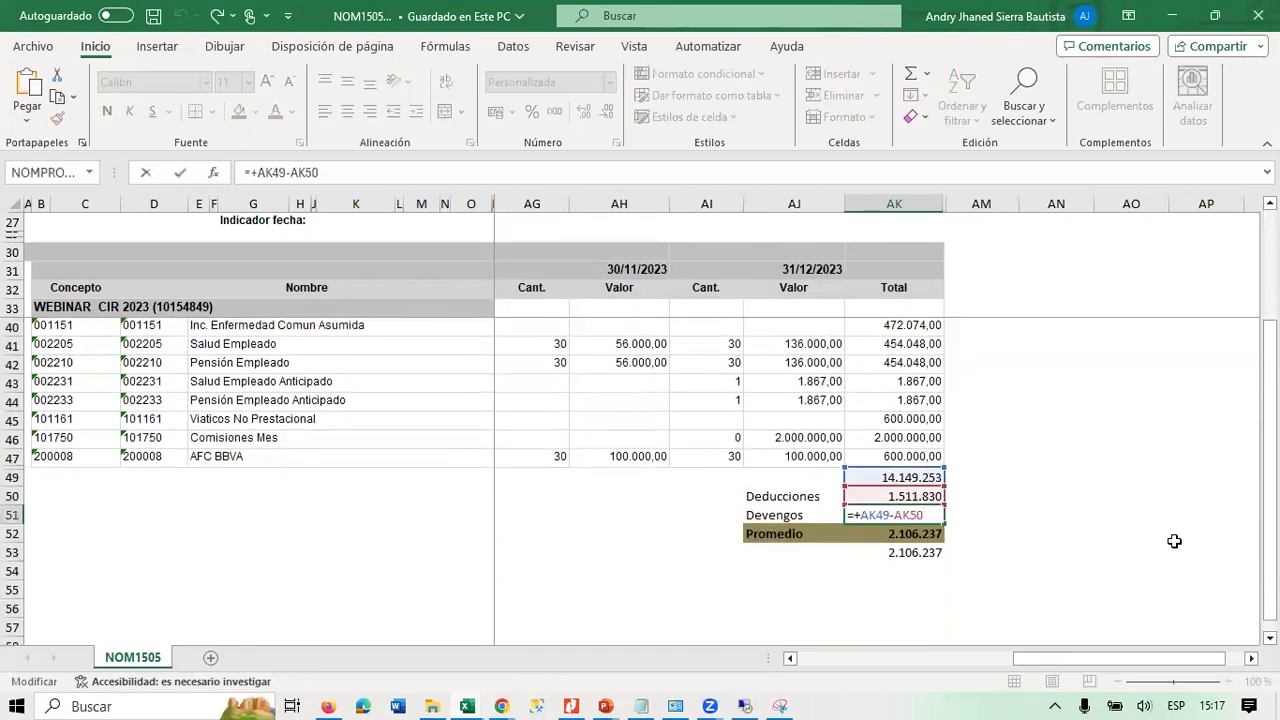
key("Escape")
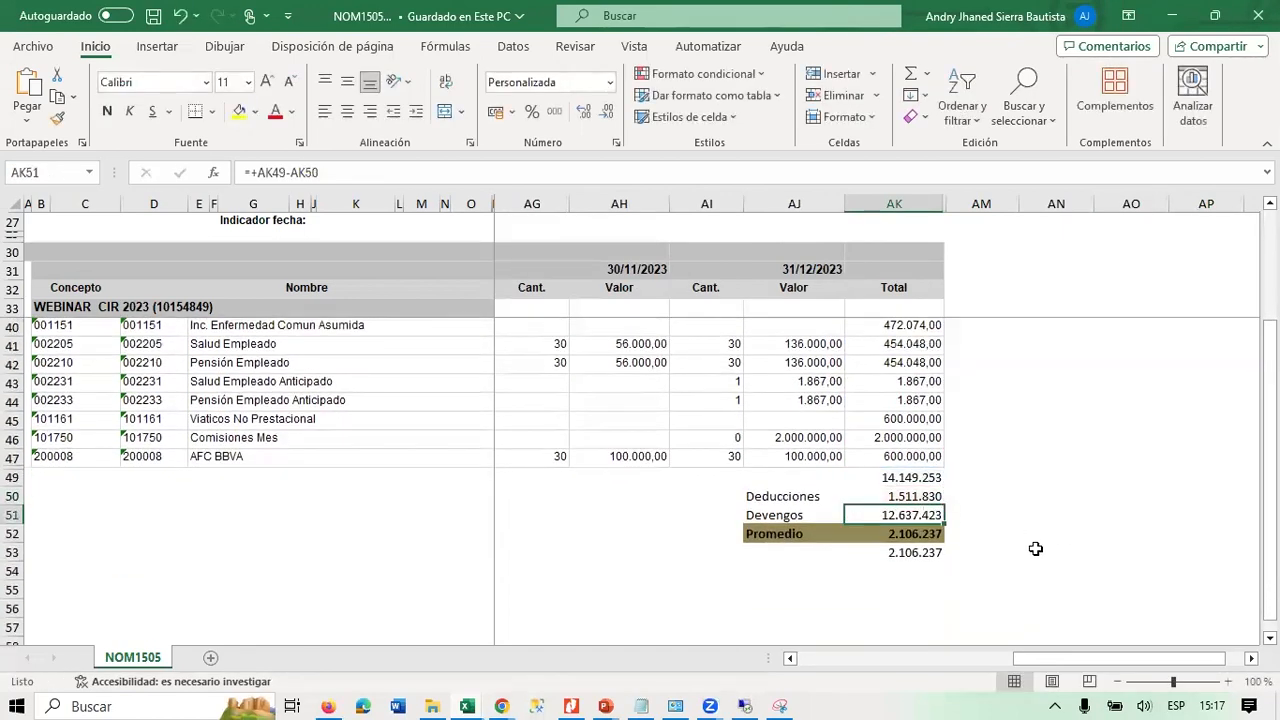
Fill the Devengos total 12.637.423 yellow and verify AK53's =+AK51/6 average of 2.106.237.
left_click(240, 113)
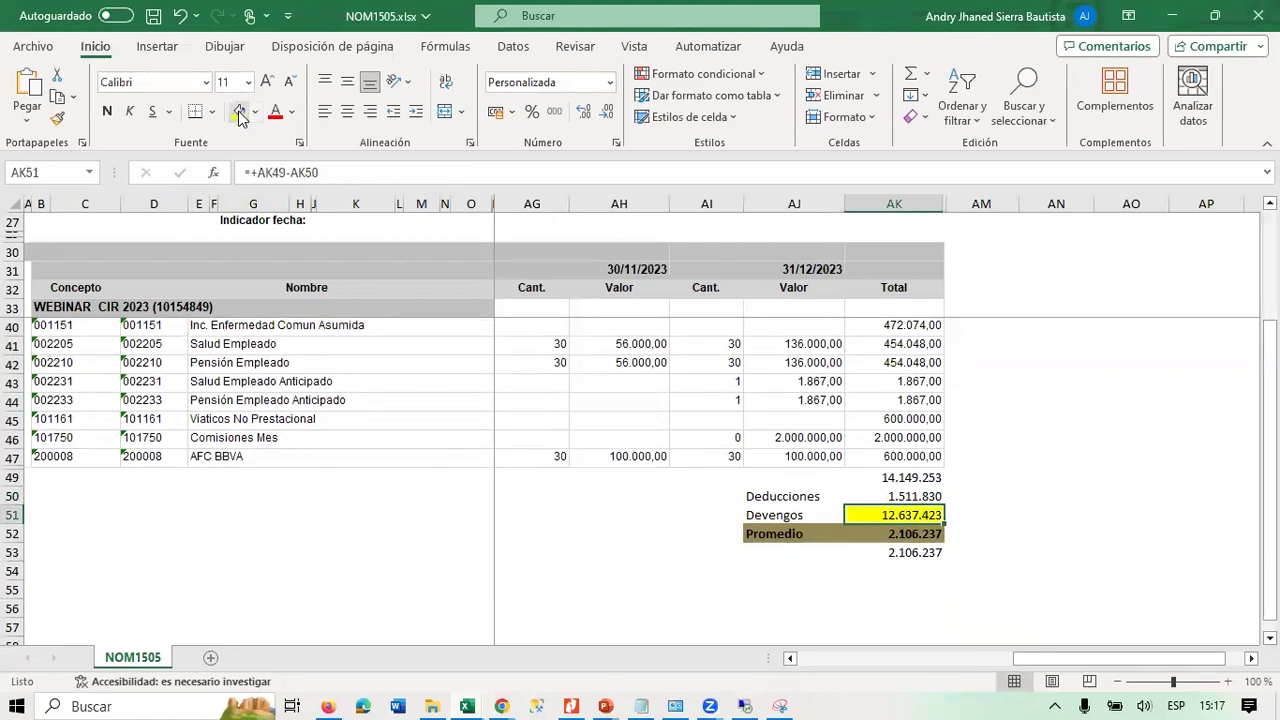
key("Down")
key("Down")
key("F2")
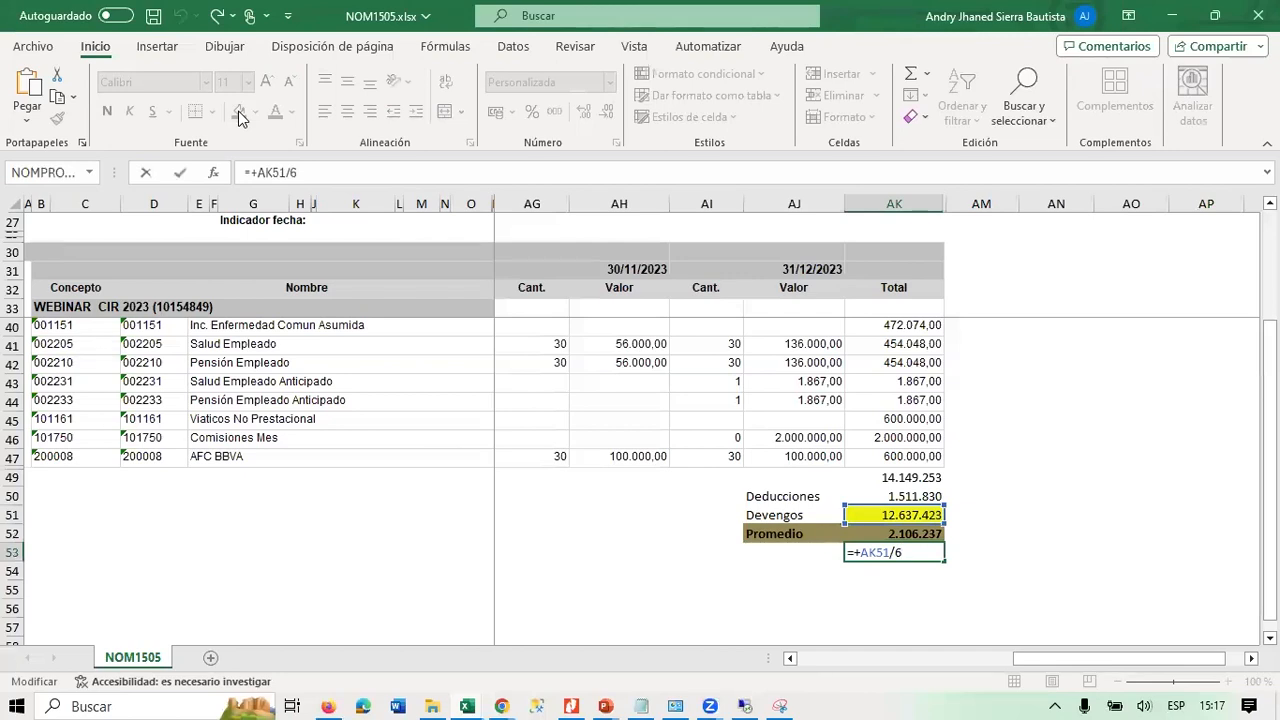
key("Escape")
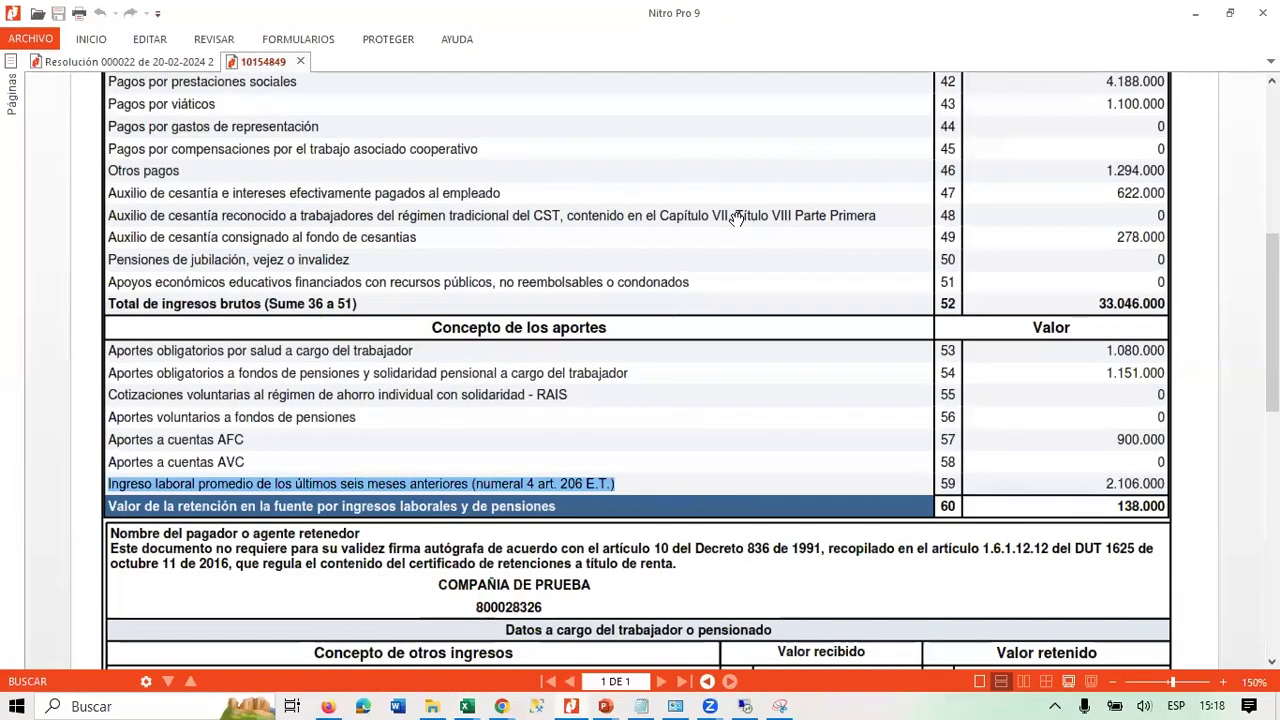
Scroll the certificate PDF down to total withholding 138.000 and the dependent listed as Hijo.
left_click(571, 703)
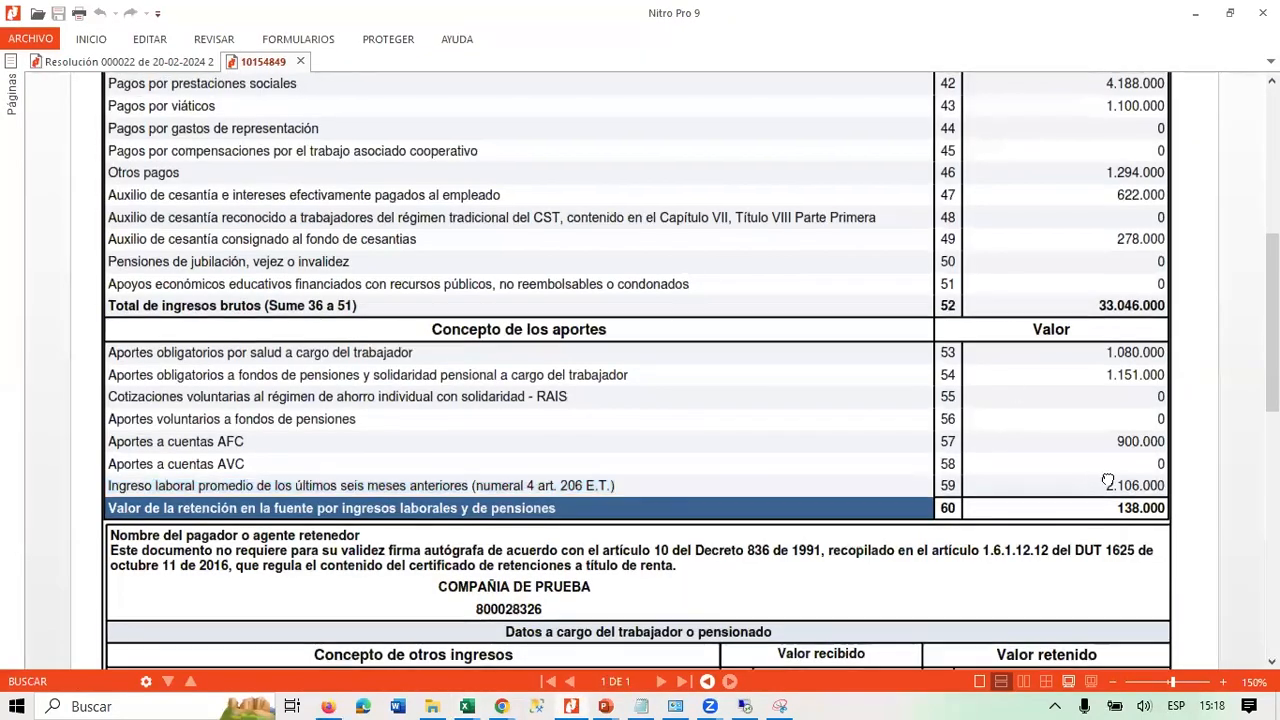
scroll(1079, 493, "up", 1)
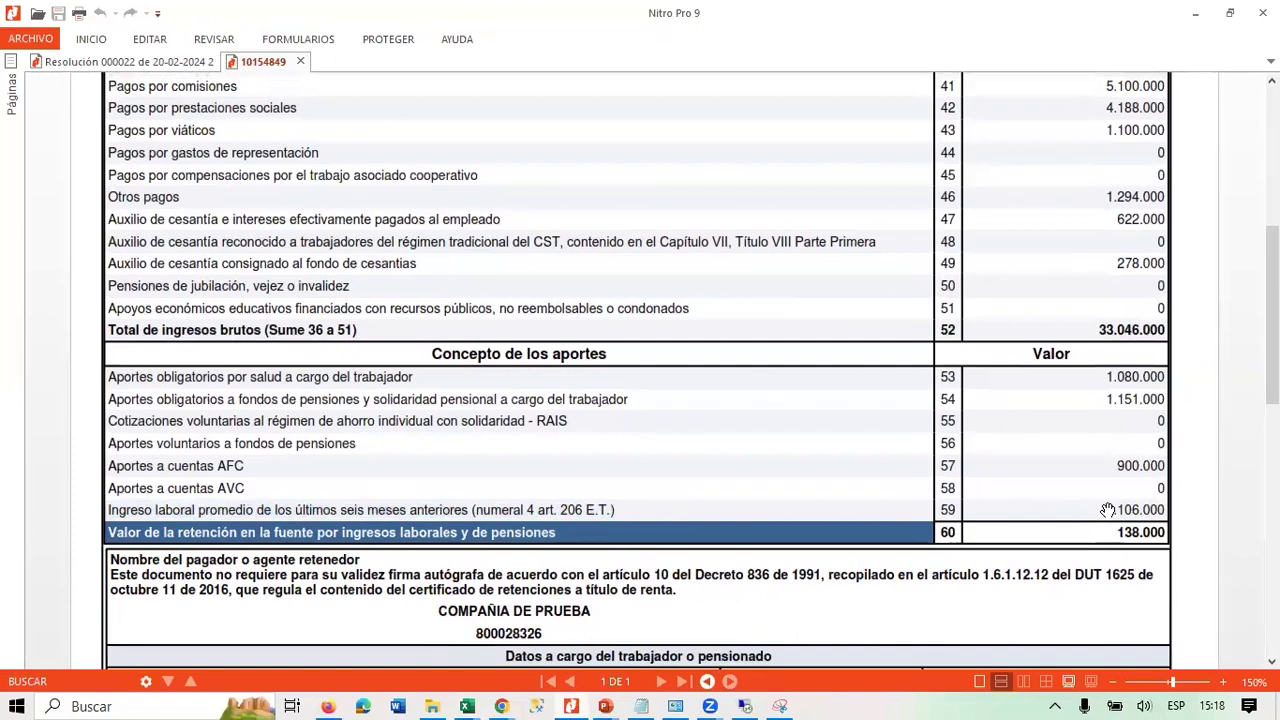
left_click_drag(1114, 522, 1131, 330)
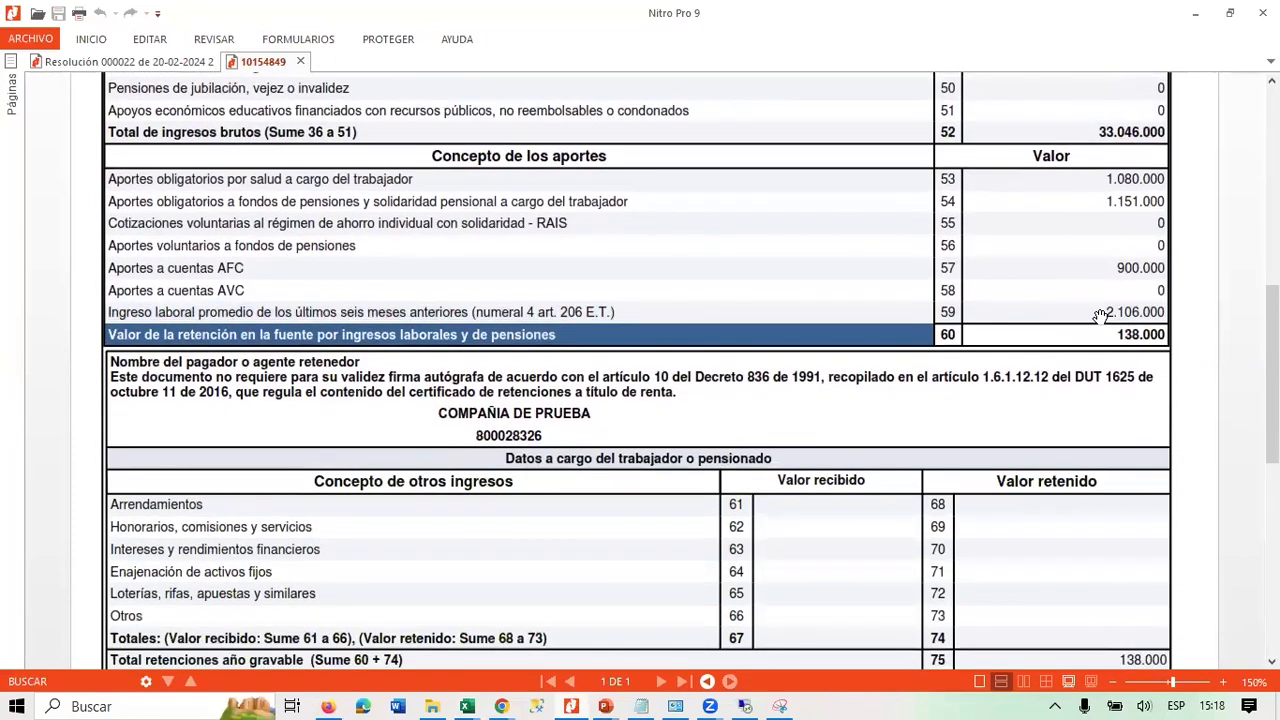
scroll(1145, 315, "down", 2)
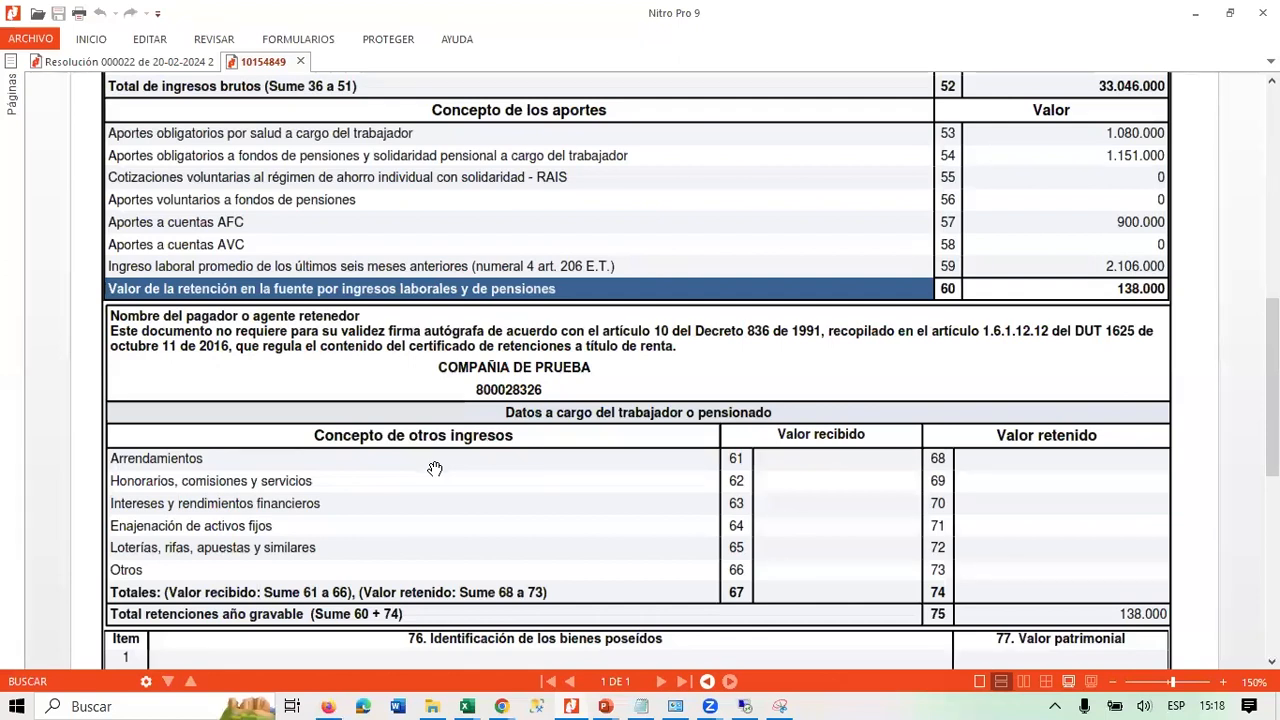
scroll(783, 356, "up", 6)
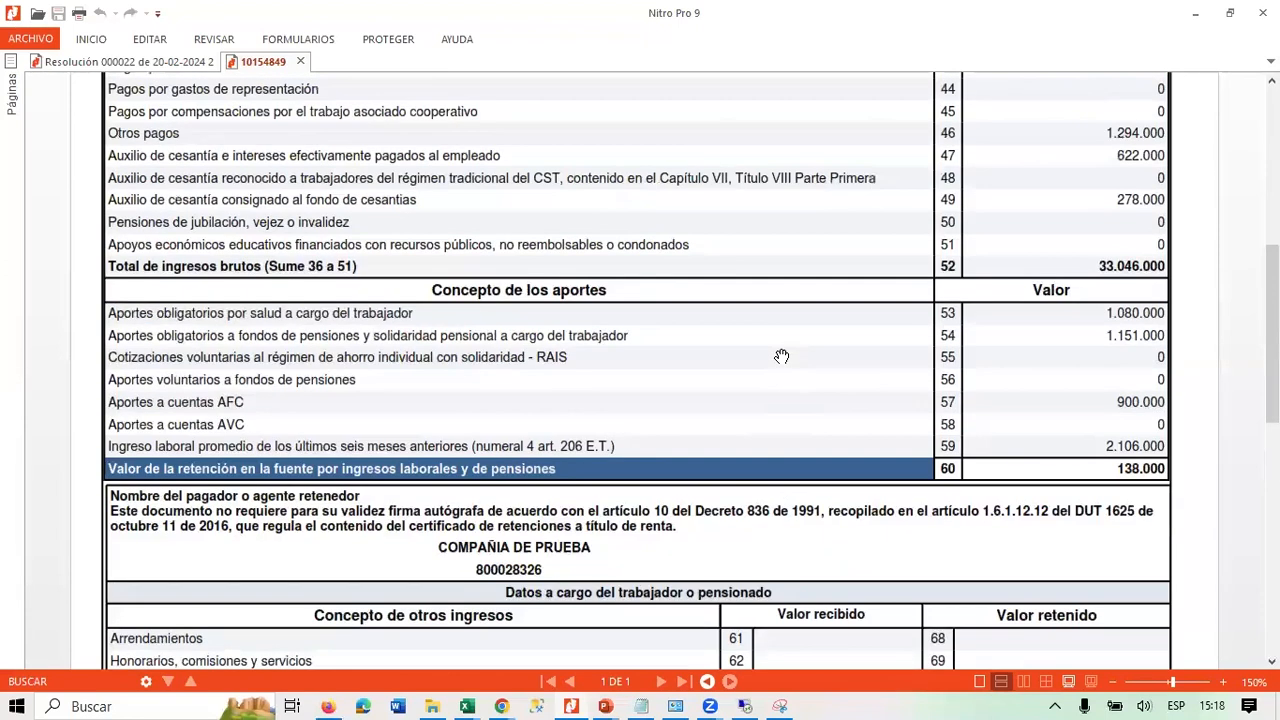
scroll(785, 360, "down", 3)
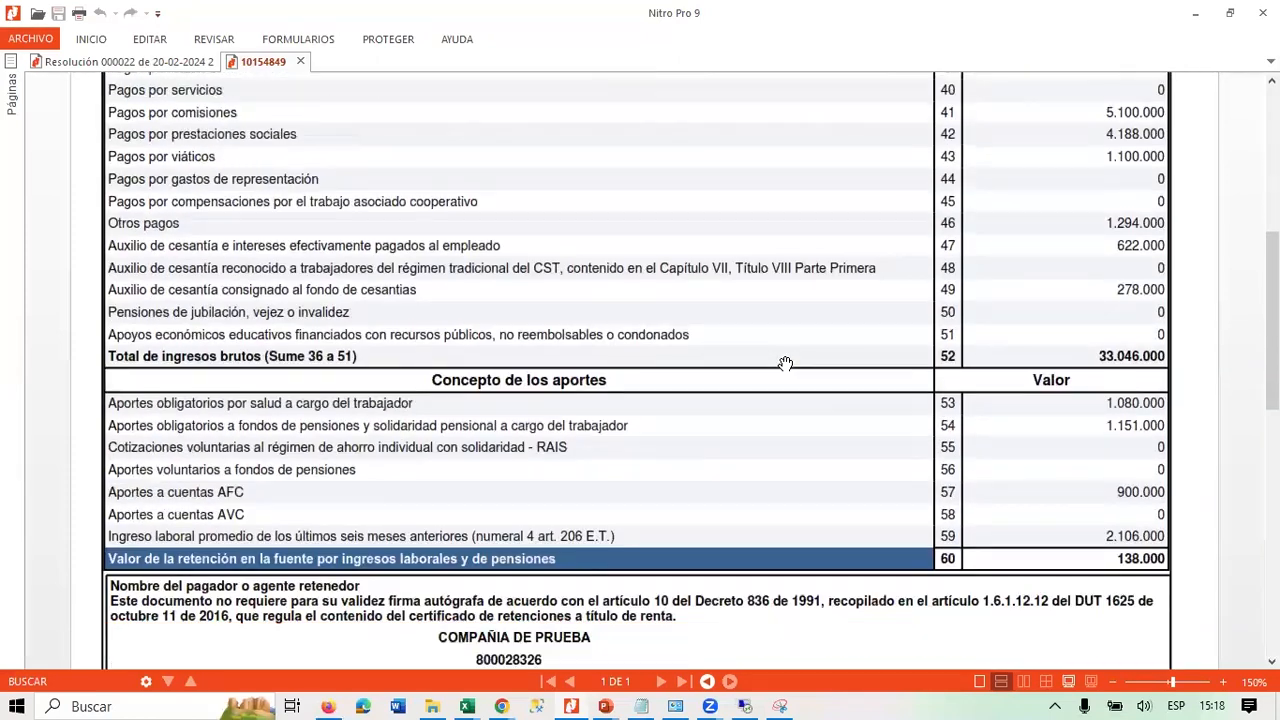
scroll(785, 363, "down", 5)
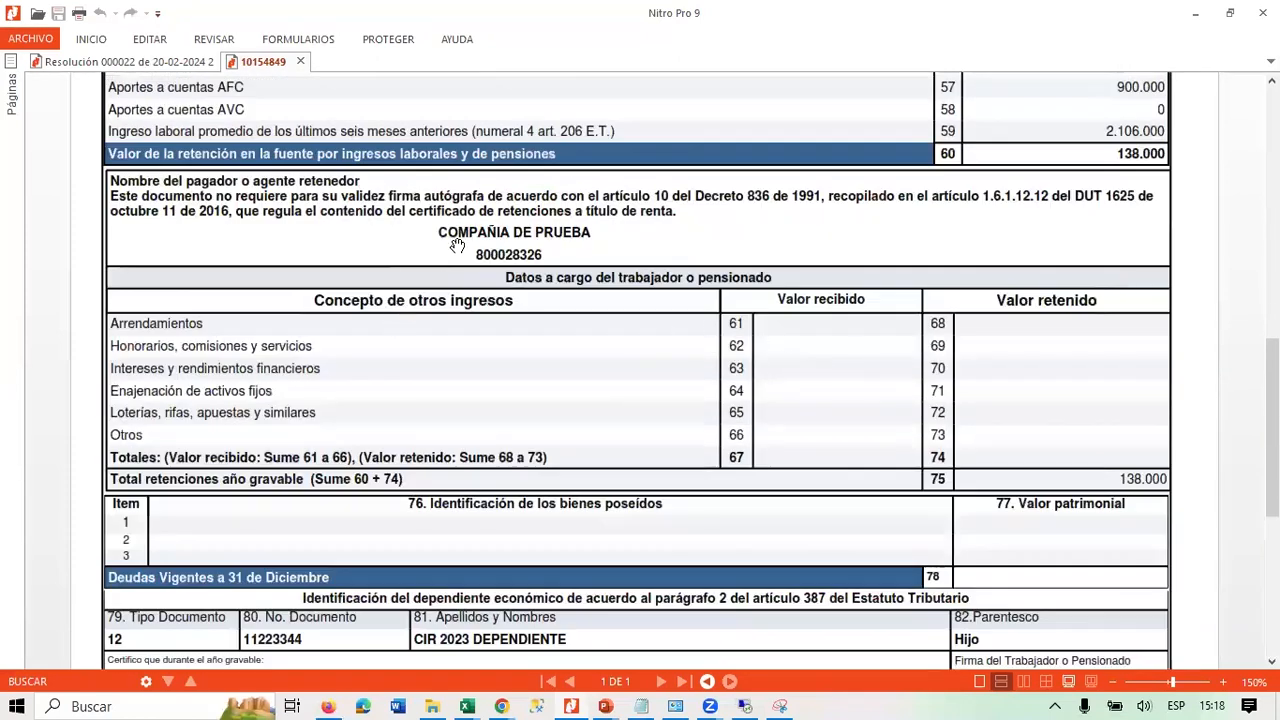
scroll(491, 375, "down", 2)
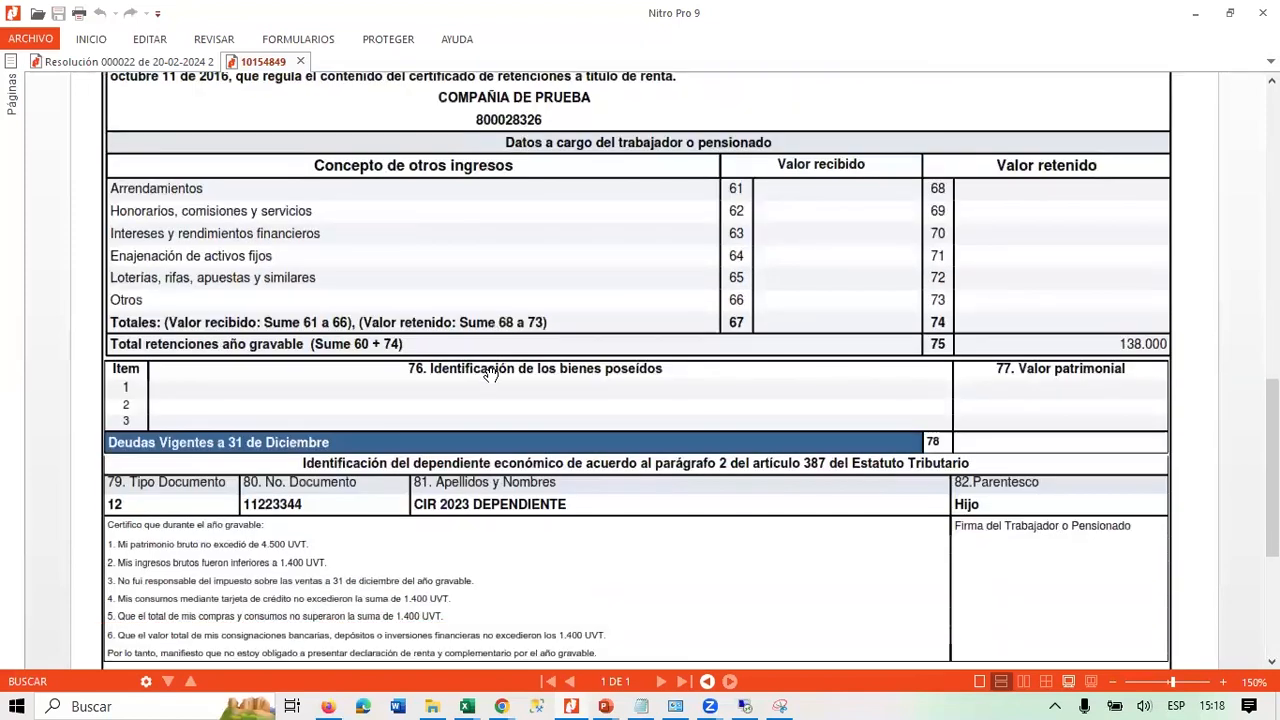
scroll(491, 375, "down", 2)
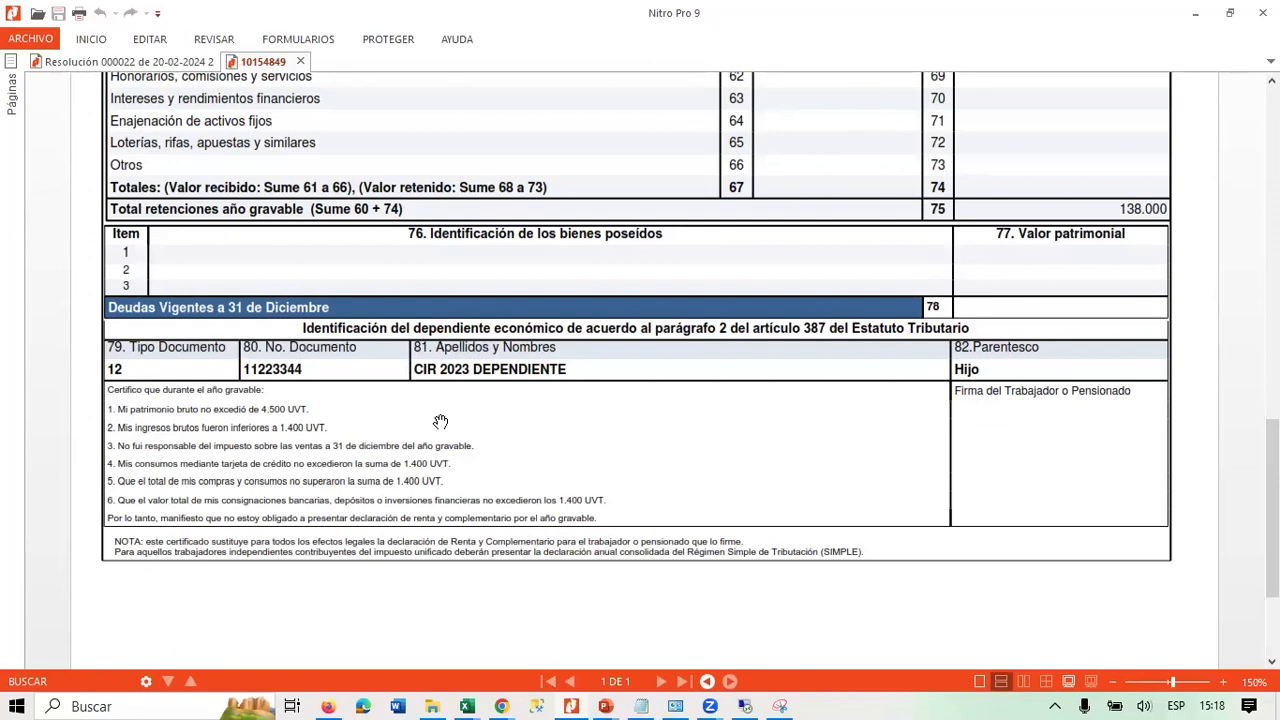
Open the Información Hoja de Vida - Salarial form in Novasoft.
mouse_move(503, 700)
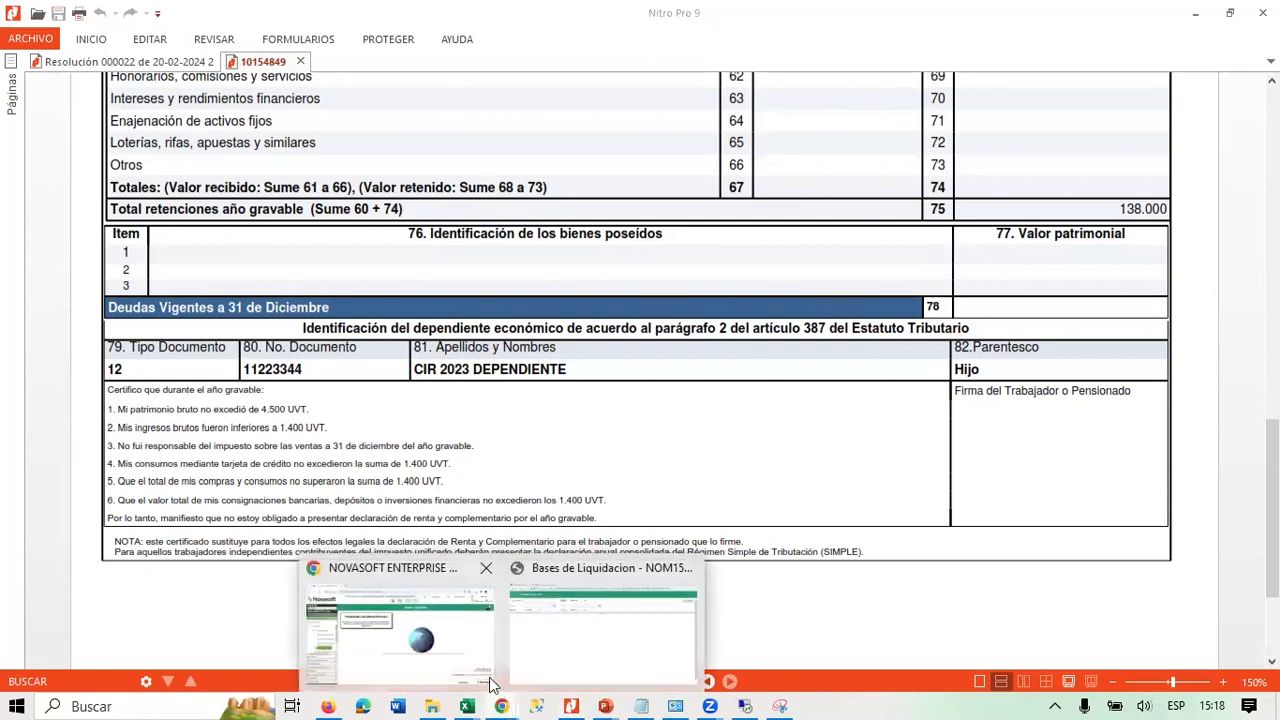
left_click(410, 640)
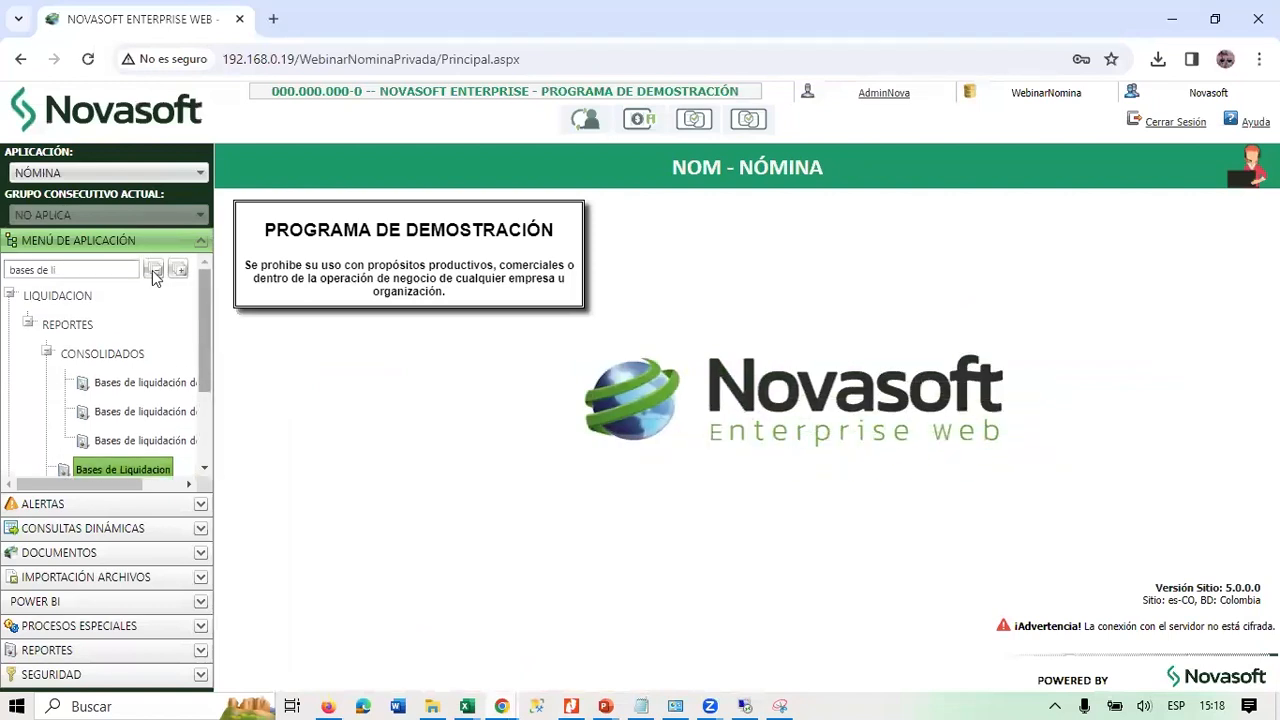
triple_click(101, 272)
key("BackSpace")
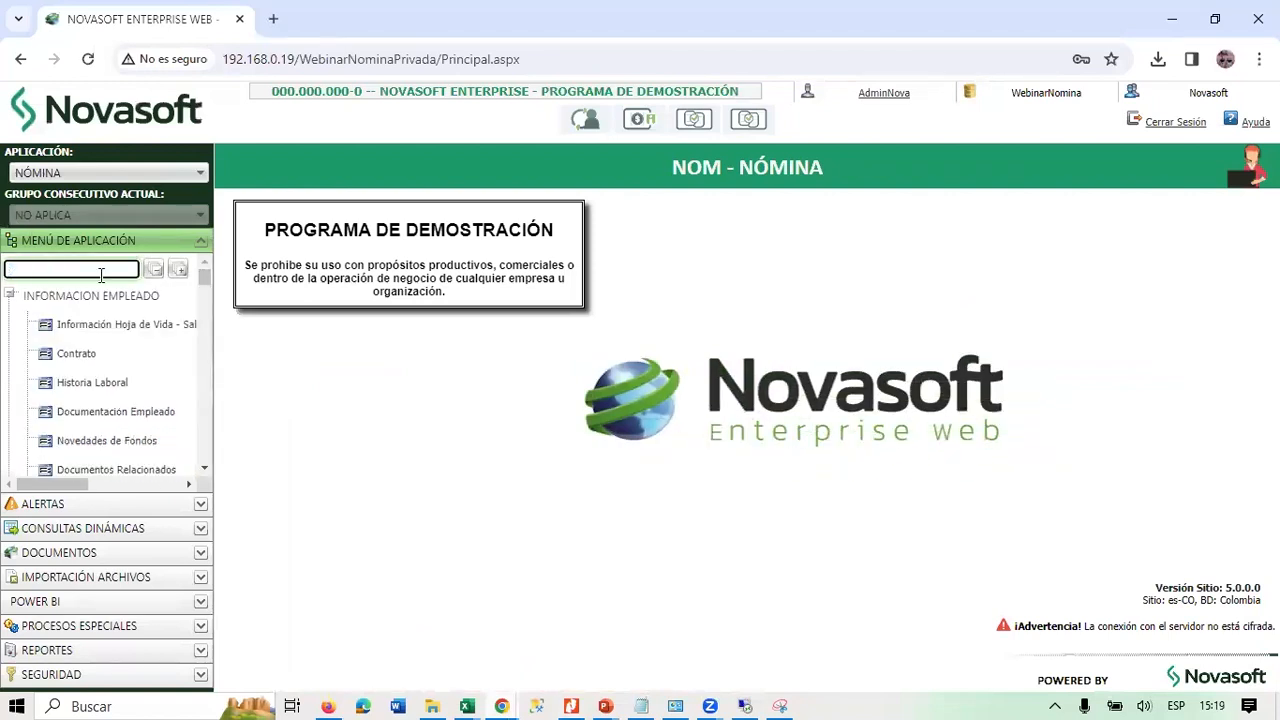
left_click(186, 329)
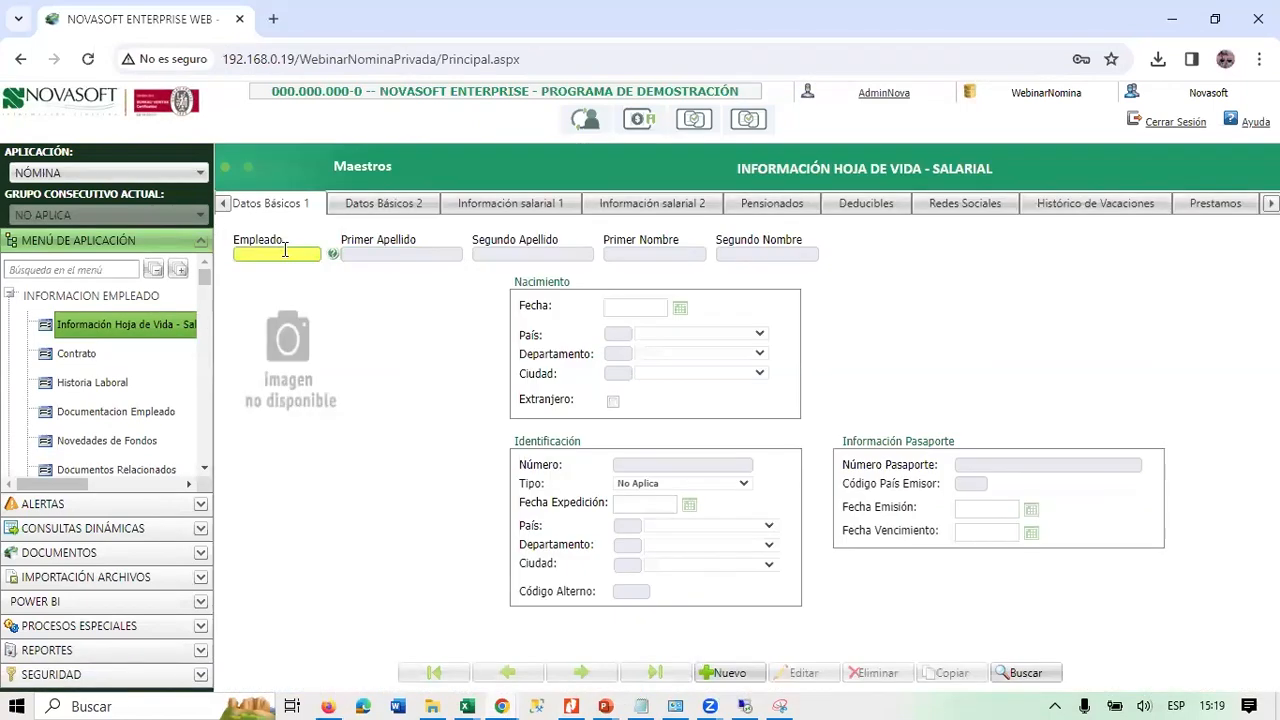
Load the employee's record by entering their ID number.
left_click(285, 252)
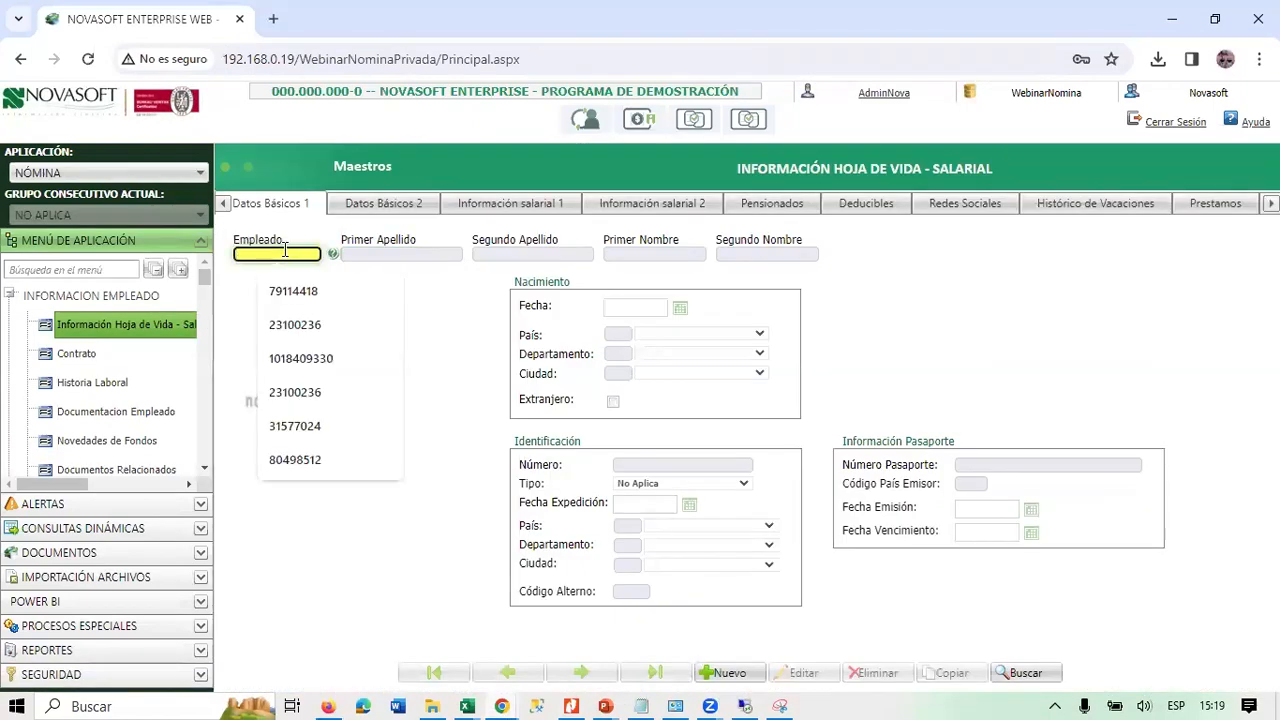
type("1015")
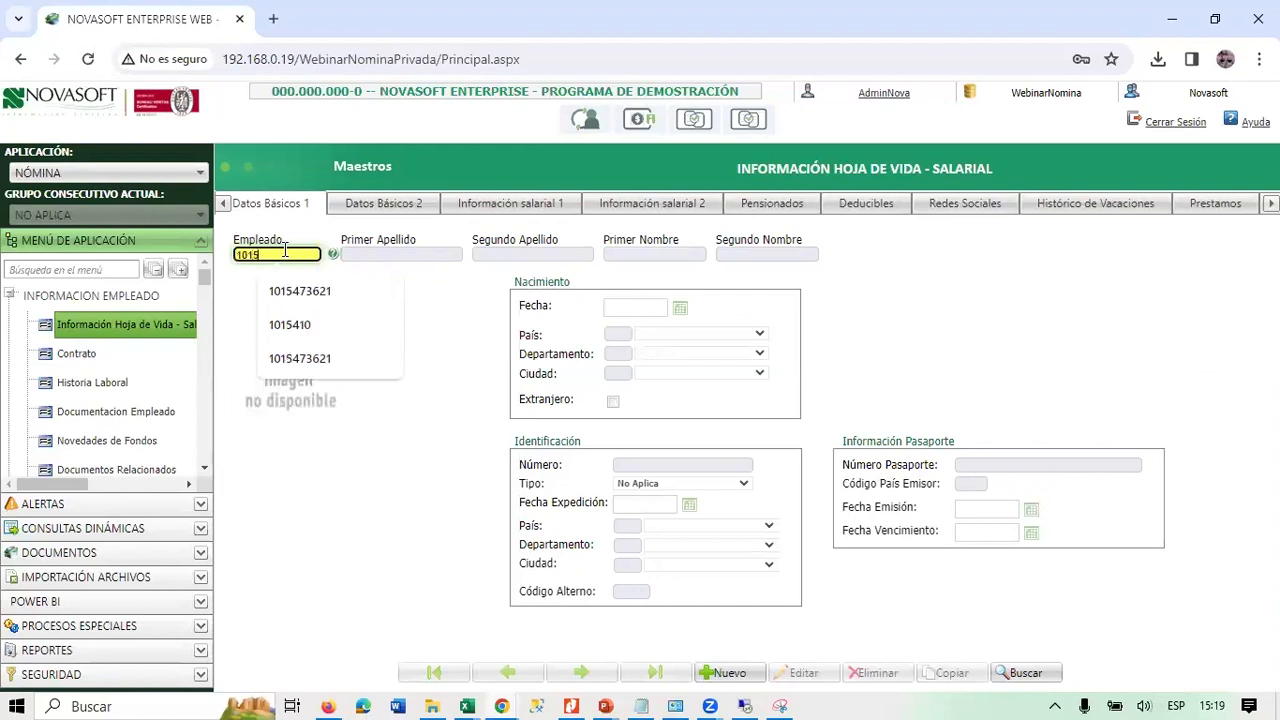
key("Down")
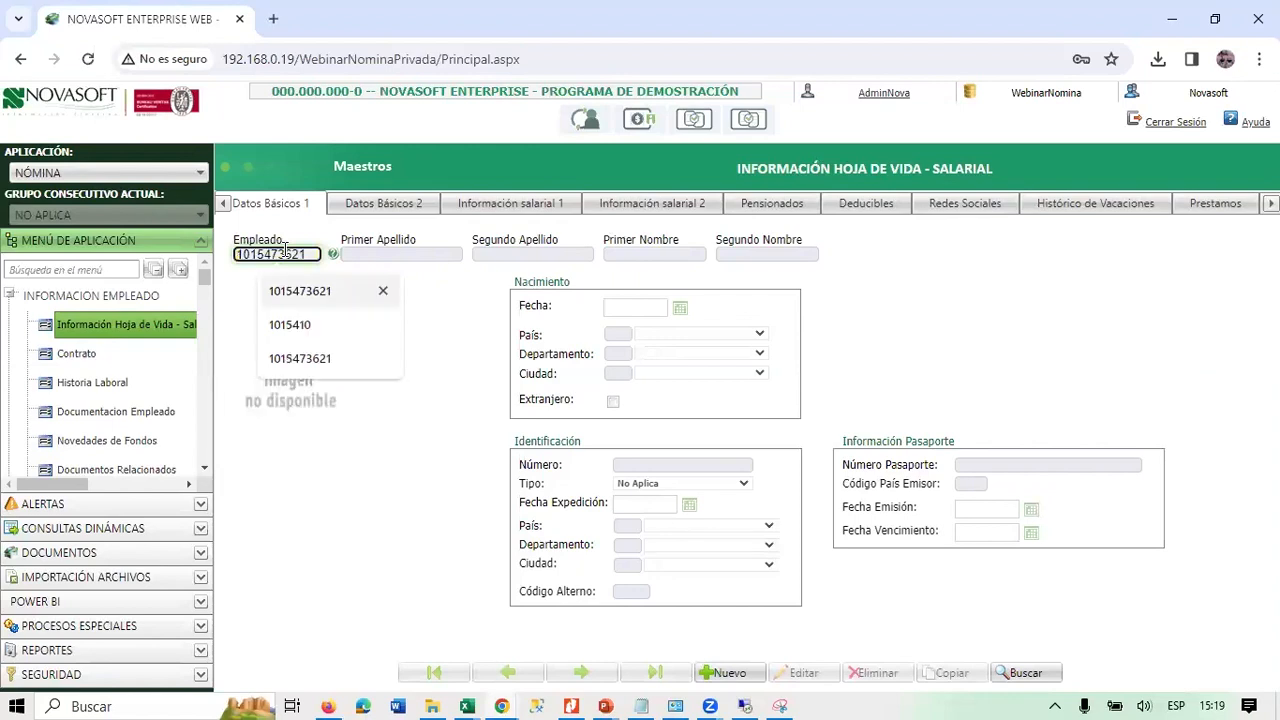
key("BackSpace")
key("BackSpace")
key("BackSpace")
key("BackSpace")
type("10154849")
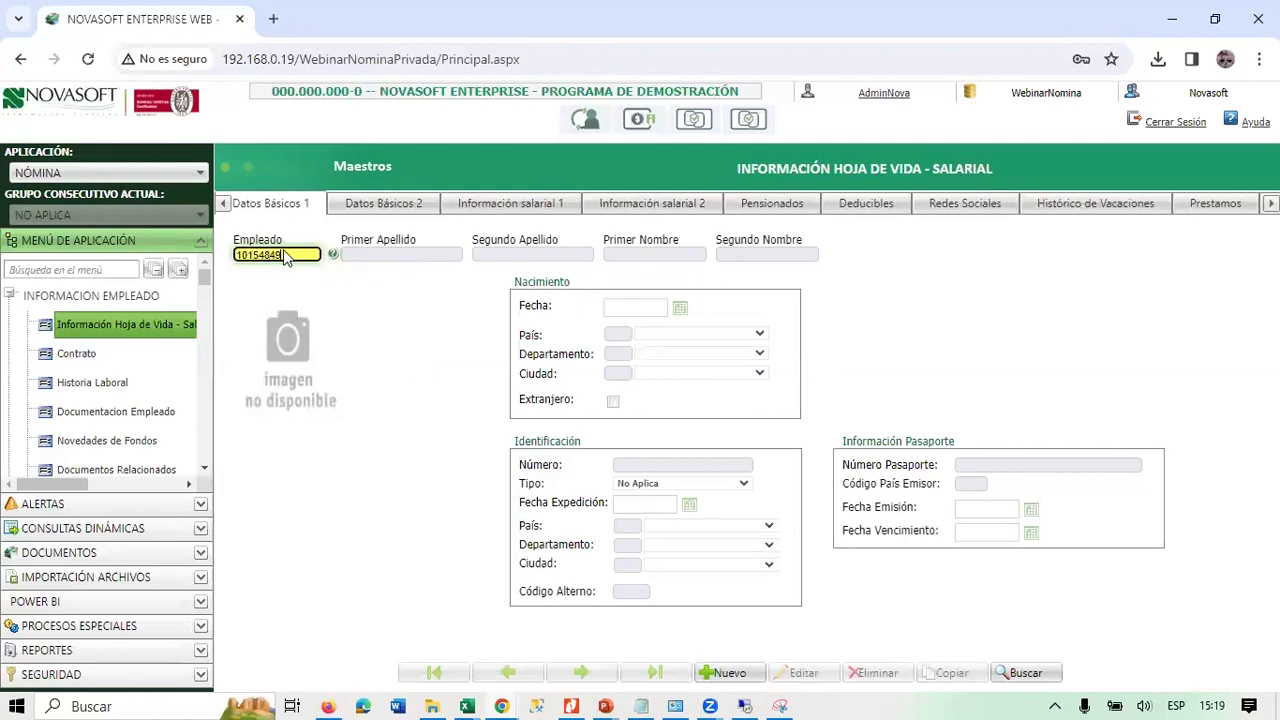
key("Tab")
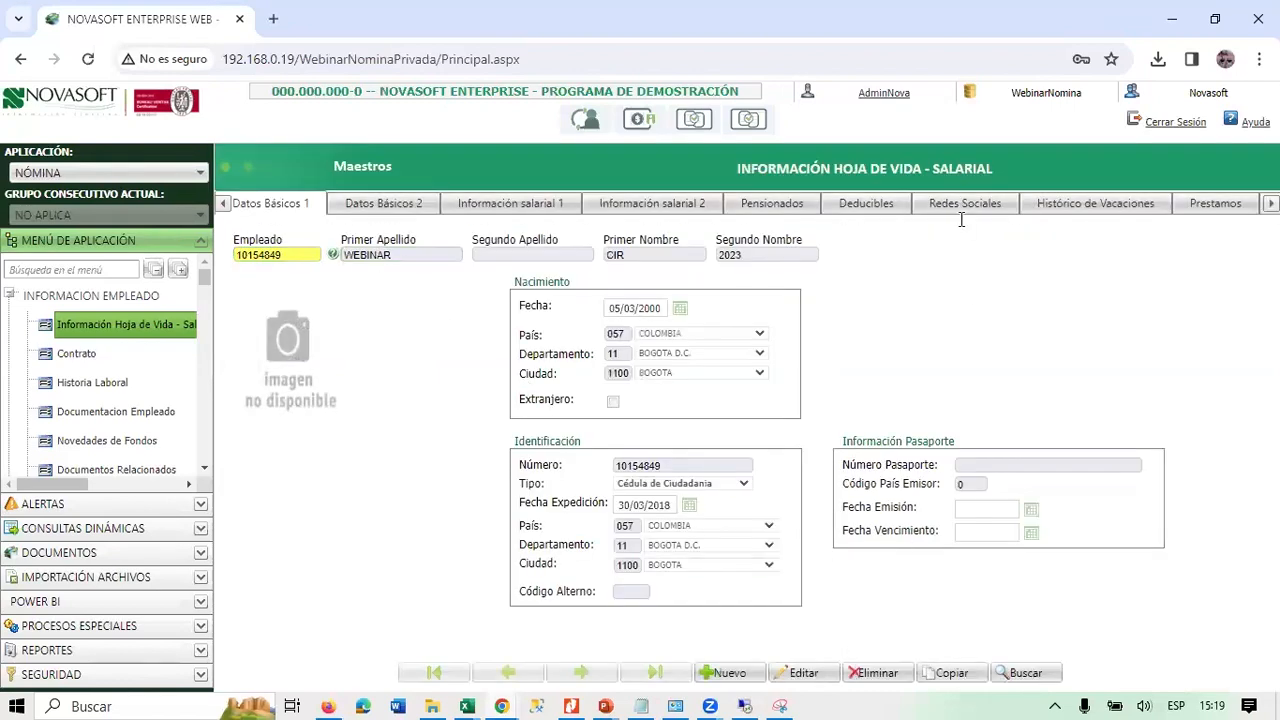
Review the child dependent on the Información de Familiares tab, then return to the certificate.
left_click(1271, 204)
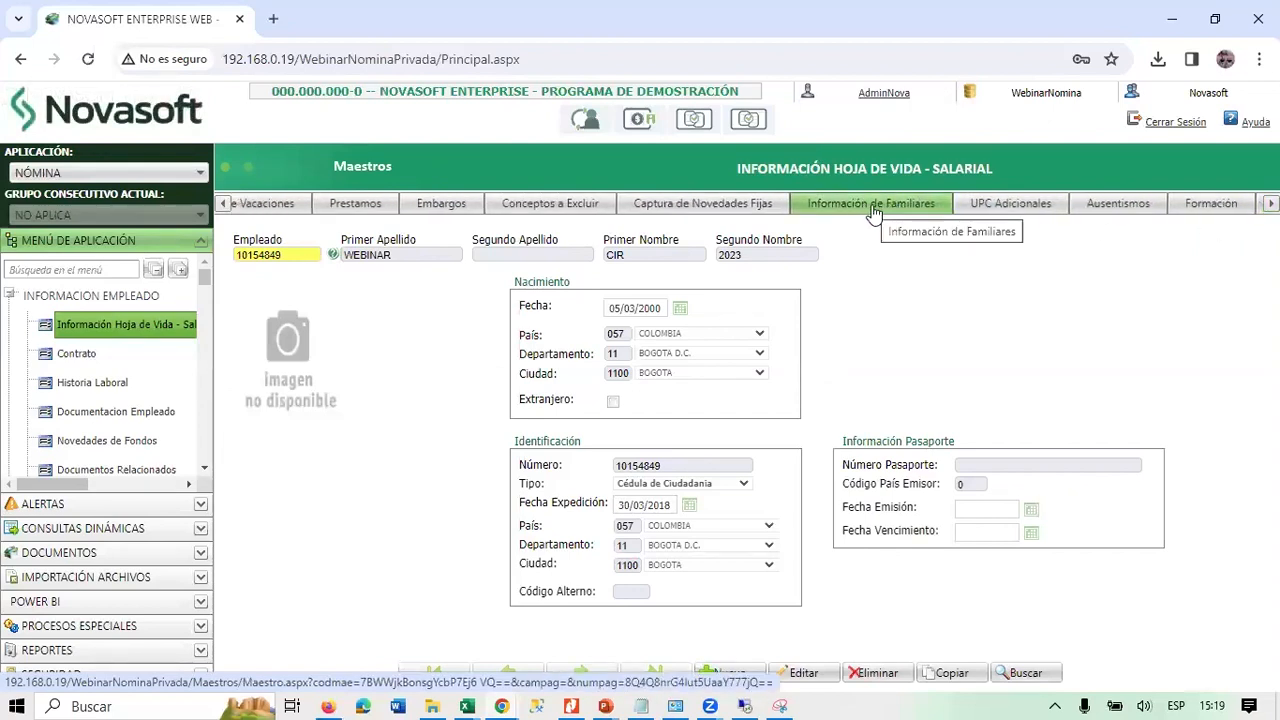
left_click(872, 208)
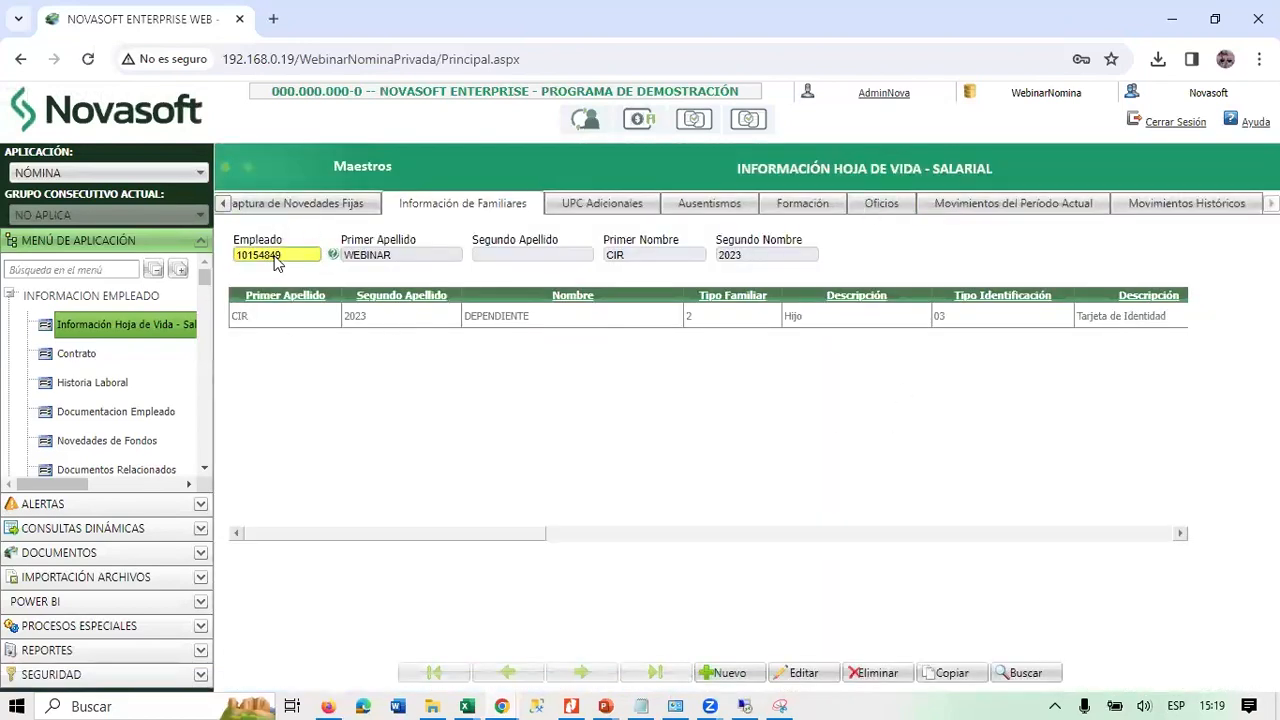
left_click_drag(237, 317, 950, 337)
left_click_drag(510, 536, 1176, 534)
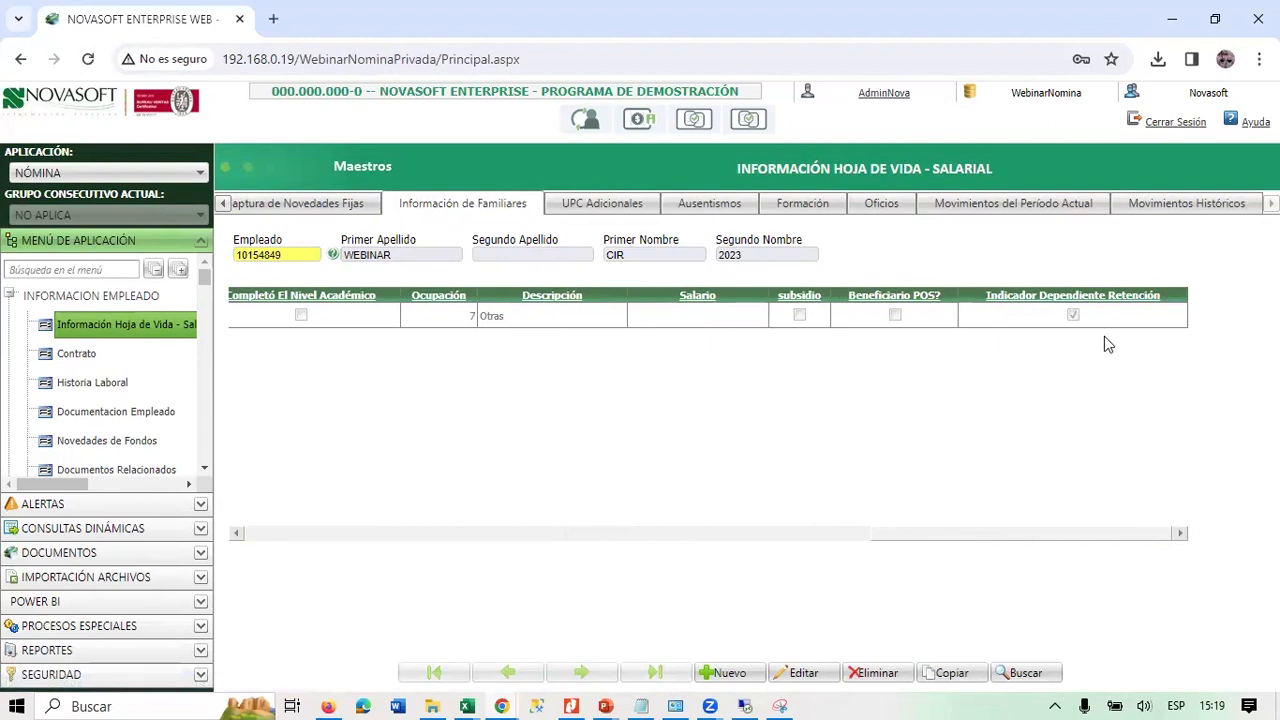
left_click(574, 693)
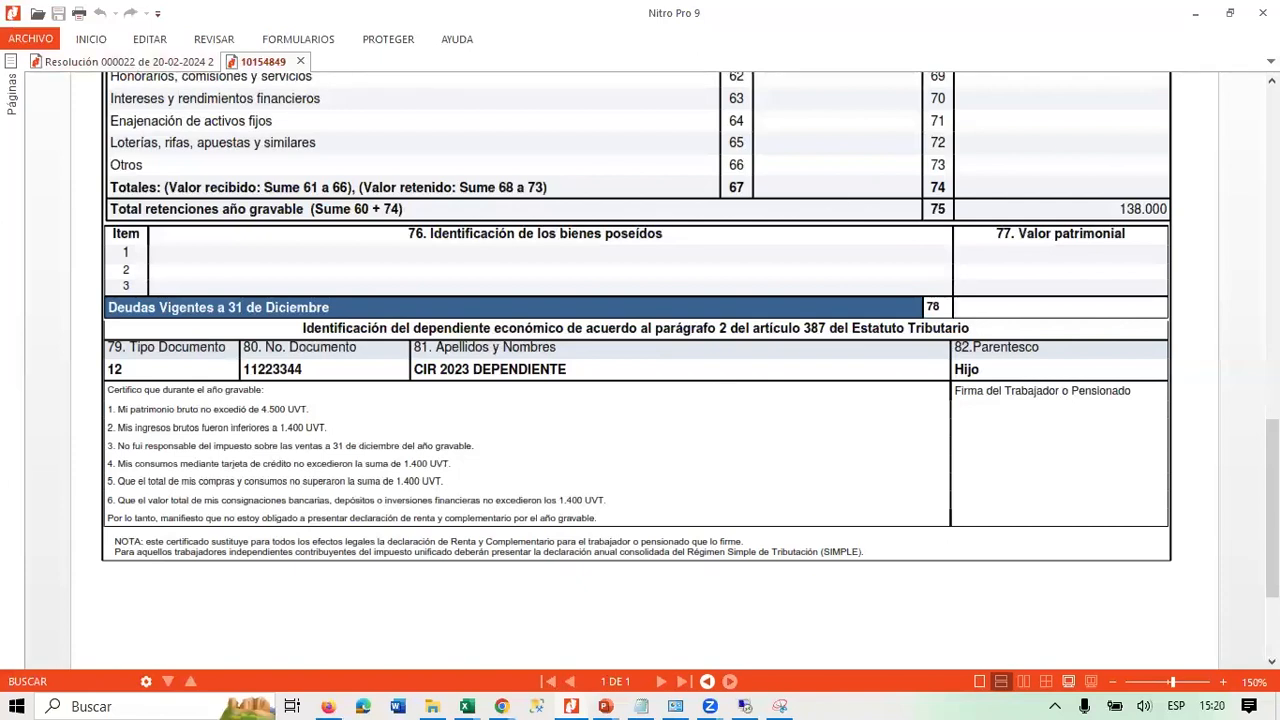
Open the certificate PDF from Webinar CIR 2023 > 2 in Nitro Pro.
scroll(1108, 291, "up", 10)
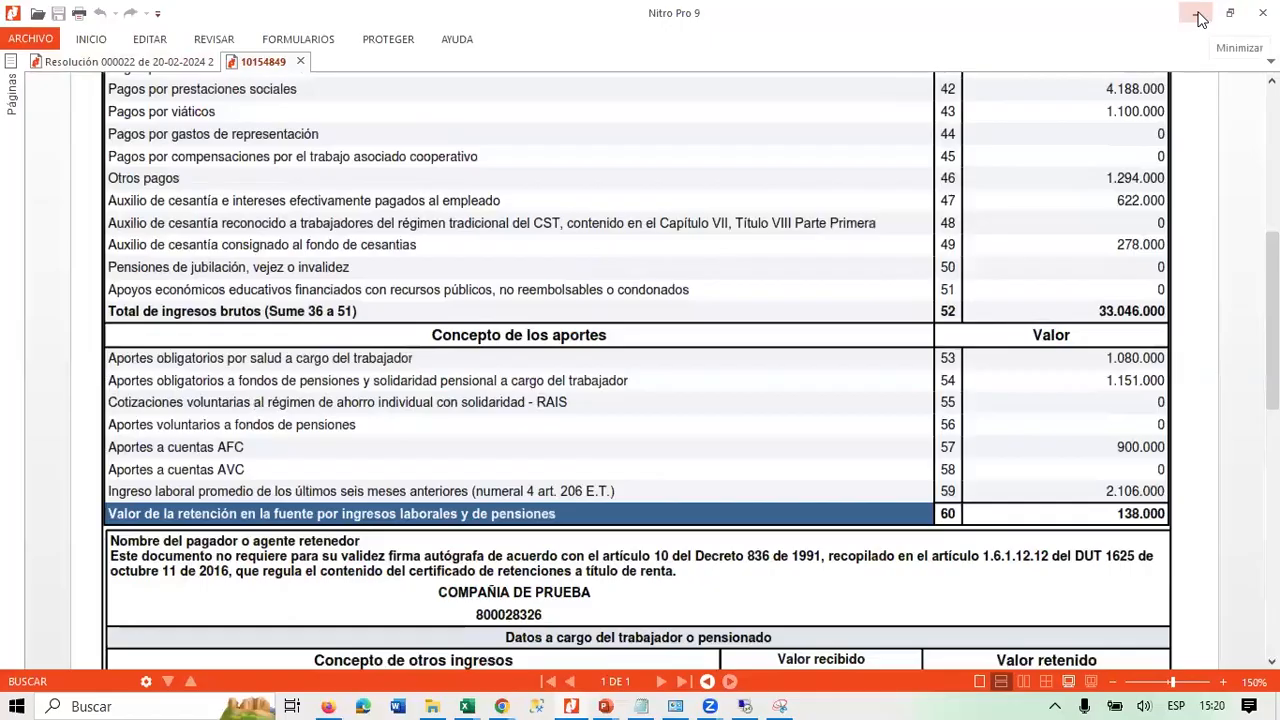
left_click(1200, 18)
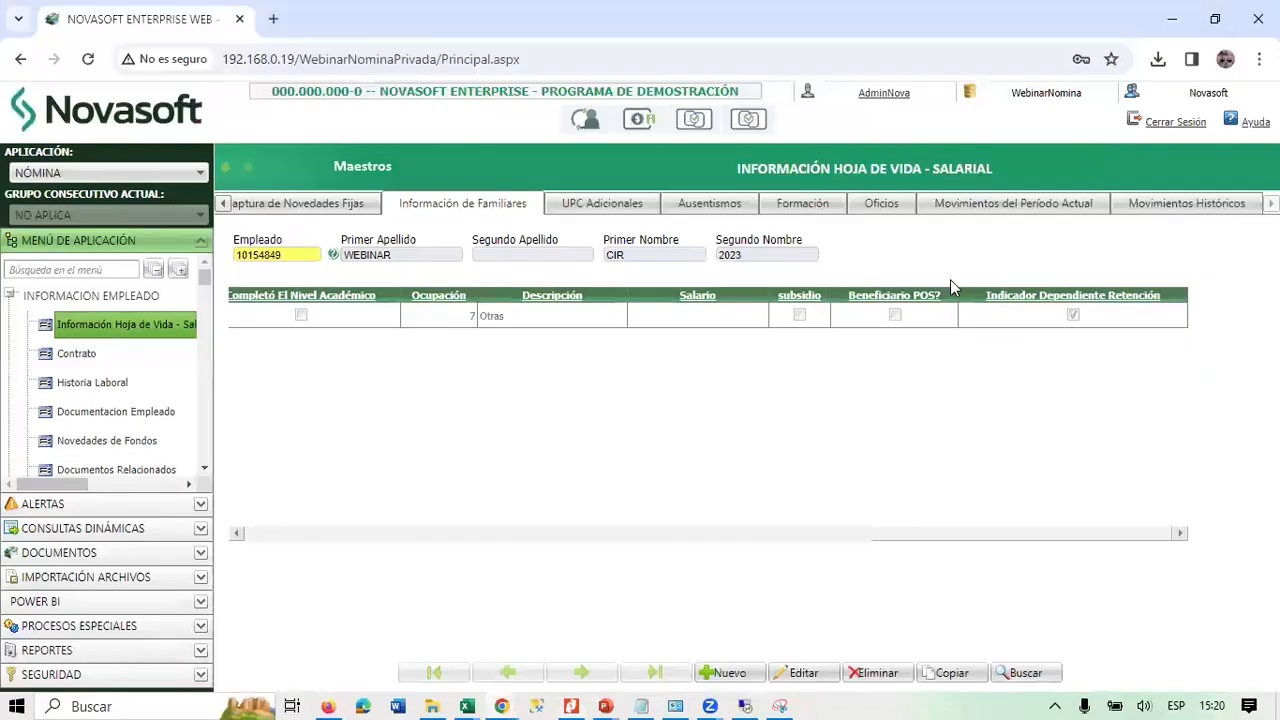
left_click(436, 700)
left_click(200, 146)
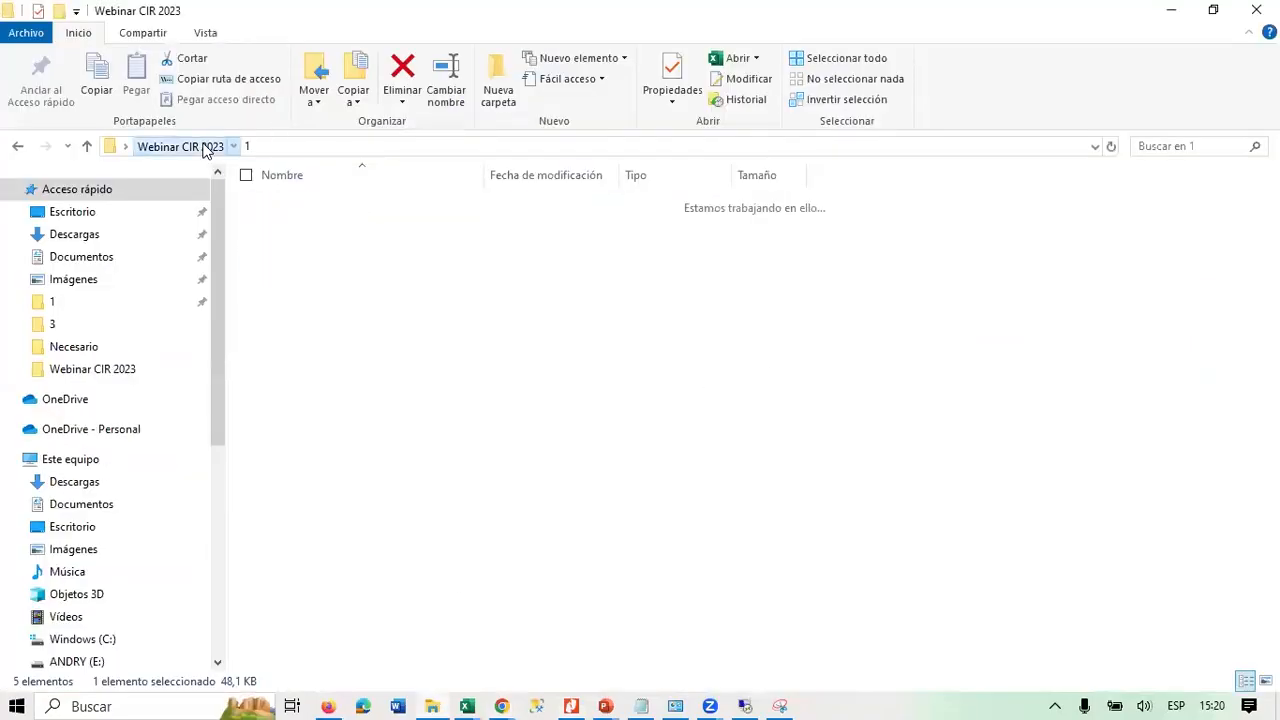
left_click(290, 221)
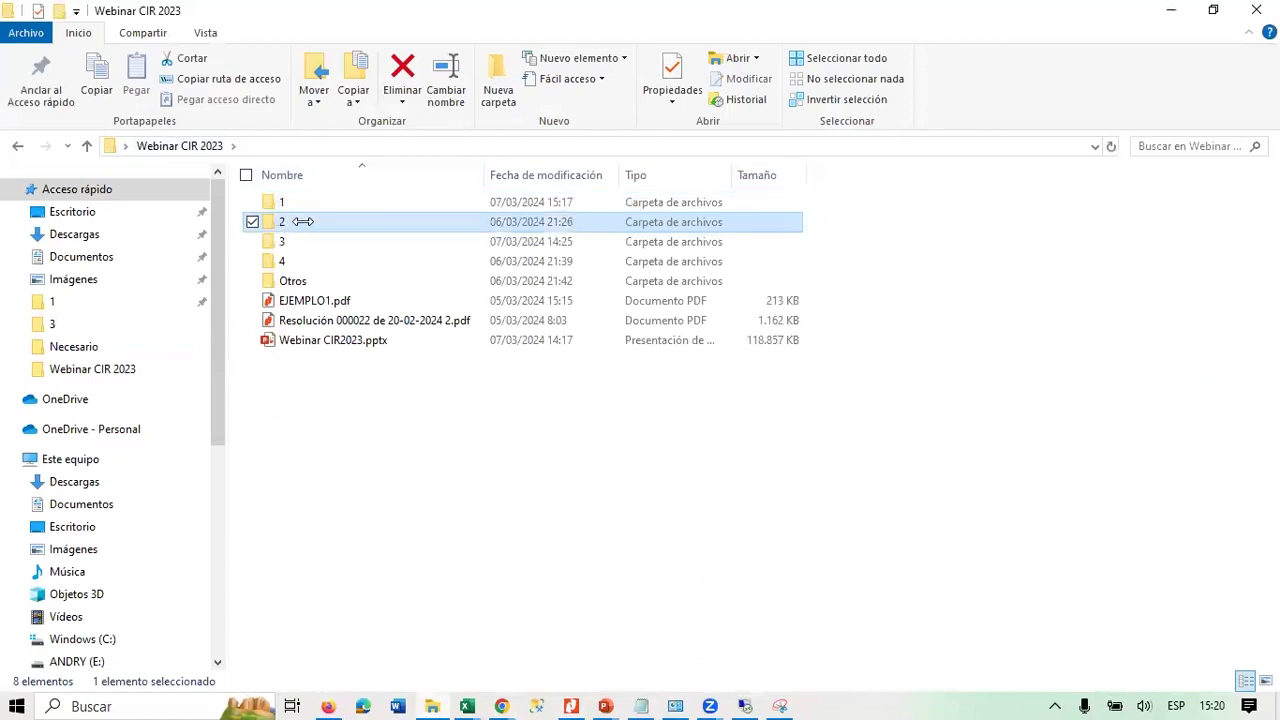
double_click(302, 221)
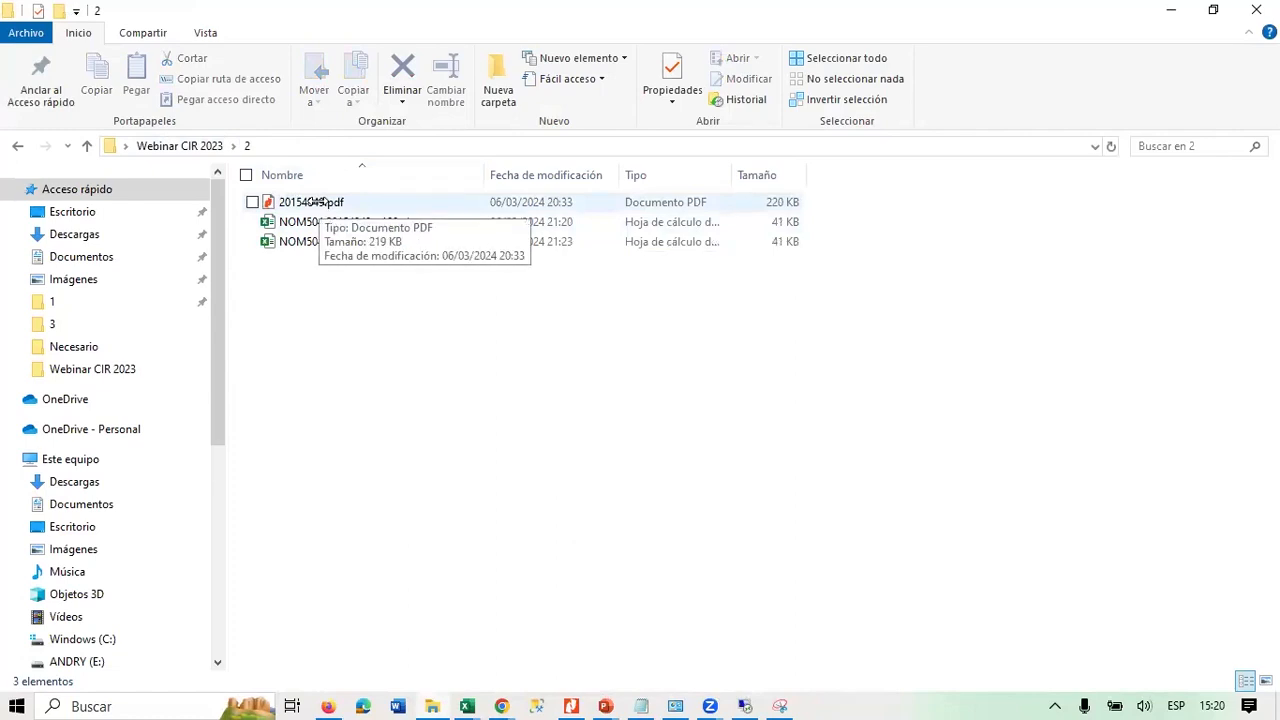
double_click(318, 202)
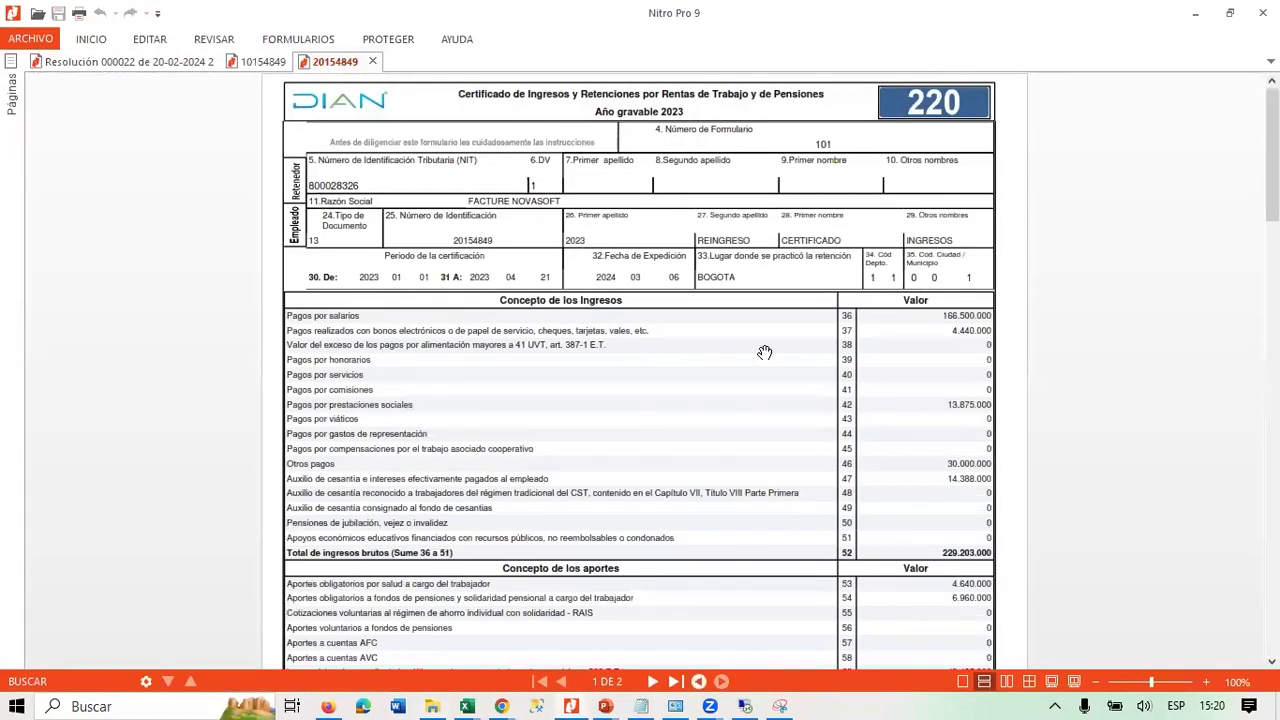
Zoom the certificate to 150%, review its income rows, then advance the slideshow to Casos de Uso.
left_click(1206, 681)
left_click(1206, 681)
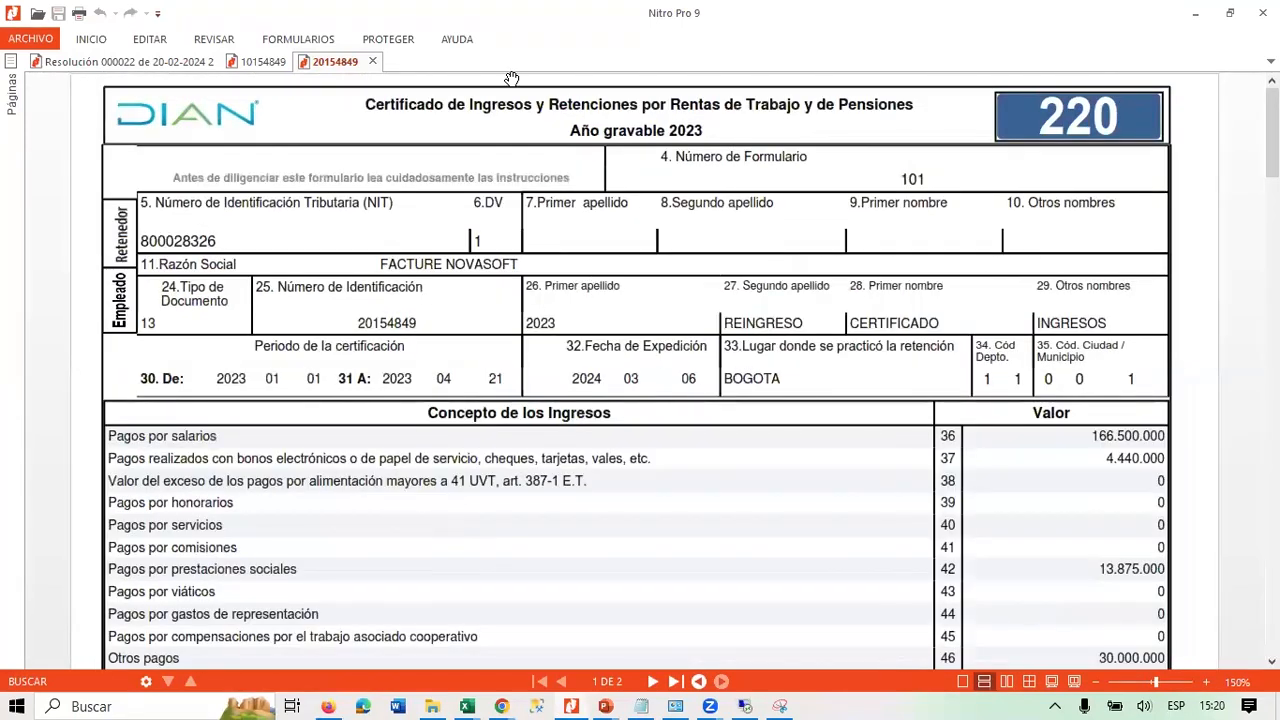
scroll(522, 418, "down", 2)
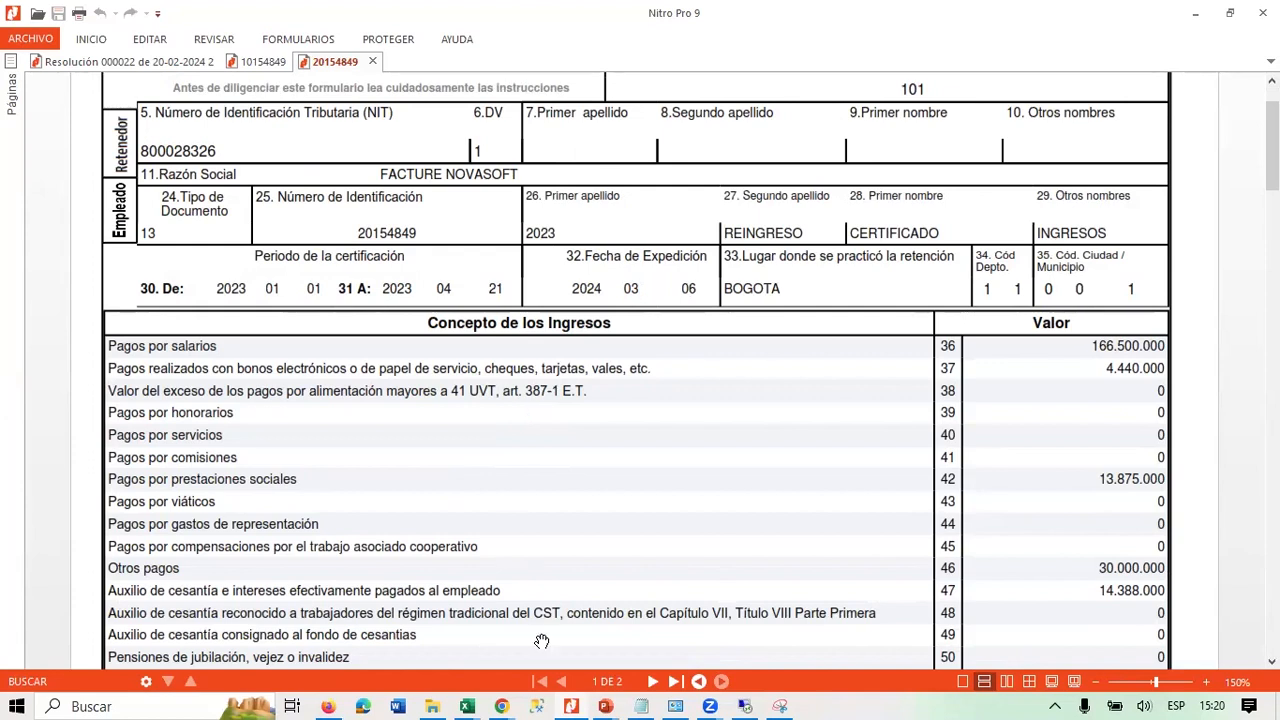
key("alt+Tab")
key("alt+Tab")
key("alt+Tab")
key("alt+Tab")
key("alt+Tab")
key("alt+Tab")
key("alt+Tab")
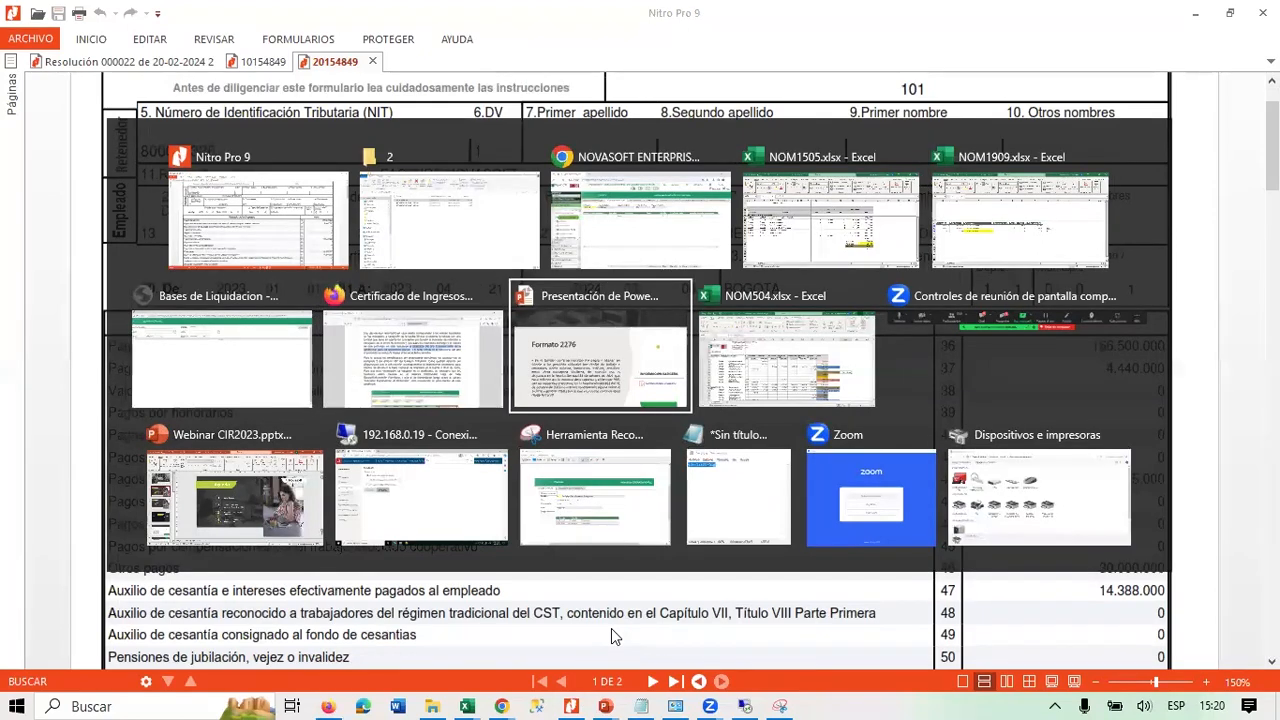
key("Right")
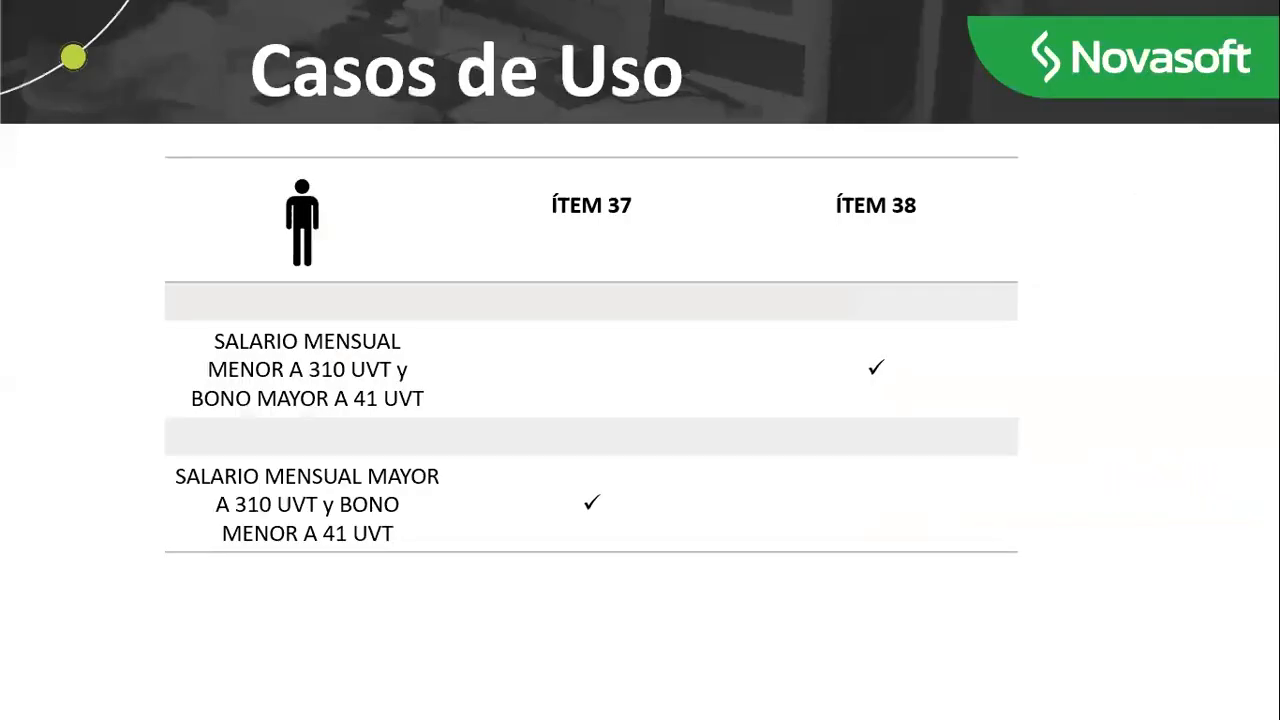
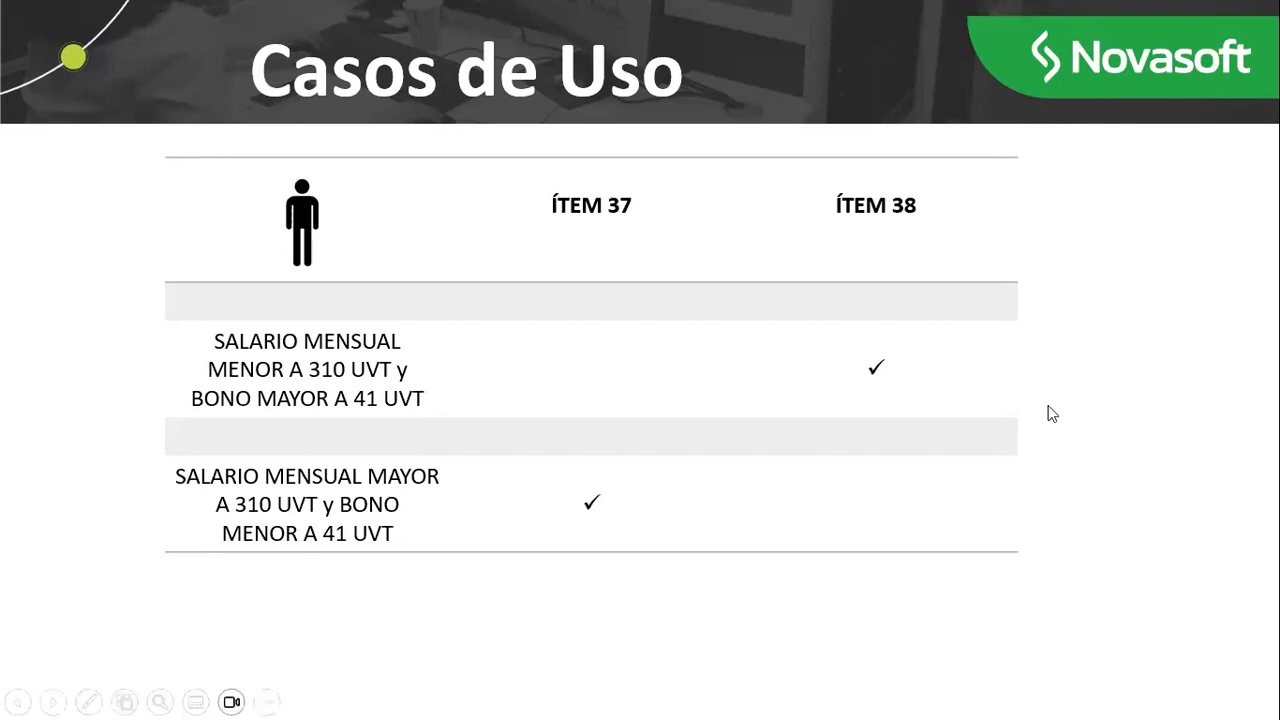
key("alt+Tab")
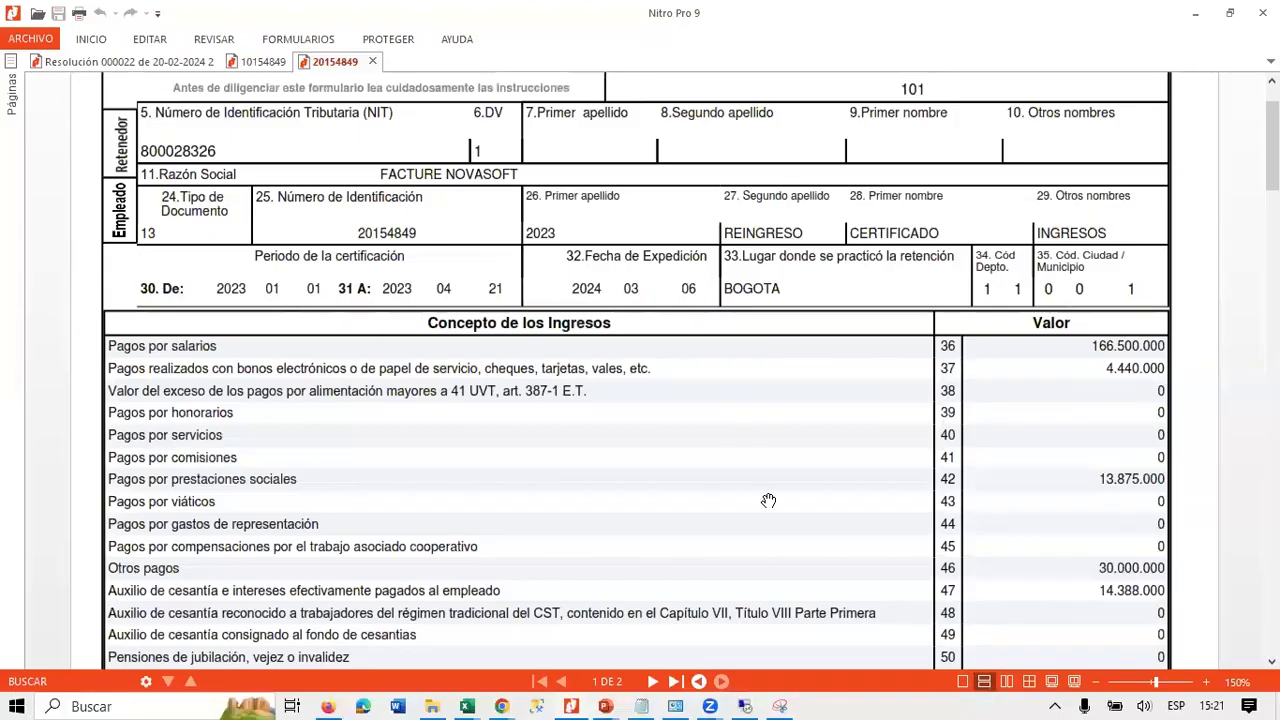
mouse_move(464, 697)
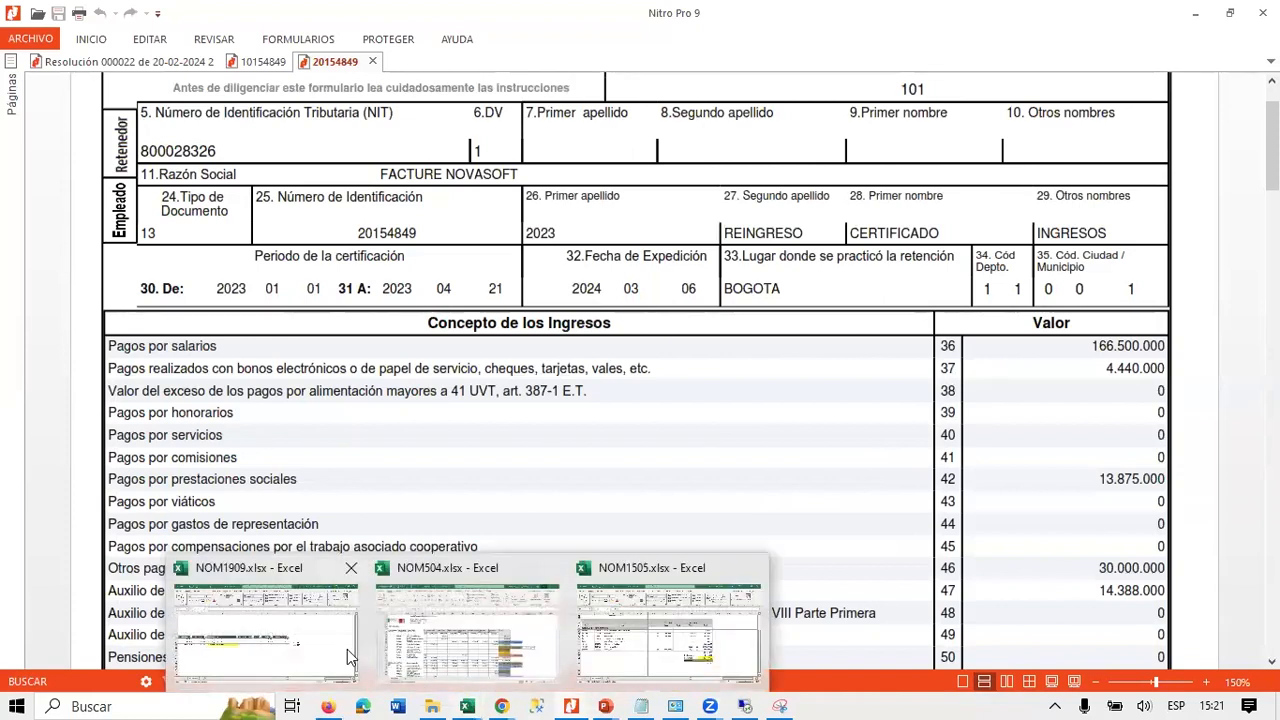
left_click(435, 700)
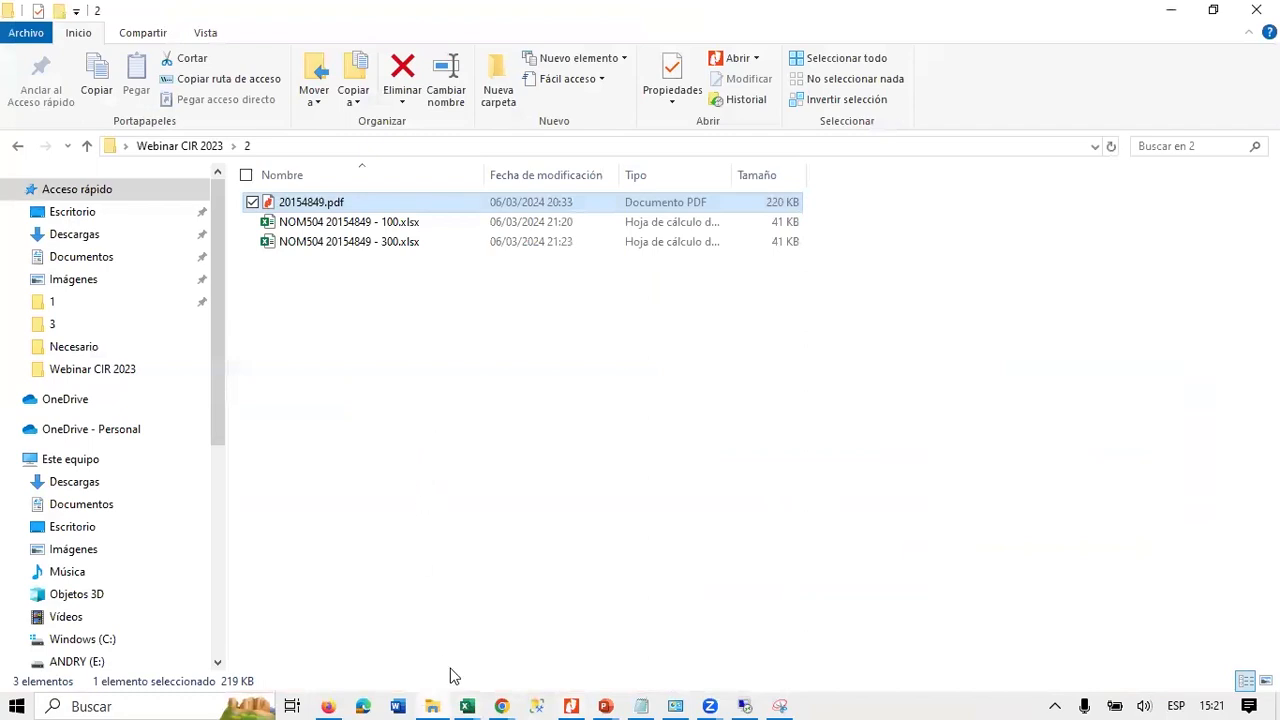
left_click(571, 705)
scroll(525, 489, "up", 1)
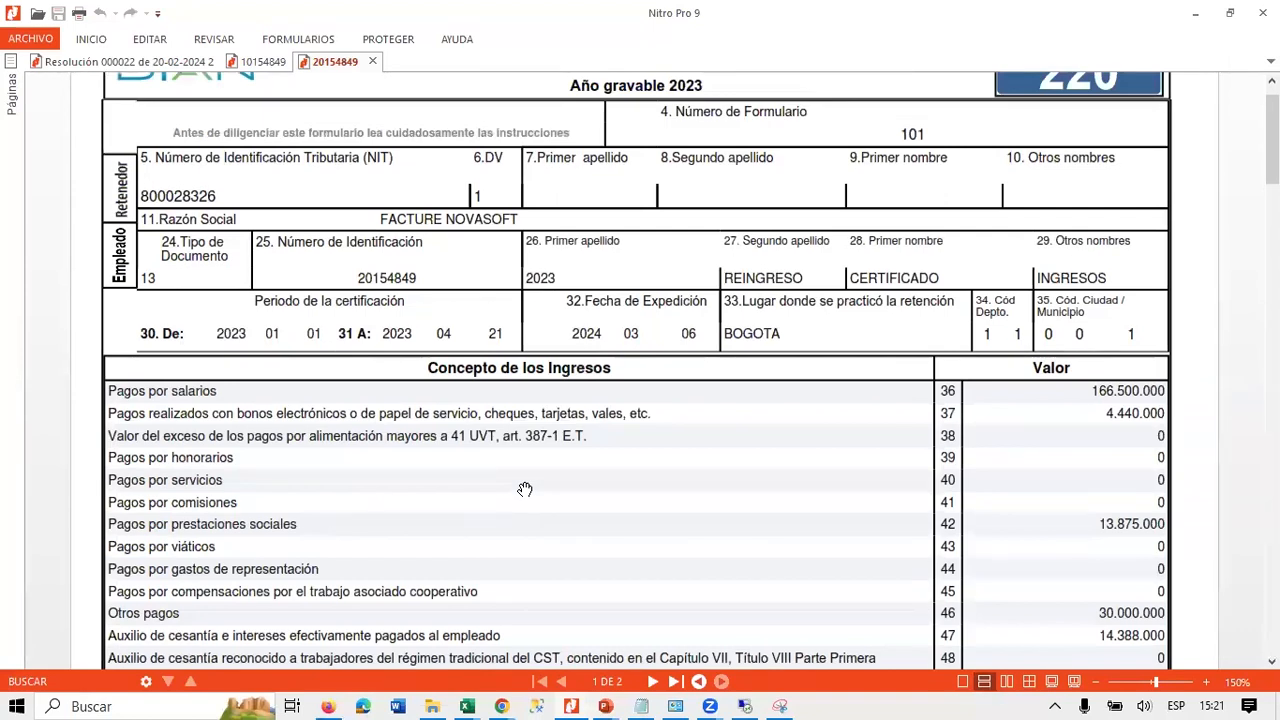
key("alt+Tab")
key("Down")
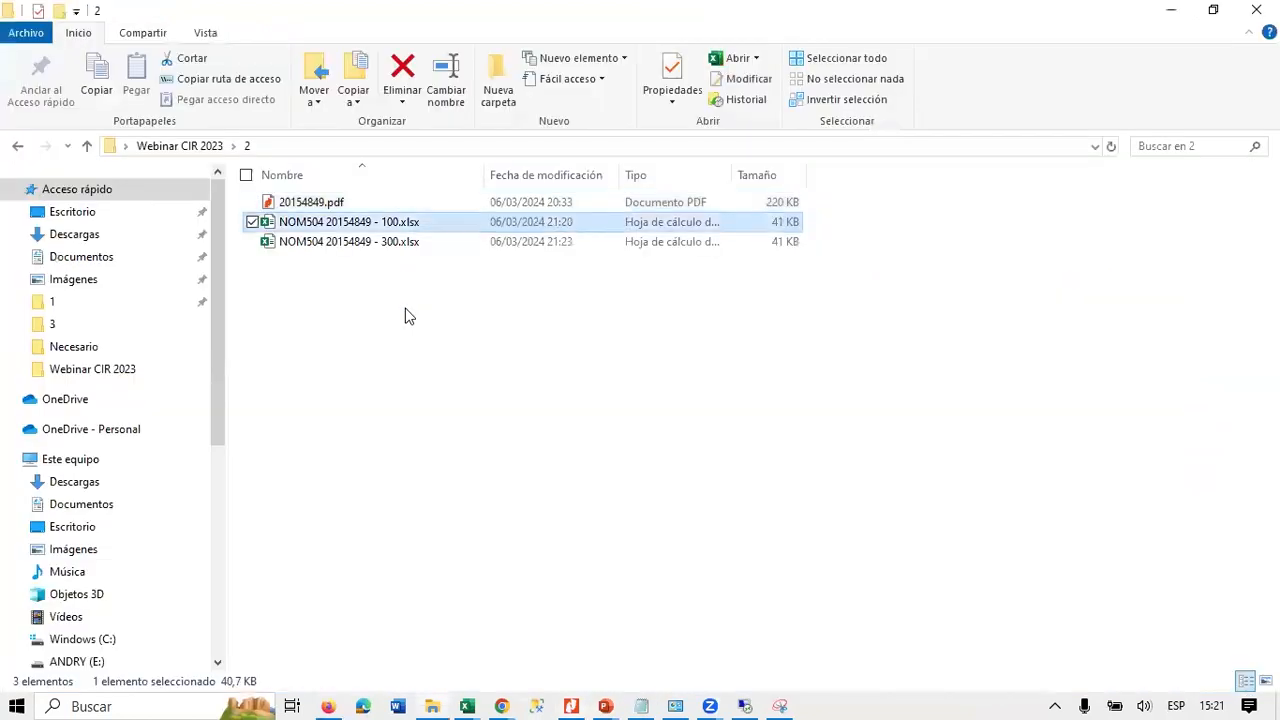
double_click(390, 222)
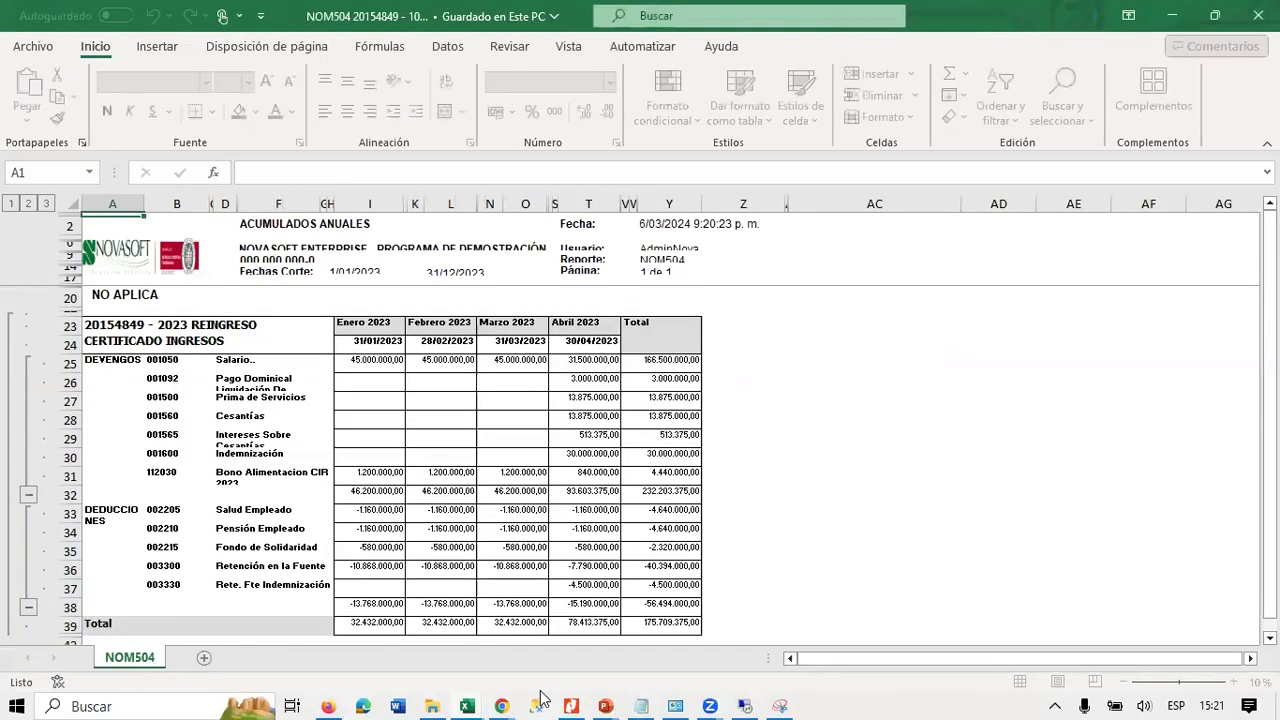
Close the NOM1505, NOM504.xlsx and NOM1909 workbooks without saving.
mouse_move(475, 700)
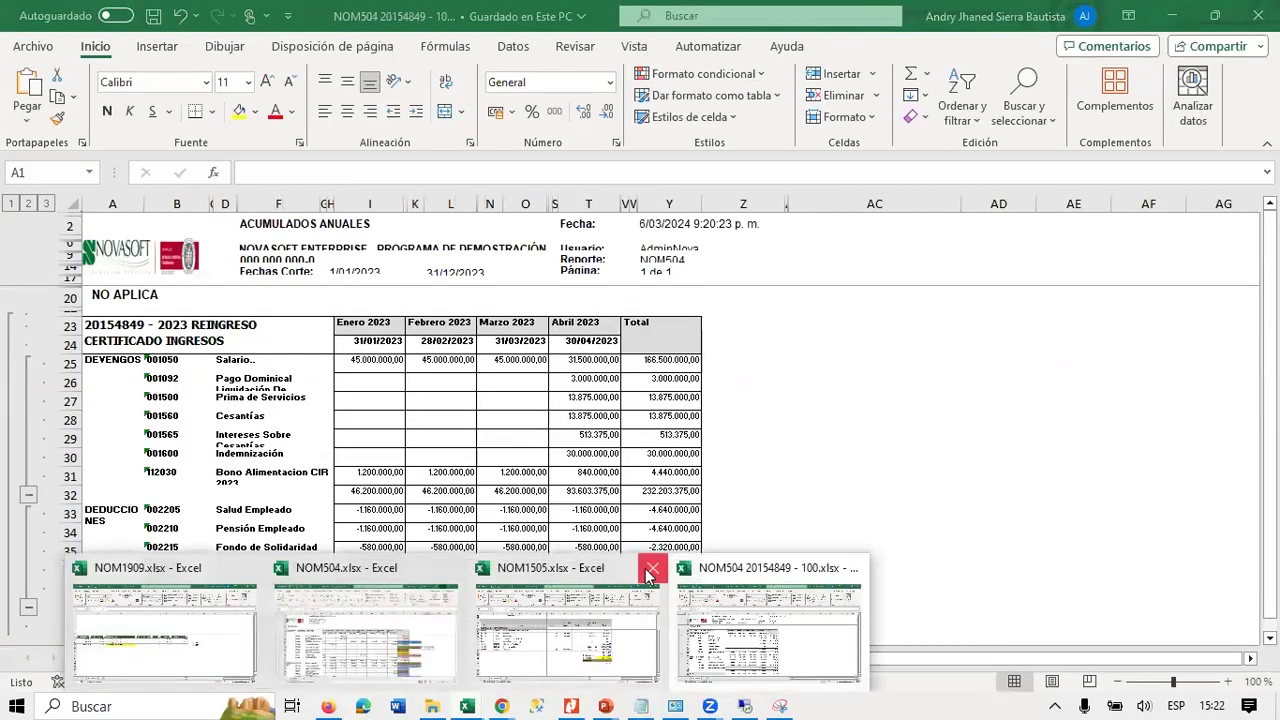
left_click(478, 598)
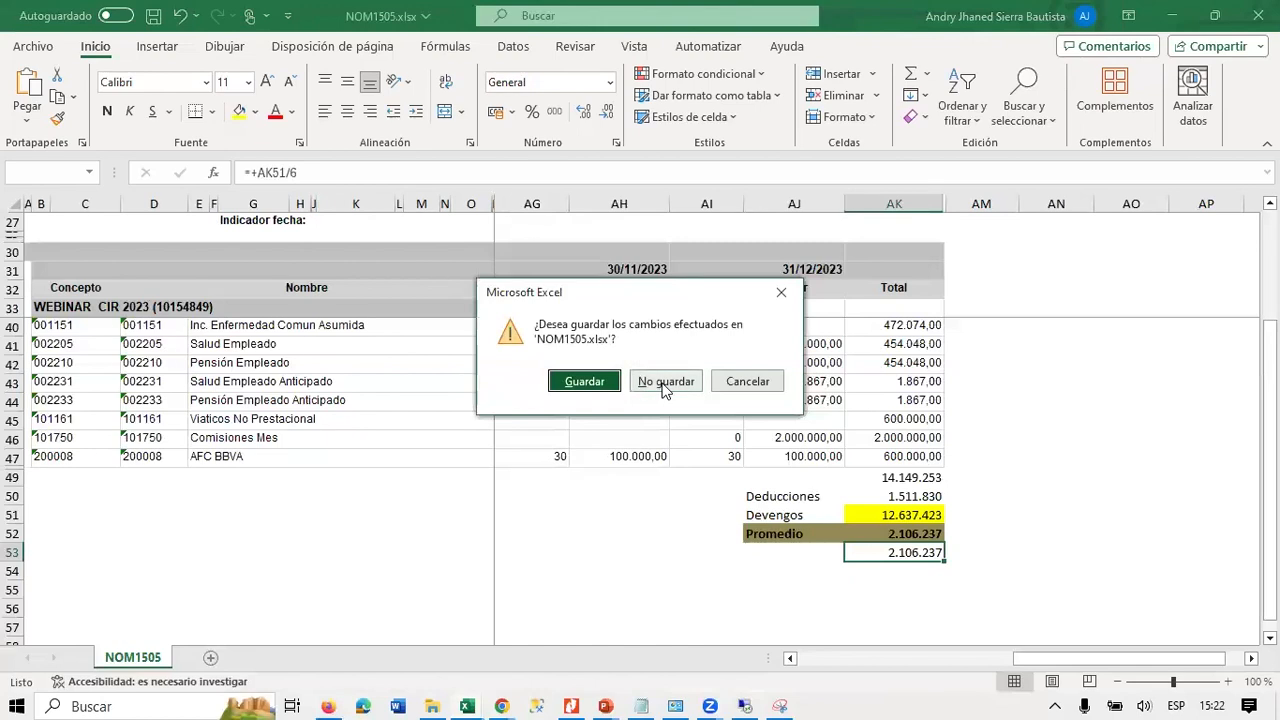
left_click(665, 382)
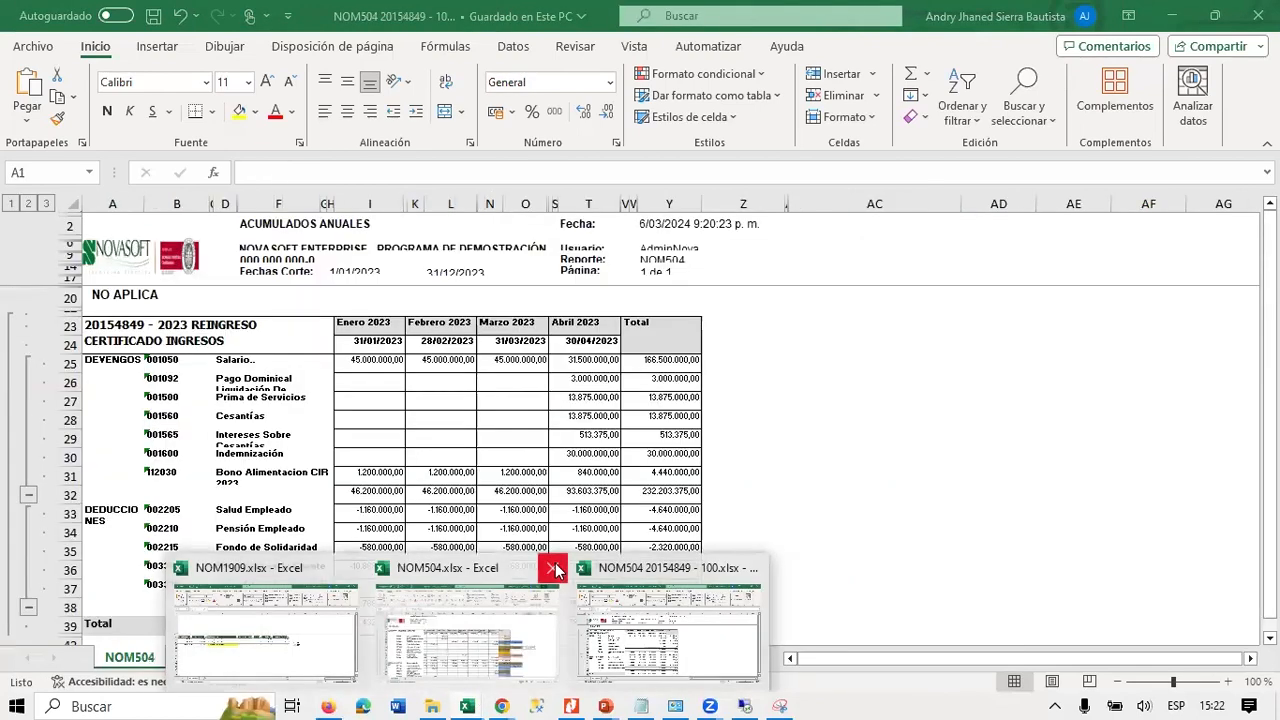
left_click(552, 568)
left_click(449, 572)
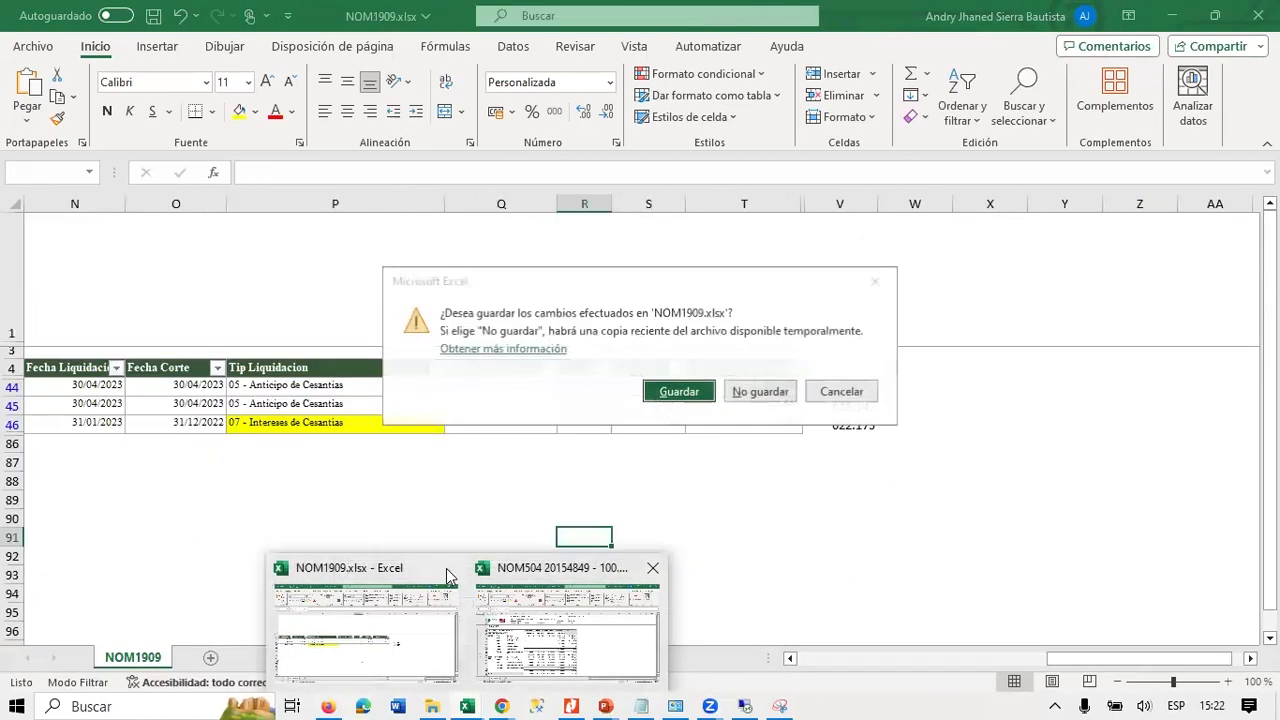
left_click(760, 392)
Zoom the NOM504 report to 130% and verify the row 25 salary total 166.500.000.
left_click(735, 396)
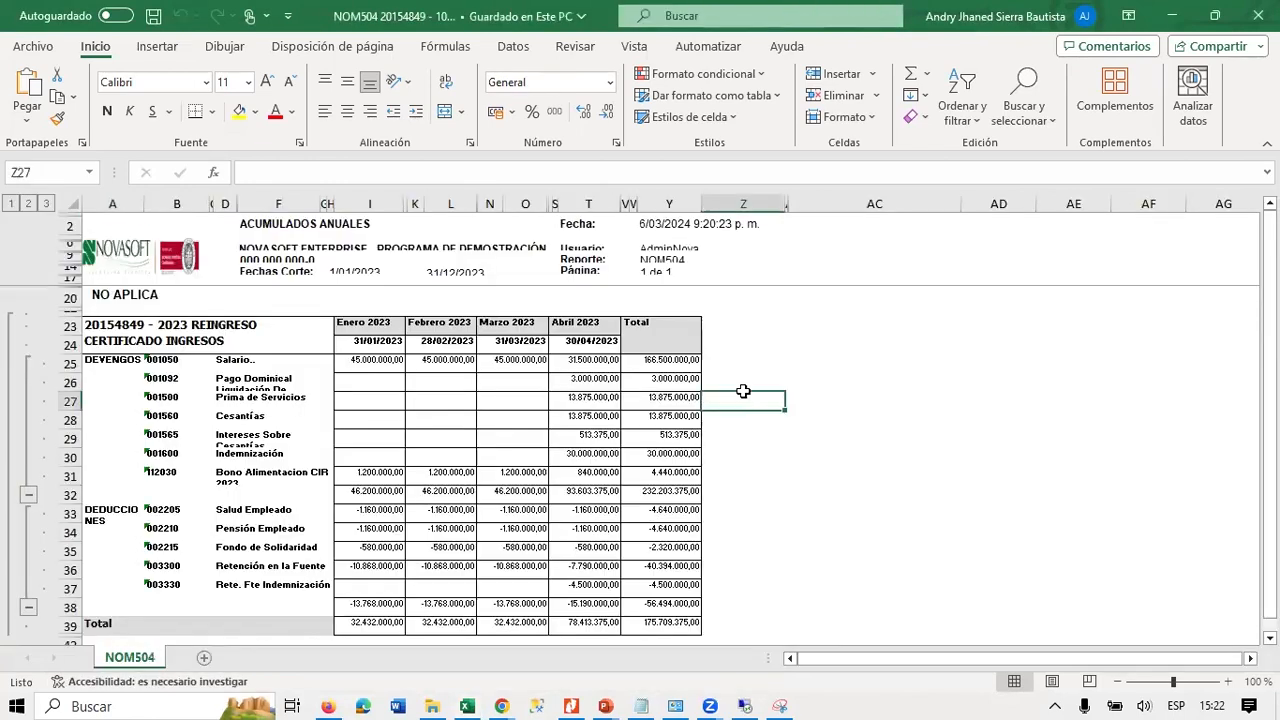
scroll(841, 423, "up", 1, "ctrl")
scroll(841, 423, "up", 1, "ctrl")
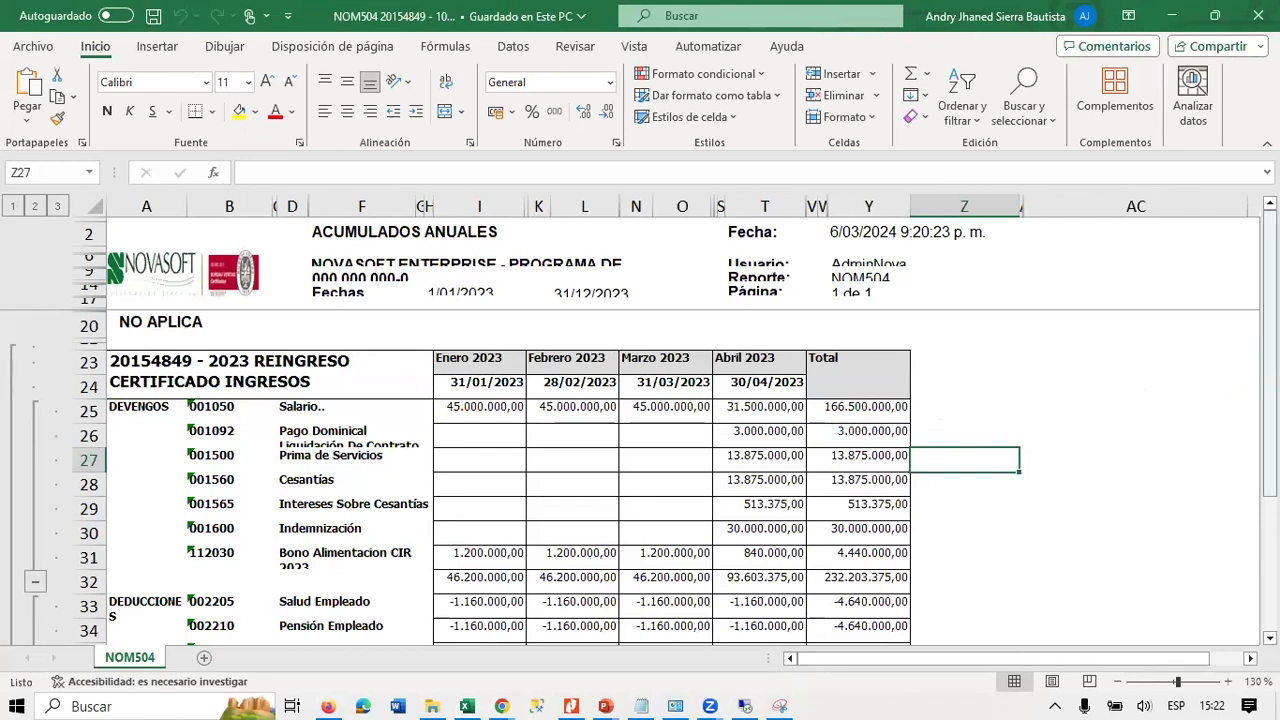
left_click_drag(1268, 318, 1268, 334)
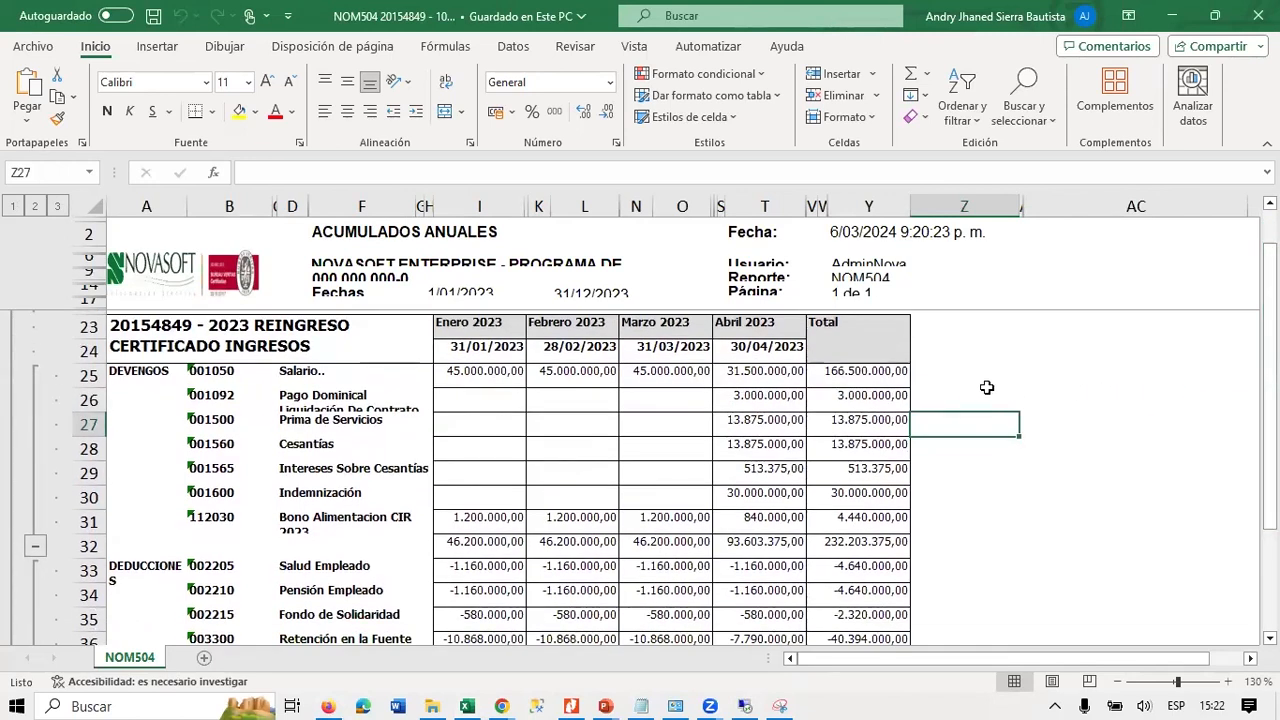
left_click(880, 376)
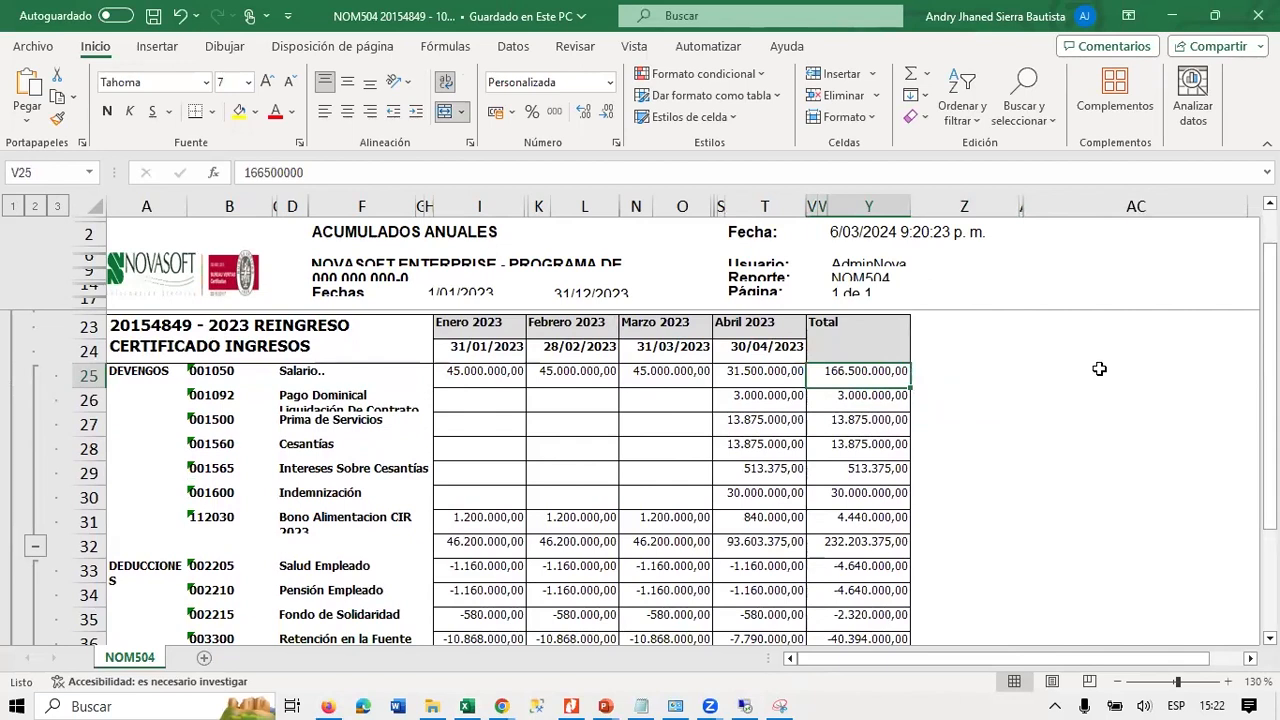
key("Left")
key("Left")
key("Left")
key("Left")
key("Left")
key("Left")
key("Right")
key("Right")
key("Right")
key("Left")
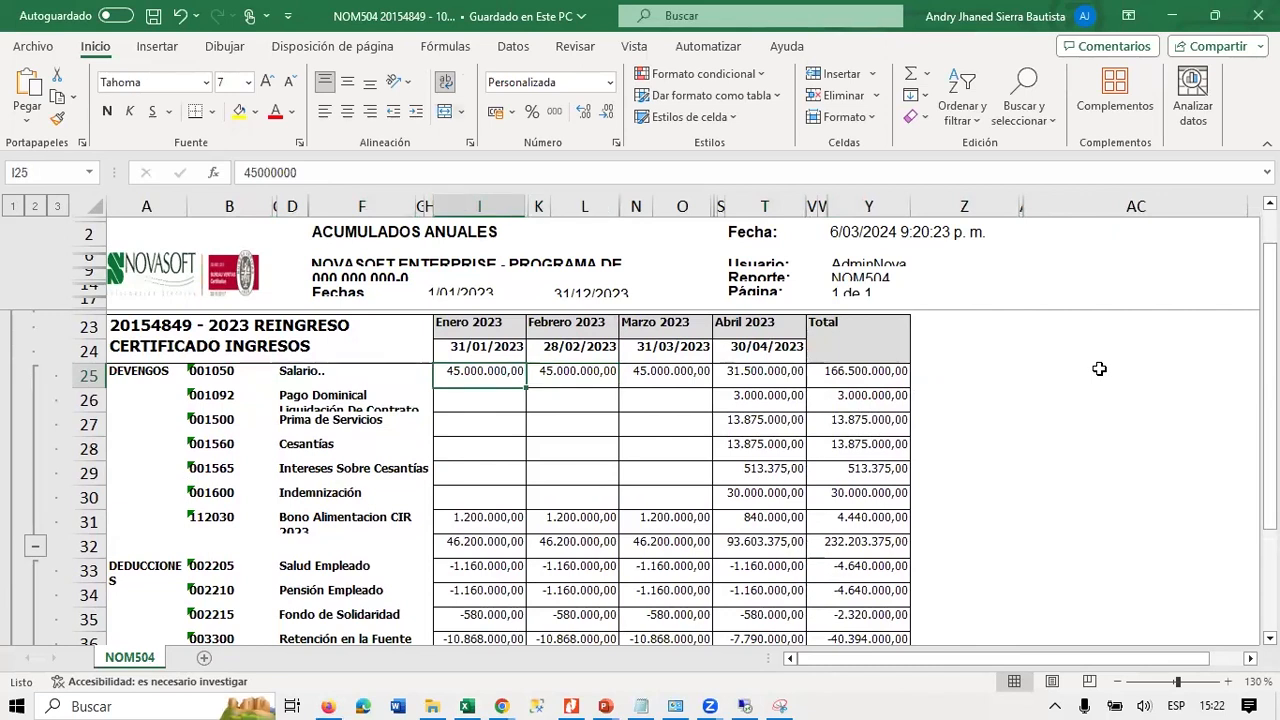
key("Right")
key("Right")
key("Right")
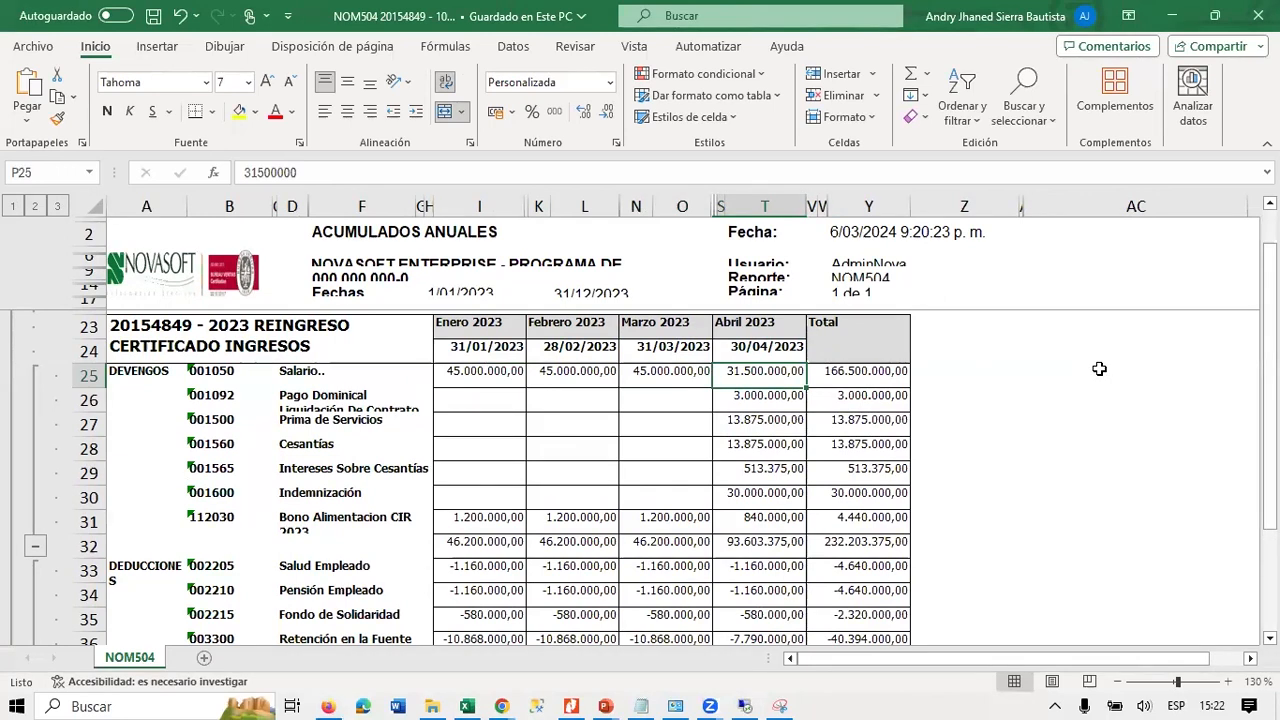
key("Right")
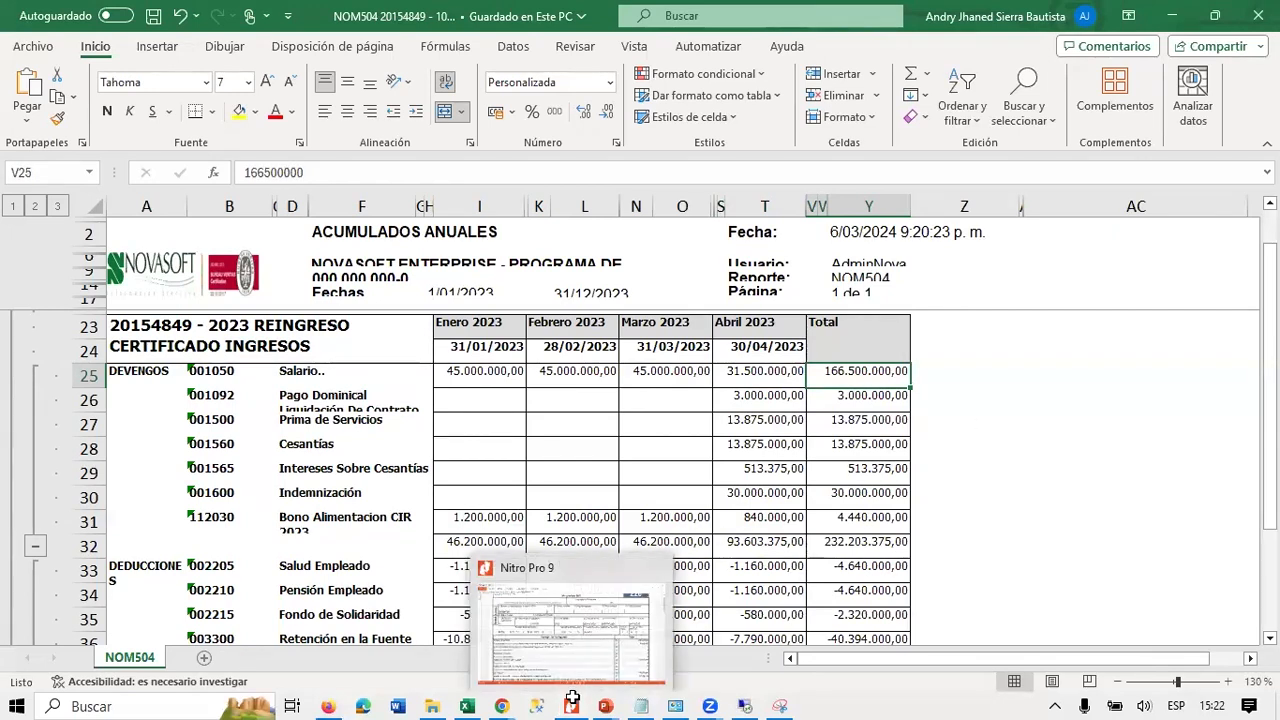
Check the Prima de Servicios total 13.875.000 and the food-bonus sum 4.440.000.
left_click(840, 425)
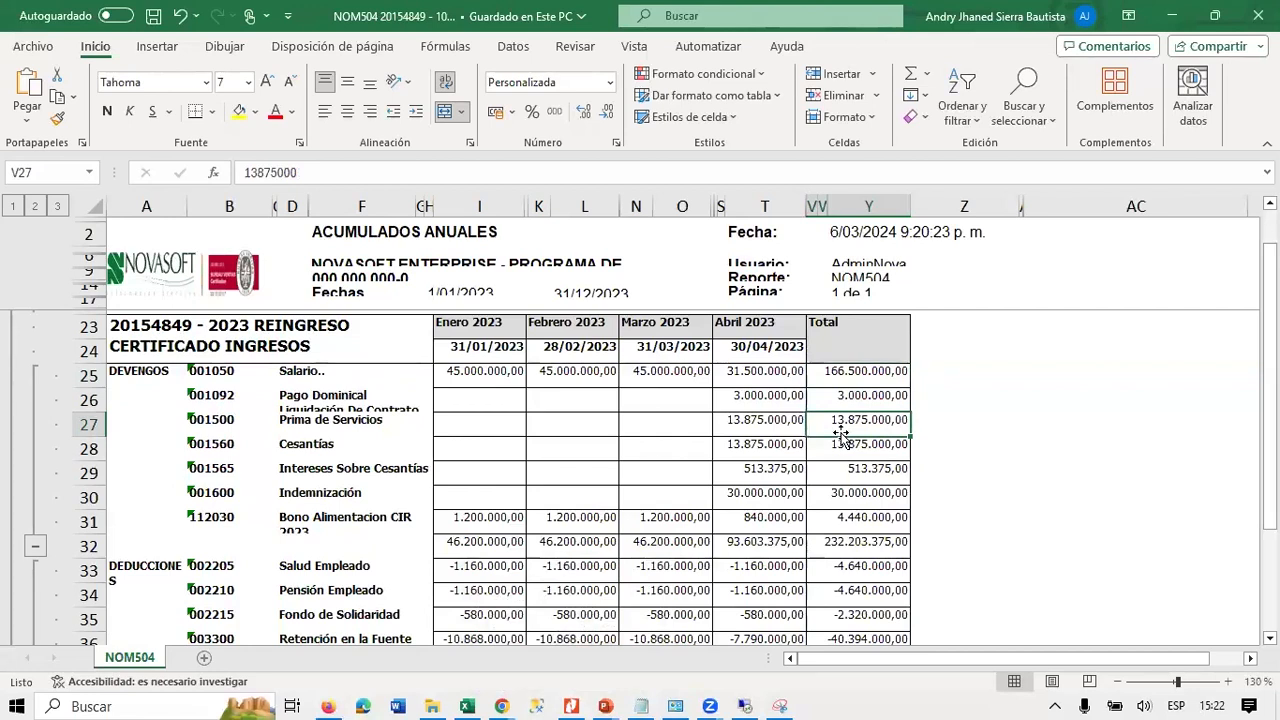
left_click_drag(507, 517, 736, 516)
left_click(852, 518)
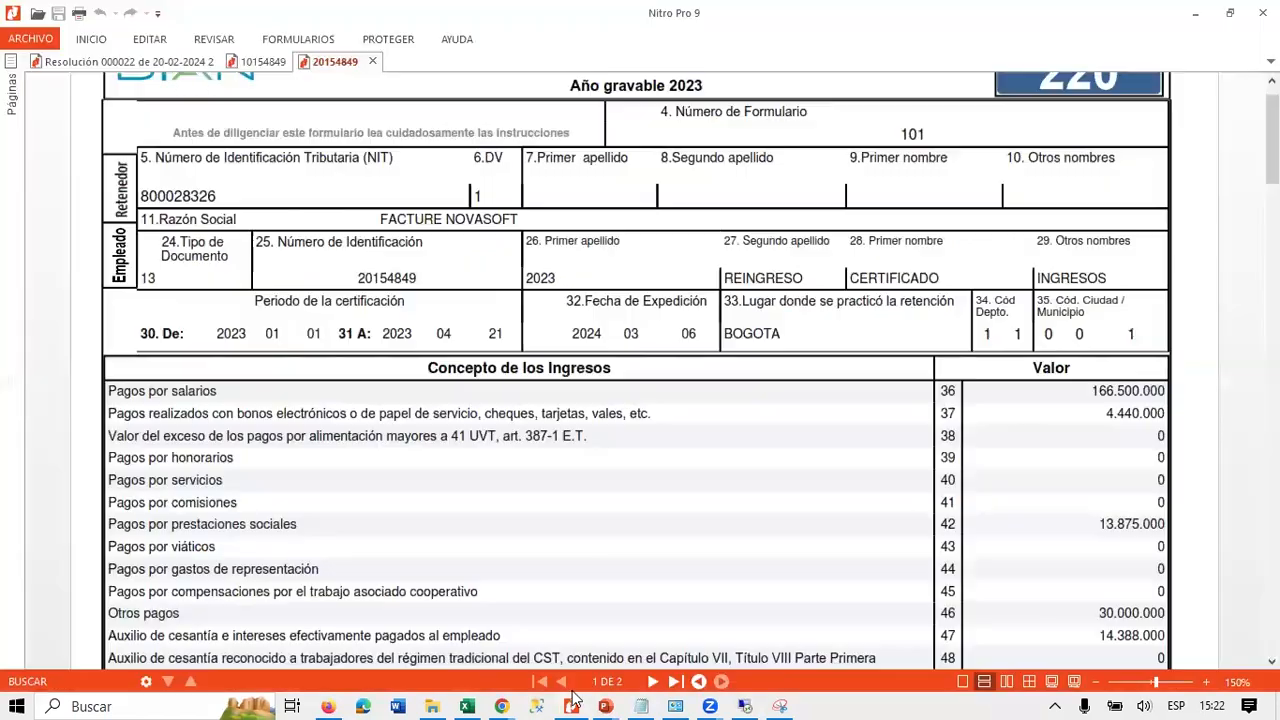
left_click(573, 700)
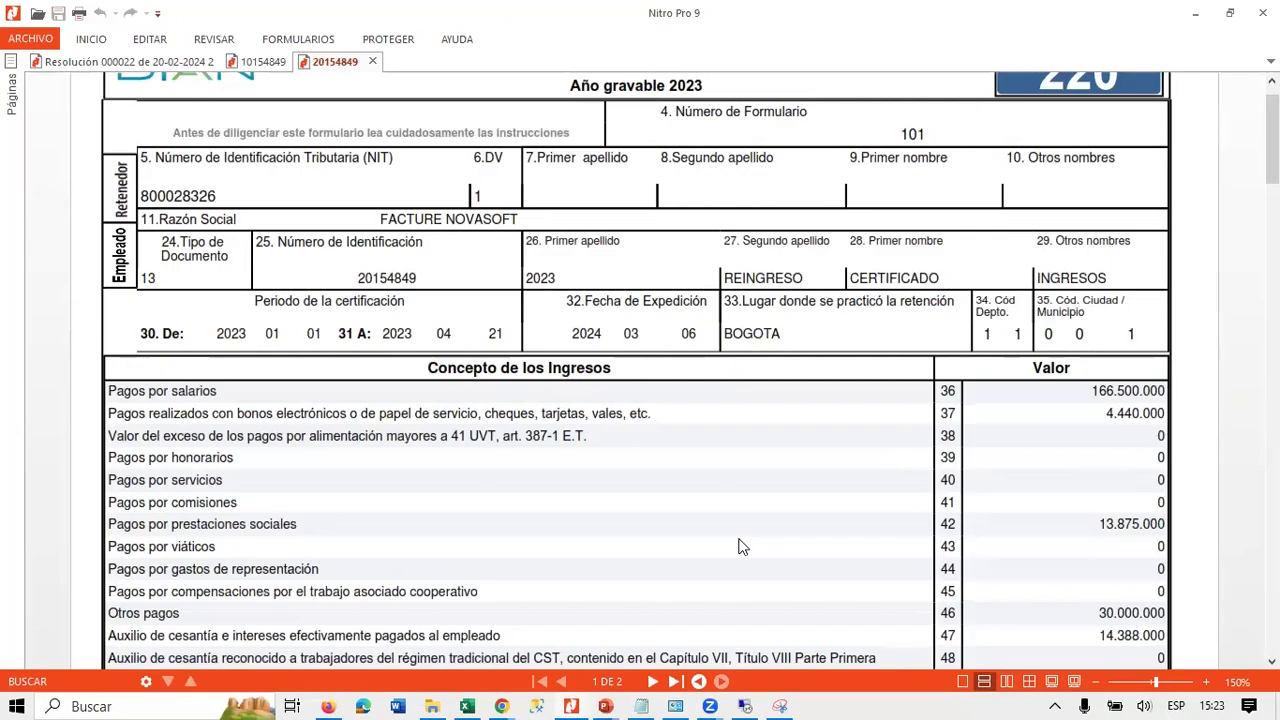
Compare the certificate's items 37 and 38 against the Casos de Uso slide.
key("alt+Tab")
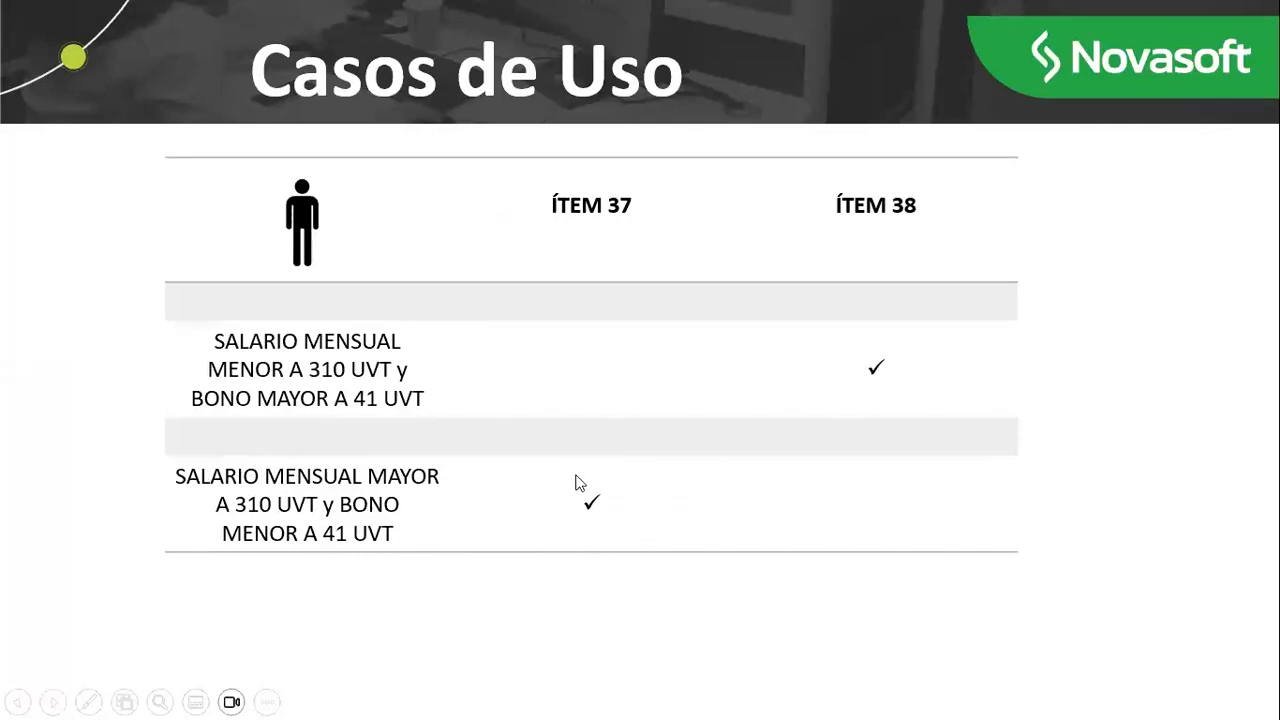
key("alt+Tab")
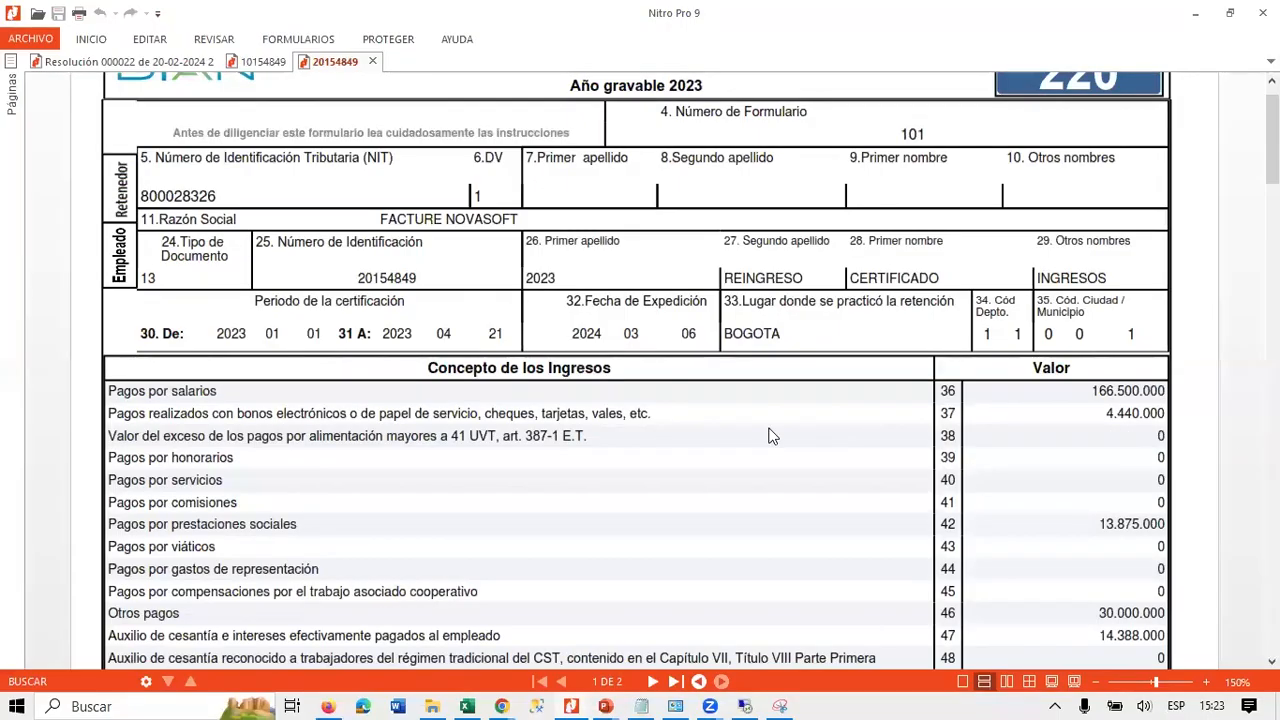
scroll(1100, 418, "up", 1)
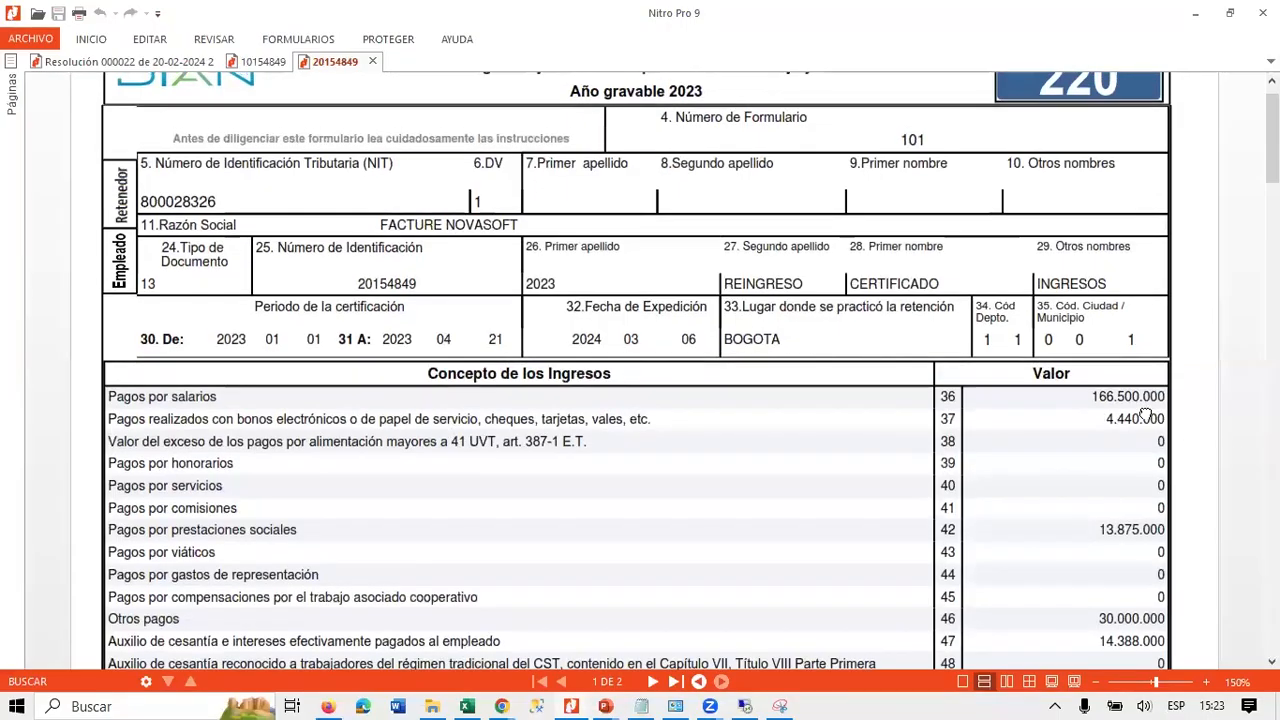
key("alt+Tab")
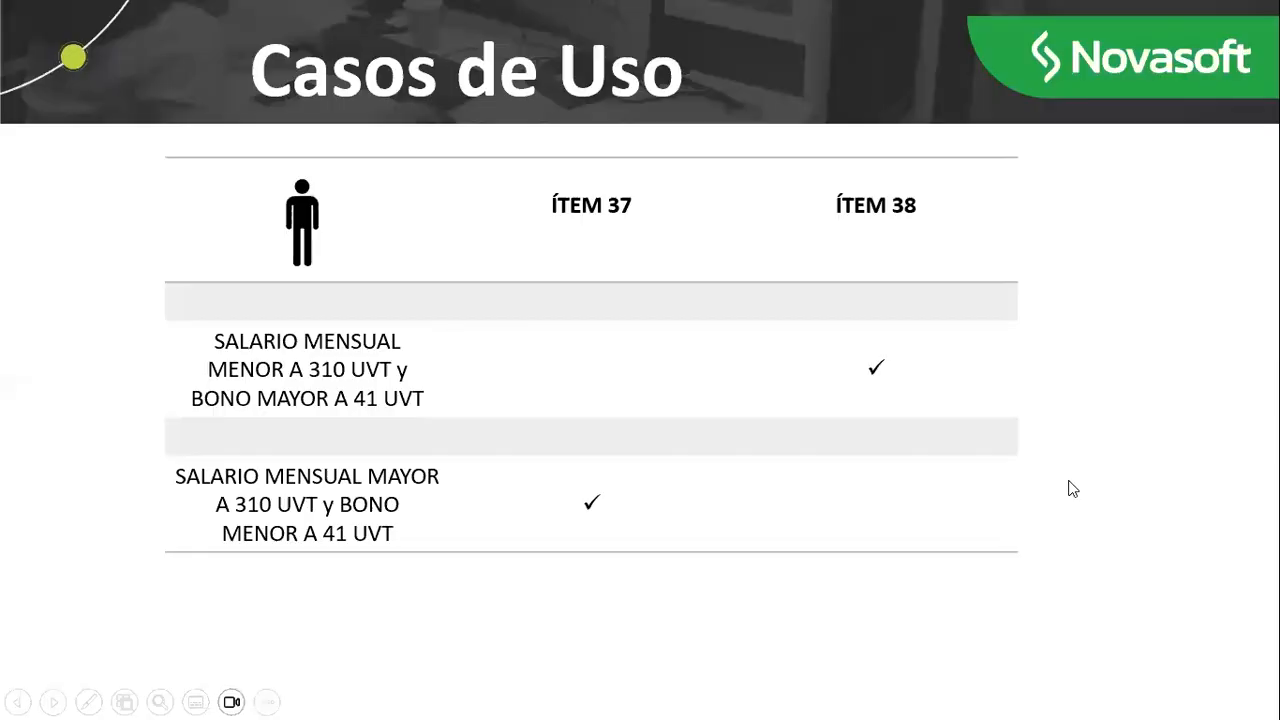
key("alt+Tab")
key("Tab")
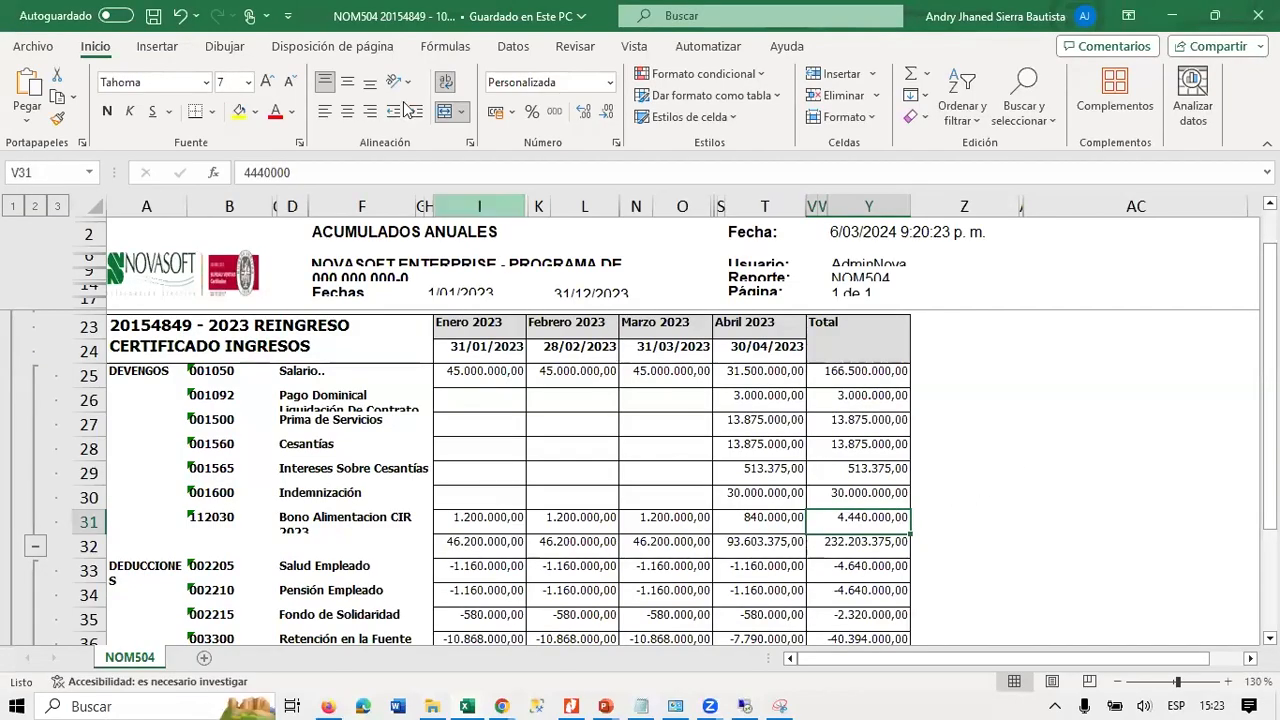
Fill the 4.440.000 food-bonus total yellow and save the NOM504 workbook.
left_click(238, 114)
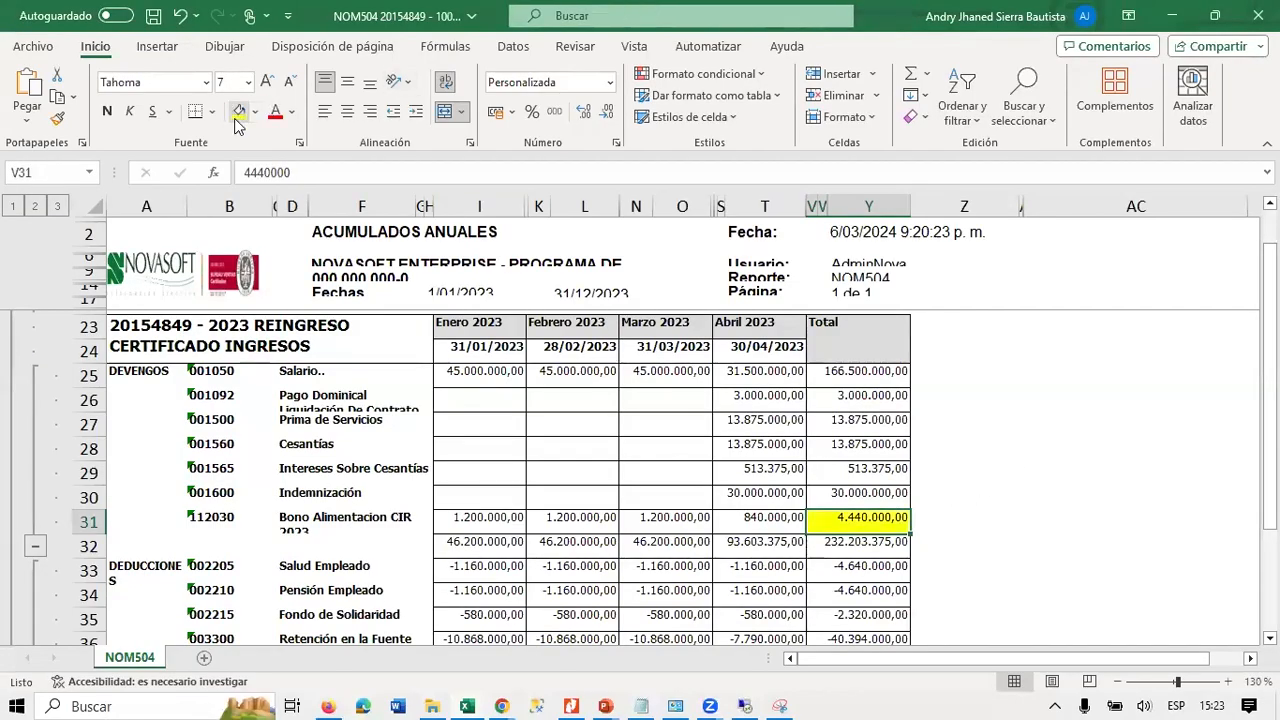
key("ctrl+s")
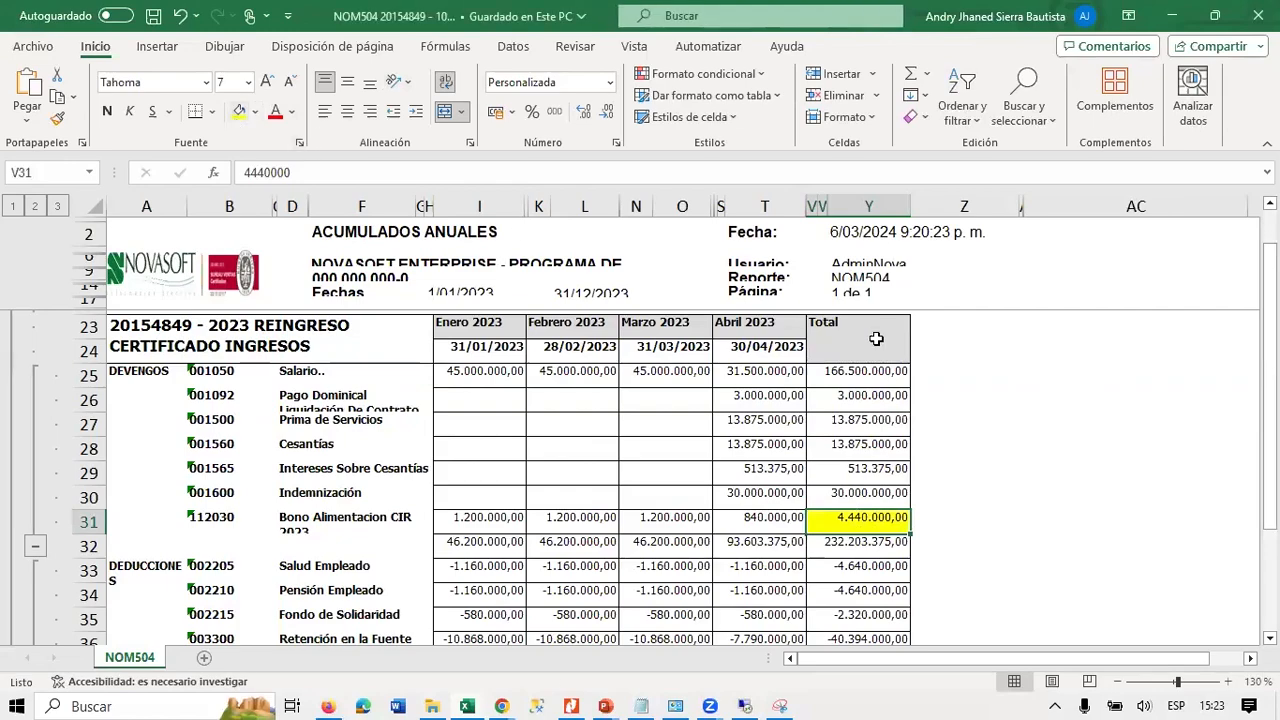
key("alt+Tab")
key("alt+Tab")
key("alt+Tab")
key("alt+Tab")
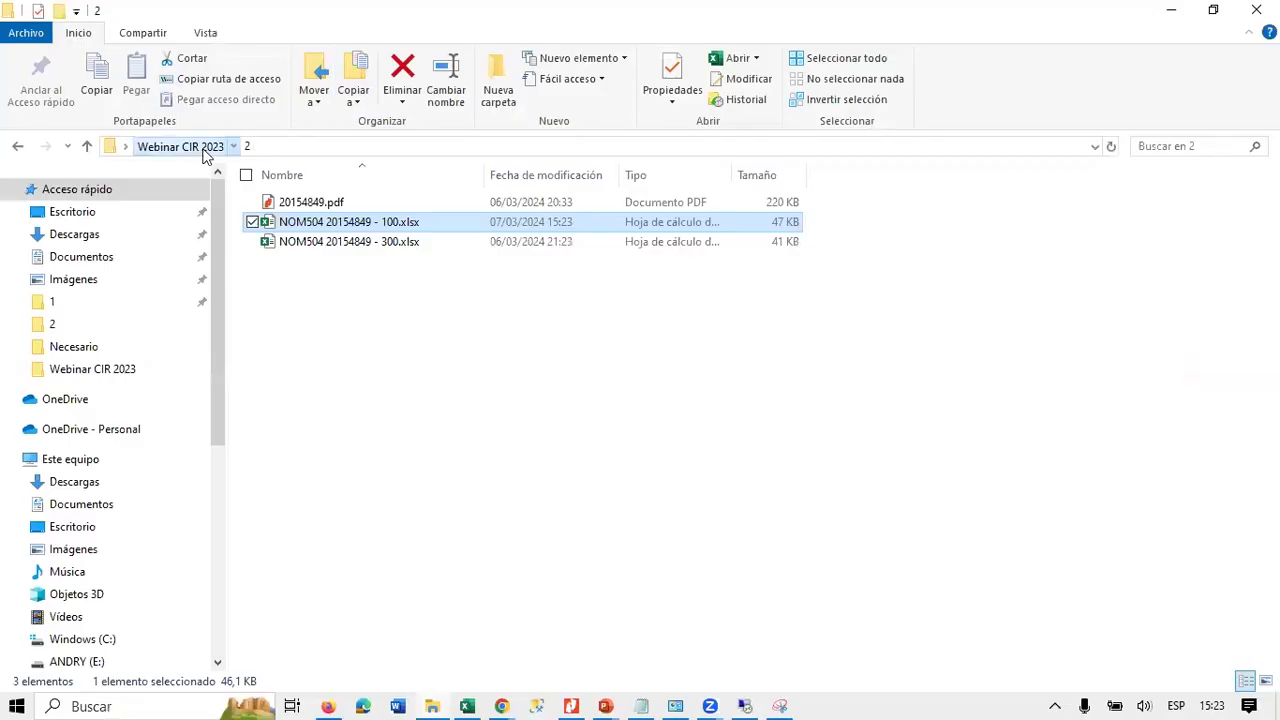
Open the '-2' certificate PDF from Webinar CIR 2023 folder 3.
left_click(204, 148)
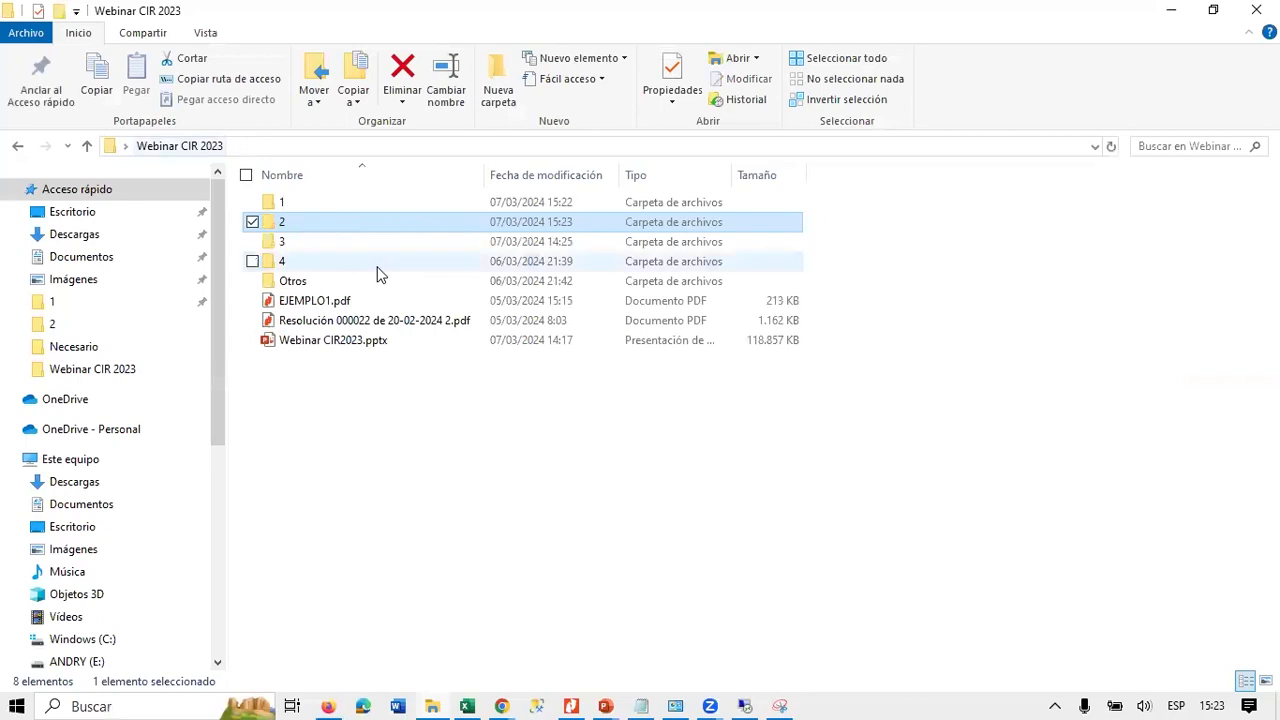
double_click(287, 242)
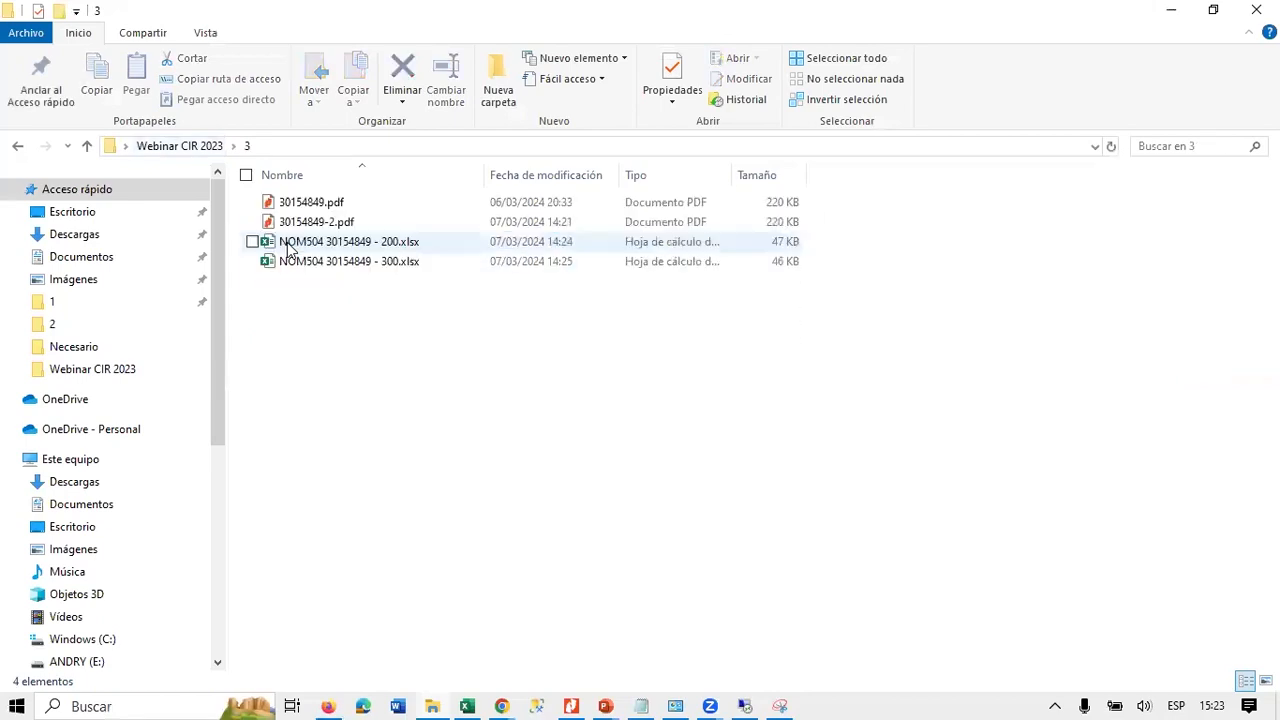
double_click(345, 226)
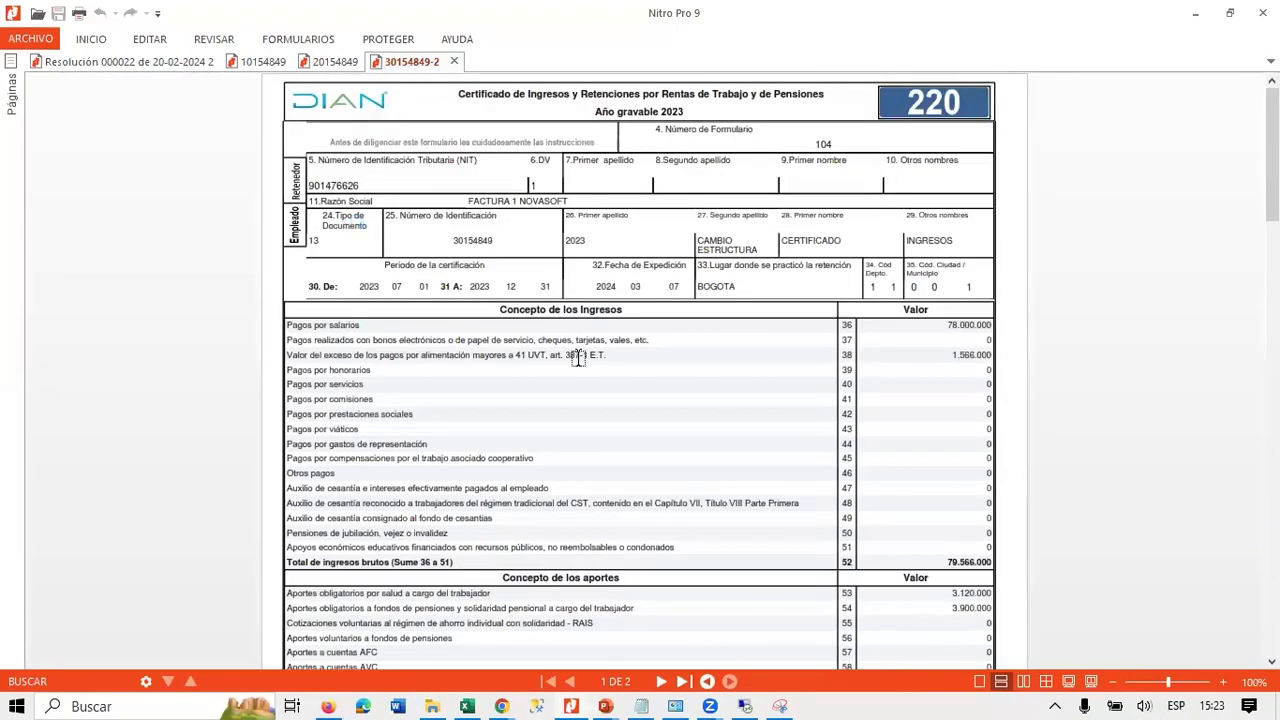
scroll(578, 358, "up", 1)
scroll(578, 358, "up", 1)
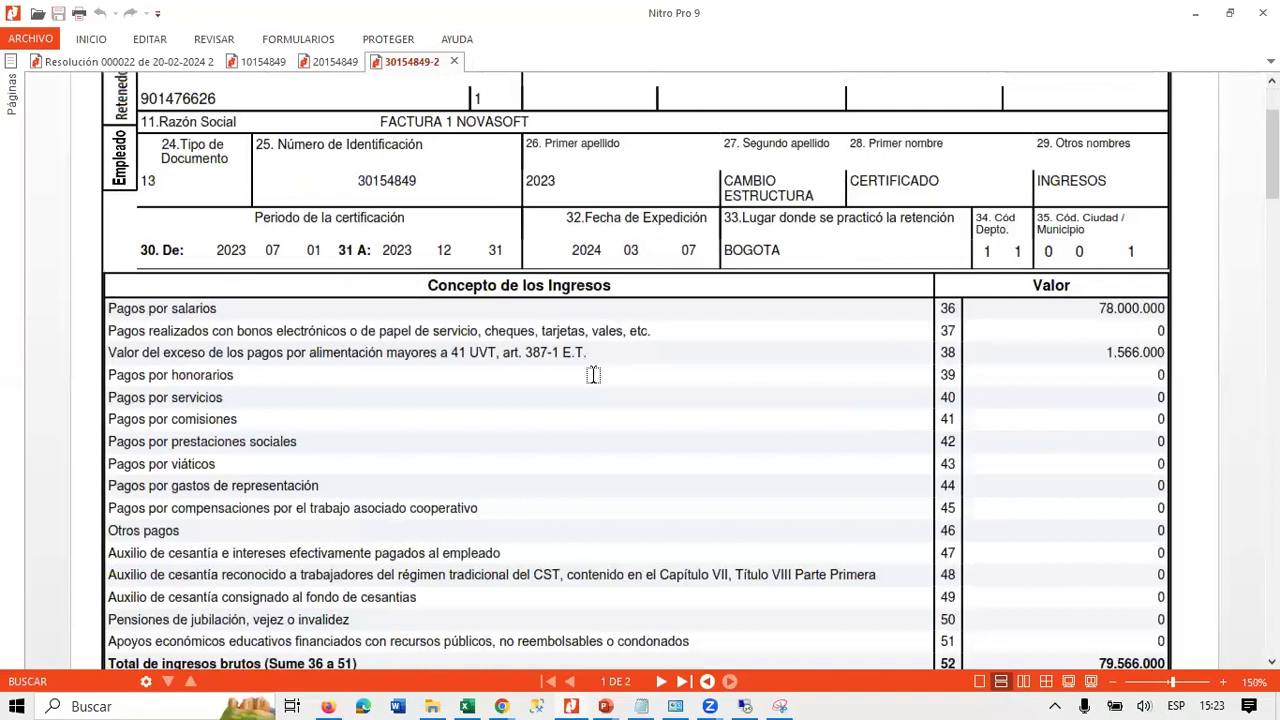
key("alt+Tab")
left_click(370, 242)
double_click(368, 246)
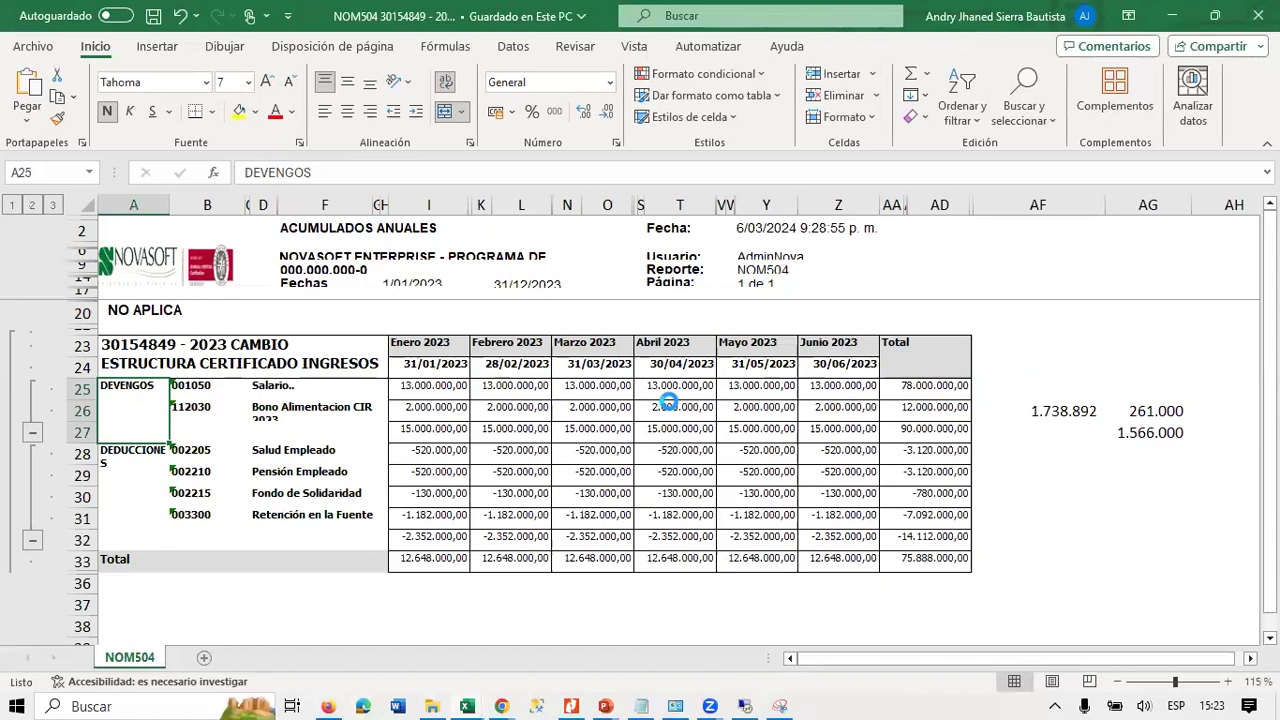
Cross-check the certificate and Casos de Uso slide against the NOM504 monthly salary and bonus figures.
key("alt+Tab")
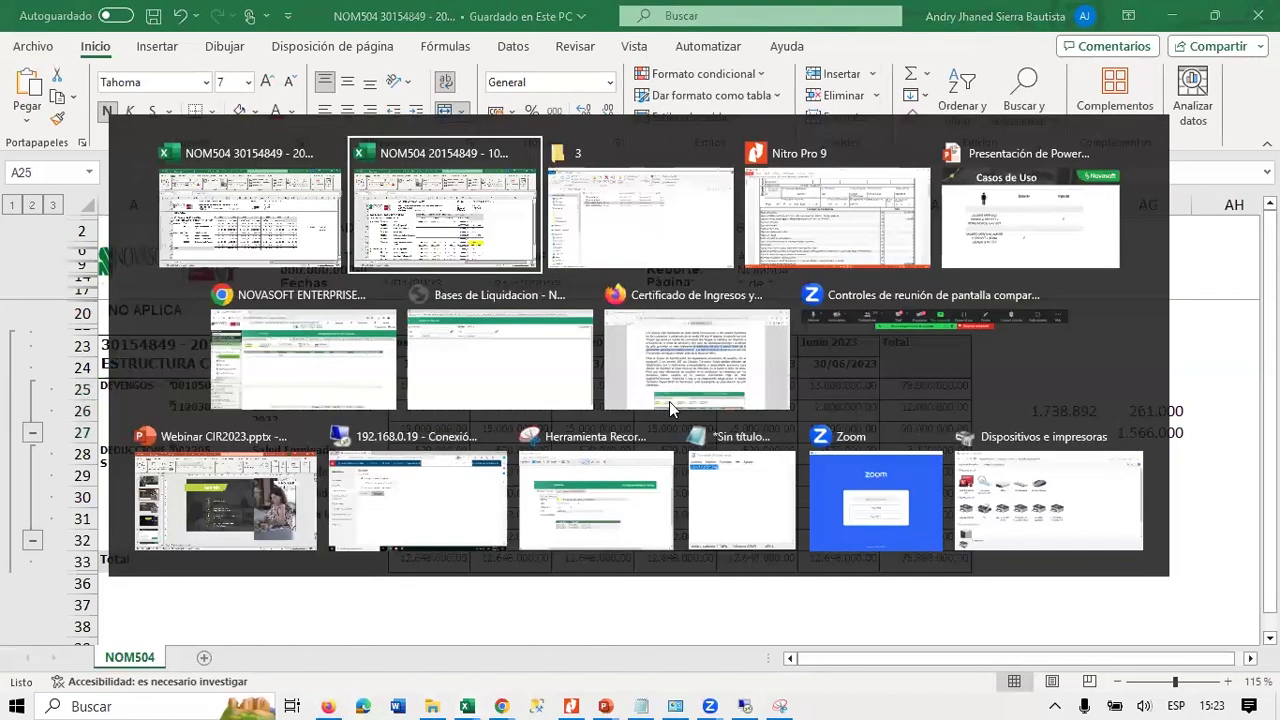
key("alt+Tab")
key("alt+Tab")
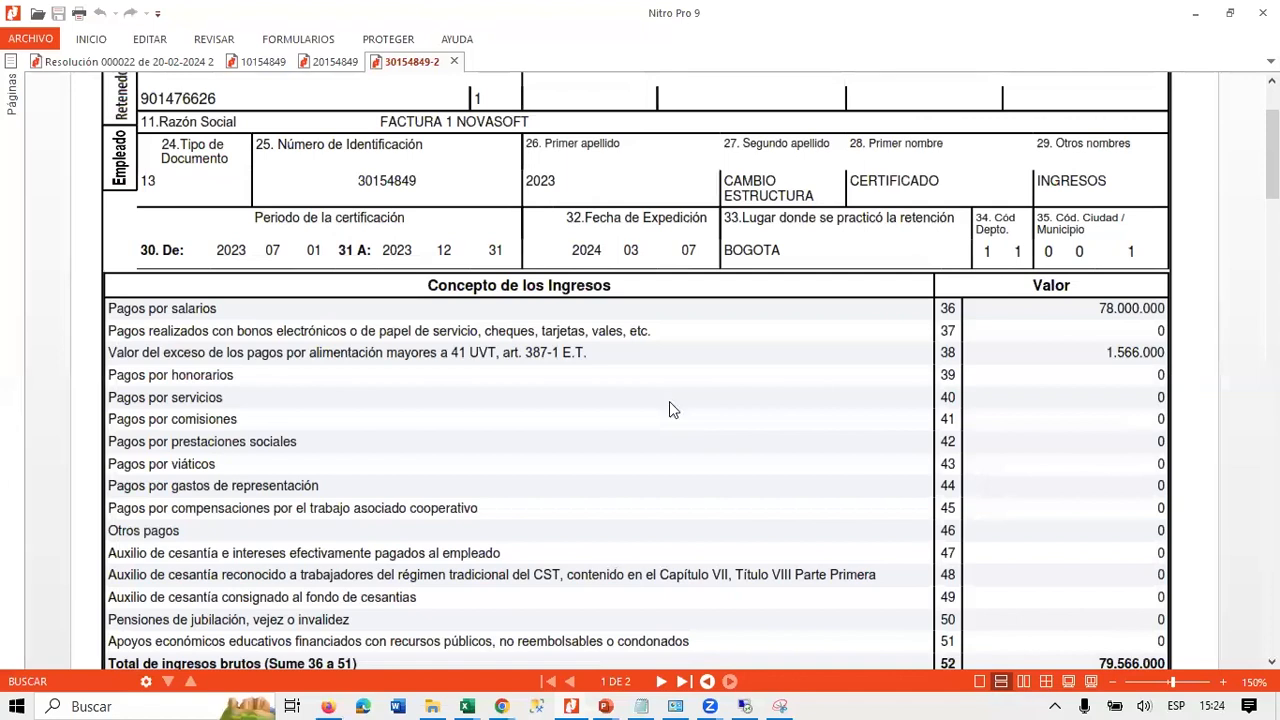
key("alt+Tab")
key("alt+Tab")
key("alt+Tab")
key("alt+Tab")
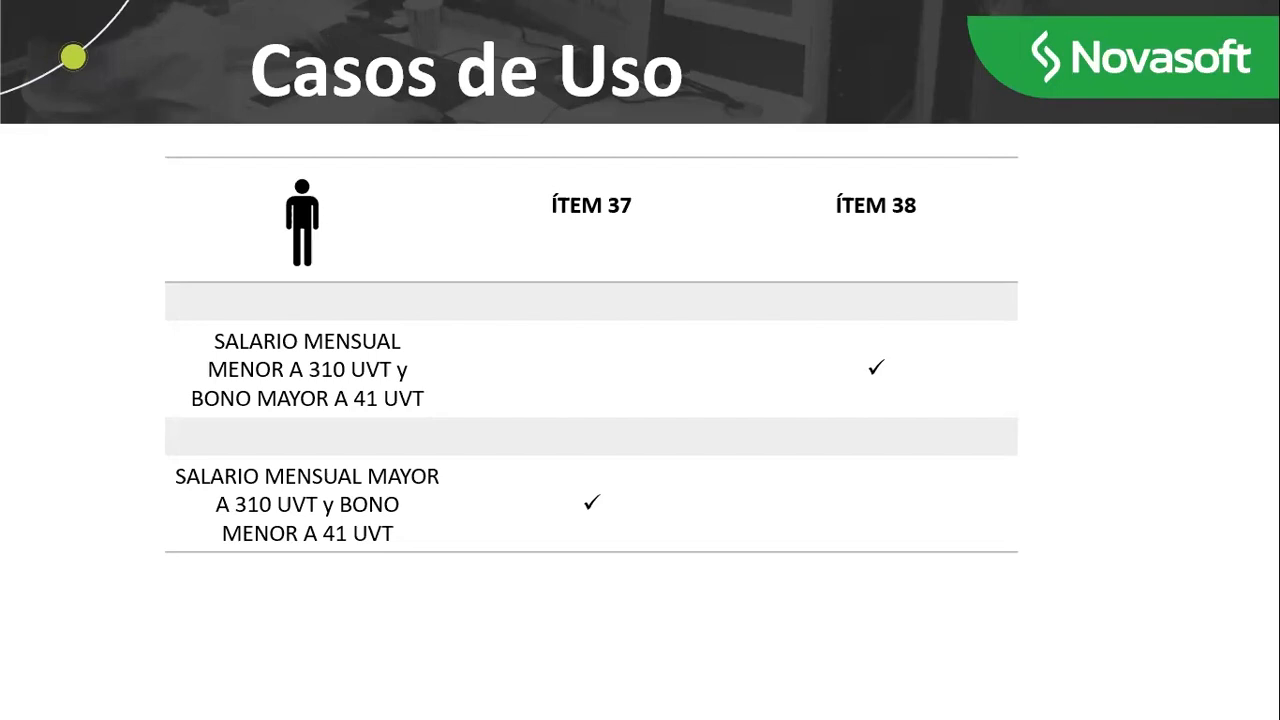
key("alt+Tab")
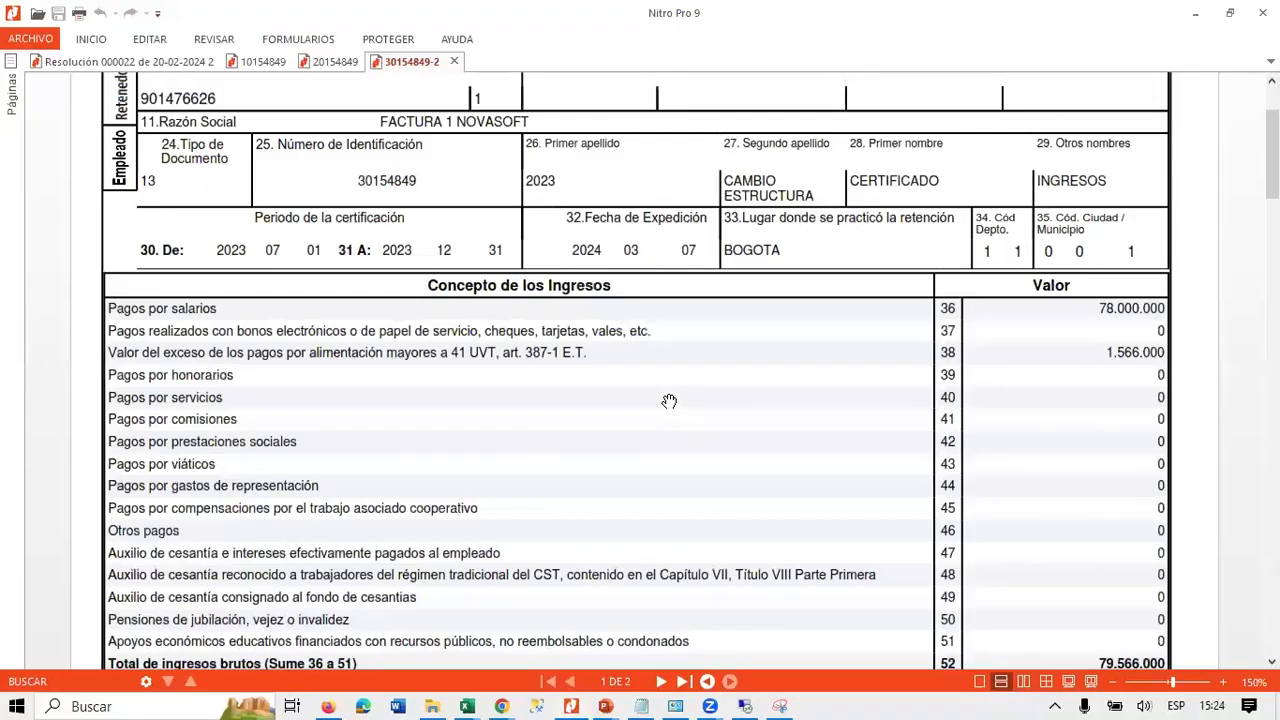
key("alt+Tab")
key("alt+Tab")
key("alt+Tab")
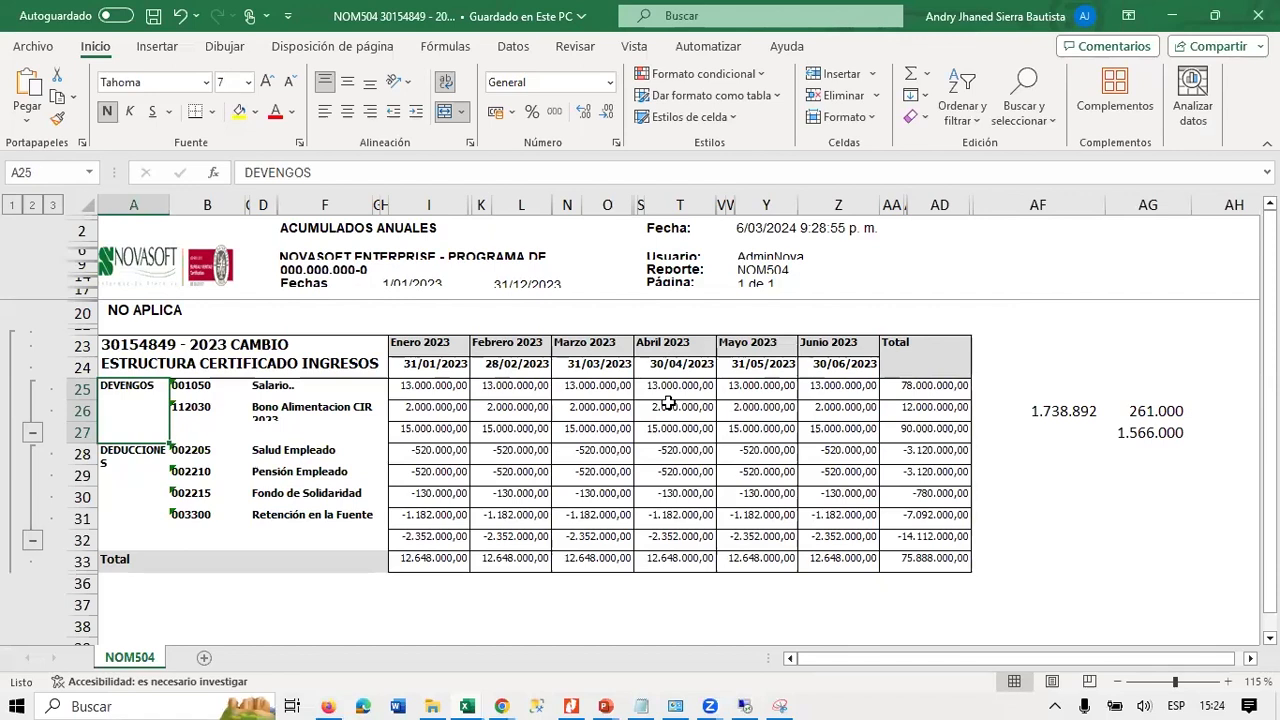
left_click_drag(449, 389, 848, 406)
left_click(894, 432)
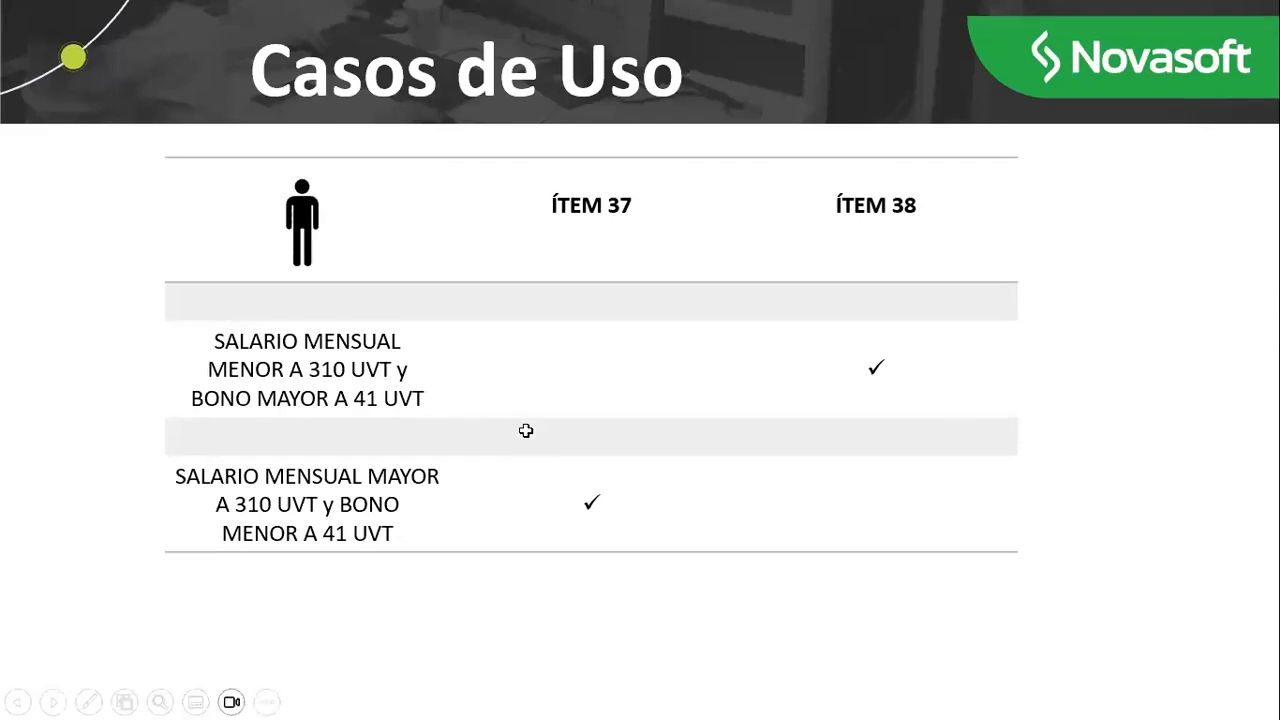
key("alt+Tab")
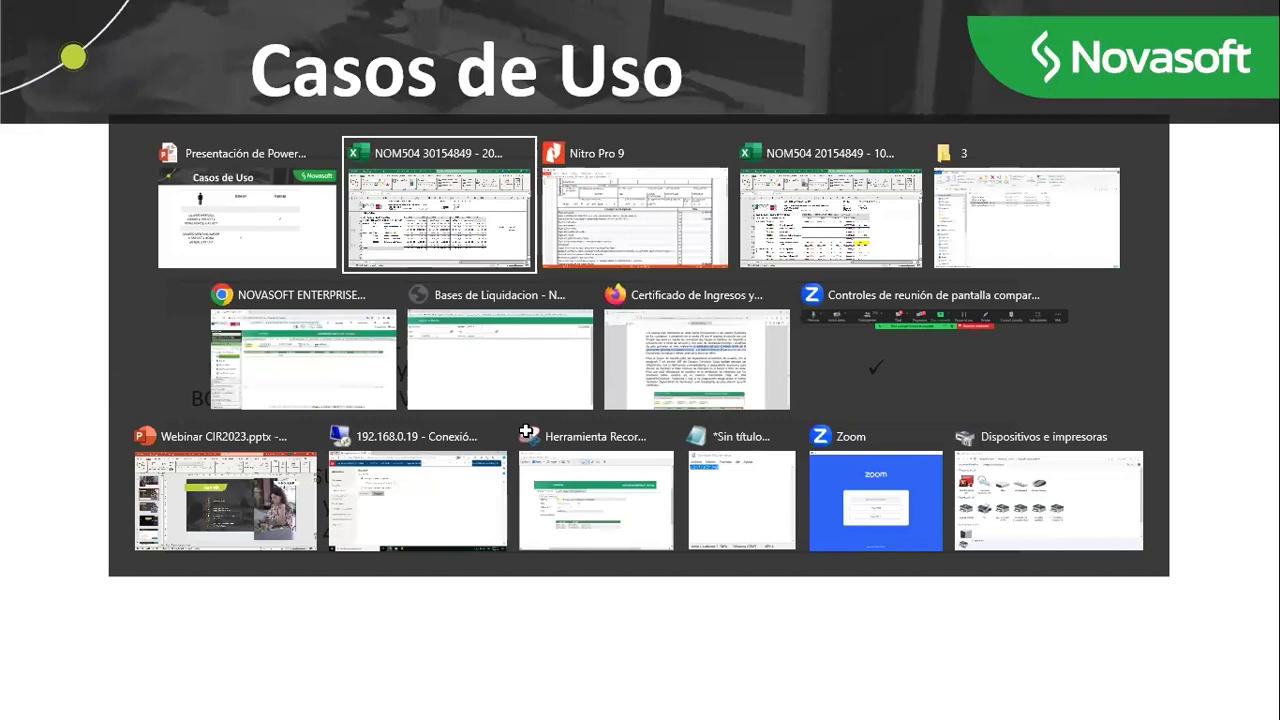
Review the Cambios CIR slide for items 37-48, then return to Casos de Uso.
key("alt+shift+Tab")
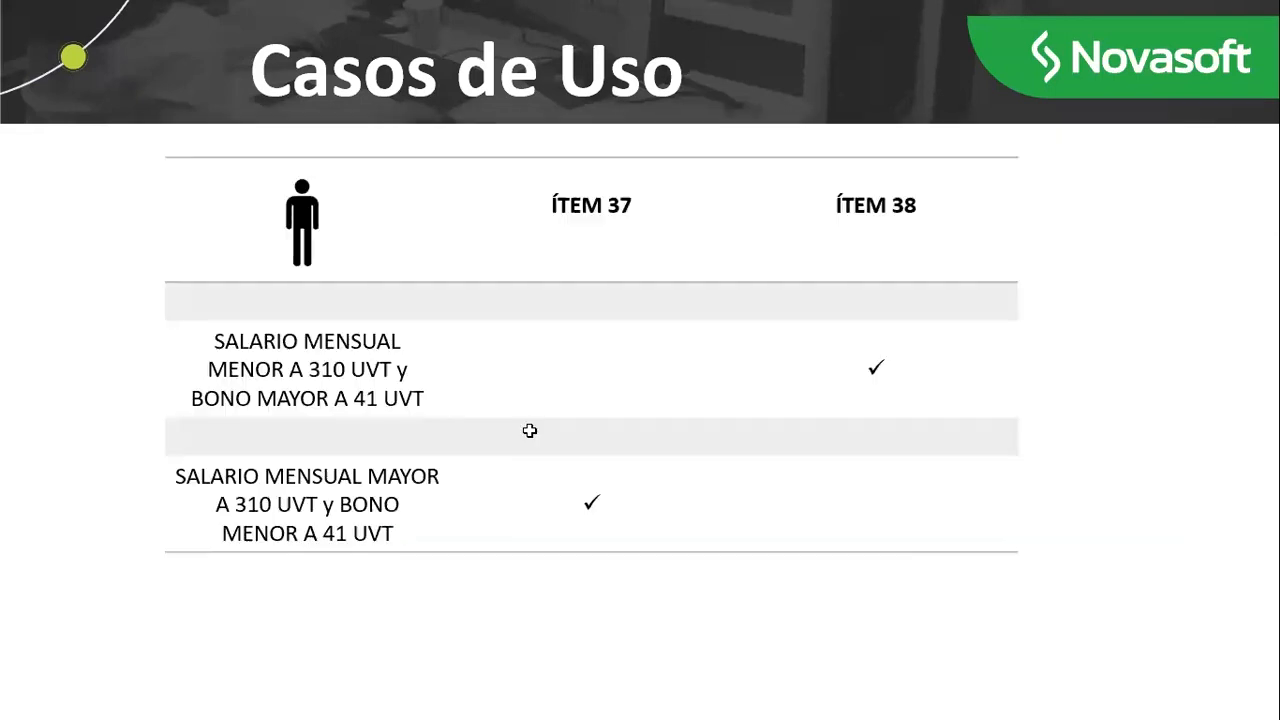
key("Left")
key("Left")
key("Left")
key("Left")
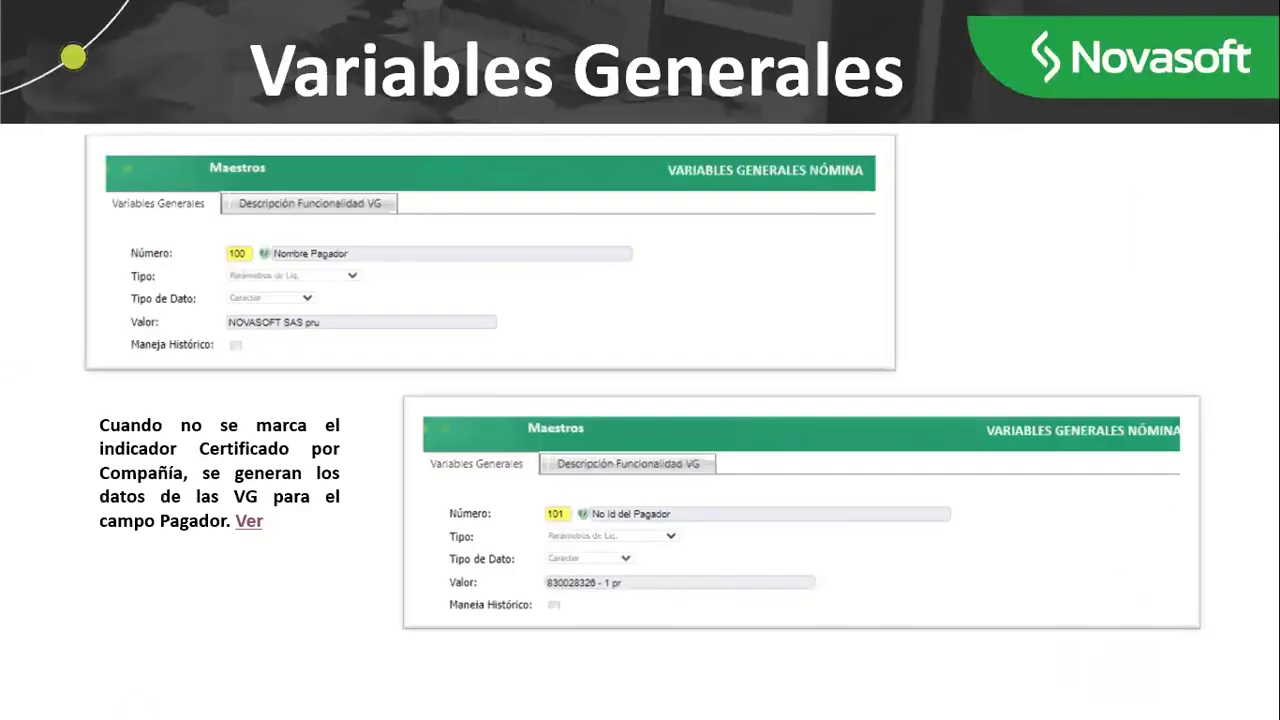
key("Left")
key("Left")
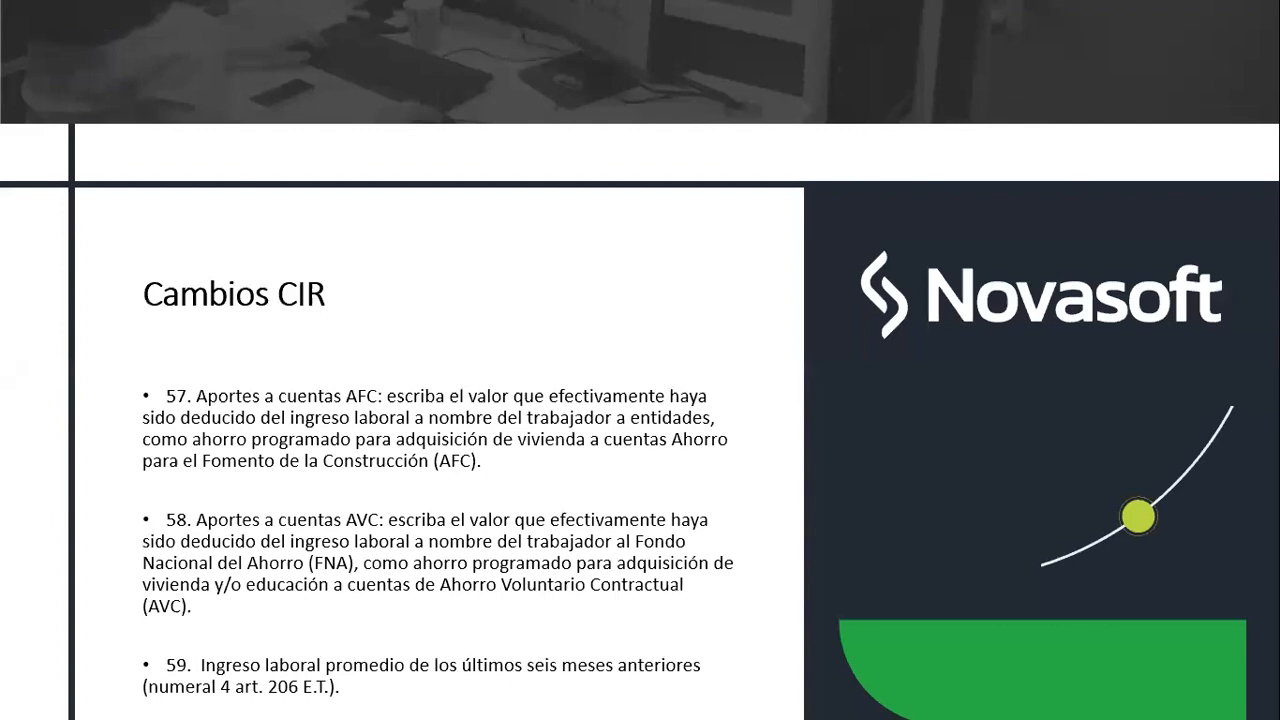
key("Left")
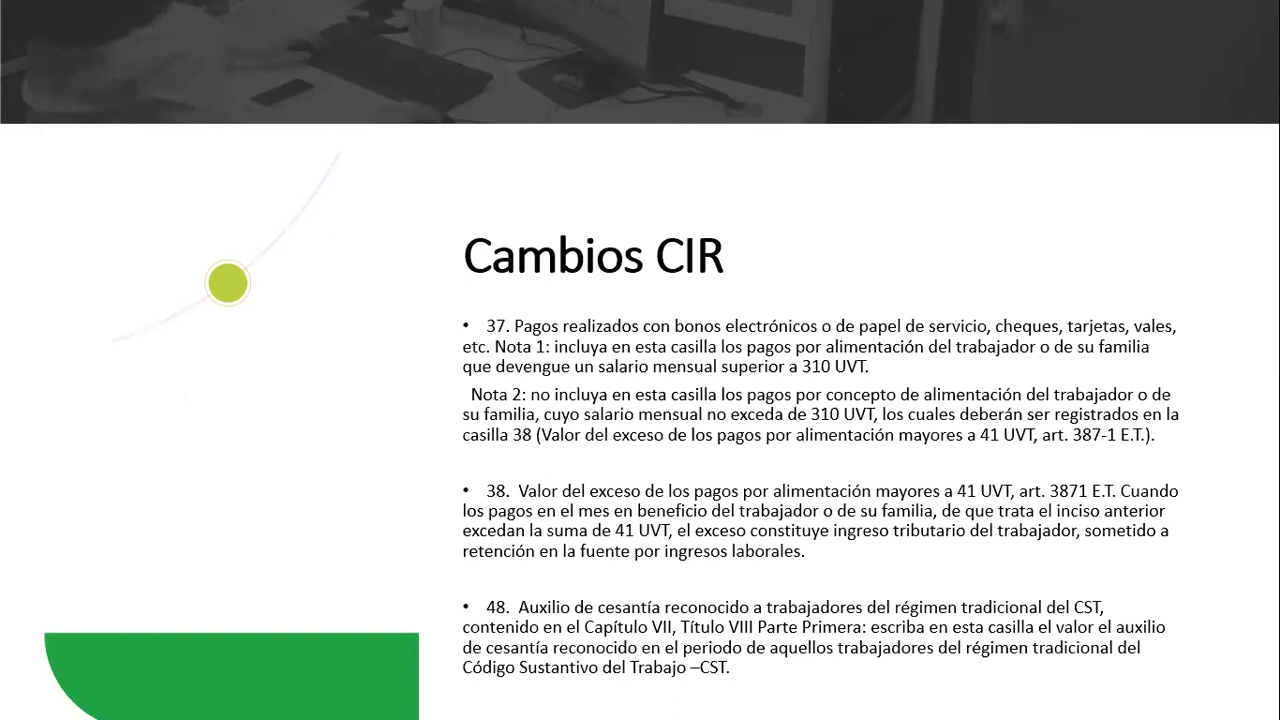
key("Right")
key("Right")
key("Right")
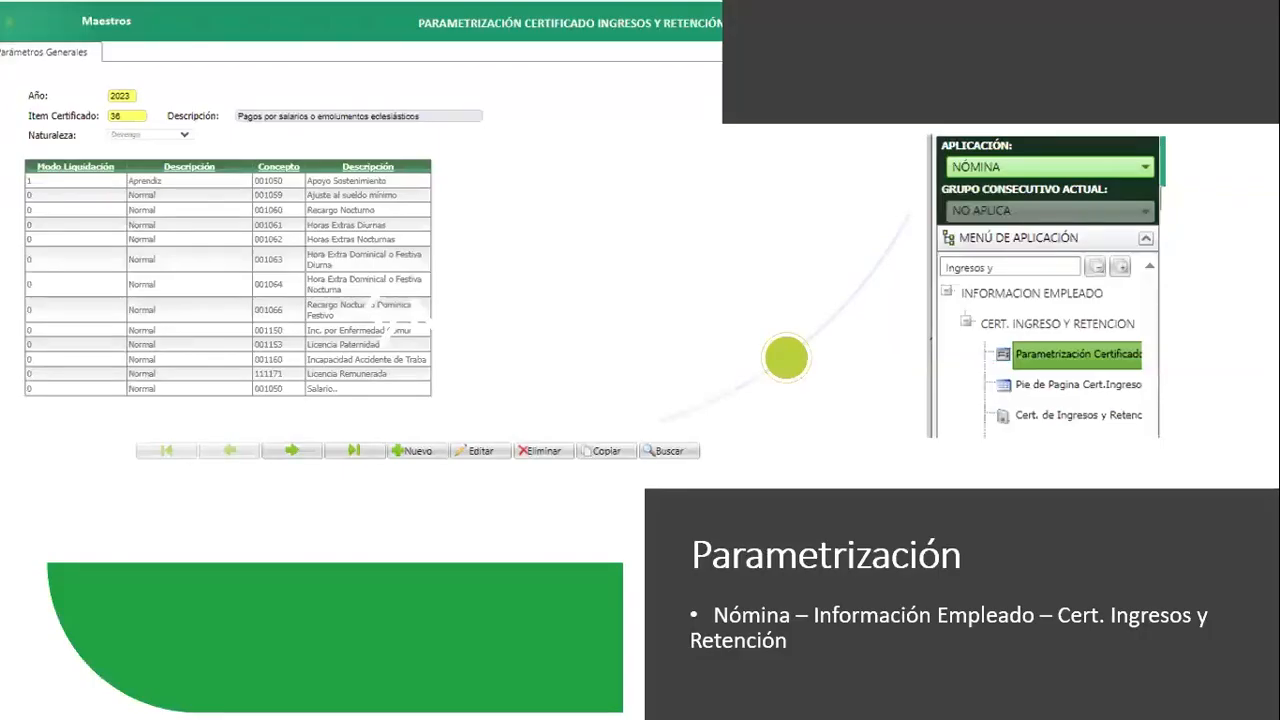
key("Right")
key("Right")
key("Right")
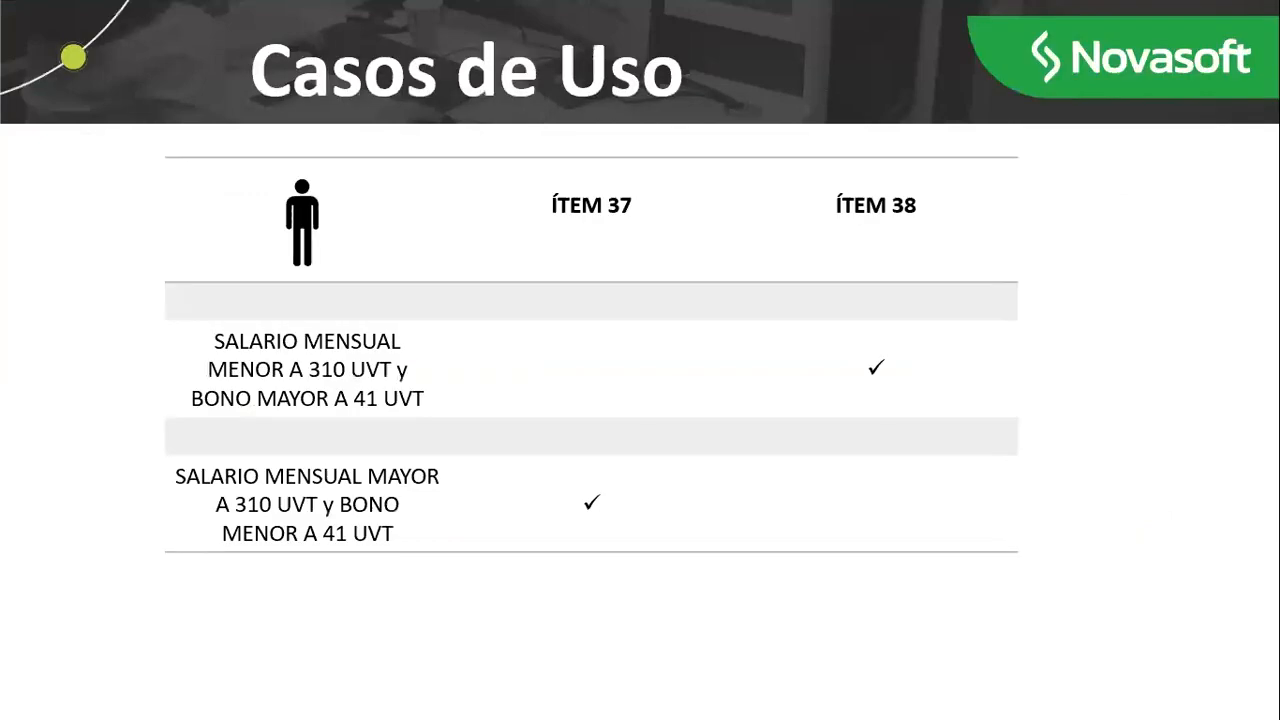
key("alt+Tab")
key("alt+Tab")
key("alt+Tab")
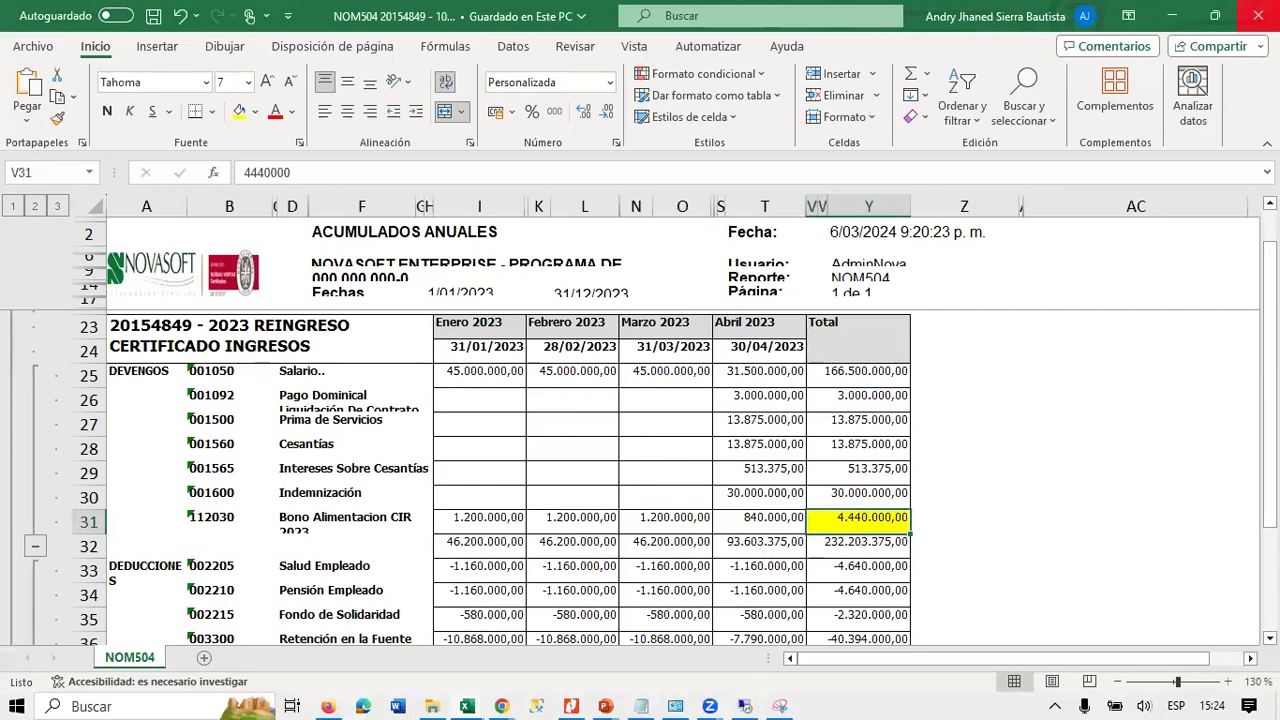
Close the other workbook; check the 12.000.000 bonus total, 1.738.892 limit and 261.000 excess.
left_click(1257, 15)
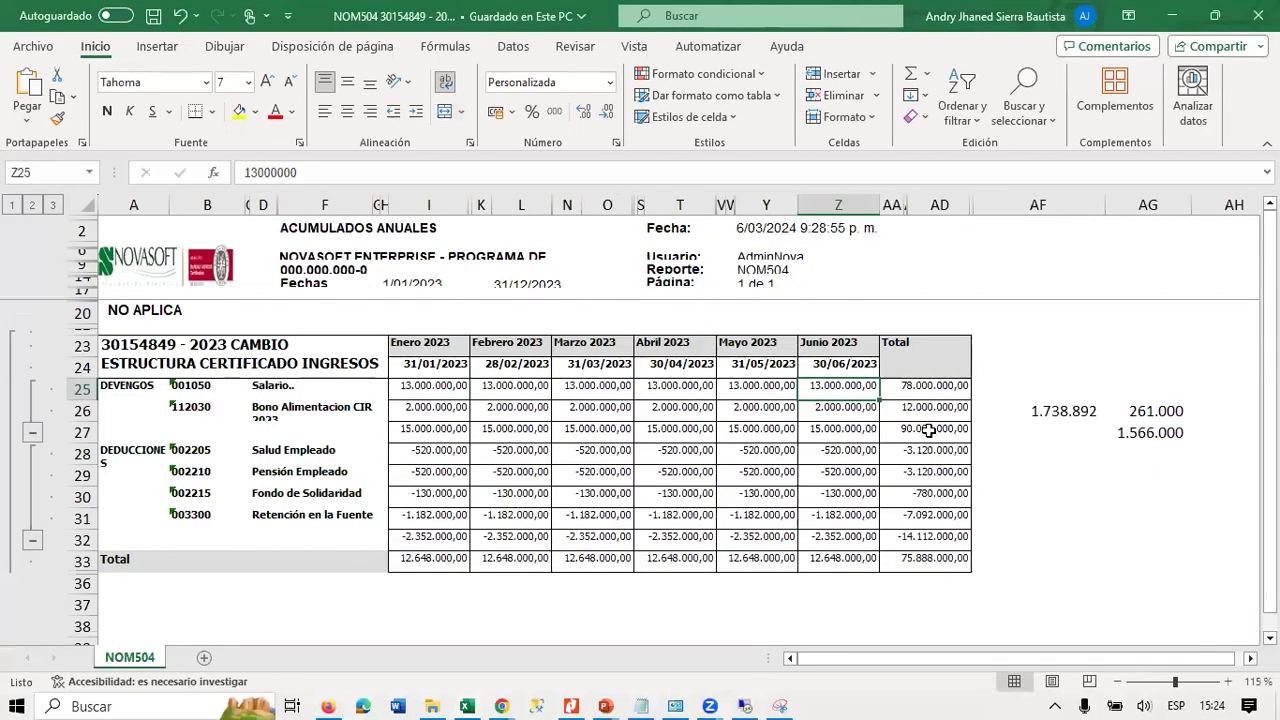
left_click(938, 410)
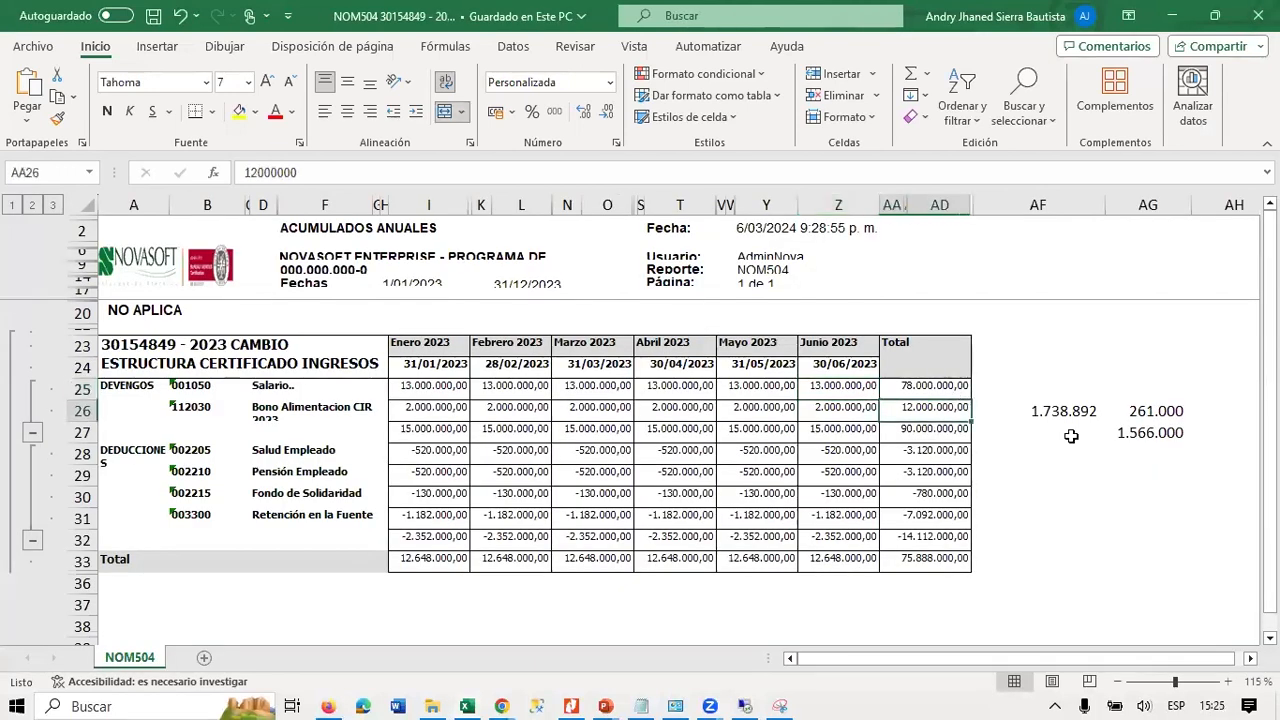
key("Right")
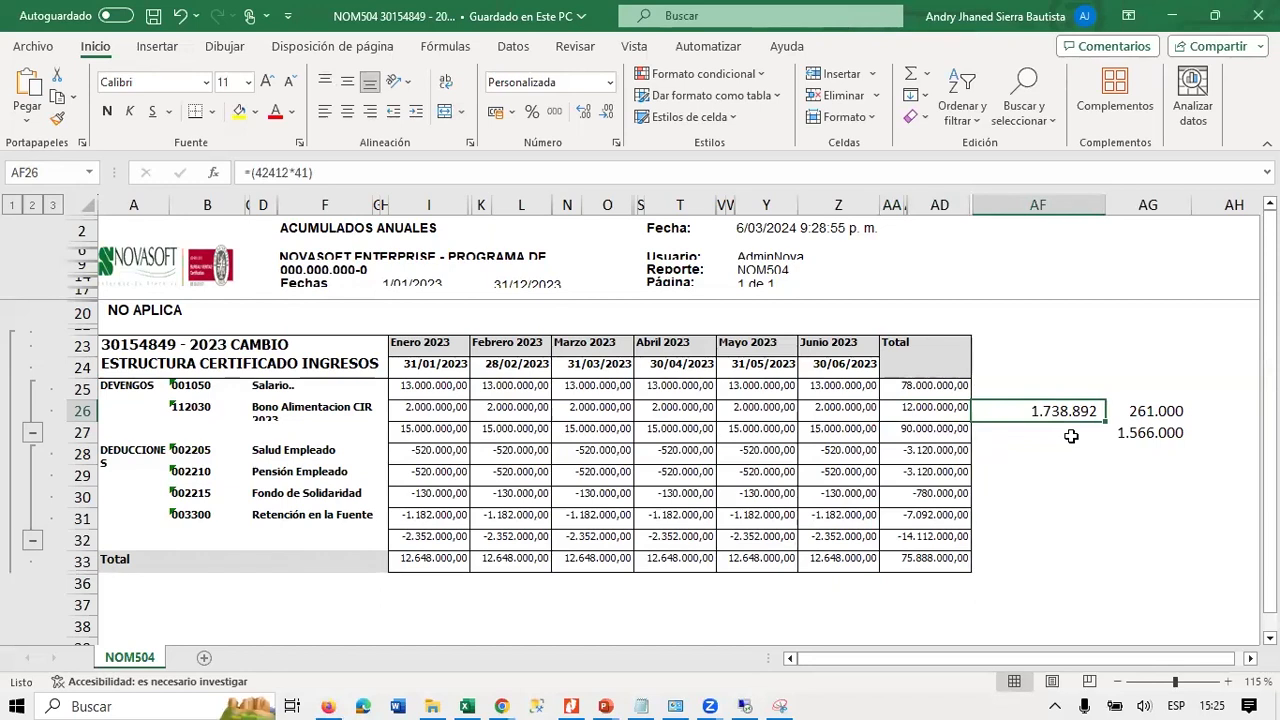
key("Right")
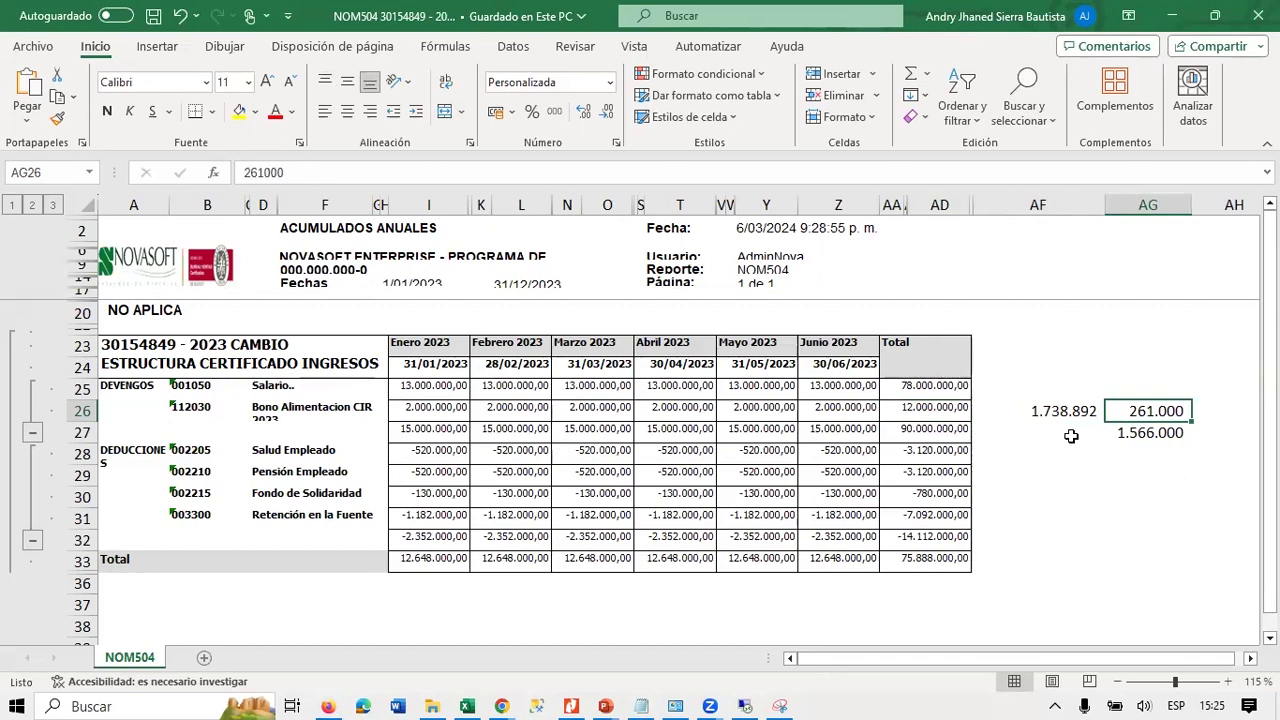
Verify the 1.566.000 excess formula in AG27 and fill that cell yellow.
left_click_drag(428, 413, 802, 424)
left_click_drag(793, 413, 820, 413)
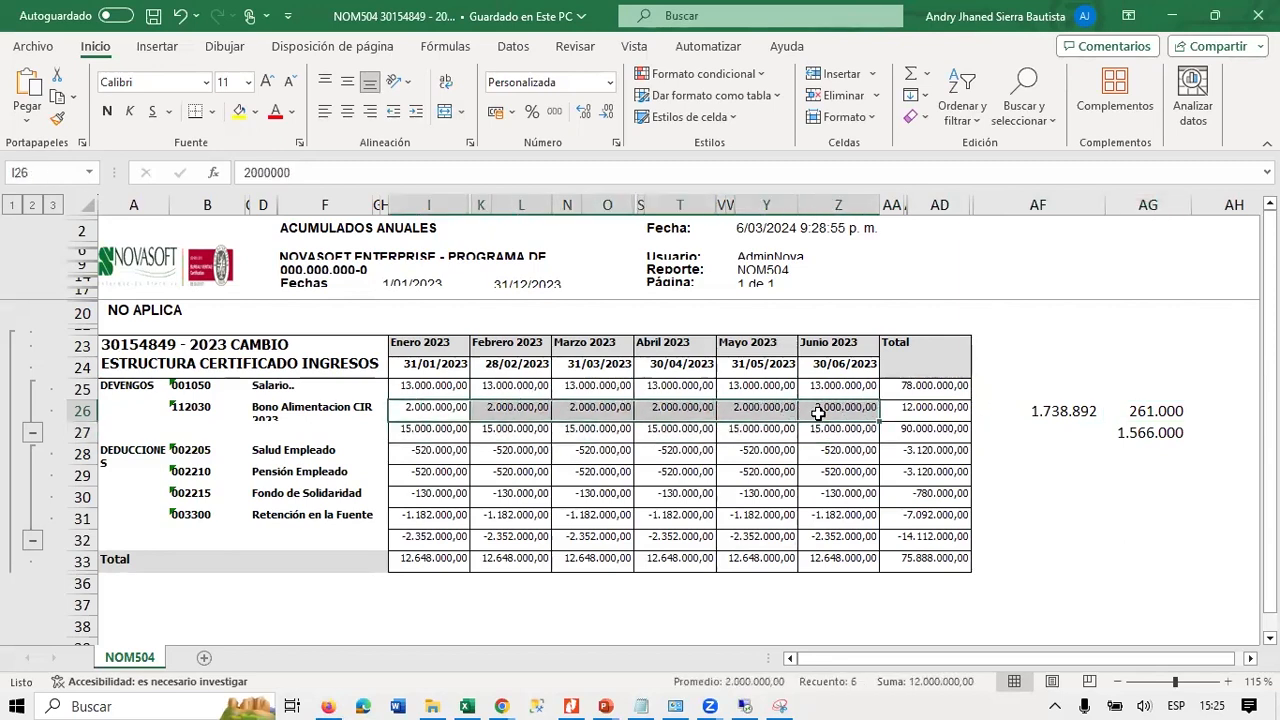
left_click(1158, 433)
key("F2")
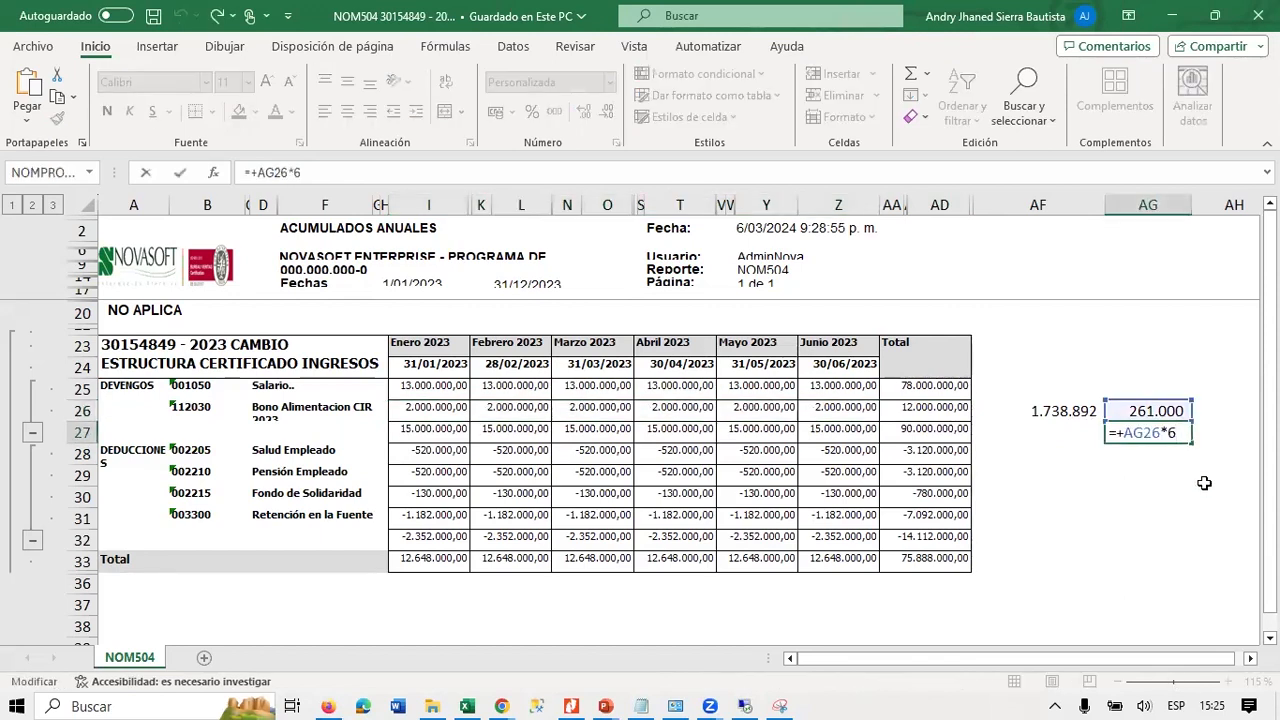
key("Escape")
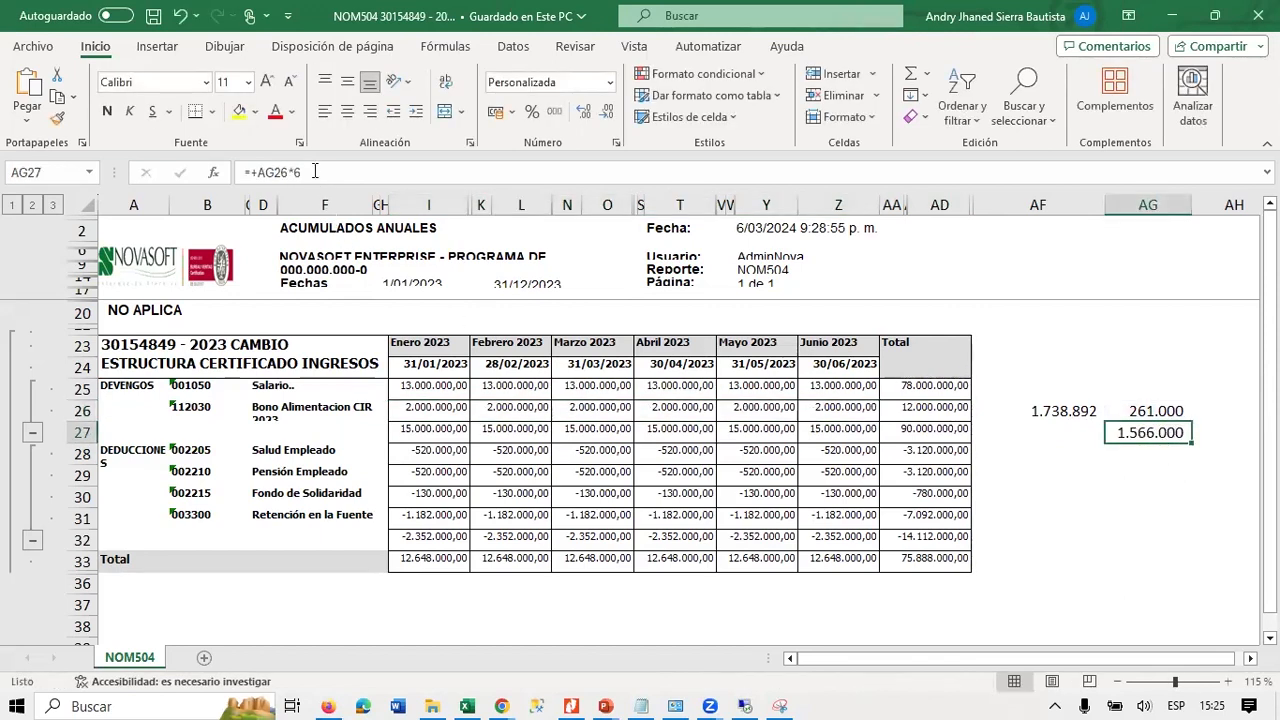
left_click(239, 111)
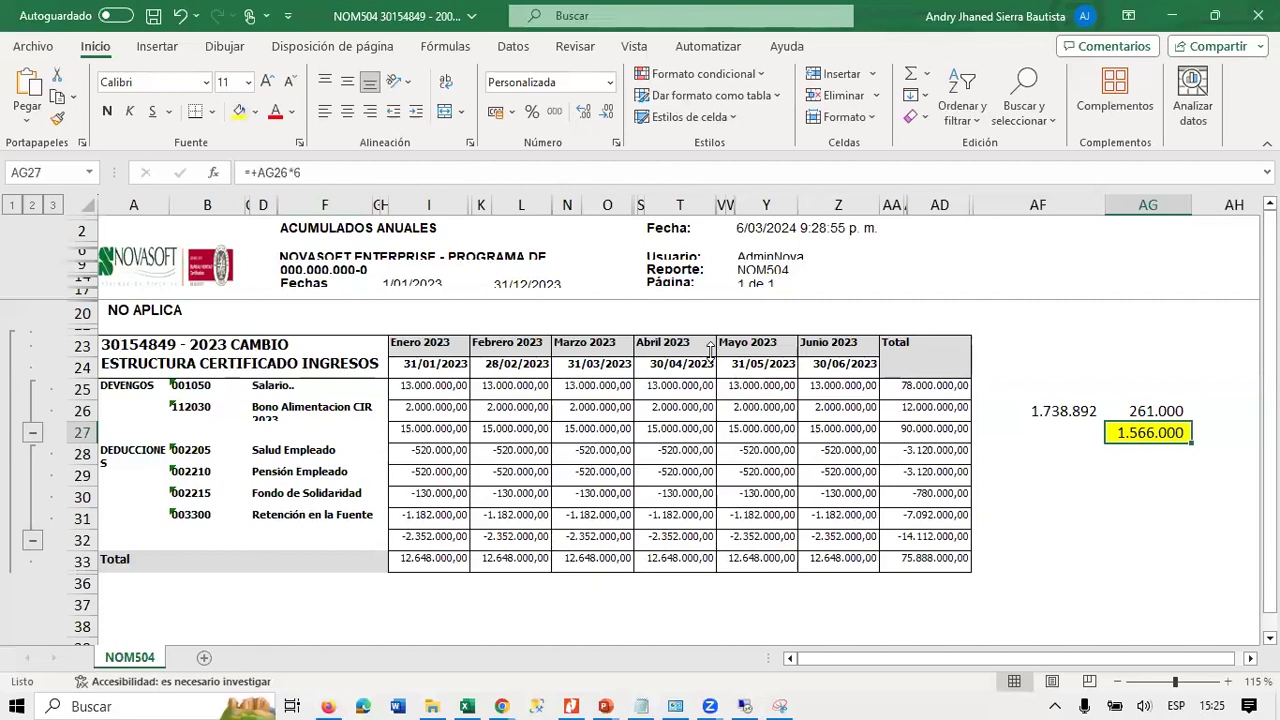
key("alt+Tab")
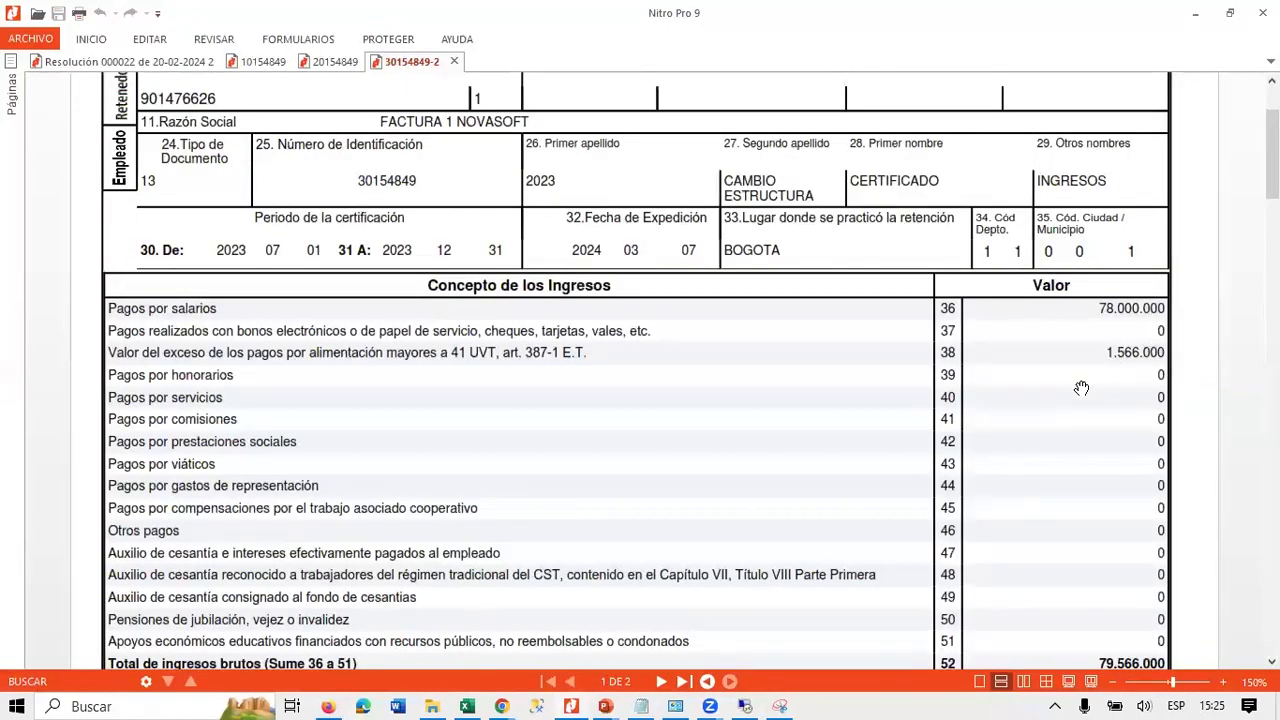
Glance at the other certificate tab, then bring Novasoft Enterprise Web's Salarial page forward.
scroll(1062, 391, "down", 3)
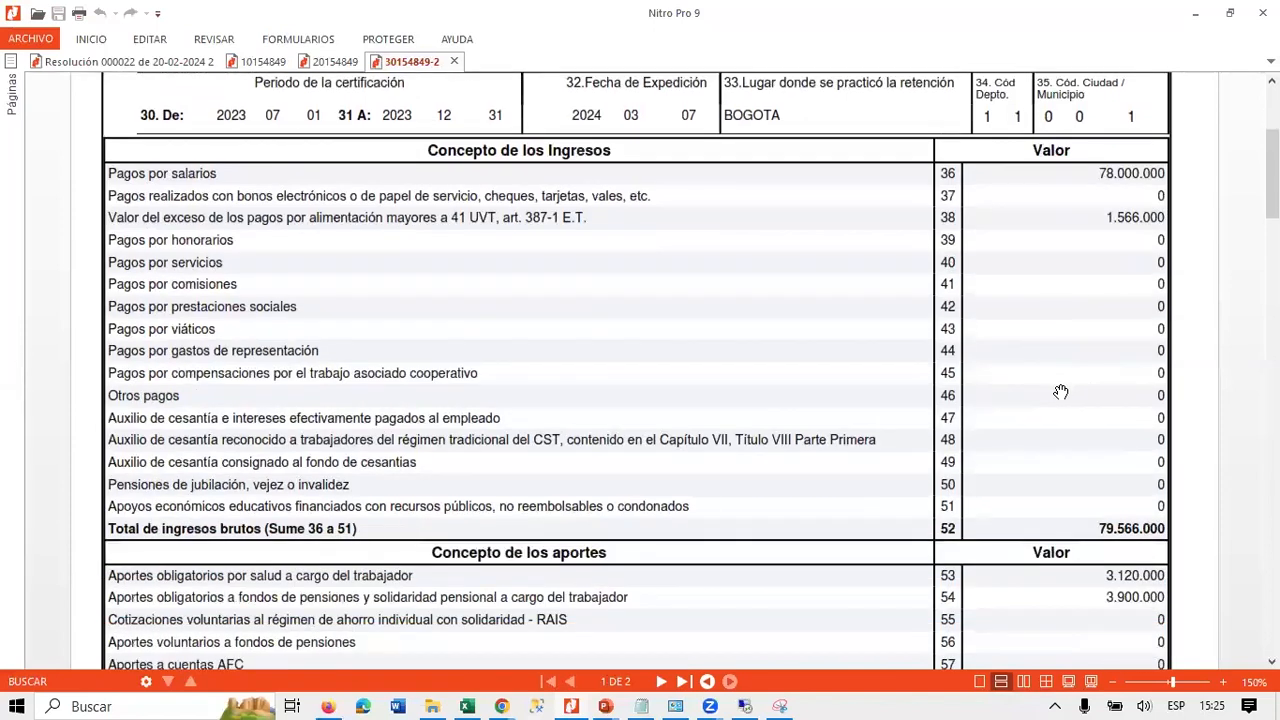
scroll(1061, 391, "up", 6)
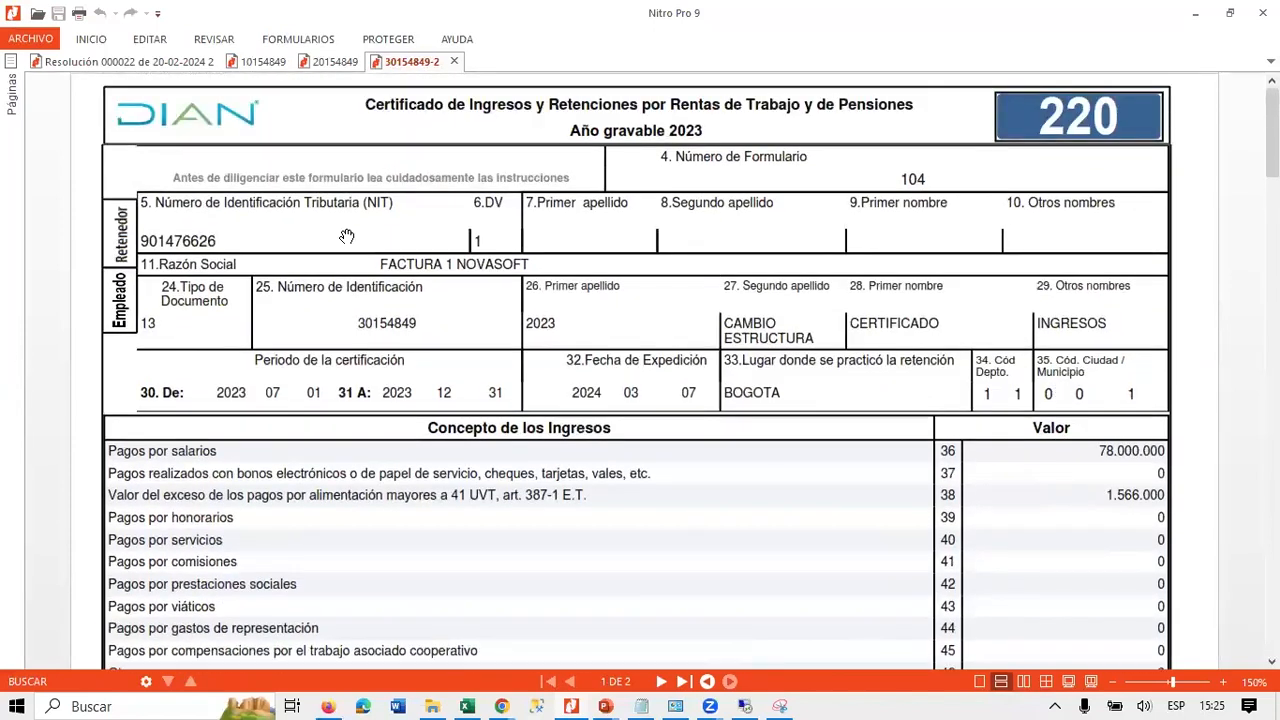
left_click(335, 62)
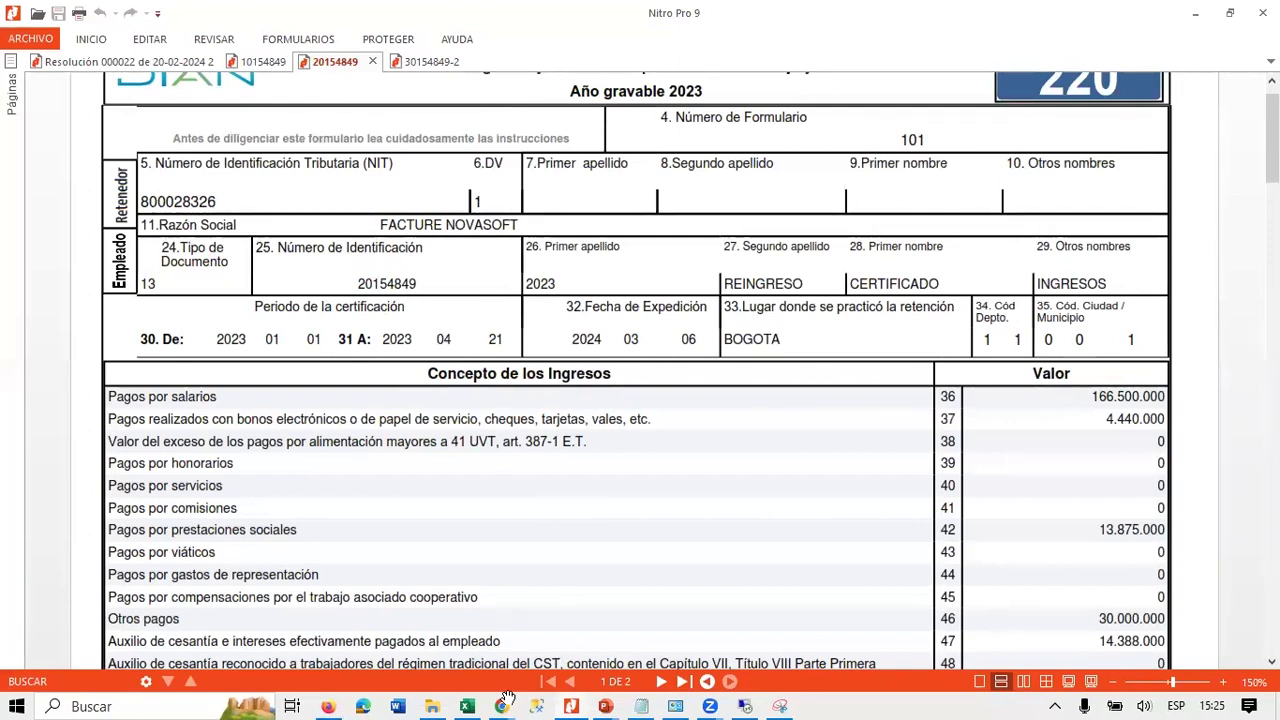
mouse_move(499, 699)
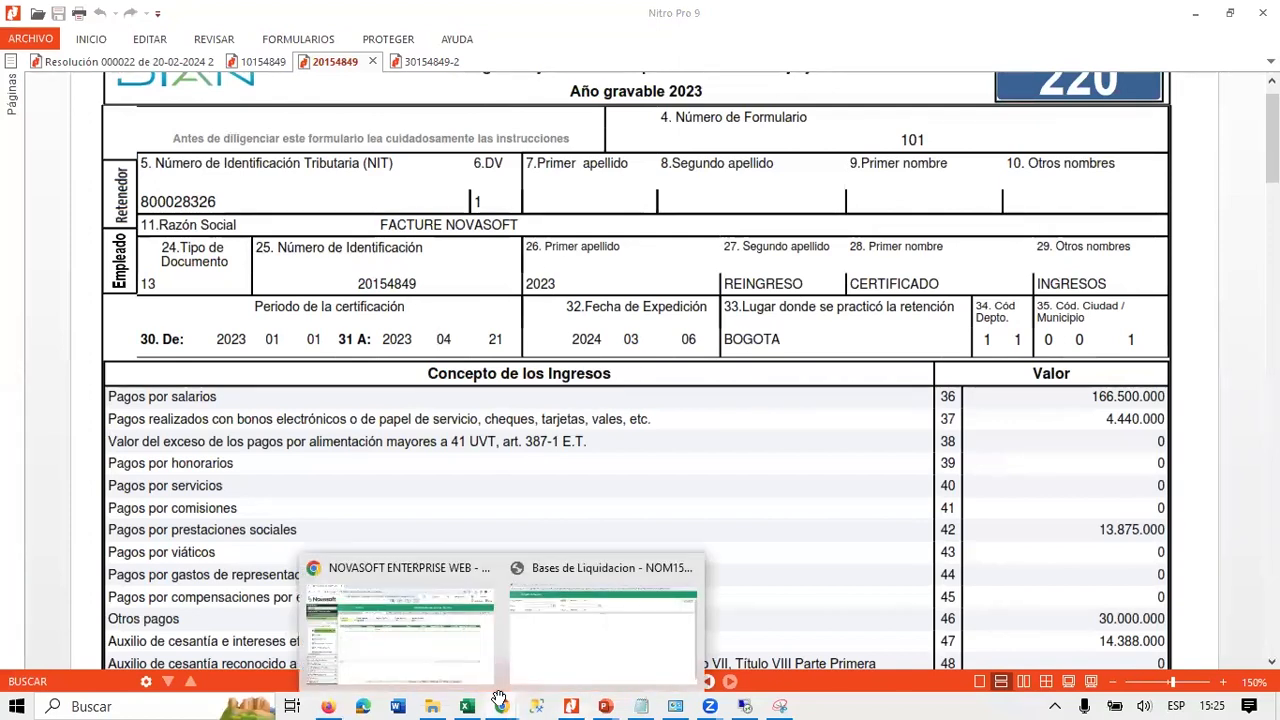
left_click(400, 615)
Open the 2023 Certificado de Ingresos y Retenciones report parameters, then return to Nitro's DIAN certificate.
left_click(152, 275)
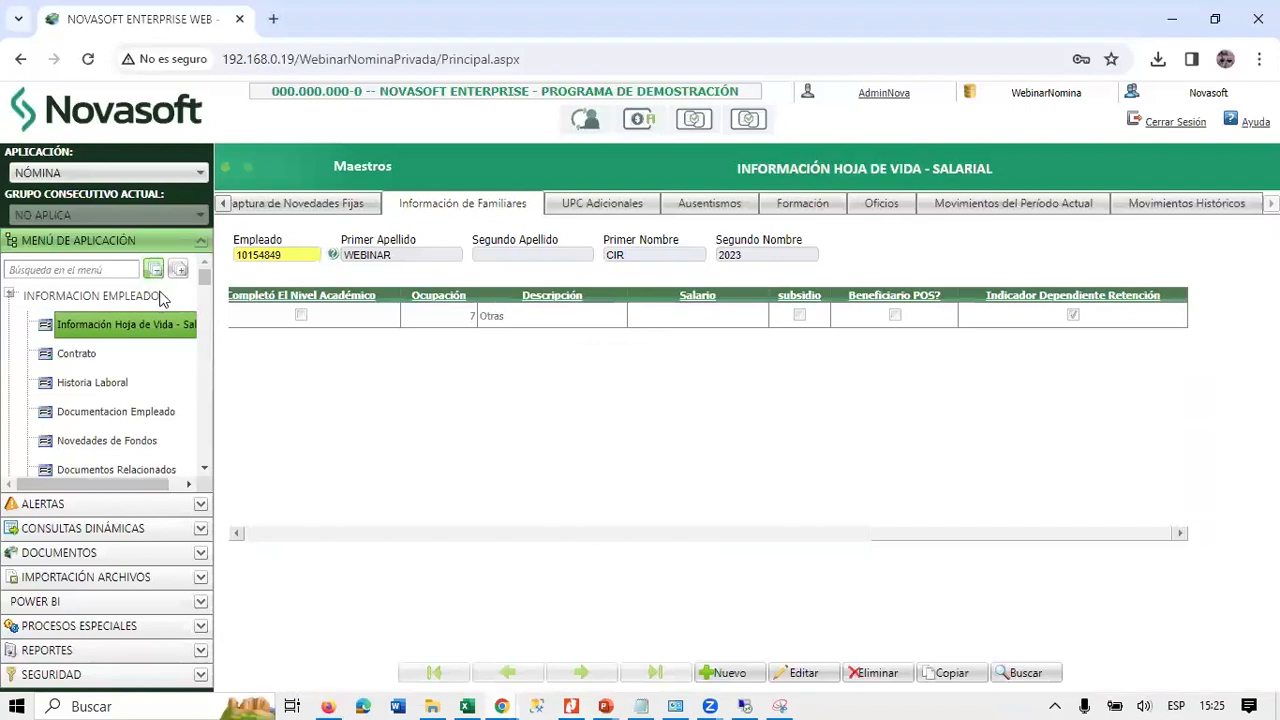
left_click(86, 299)
scroll(154, 379, "down", 3)
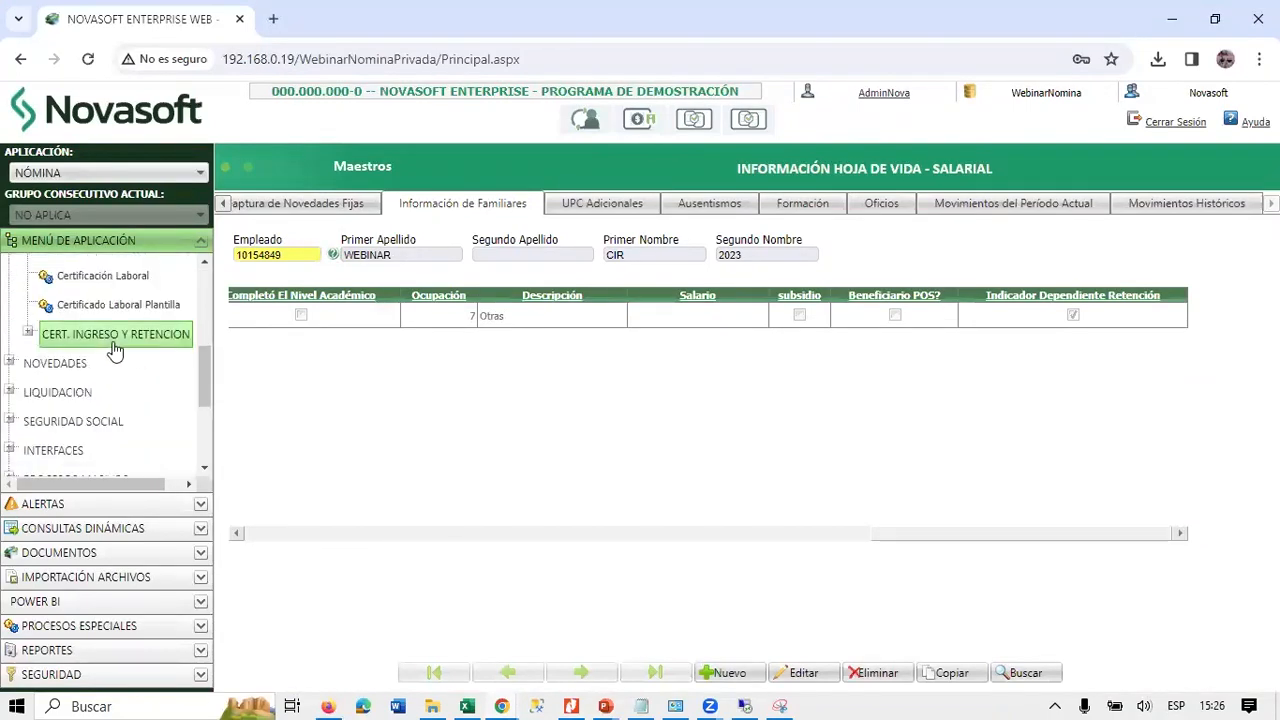
left_click(118, 338)
scroll(148, 392, "down", 4)
scroll(148, 392, "down", 3)
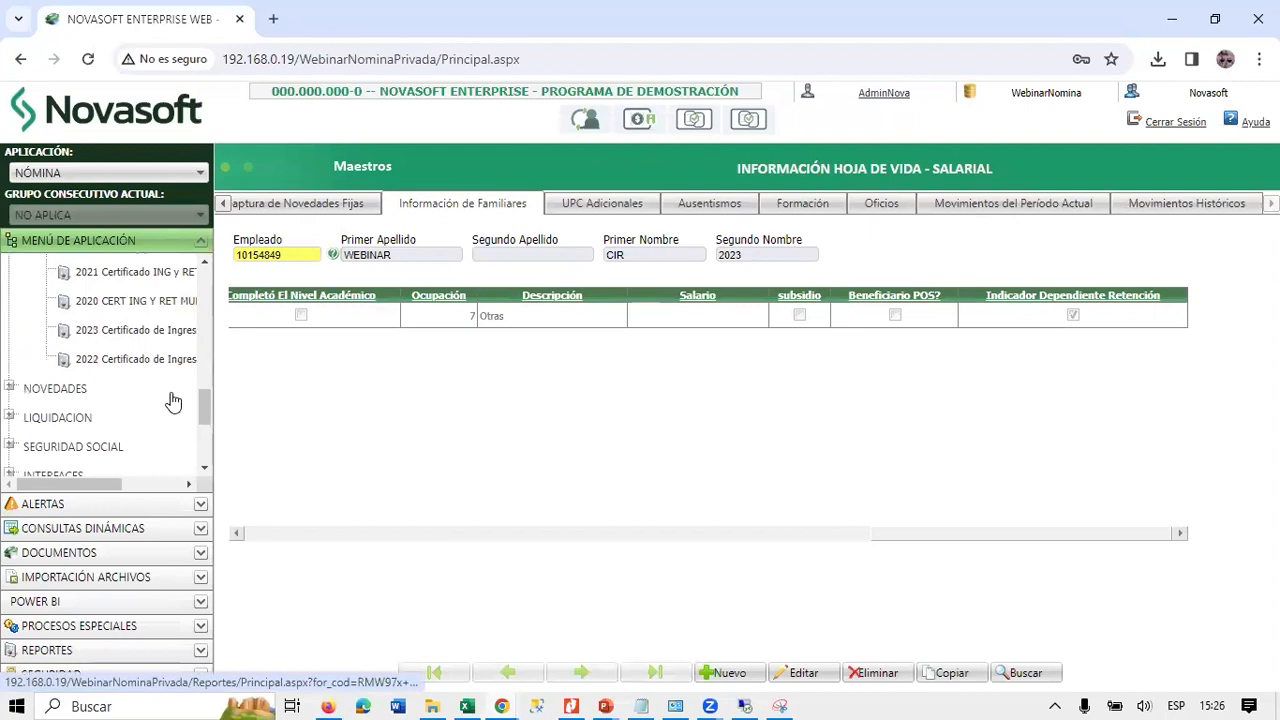
left_click(150, 337)
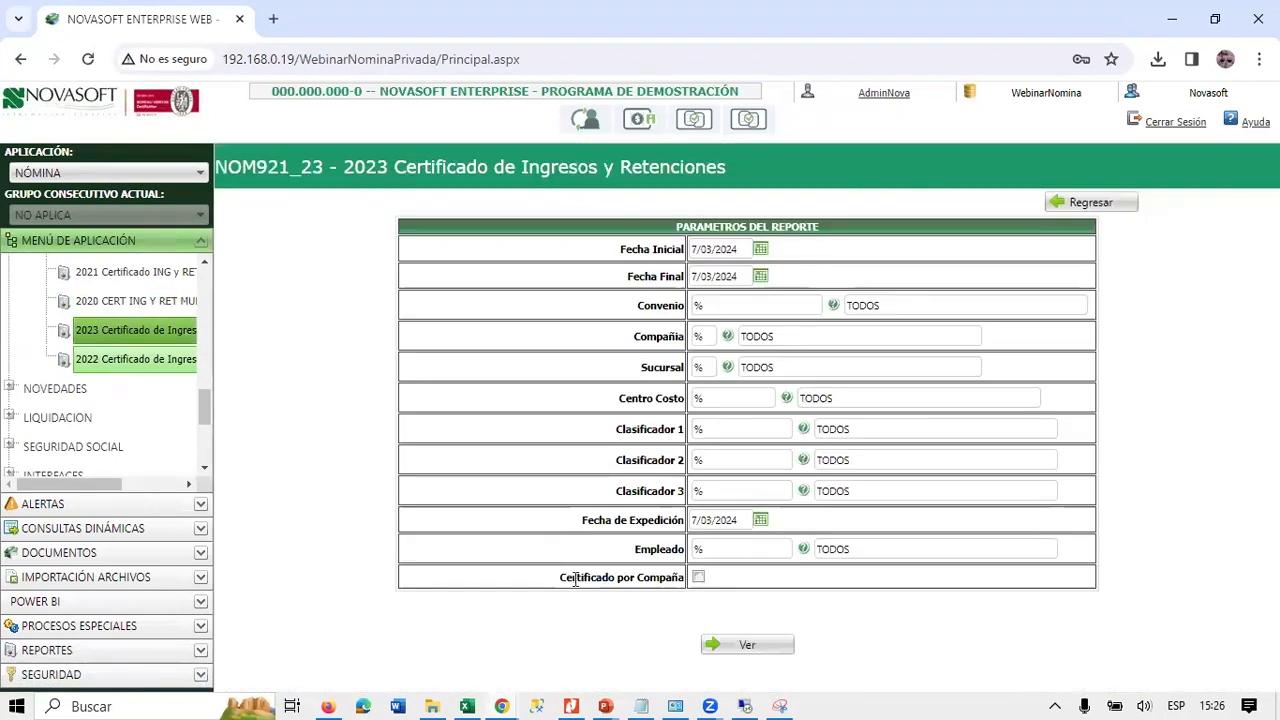
left_click_drag(575, 580, 615, 668)
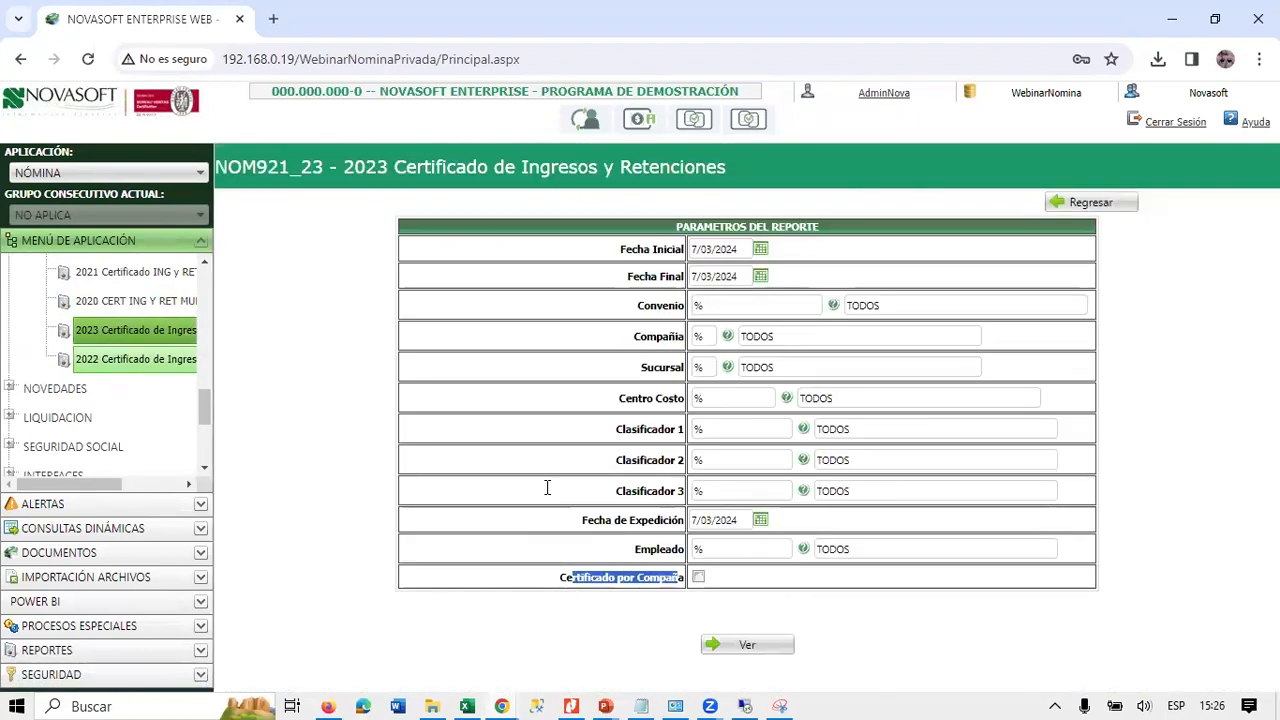
key("alt+Tab")
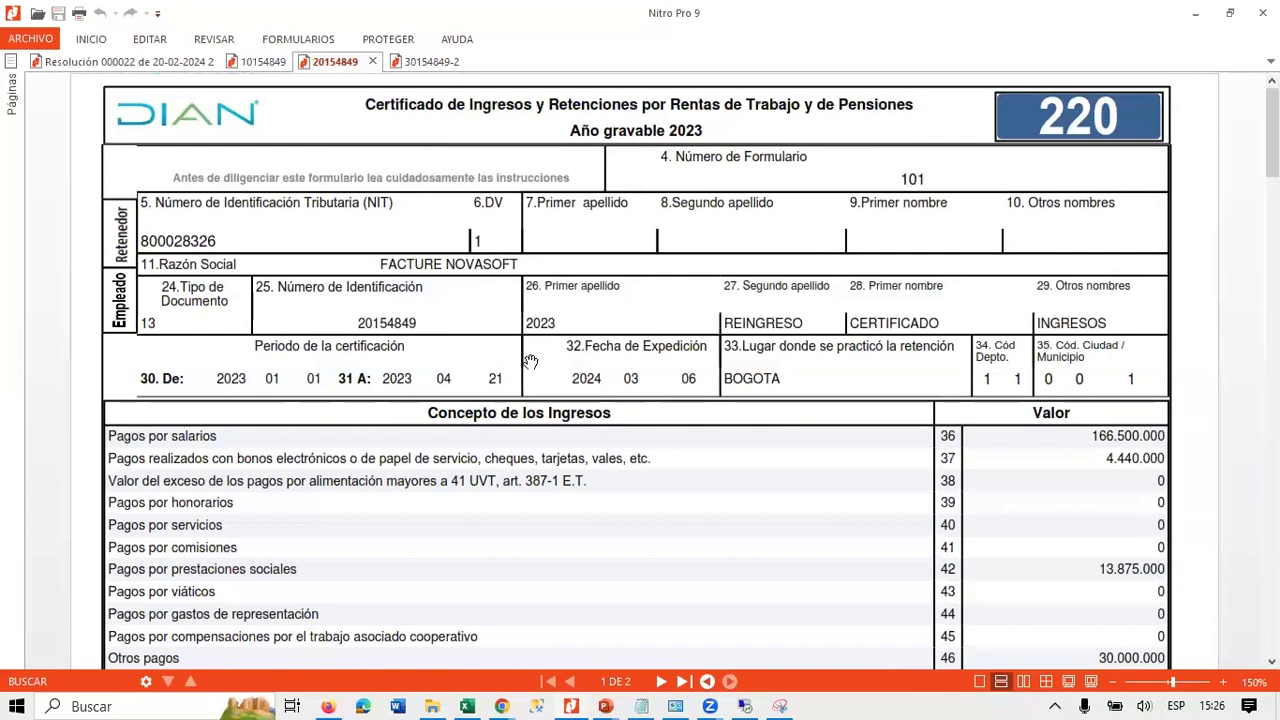
Review both pages of certificate 20154849 in Nitro, then show the Webinar CIR 2023 folder in Explorer.
scroll(950, 420, "down", 1)
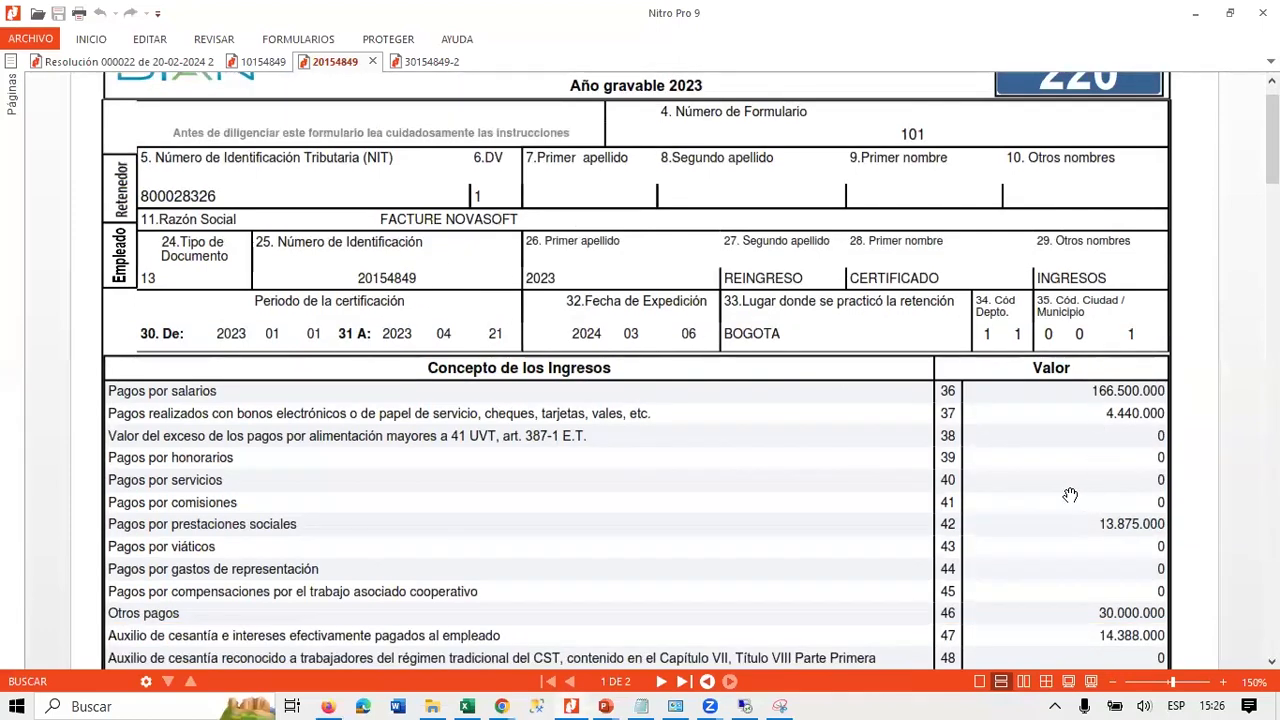
scroll(1077, 422, "down", 3)
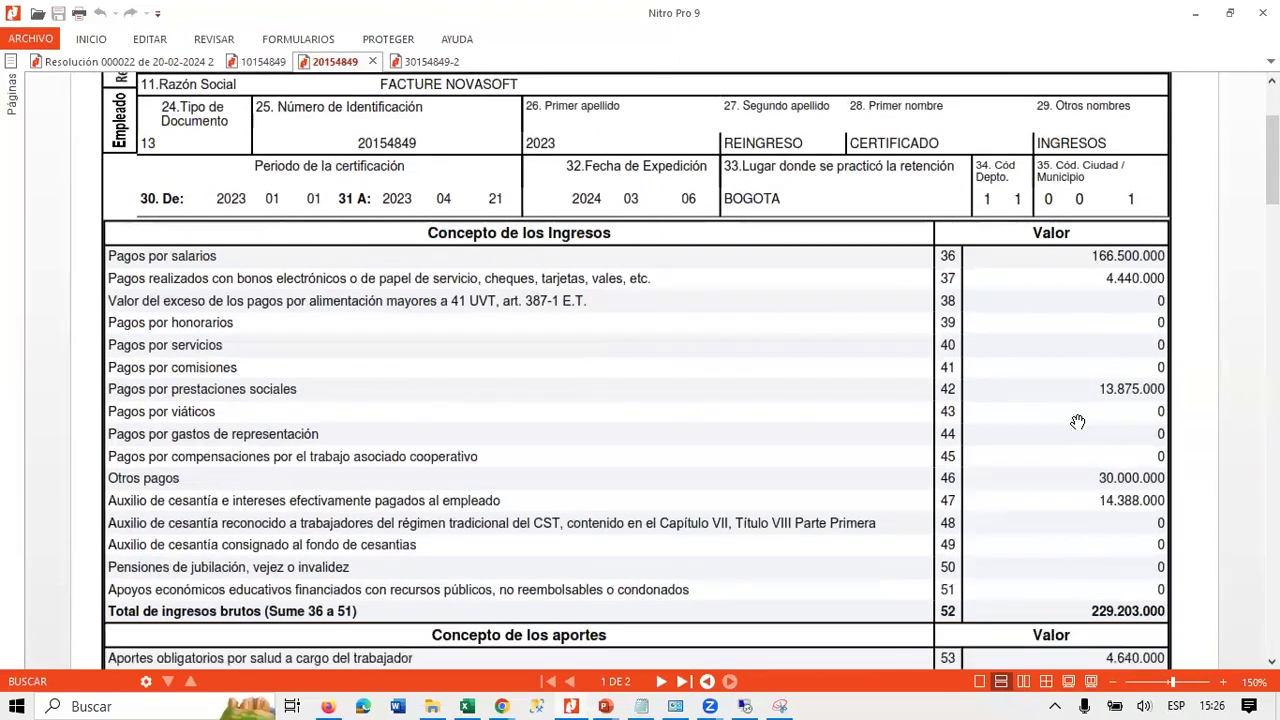
scroll(1077, 422, "up", 4)
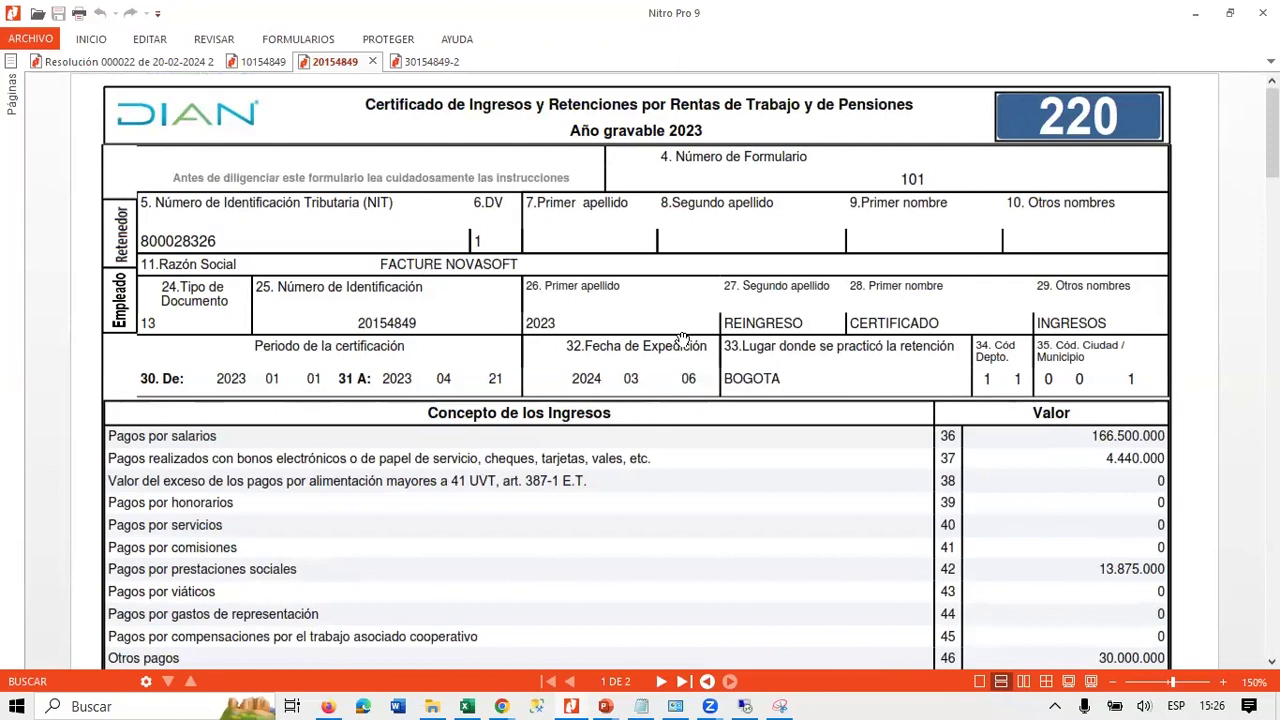
scroll(682, 340, "down", 13)
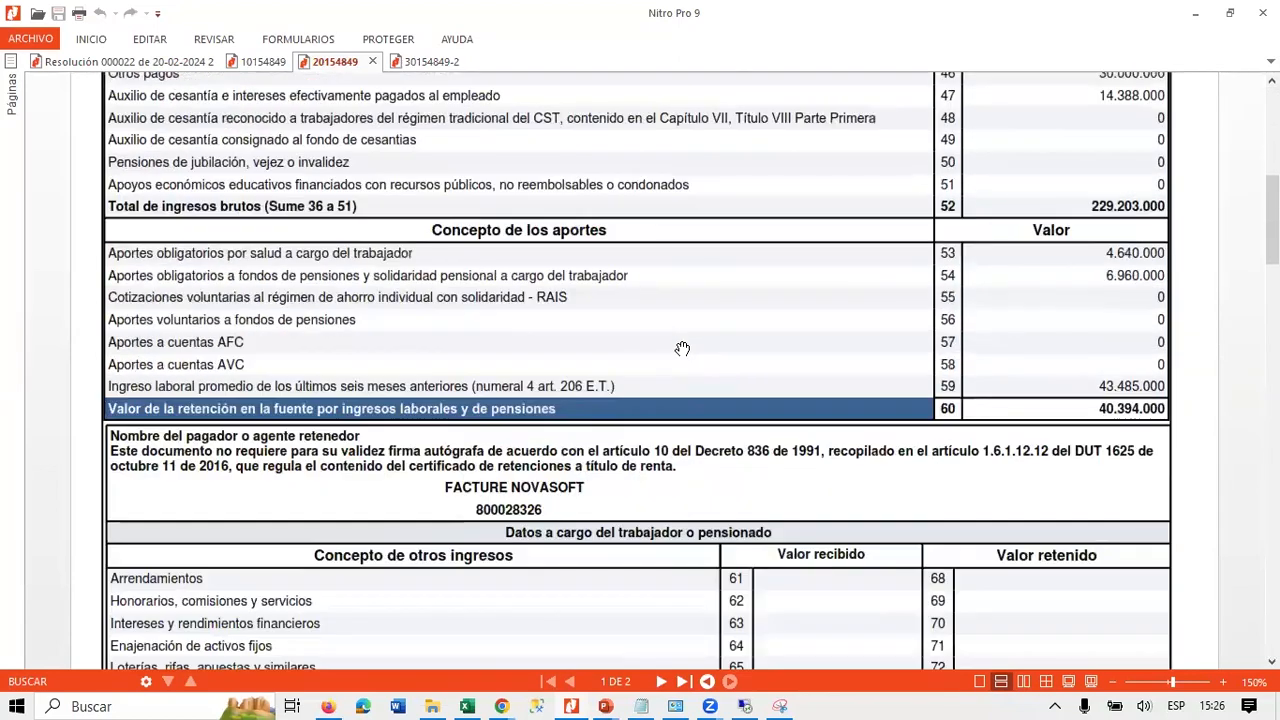
scroll(682, 348, "down", 20)
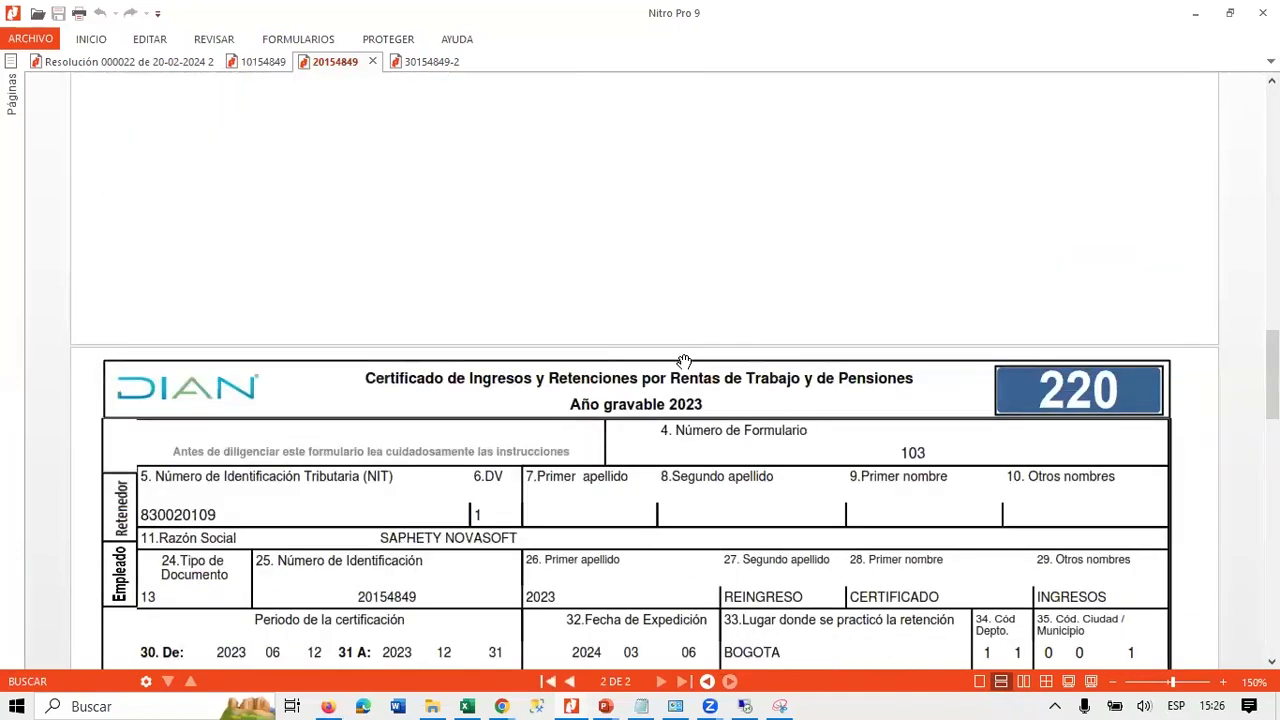
scroll(683, 361, "down", 6)
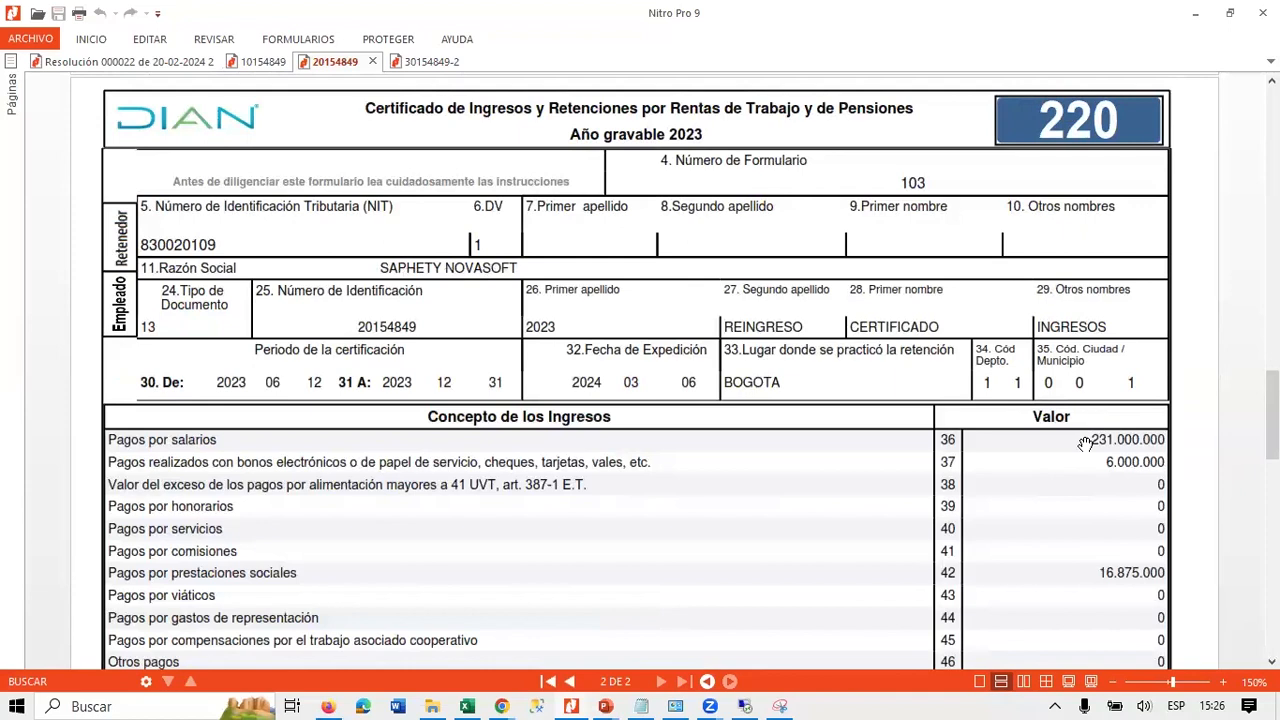
left_click(436, 704)
left_click(178, 146)
double_click(288, 221)
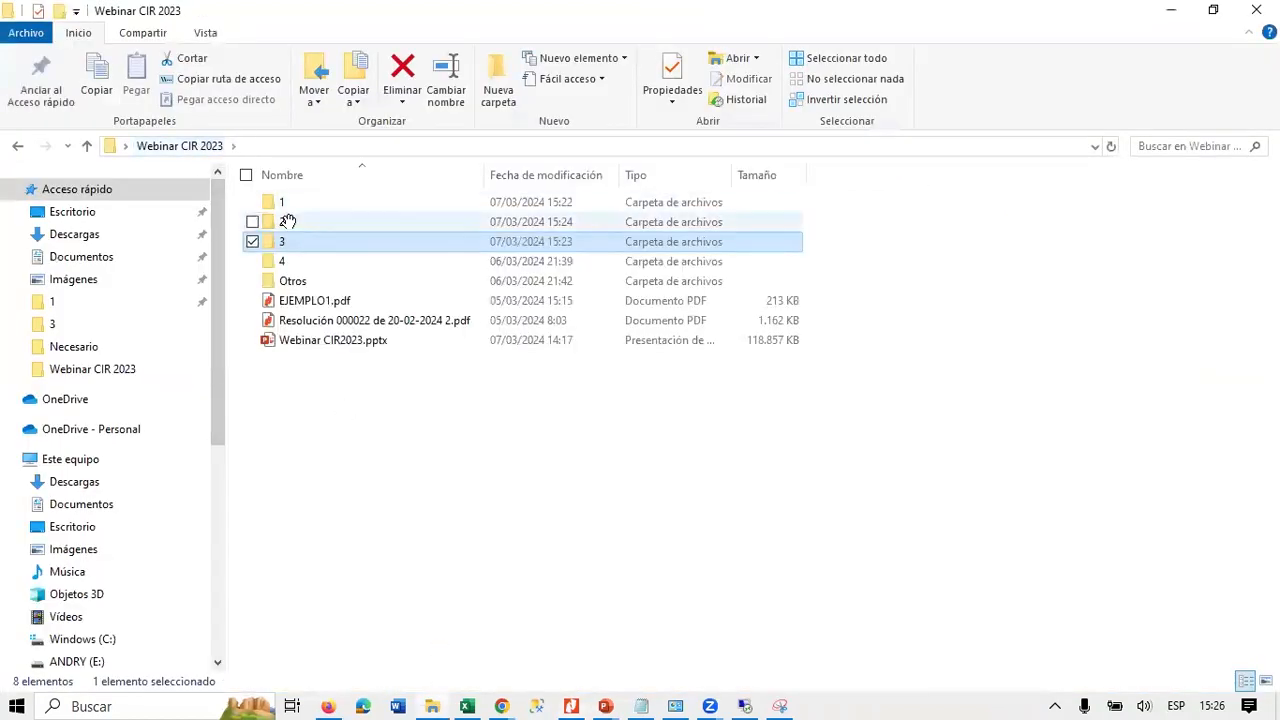
left_click(370, 221)
double_click(371, 222)
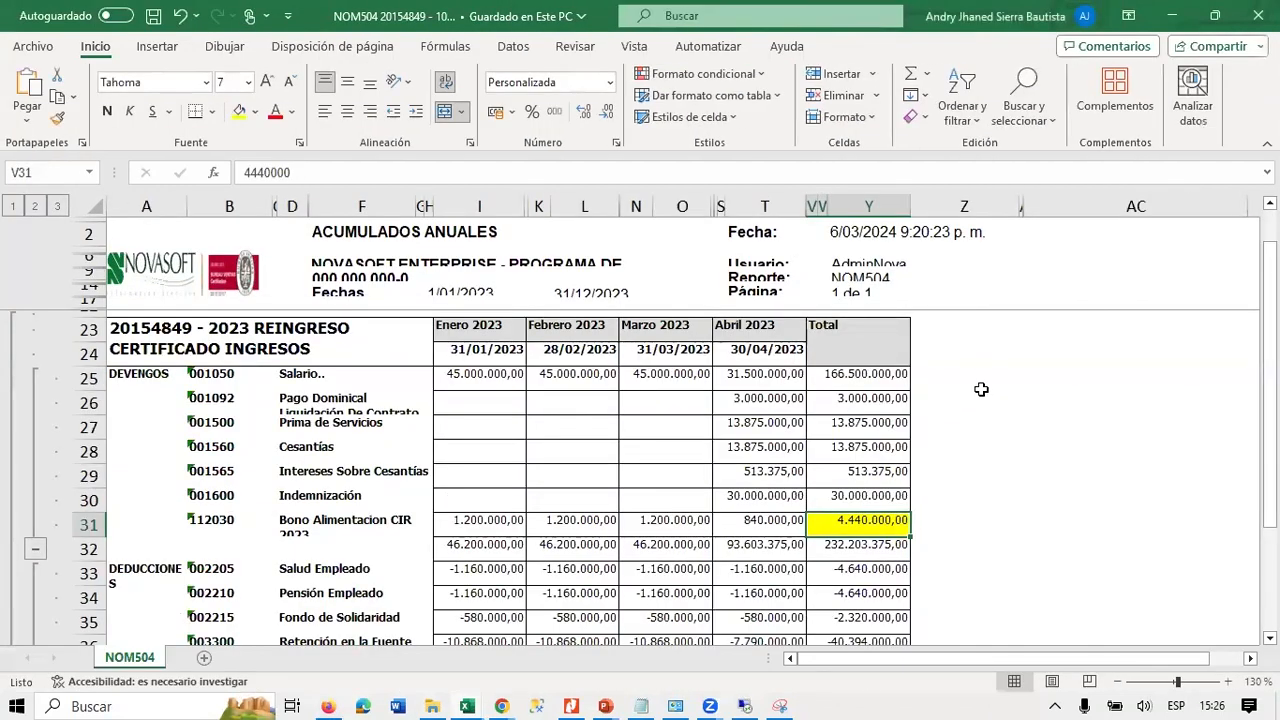
scroll(981, 387, "up", 3)
left_click_drag(866, 406, 866, 540)
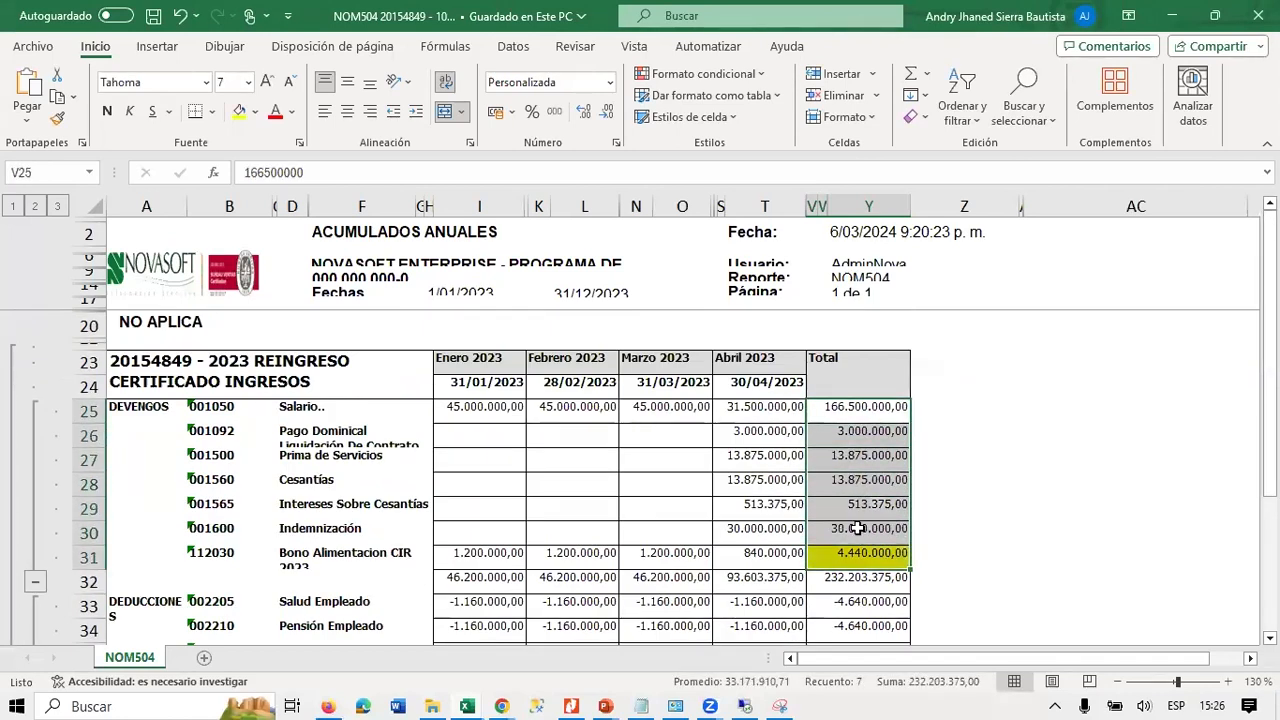
key("alt+Tab")
key("alt+Tab")
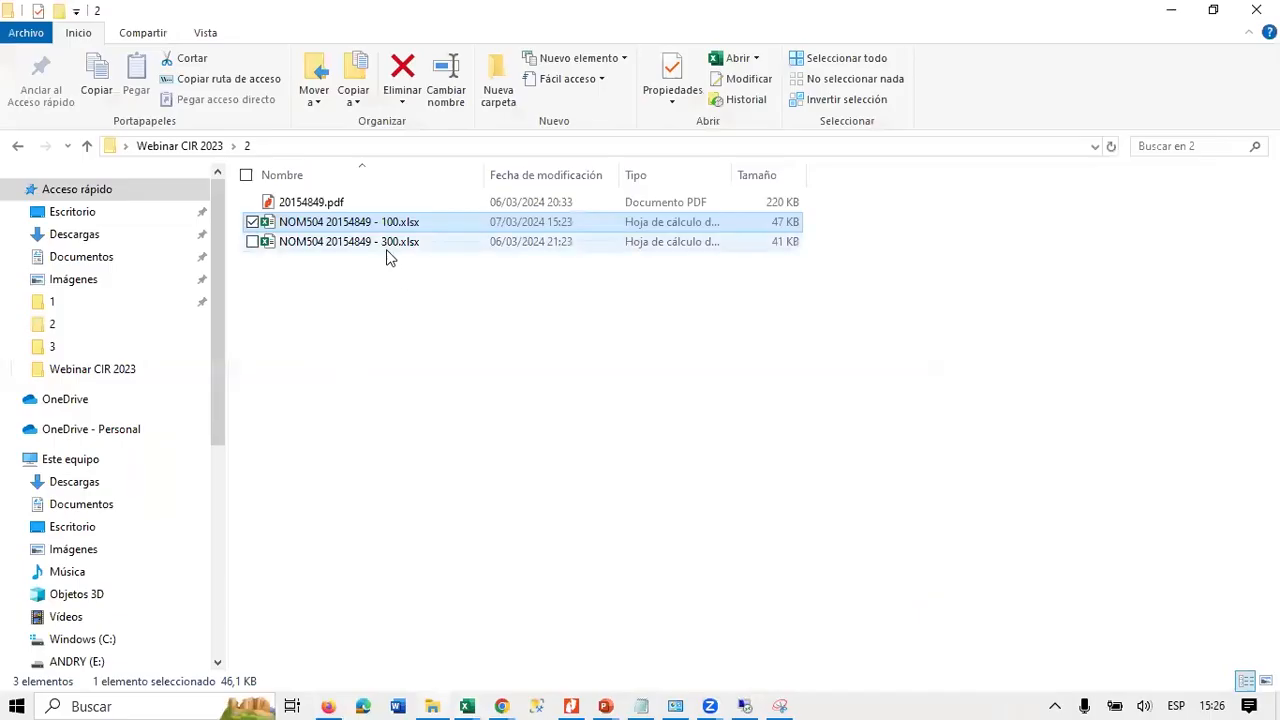
double_click(385, 248)
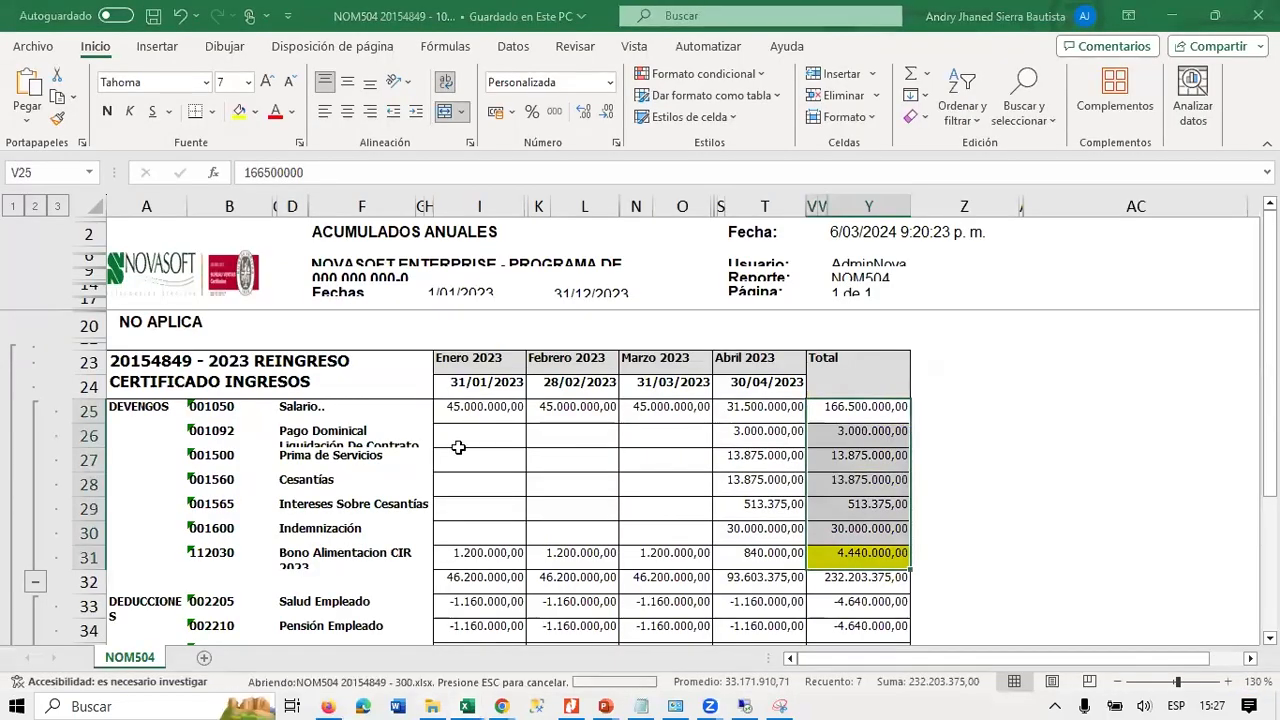
scroll(1041, 485, "up", 1)
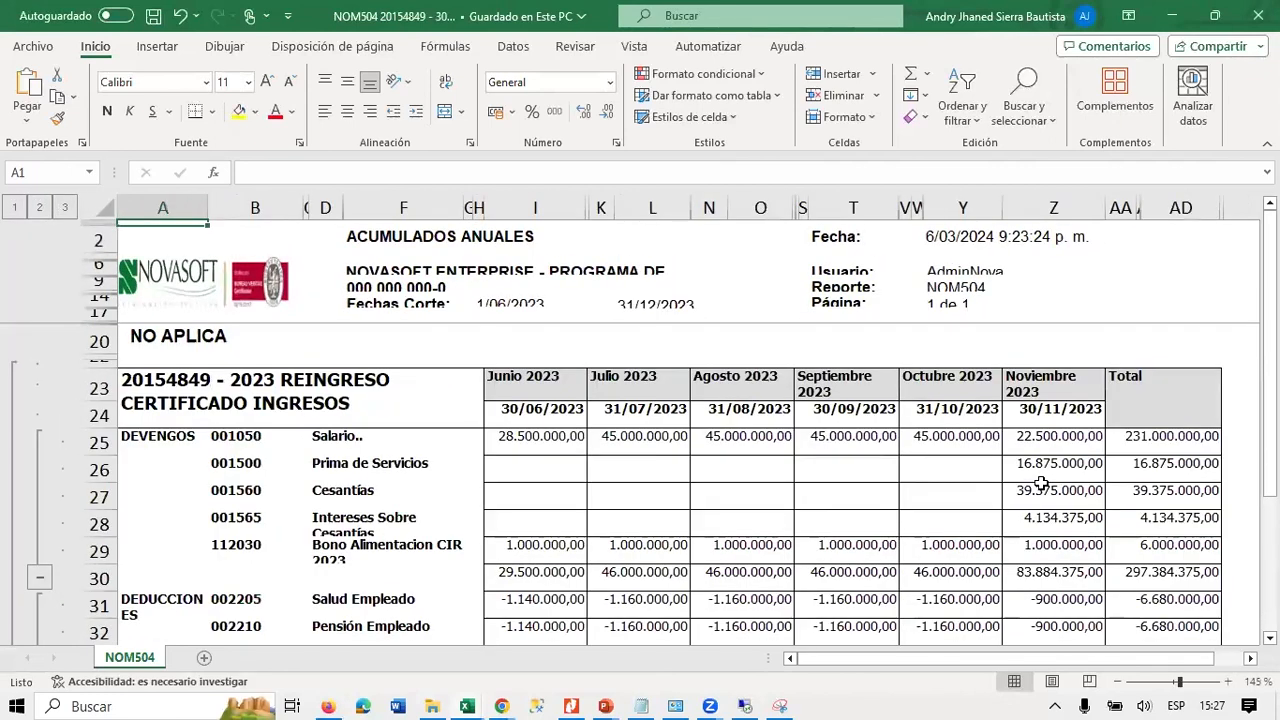
scroll(1041, 485, "down", 1)
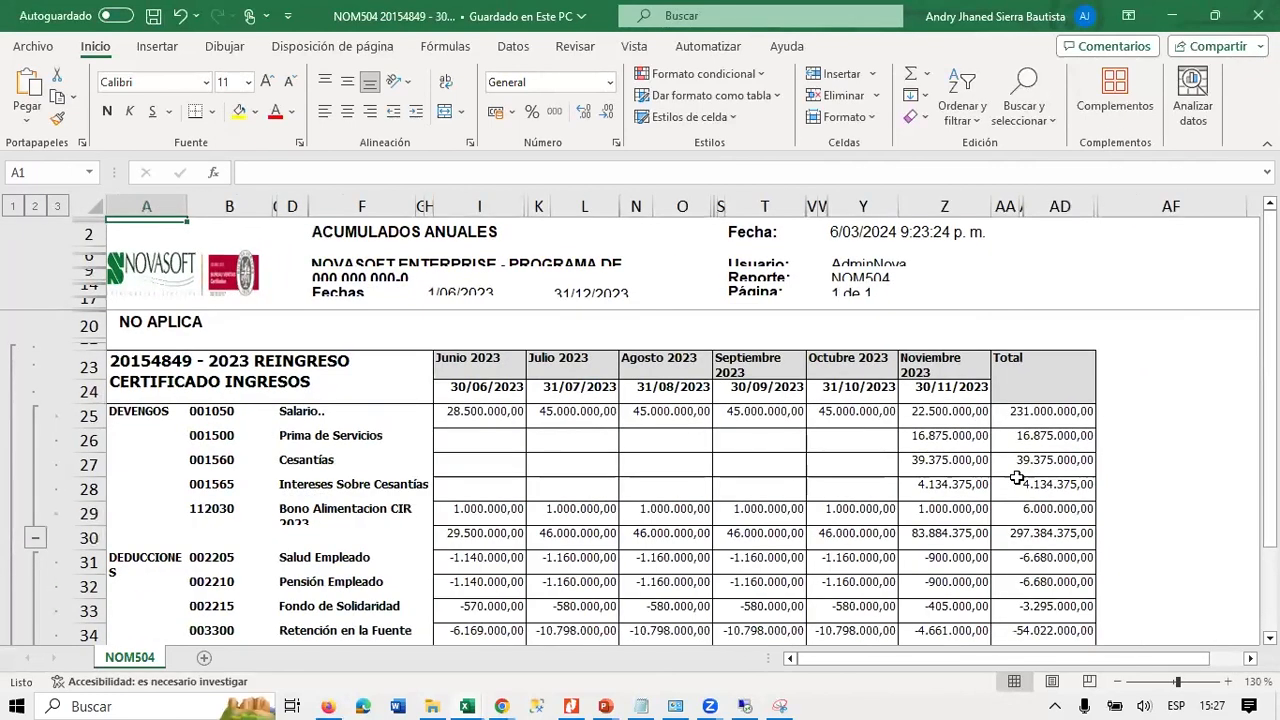
key("alt+Tab")
key("alt+Tab")
key("alt+Tab")
key("alt+Tab")
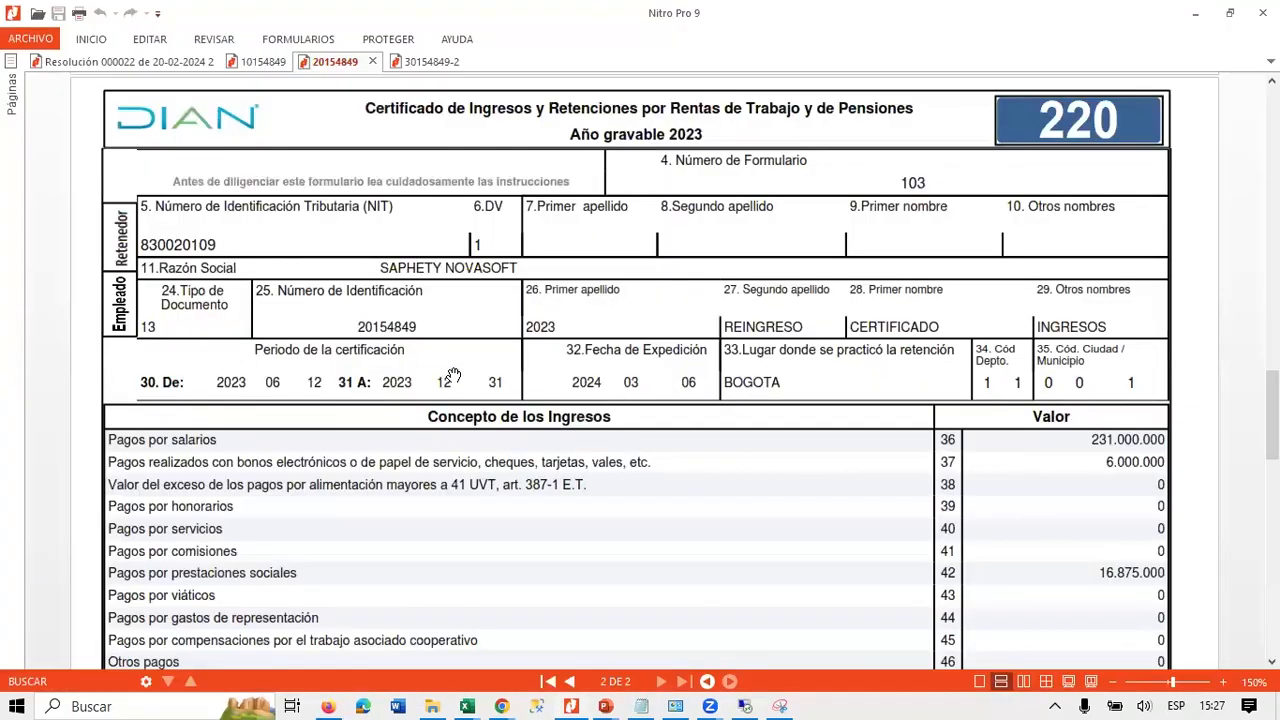
Compare certificate page 2 against the NOM504 workbook totals, including the 6.000.000,00 food bonus.
scroll(453, 375, "down", 2)
key("alt+Tab")
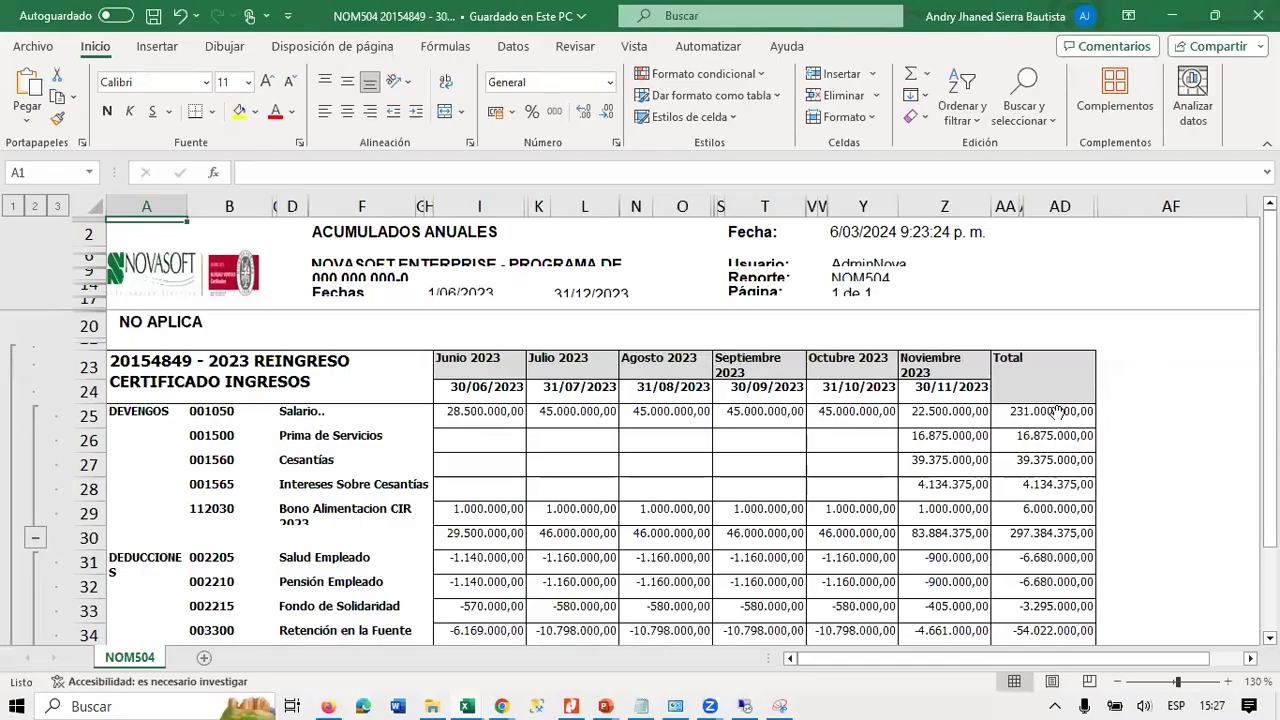
key("alt+Tab")
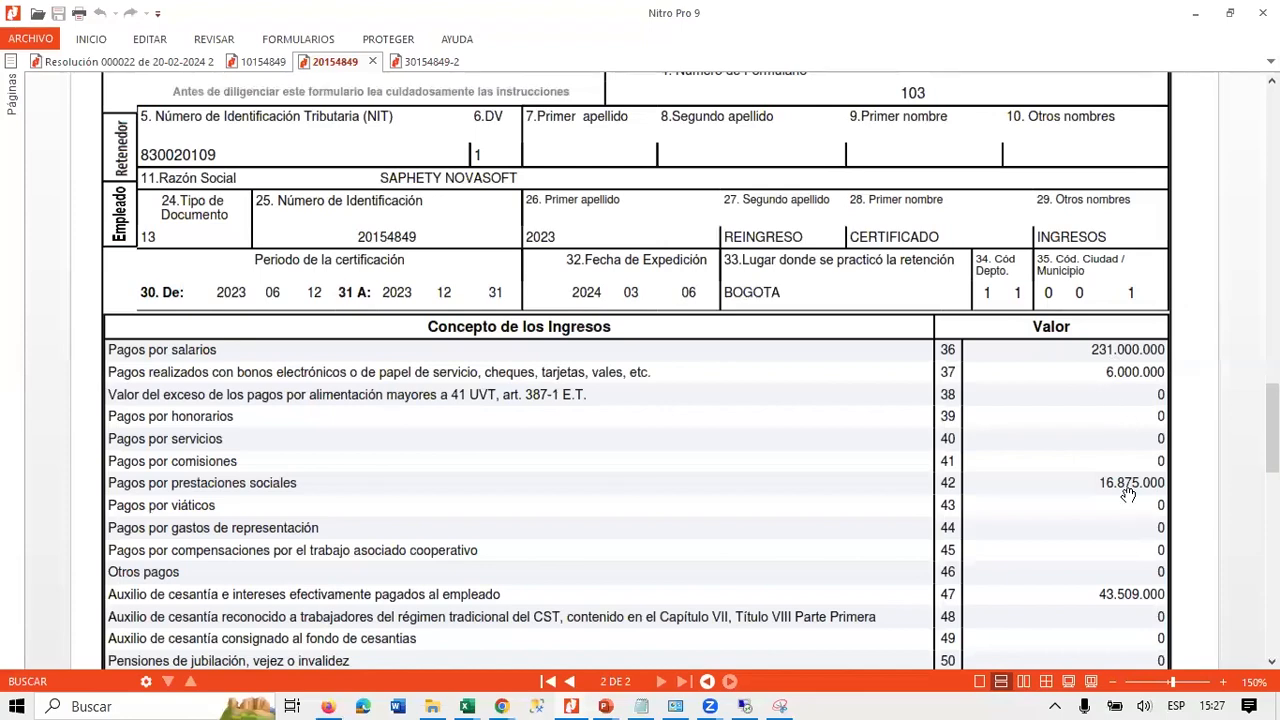
key("alt+Tab")
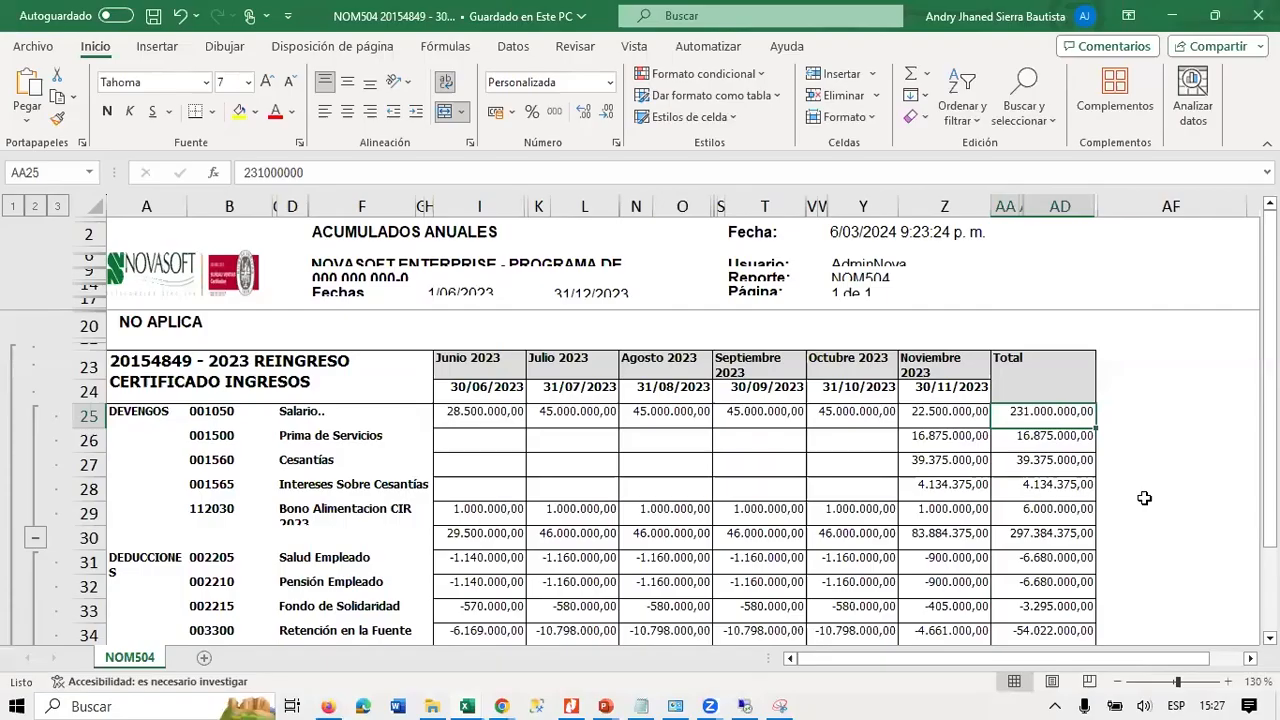
left_click(1086, 514)
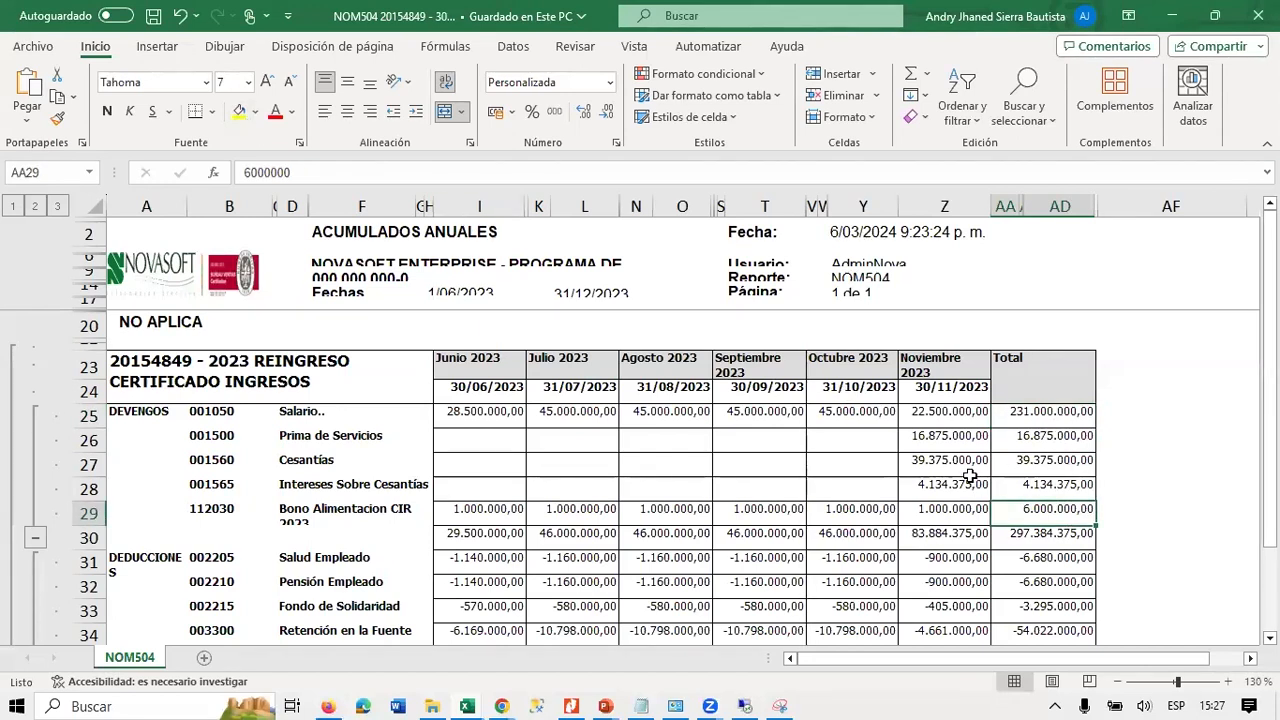
key("alt+Tab")
Finish reviewing the page and switch to the 30154849-2 certificate in Nitro.
scroll(838, 410, "down", 6)
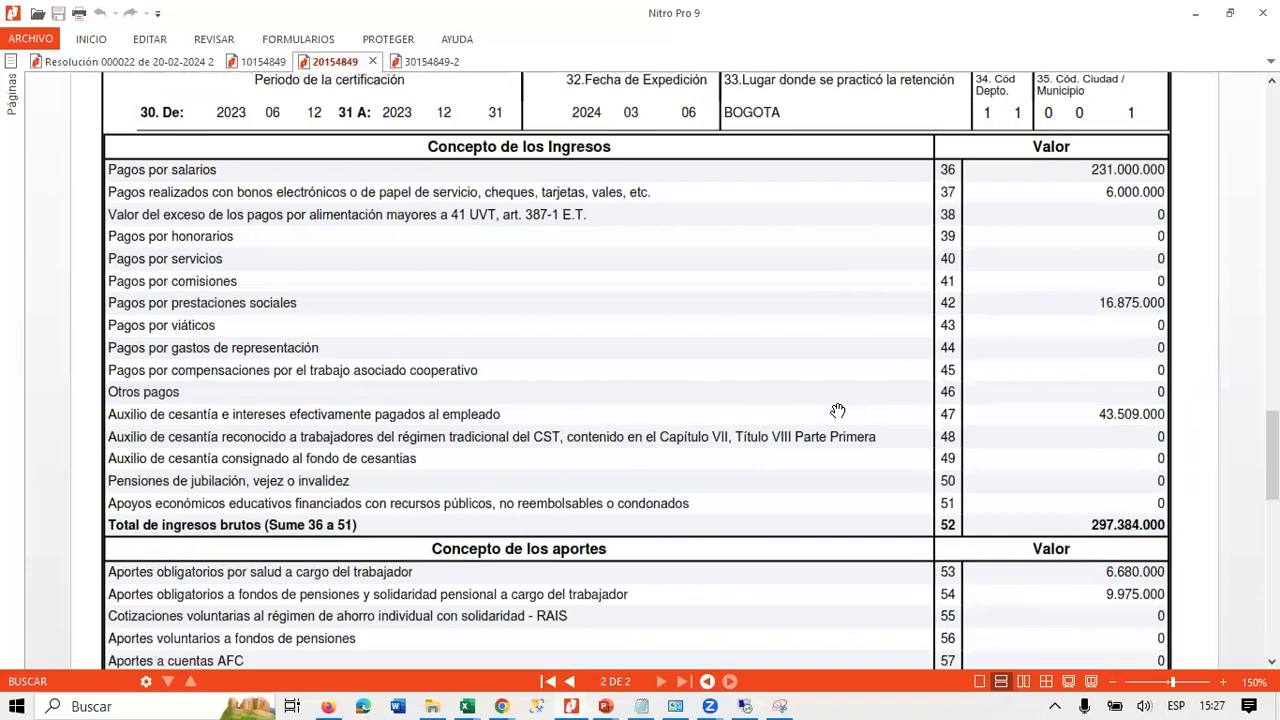
scroll(838, 410, "down", 5)
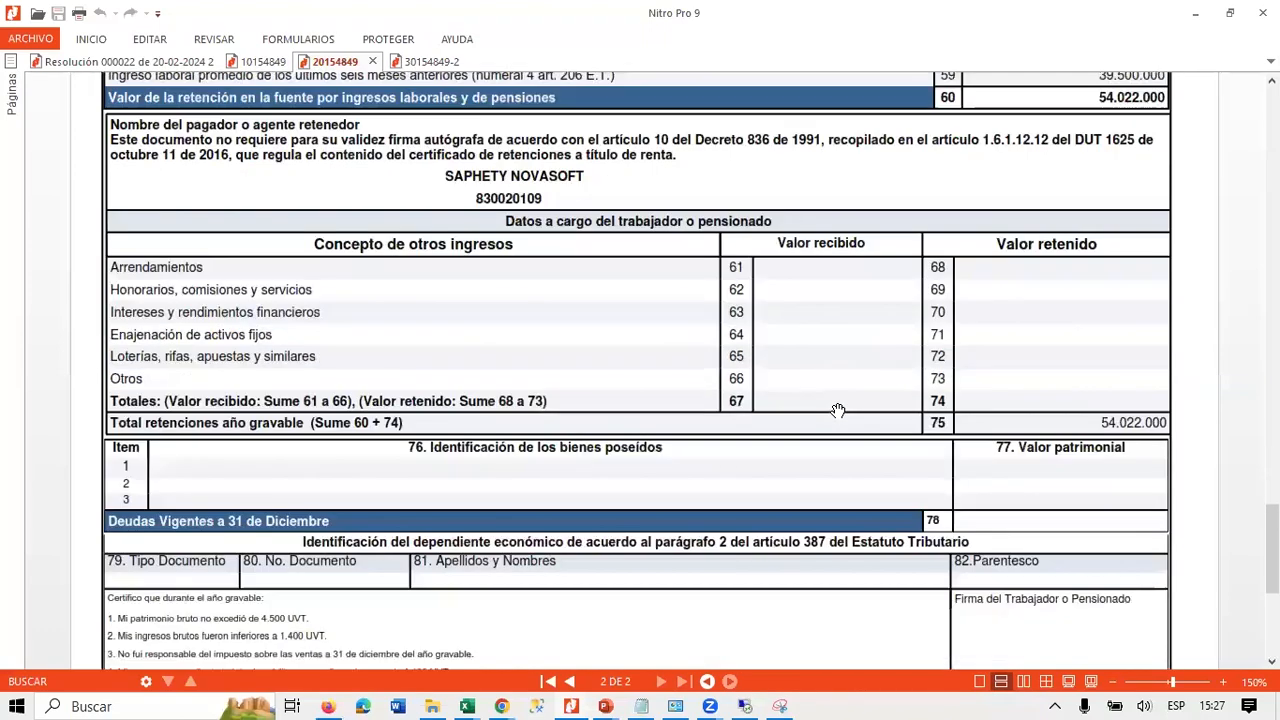
scroll(838, 410, "up", 18)
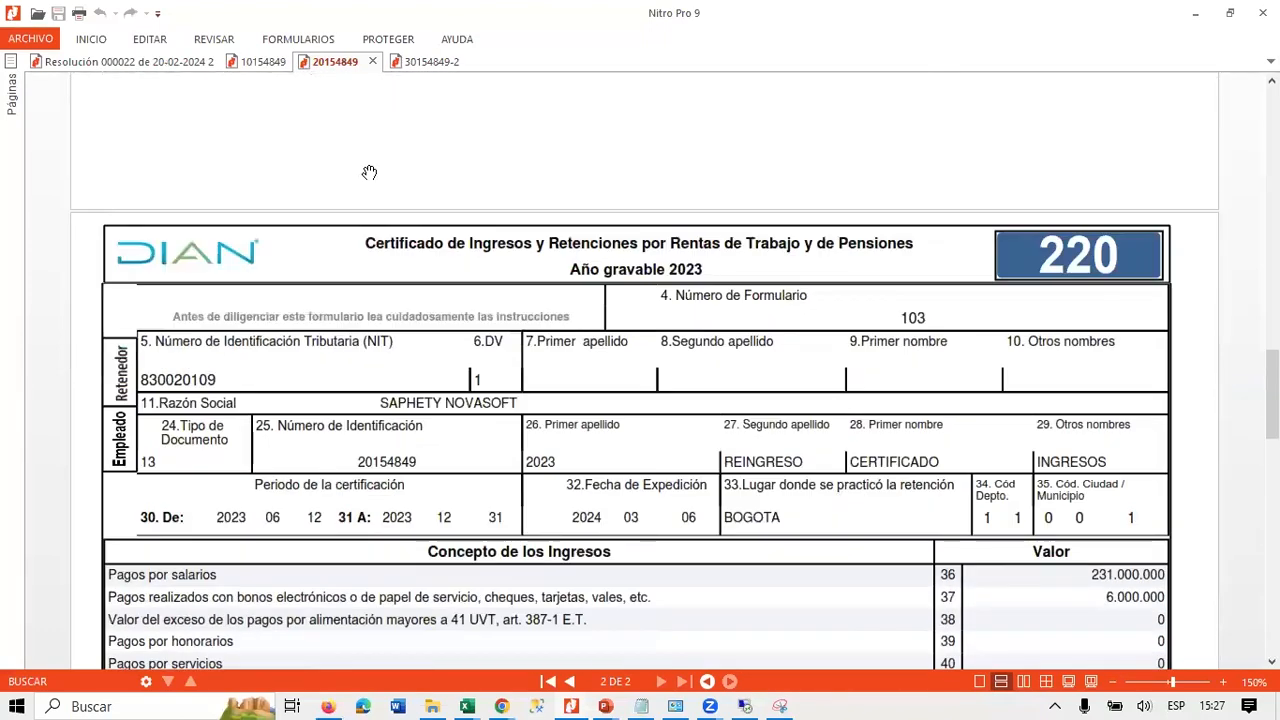
left_click(408, 78)
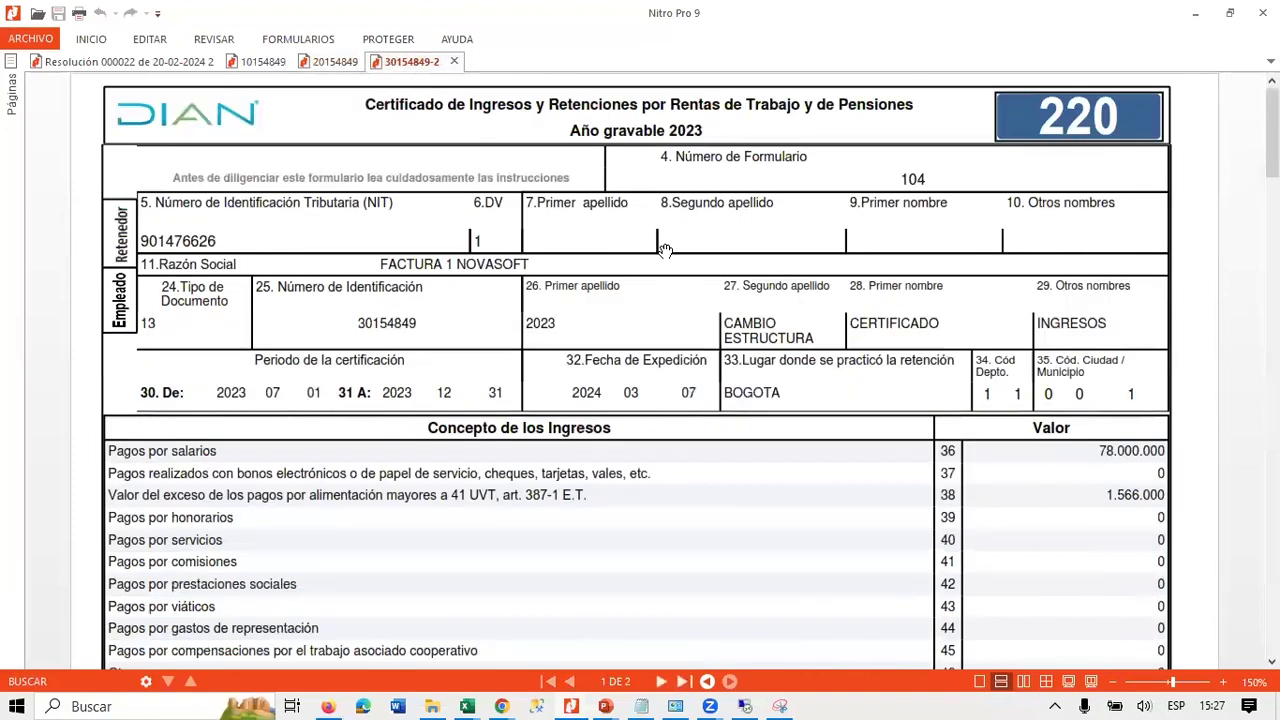
In Novasoft, open Historia Laboral and load the employee's labour history by entering the employee ID.
left_click(510, 698)
left_click(400, 620)
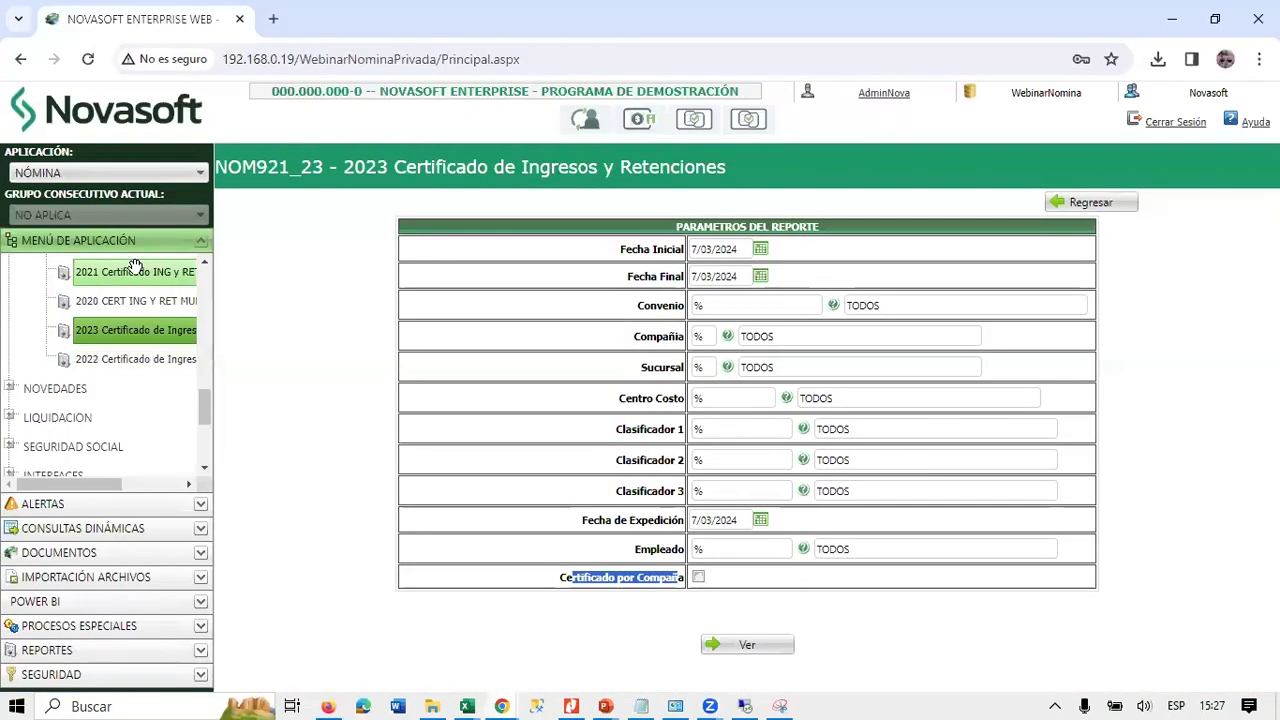
scroll(110, 370, "up", 10)
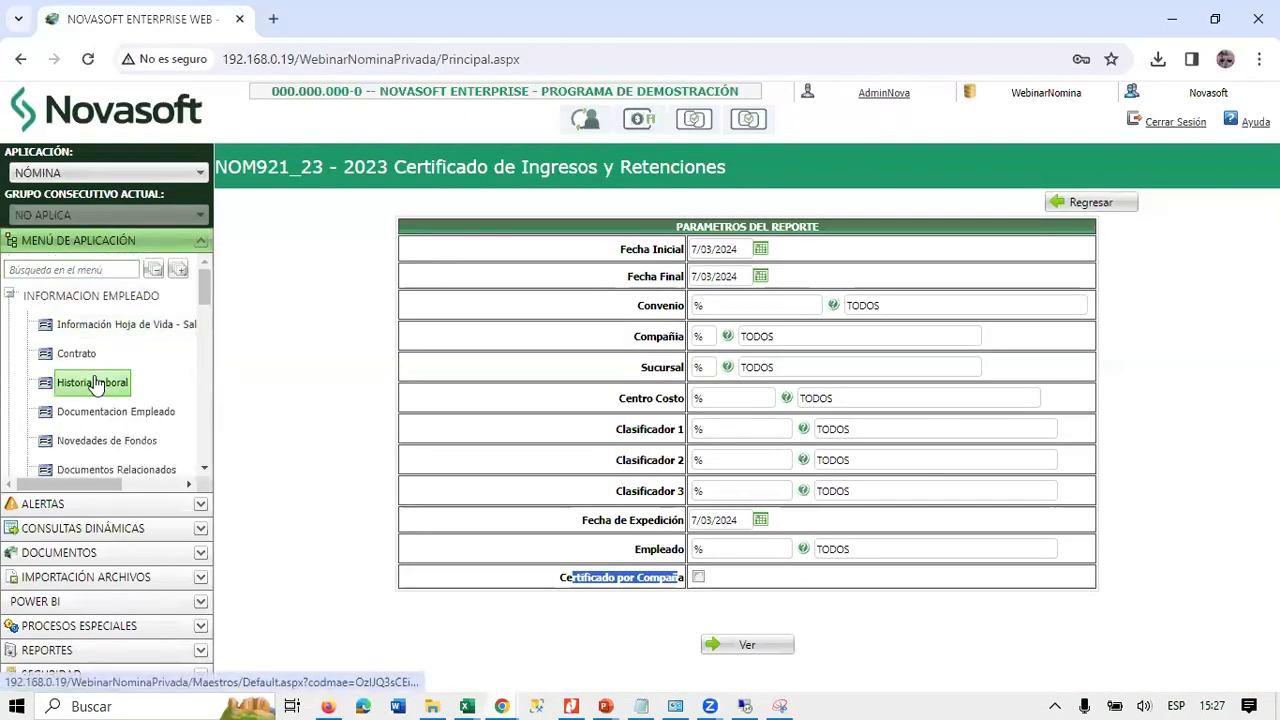
left_click(96, 383)
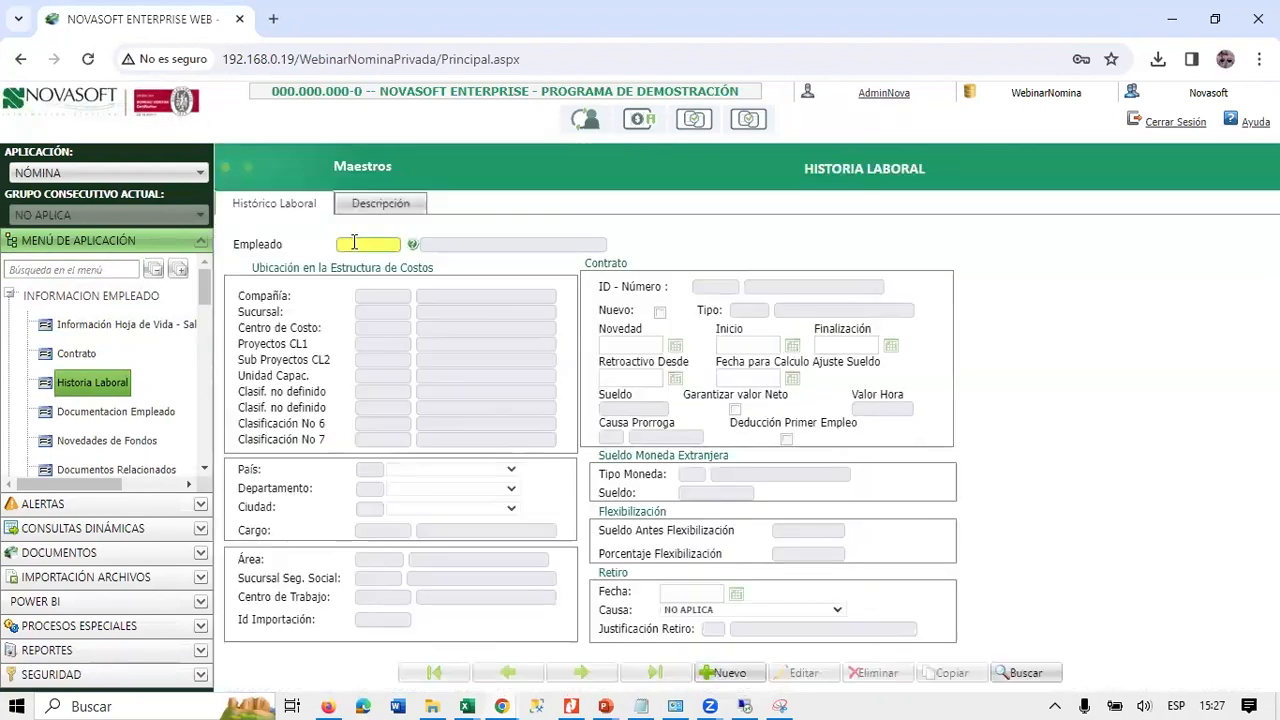
left_click(354, 243)
type("30154849")
key("Tab")
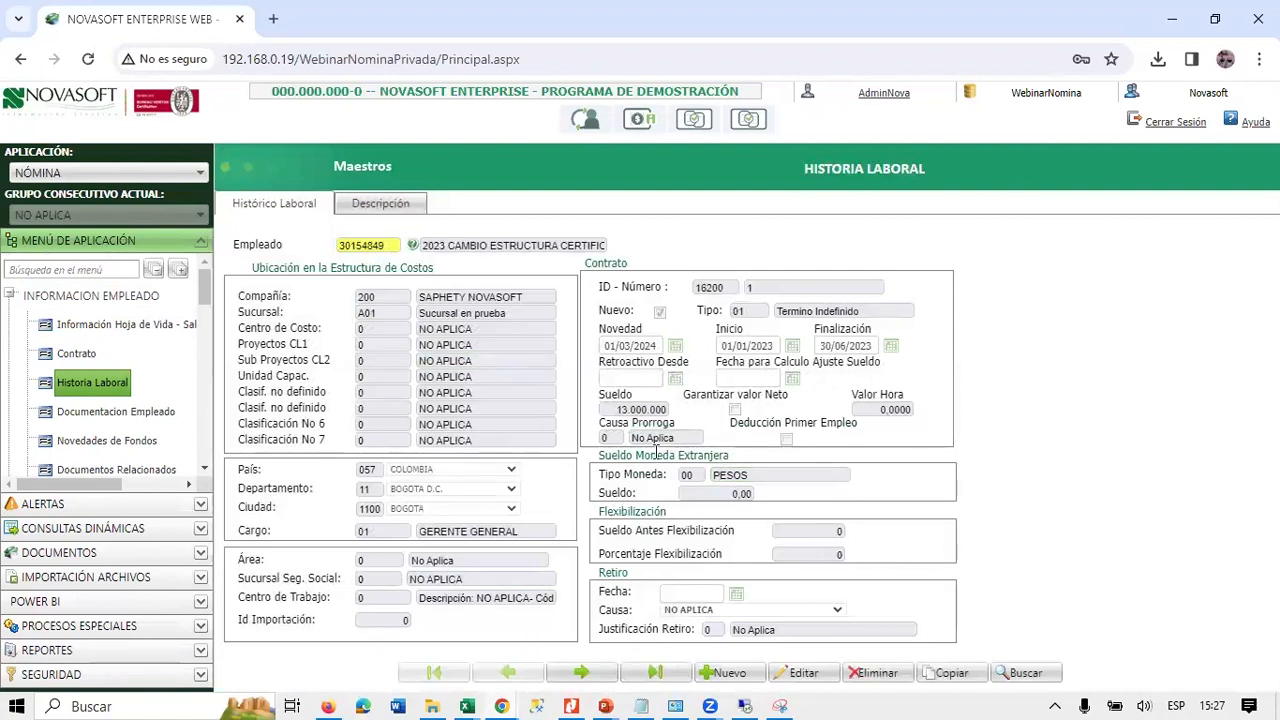
Review the SAPHETY NOVASOFT record: contract 16200, company 200, ending 30/06/2023.
left_click_drag(726, 287, 683, 293)
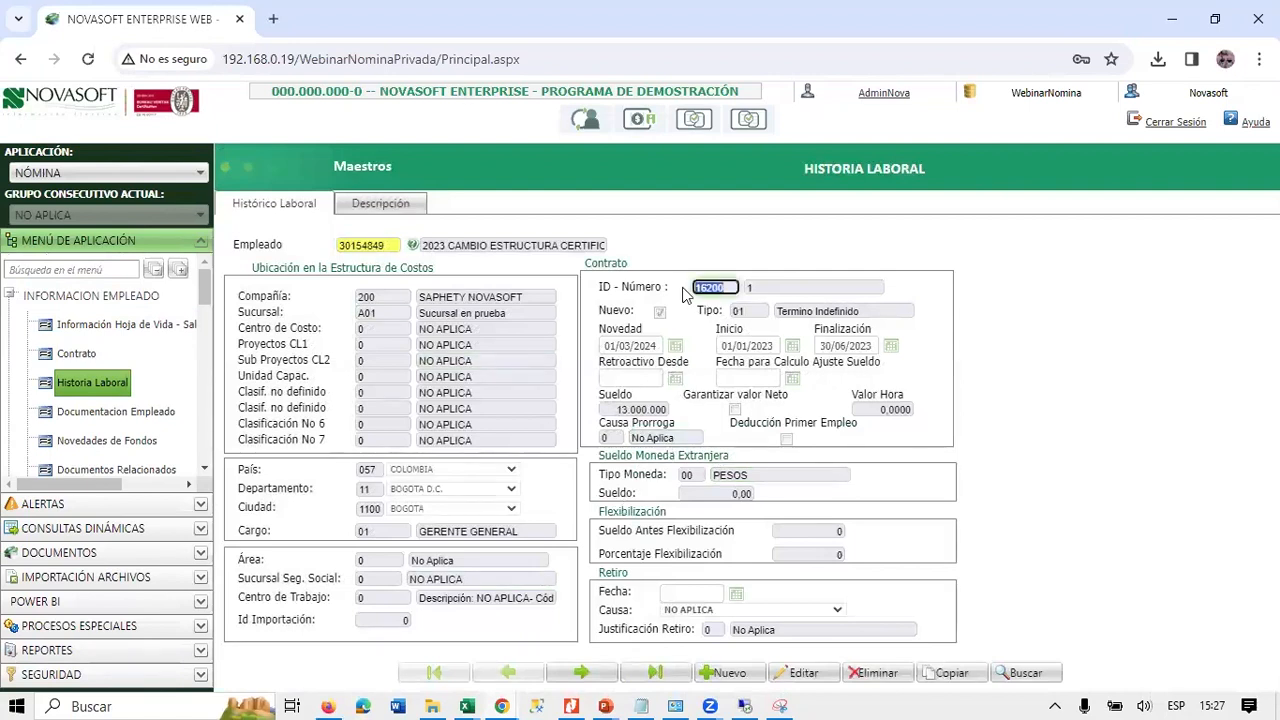
left_click_drag(871, 348, 810, 348)
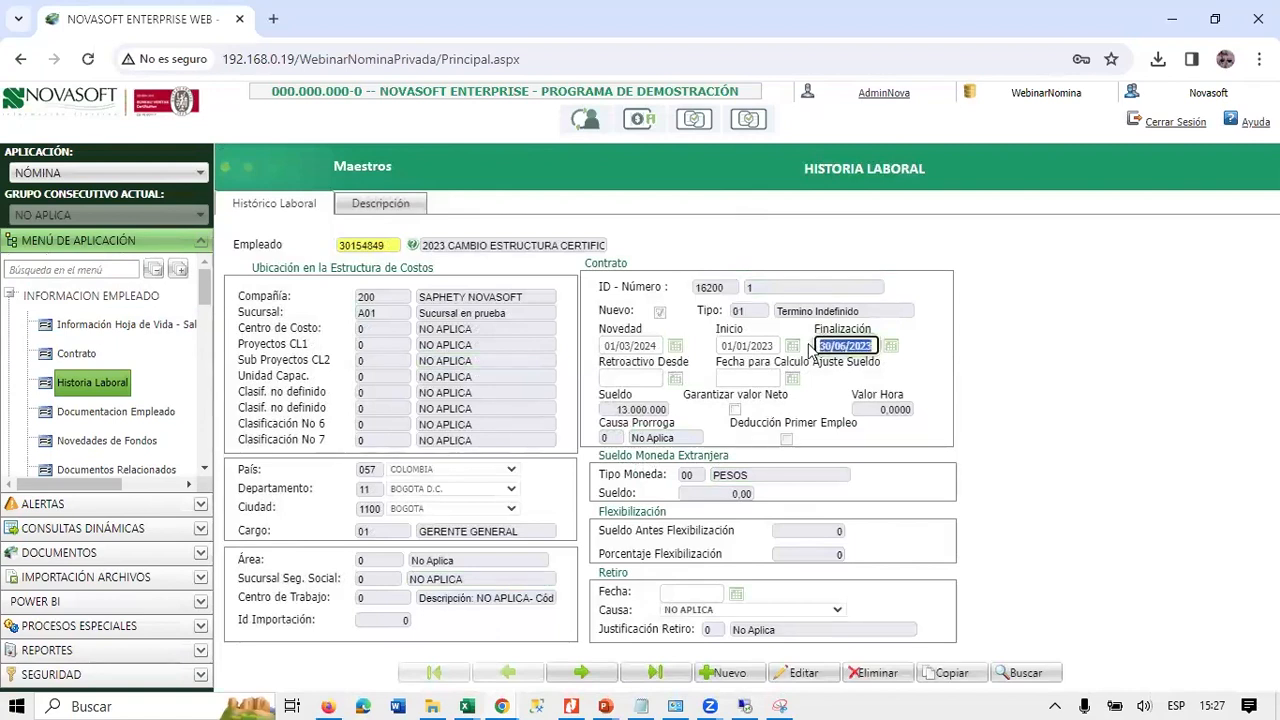
double_click(367, 297)
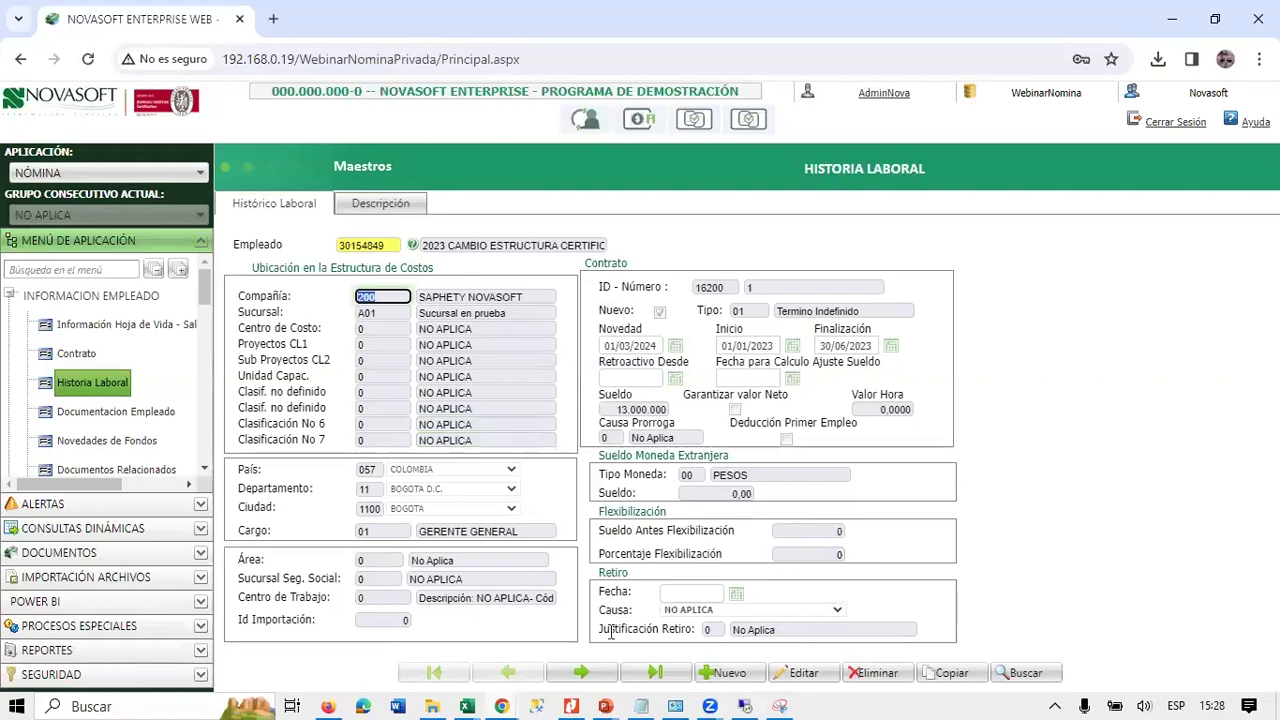
left_click(575, 677)
double_click(727, 289)
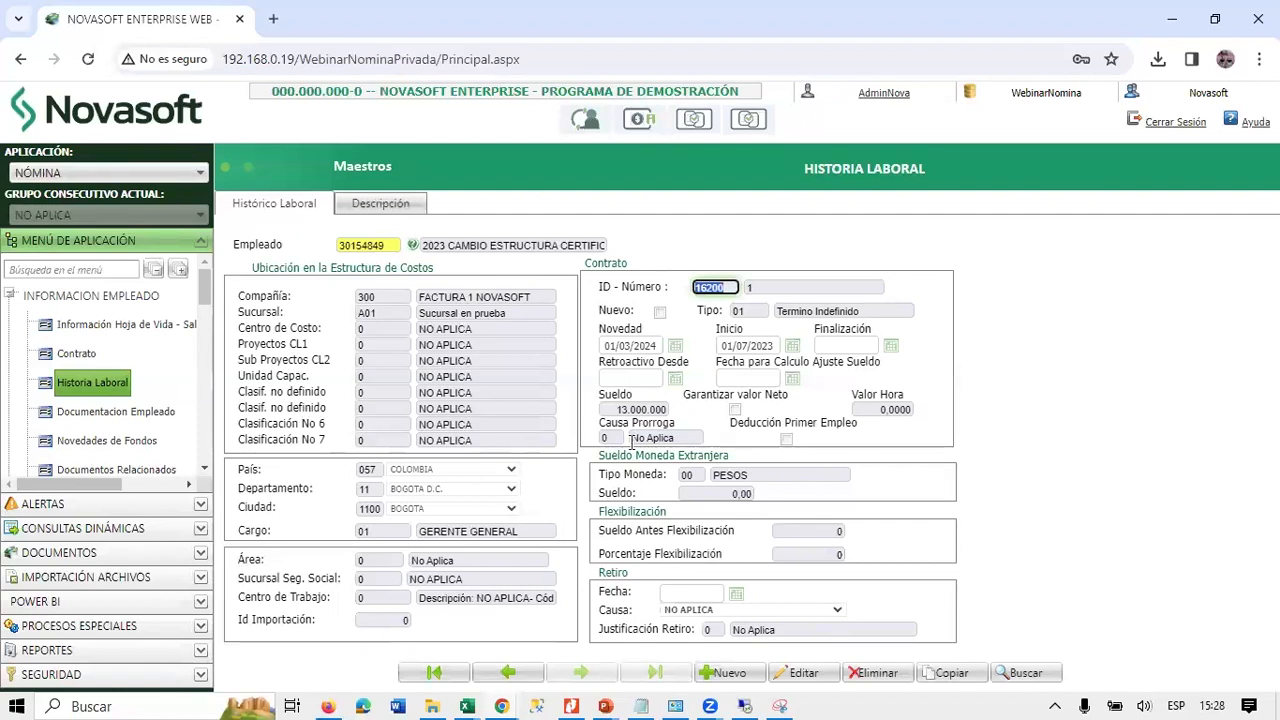
left_click(508, 672)
left_click(822, 345)
left_click_drag(822, 345, 867, 345)
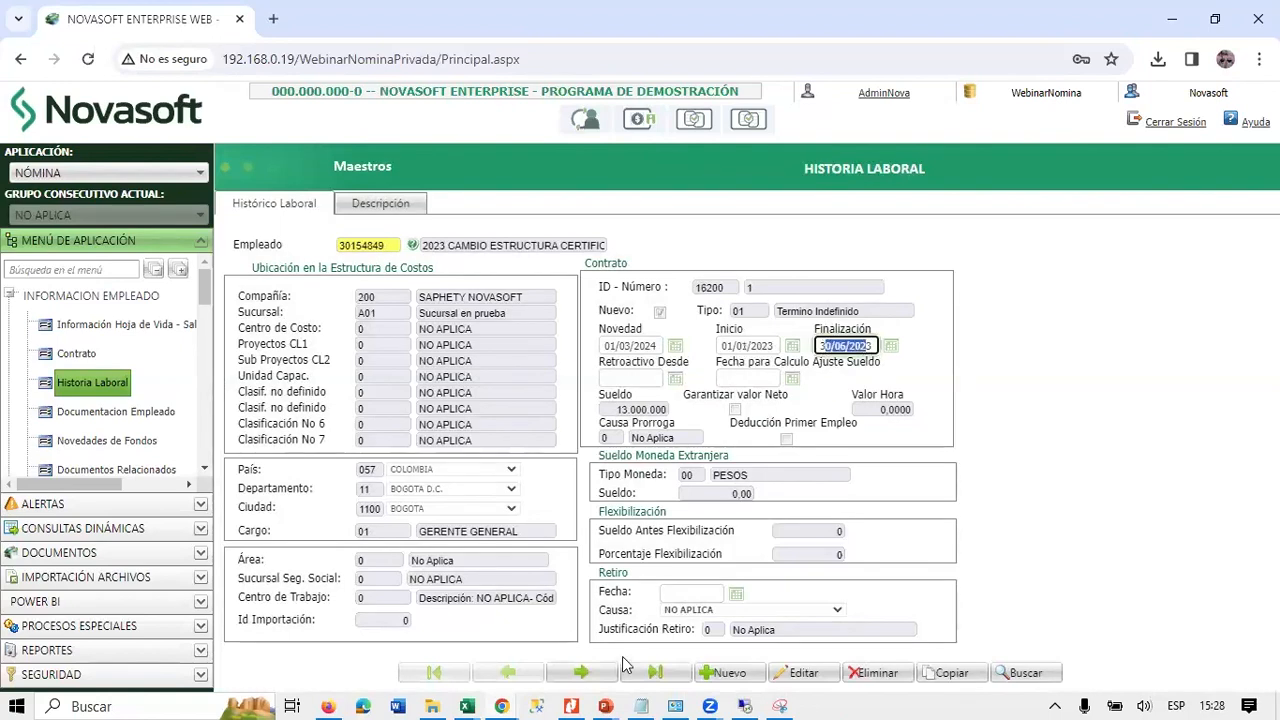
Move to the 300 FACTURA 1 NOVASOFT record starting 01/07/2023 under contract 16200.
left_click(580, 672)
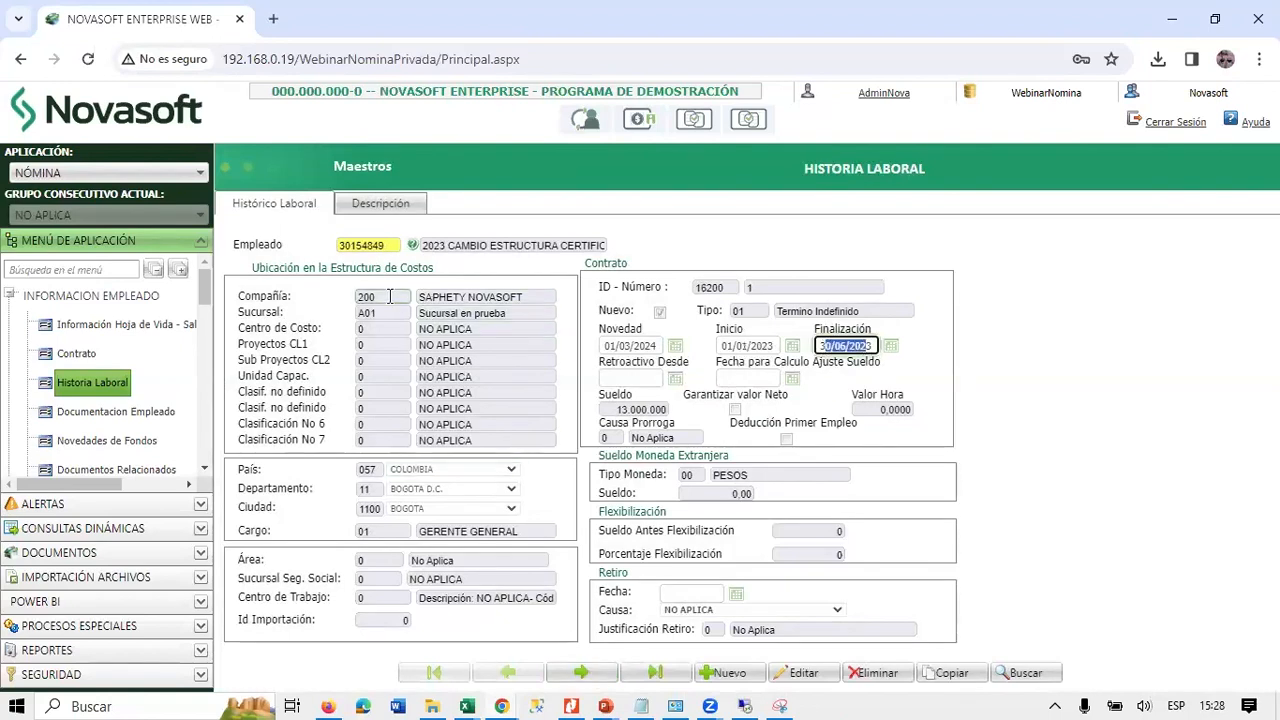
left_click(577, 679)
left_click(764, 345)
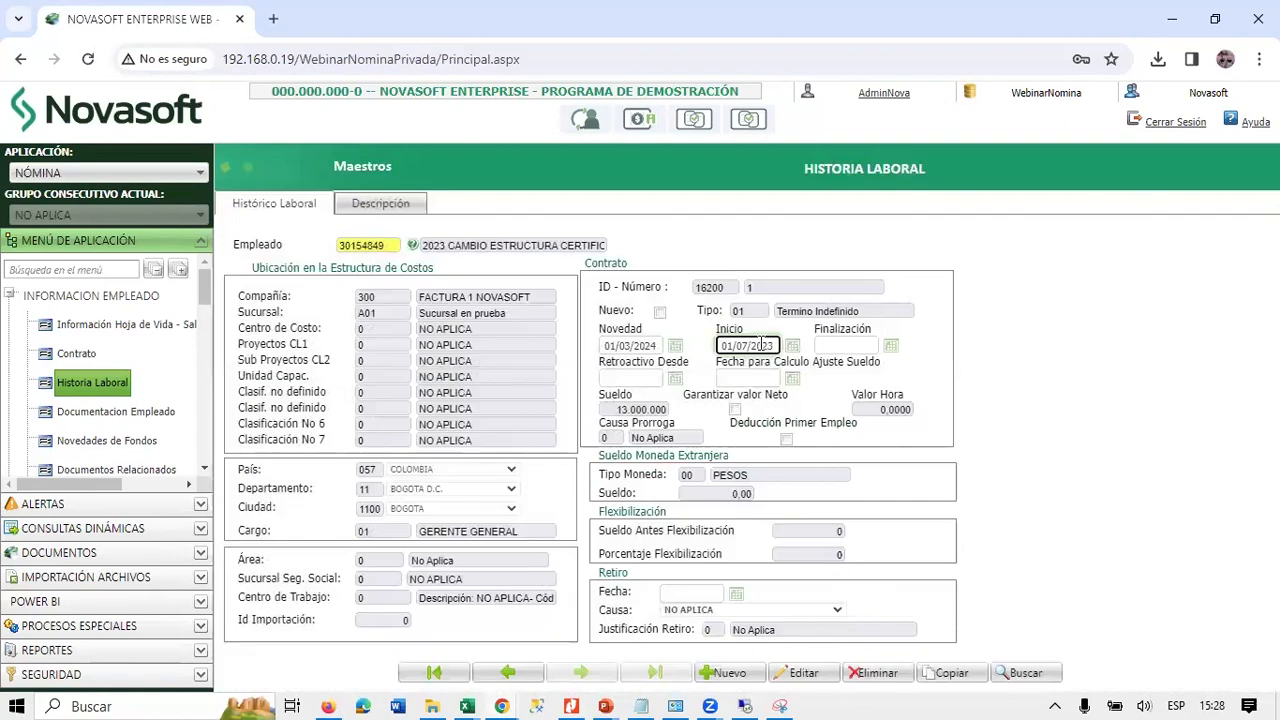
double_click(764, 345)
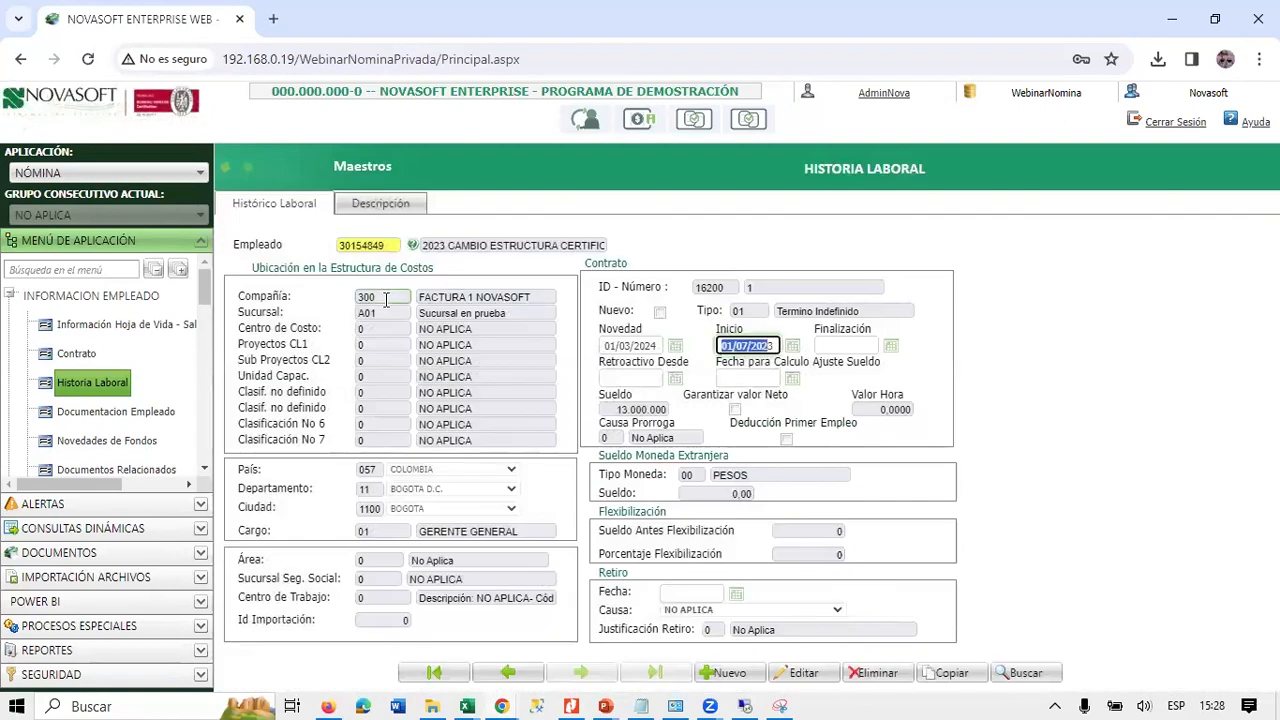
left_click_drag(386, 299, 309, 304)
left_click_drag(725, 288, 652, 287)
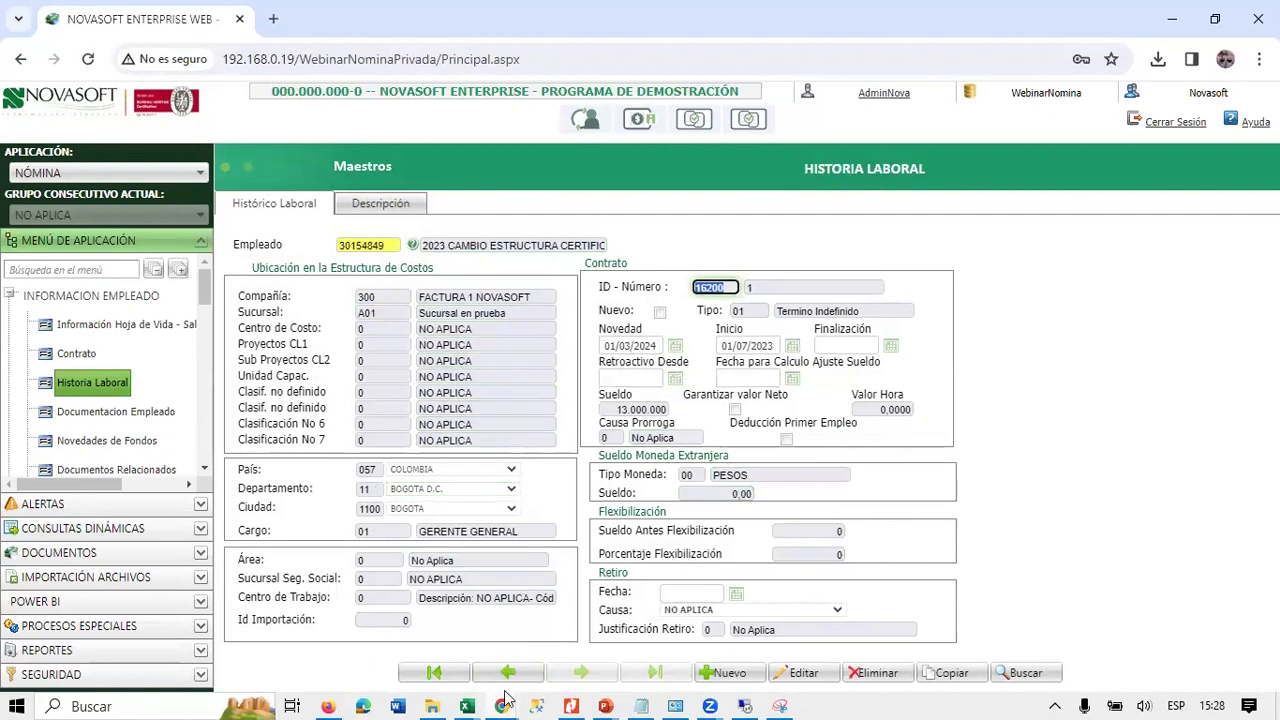
Review both pages of the DIAN 220 certificate in Nitro Pro 9, then minimize it.
mouse_move(571, 706)
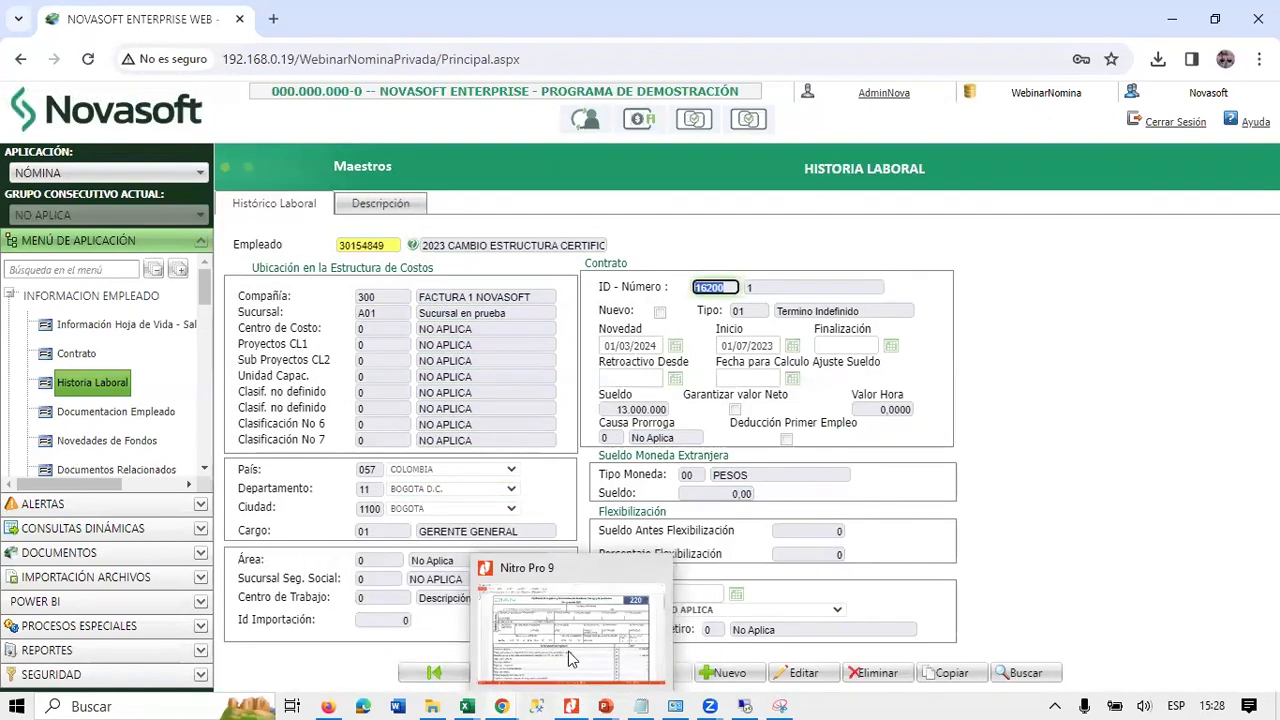
left_click(568, 651)
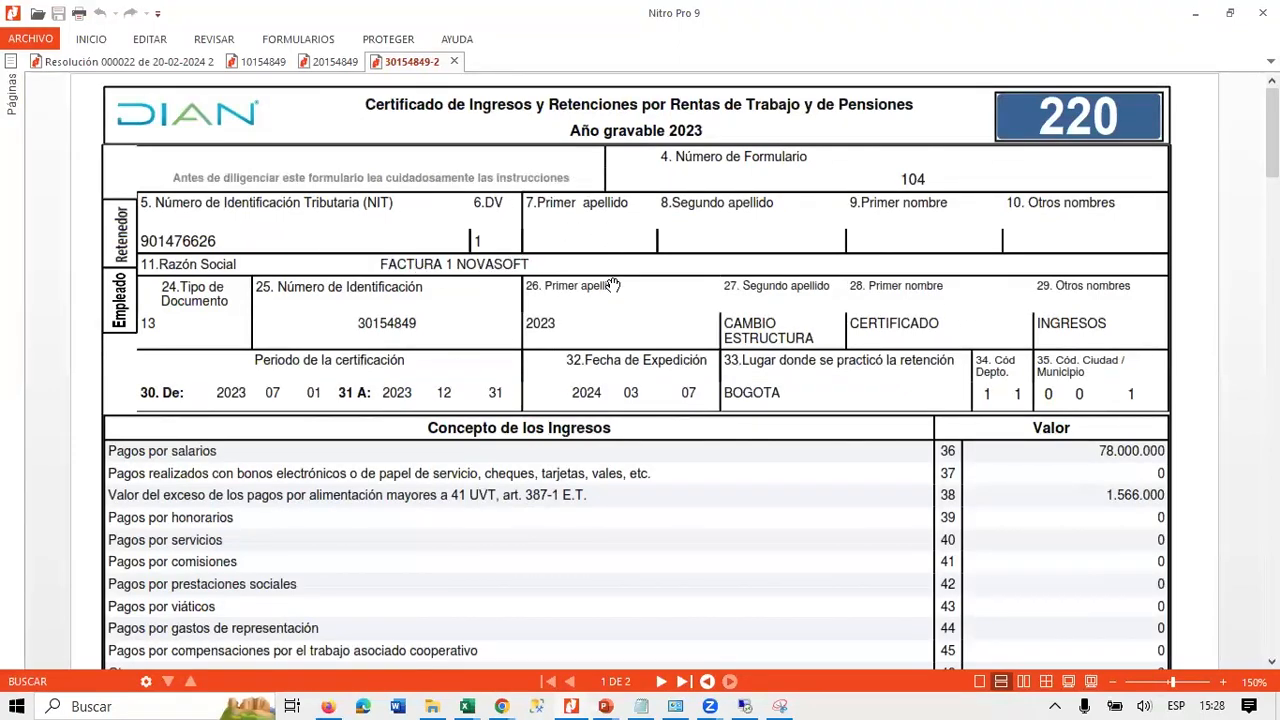
scroll(600, 350, "down", 3)
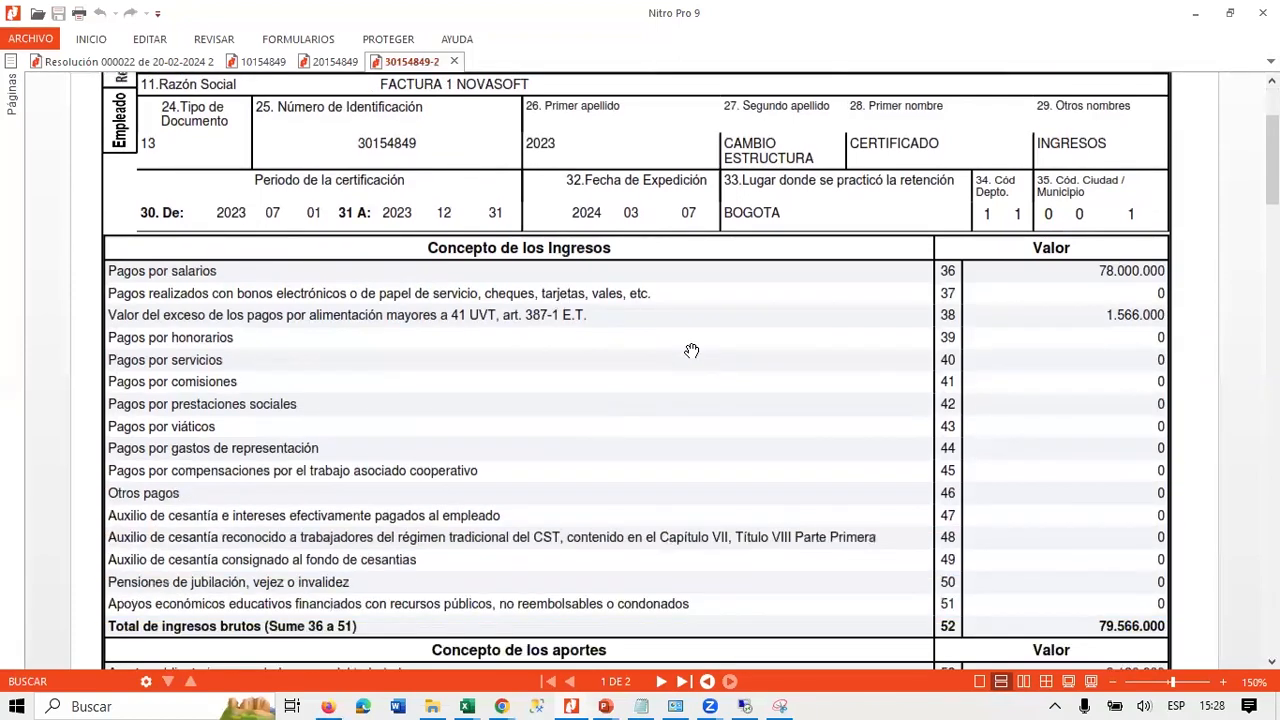
scroll(691, 350, "down", 10)
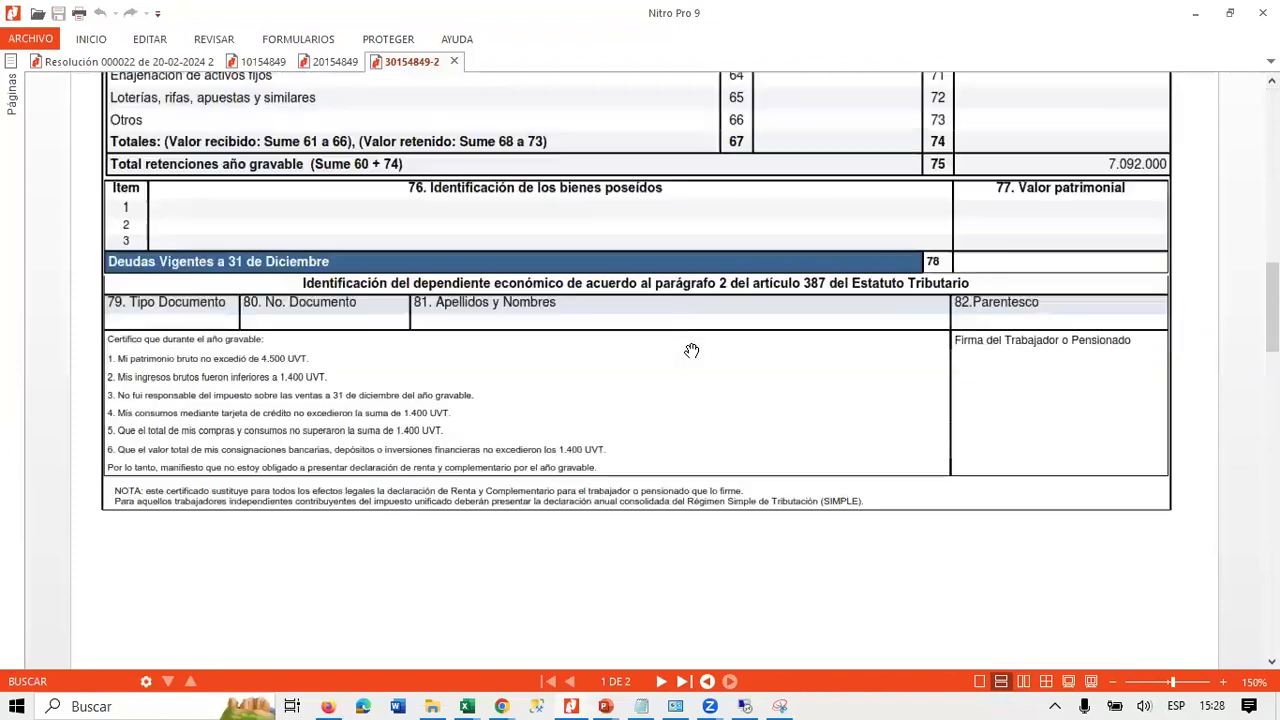
scroll(691, 350, "down", 10)
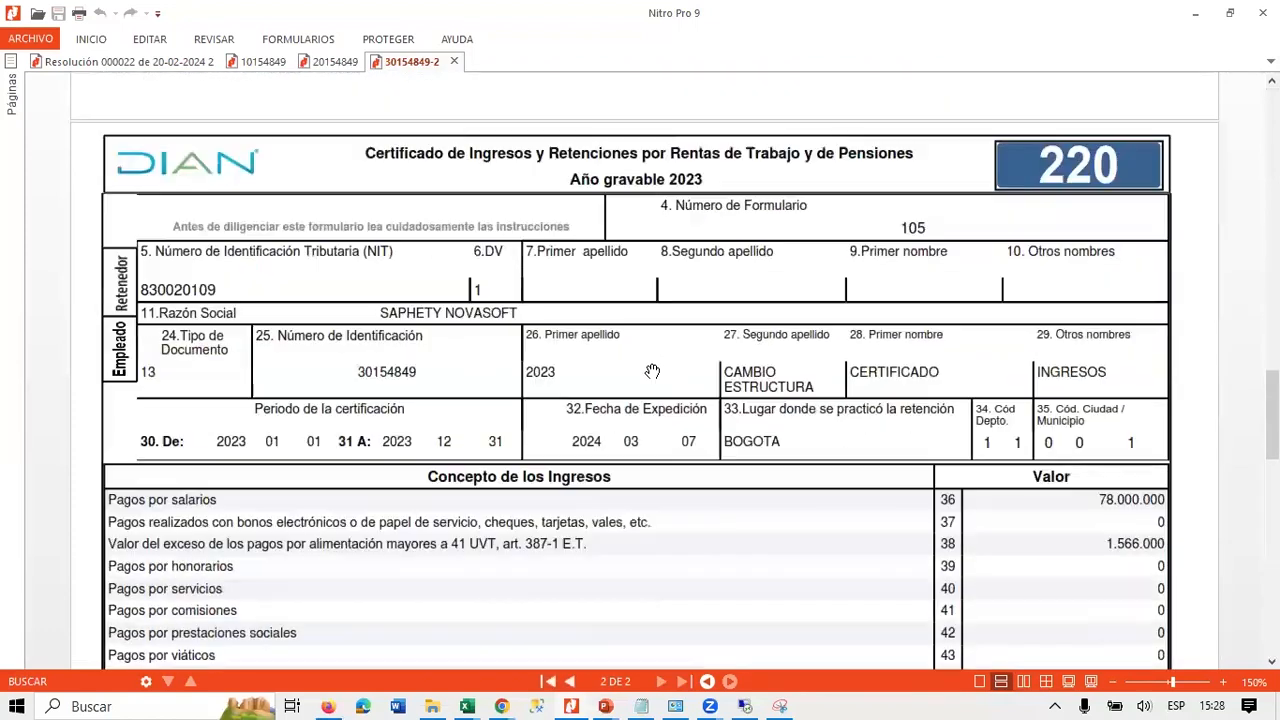
scroll(652, 371, "down", 1)
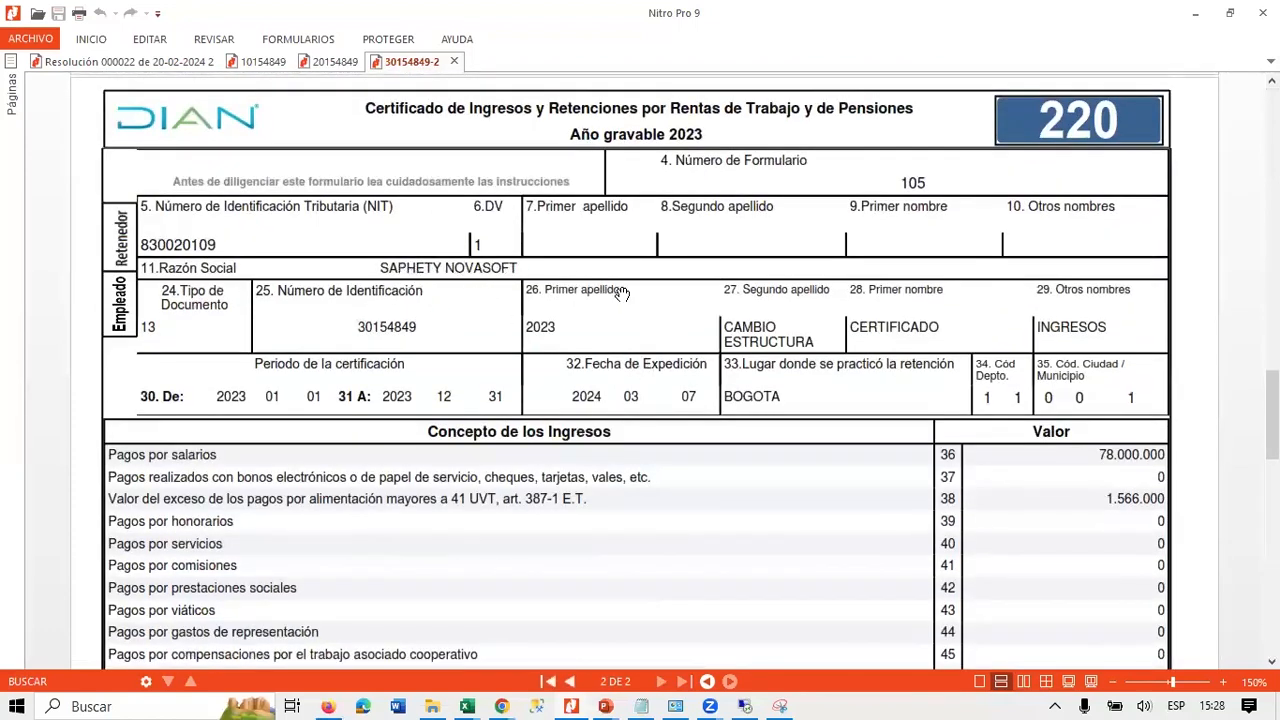
scroll(700, 320, "down", 5)
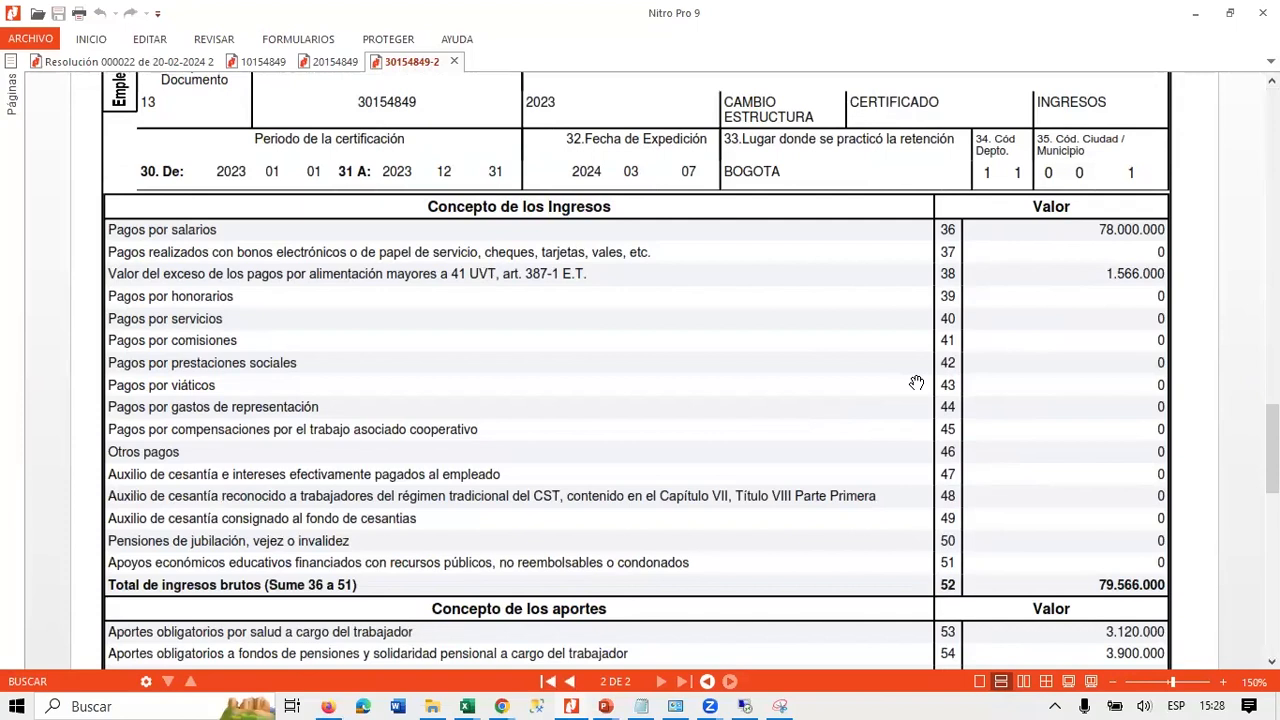
scroll(916, 383, "down", 12)
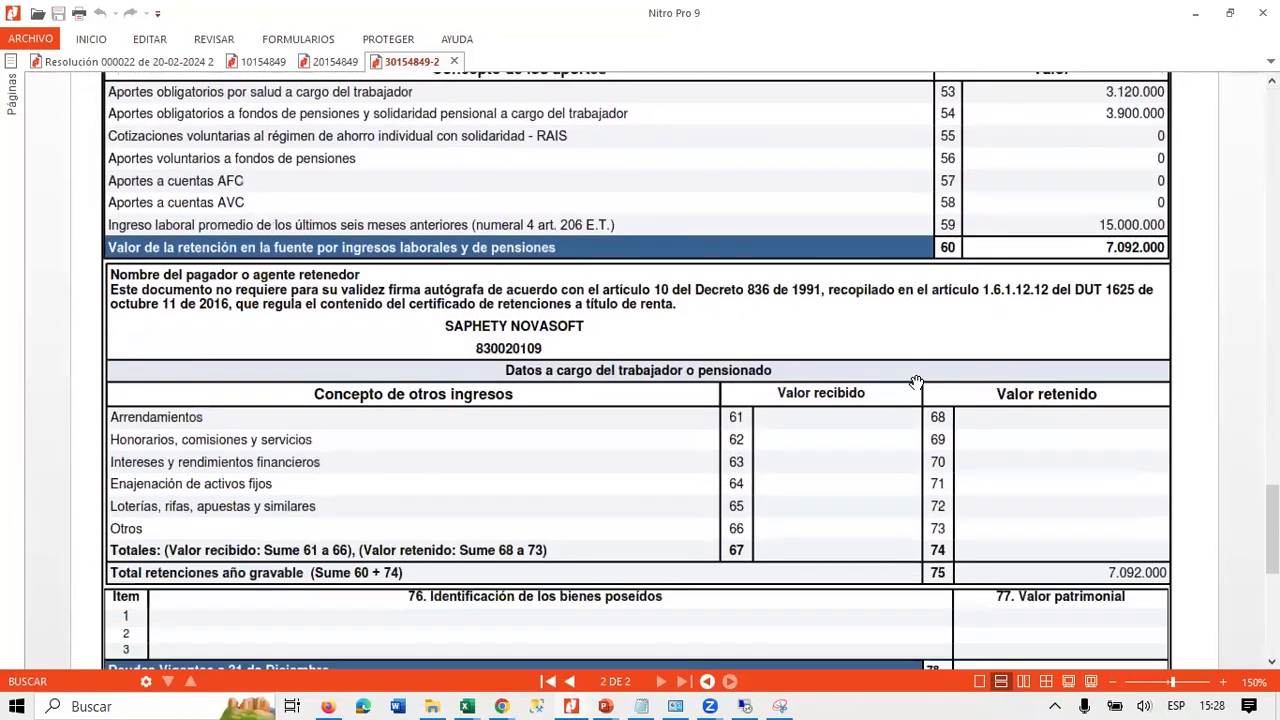
scroll(916, 383, "down", 12)
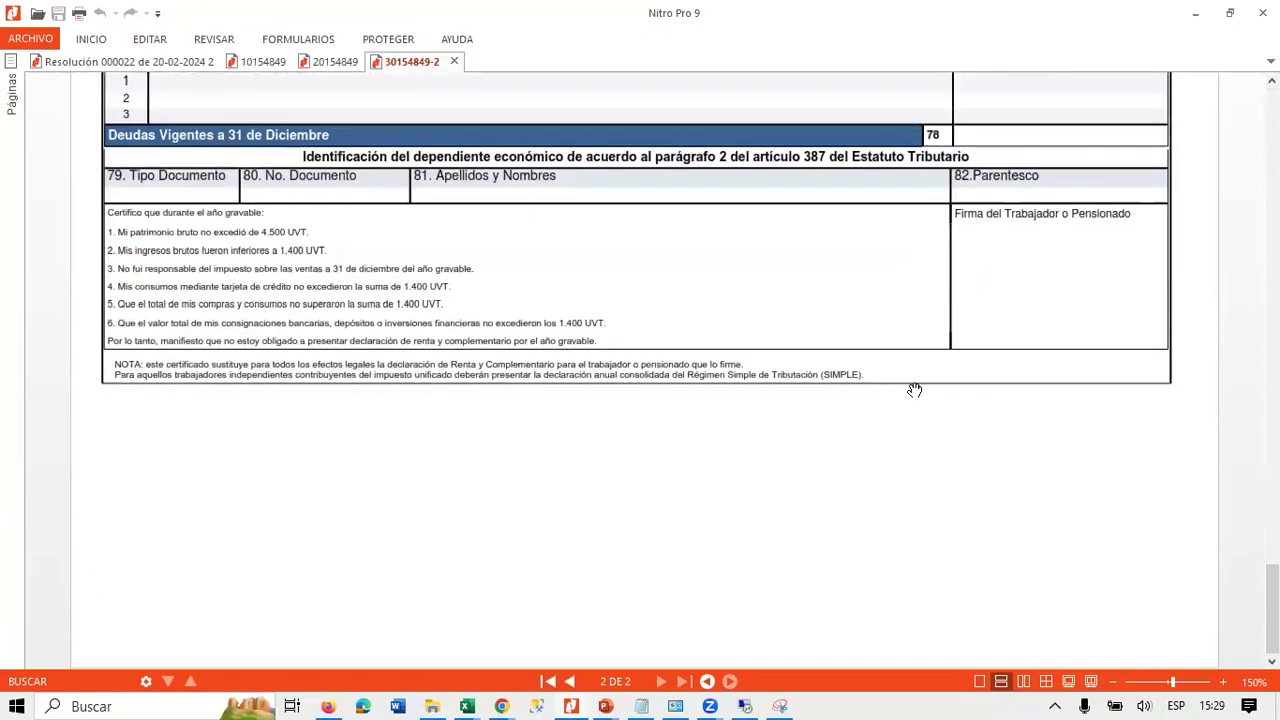
scroll(914, 390, "up", 15)
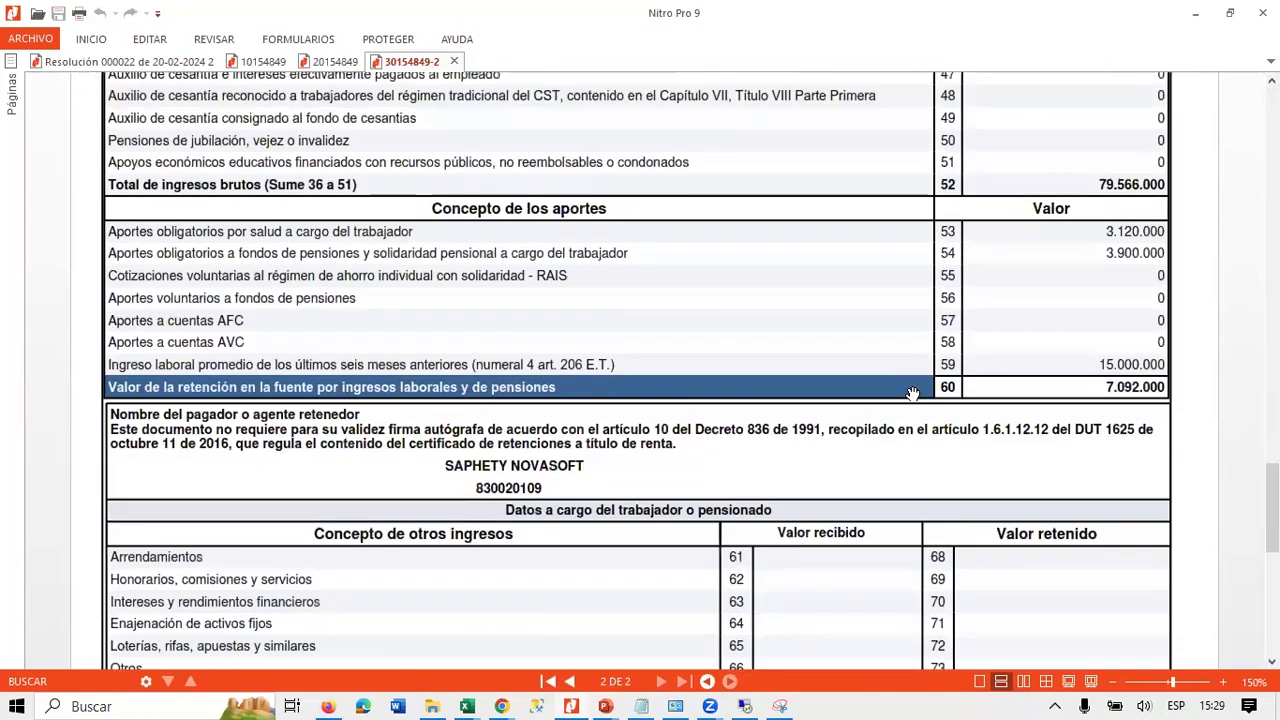
scroll(913, 393, "up", 20)
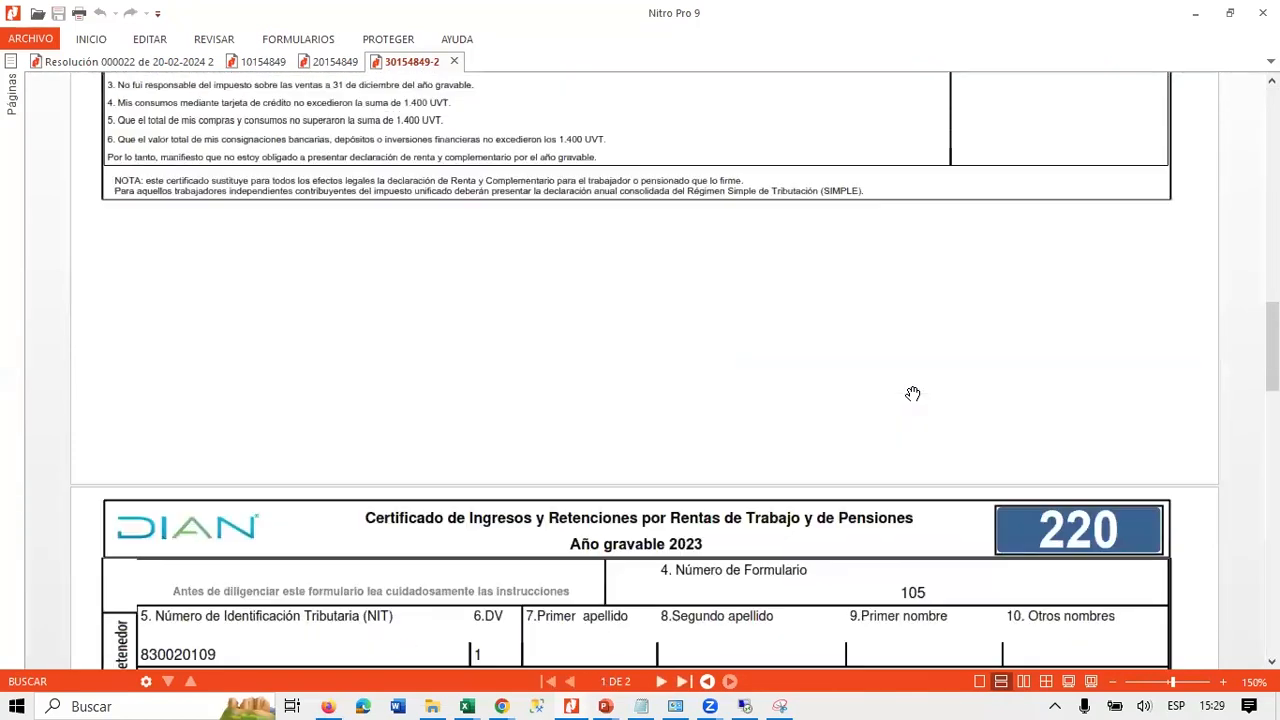
scroll(913, 393, "up", 20)
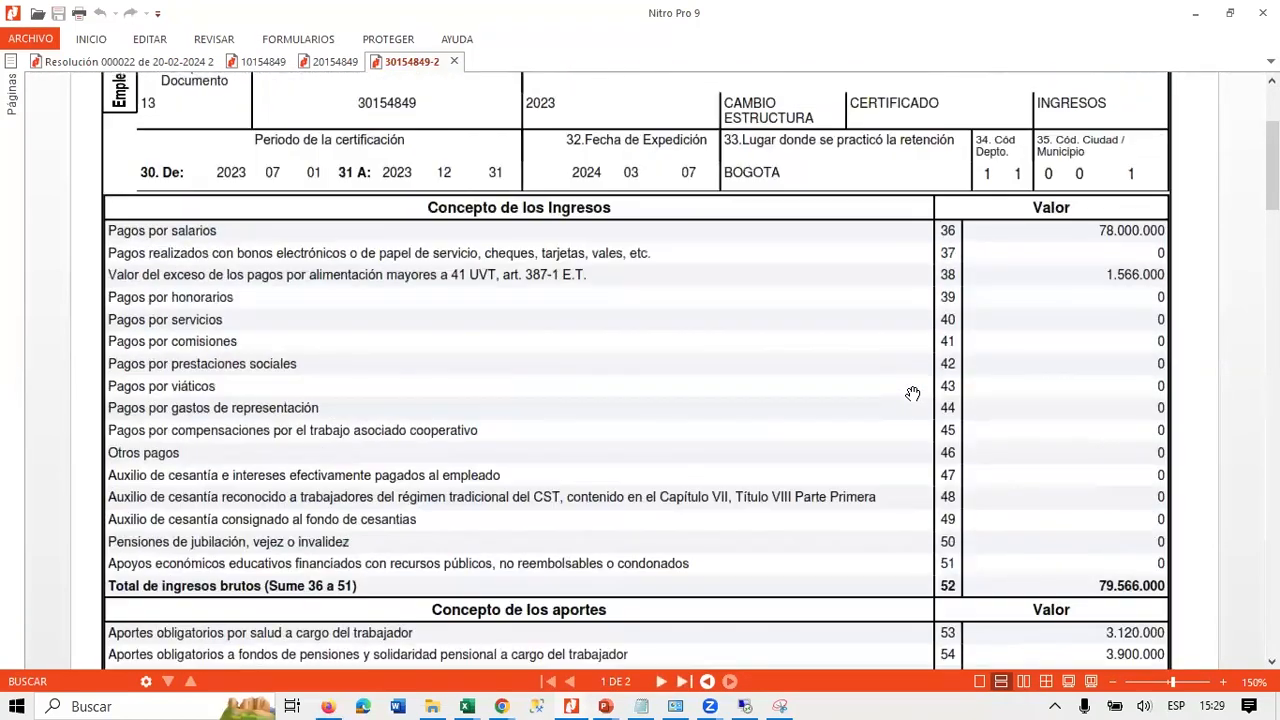
scroll(913, 393, "up", 5)
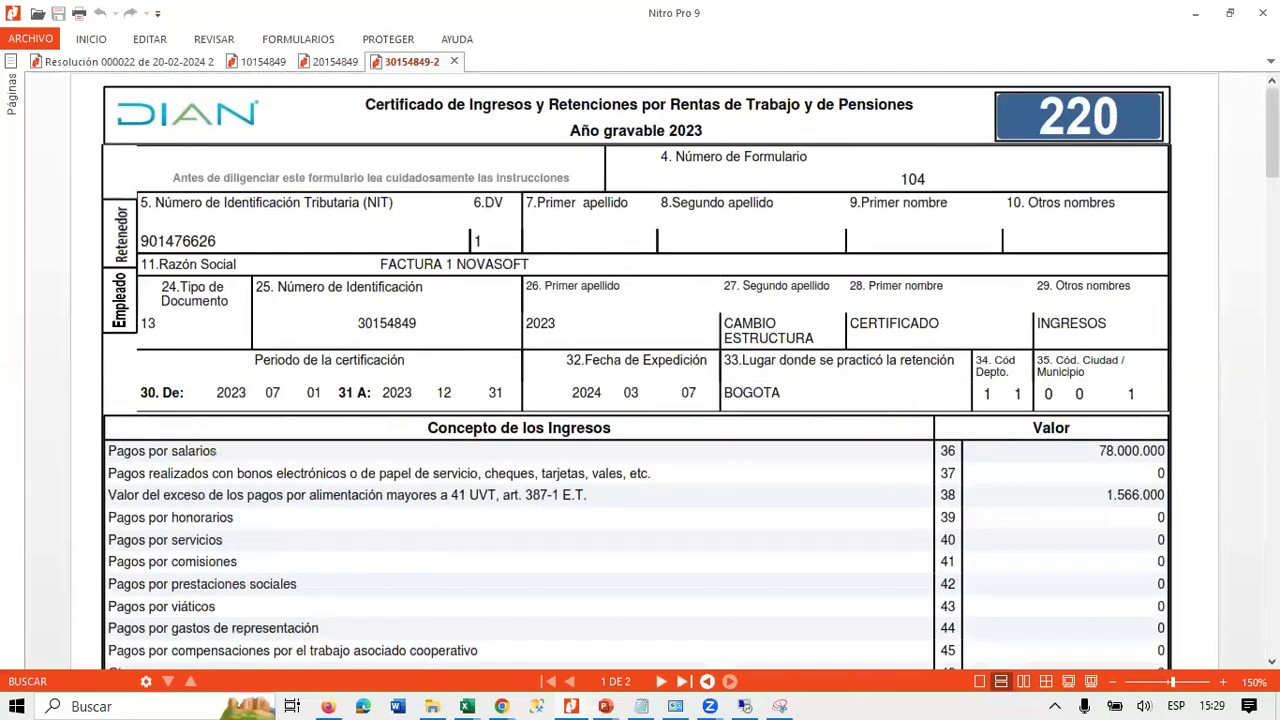
left_click(1197, 20)
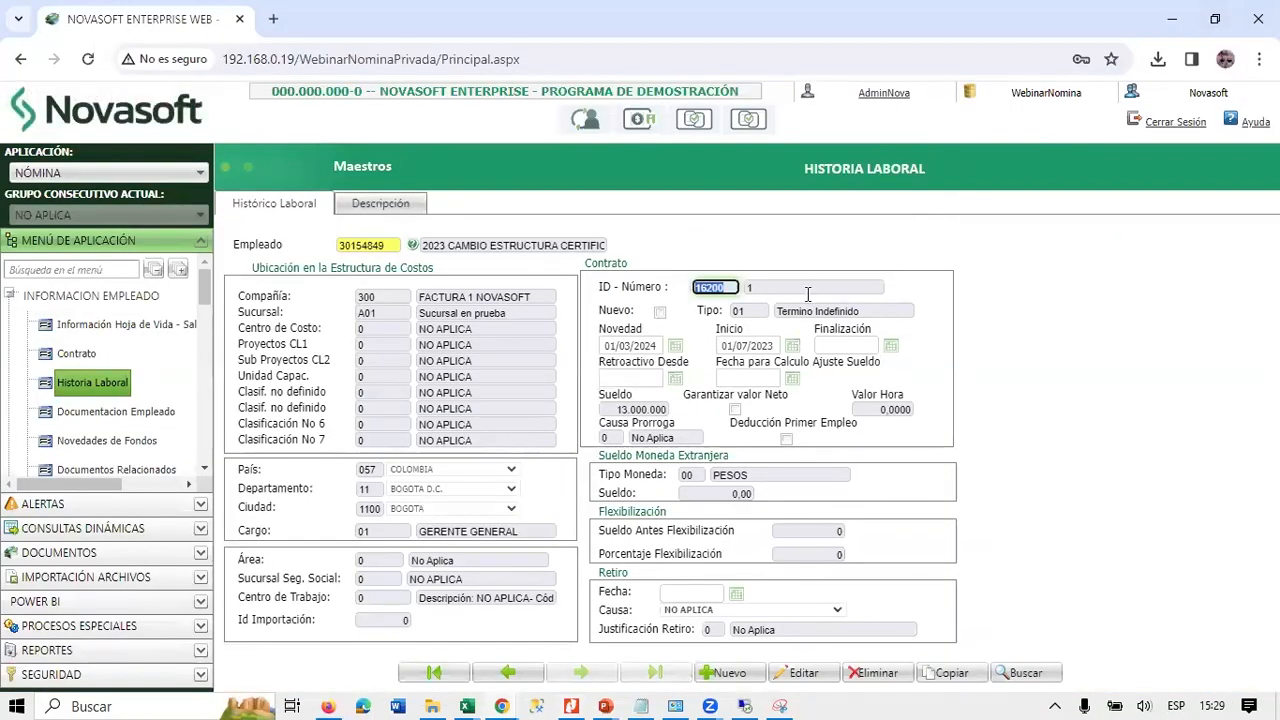
Restore the browser zoom to 100% and advance the PowerPoint slideshow to the Formato 2276 slide.
key("ctrl+minus")
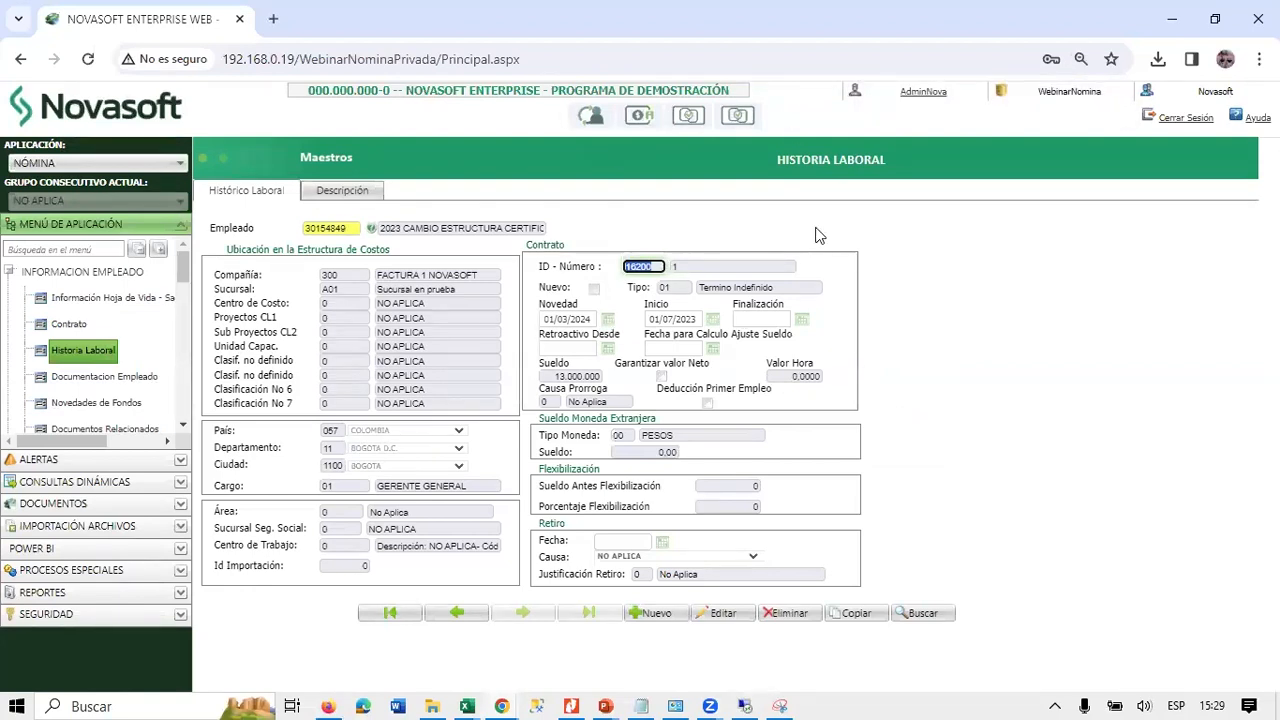
key("ctrl+plus")
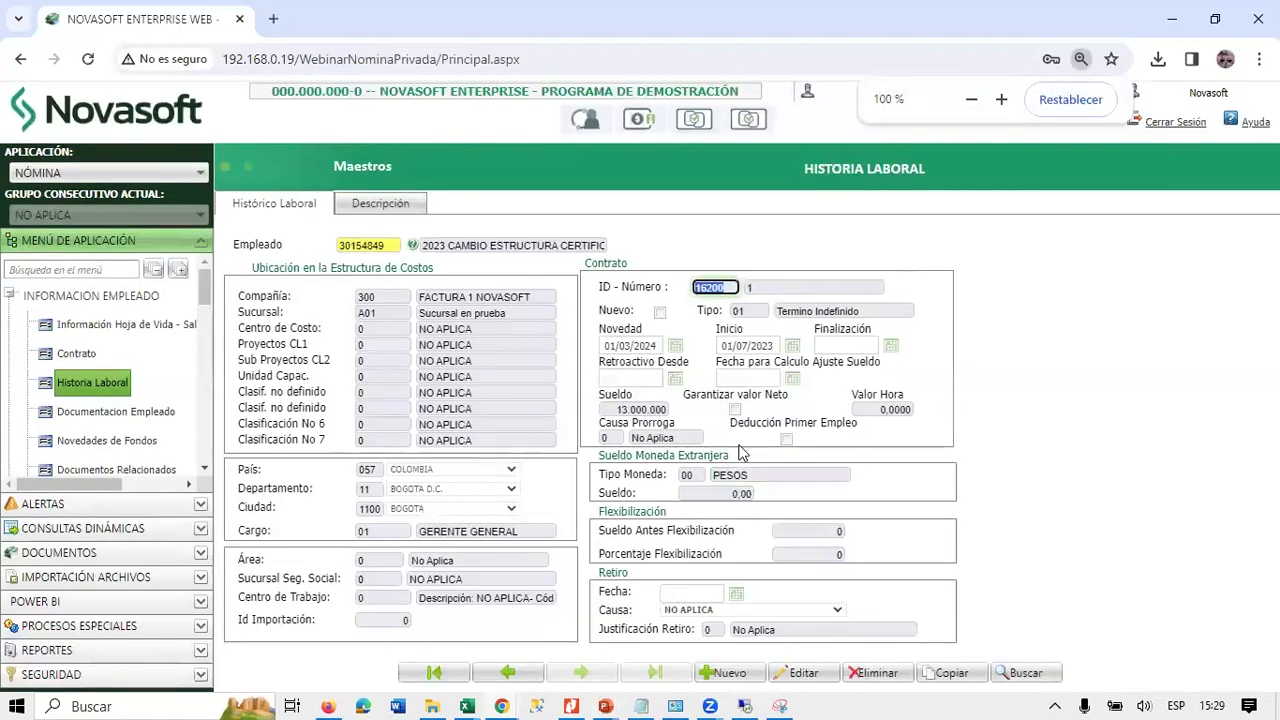
key("alt+Tab")
key("alt+Tab")
key("alt+Tab")
key("alt+Tab")
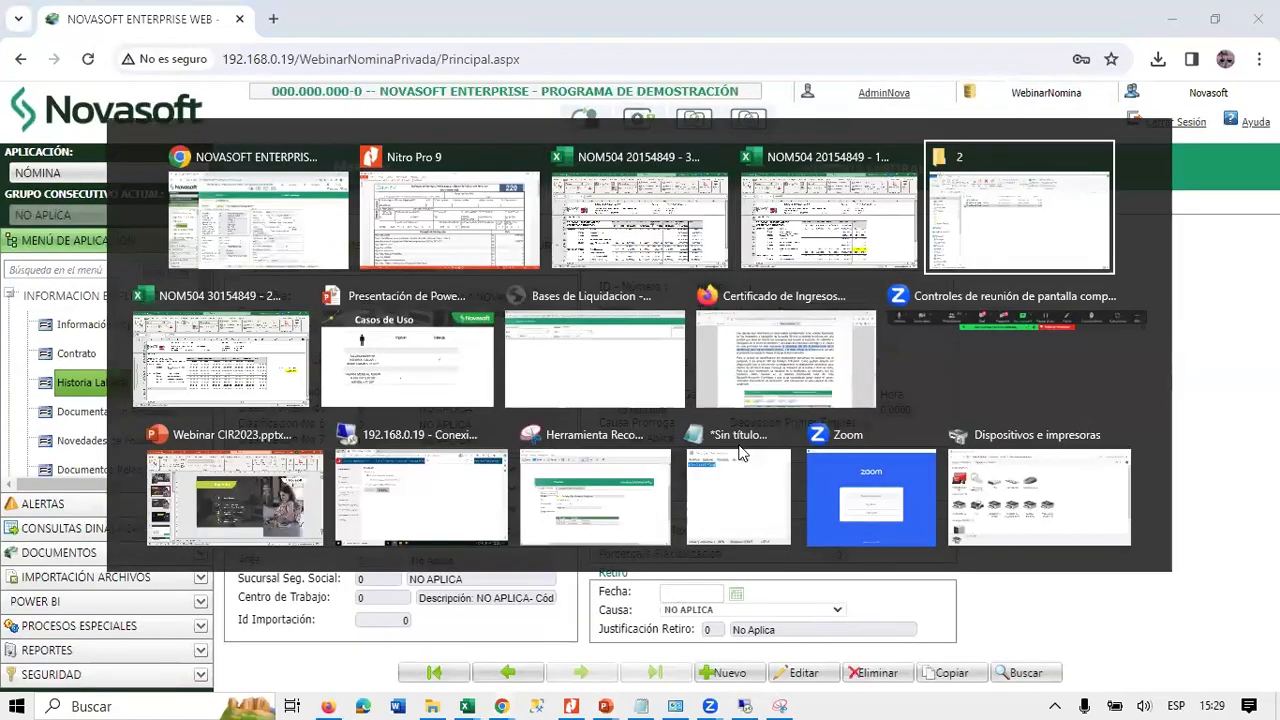
key("Right")
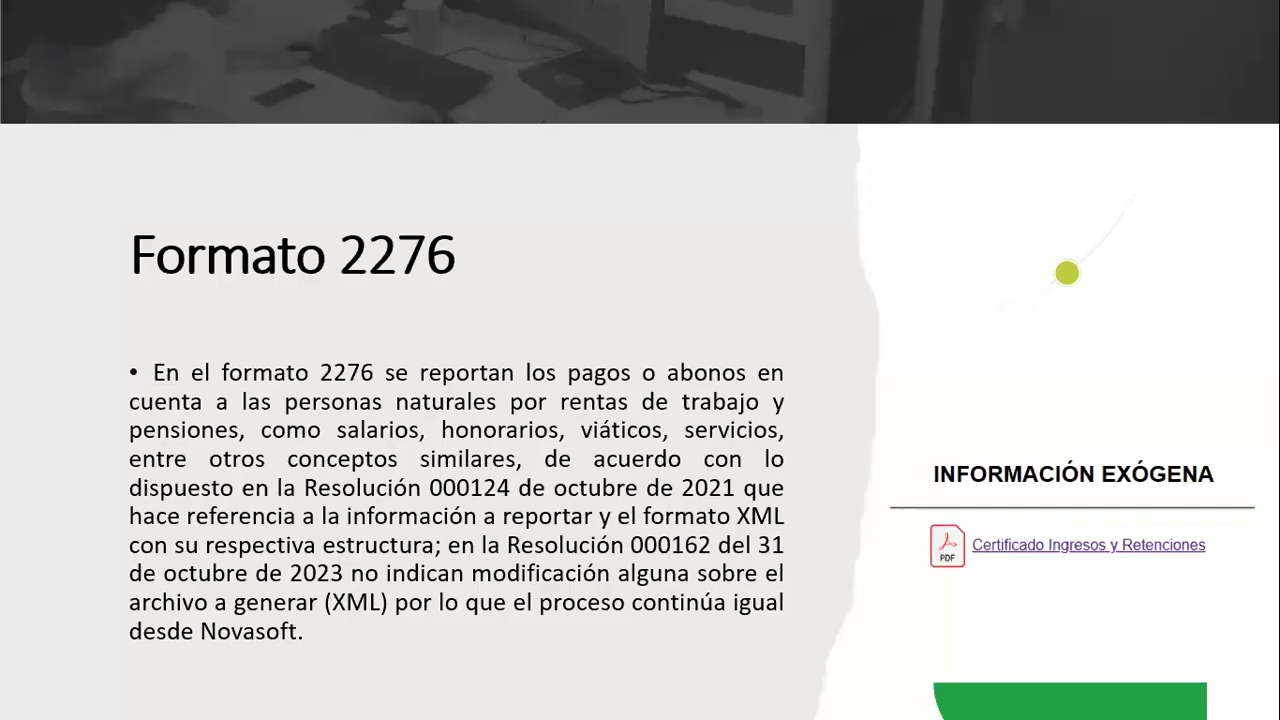
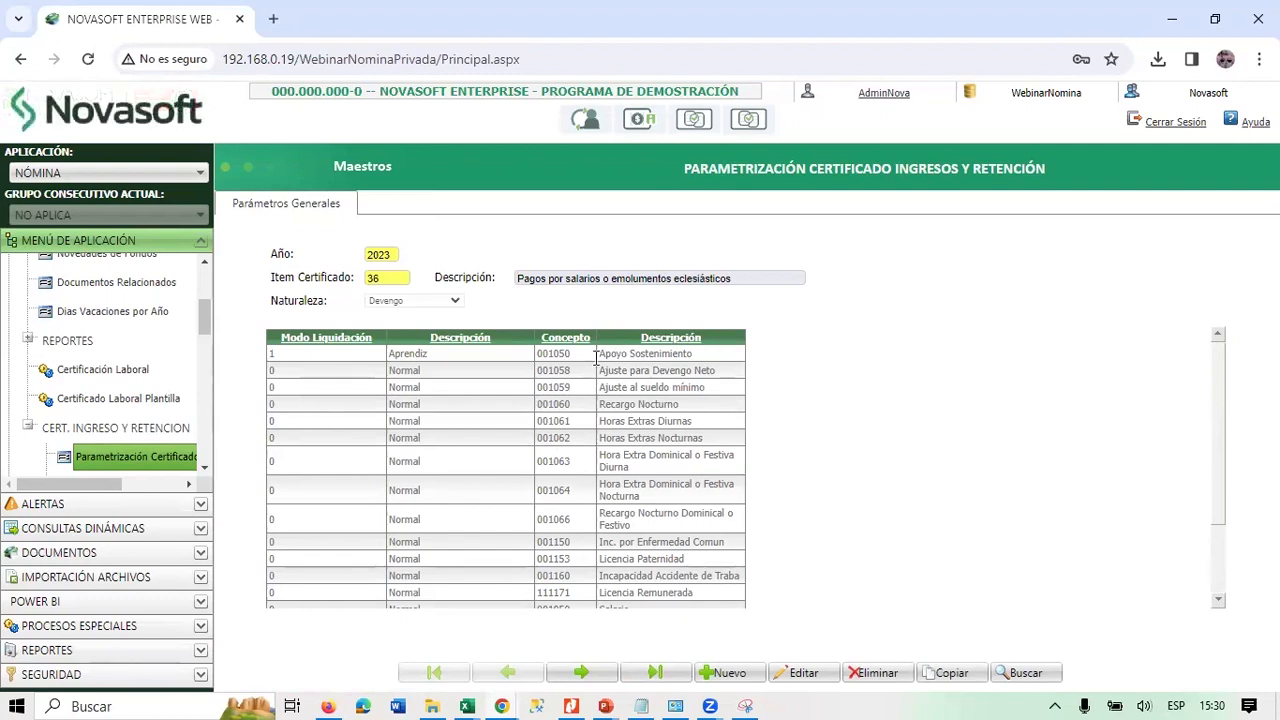
Scroll item 36's concept table to its last rows, past the Sunday and holiday night concepts.
scroll(843, 377, "down", 3)
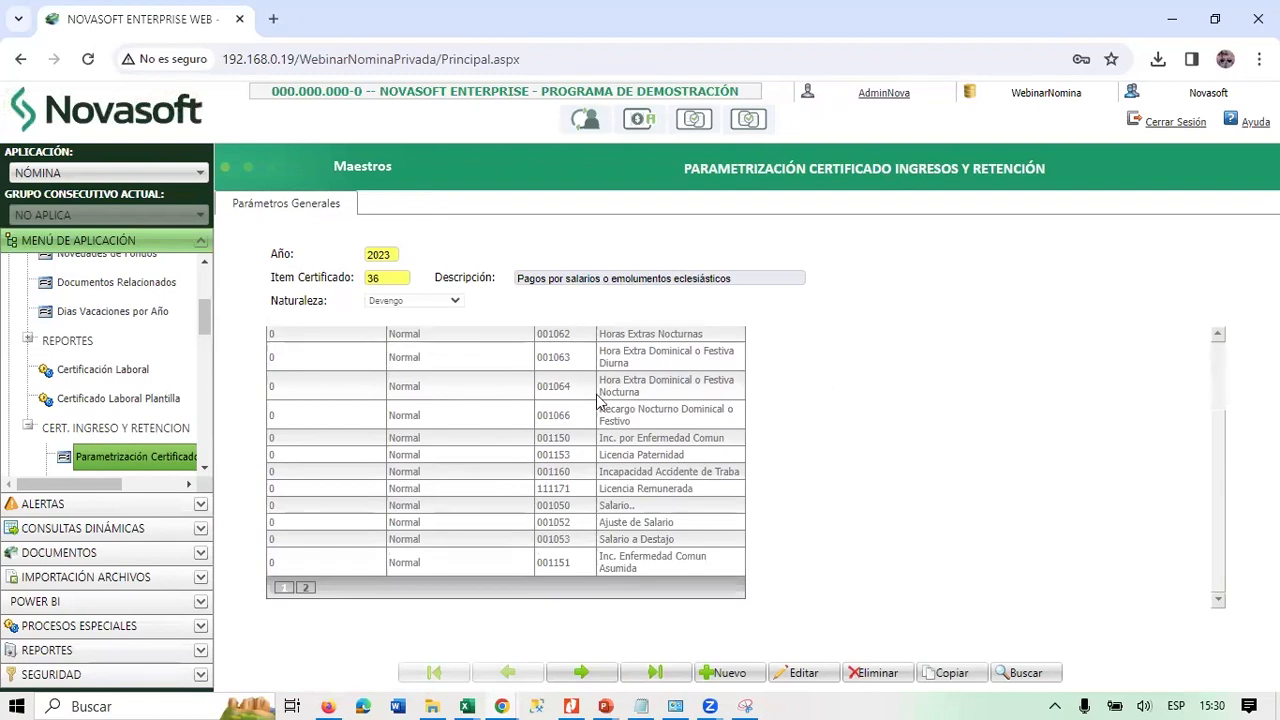
left_click_drag(480, 394, 700, 420)
left_click(860, 432)
left_click(1162, 25)
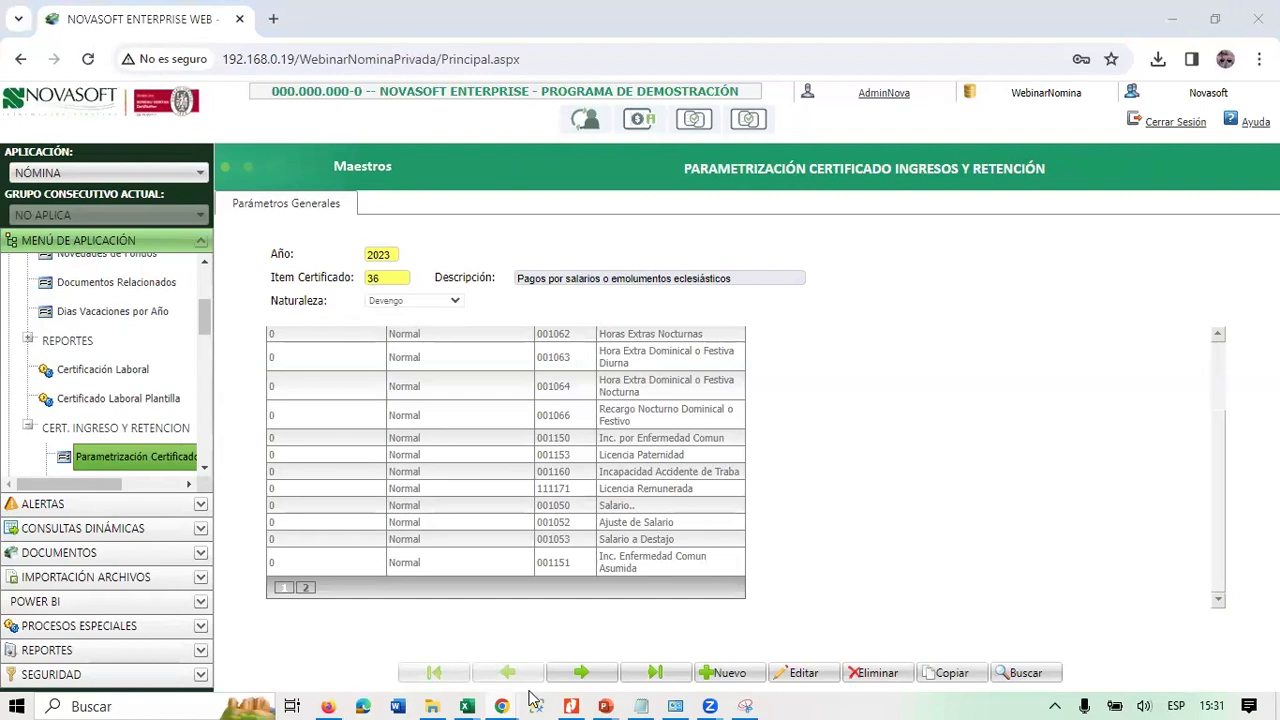
Follow the Formato 2276 slide's Certificado Ingresos y Retenciones link to the manual PDF.
mouse_move(605, 700)
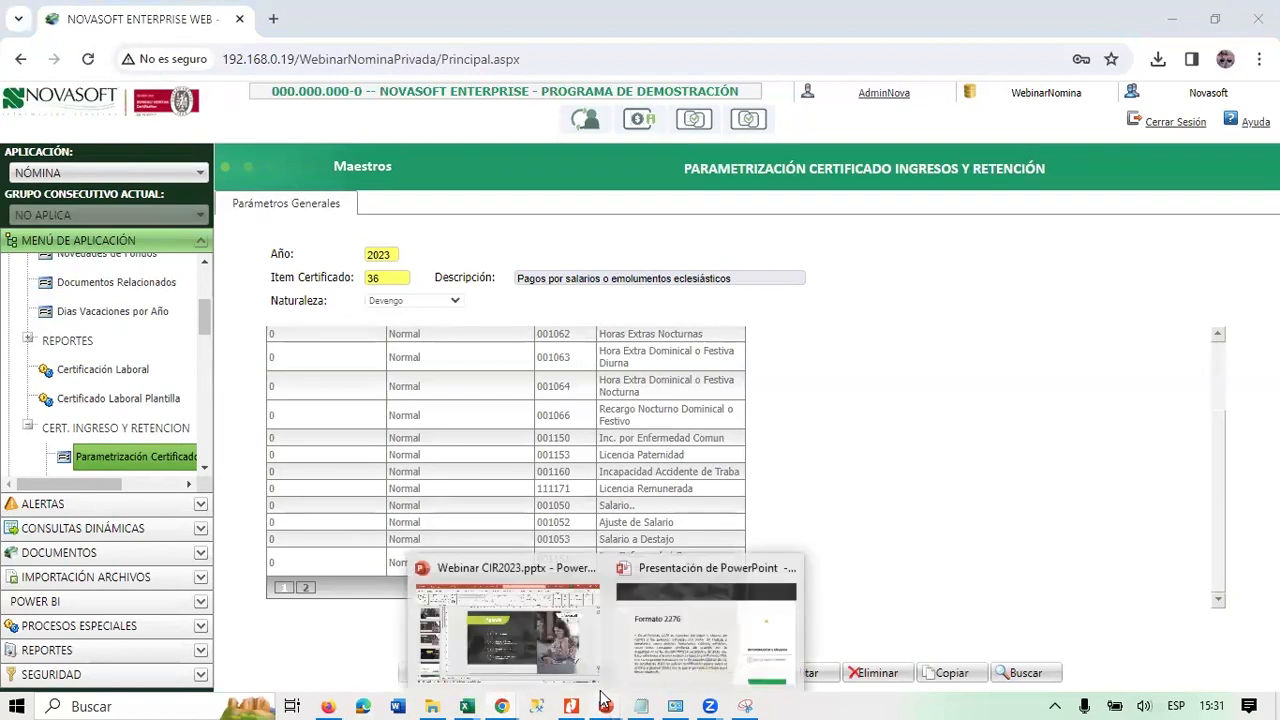
left_click(640, 655)
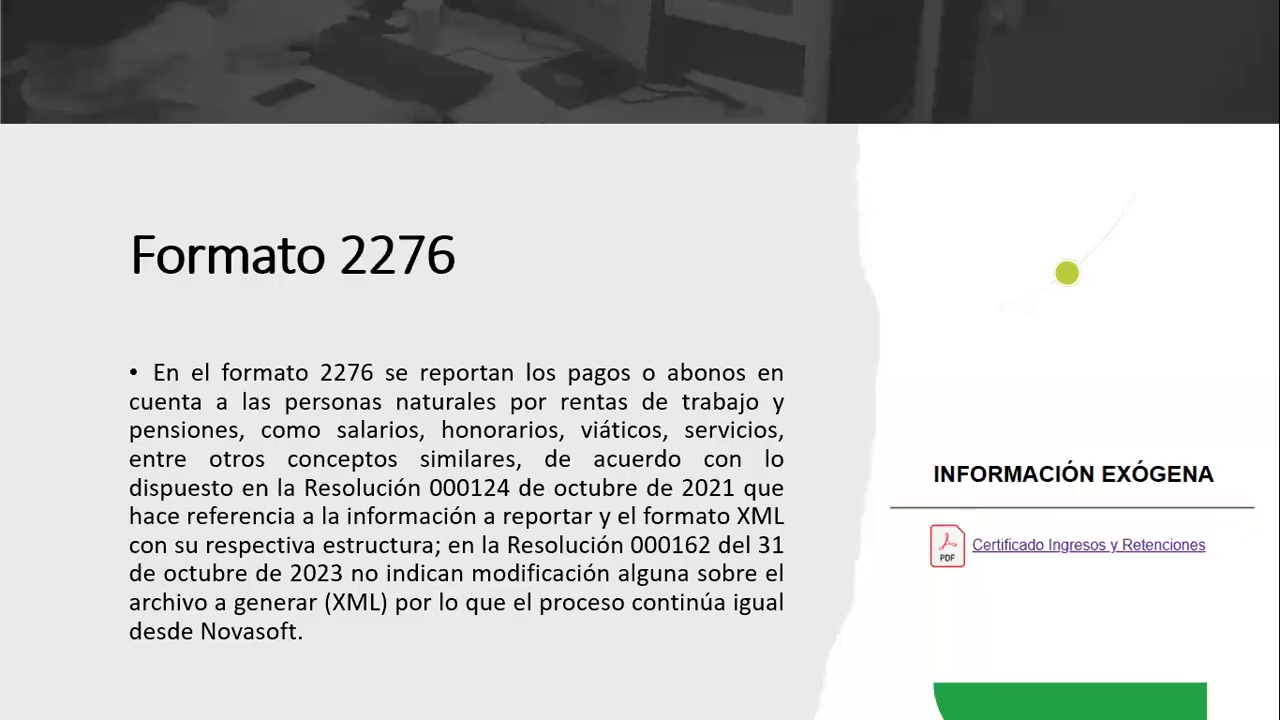
left_click(1090, 542)
In the earlier manual tab, go from page 1 to page 16, section 2.1 Información en formato Excel.
left_click(236, 16)
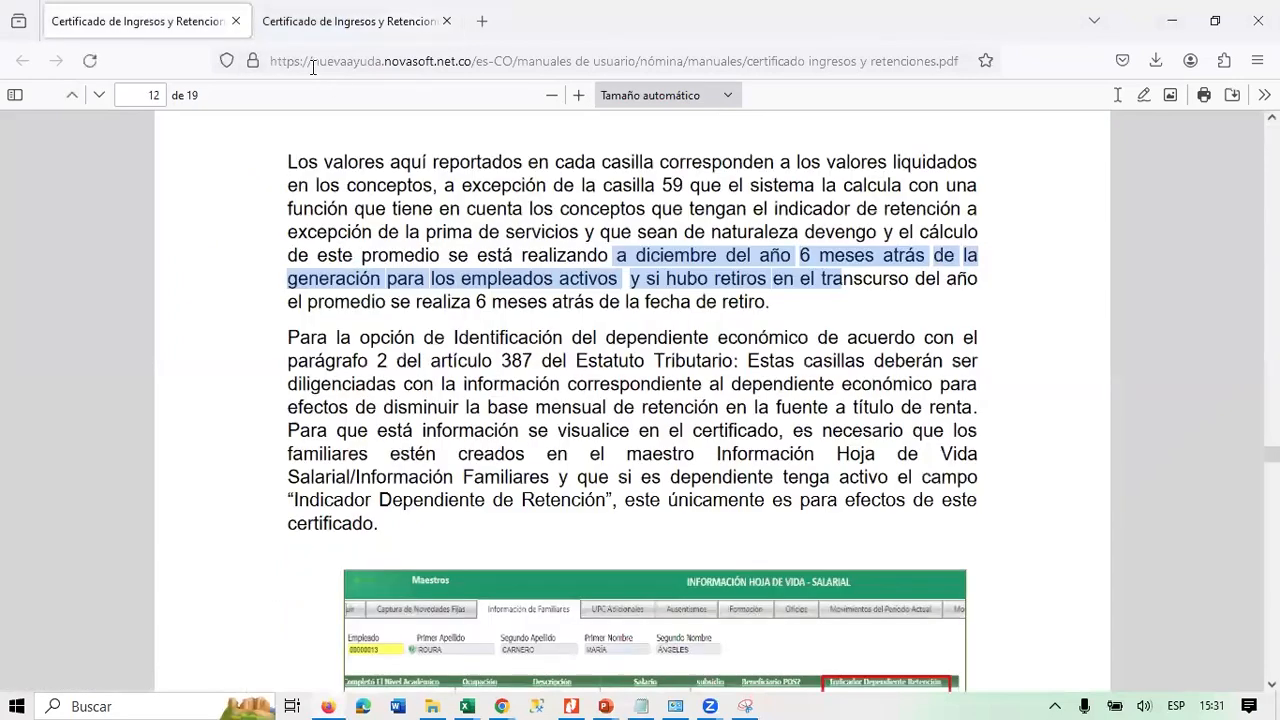
left_click(900, 379)
key("ctrl+Home")
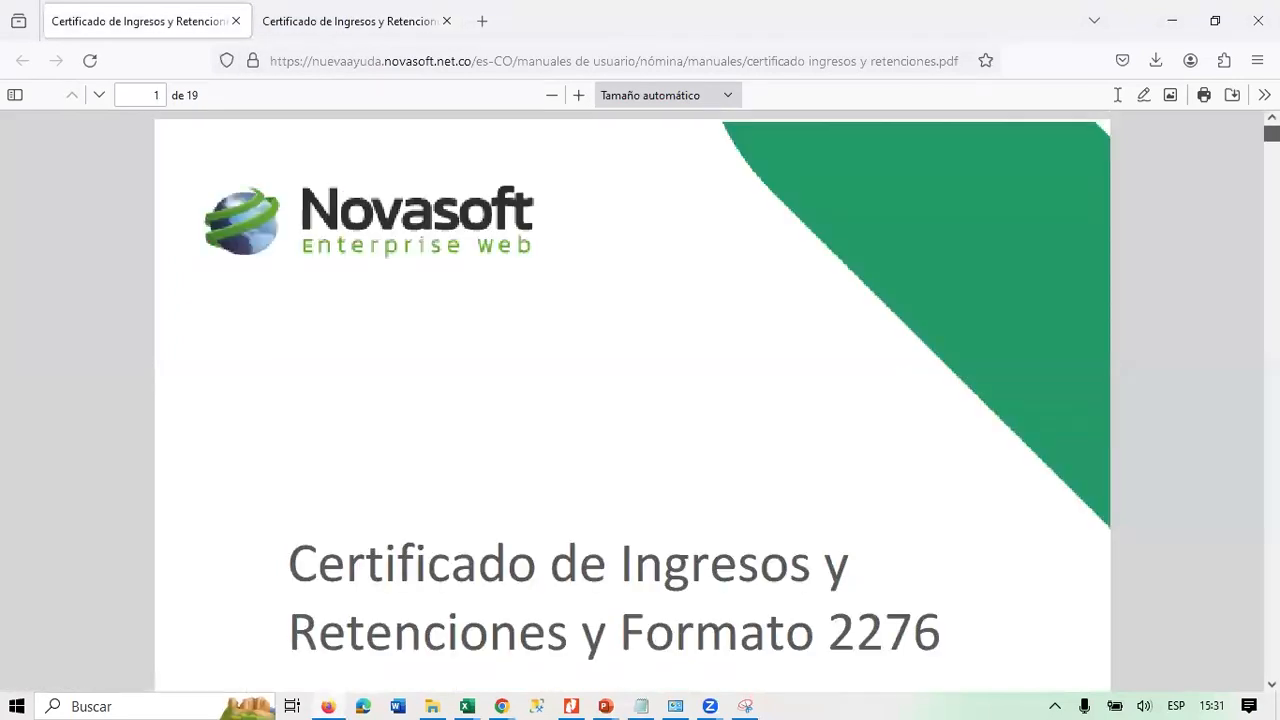
scroll(632, 400, "down", 15)
scroll(632, 400, "down", 15)
scroll(632, 400, "down", 15)
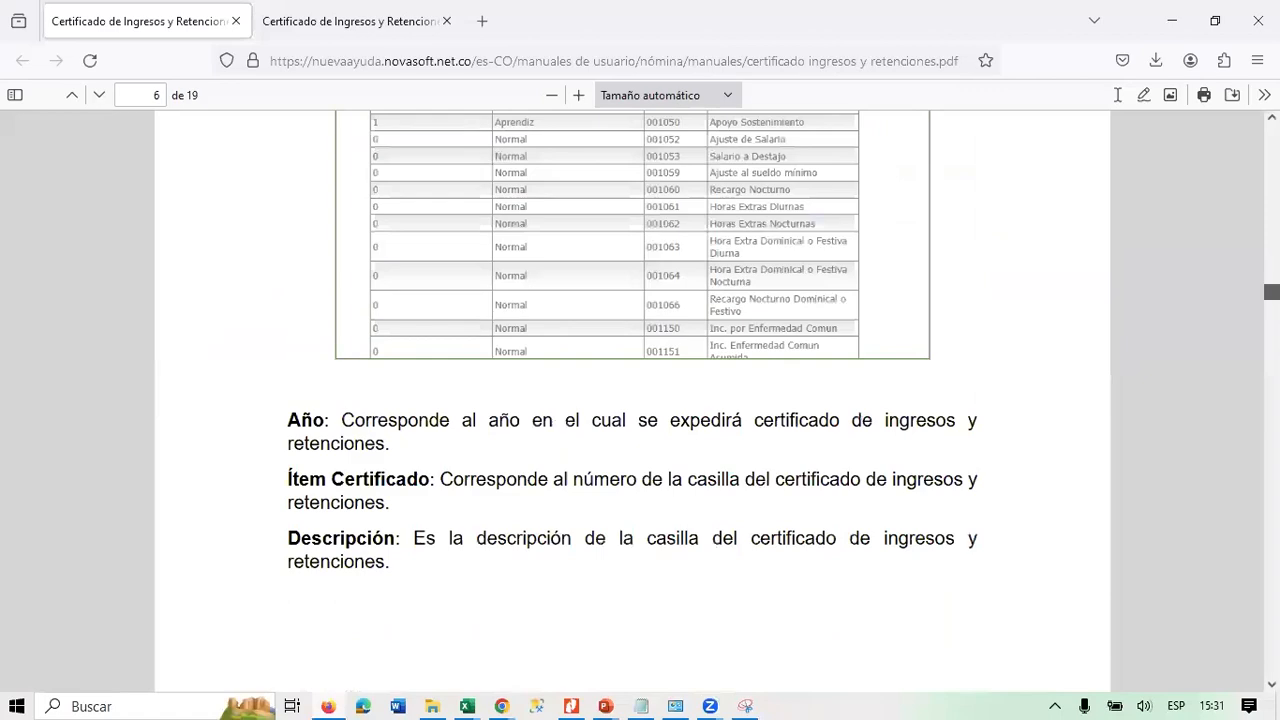
scroll(632, 400, "down", 20)
scroll(632, 400, "down", 10)
scroll(632, 400, "down", 10)
scroll(1020, 502, "down", 5)
scroll(1020, 502, "down", 15)
scroll(1010, 495, "down", 8)
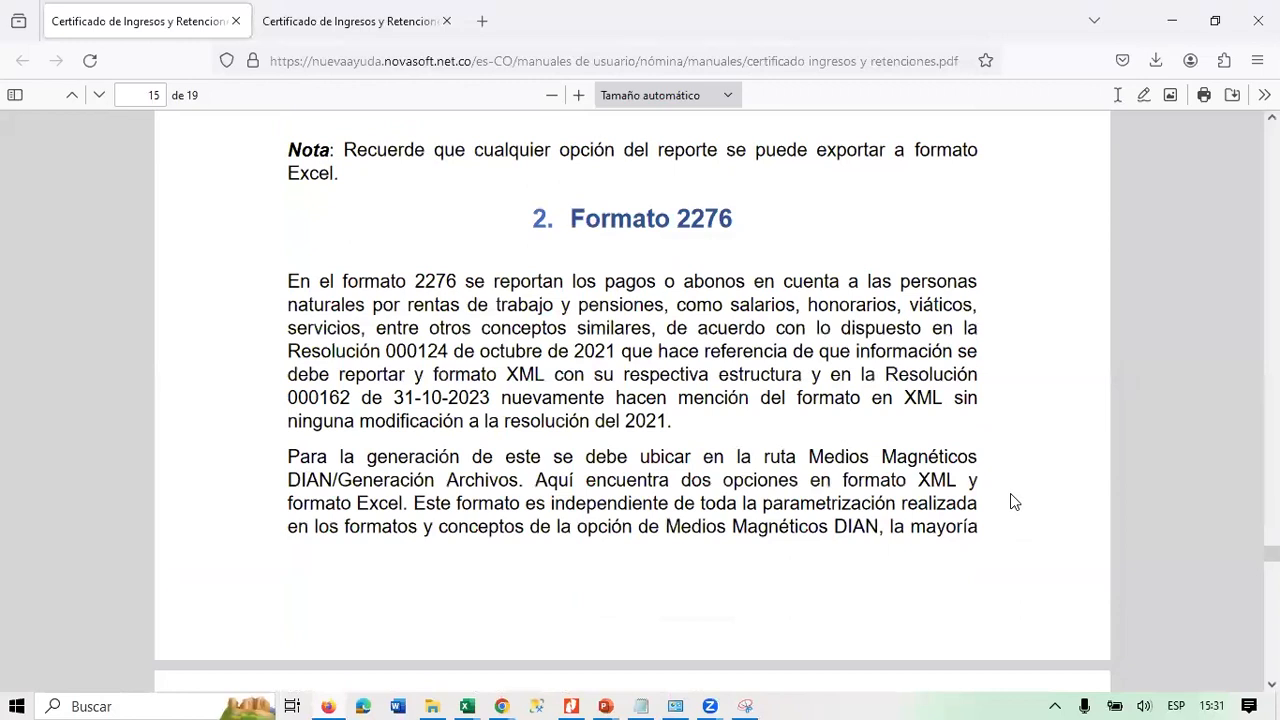
scroll(1010, 493, "down", 8)
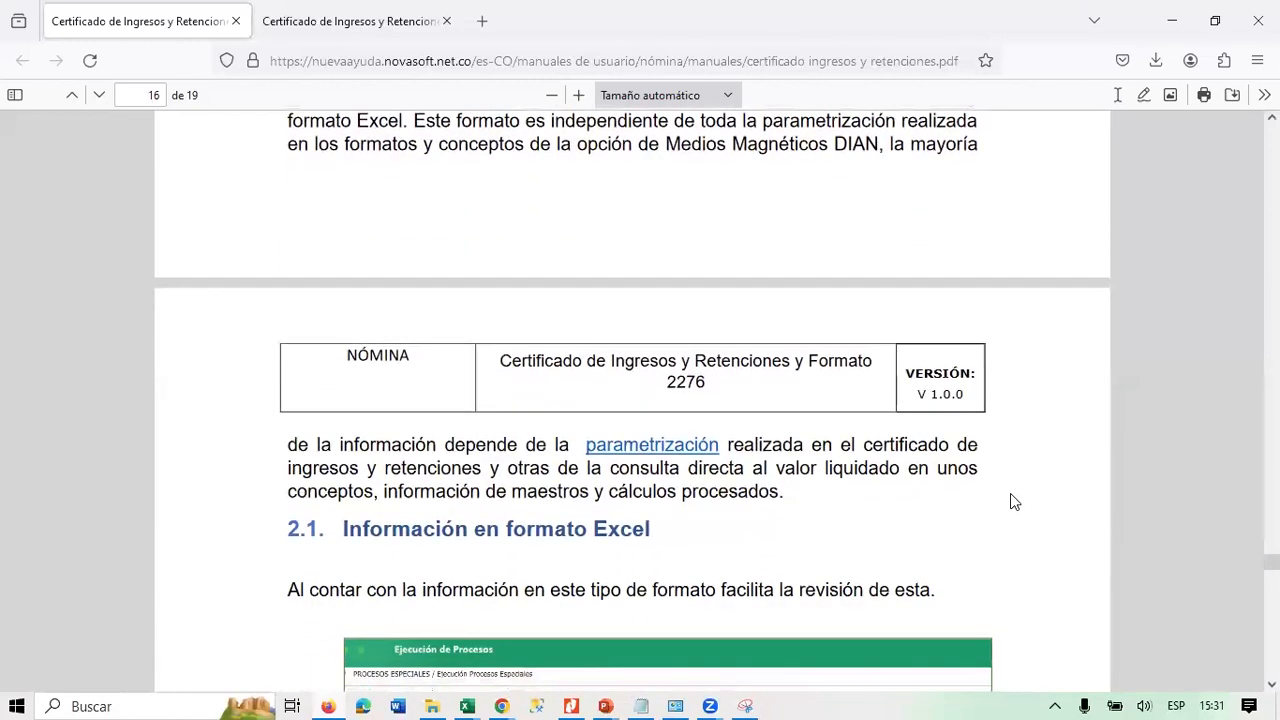
scroll(1010, 493, "down", 4)
scroll(1010, 501, "down", 2)
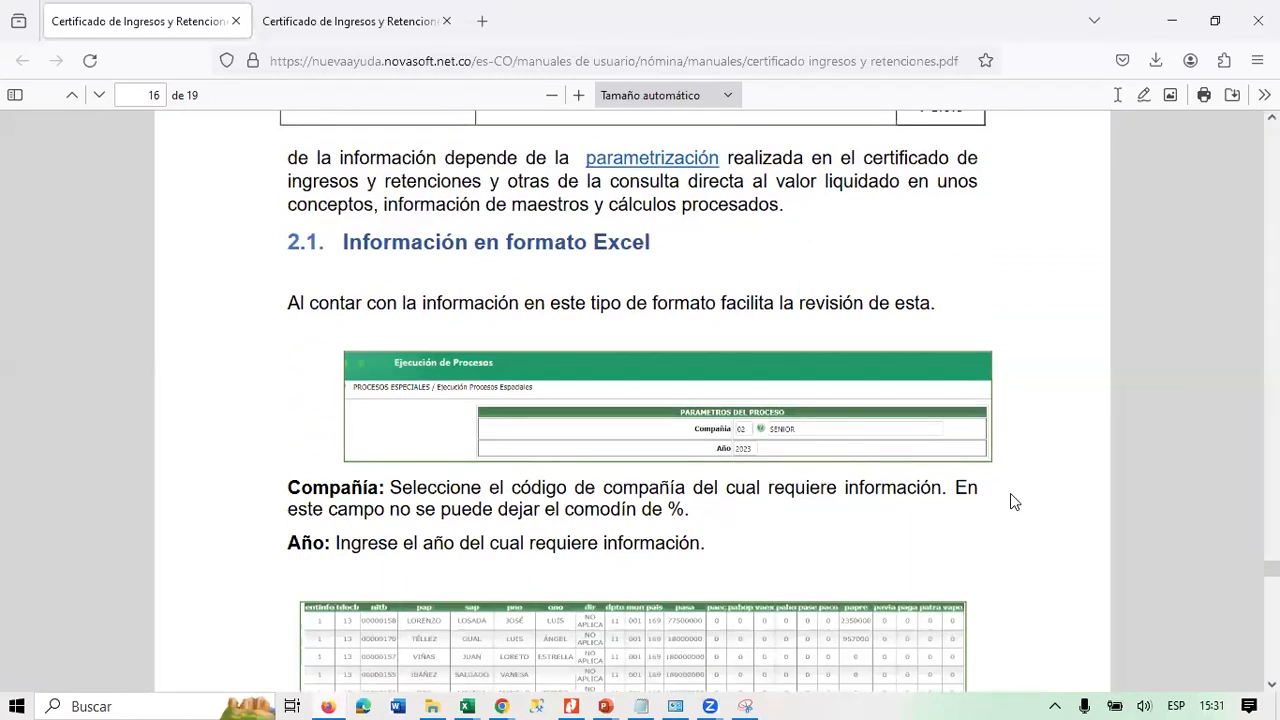
scroll(1010, 493, "up", 2)
scroll(1010, 493, "down", 2)
scroll(1010, 493, "down", 2)
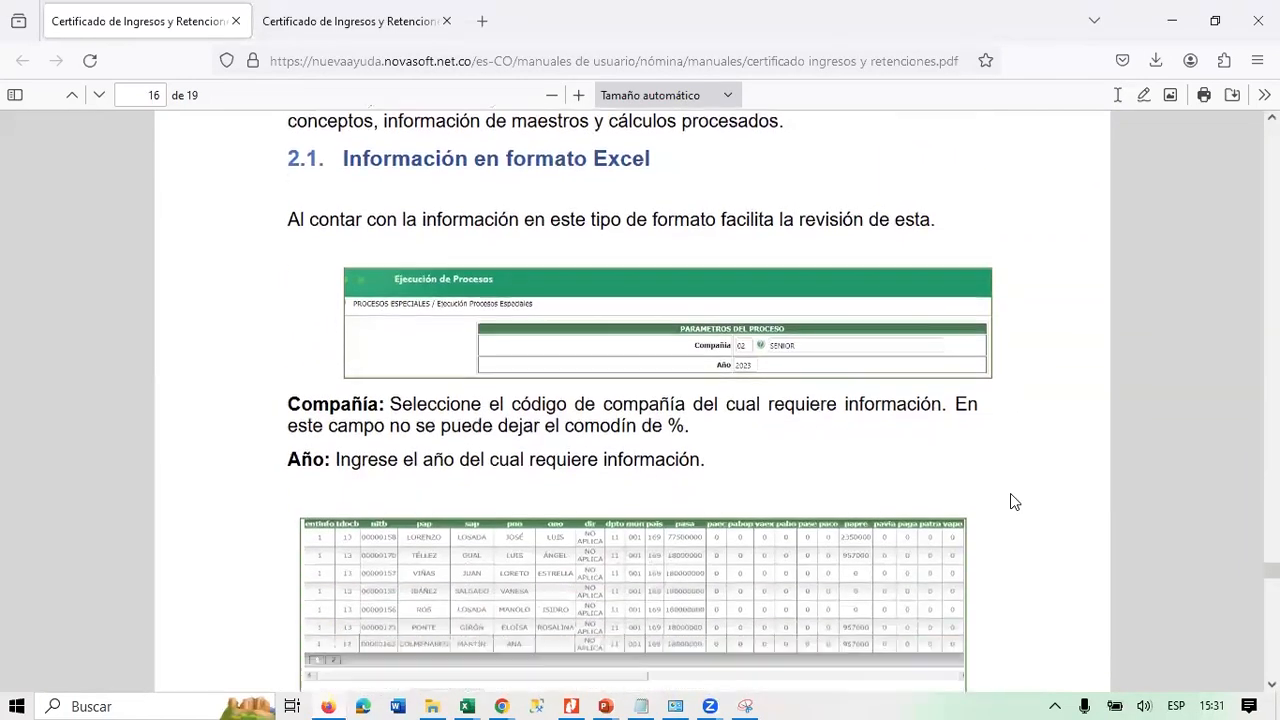
scroll(1010, 501, "down", 10)
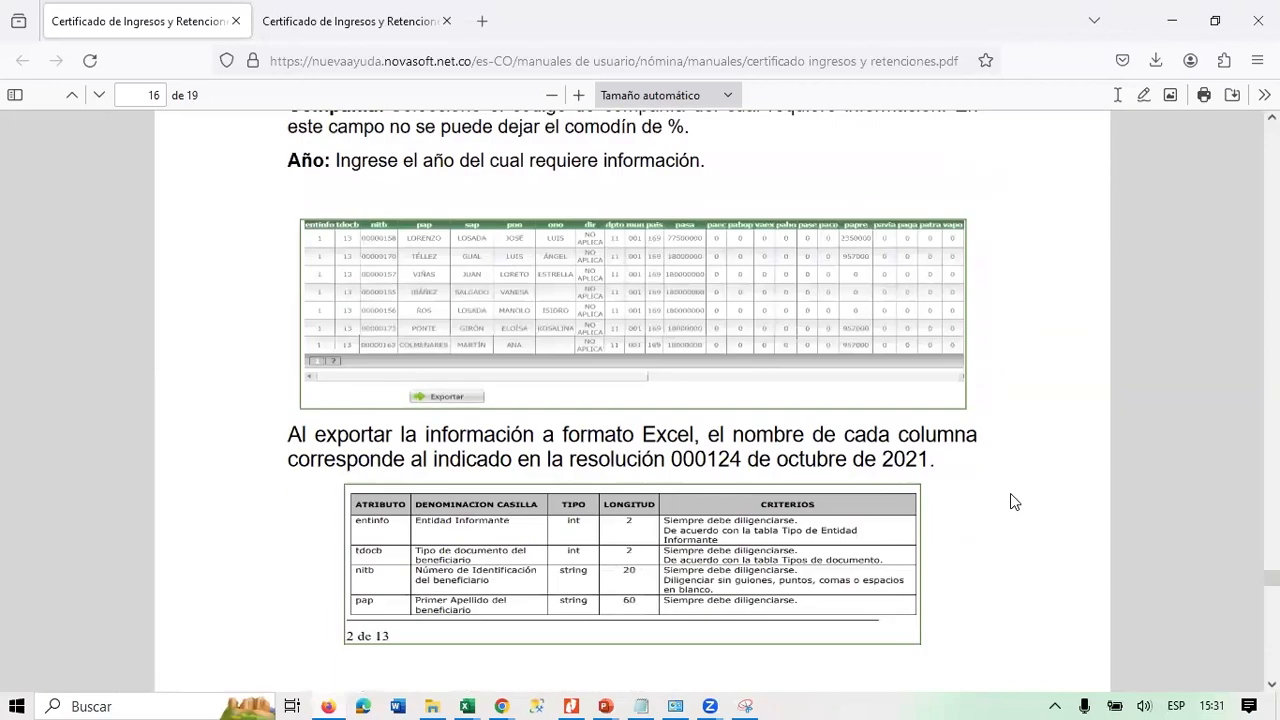
scroll(1010, 493, "down", 6)
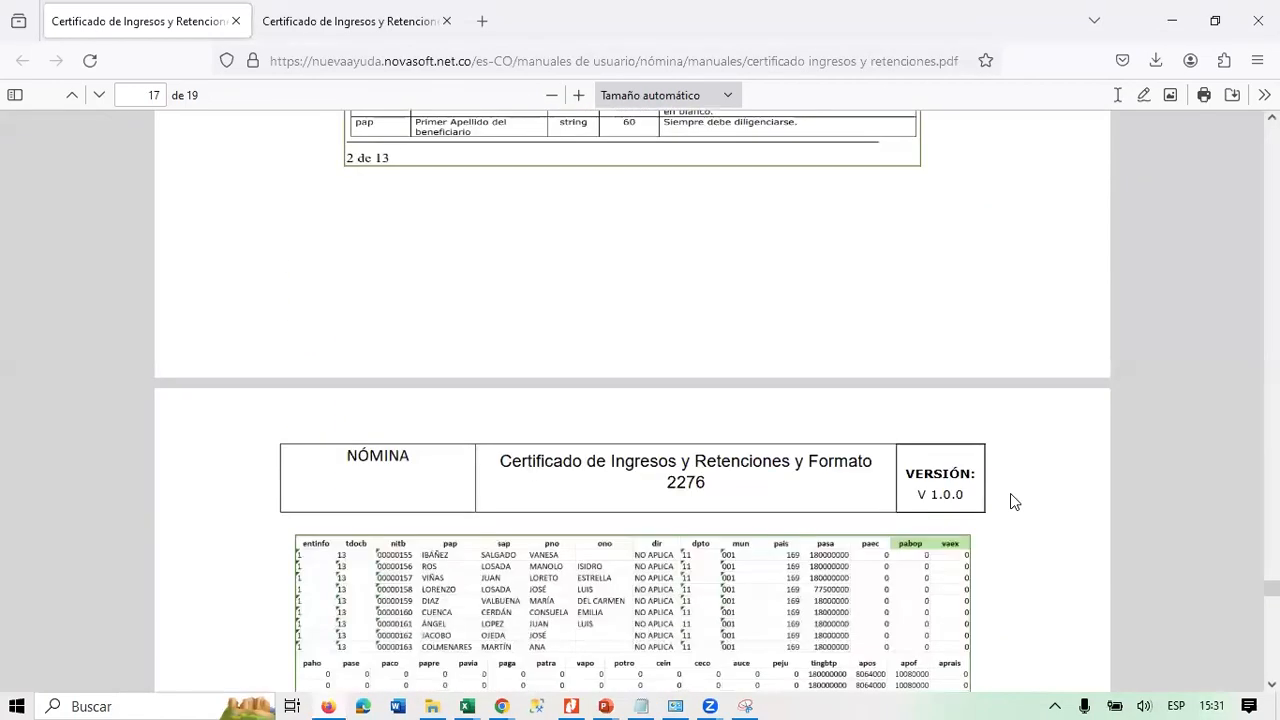
scroll(1010, 493, "down", 4)
scroll(1010, 493, "up", 15)
scroll(1010, 493, "up", 5)
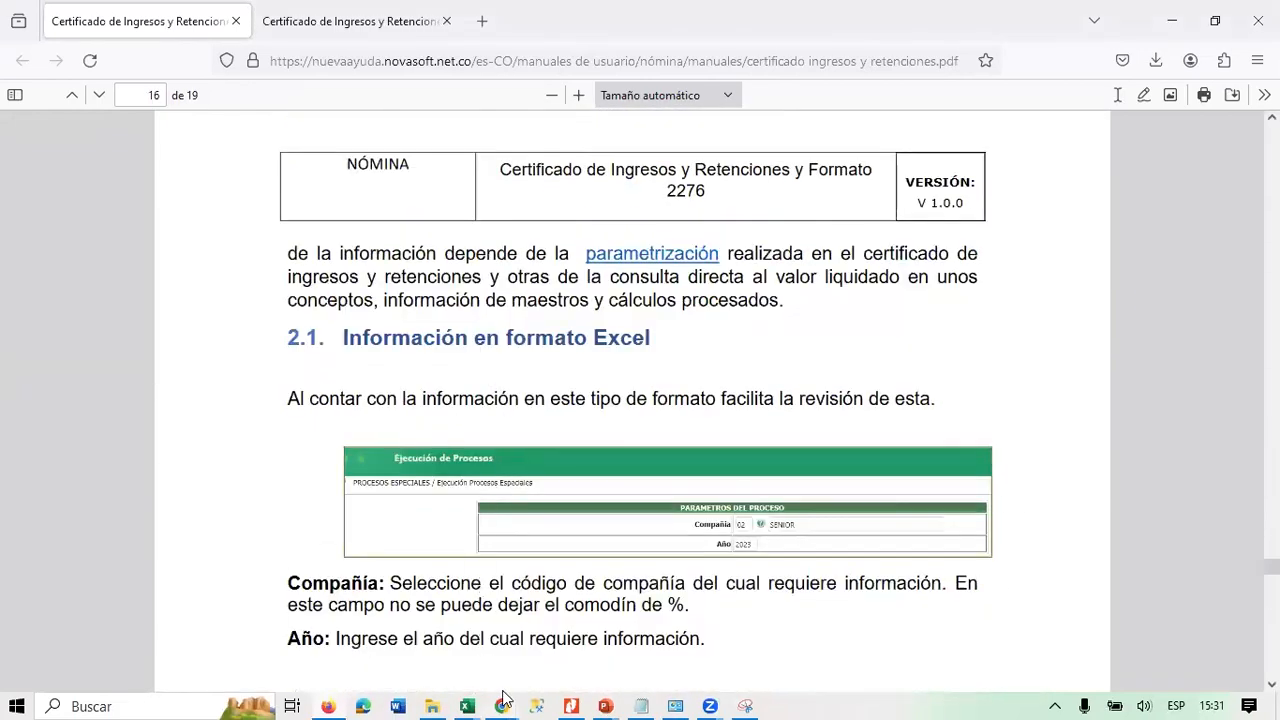
mouse_move(503, 700)
left_click(686, 567)
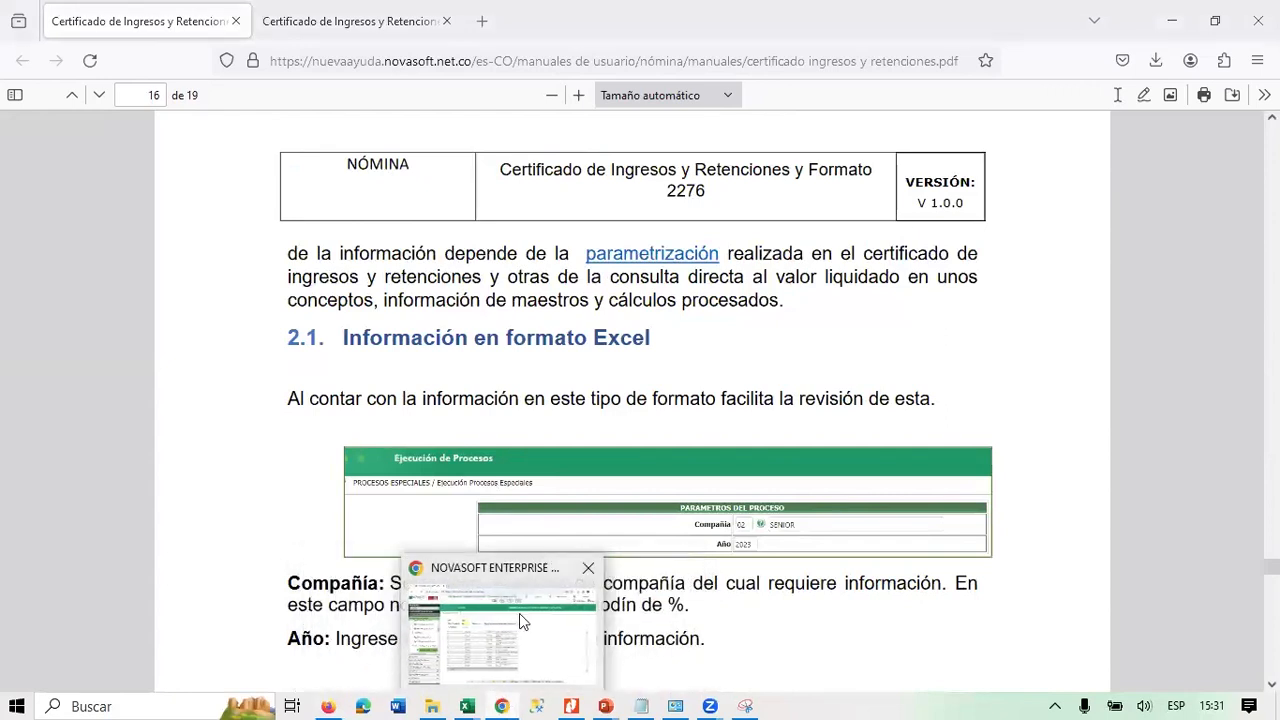
Open Informacion Formato 2276 under MEDIOS MAGNETICOS DIAN > GENERACION ARCHIVOS in Novasoft.
left_click(519, 613)
scroll(178, 345, "up", 5)
scroll(208, 315, "down", 5)
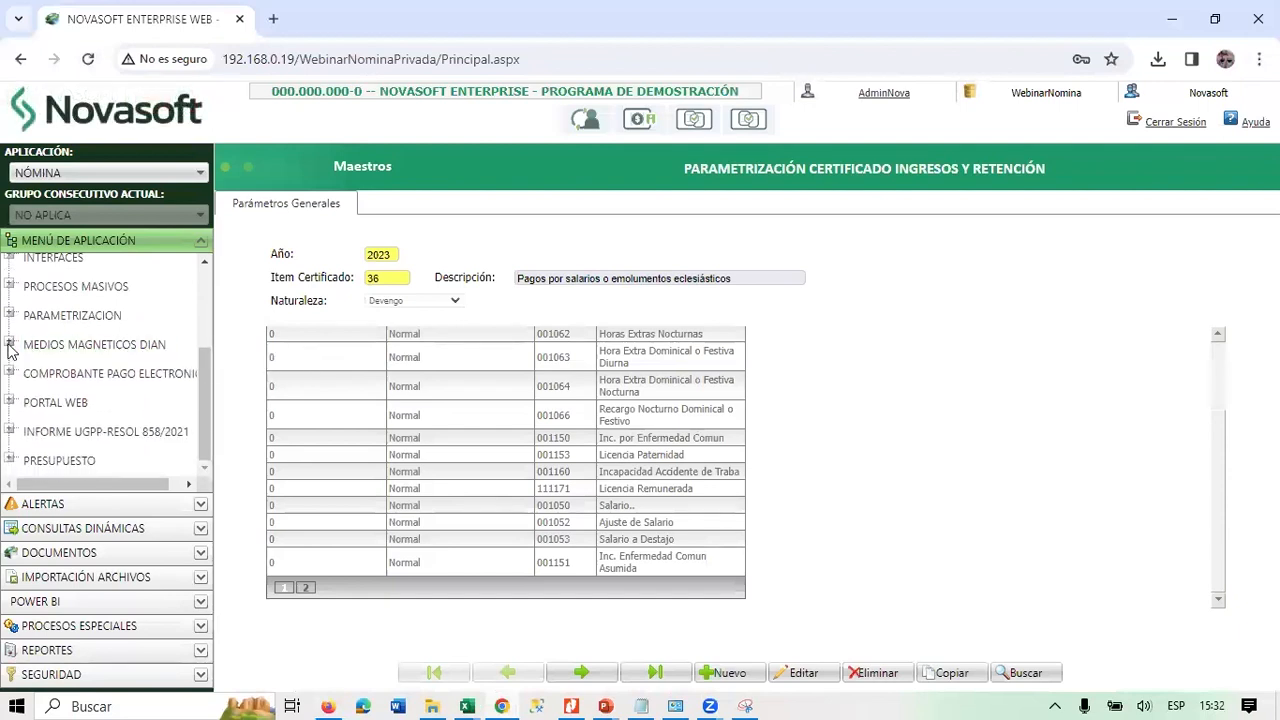
left_click(9, 345)
scroll(40, 372, "down", 1)
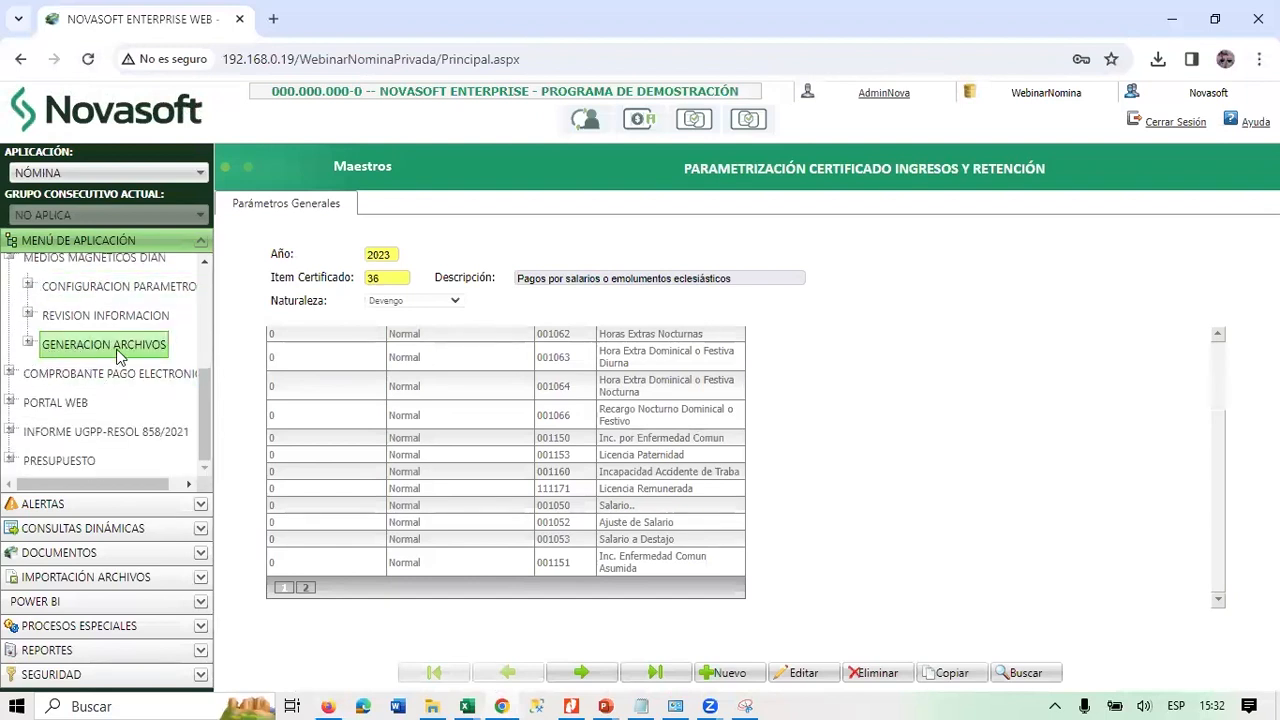
left_click(117, 352)
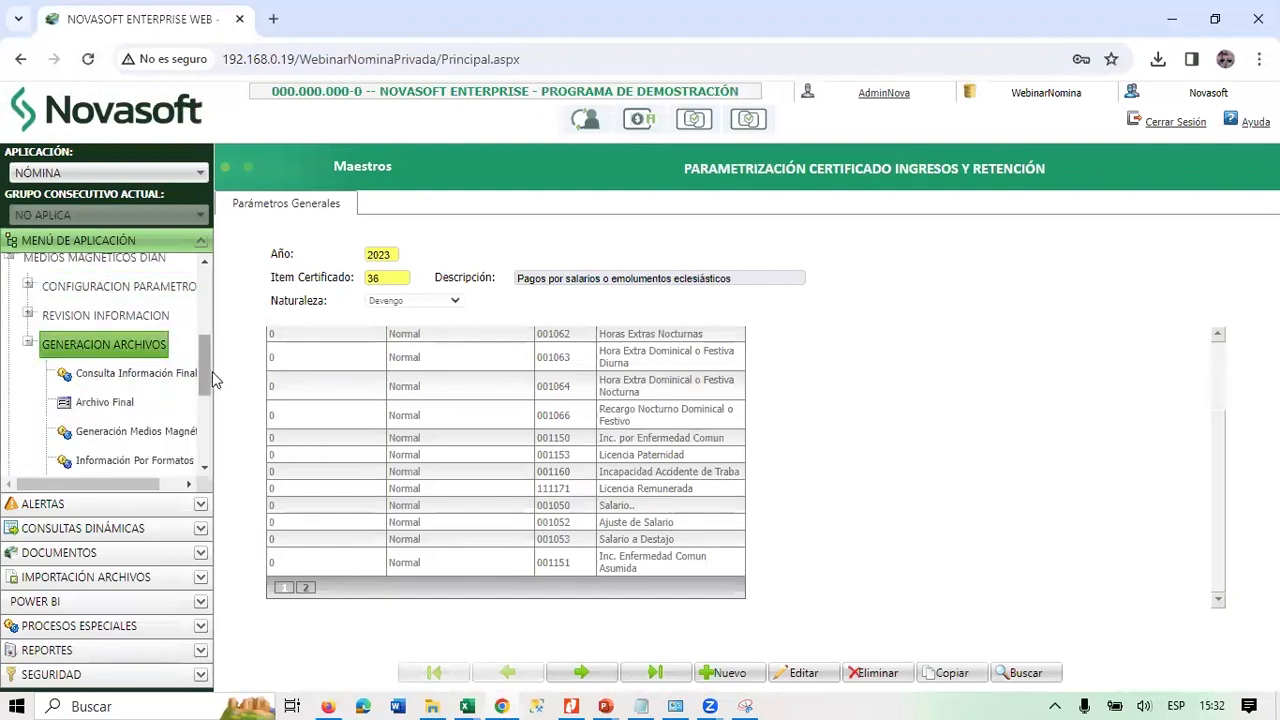
left_click_drag(206, 360, 208, 402)
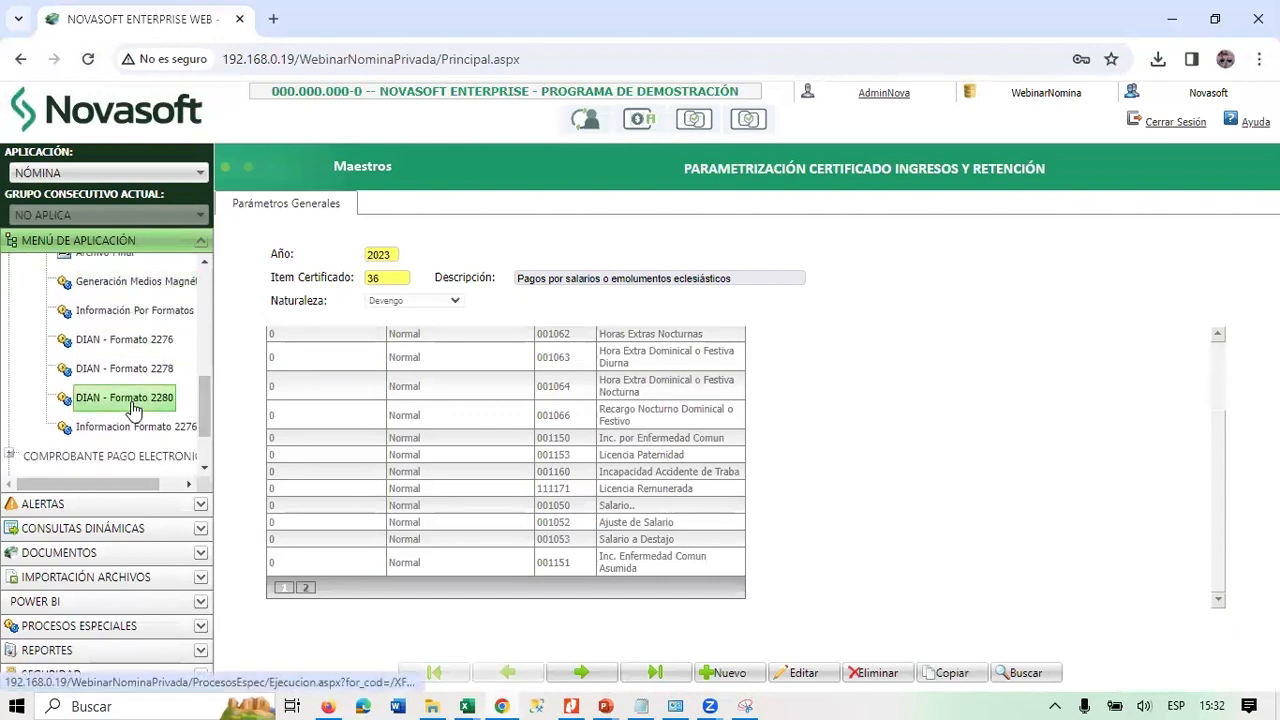
left_click_drag(94, 487, 116, 487)
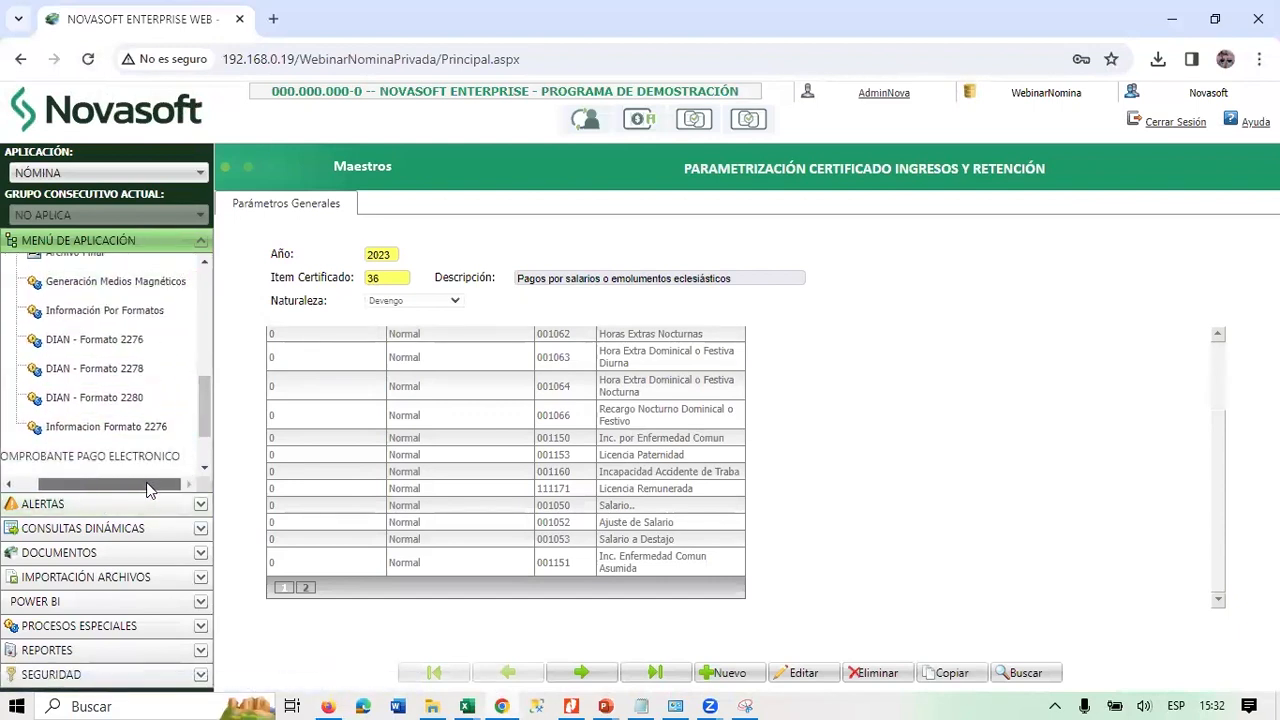
left_click(124, 430)
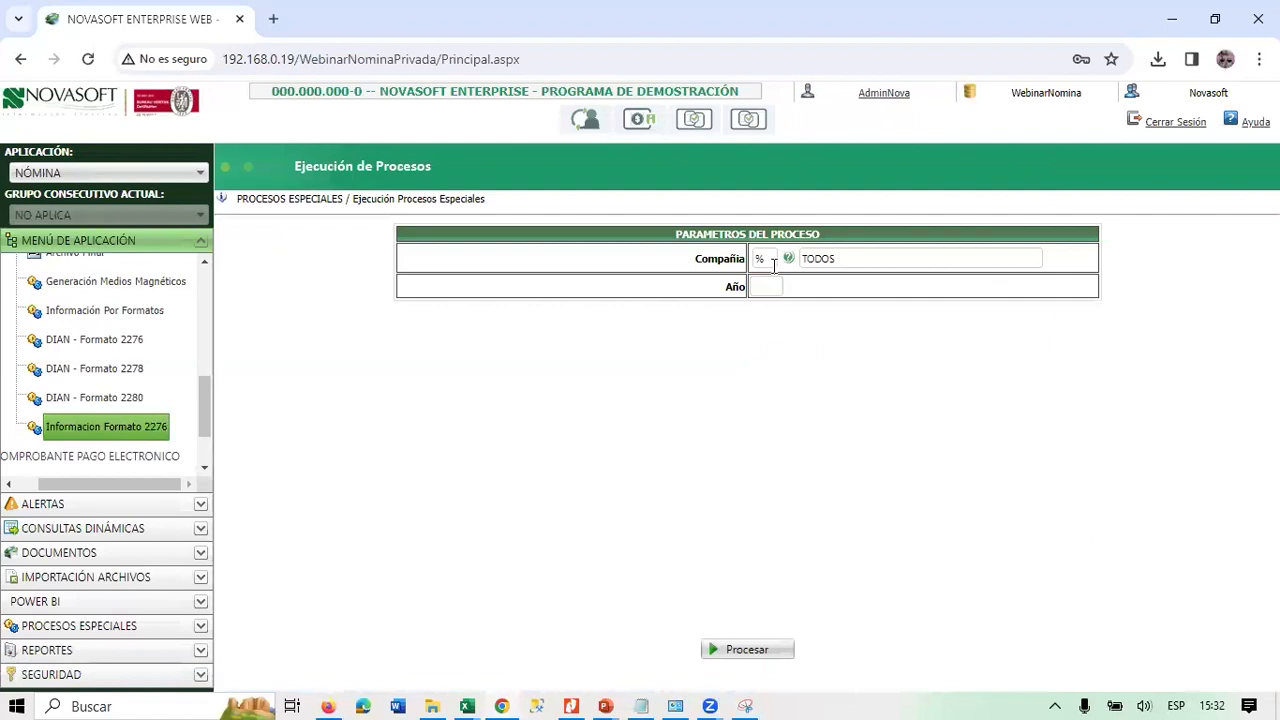
Set the process parameters to Compañía 01 and Año 2023.
left_click(773, 258)
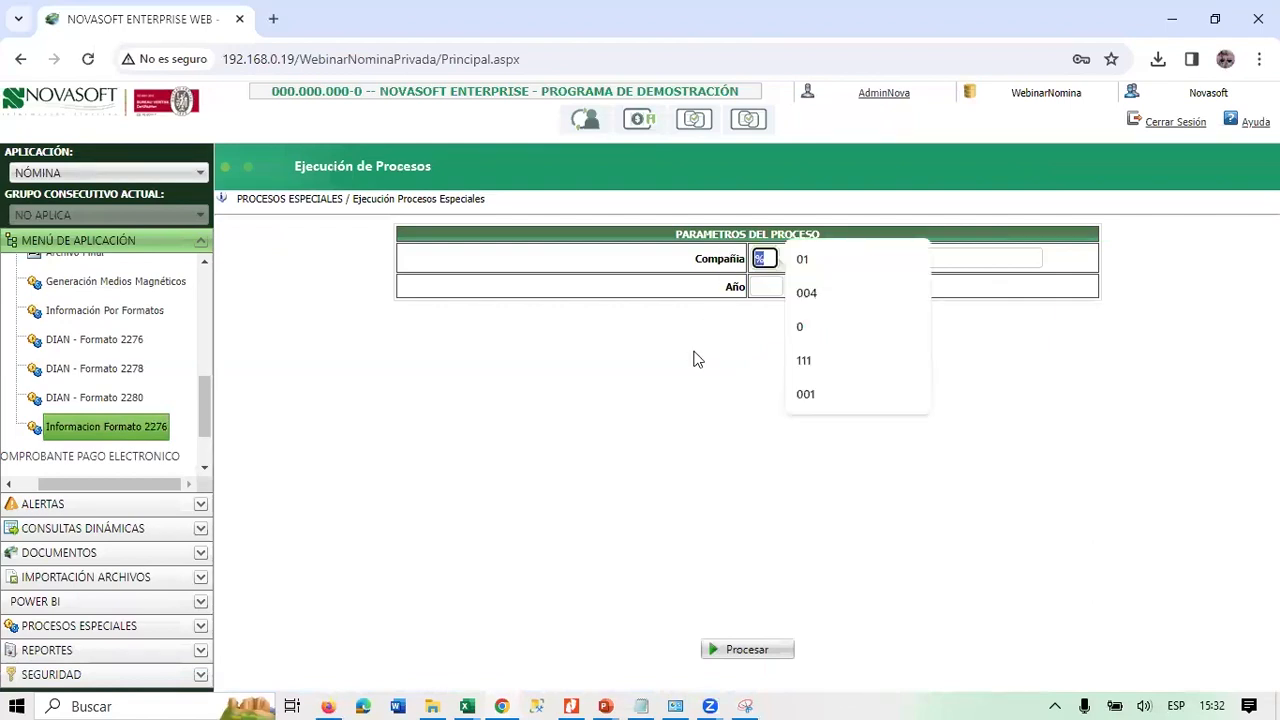
left_click(652, 393)
left_click(760, 289)
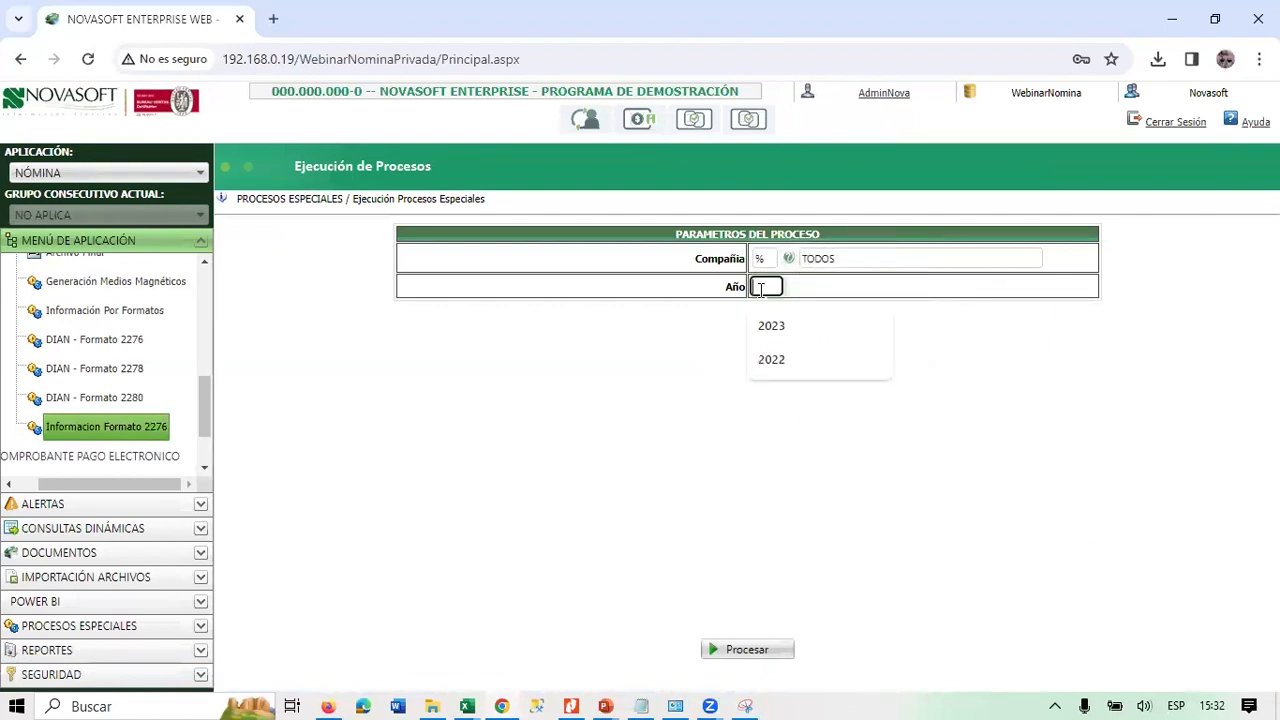
left_click(765, 258)
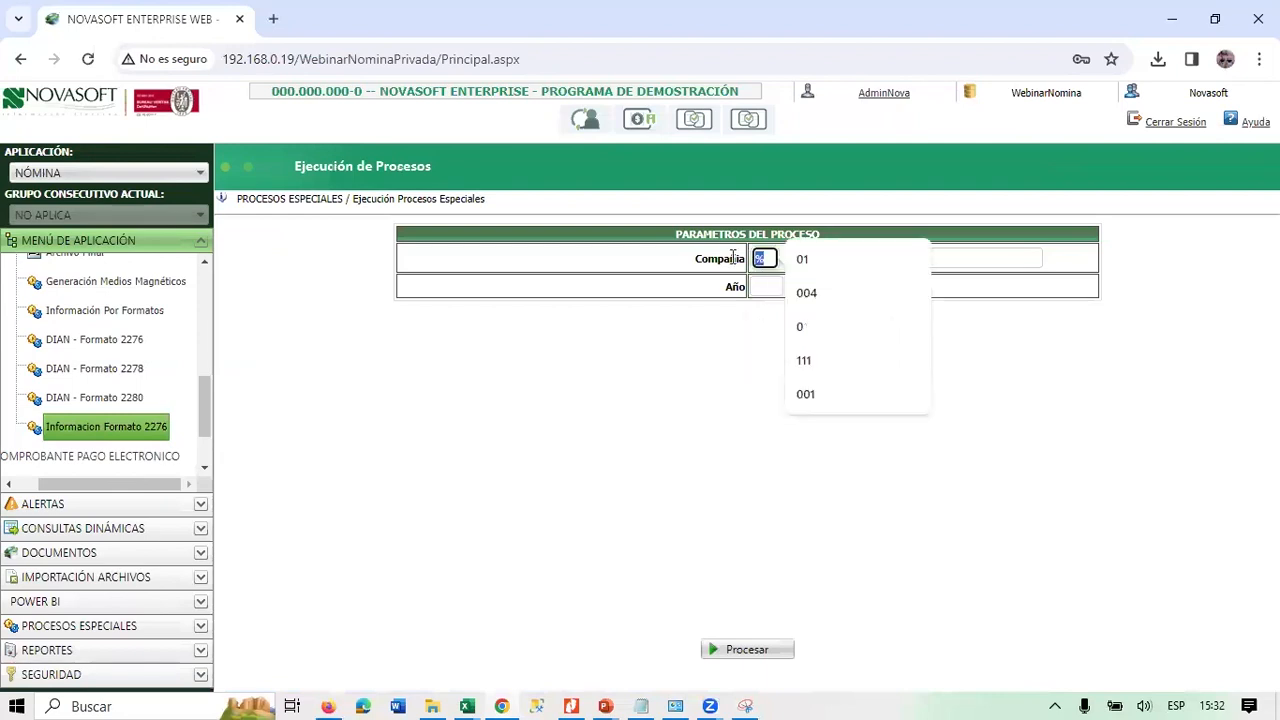
left_click(802, 259)
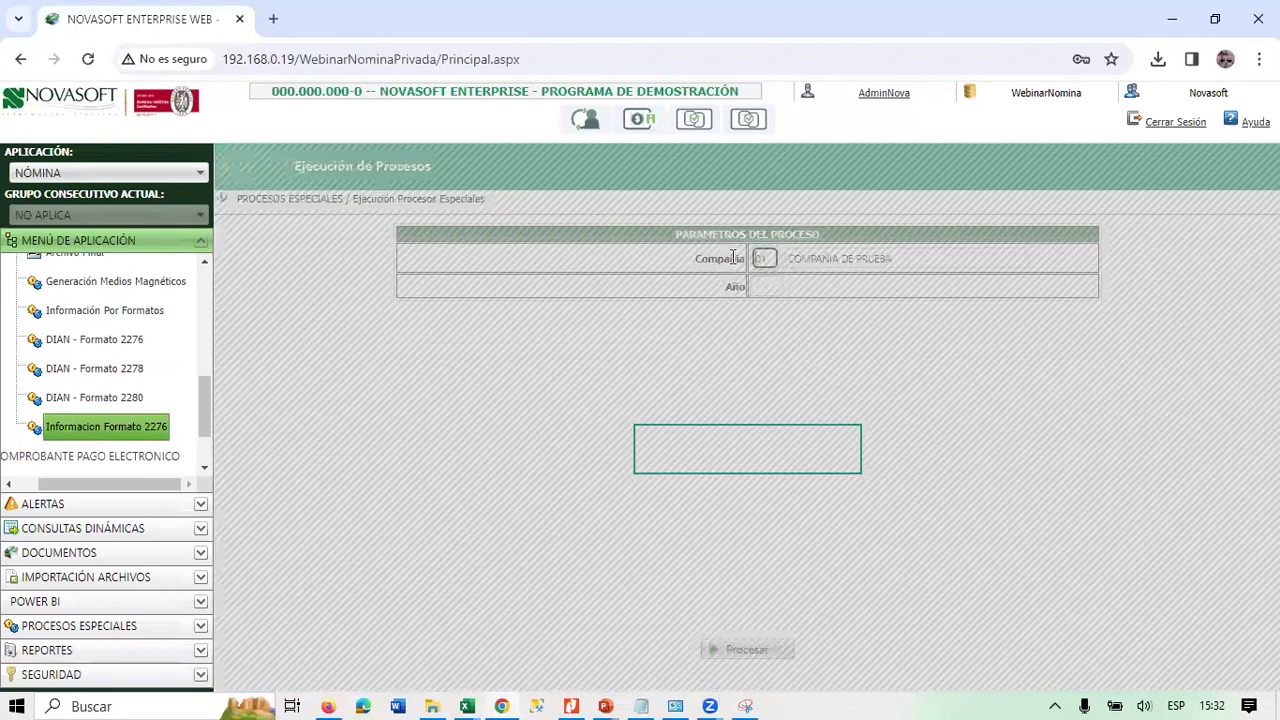
left_click(761, 285)
type("2023")
Run the Formato 2276 process, confirm with Aceptar, and move the results window aside.
left_click(737, 650)
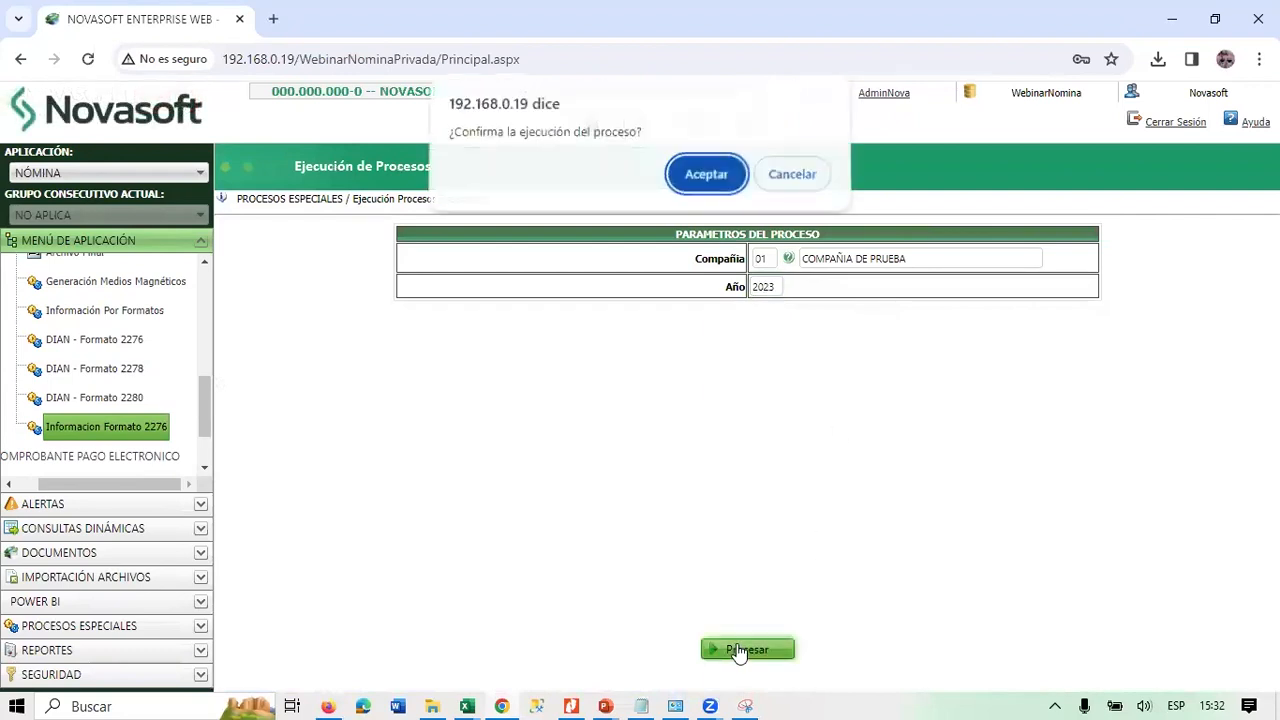
left_click(707, 177)
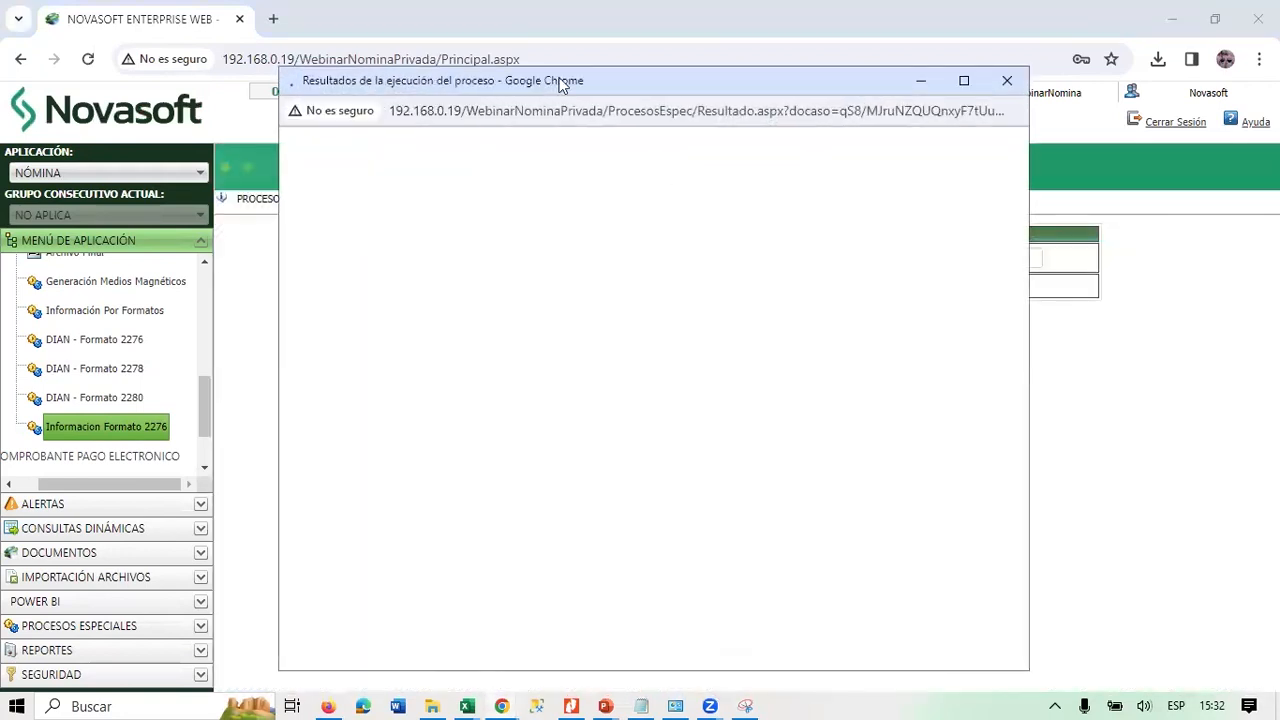
left_click_drag(559, 80, 423, 58)
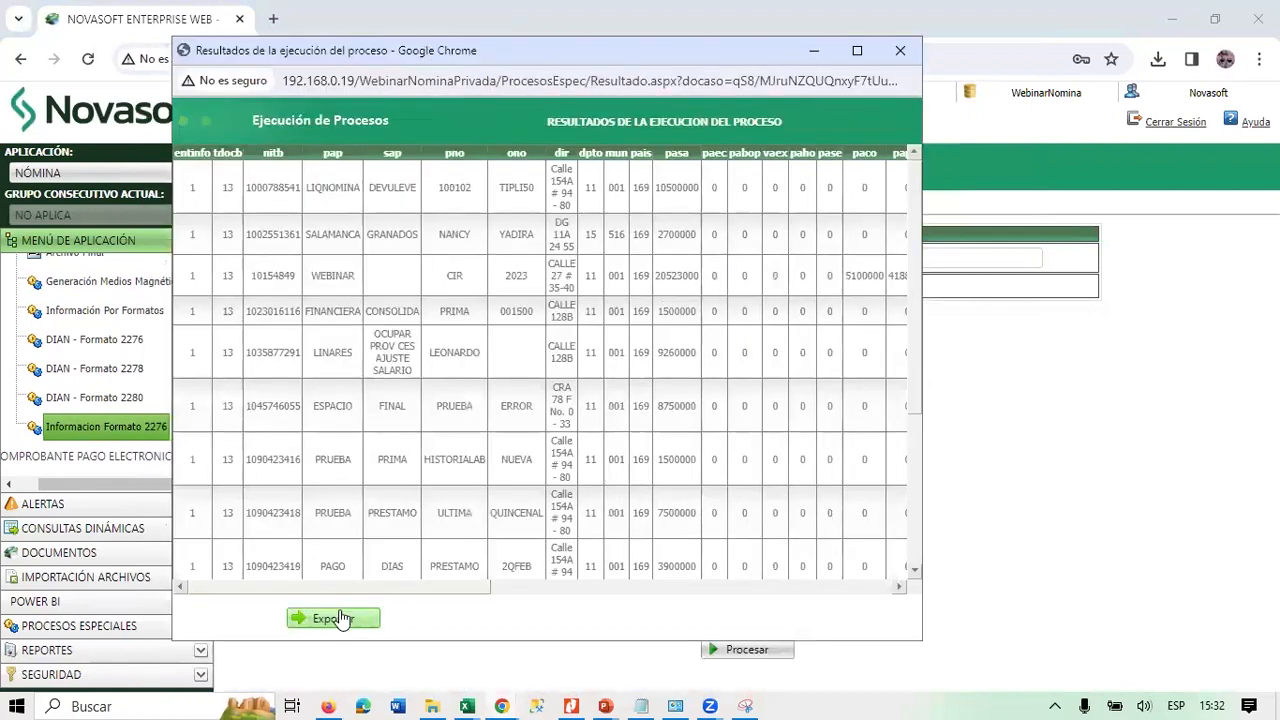
left_click(432, 702)
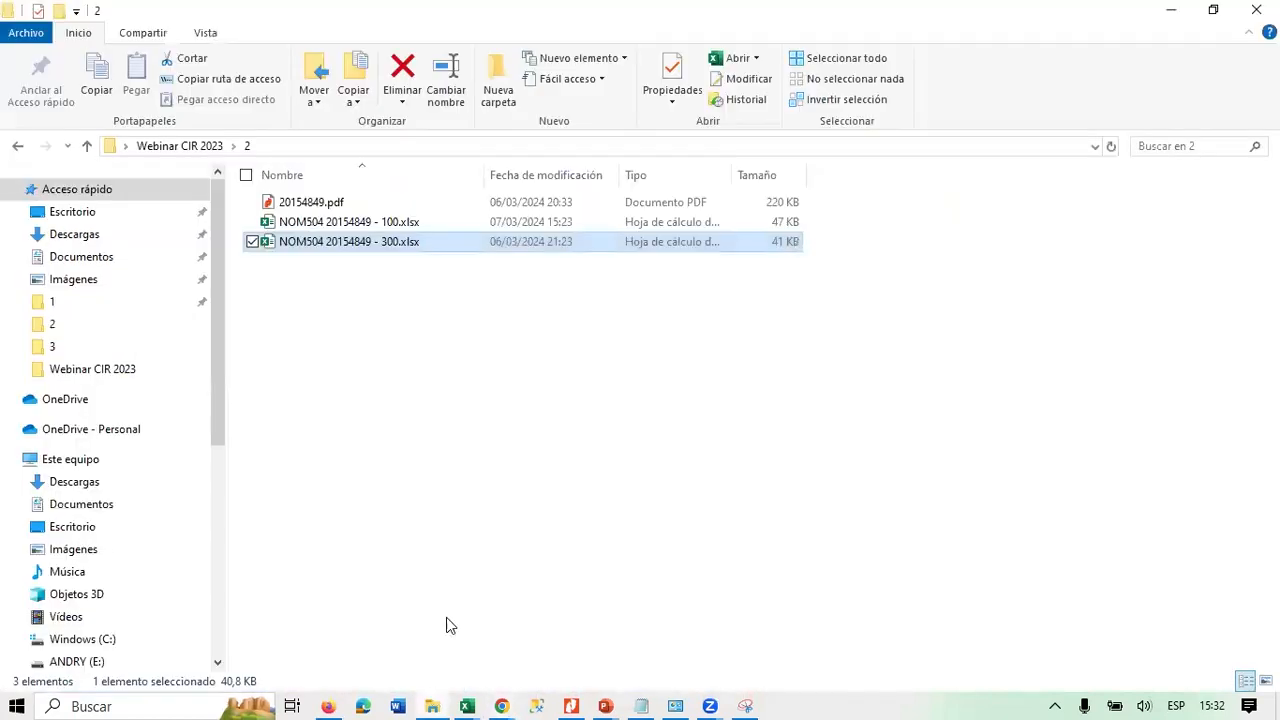
Open Webinar CIR 2023 folder 4 and select Resultado2276 Cia 01.xlsx, keeping its original name.
left_click(208, 148)
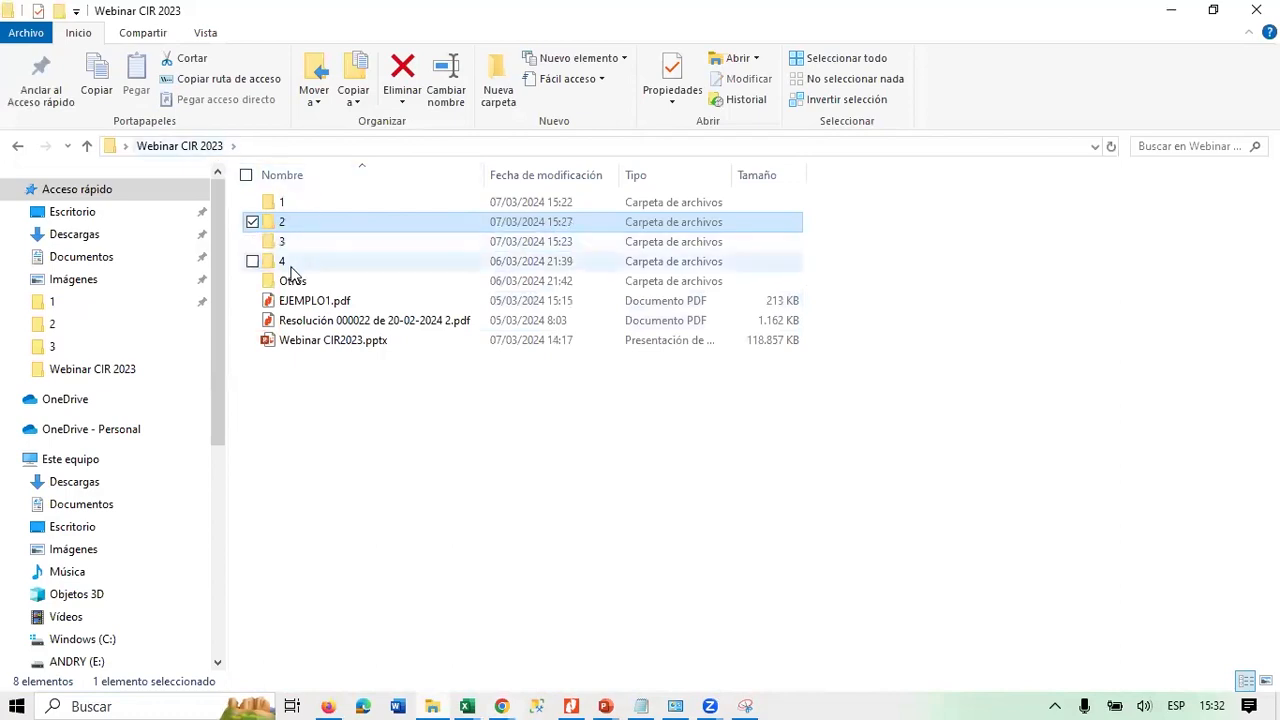
double_click(287, 266)
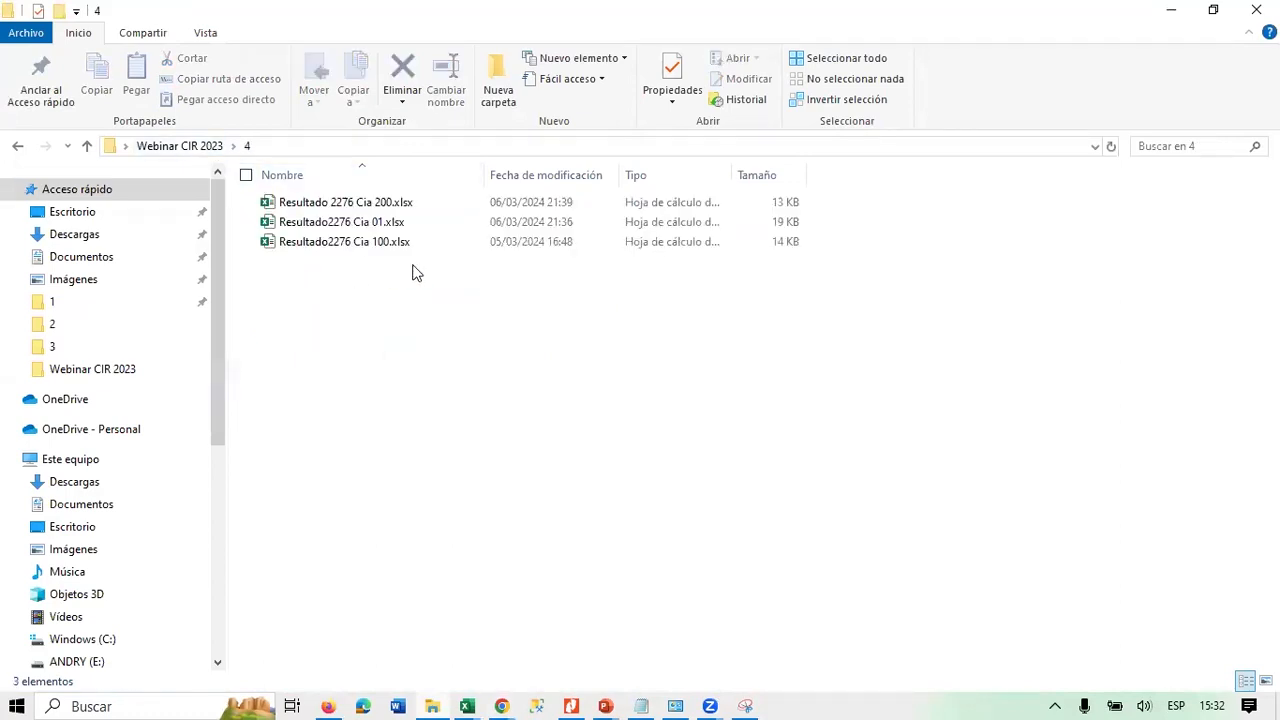
left_click(378, 228)
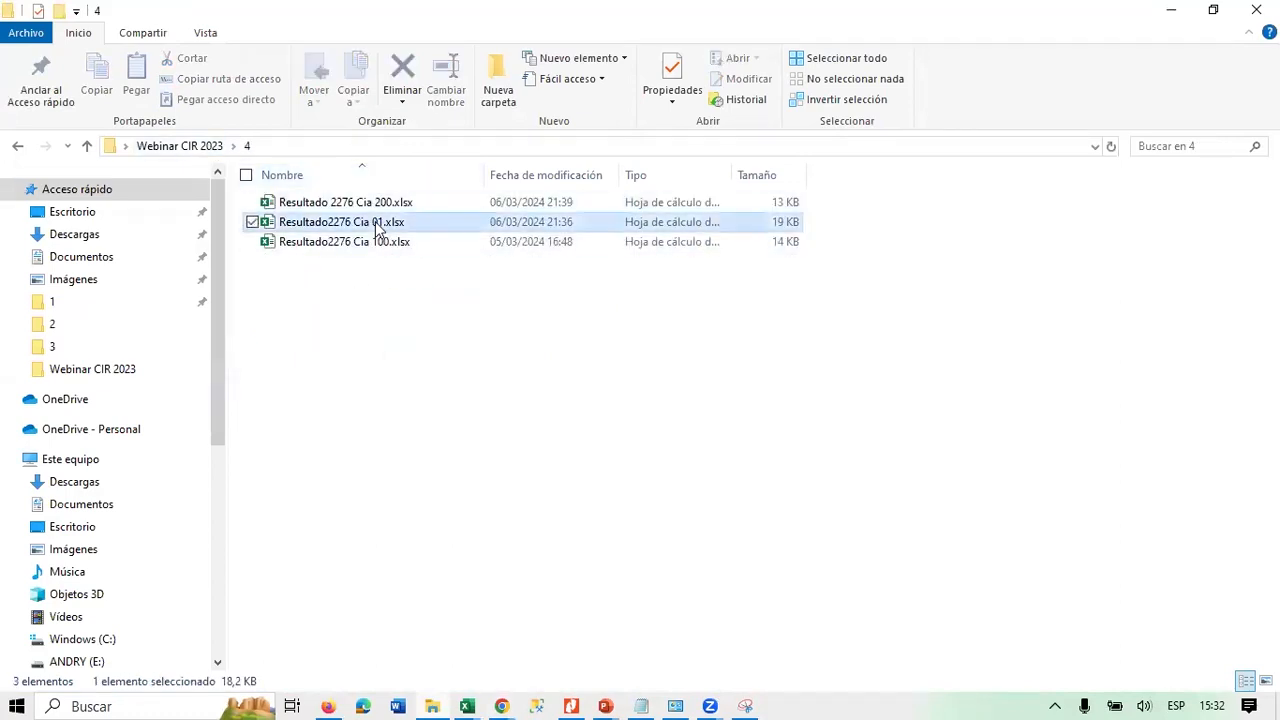
left_click(378, 224)
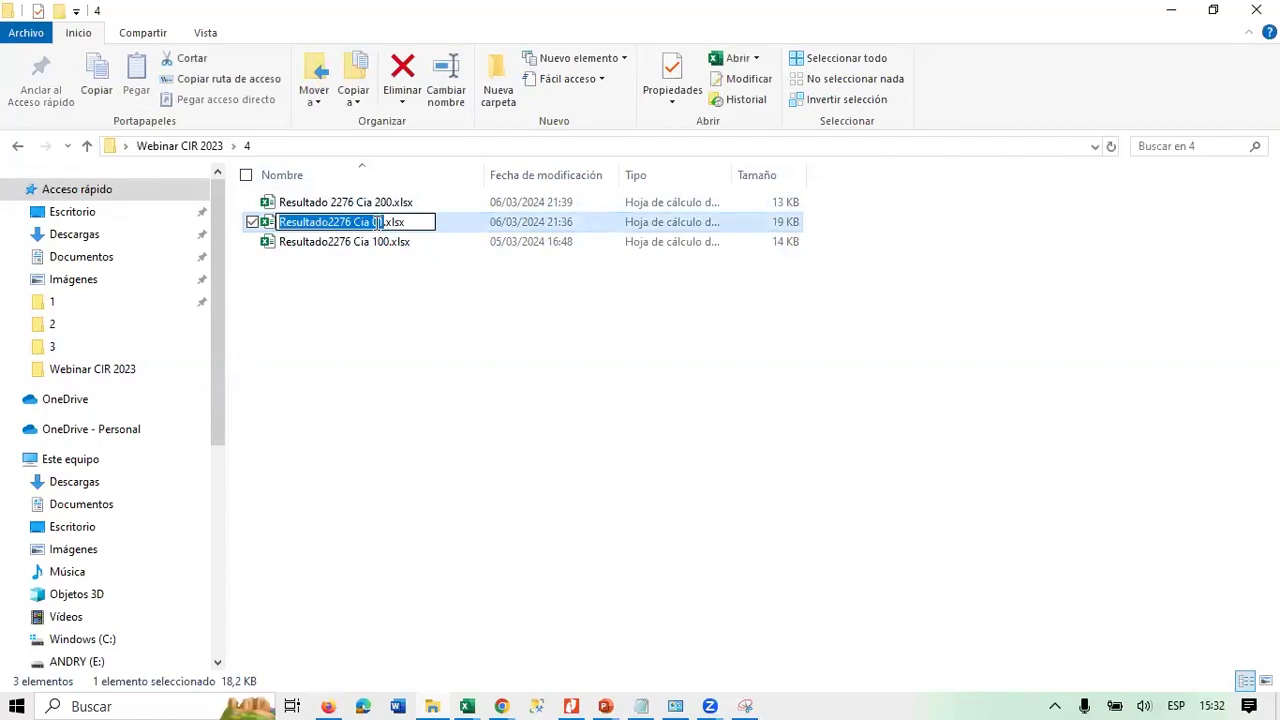
key("Return")
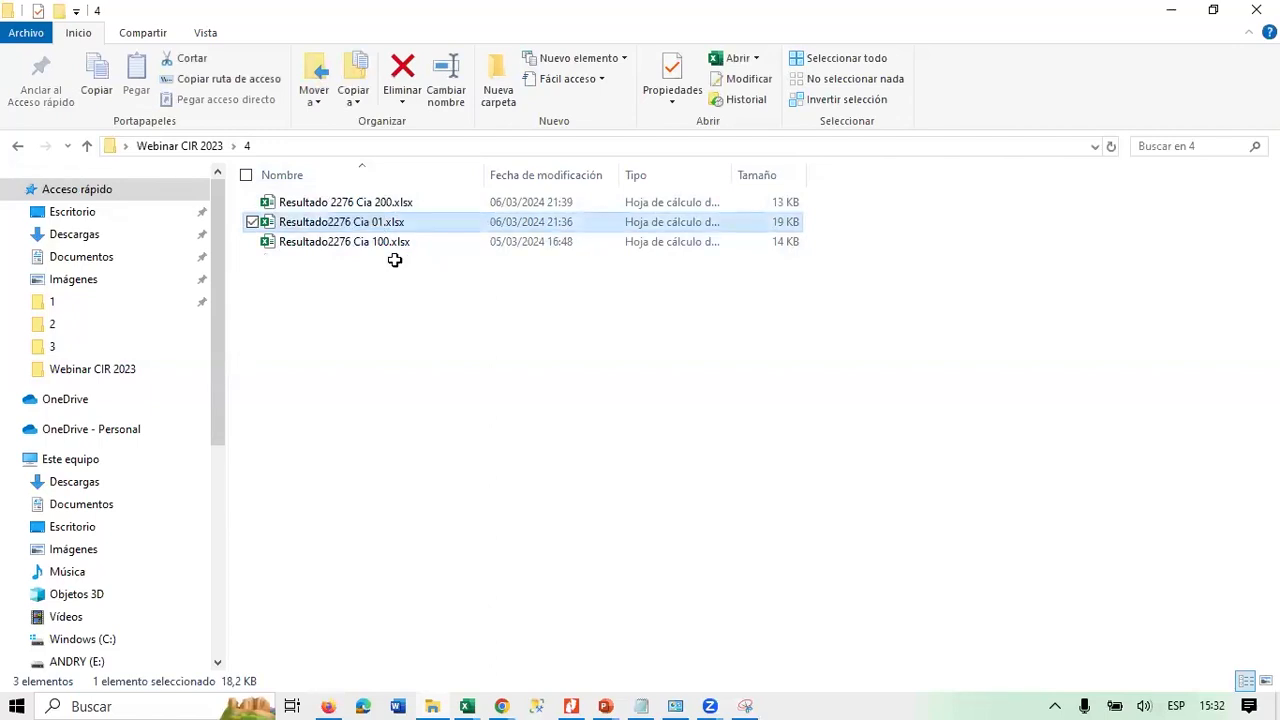
key("alt+Tab")
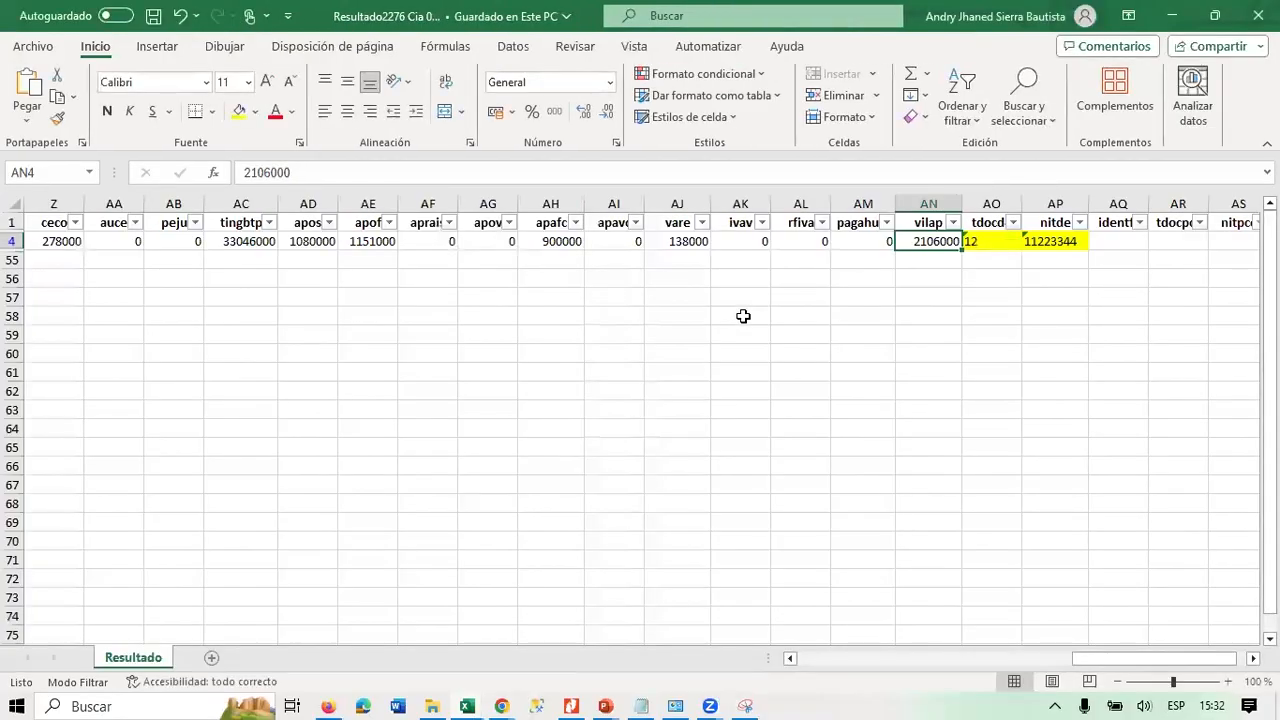
Step through row 4 from the identification in C4 to the pasa value 20464000 in L4.
key("Home")
left_click(168, 240)
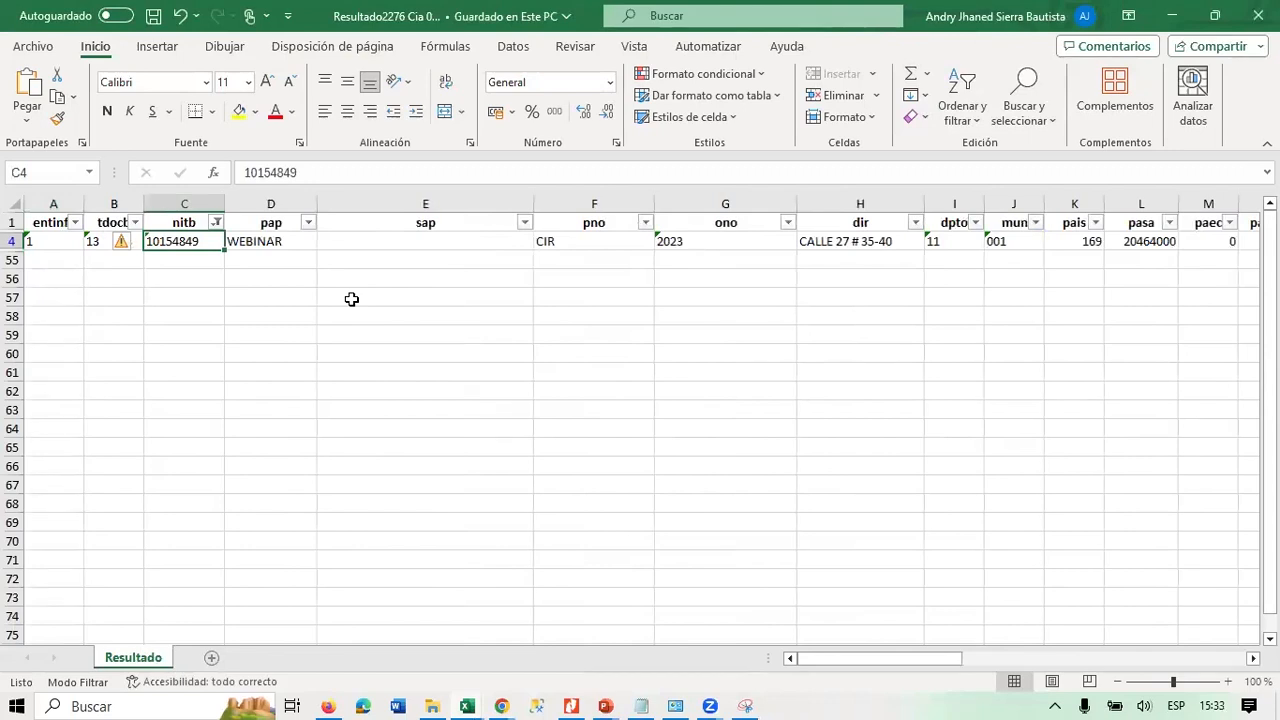
key("Right")
key("Right")
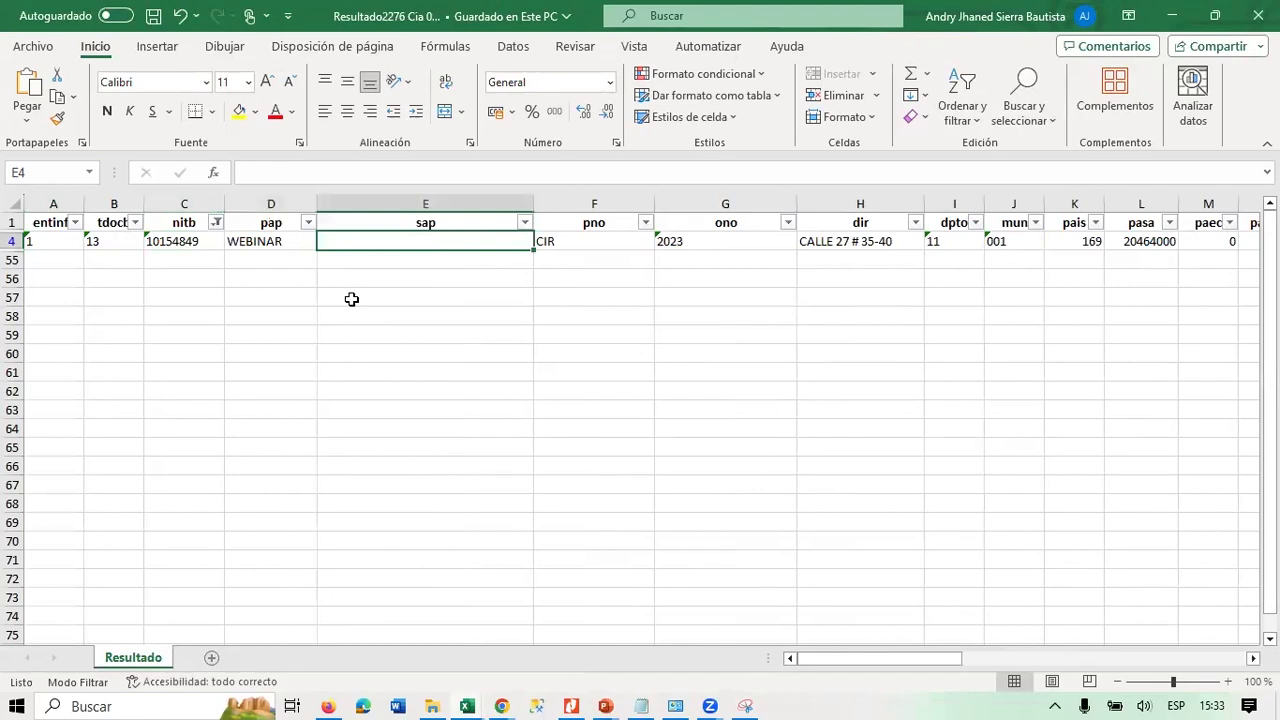
key("Right")
key("Right")
key("Right")
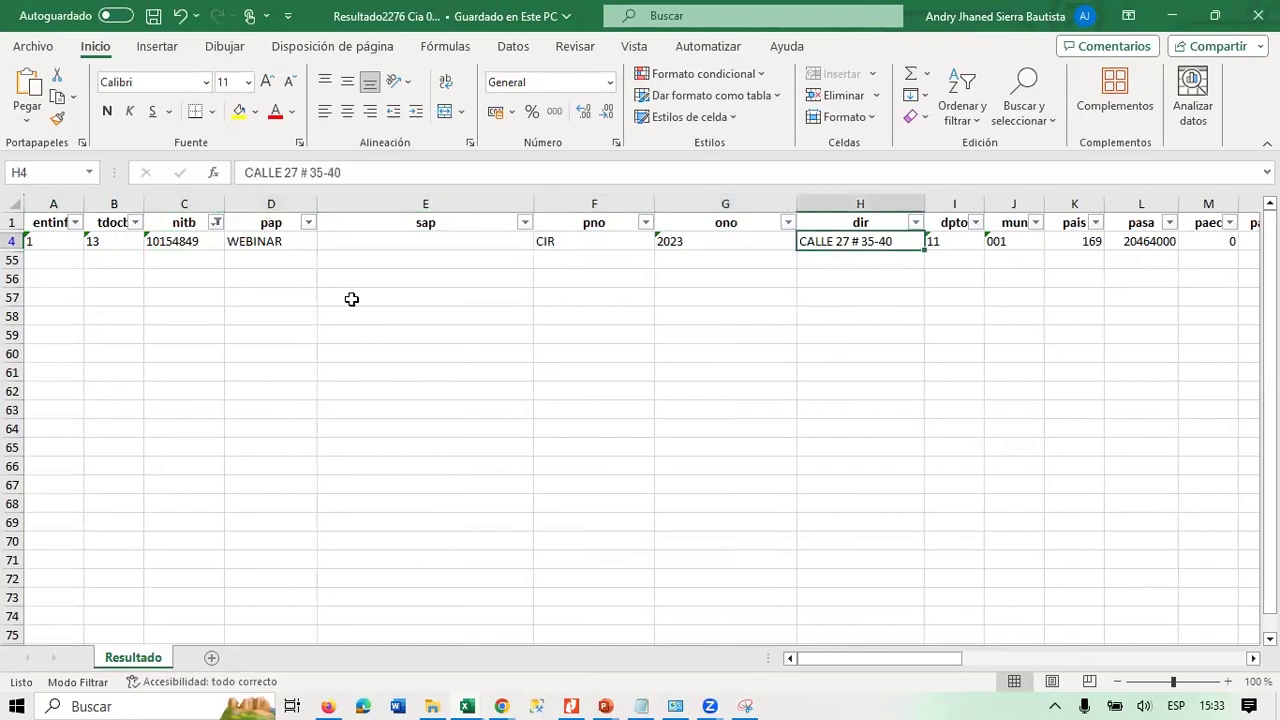
key("Right")
key("Right")
key("Right")
key("Right")
key("Right")
key("Right")
key("Right")
key("Right")
key("Right")
key("Right")
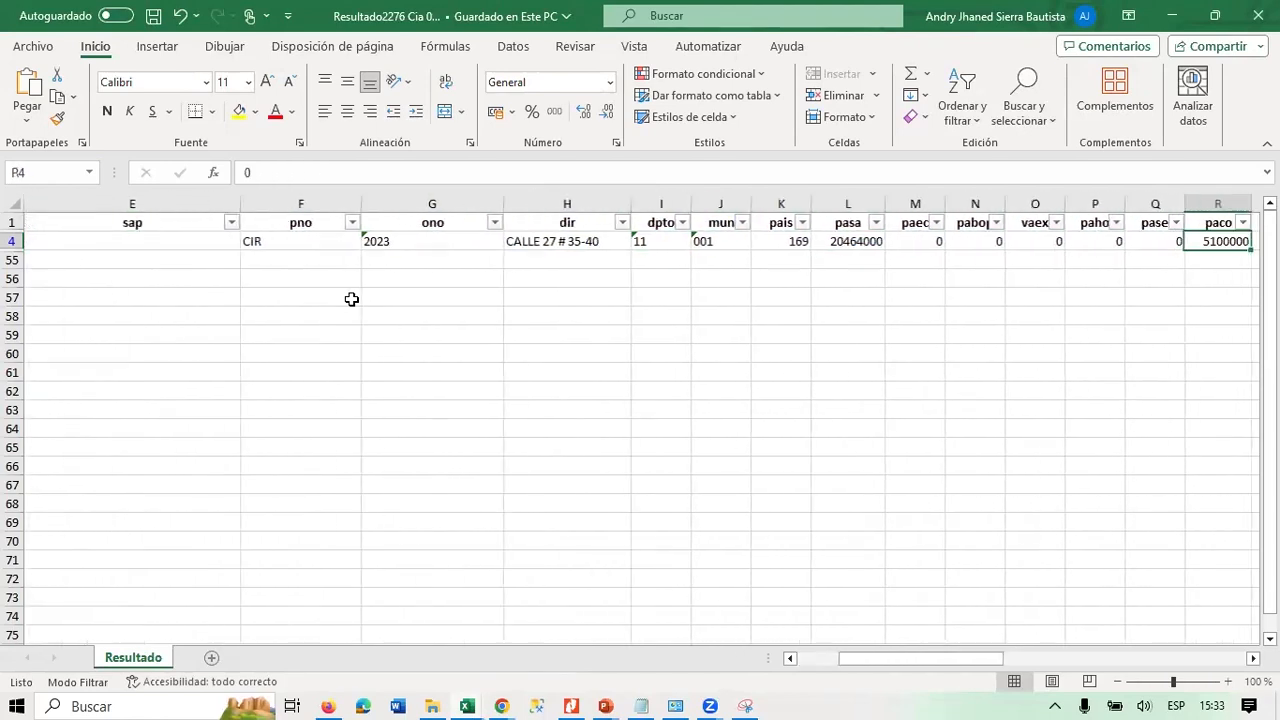
key("Right")
key("Right")
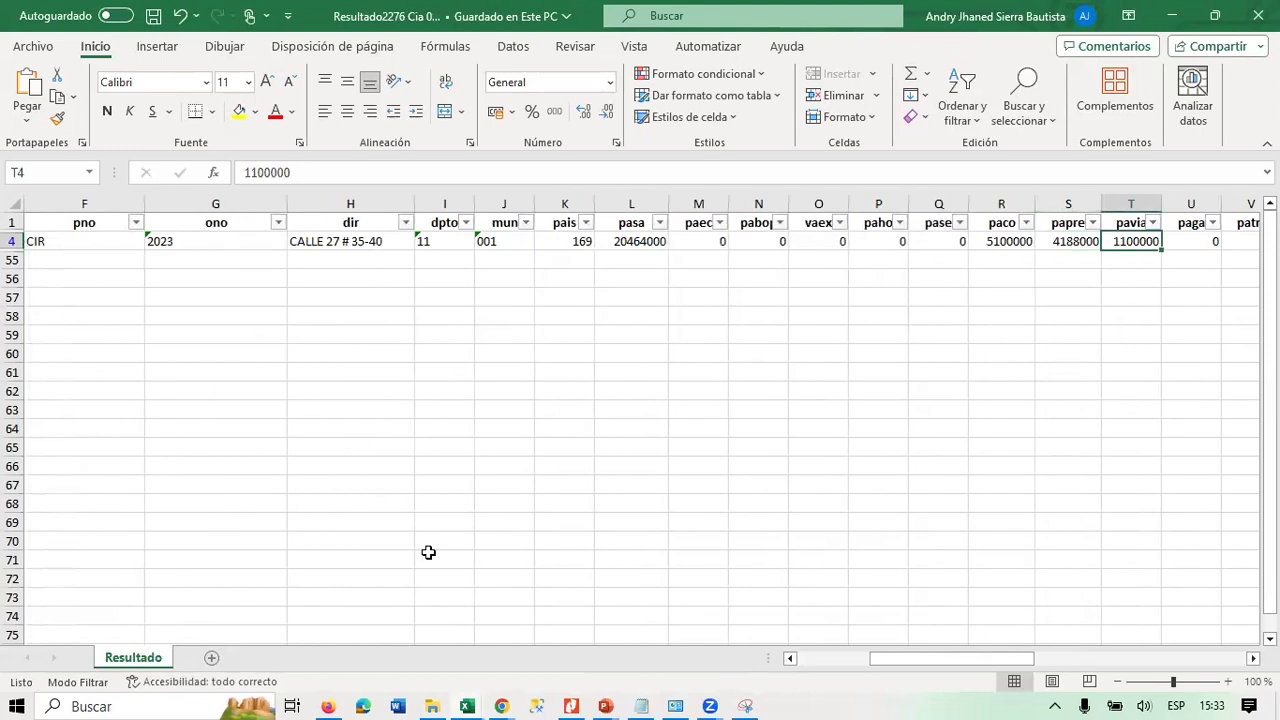
mouse_move(502, 697)
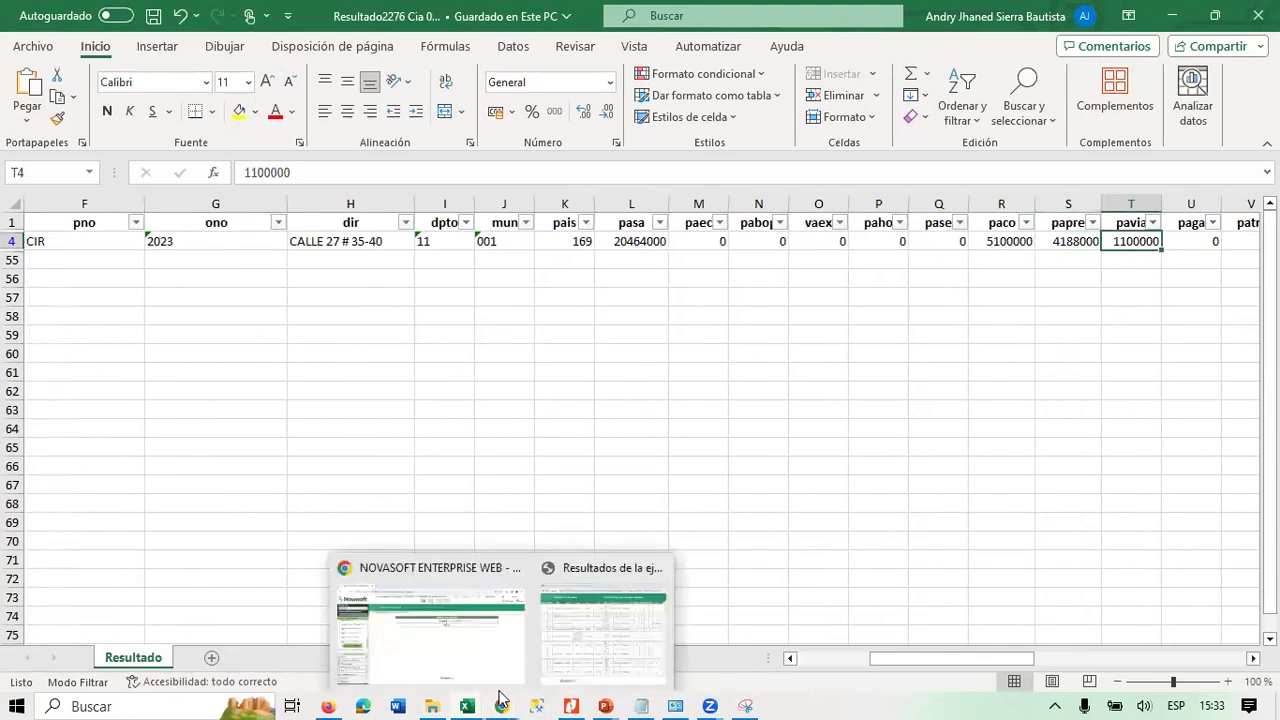
left_click(658, 568)
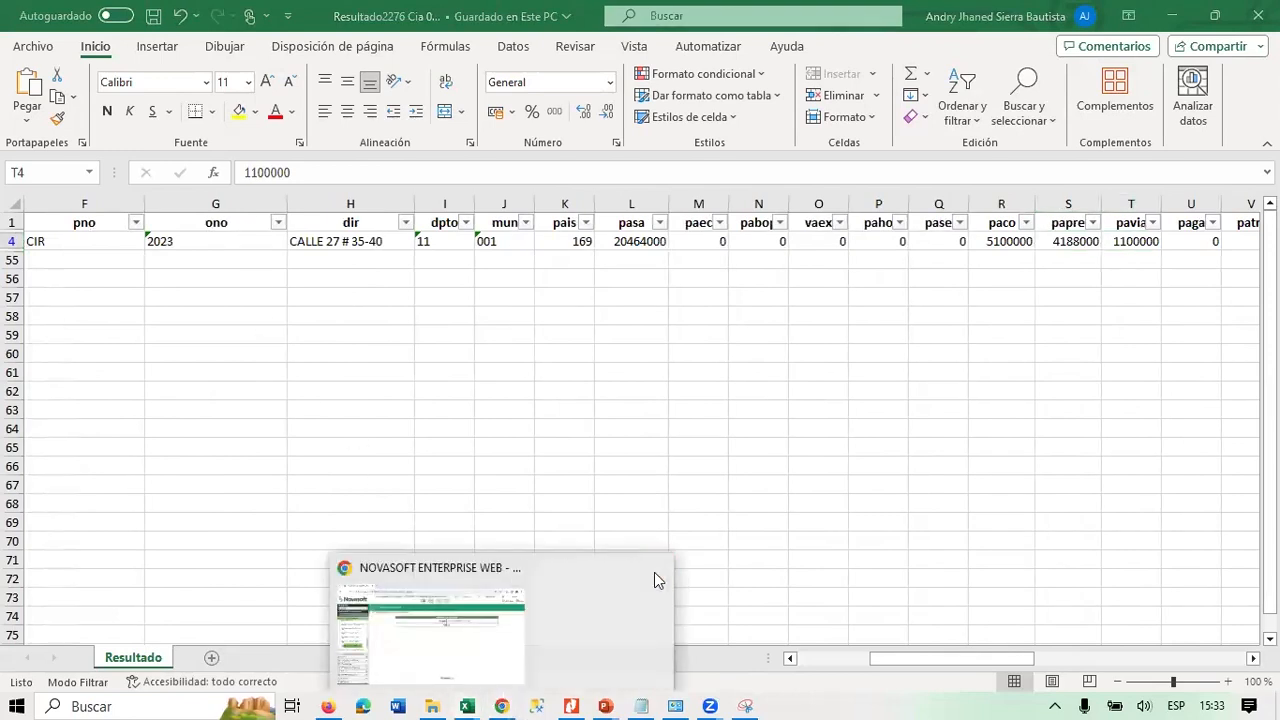
left_click(627, 241)
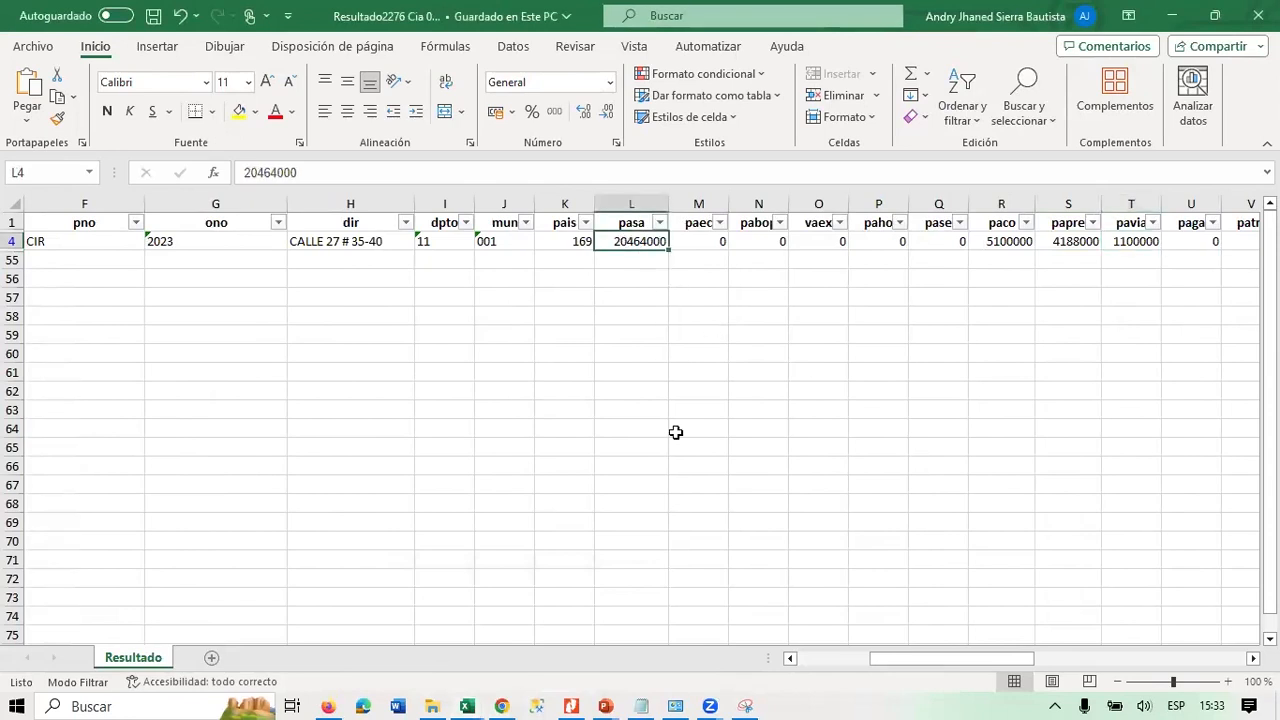
Compare with the beneficiary's income certificate, then select the pasa, paec and pabop columns L:N.
left_click(572, 702)
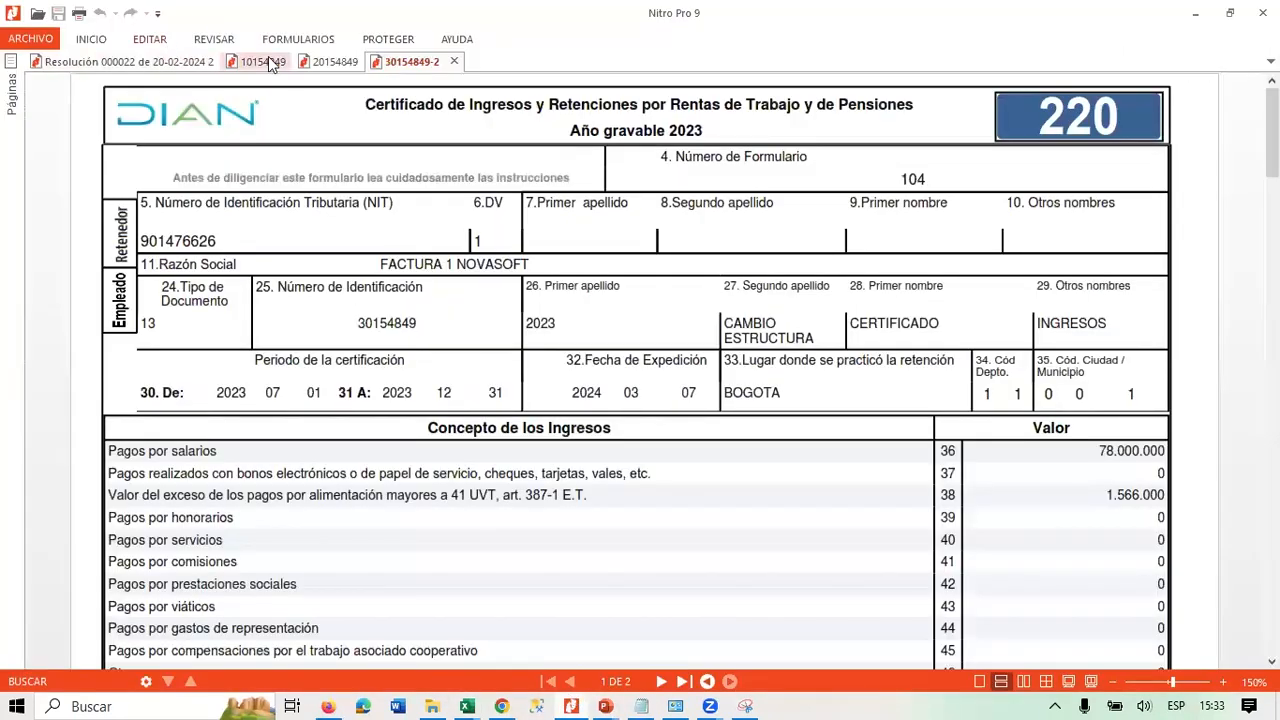
left_click(268, 63)
scroll(750, 408, "up", 5)
key("alt")
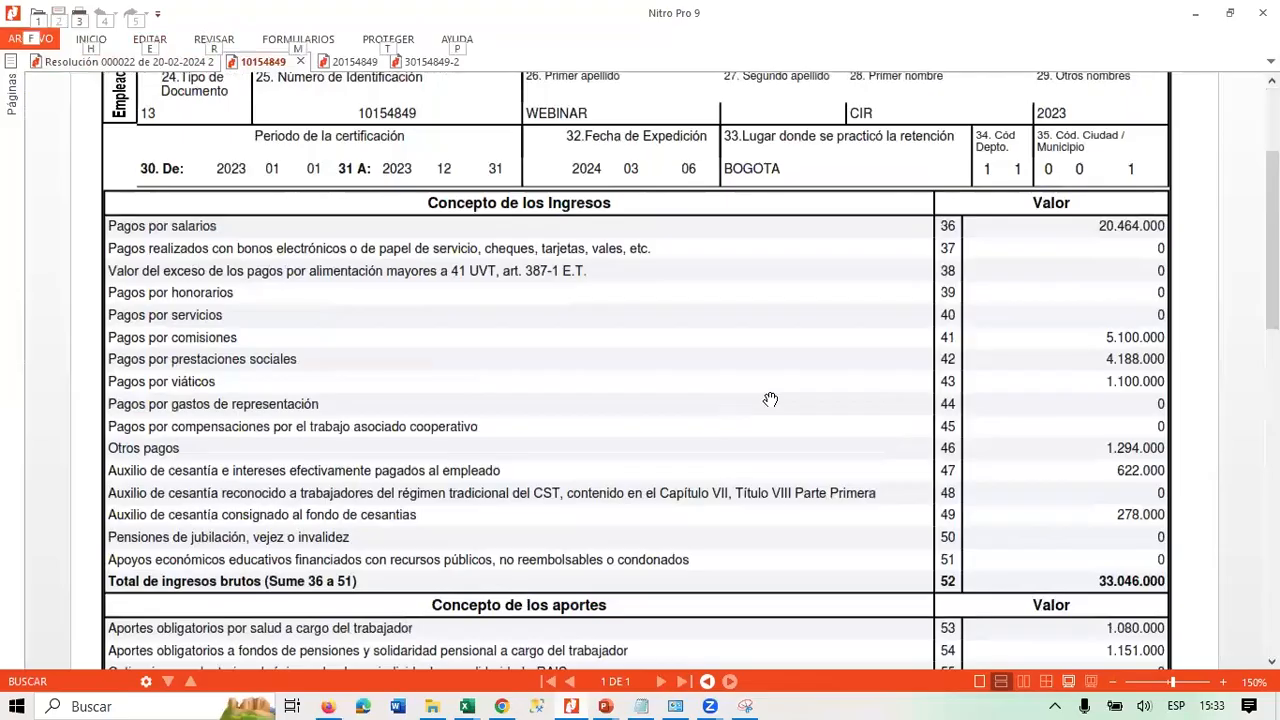
key("alt+Tab")
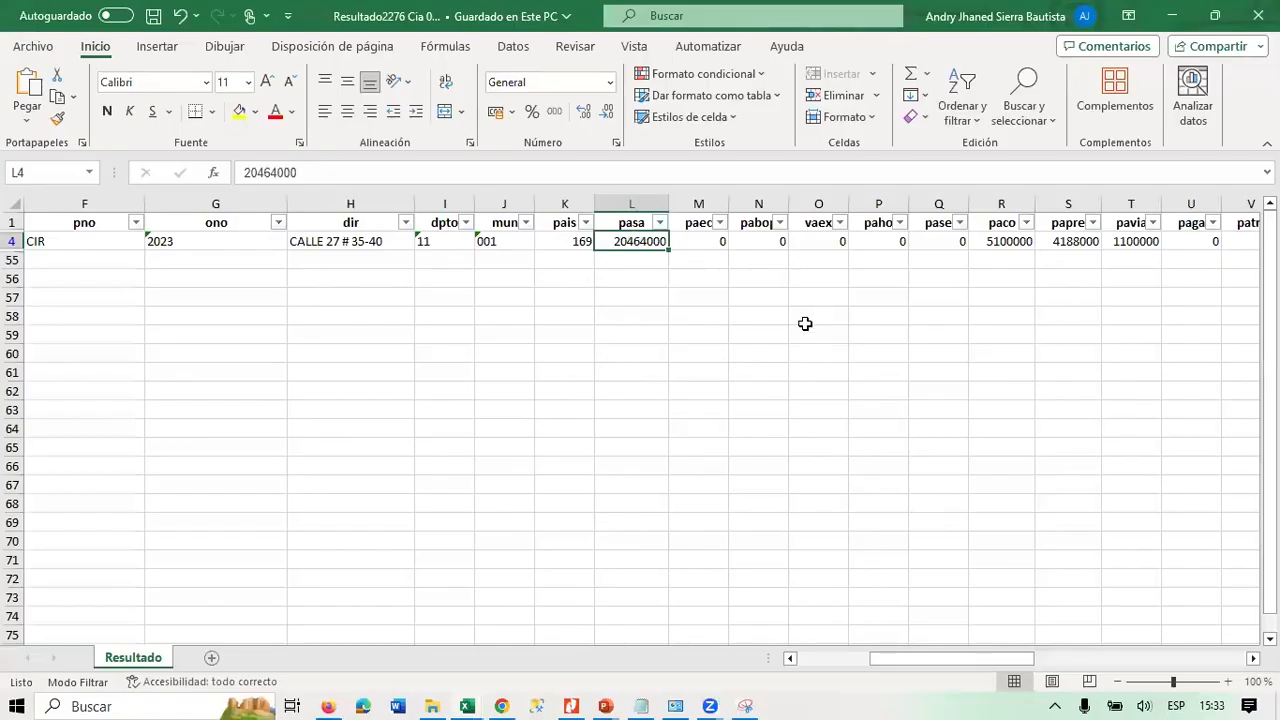
left_click(638, 226)
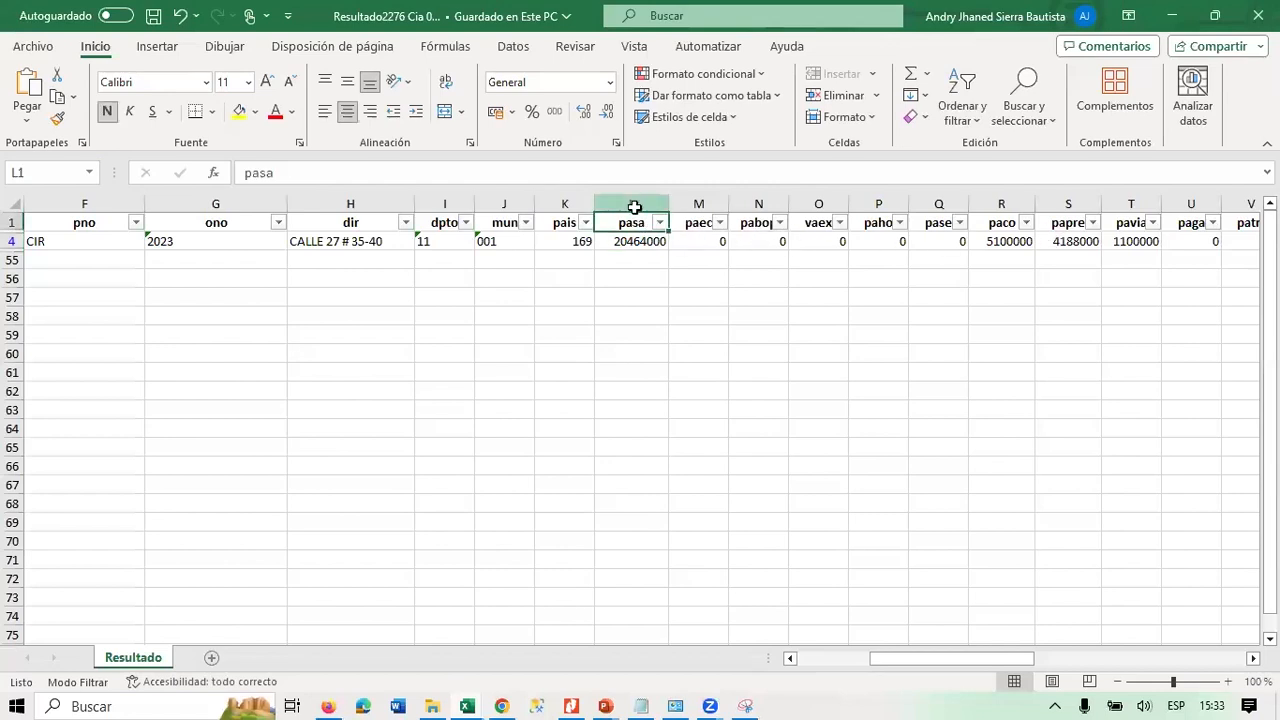
left_click_drag(634, 206, 771, 206)
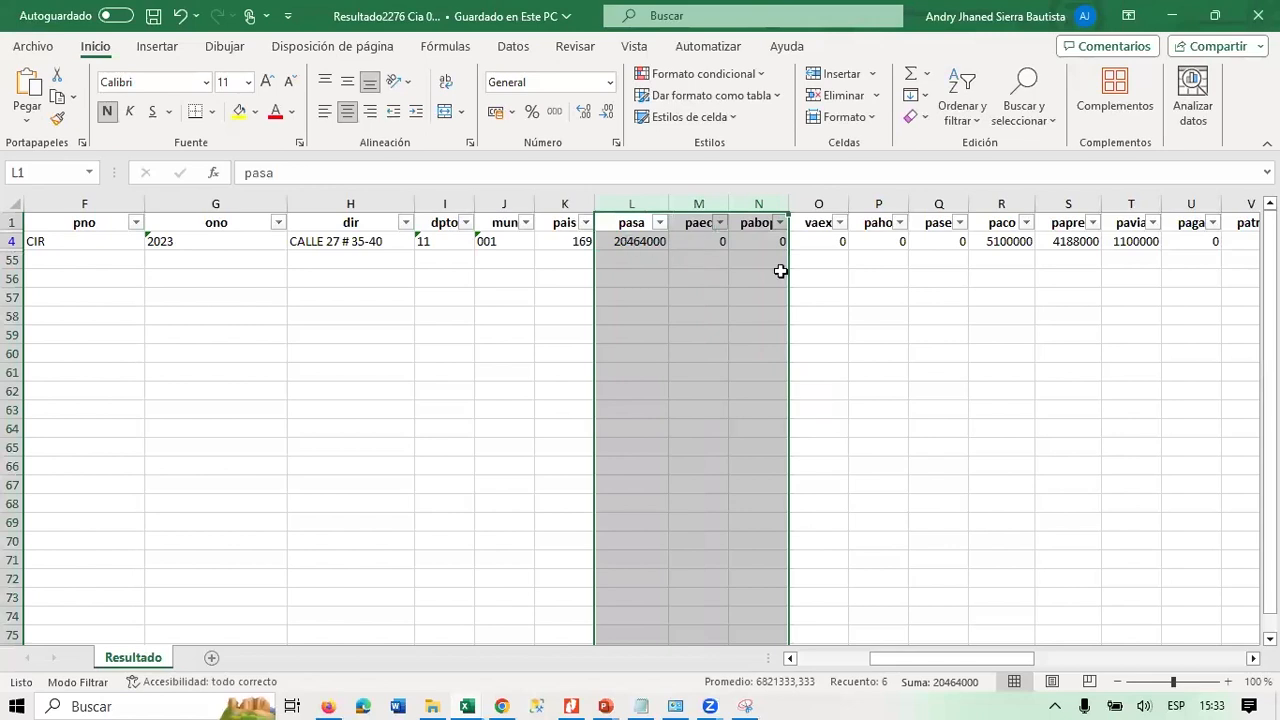
left_click(640, 241)
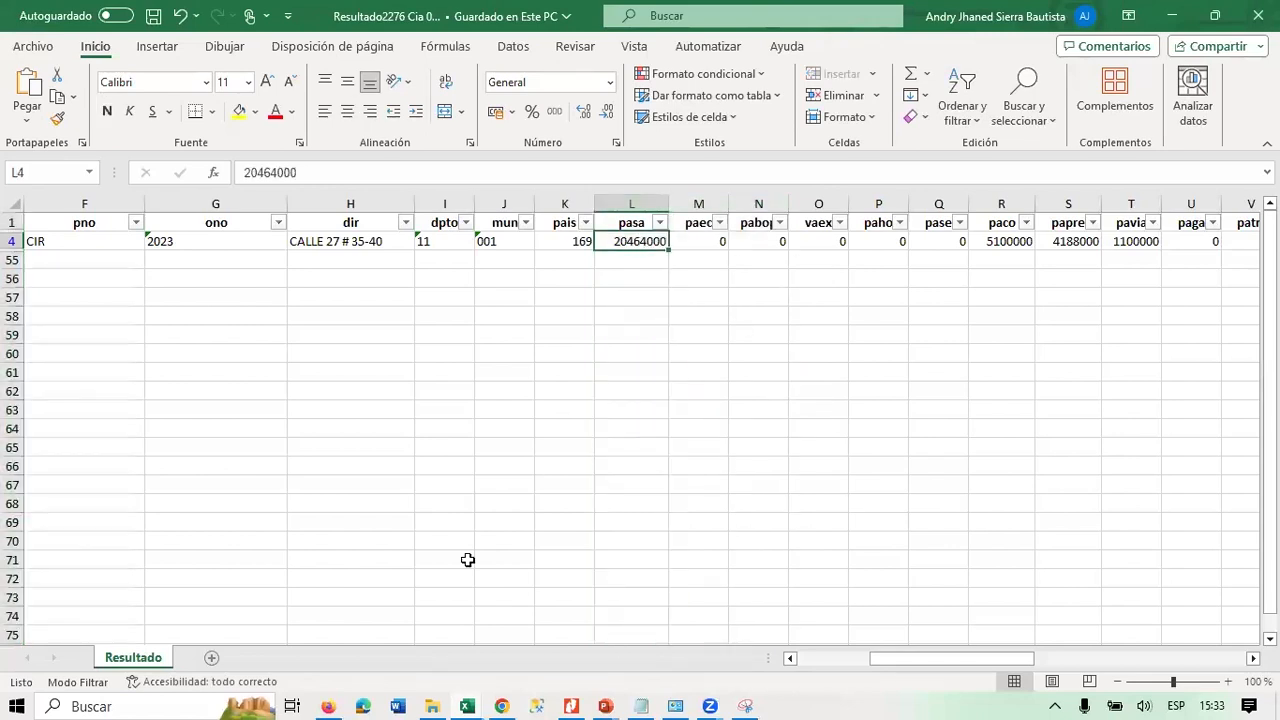
Scroll the manual to page 17's sample sheet with green pabop, vaex and pagahuvt columns.
left_click(327, 706)
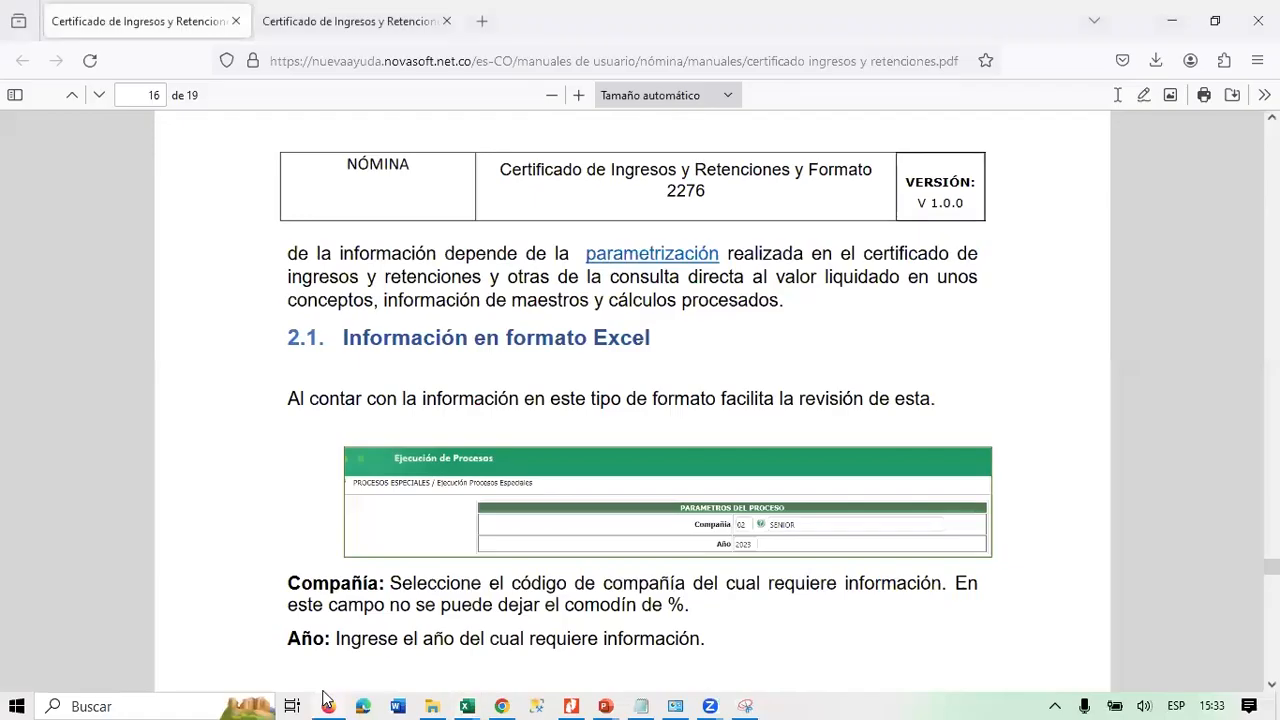
scroll(772, 460, "down", 10)
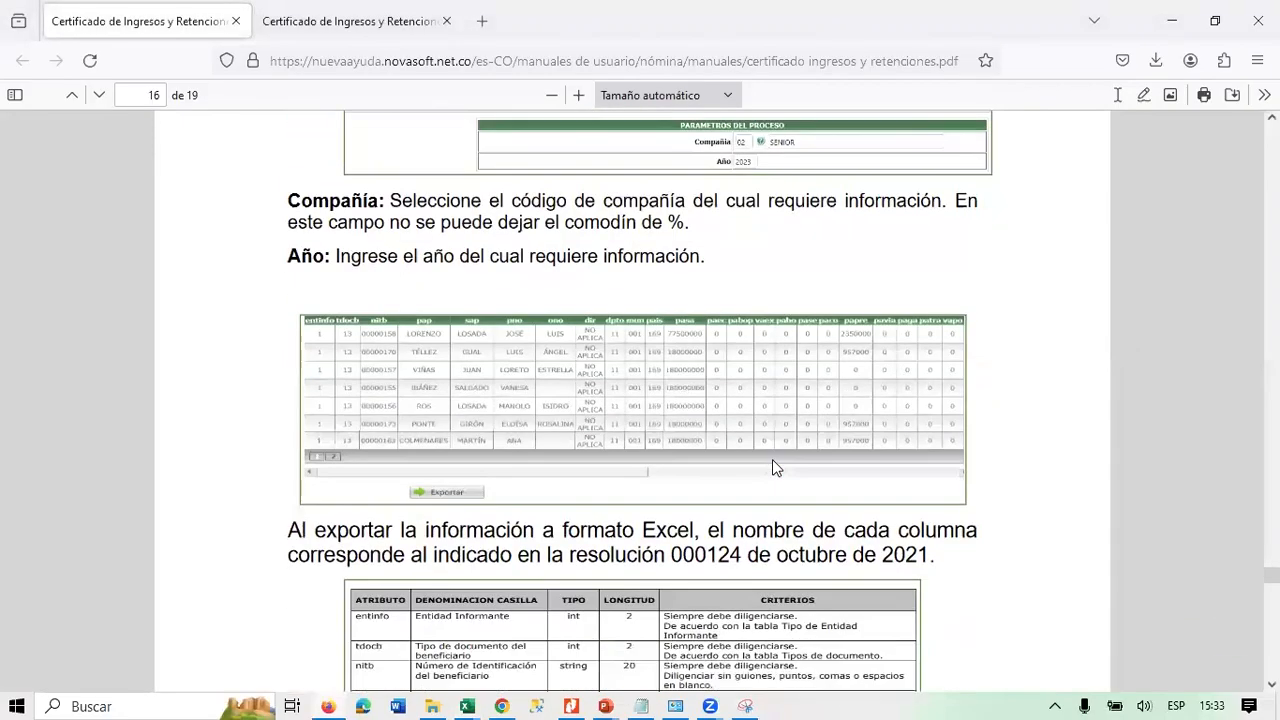
scroll(772, 460, "down", 7)
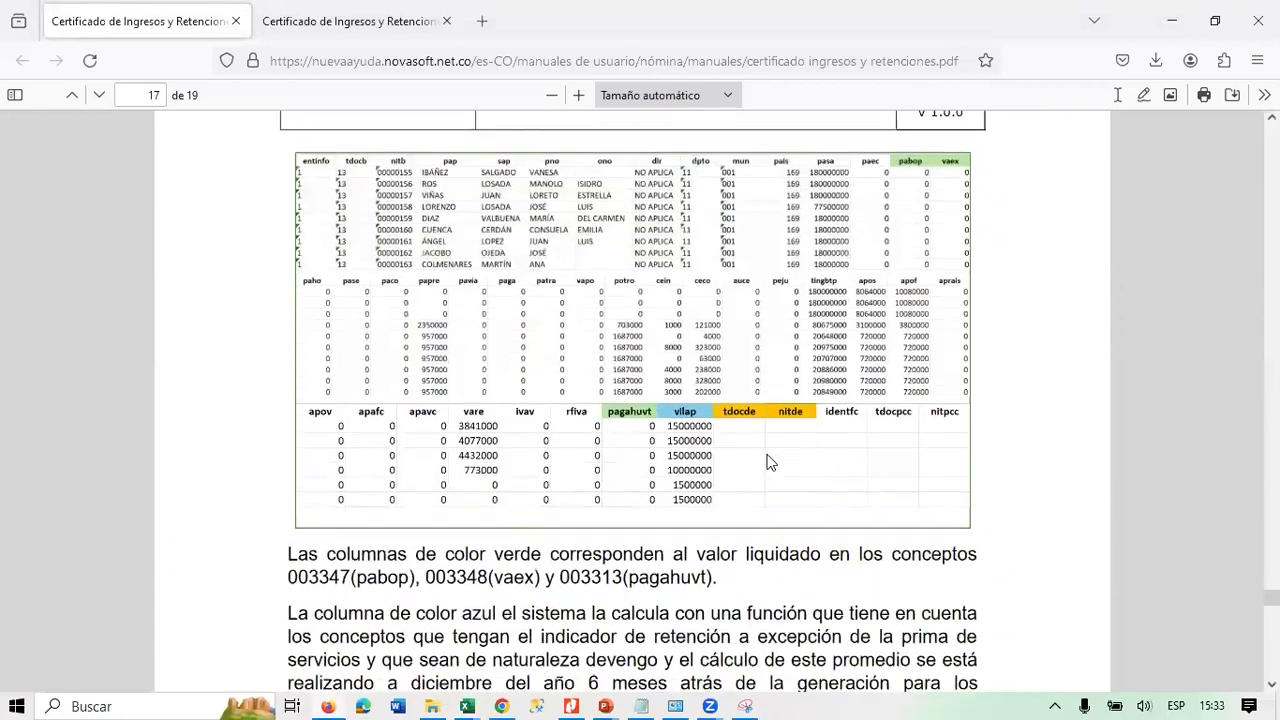
scroll(820, 545, "down", 4)
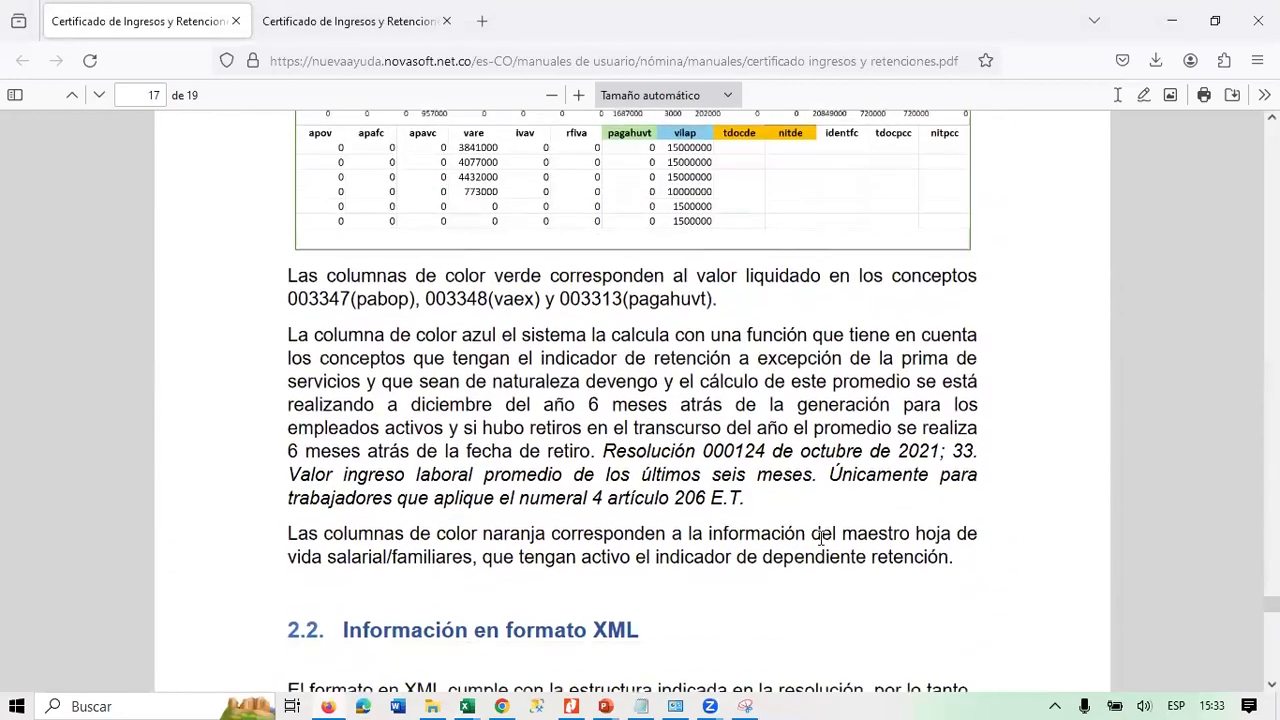
scroll(819, 540, "up", 5)
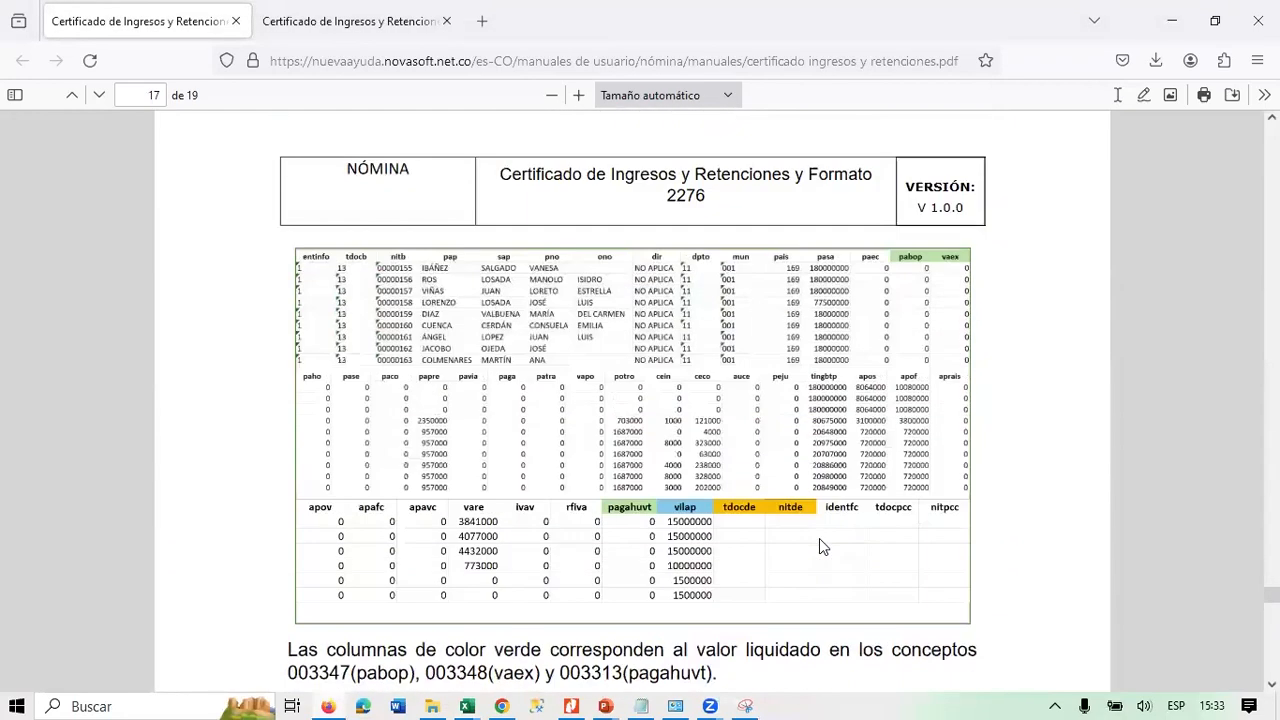
key("alt+Tab")
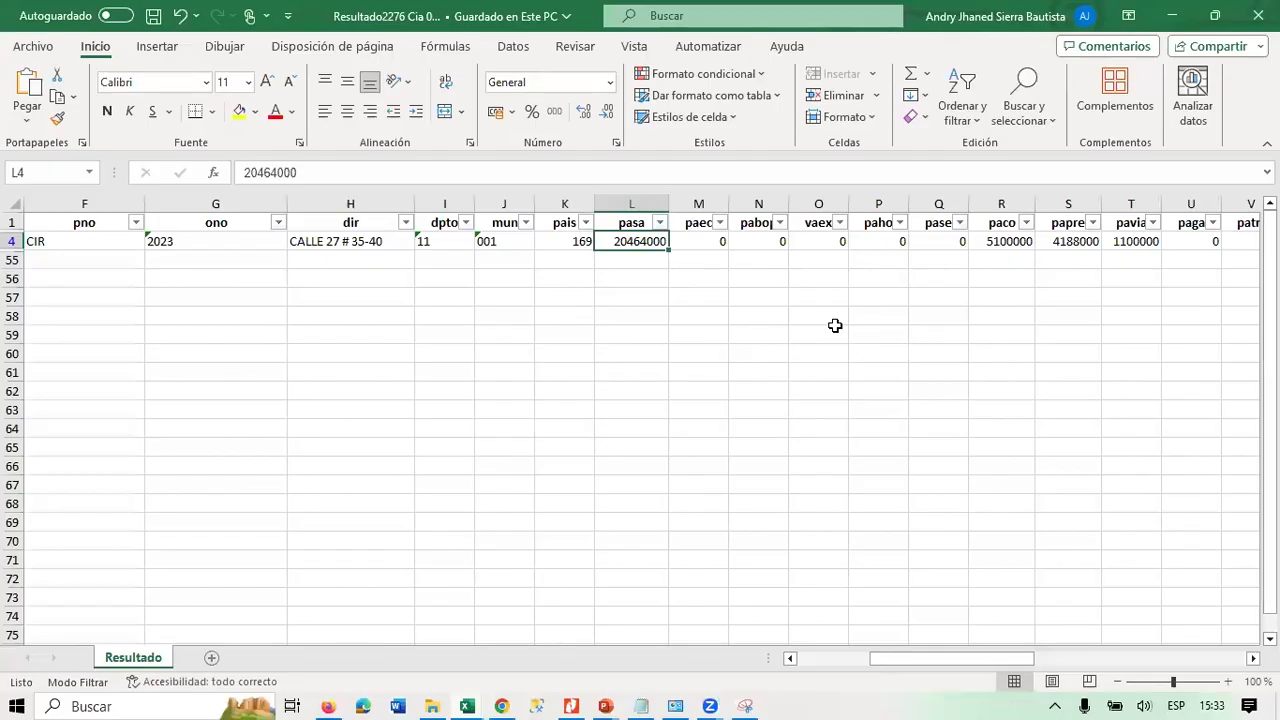
key("alt+Tab")
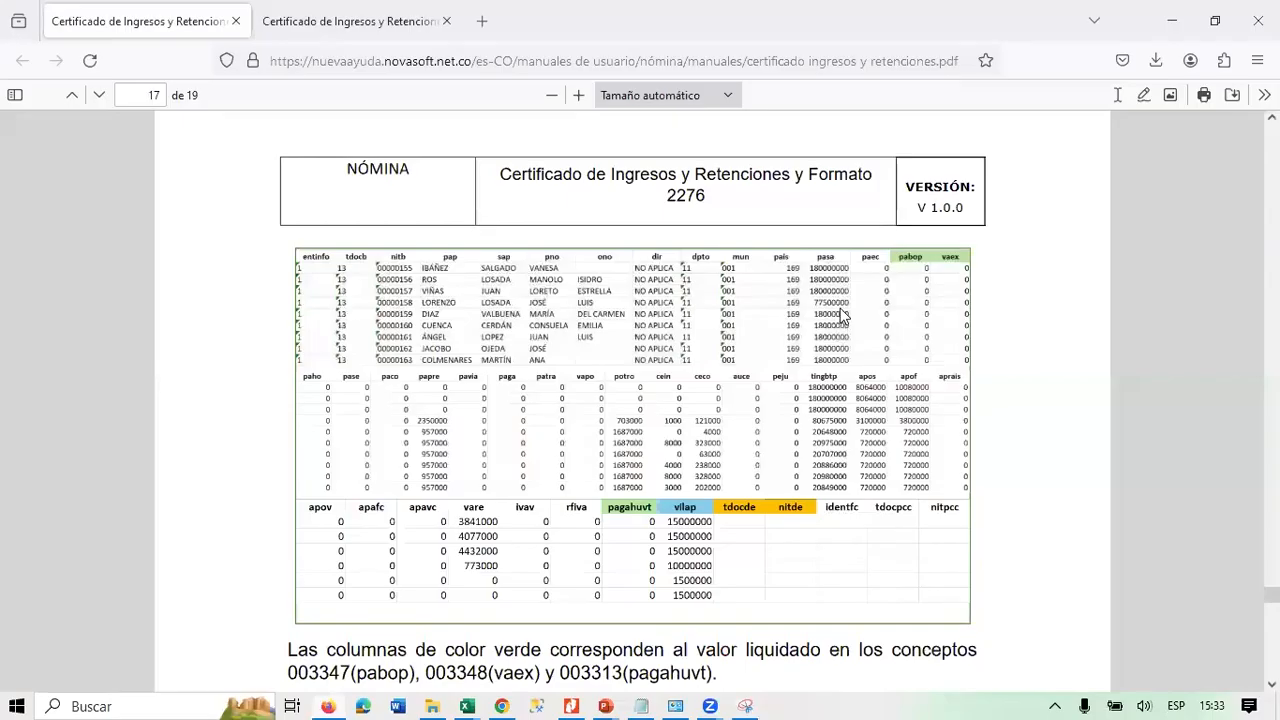
key("alt+Tab")
key("alt+Tab")
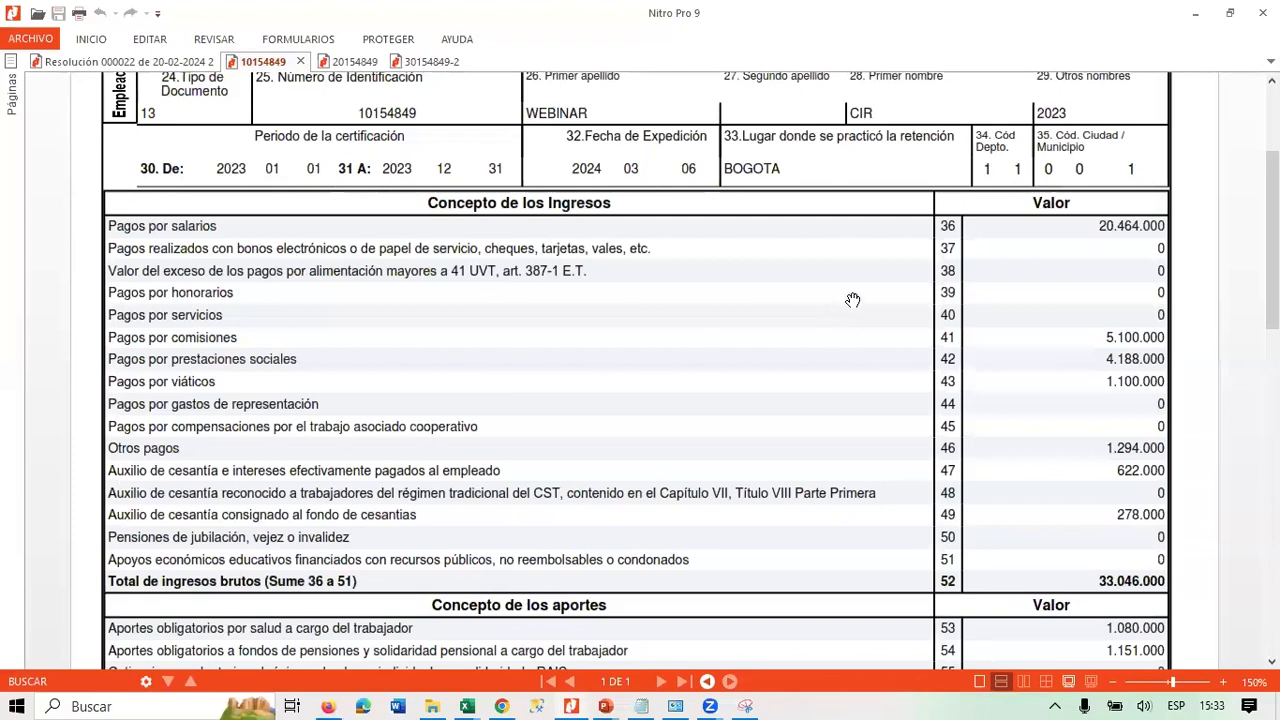
key("alt+Tab")
key("Right")
key("Right")
key("Right")
key("Right")
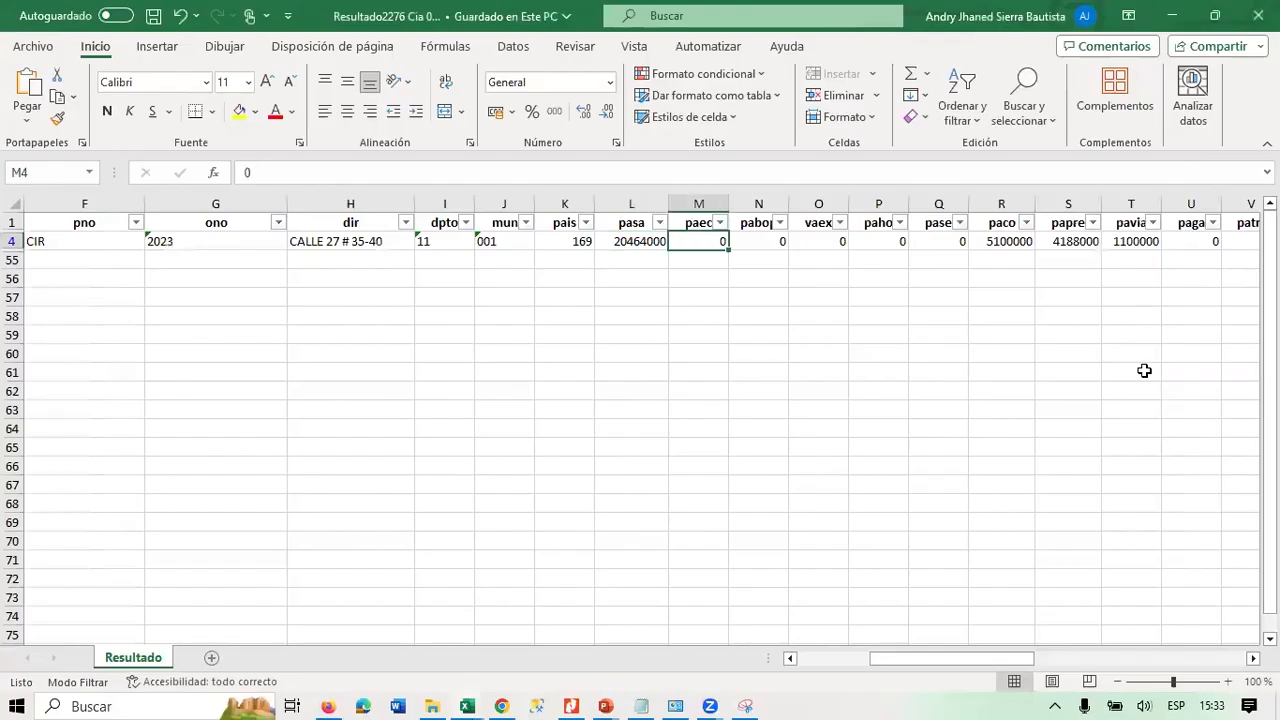
key("alt+Tab")
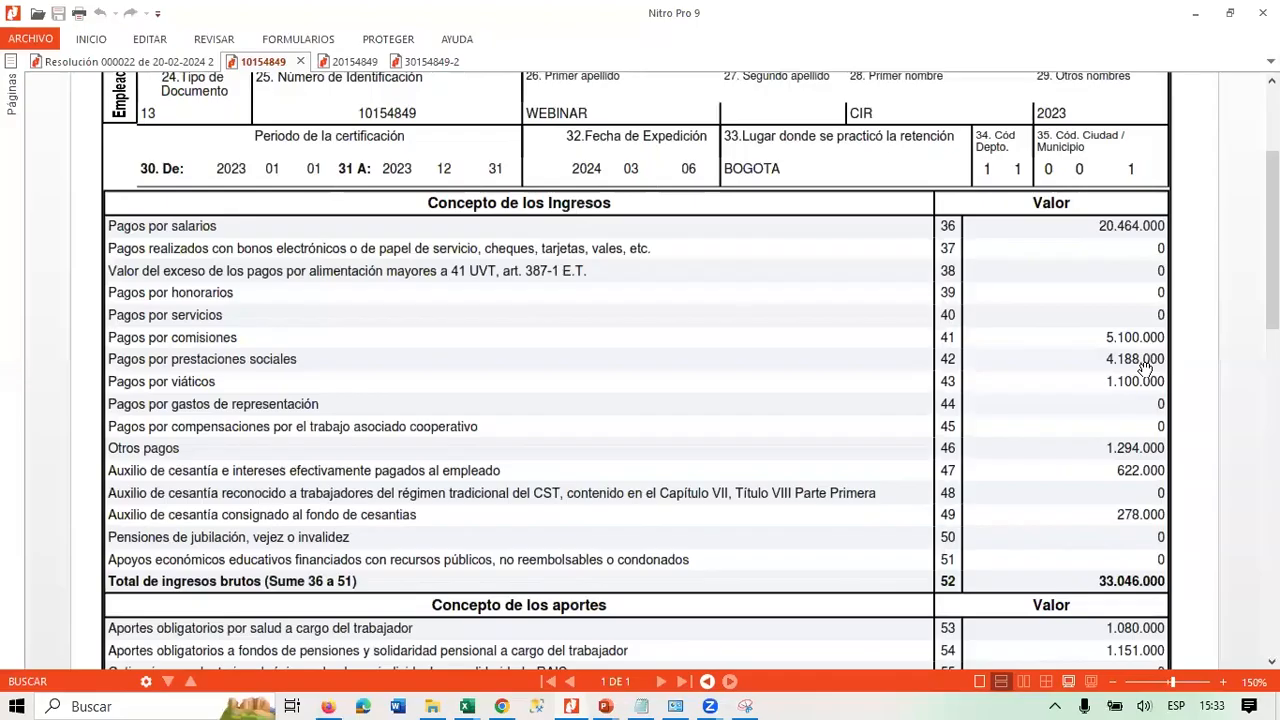
key("alt+Tab")
key("Right")
key("Right")
key("alt+Tab")
key("alt+Tab")
key("Right")
key("Right")
key("Right")
key("Right")
key("Right")
key("Right")
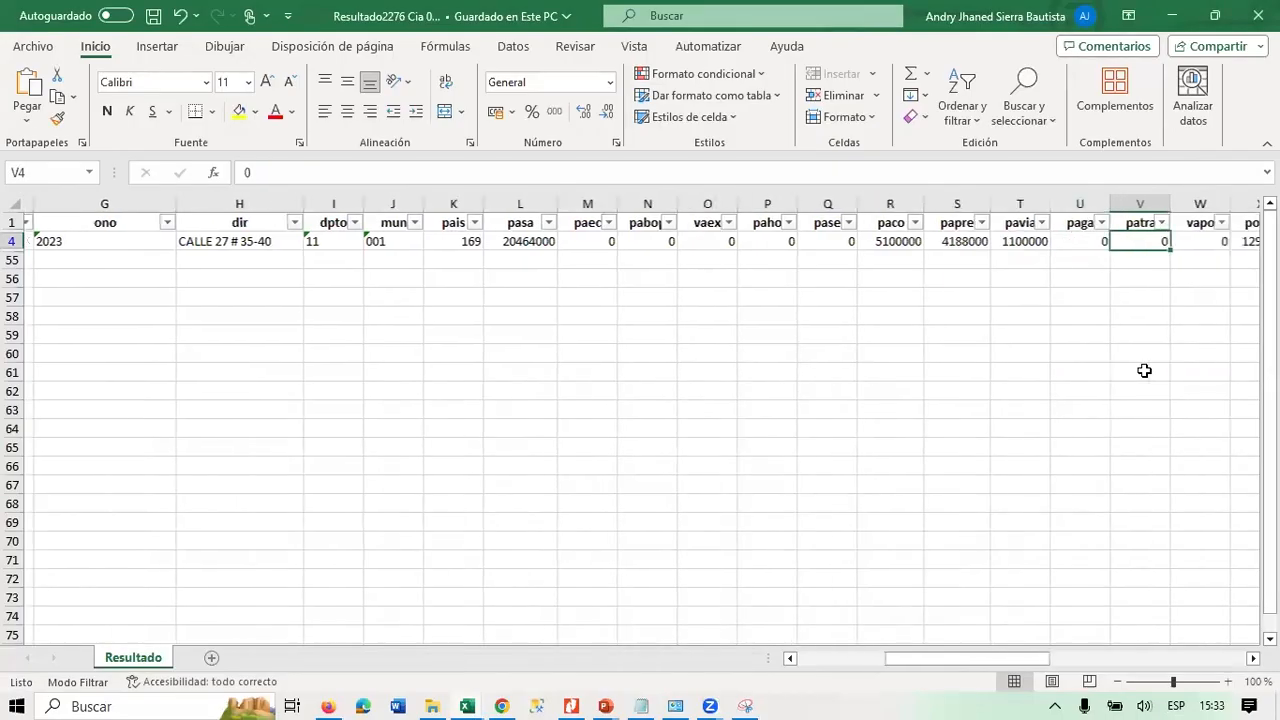
key("Left")
key("Left")
key("alt+Tab")
key("alt+Tab")
key("Right")
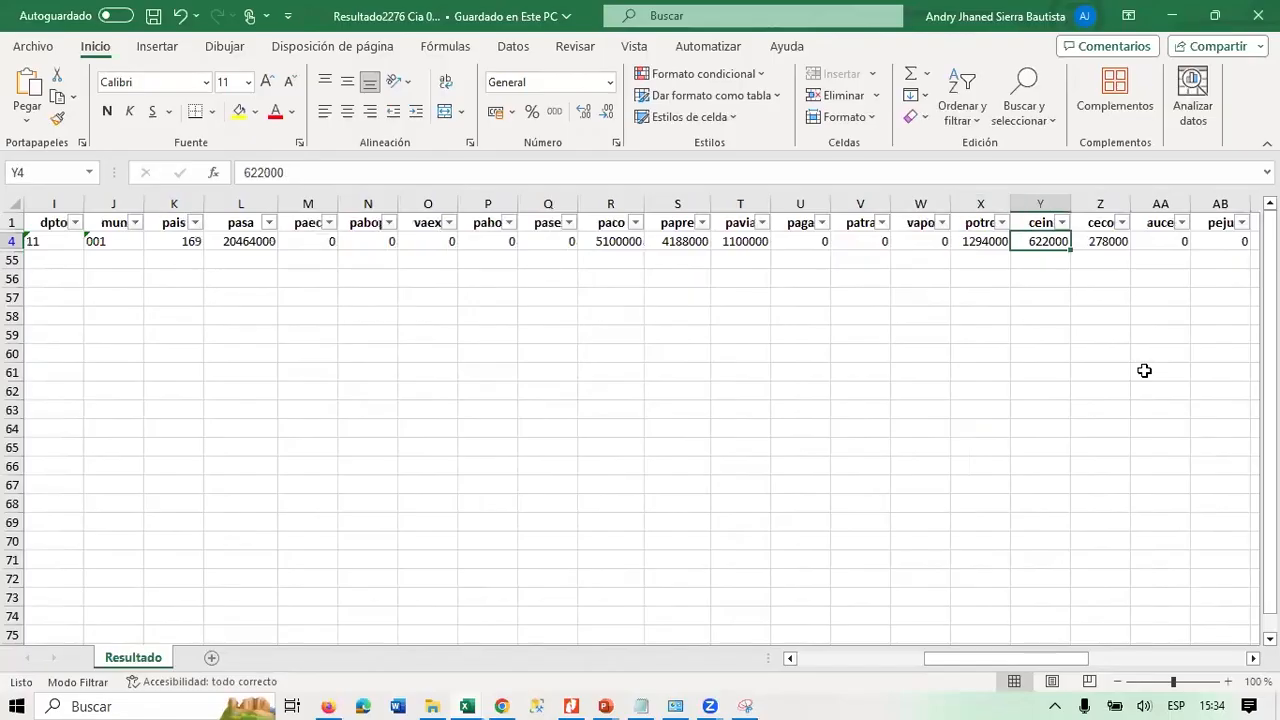
key("Right")
key("alt+Tab")
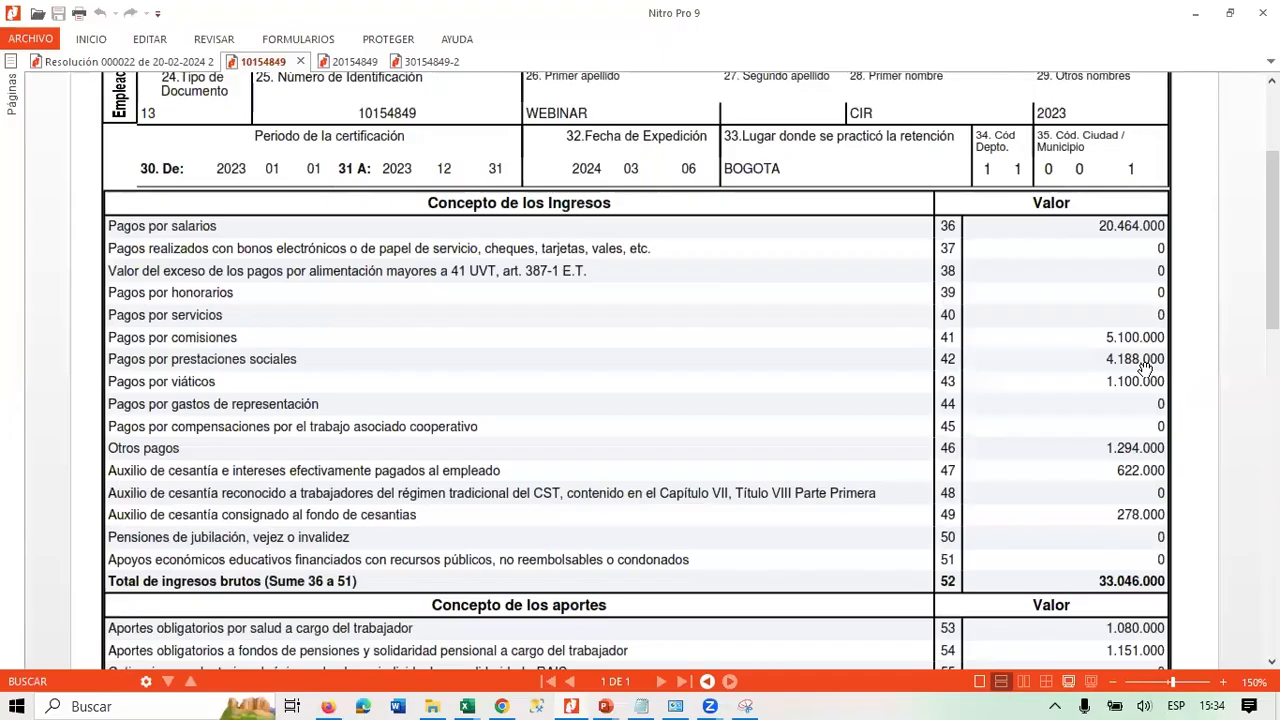
key("alt+Tab")
key("Right")
key("Right")
key("Right")
key("Right")
key("Right")
key("Right")
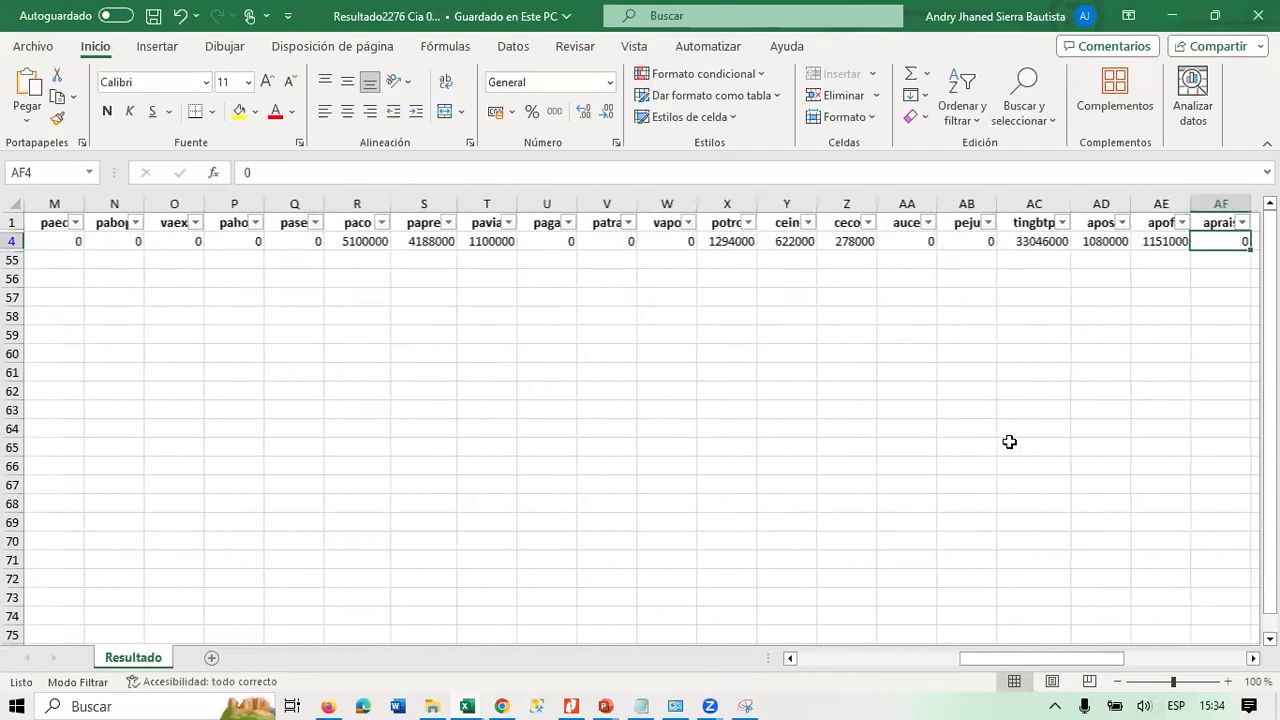
key("alt+Tab")
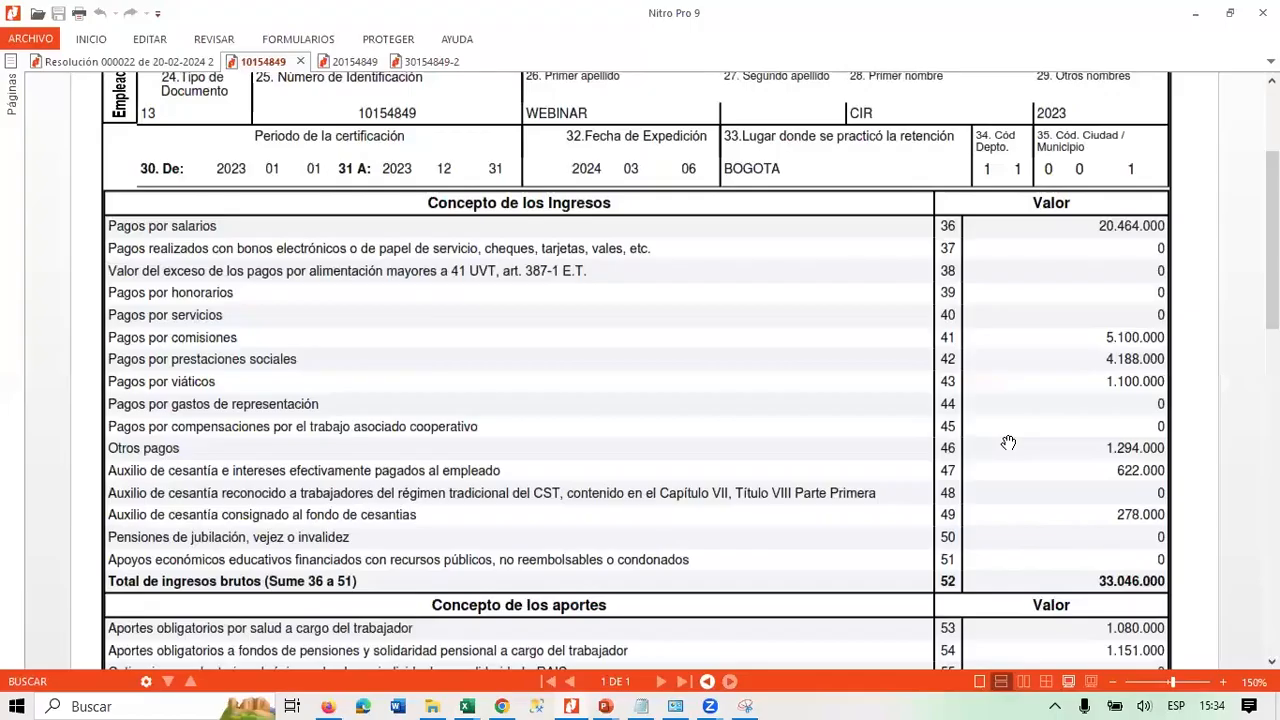
scroll(1008, 443, "down", 5)
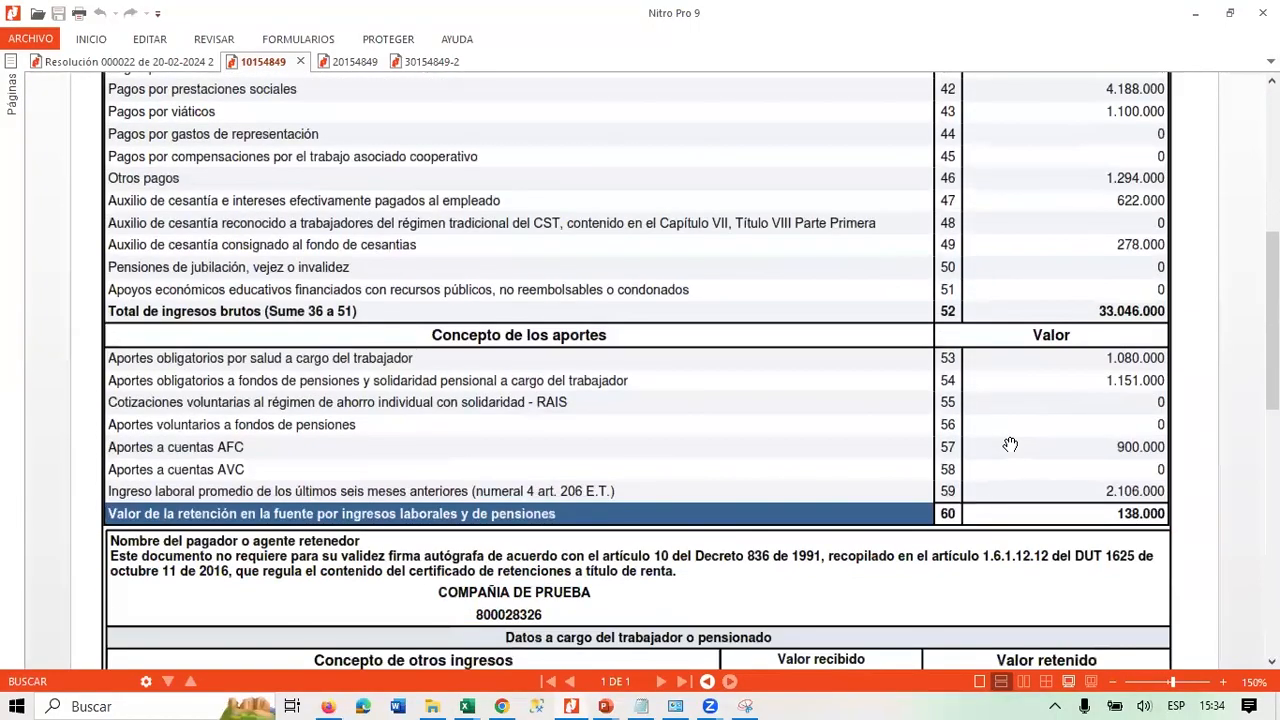
key("alt+Tab")
key("Right")
key("Right")
key("Right")
key("Right")
key("Right")
key("Right")
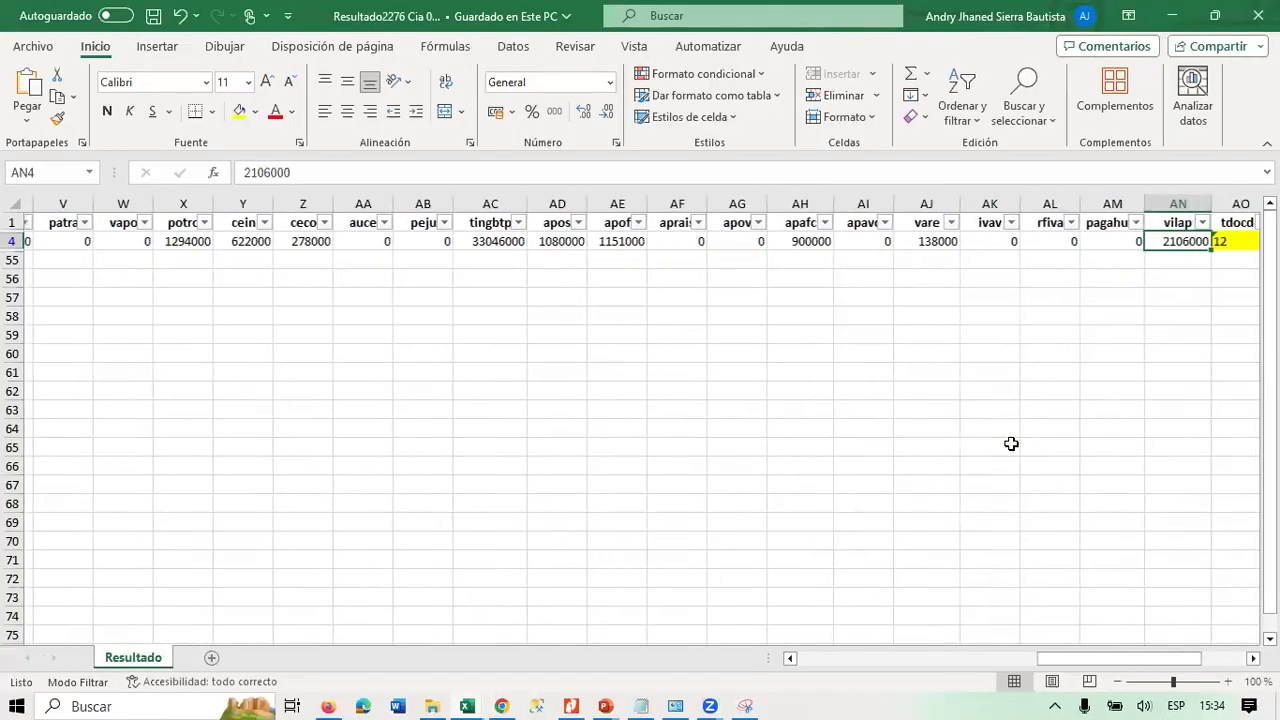
key("Left")
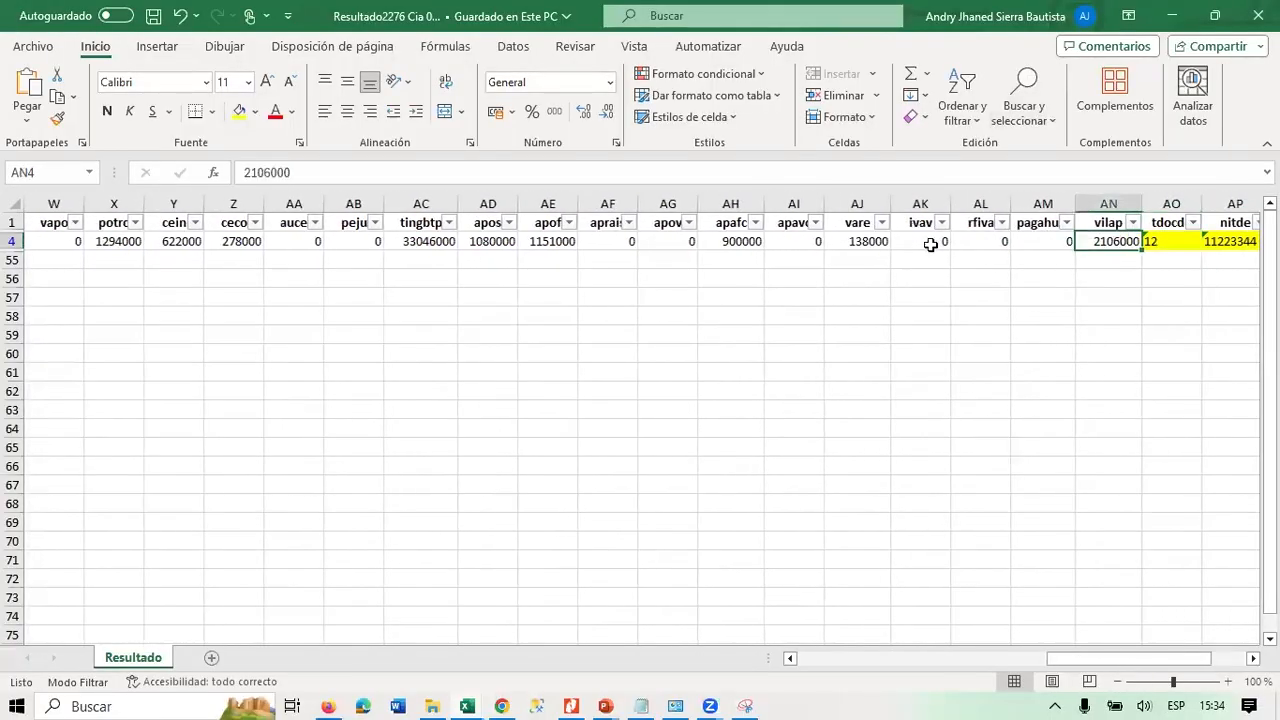
left_click(1108, 200)
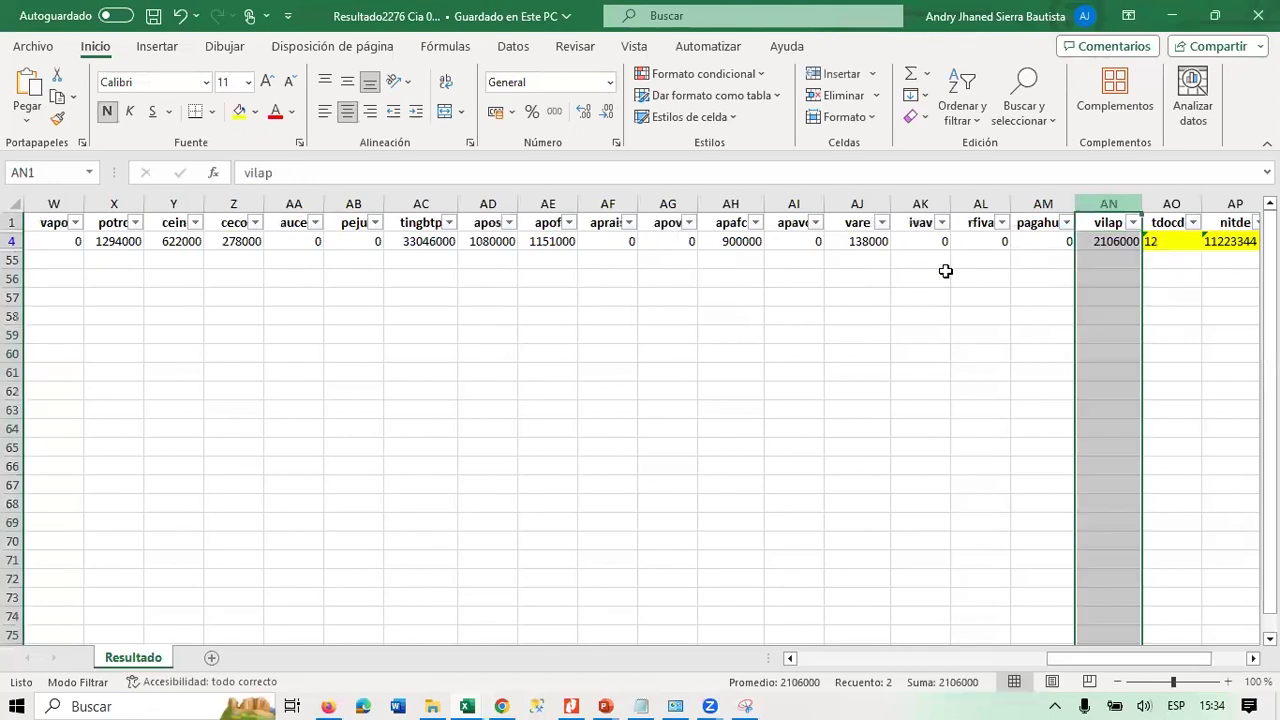
key("Down")
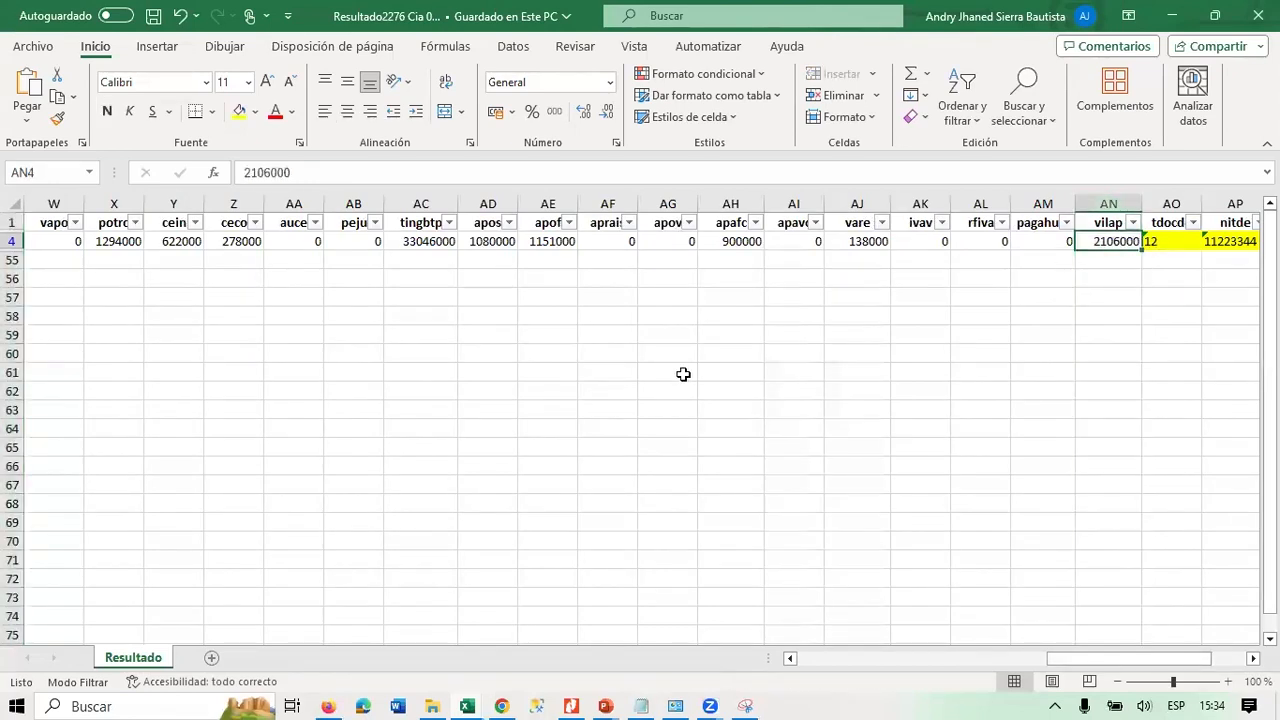
left_click(1104, 199)
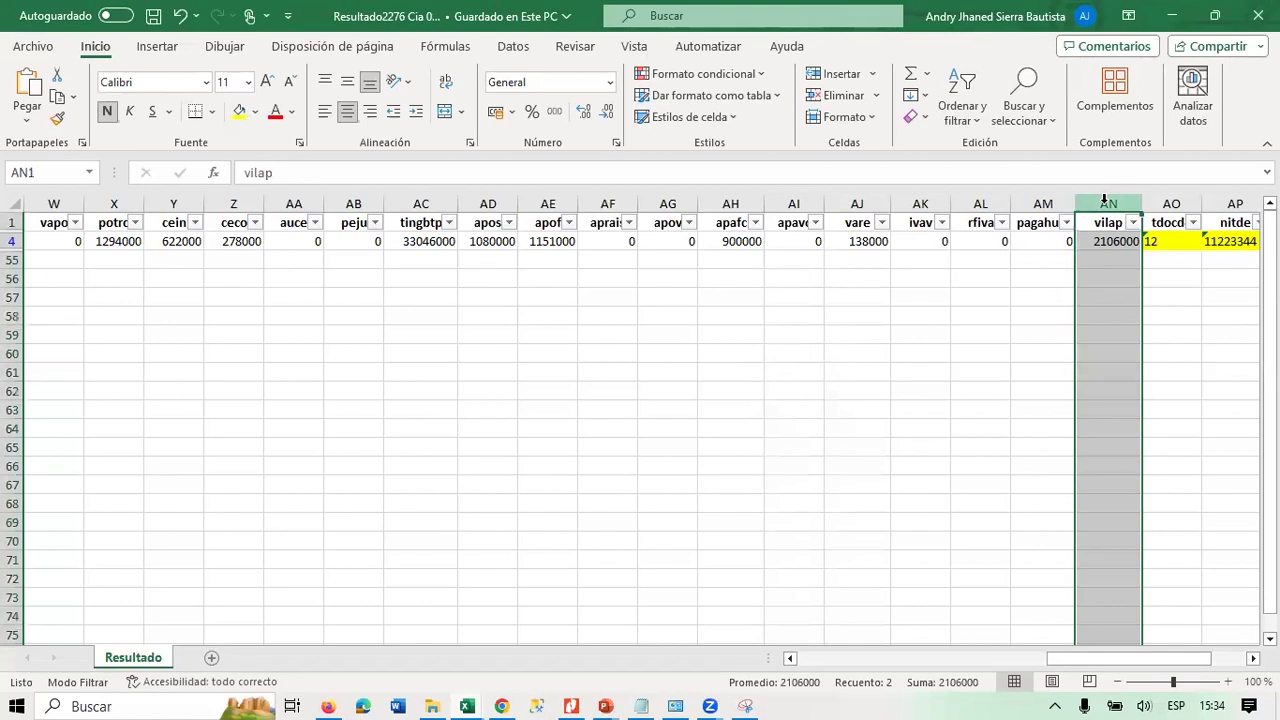
left_click(1122, 241)
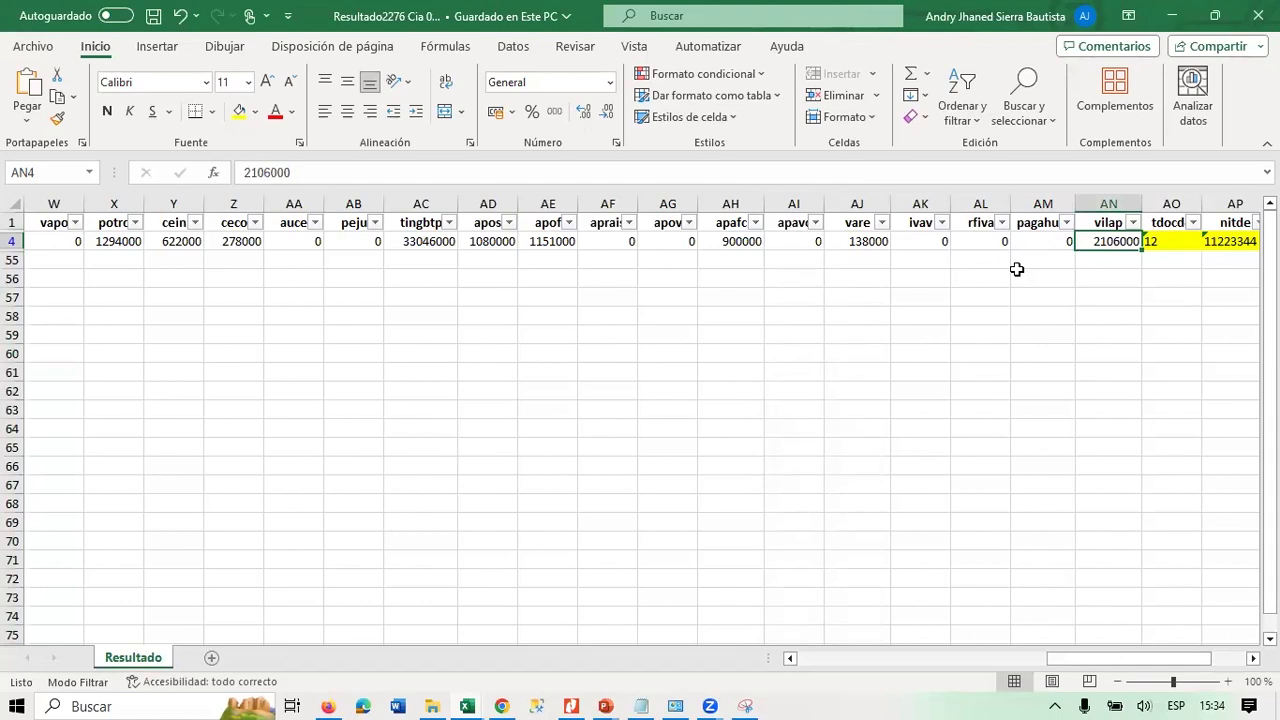
key("Right")
key("Right")
key("Right")
key("Right")
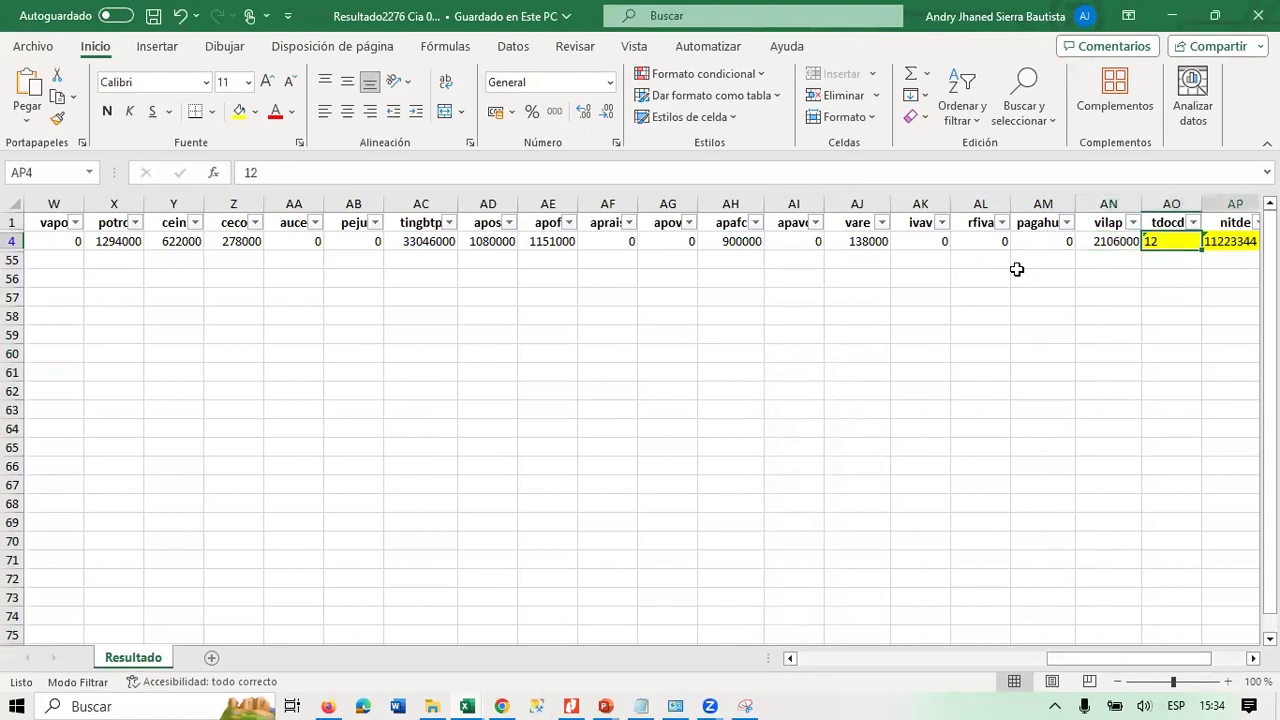
key("Left")
key("Left")
key("Left")
key("Left")
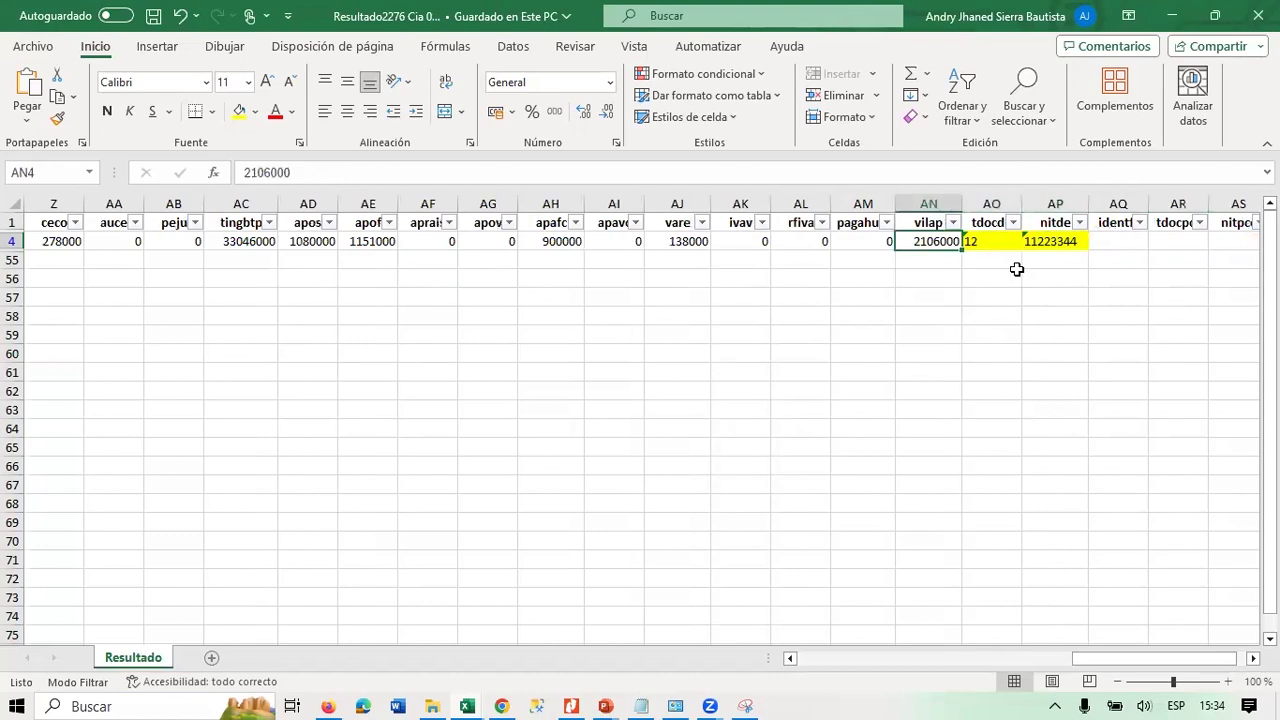
left_click_drag(992, 203, 1037, 200)
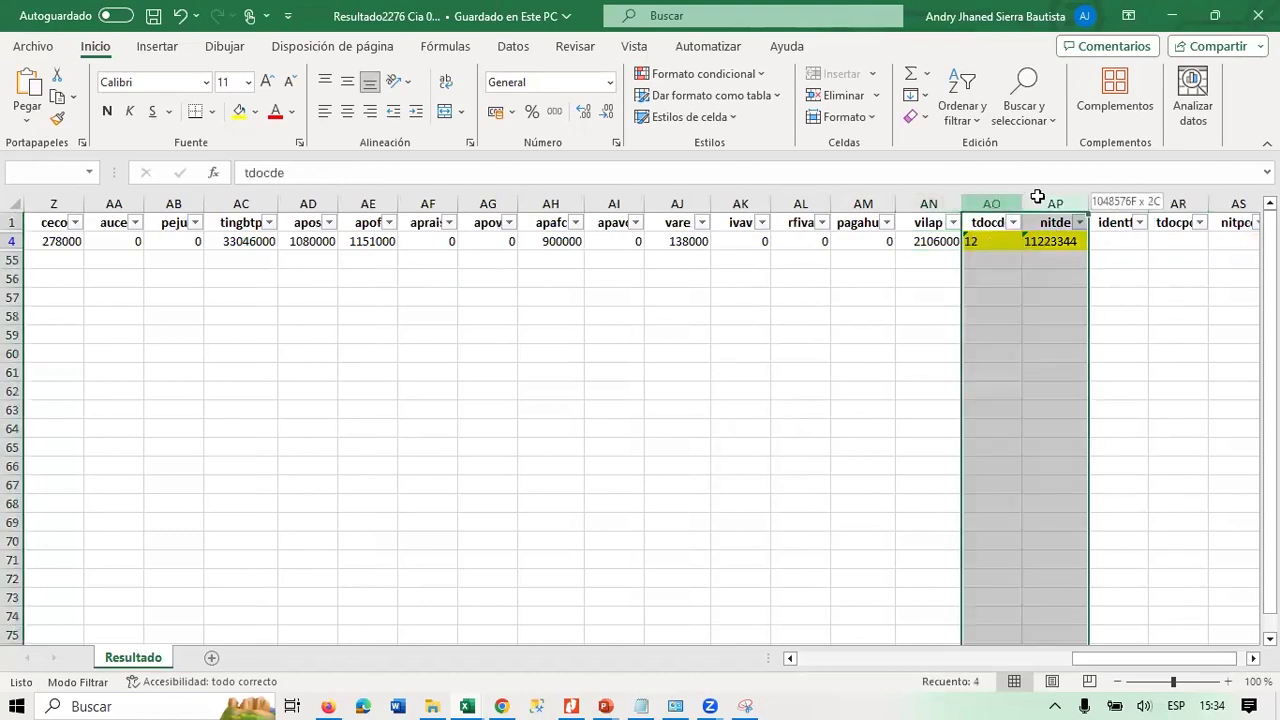
key("Down")
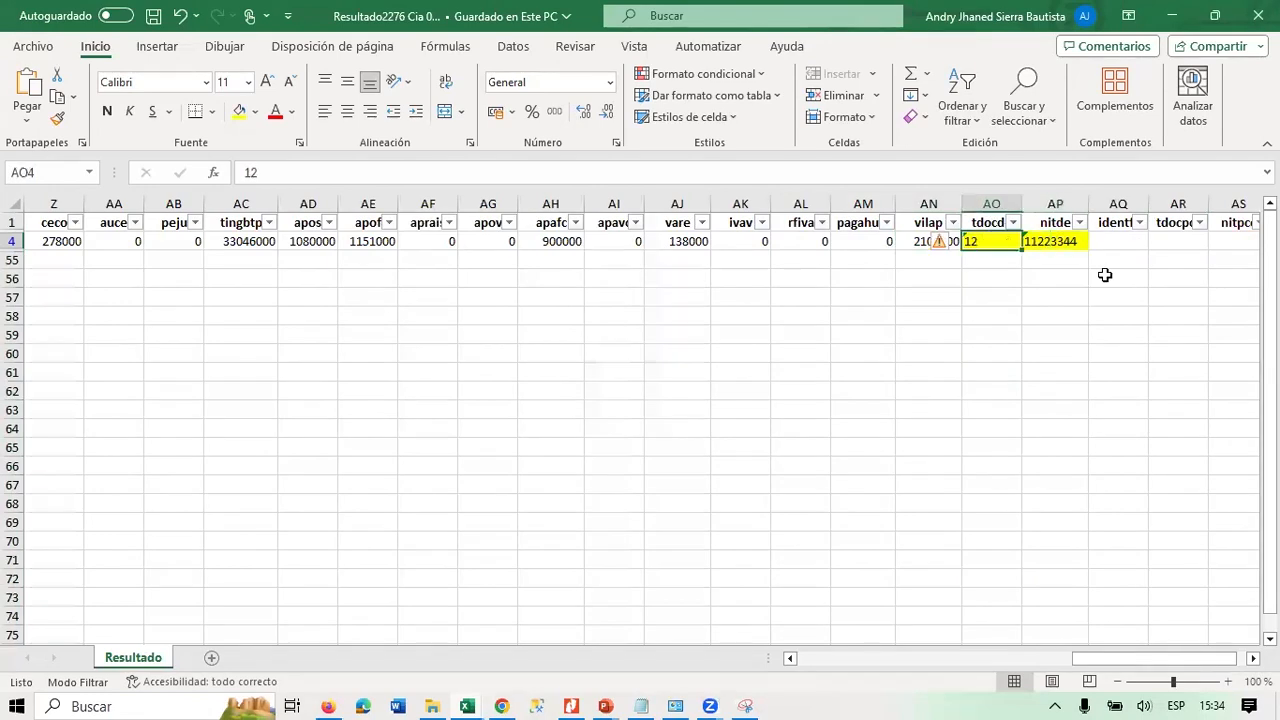
key("Right")
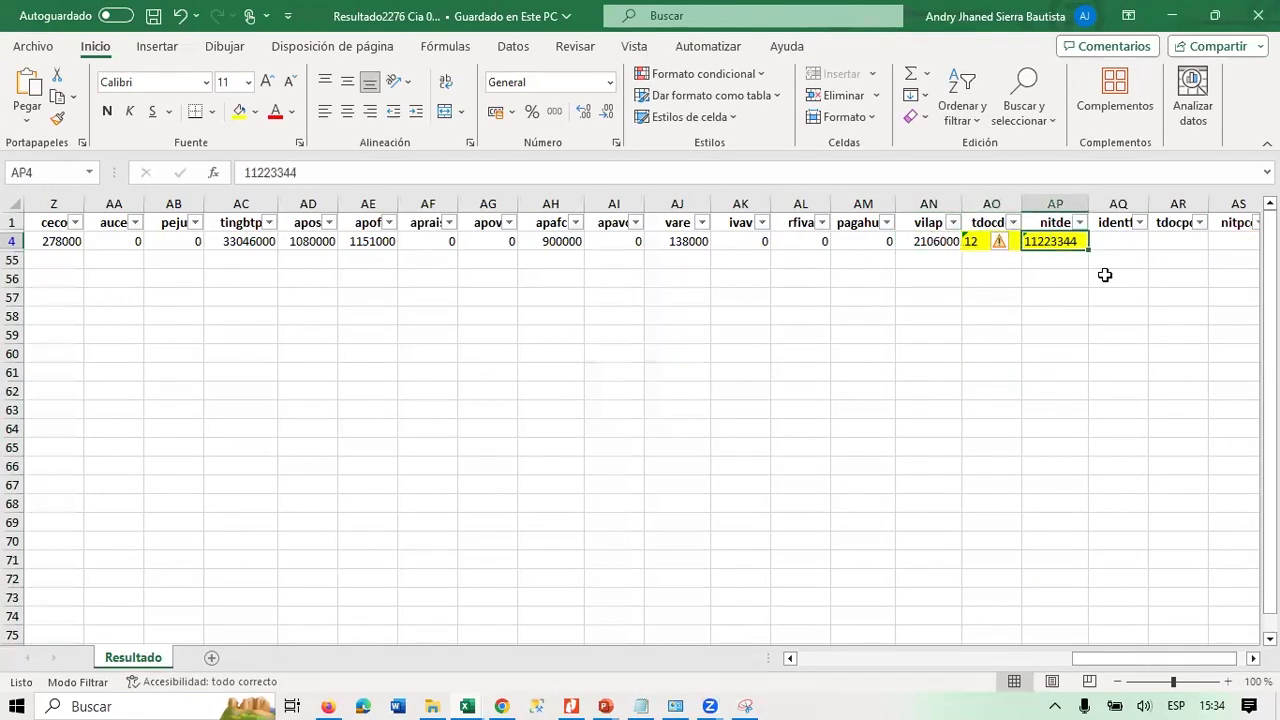
key("Right")
key("Left")
key("Left")
key("Right")
key("Right")
key("Right")
key("Right")
key("Right")
key("Right")
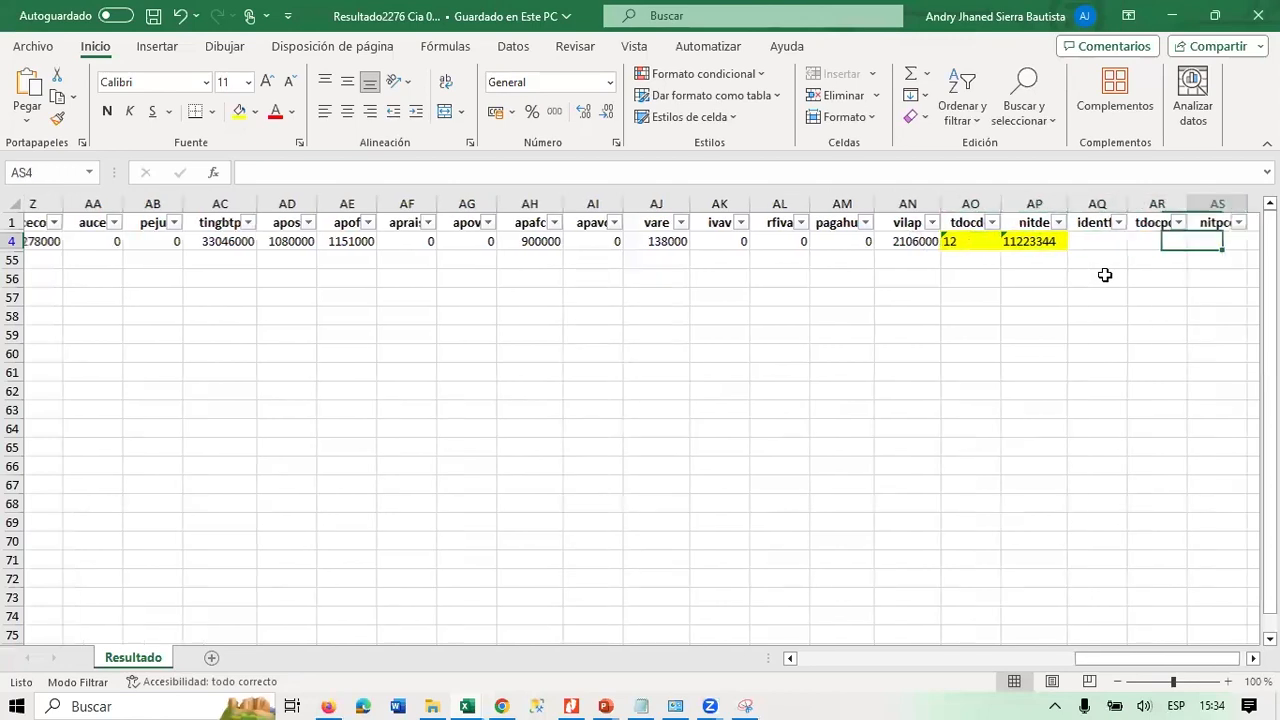
key("Left")
key("Left")
key("Left")
key("Left")
key("Left")
key("Left")
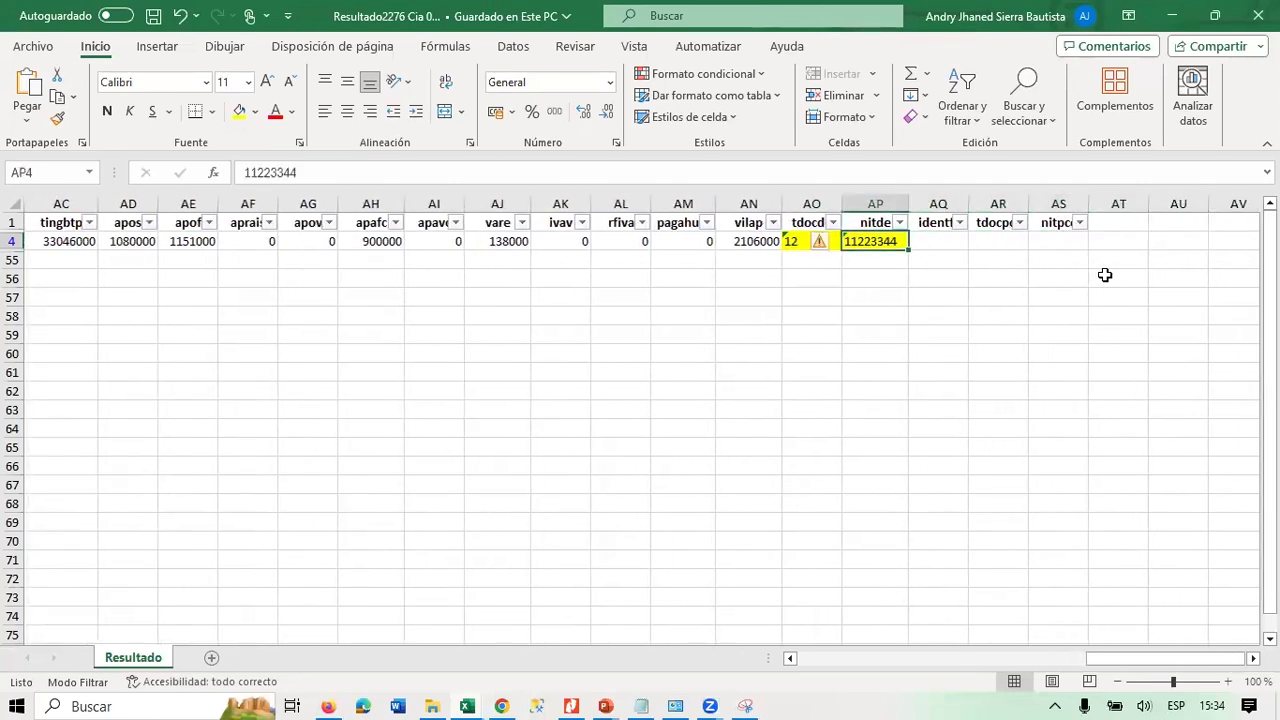
key("Left")
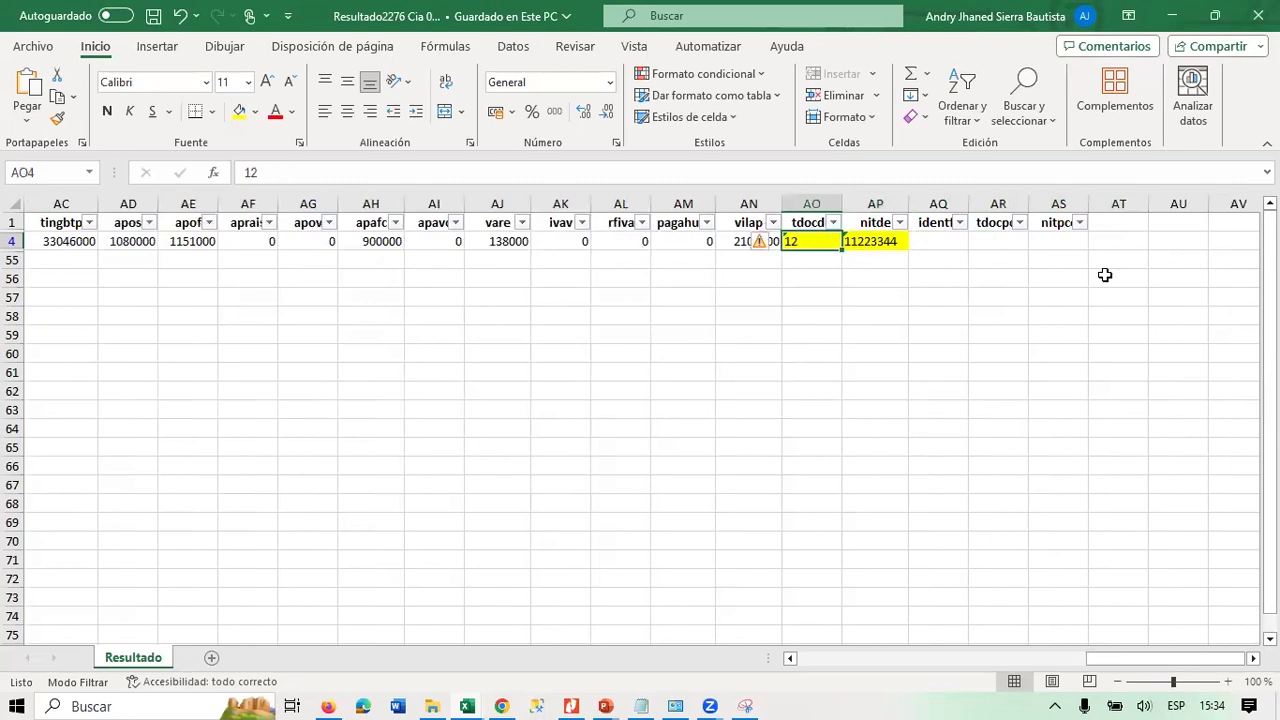
key("Home")
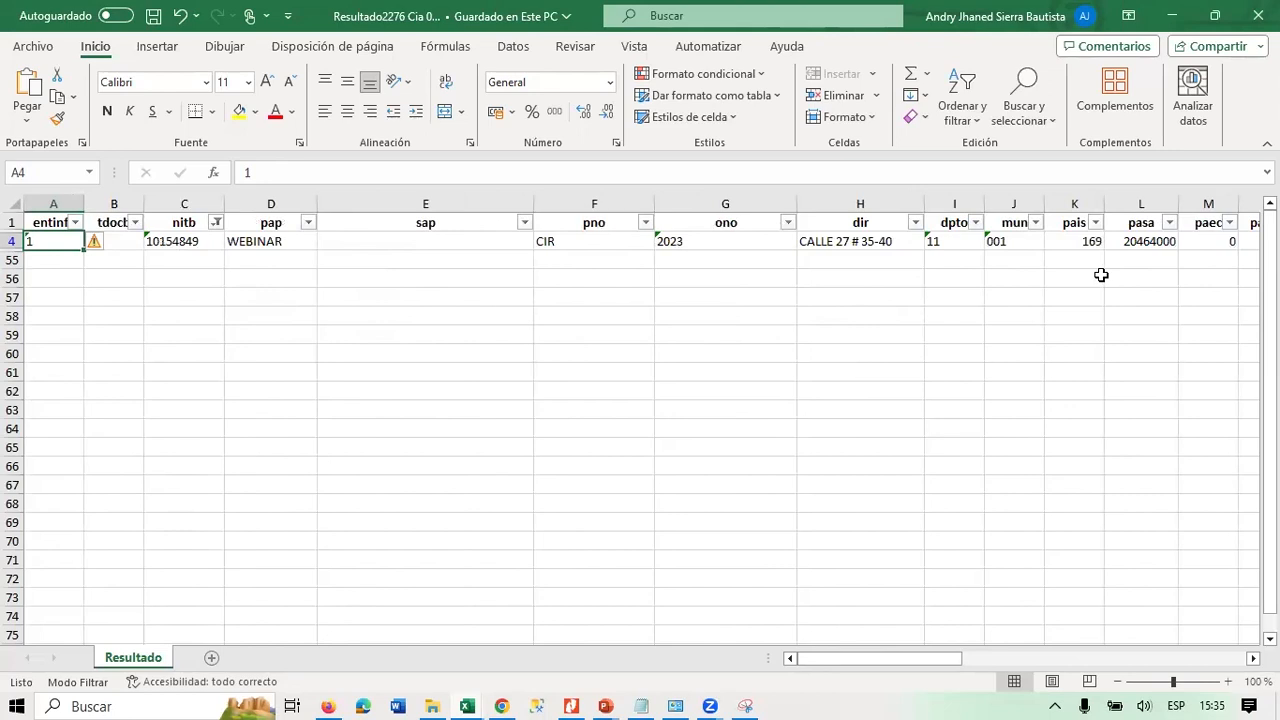
key("Right")
key("Right")
key("Right")
key("Right")
key("Right")
key("Right")
key("Right")
key("Right")
key("Right")
key("Right")
key("Right")
key("Right")
key("Right")
key("Right")
key("Right")
key("Right")
key("Right")
key("Right")
key("Right")
key("Right")
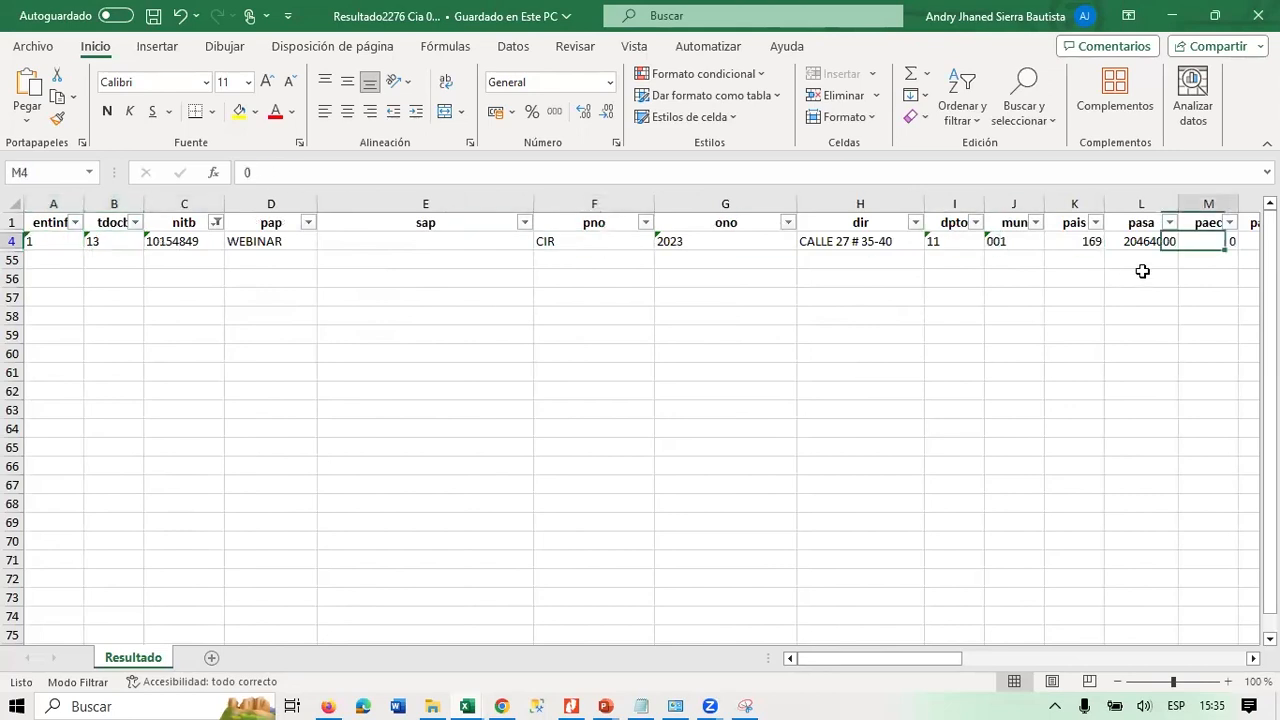
key("Right")
key("Right")
key("Right")
key("Right")
key("Right")
key("Right")
key("Right")
key("Right")
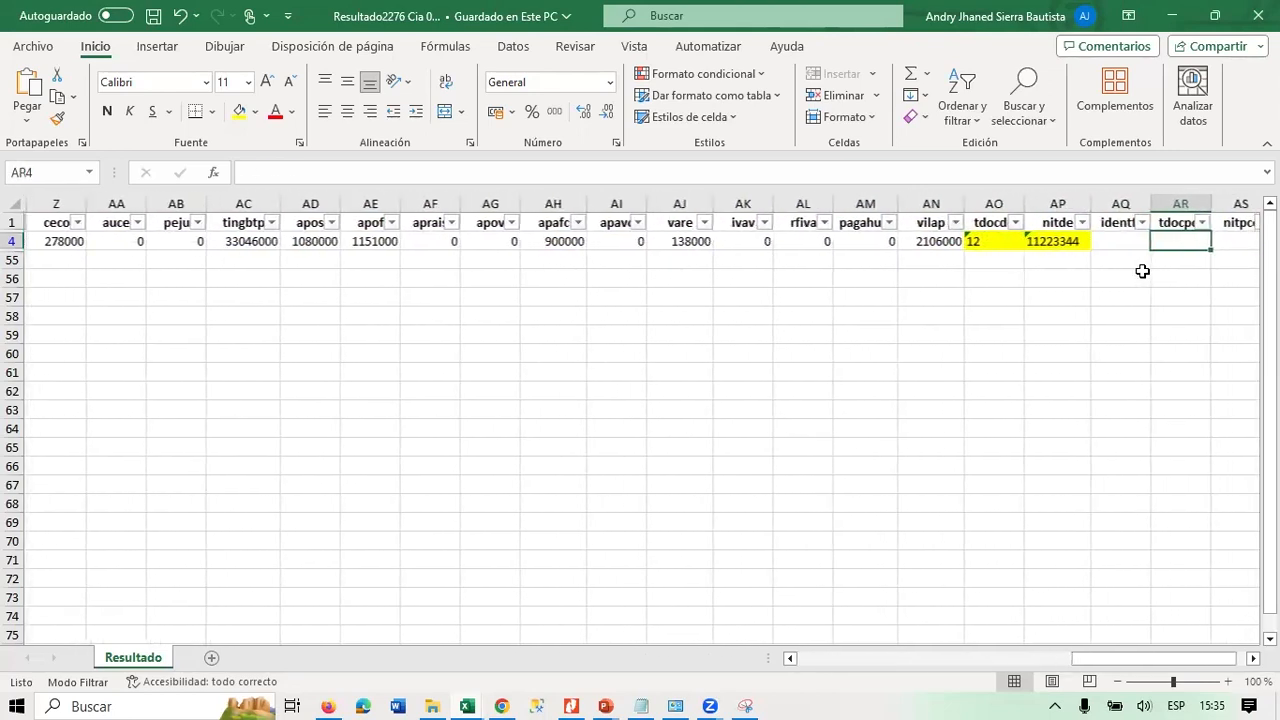
key("Left")
key("Left")
key("Left")
key("Left")
key("Left")
key("Left")
key("Left")
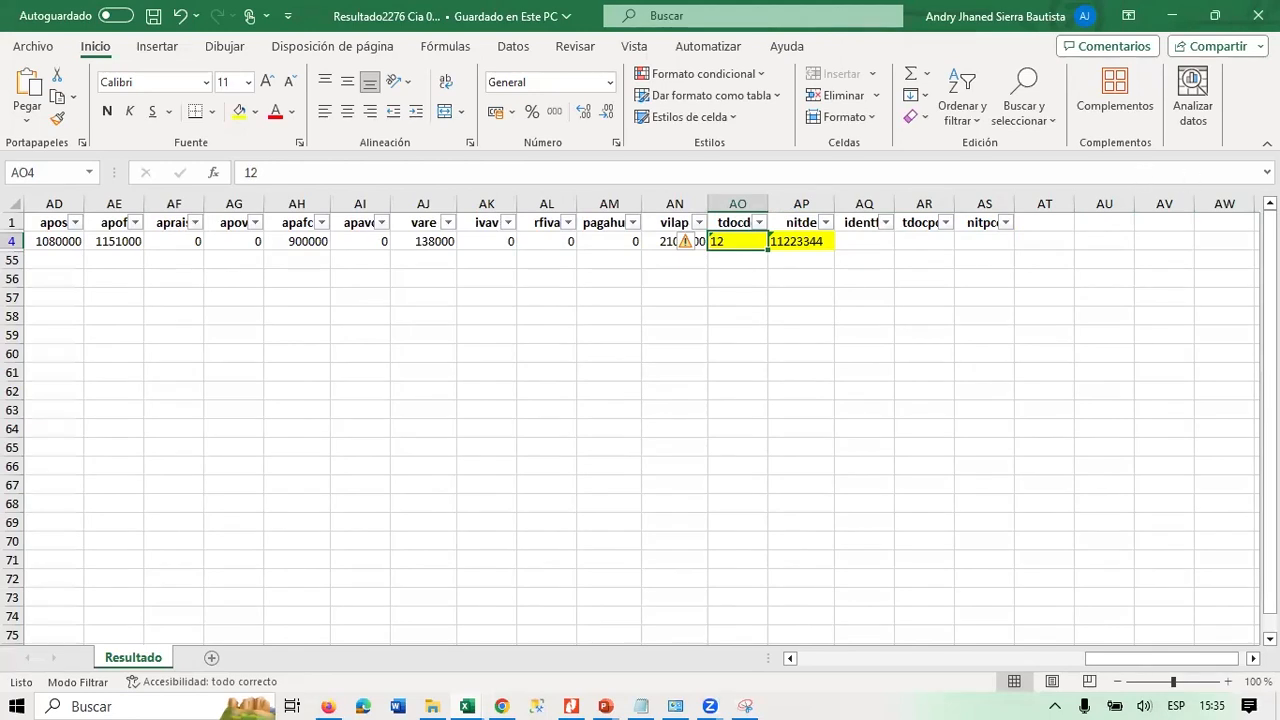
Close the Cia 01 workbook and open Resultado2276 Cia 100.xlsx from folder 4.
left_click(1252, 18)
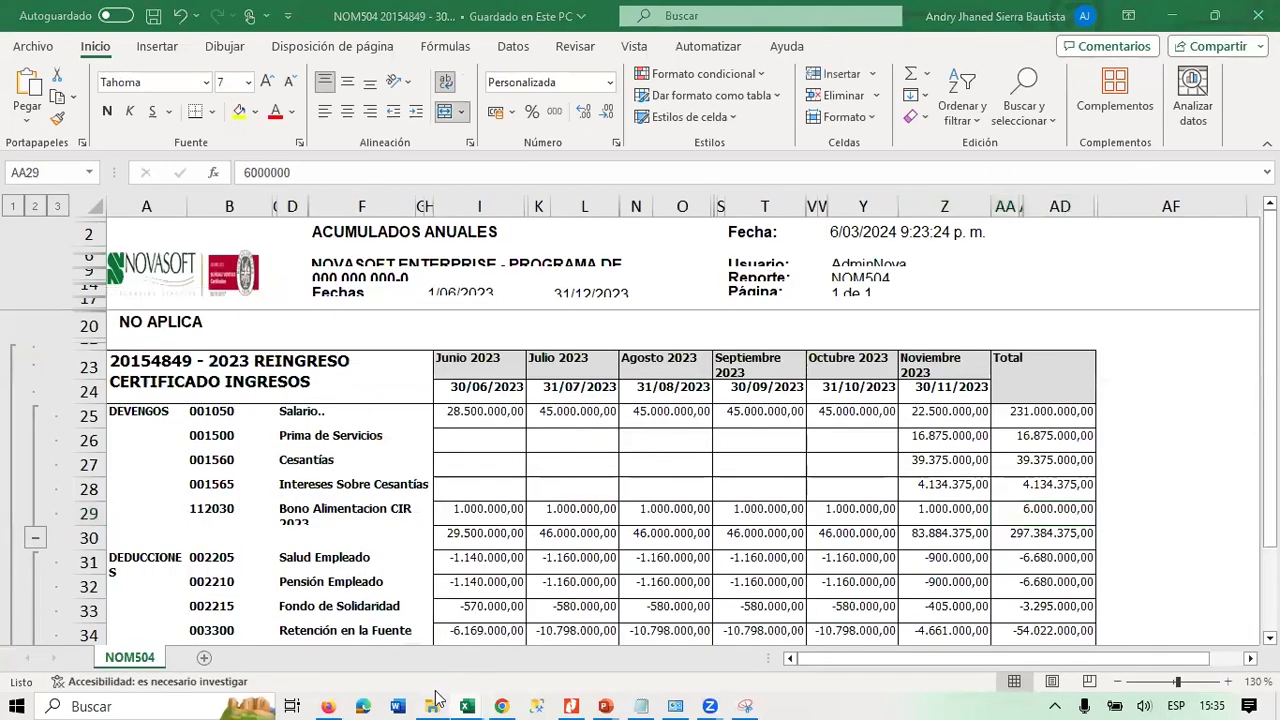
left_click(433, 704)
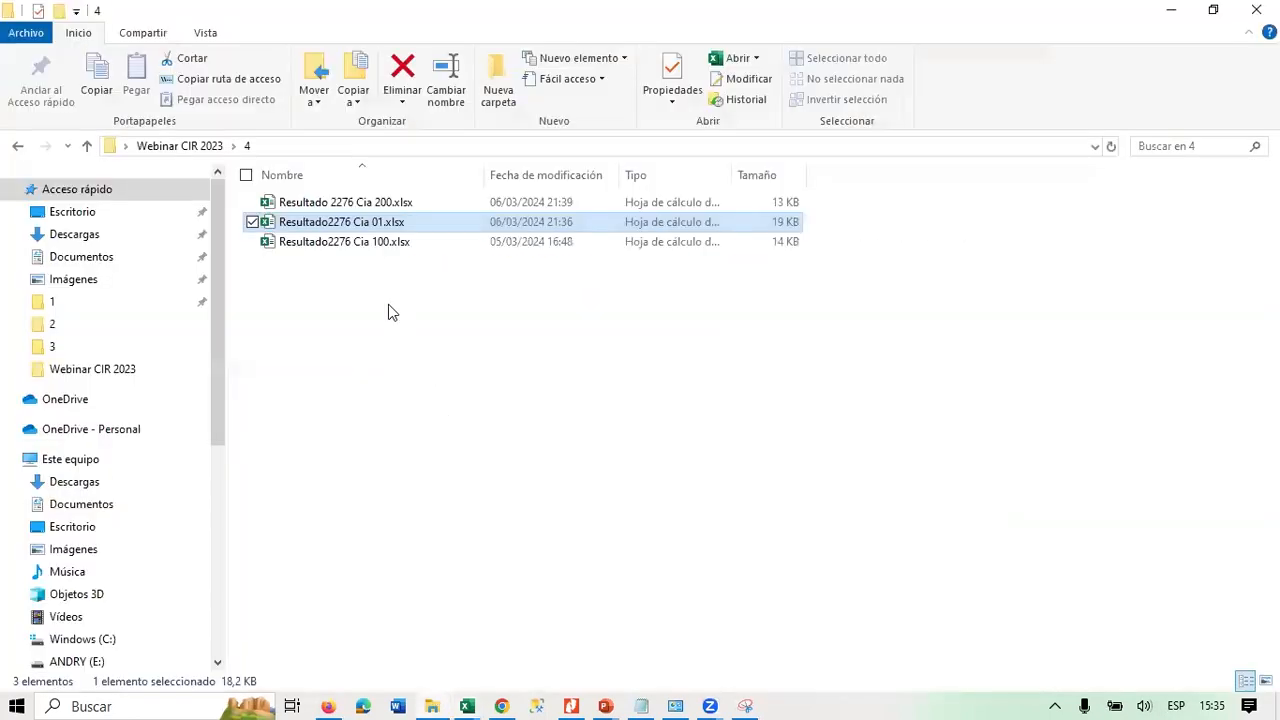
left_click(385, 243)
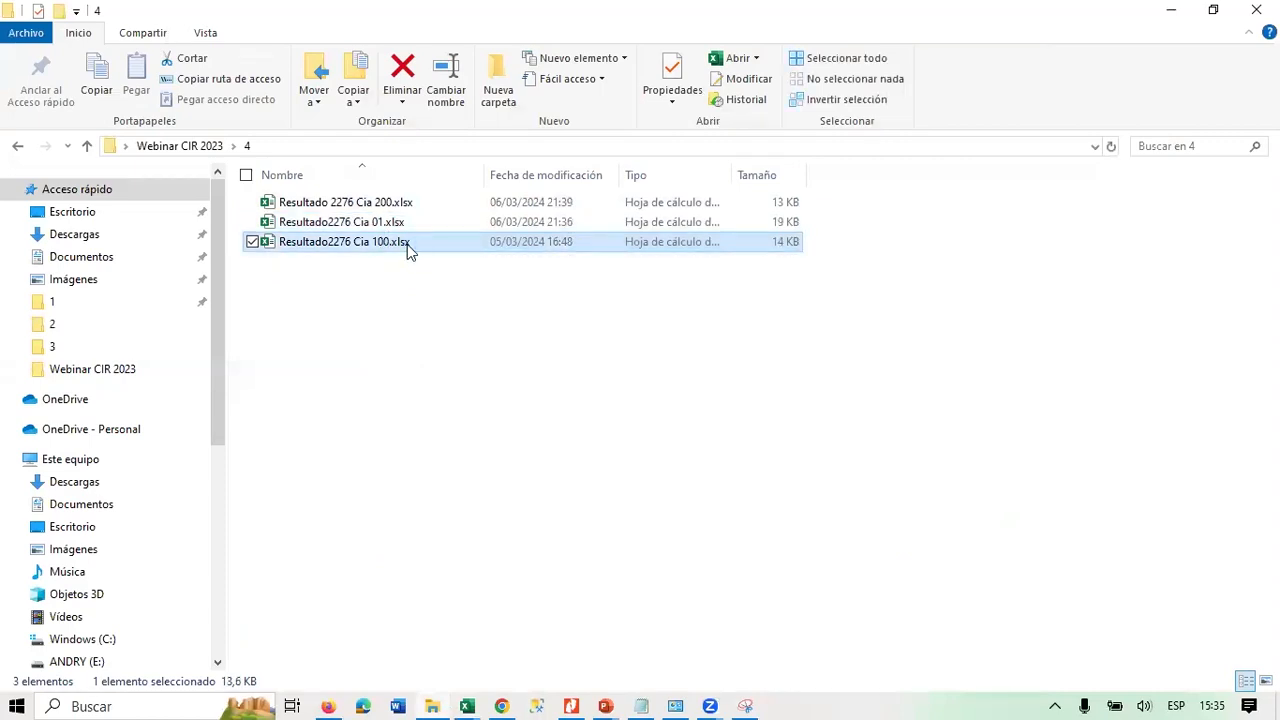
double_click(407, 244)
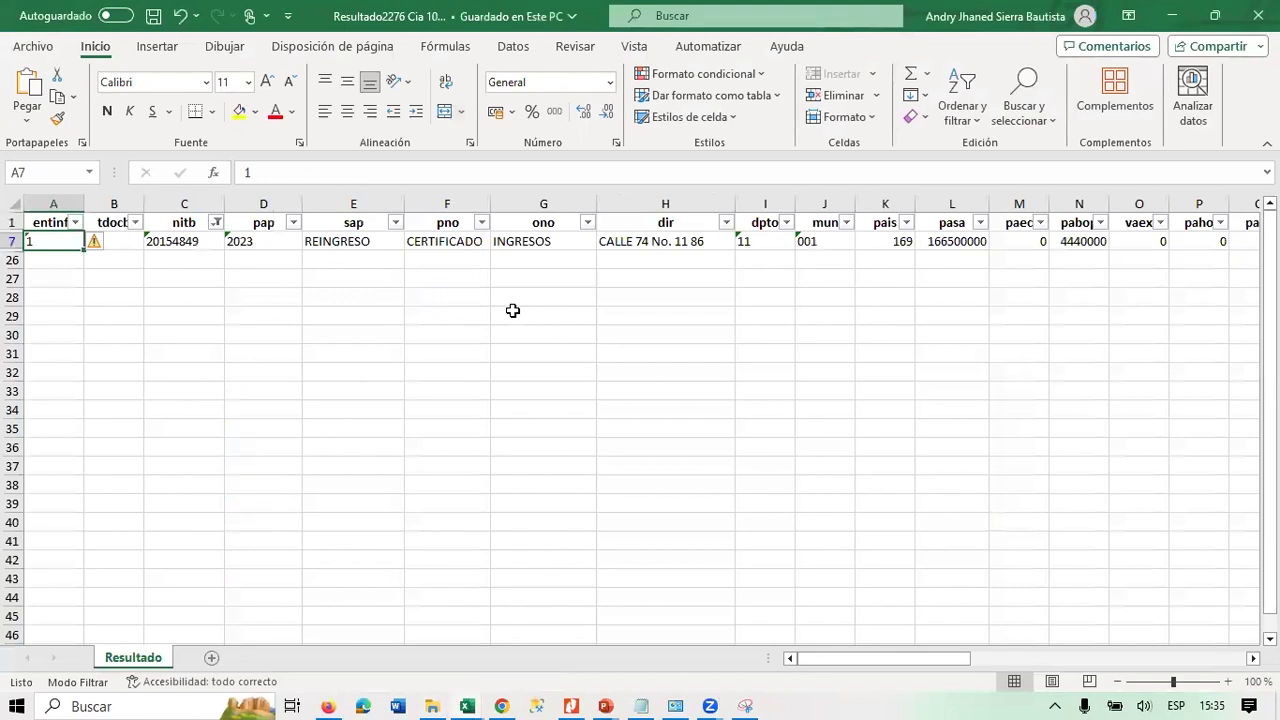
key("Right")
key("Right")
key("Right")
key("Right")
key("Right")
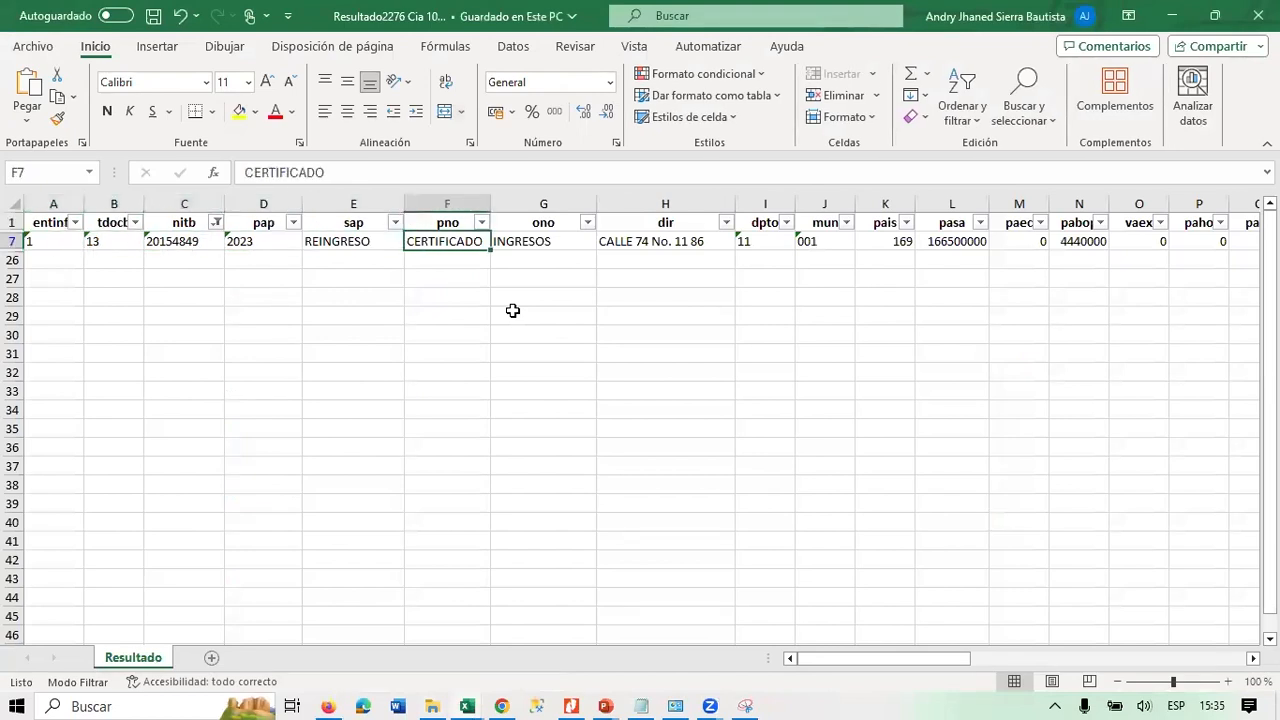
key("Right")
key("Right")
key("Right")
key("Right")
key("Right")
key("Right")
key("Right")
key("Right")
key("Right")
key("Right")
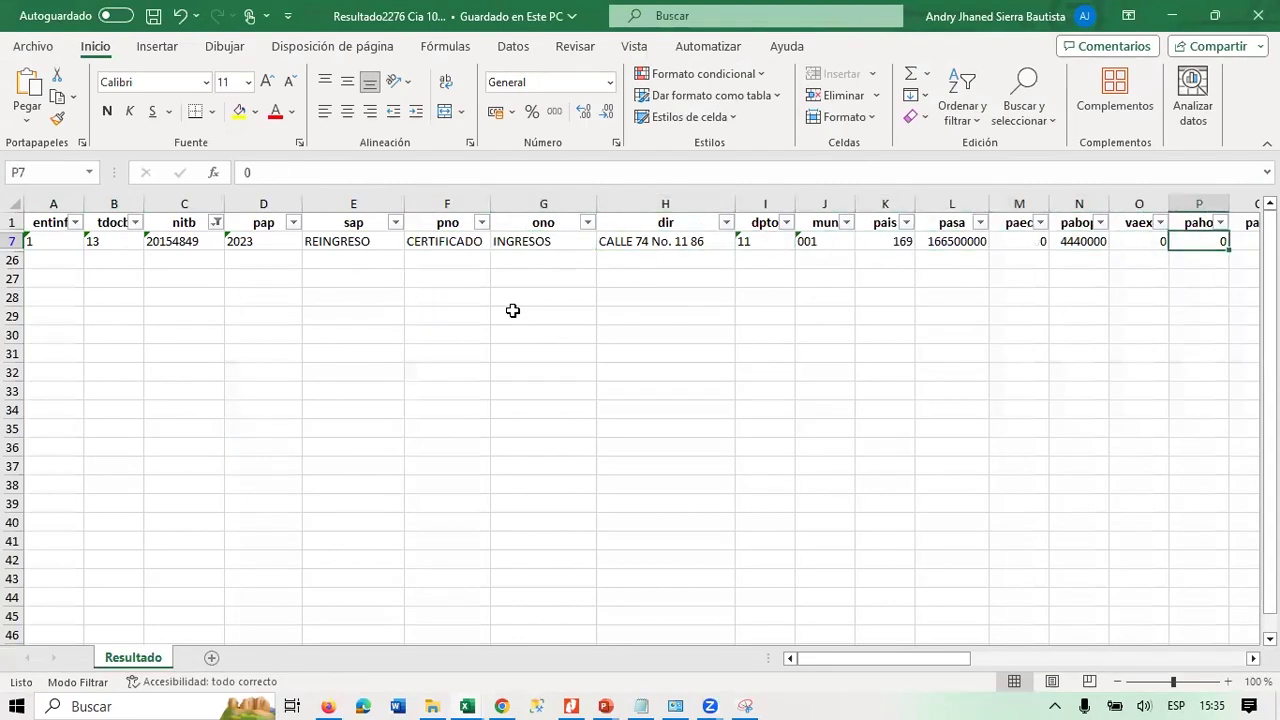
key("Right")
key("Right")
key("Right")
key("Right")
key("Right")
key("Right")
key("Right")
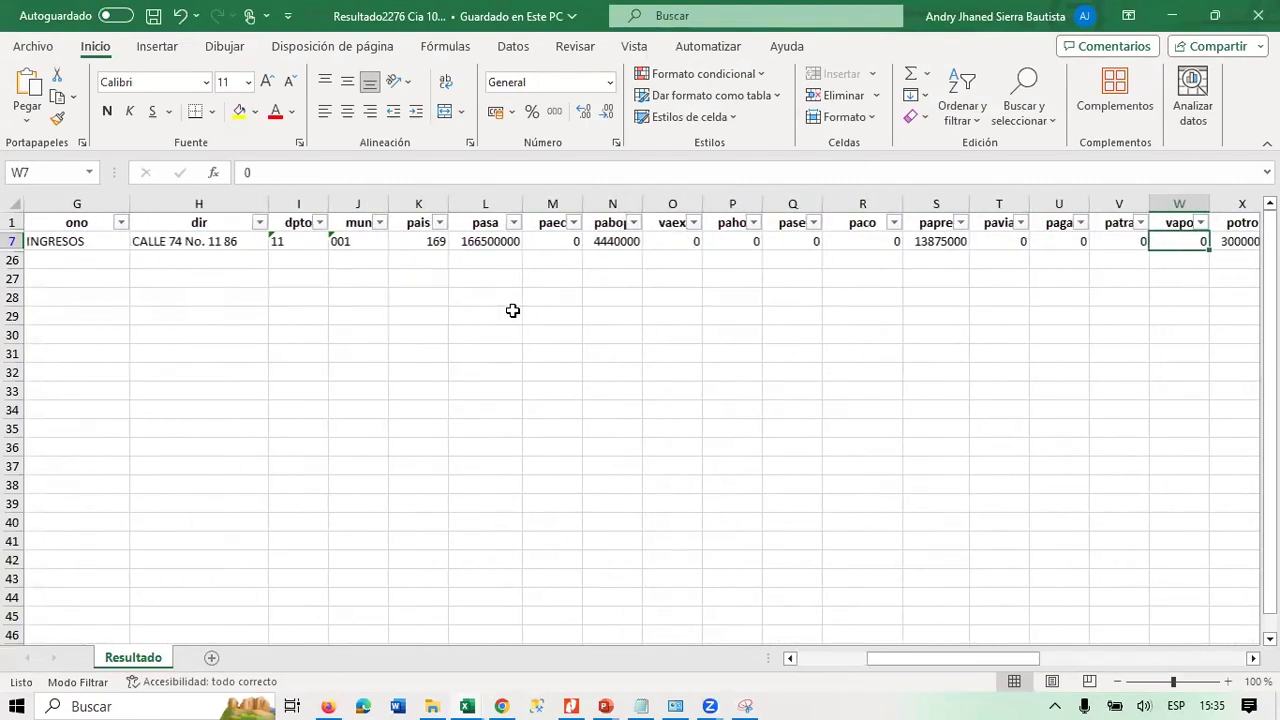
left_click(568, 702)
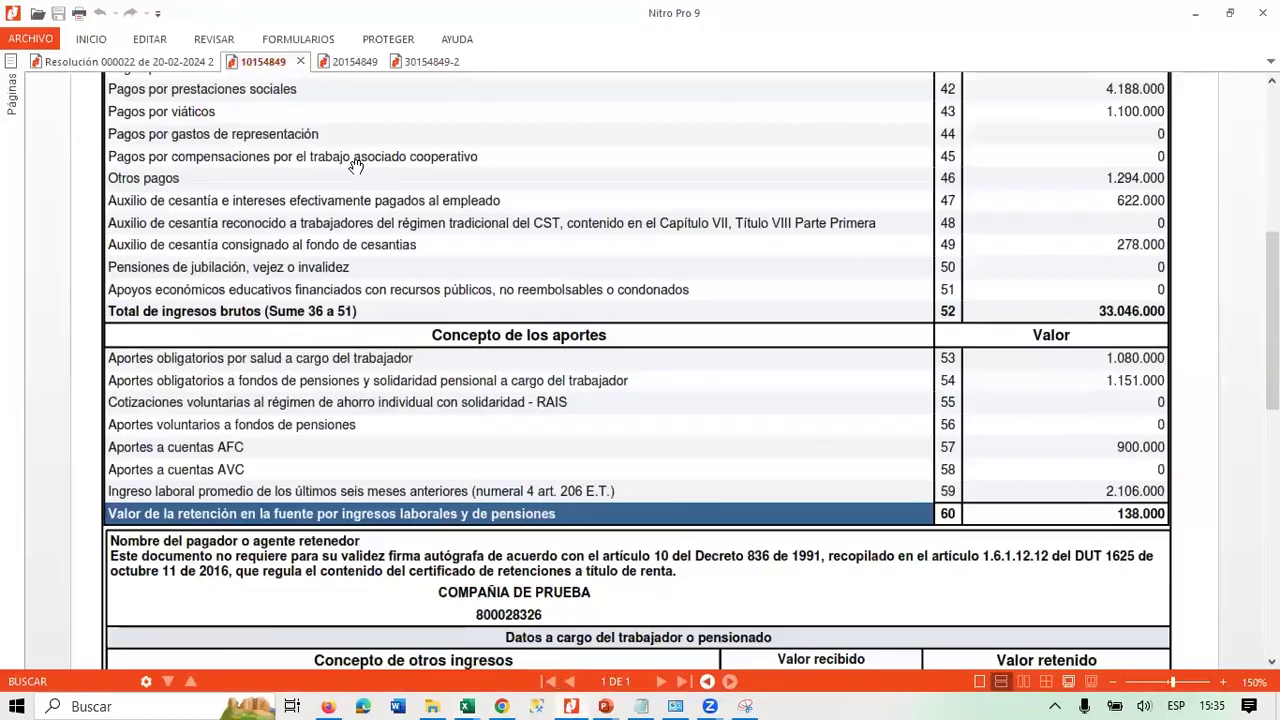
left_click(345, 61)
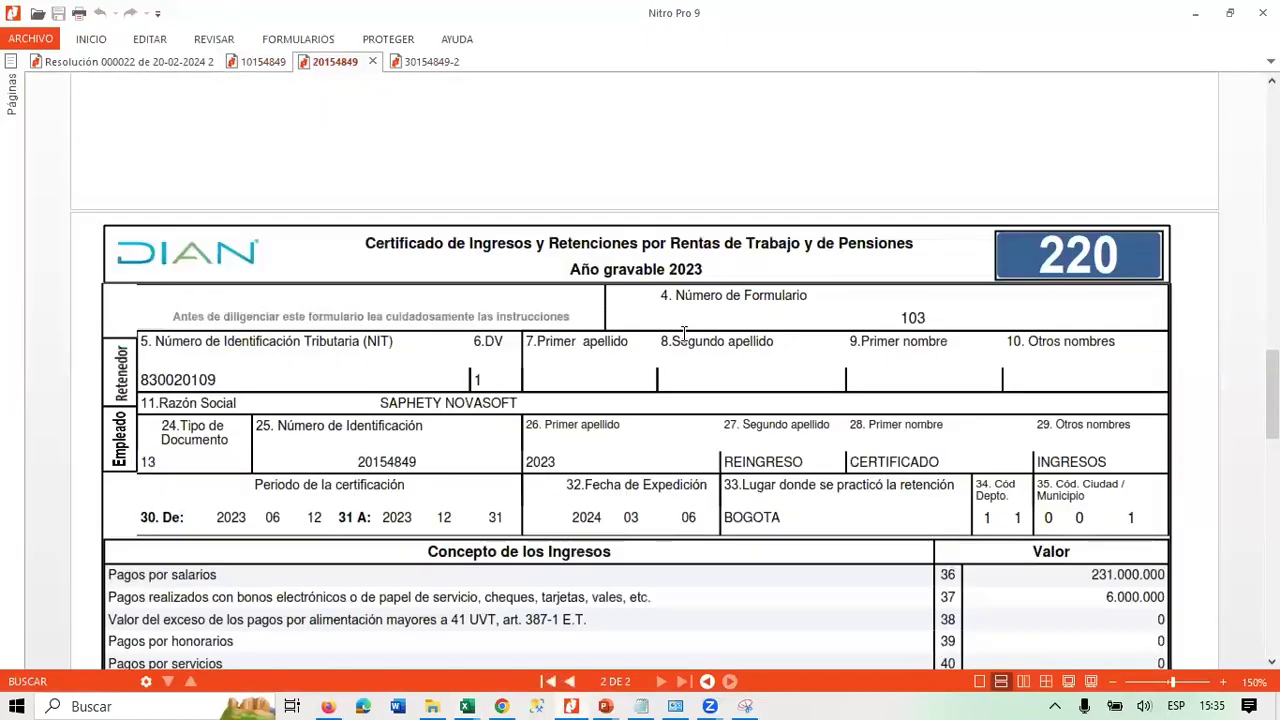
scroll(684, 330, "up", 15)
scroll(691, 335, "up", 6)
scroll(522, 392, "down", 3)
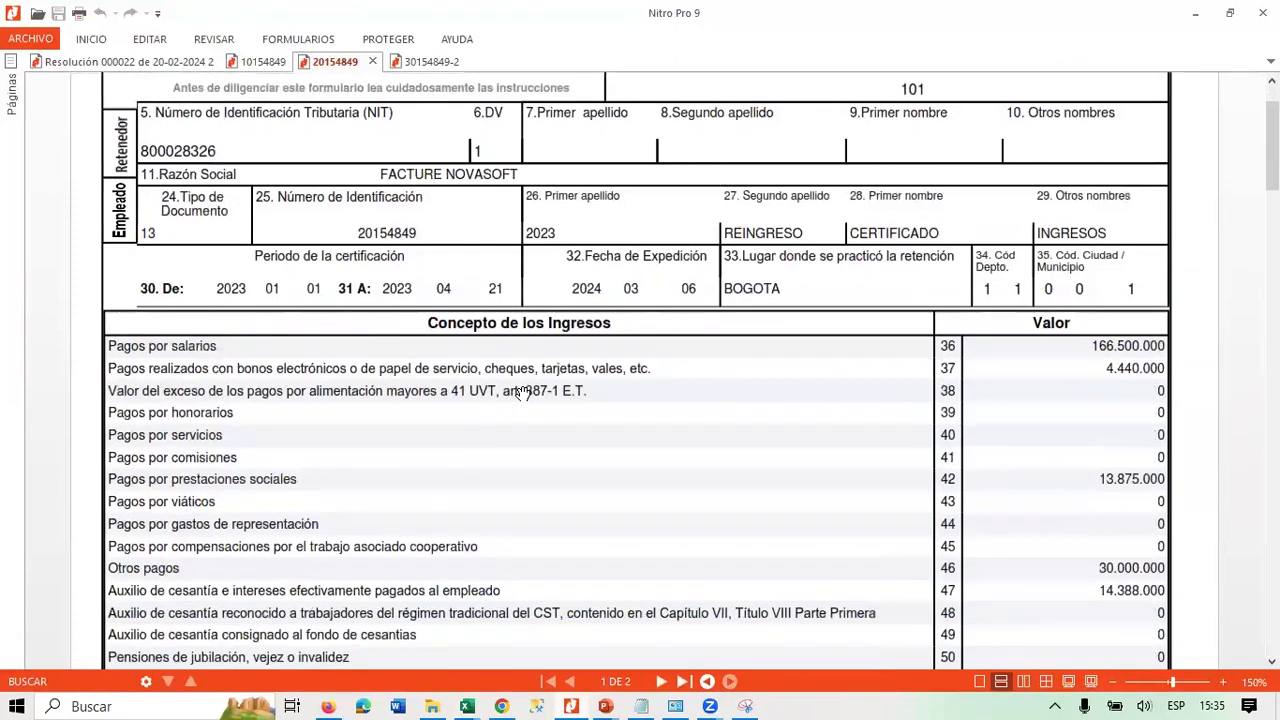
key("alt+Tab")
key("Left")
key("Left")
key("Left")
key("Left")
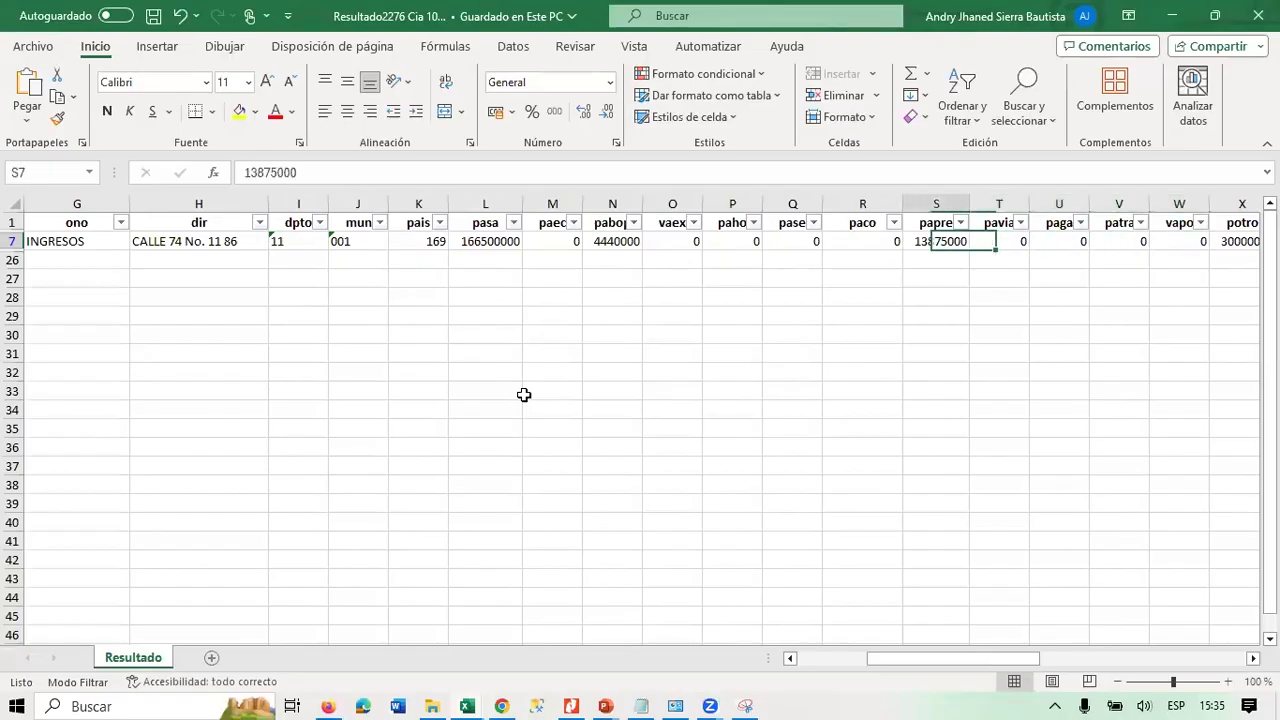
key("alt+Tab")
key("alt+Tab")
key("Right")
key("Right")
key("Right")
key("Right")
key("Right")
key("Right")
key("Right")
key("Right")
key("Right")
key("Right")
key("Right")
key("Right")
key("Right")
key("Right")
key("Right")
key("Right")
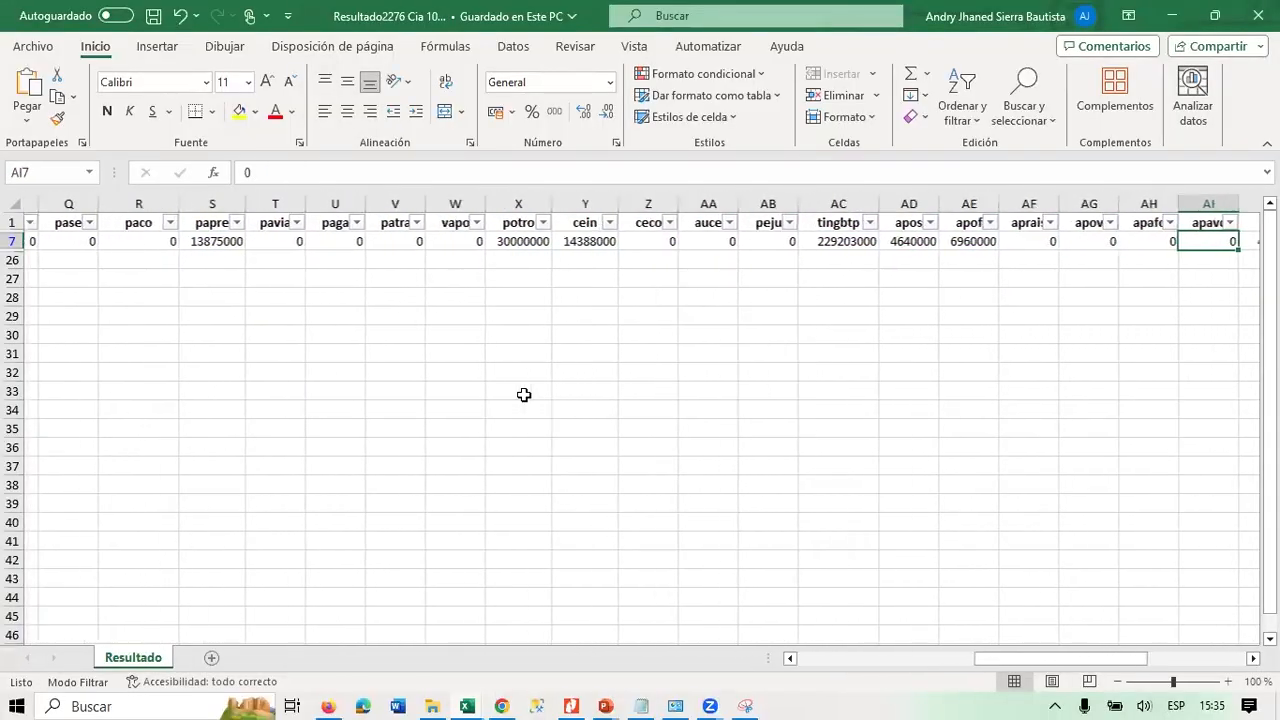
Compare row 7's vare withholding and pagahuvt values against the income certificate.
key("Right")
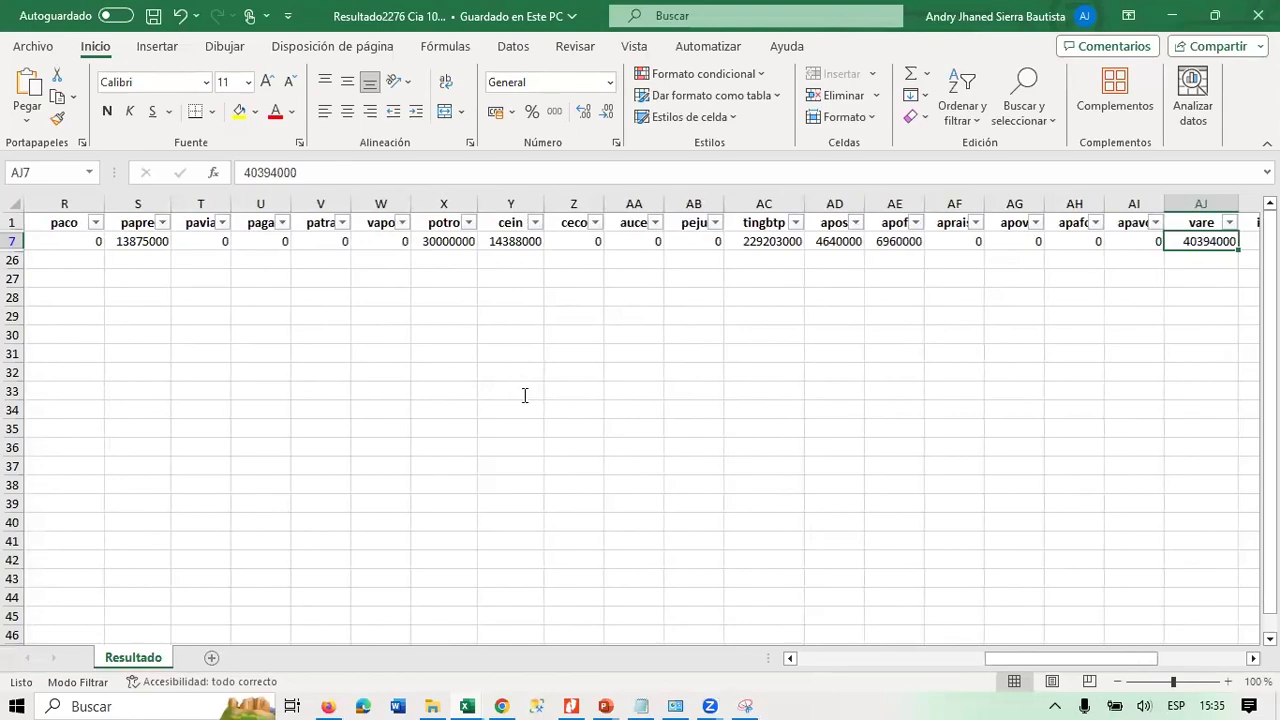
key("alt+Tab")
scroll(465, 443, "down", 3)
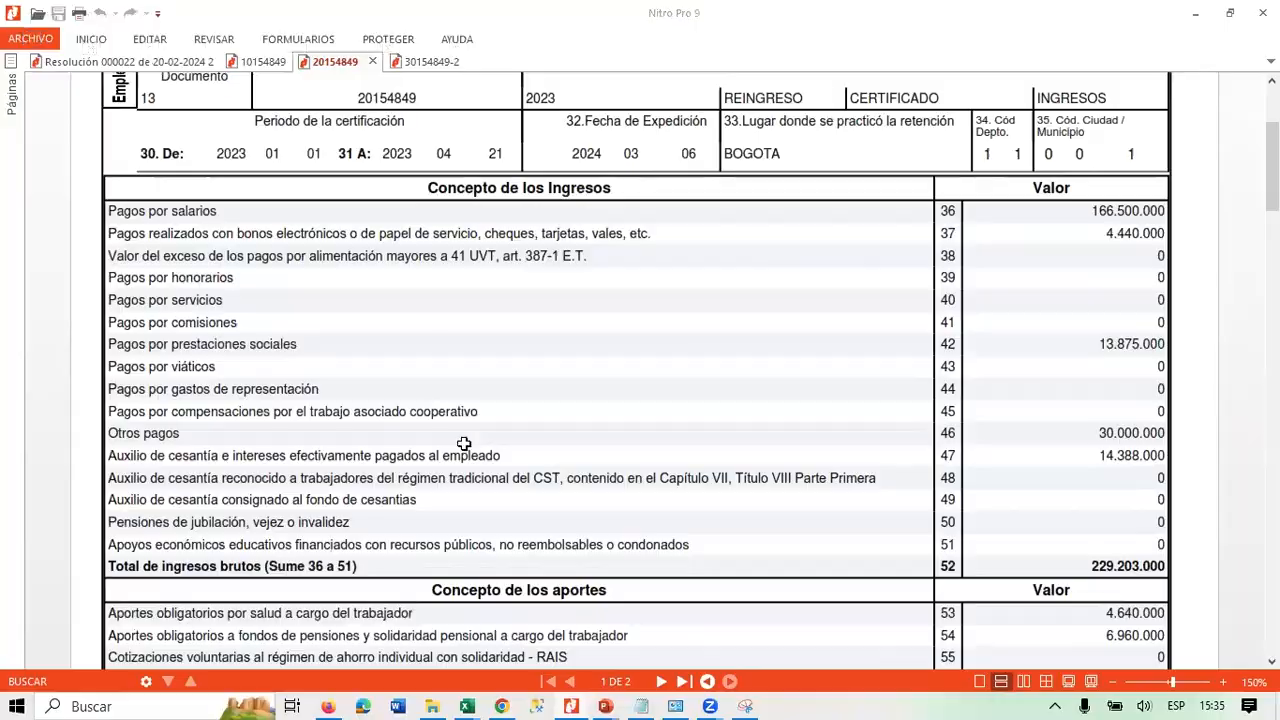
key("alt+Tab")
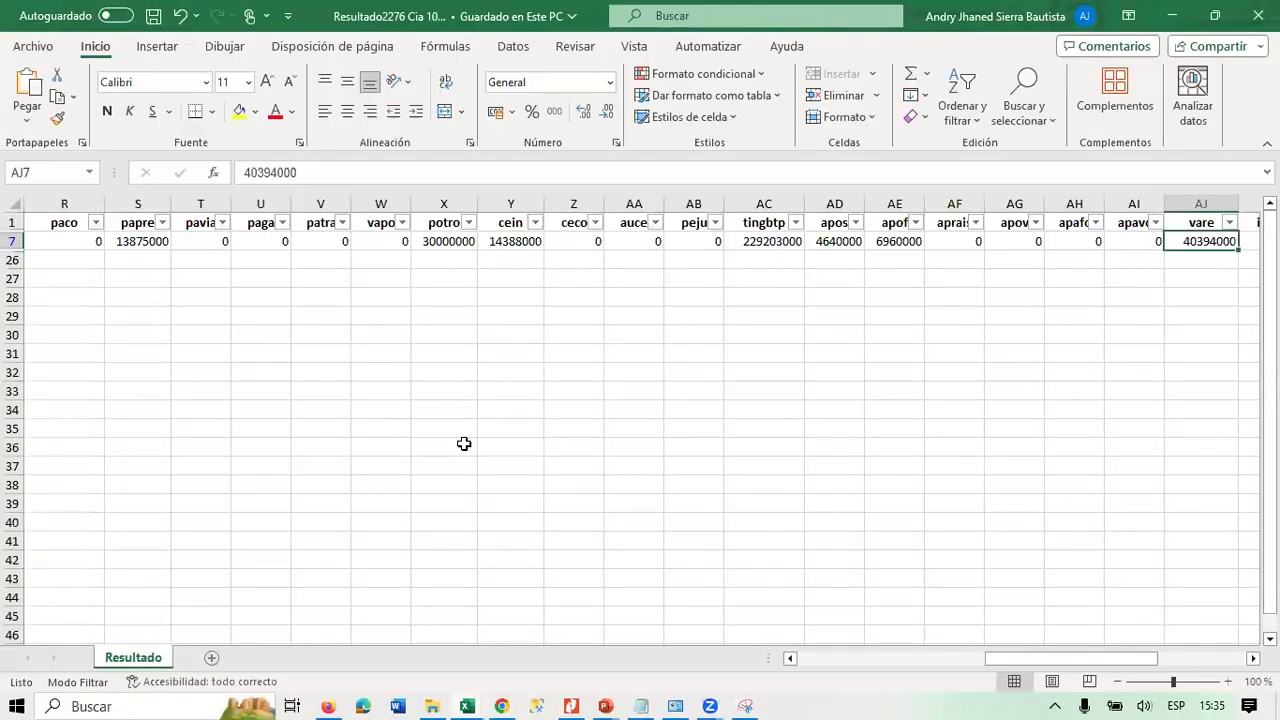
key("Right")
key("Right")
key("Right")
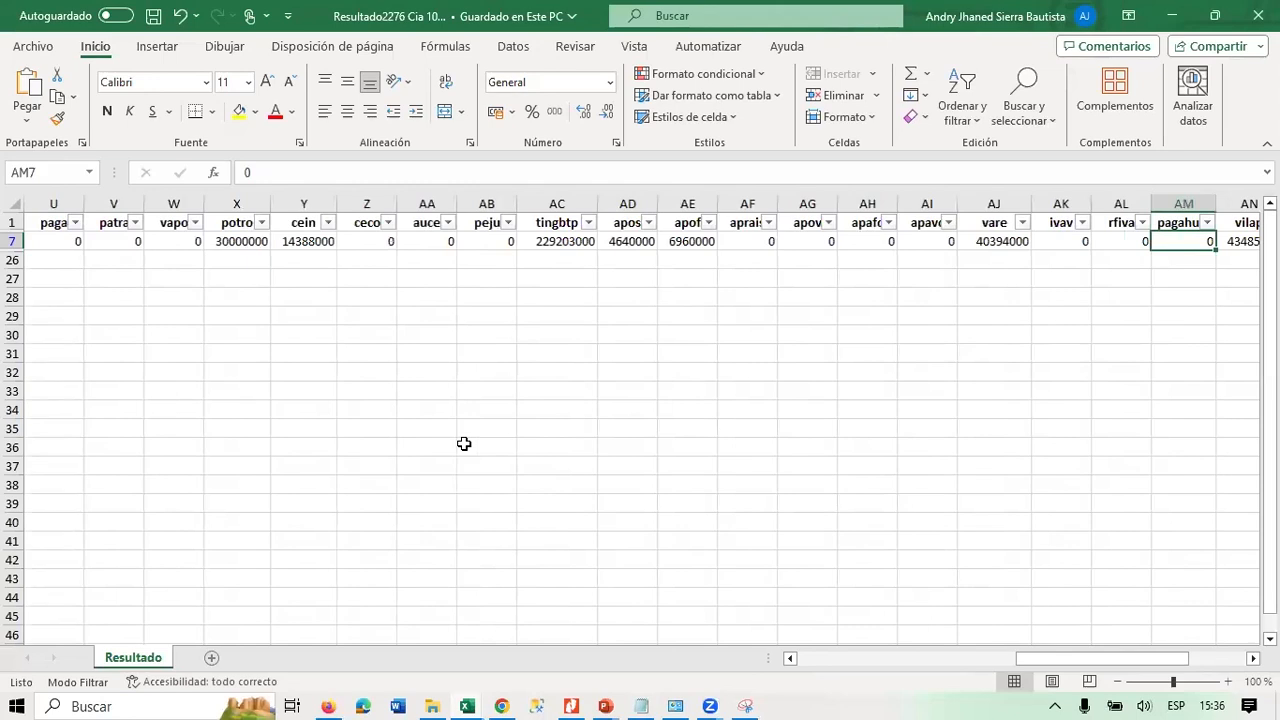
key("alt+Tab")
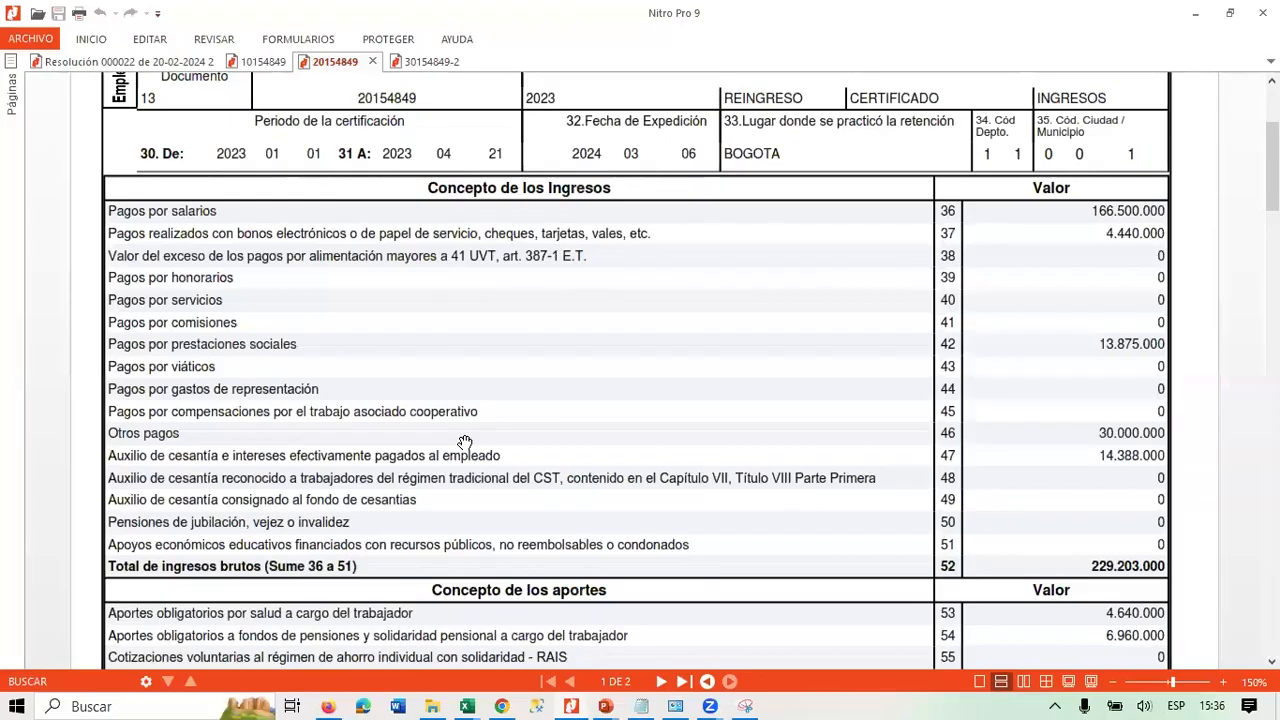
key("alt+Tab")
Verify the vilap value 43485000 against the certificate's 43.485.000 average income line.
key("Right")
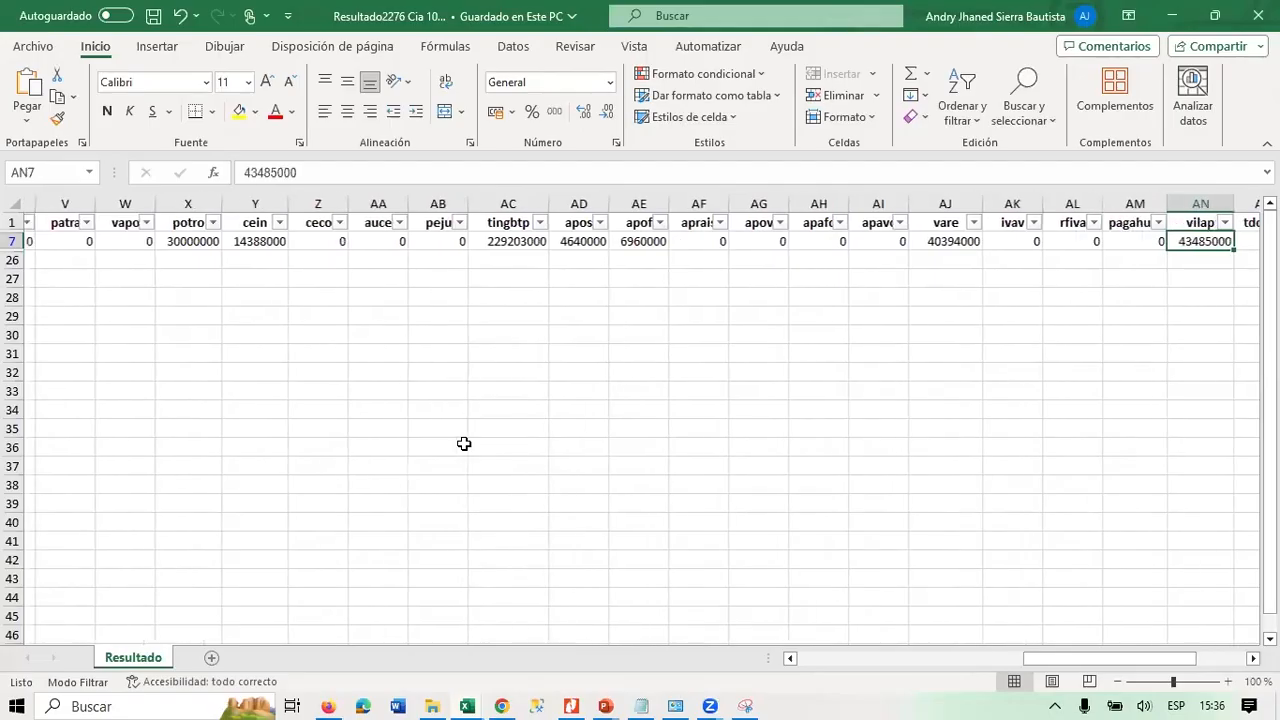
key("Right")
key("Right")
key("Right")
key("Right")
key("Right")
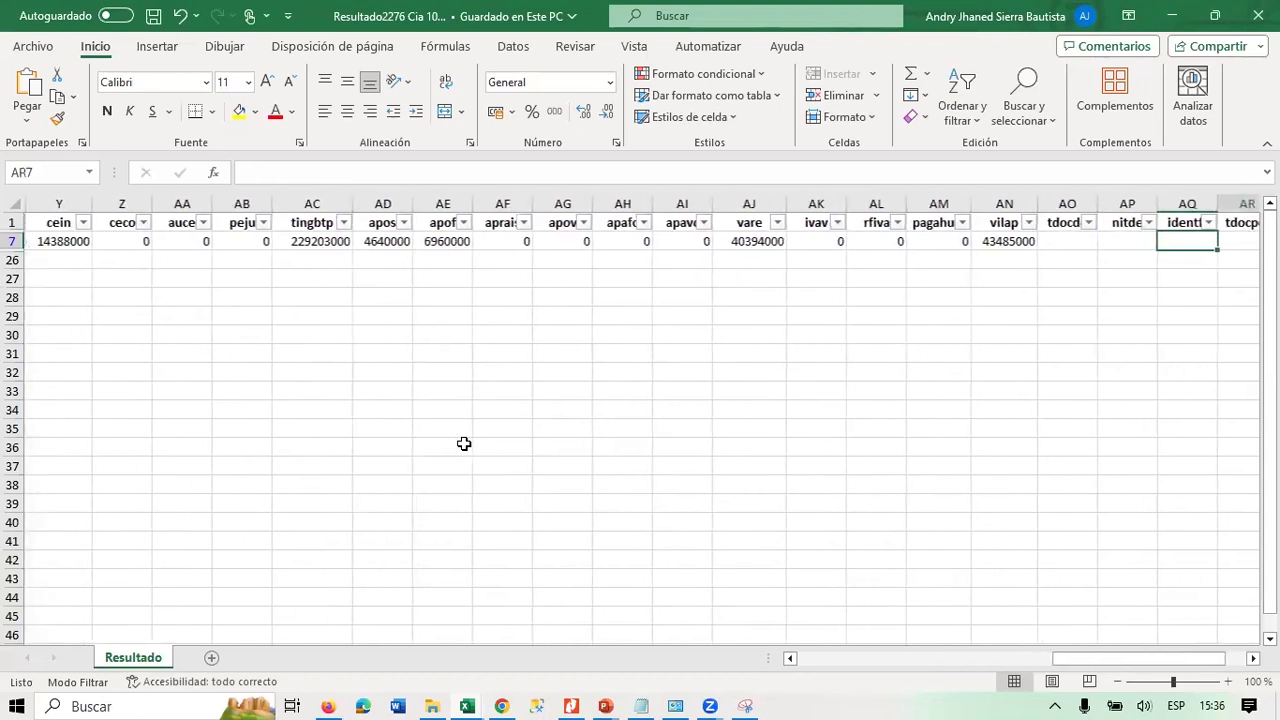
key("Left")
key("Left")
key("Left")
key("Left")
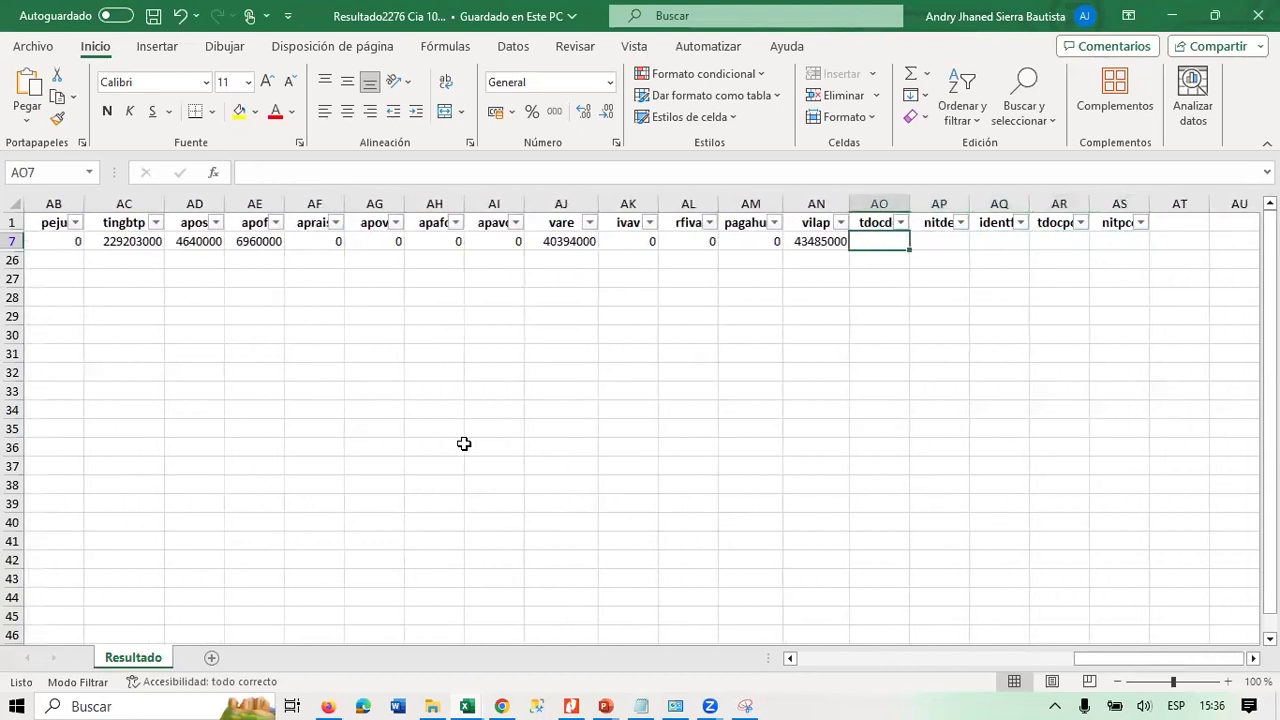
key("alt+Tab")
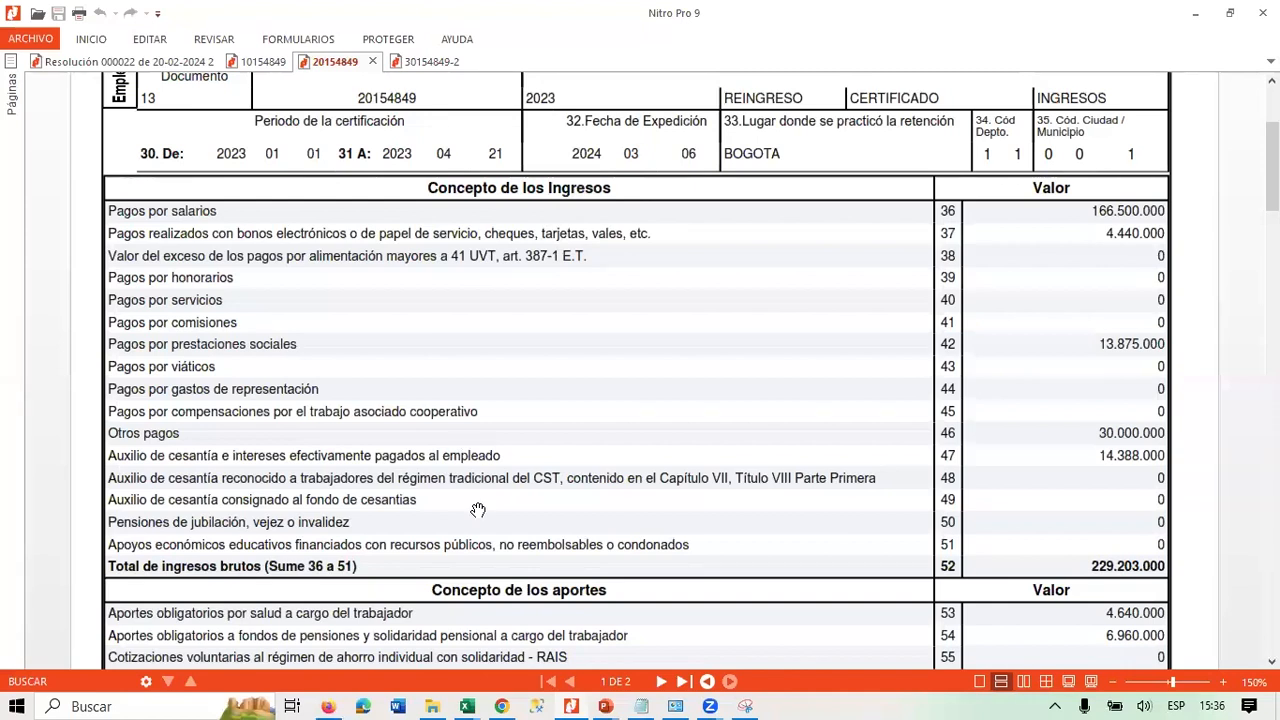
scroll(475, 510, "down", 4)
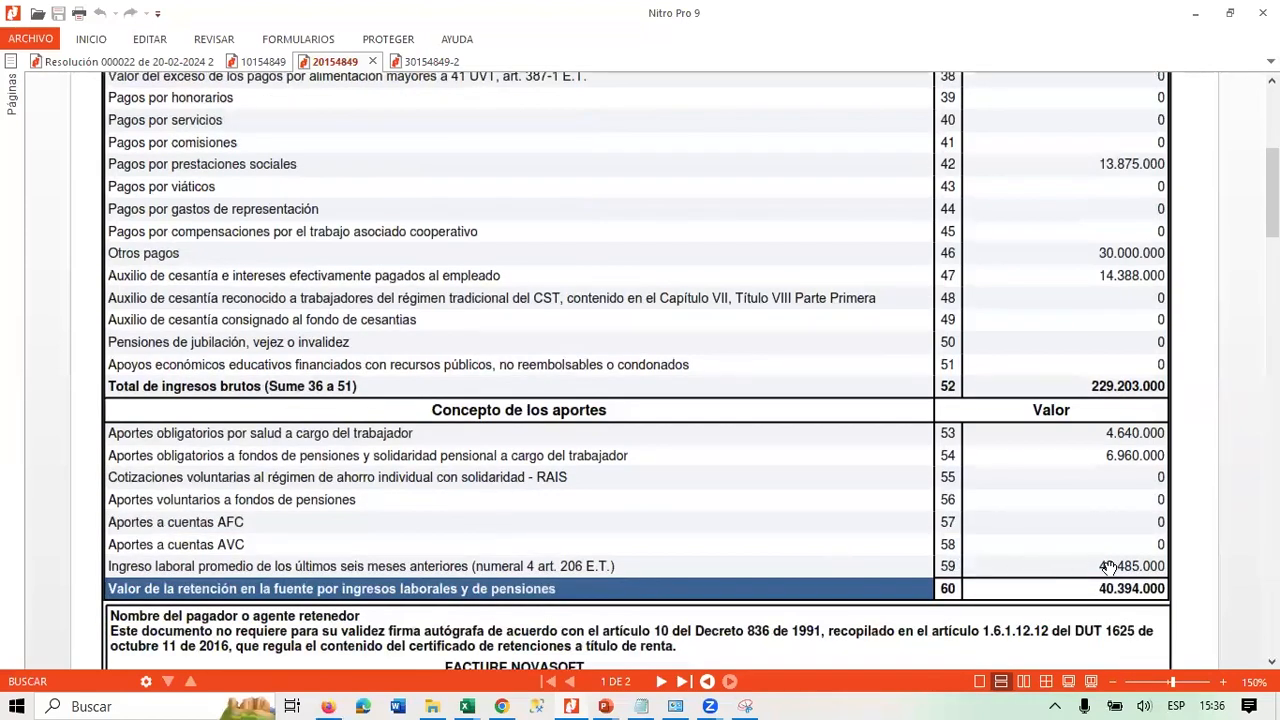
left_click_drag(1097, 563, 1132, 568)
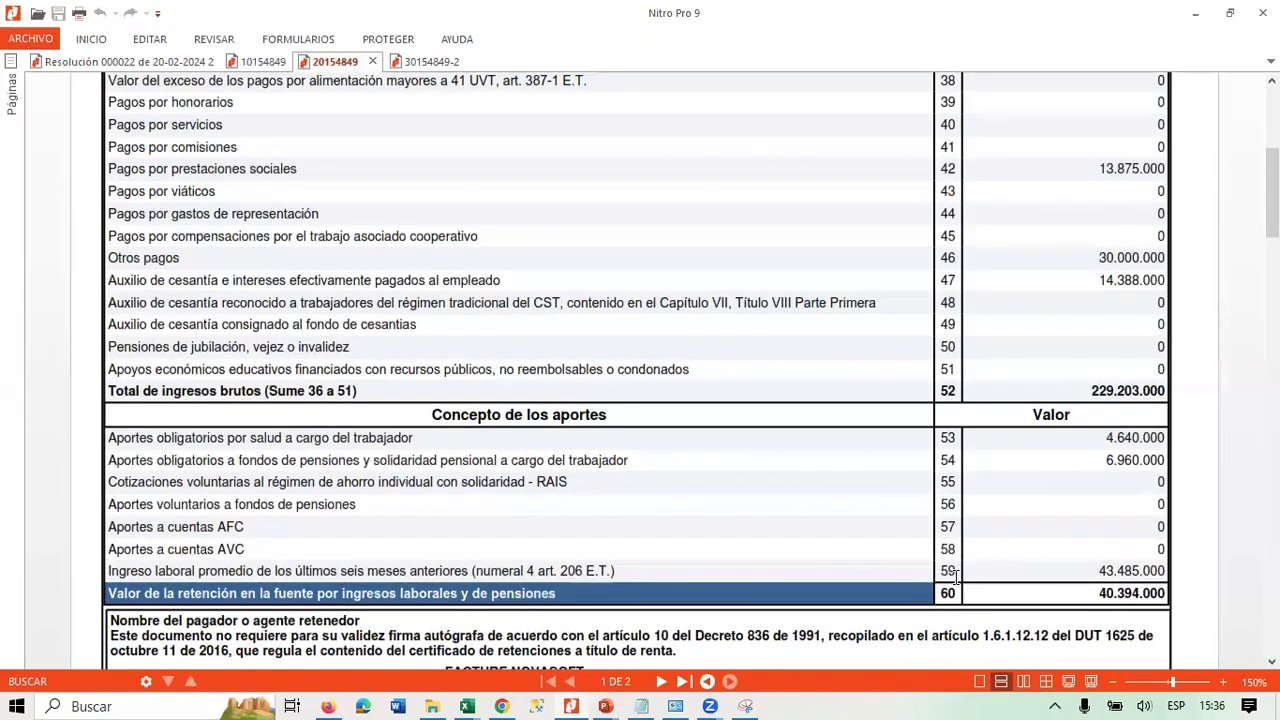
key("alt+Tab")
left_click(812, 245)
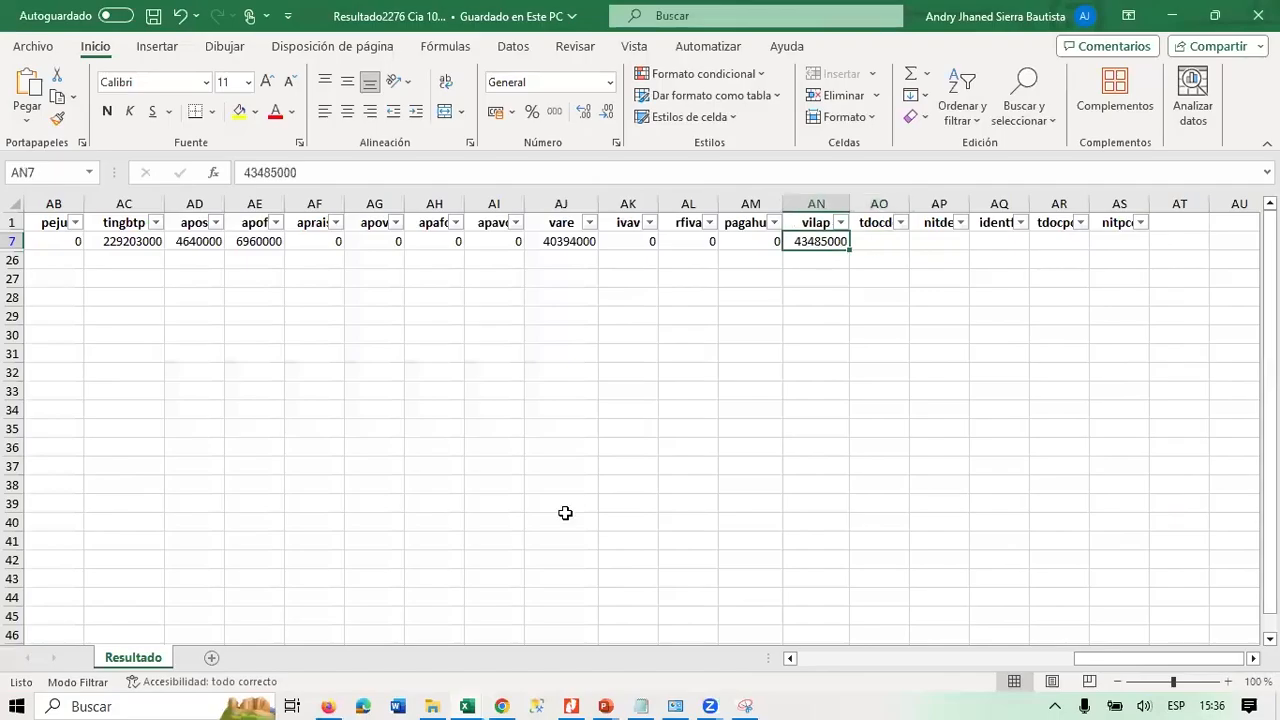
key("Left")
key("Left")
key("Left")
key("Left")
key("Left")
key("Left")
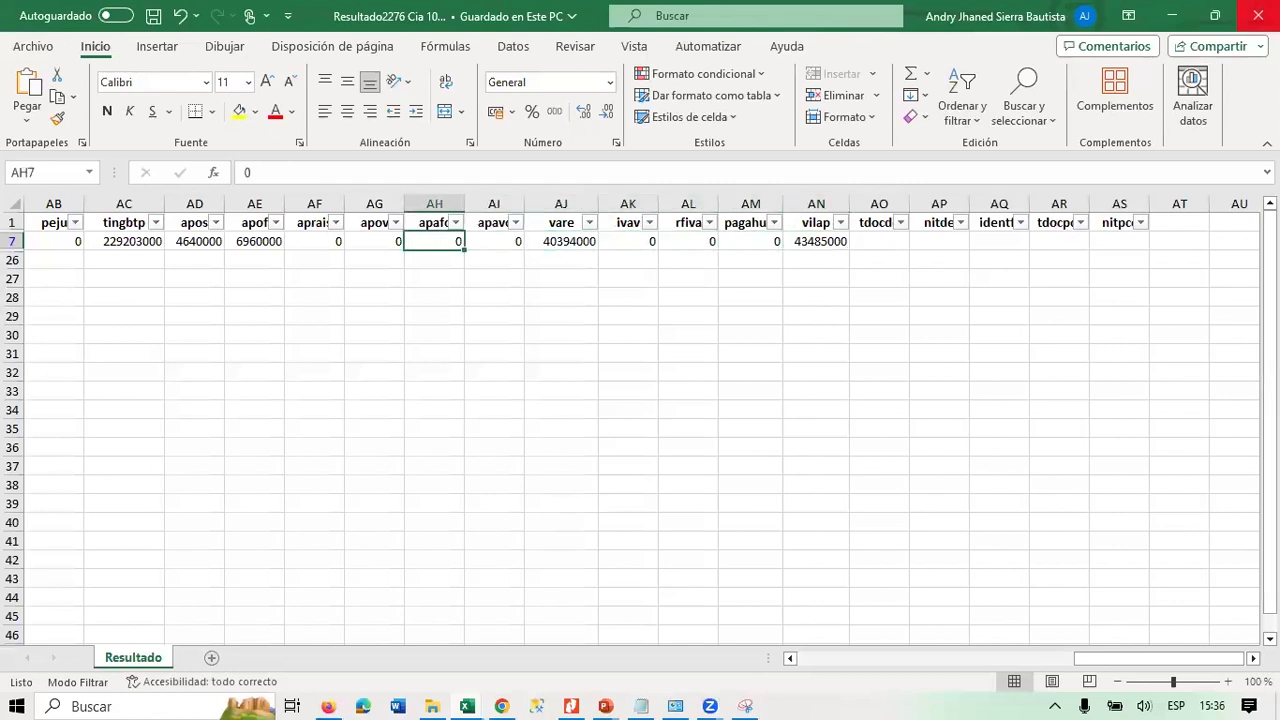
Close this workbook and open Resultado 2276 Cia 200.xlsx.
left_click(1258, 15)
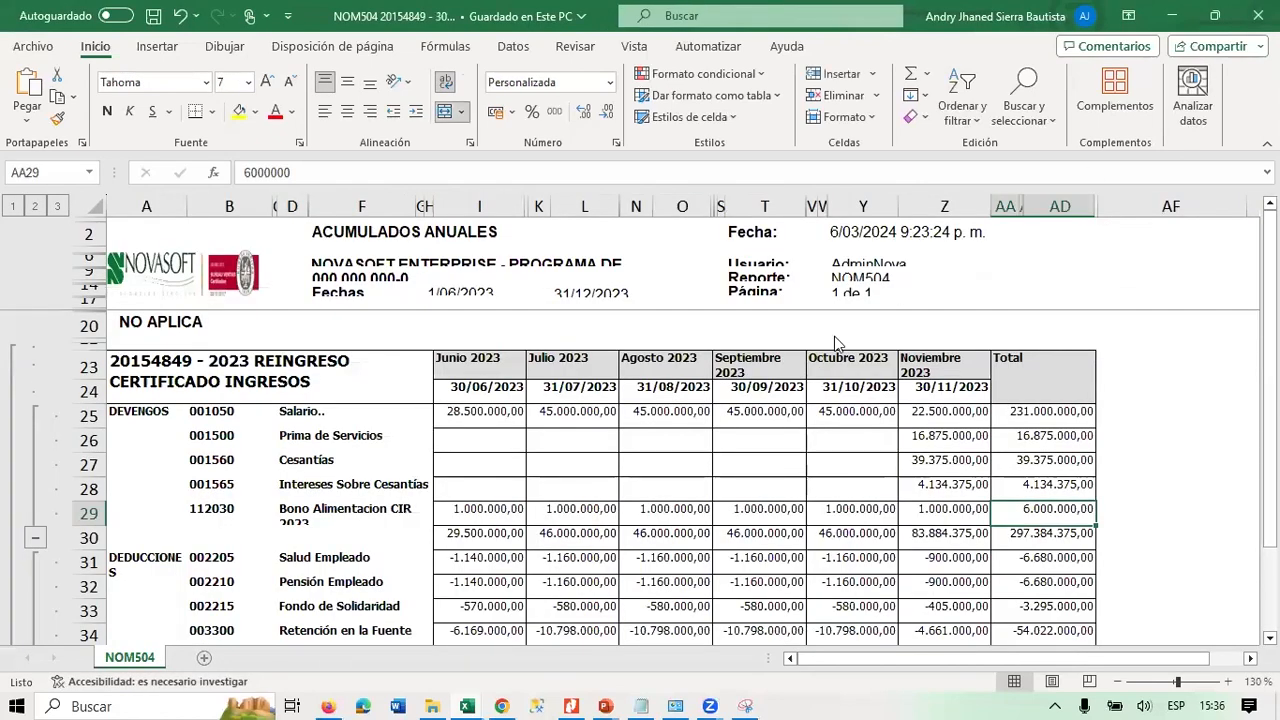
key("alt+Tab")
left_click(388, 205)
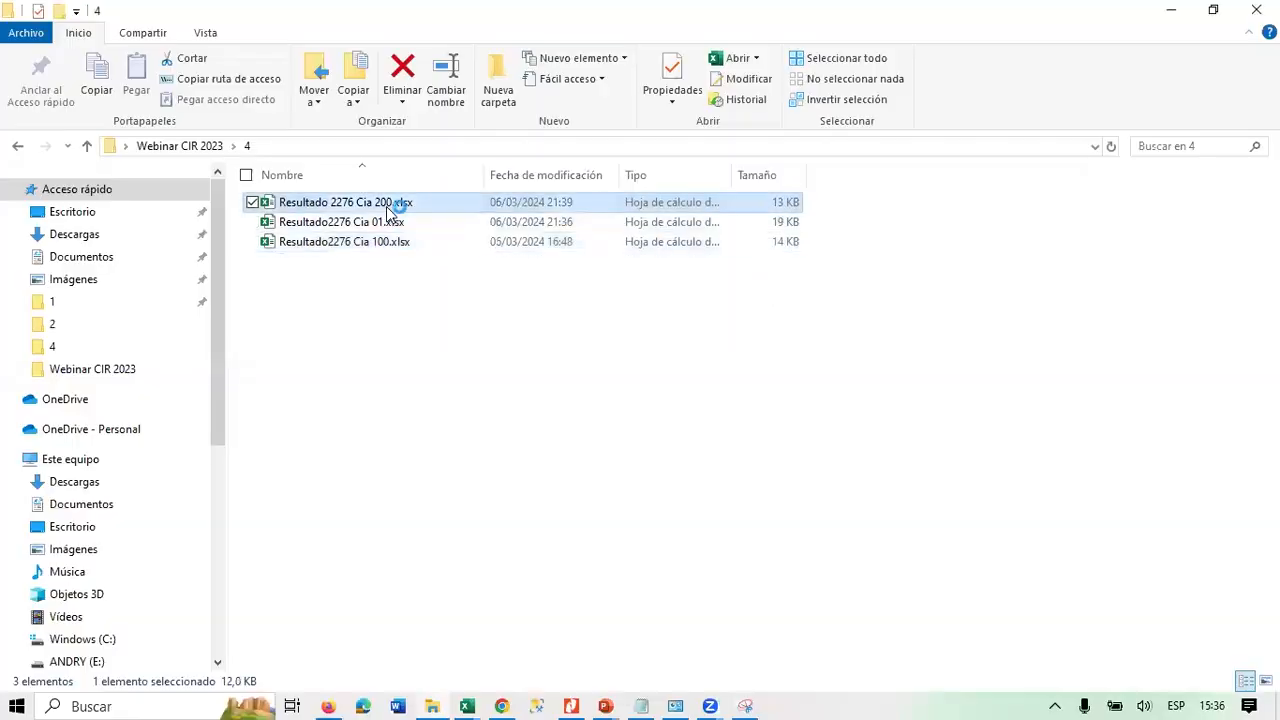
key("alt+Tab")
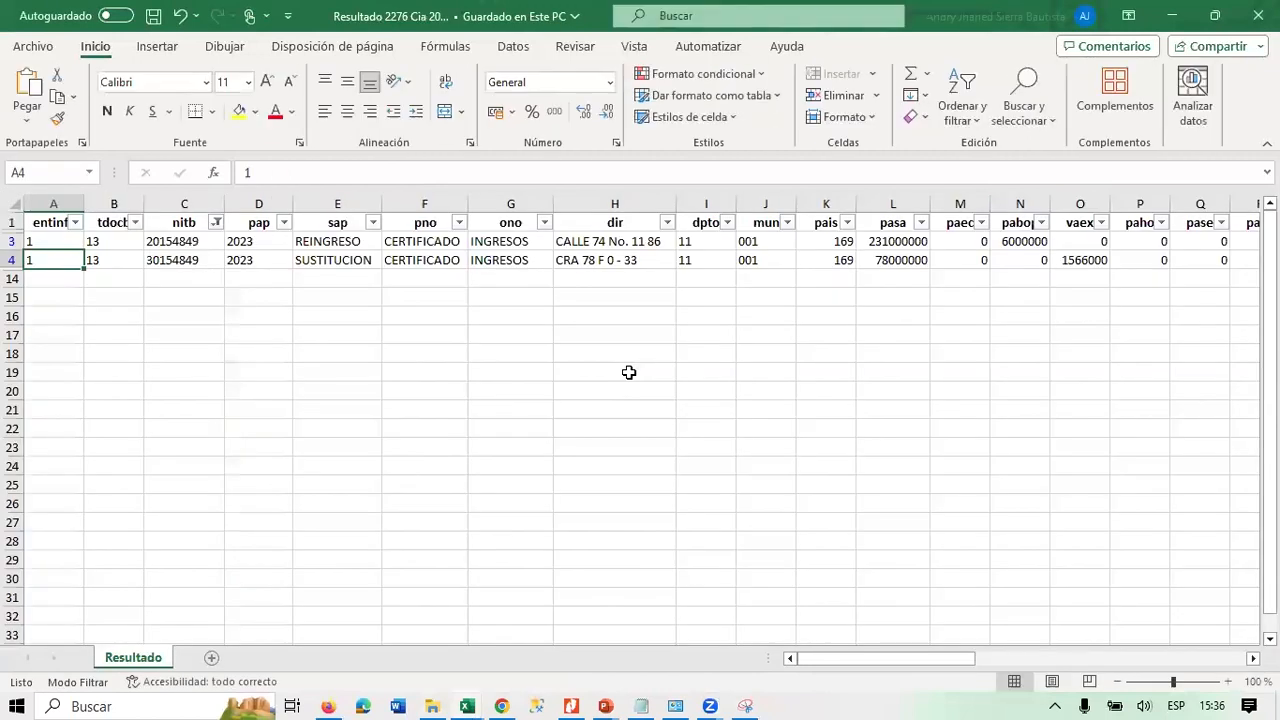
Check row 3's identification, pabop and pase values against the NOM504 totals and the certificate.
left_click(187, 240)
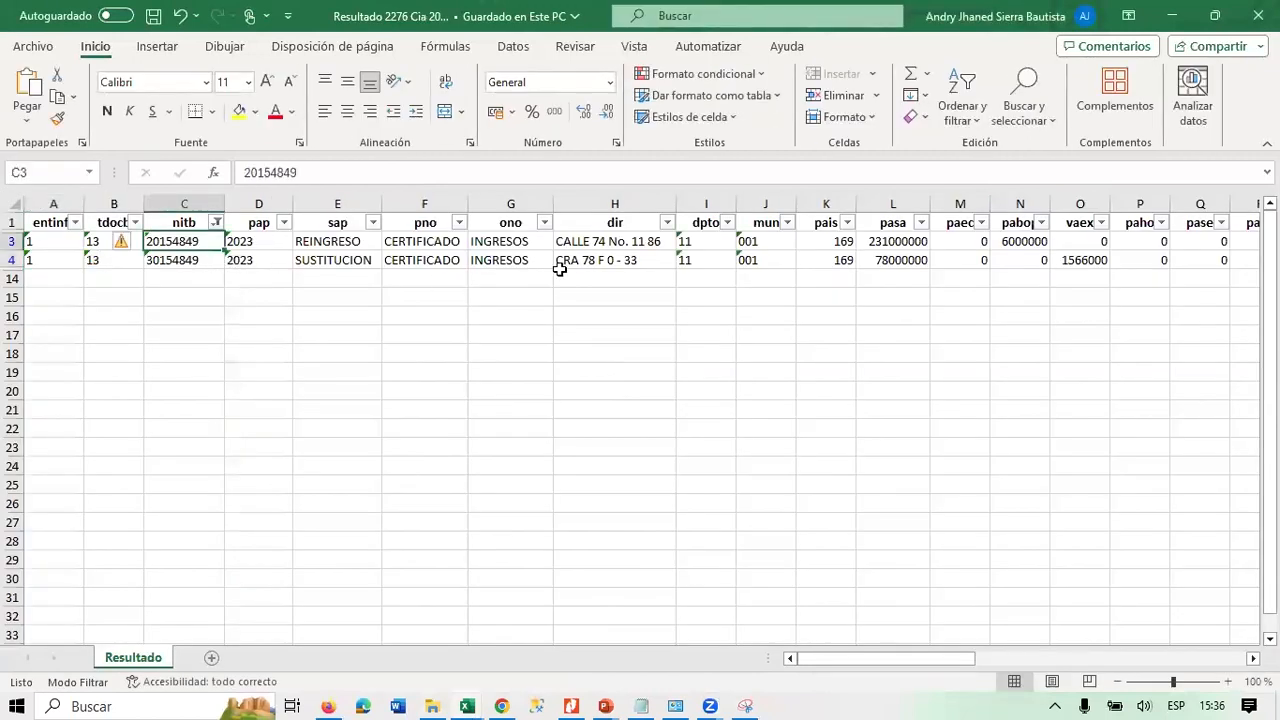
key("Right")
key("Right")
key("Right")
key("Right")
key("Right")
key("Right")
key("Right")
key("Right")
key("Right")
key("Right")
key("Right")
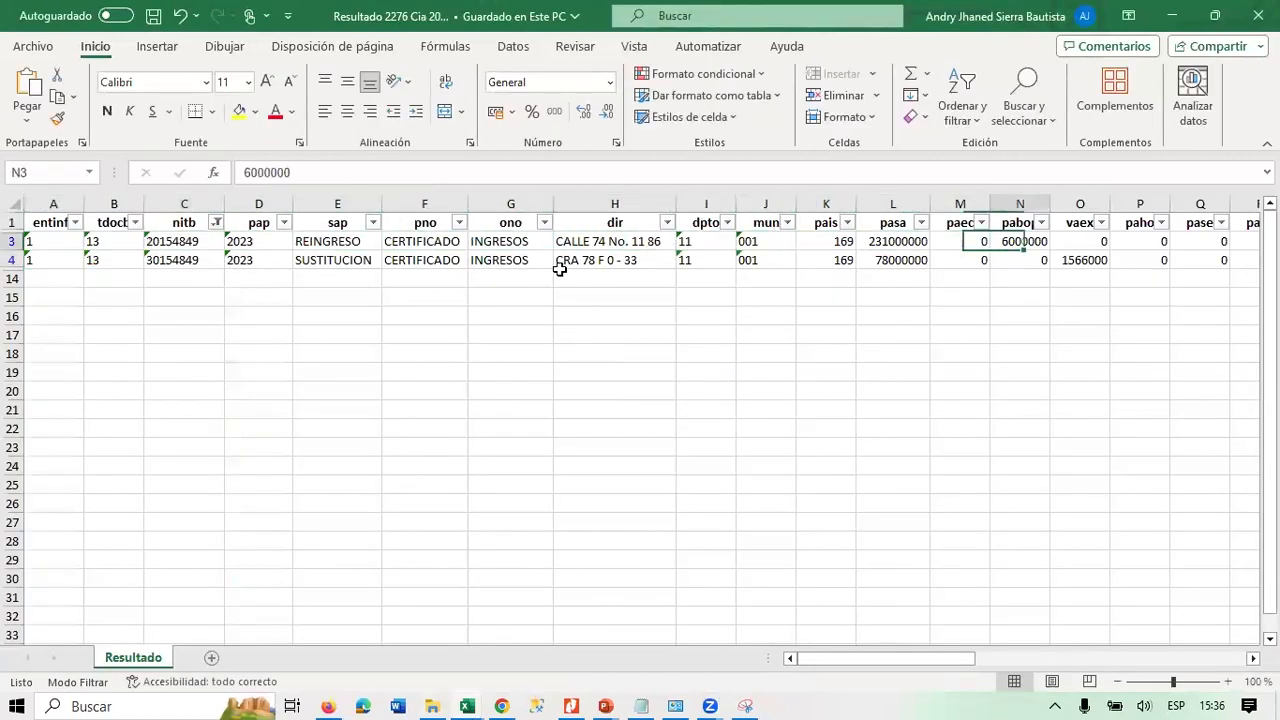
key("Right")
key("Right")
key("Right")
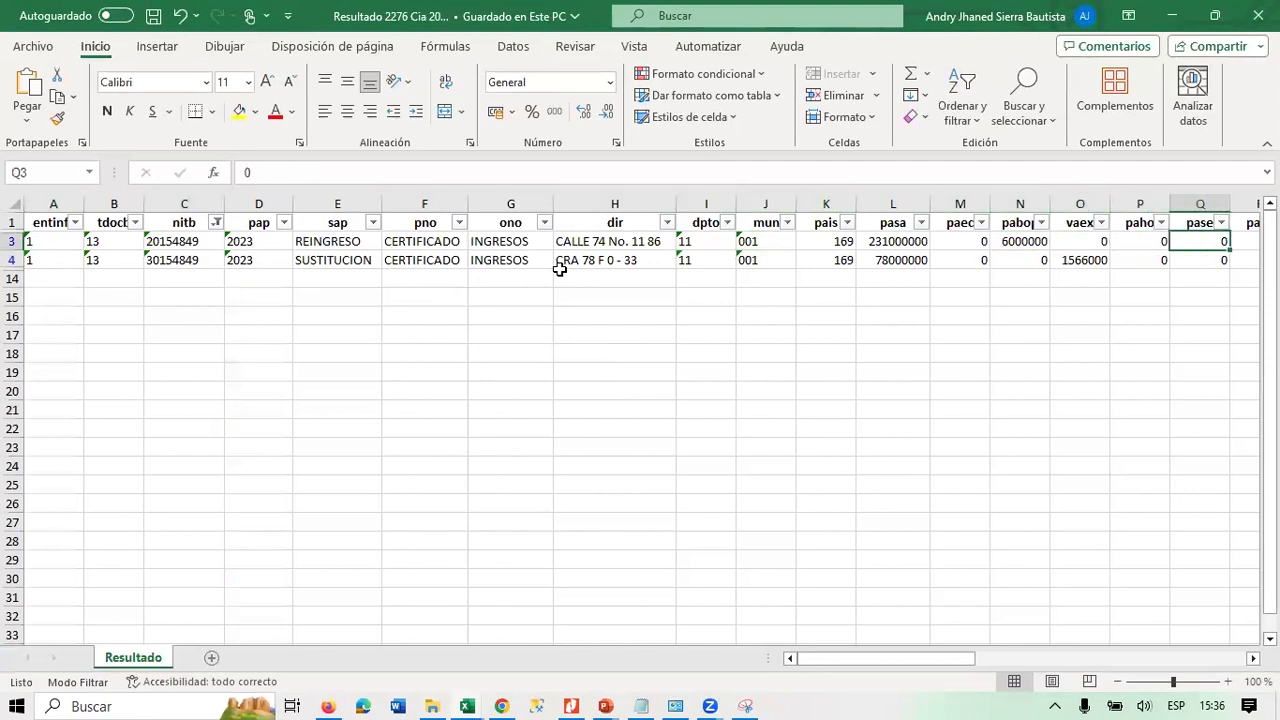
key("alt+Tab")
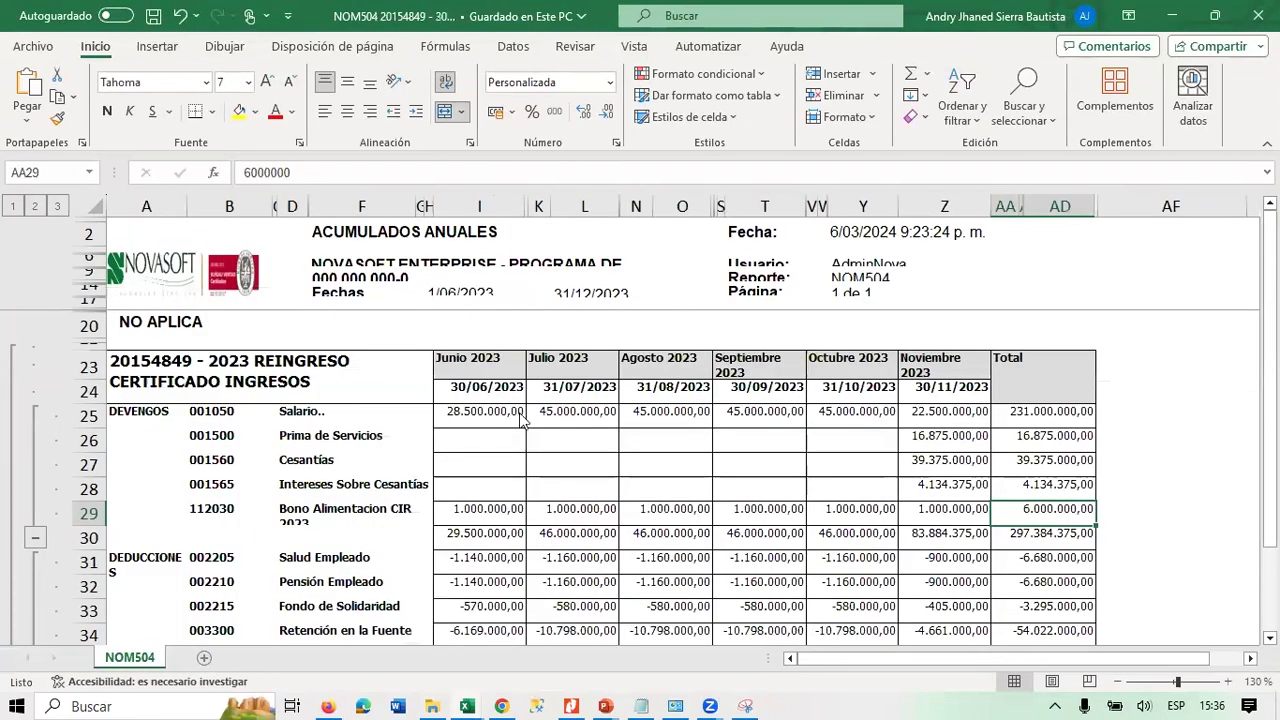
key("alt+Tab")
key("Tab")
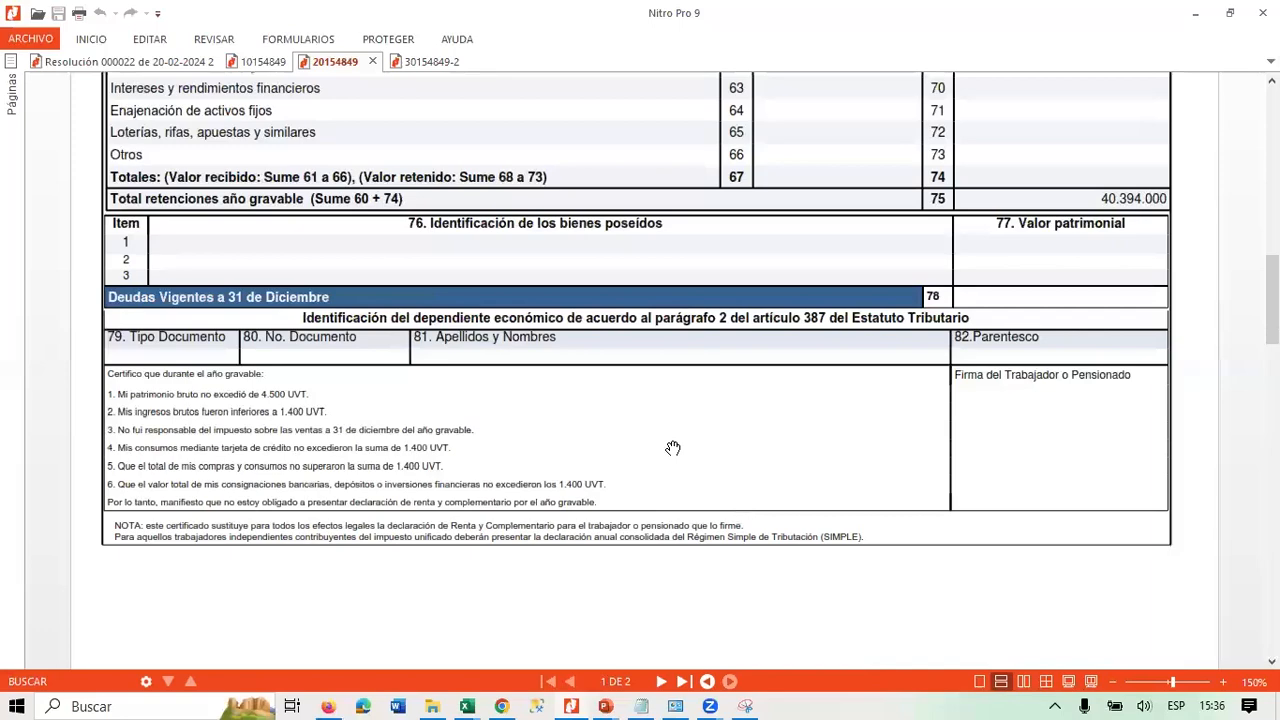
scroll(673, 448, "down", 8)
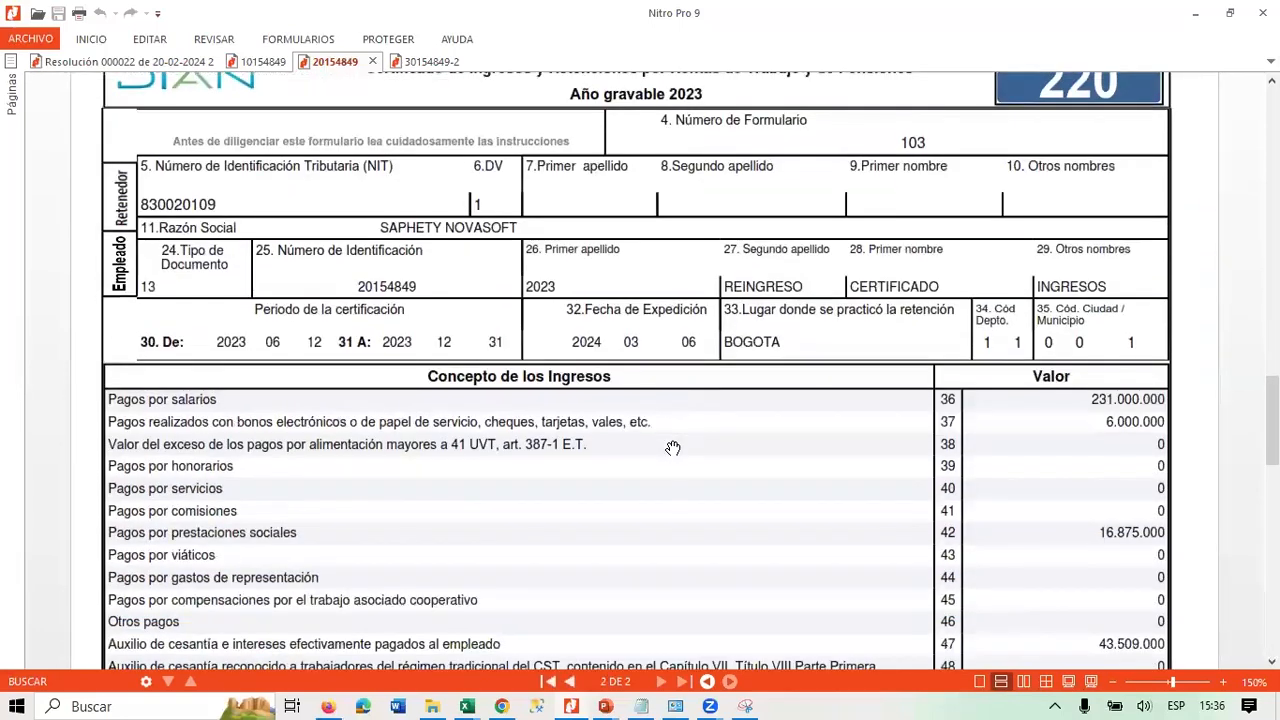
key("alt+Tab")
Compare the pasa salary in L3 with the certificate, then open the second employee's certificate.
key("Right")
key("Right")
key("Right")
key("Right")
key("Right")
key("Right")
key("Right")
key("Right")
key("Right")
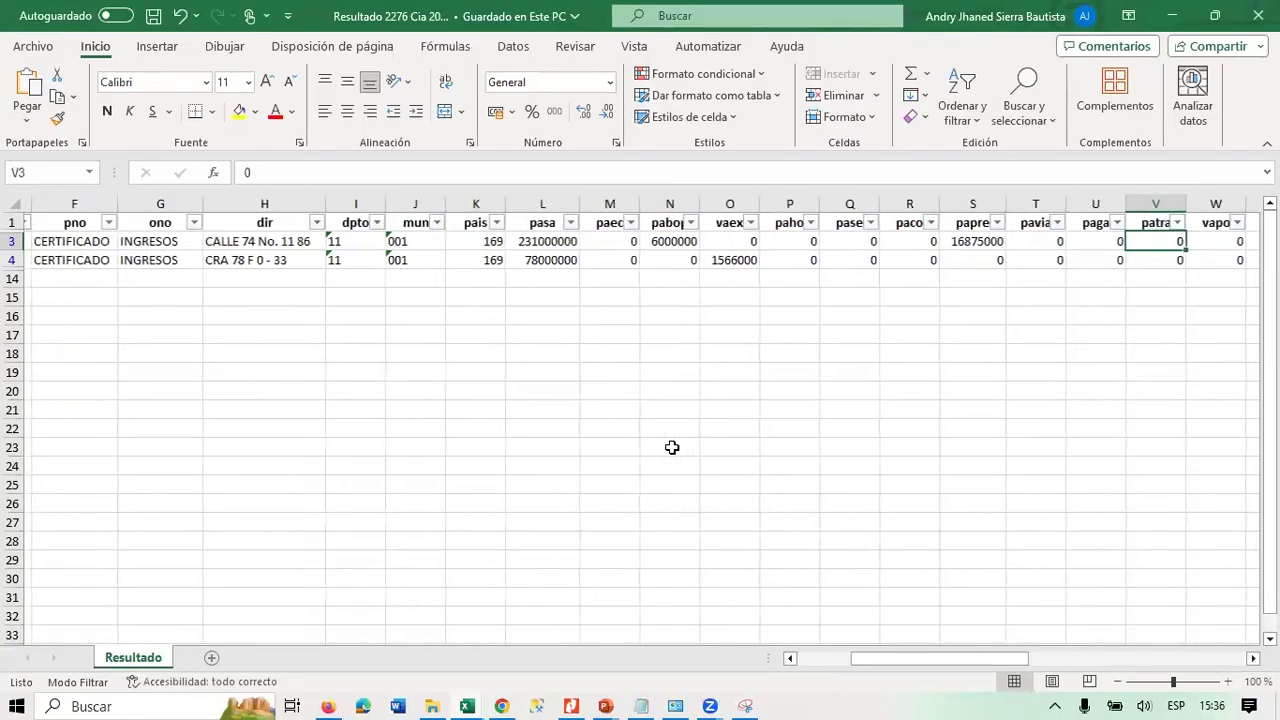
left_click(376, 244)
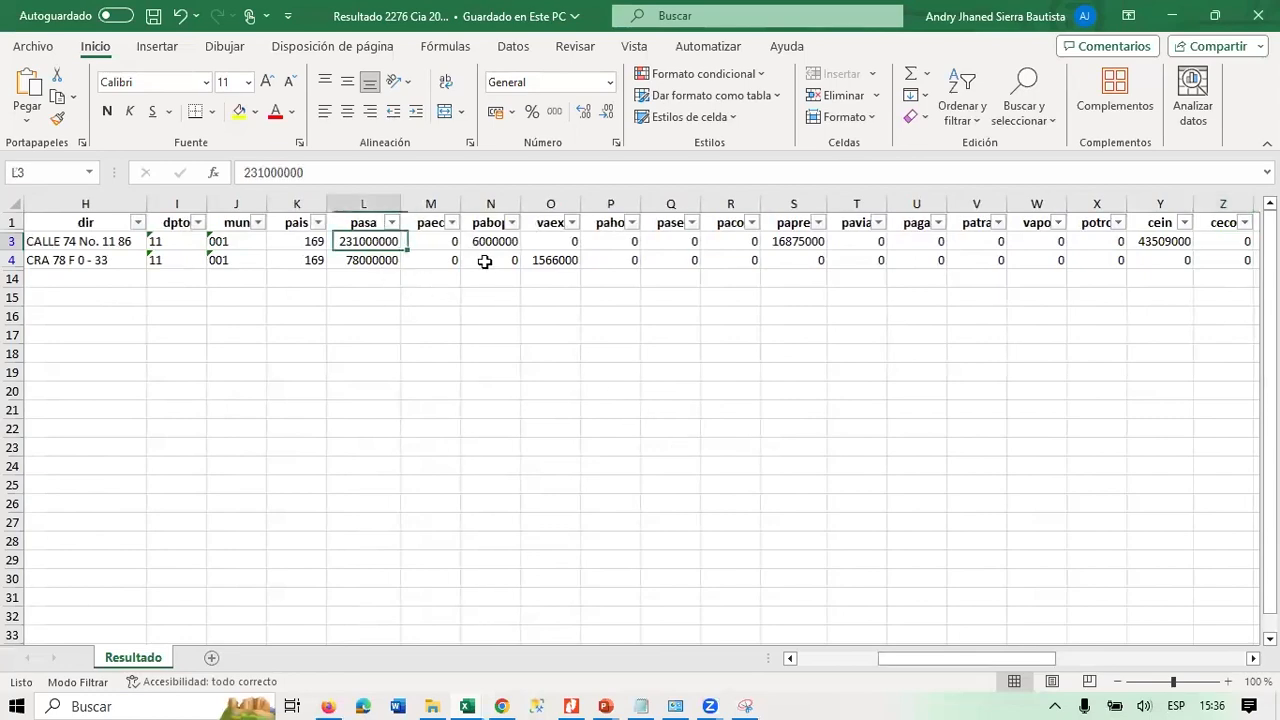
key("alt+Tab")
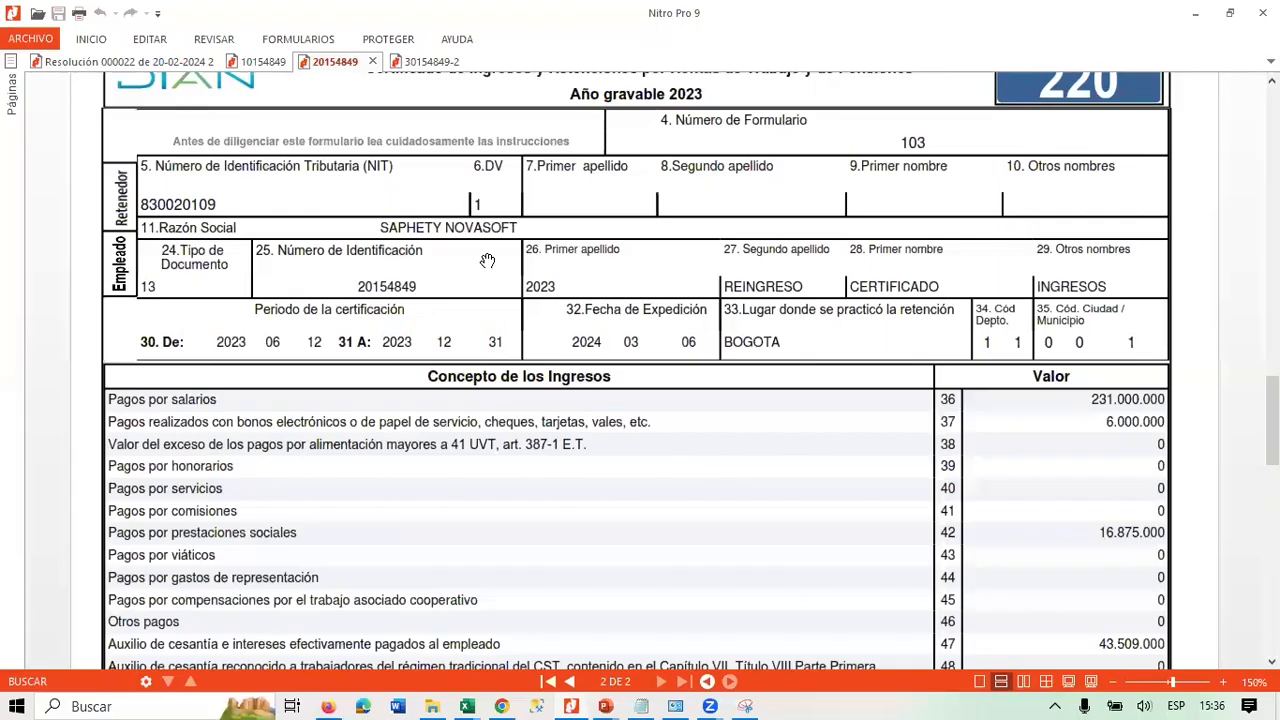
left_click(412, 62)
scroll(663, 381, "down", 3)
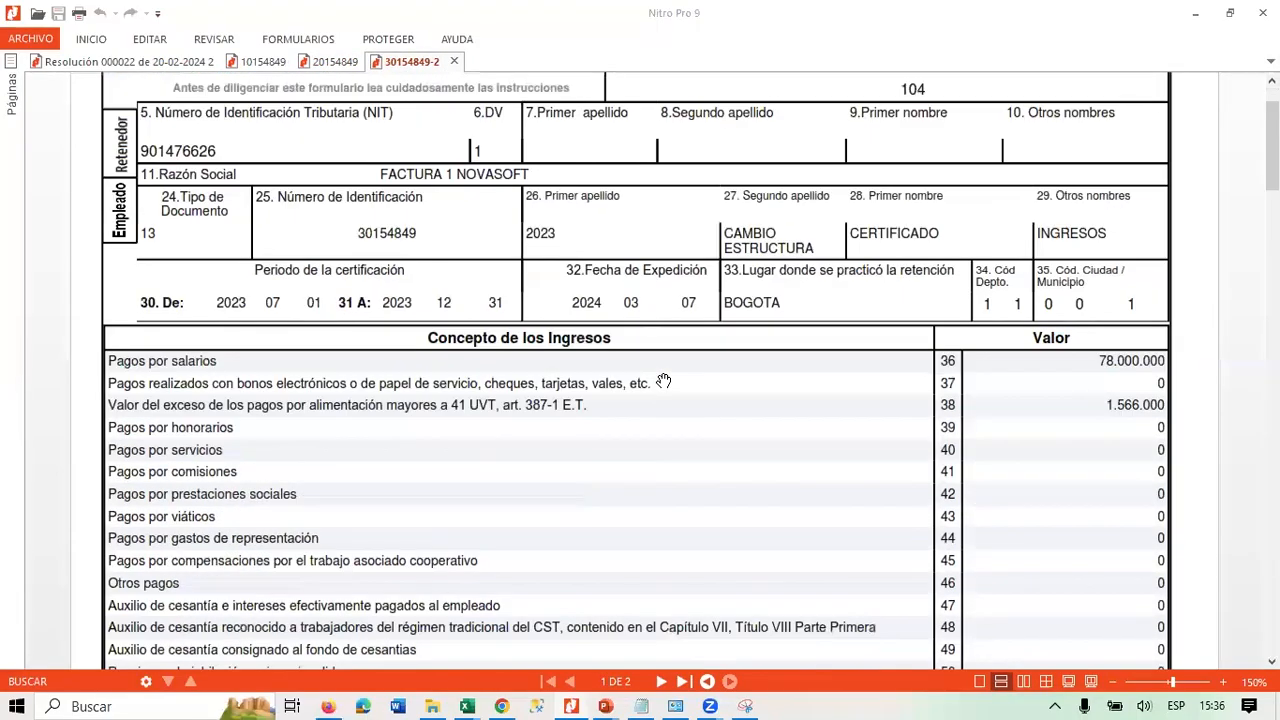
key("alt+Tab")
Move through row 4's pabop and contribution columns, then return to the Novasoft manual.
key("Right")
key("Right")
key("Right")
key("Right")
key("Right")
key("Down")
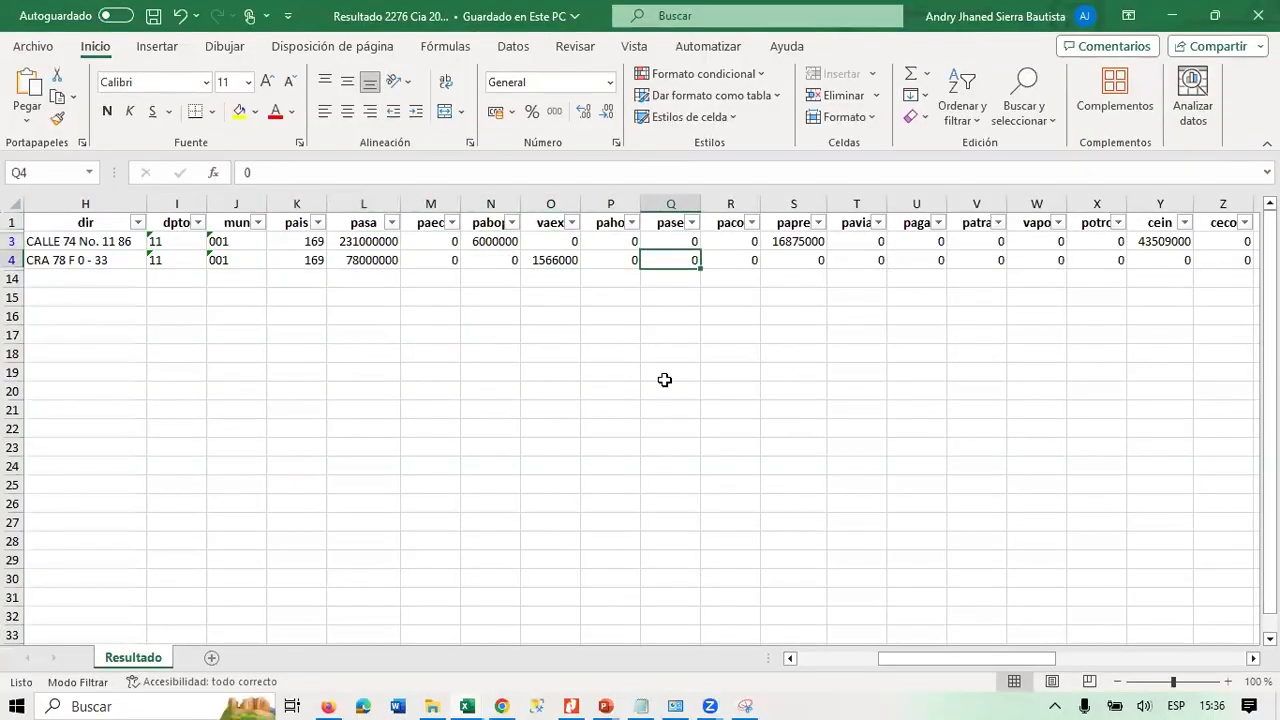
key("Right")
key("Right")
key("Right")
key("Right")
key("Right")
key("Right")
key("Right")
key("Right")
key("Right")
key("Right")
key("Right")
key("Right")
key("Right")
key("Right")
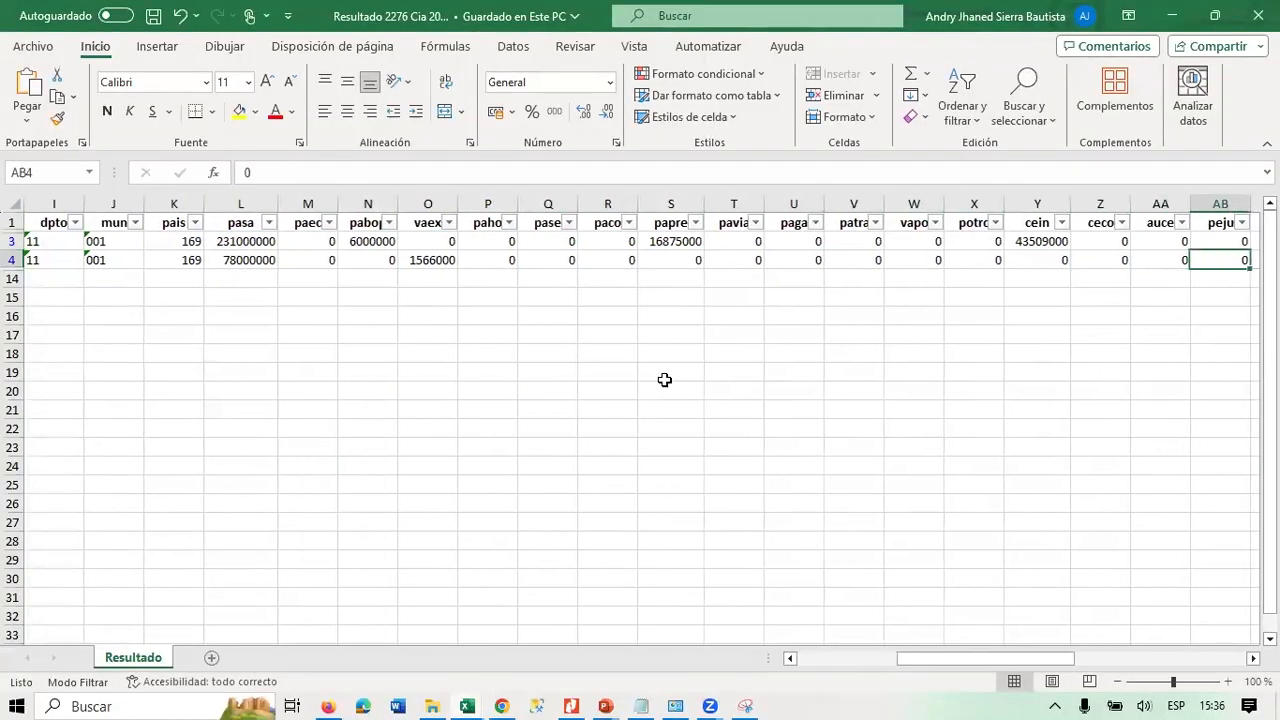
key("Right")
key("Right")
key("Right")
key("Right")
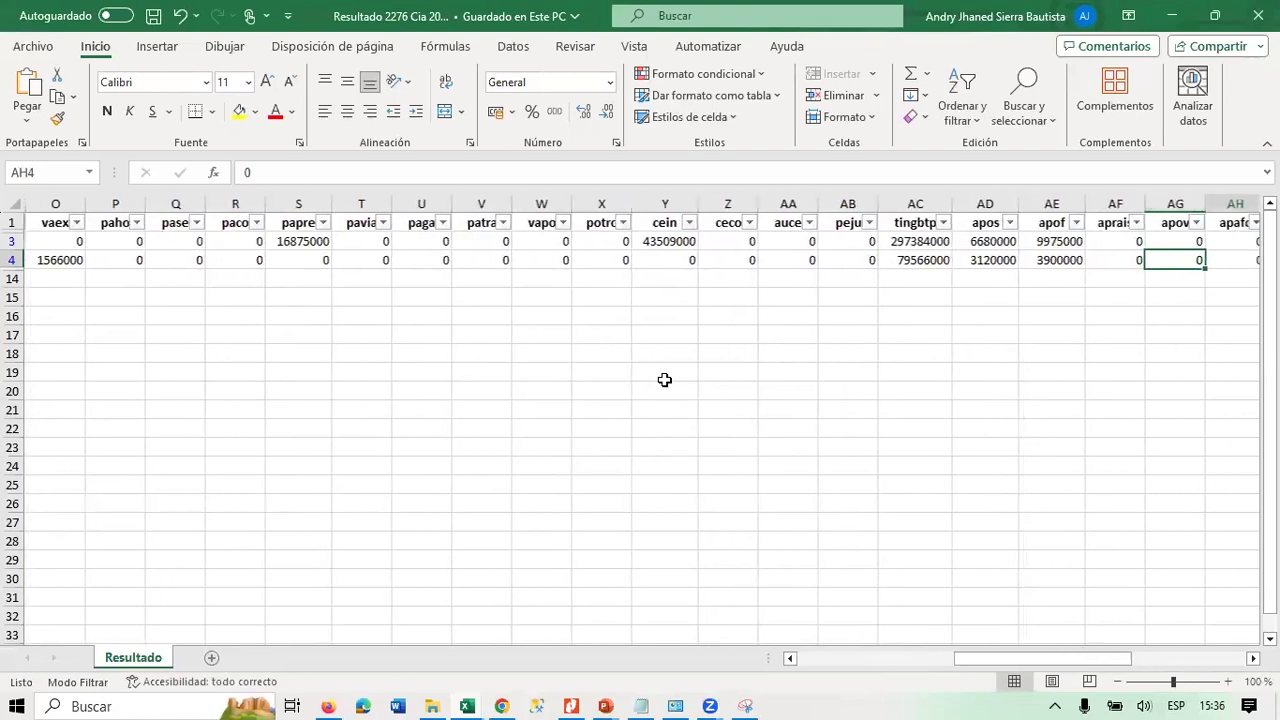
key("alt+Tab")
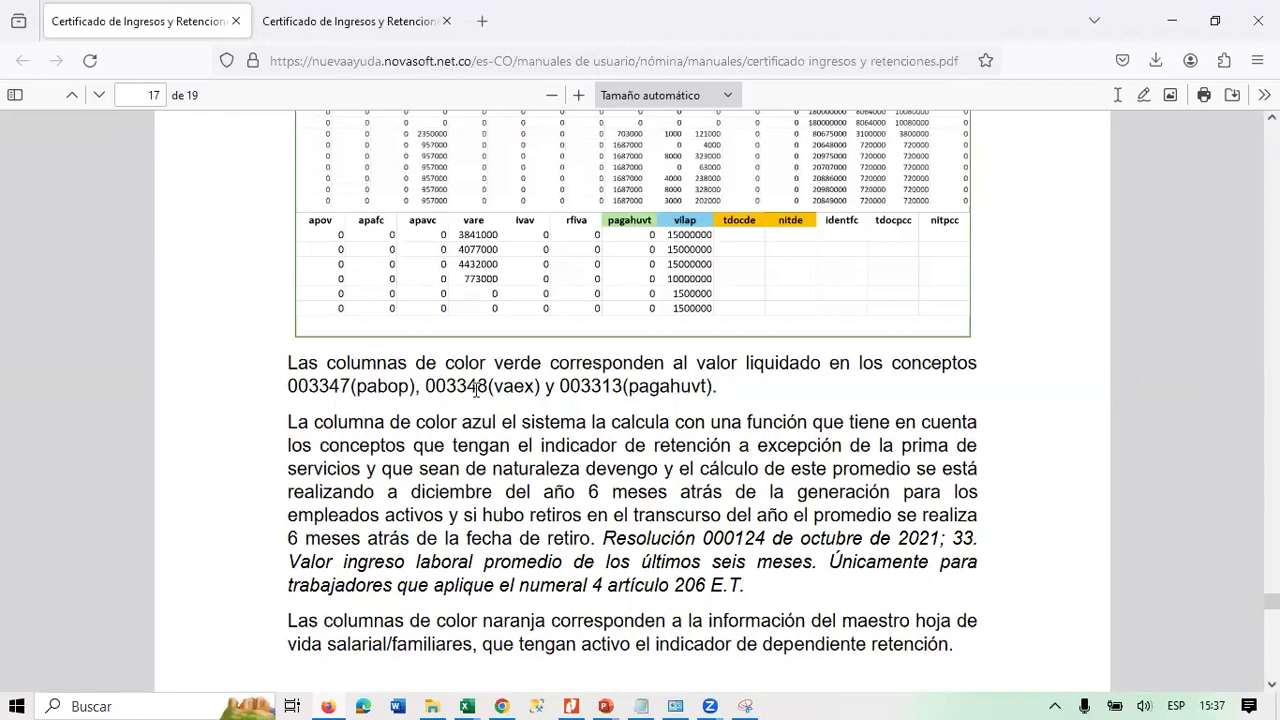
Return to the Resultado 2276 workbook and move along the headers to the pabop column.
scroll(618, 442, "up", 7)
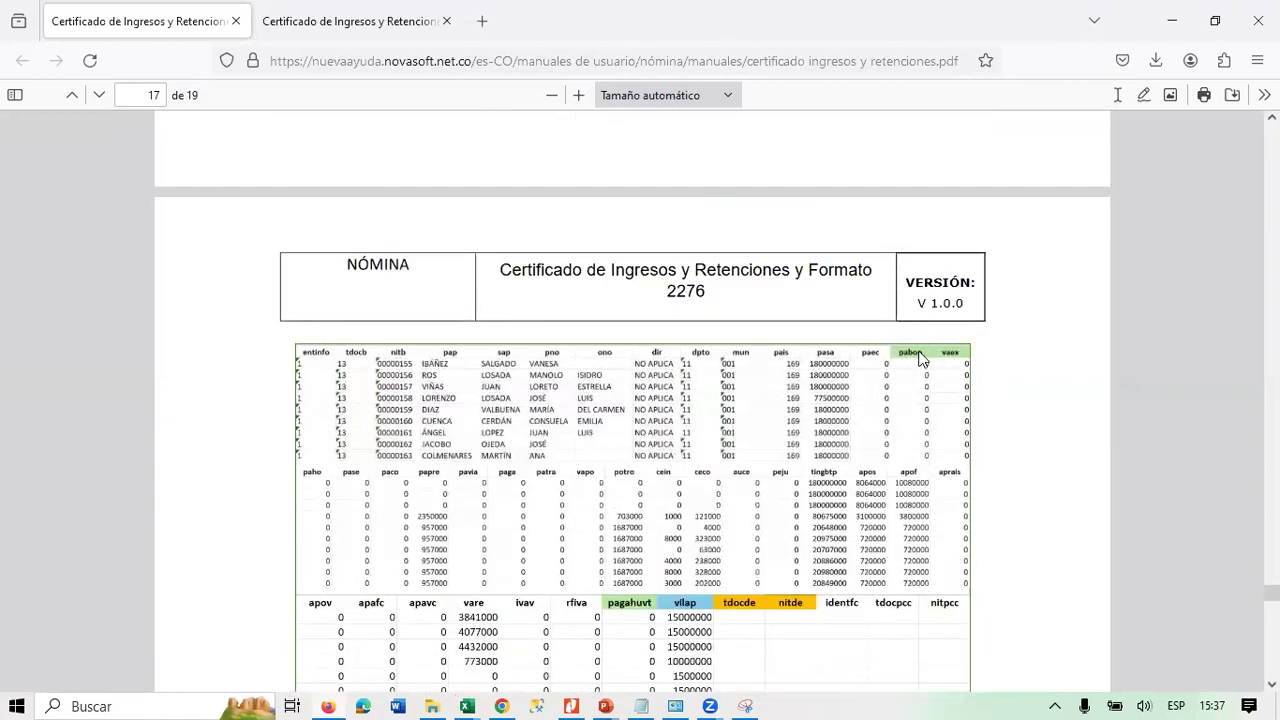
key("alt+Tab")
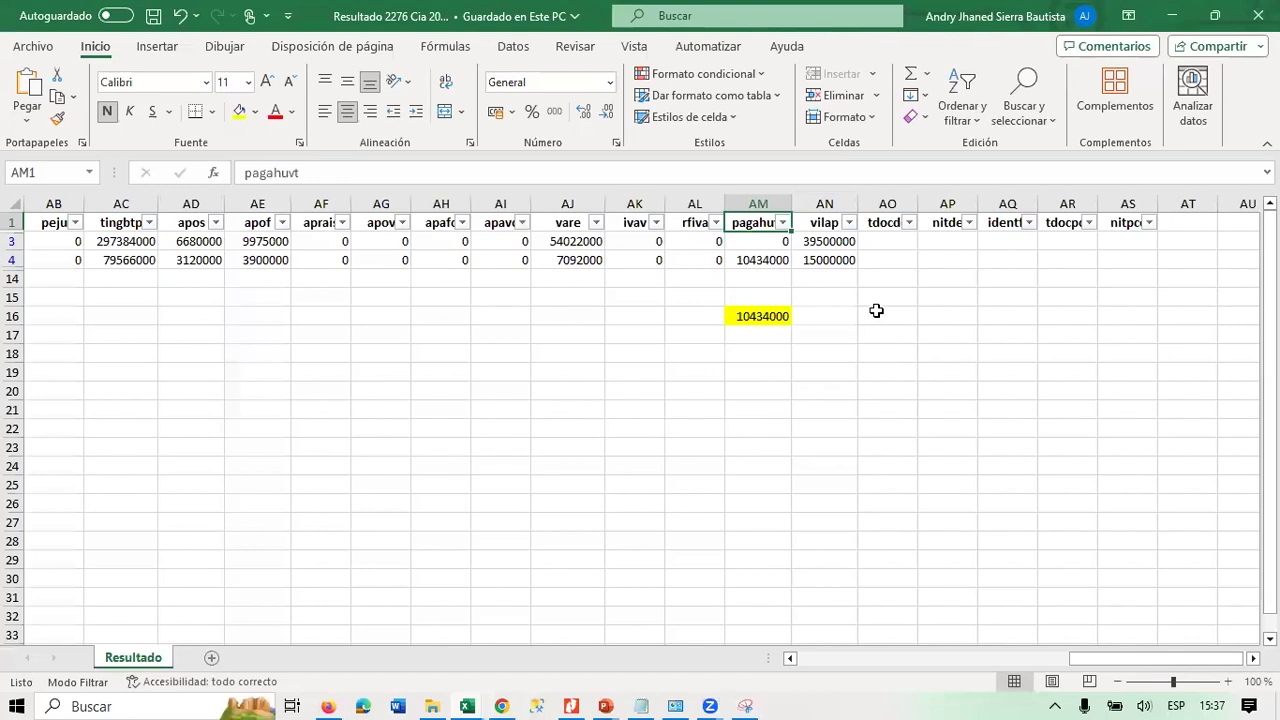
key("Left")
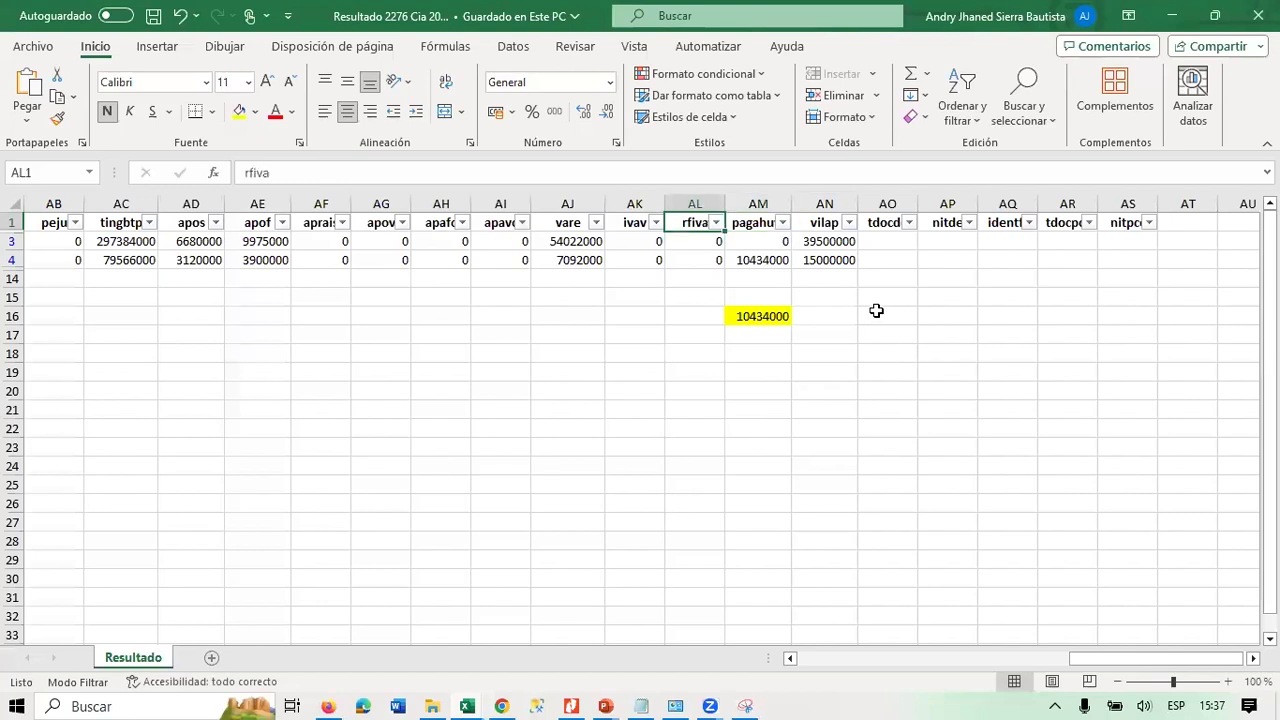
key("Left")
key("Left")
key("Left")
key("Left")
key("Left")
key("Left")
key("Left")
key("Left")
key("Left")
key("Left")
key("Left")
key("Left")
key("Left")
key("Left")
key("Left")
key("Left")
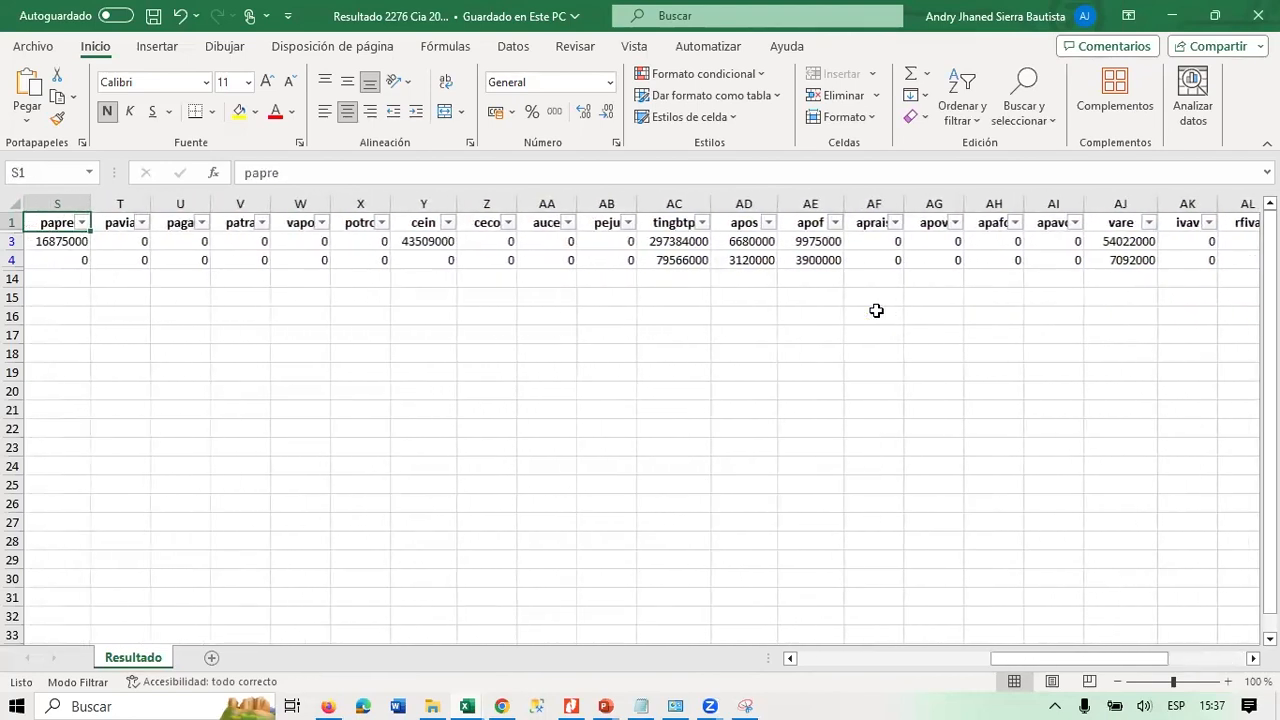
key("Left")
key("Right")
key("Right")
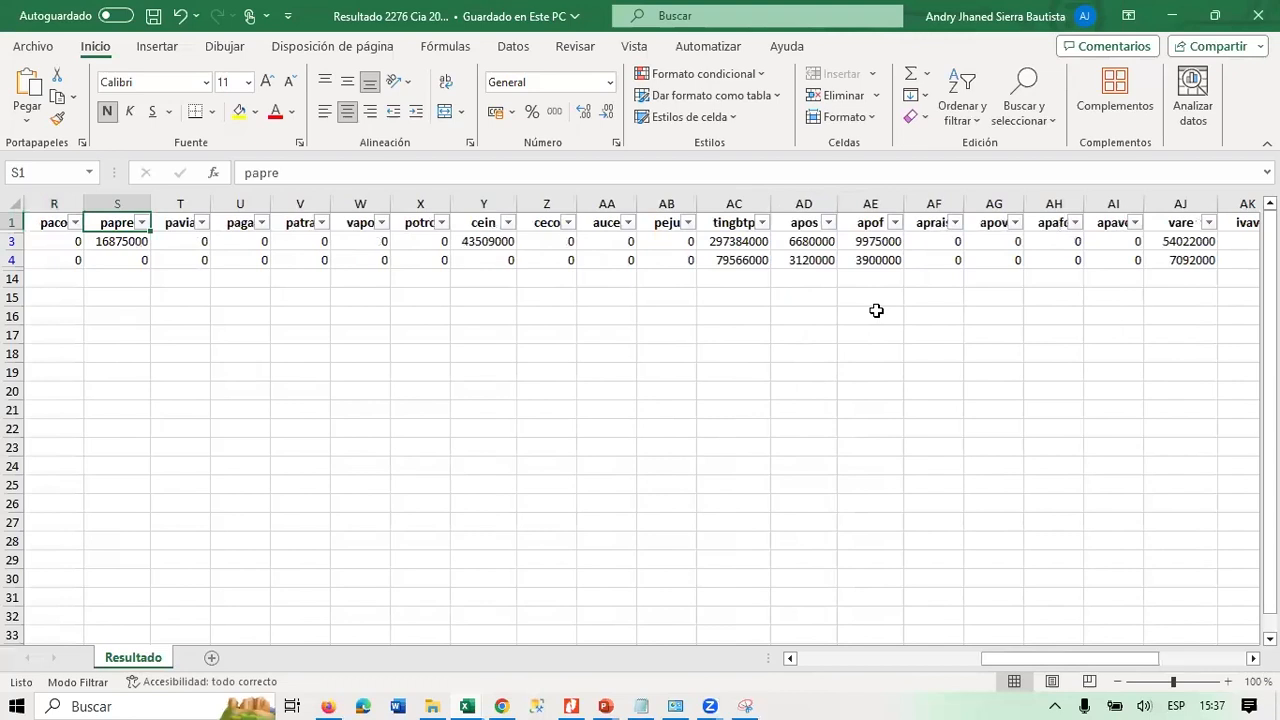
key("Left")
key("Left")
key("Left")
key("Left")
key("Left")
key("Left")
key("Left")
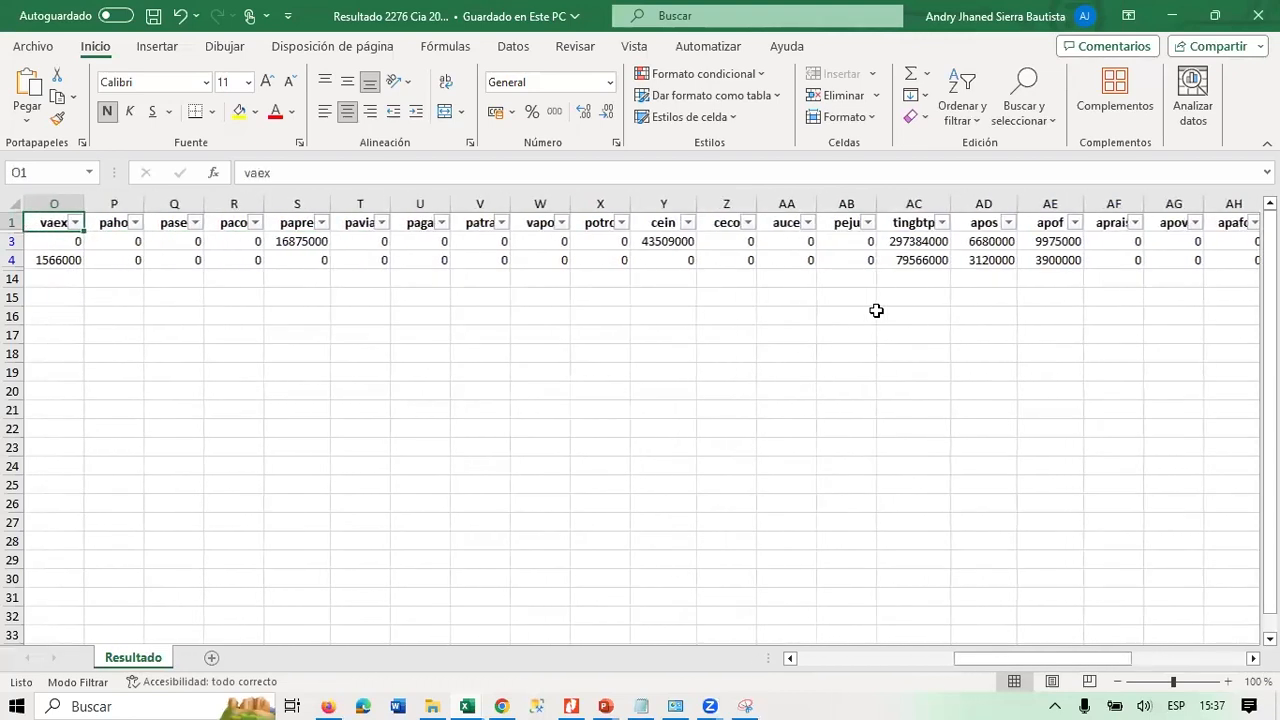
key("Right")
key("Right")
key("Left")
Select the pabop and vaex cells N1:O4 and fill them yellow.
key("shift+Right")
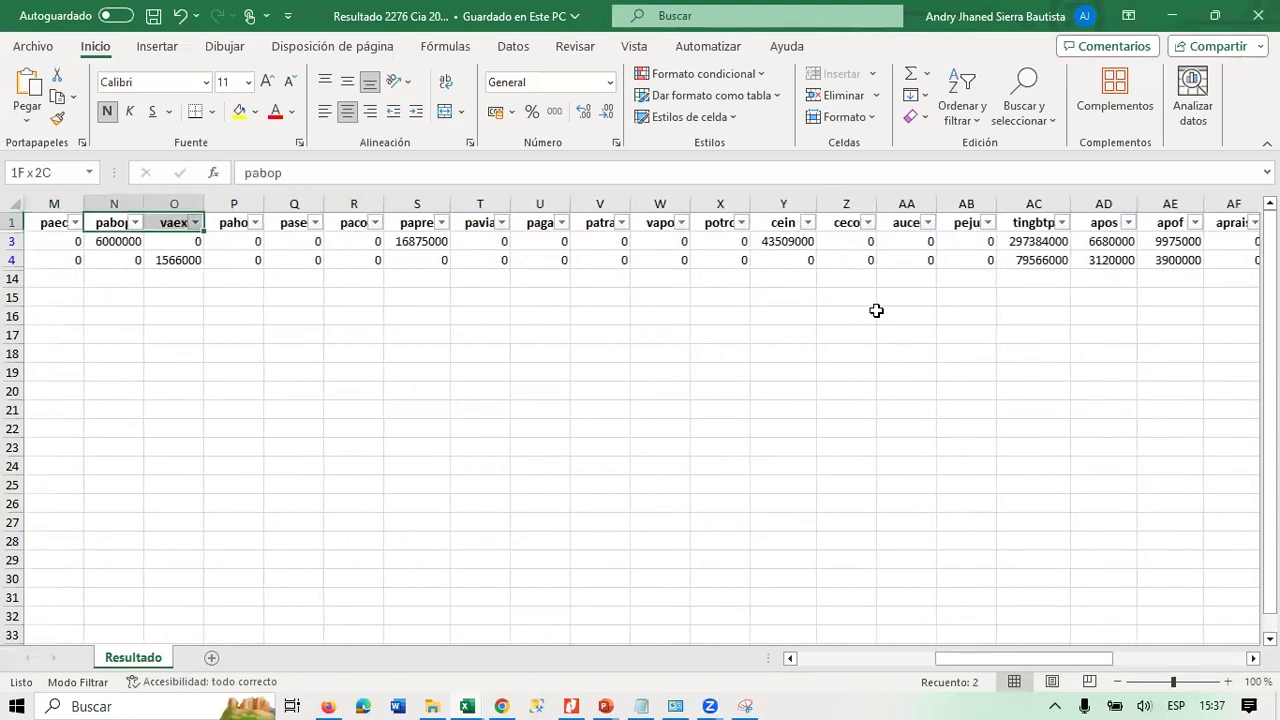
key("shift+Down")
key("shift+Down")
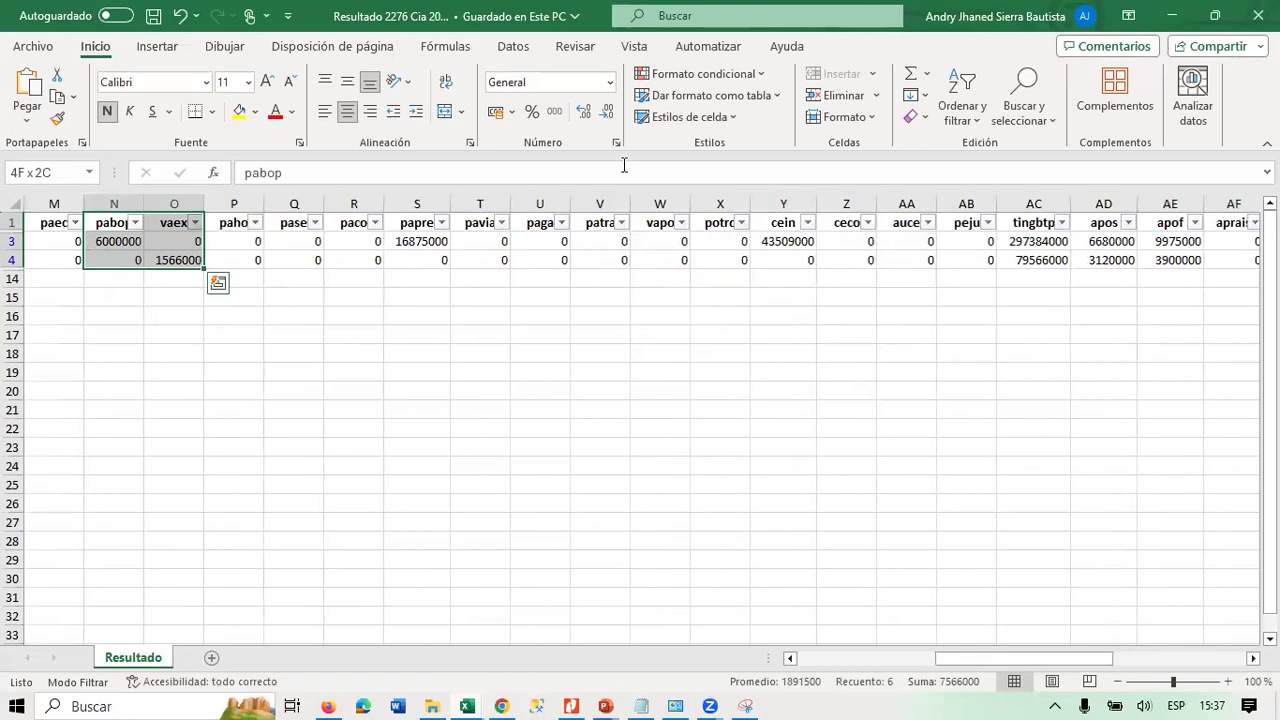
left_click(240, 112)
key("Right")
key("Right")
key("Right")
key("Right")
key("Right")
key("Right")
key("Right")
key("Right")
key("Right")
key("Right")
key("Right")
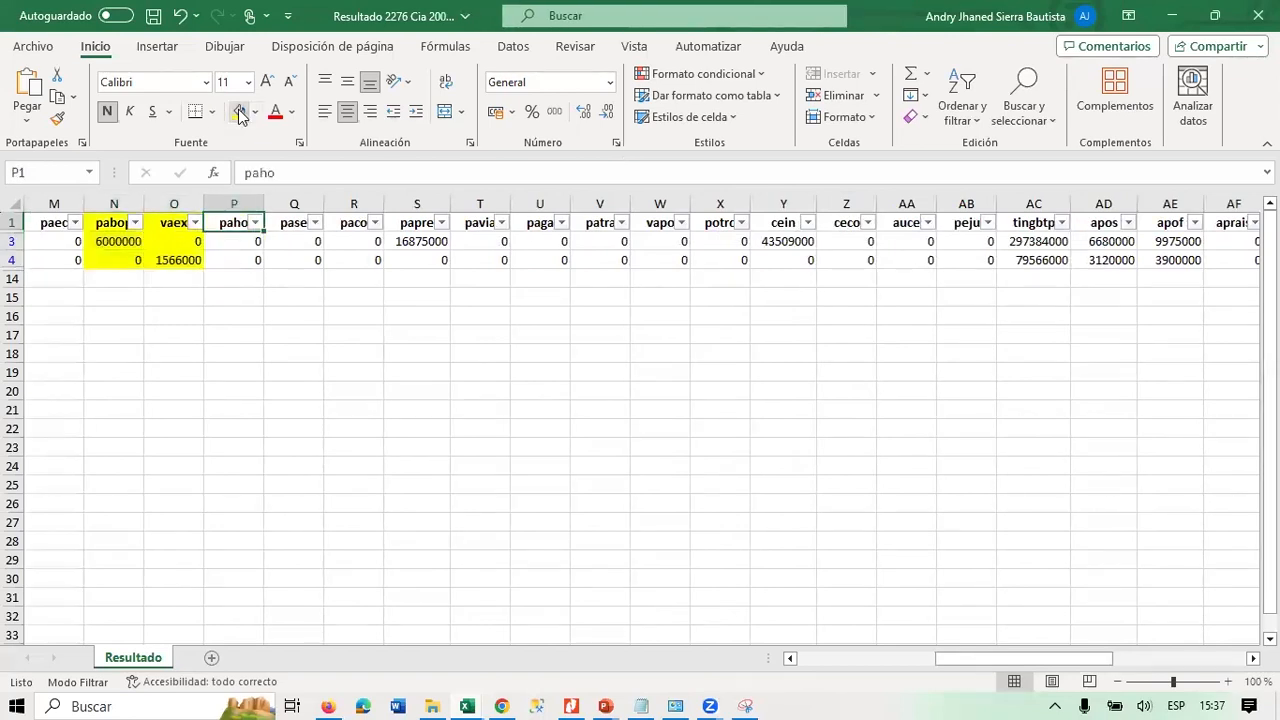
key("Right")
key("Right")
key("Right")
key("Right")
key("Right")
key("Right")
key("Right")
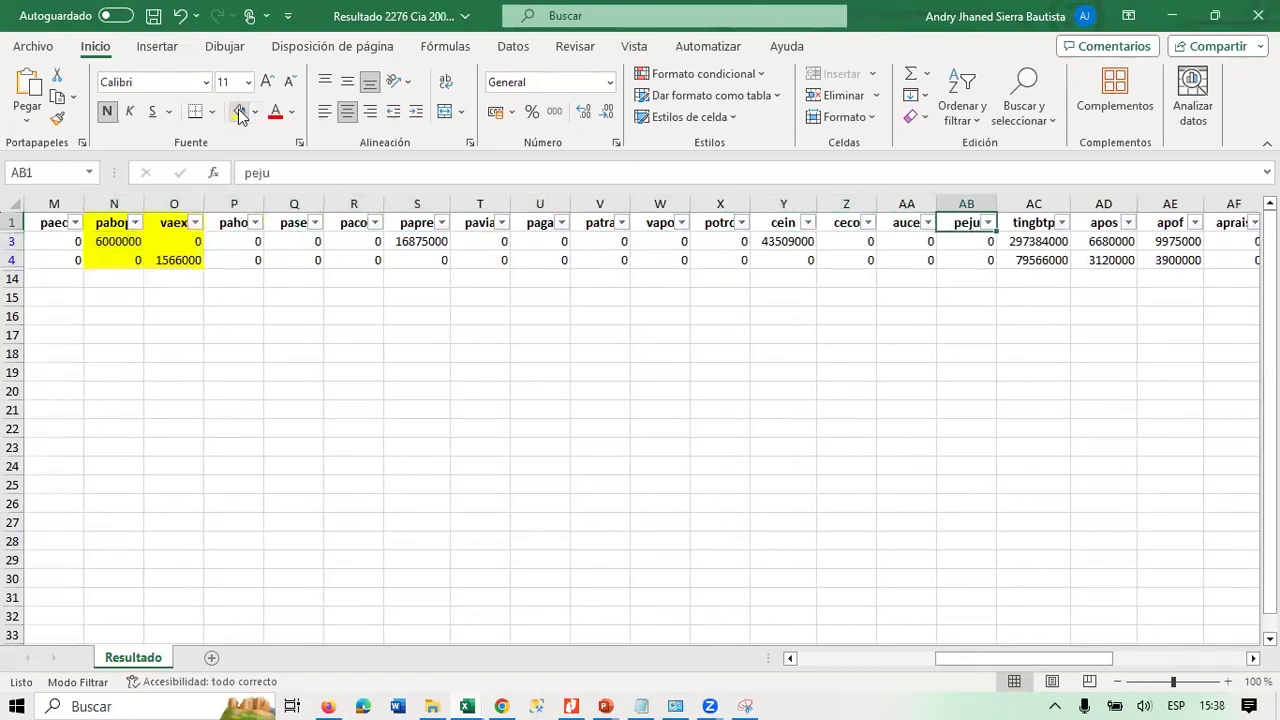
Check the Novasoft certificate manual PDF, then come back to the Resultado 2276 workbook.
key("alt+Tab")
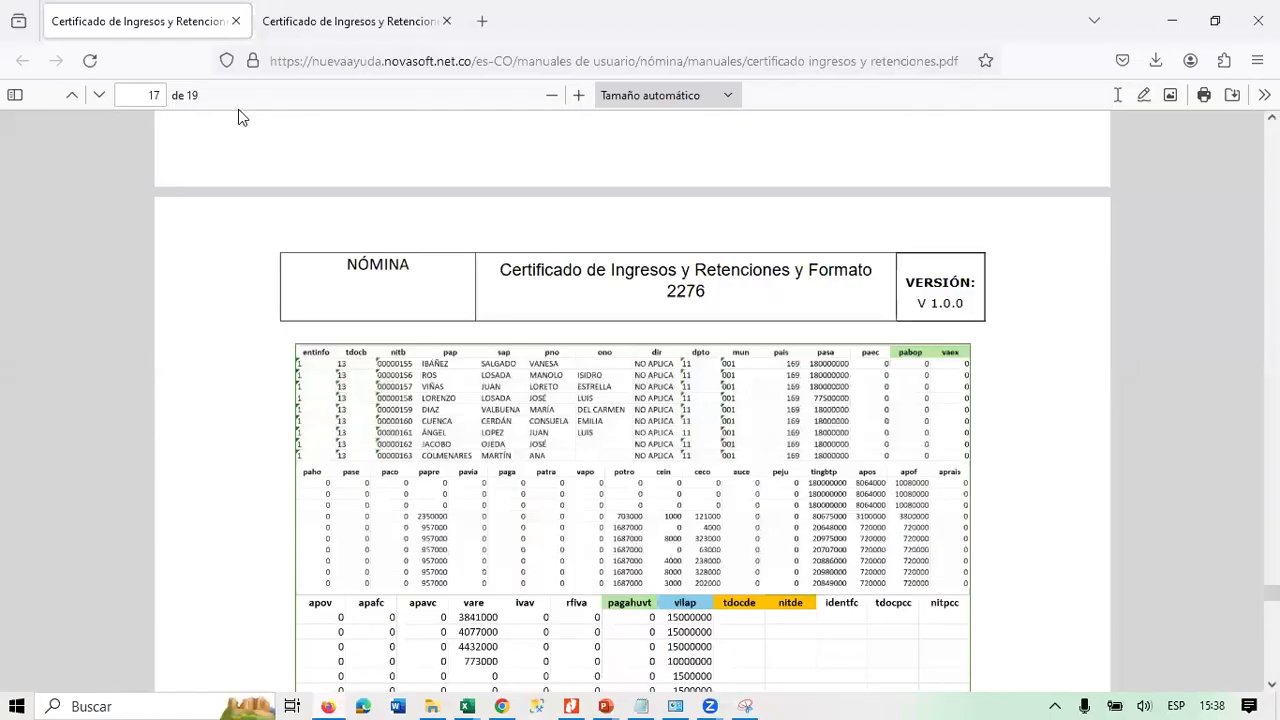
scroll(520, 298, "down", 4)
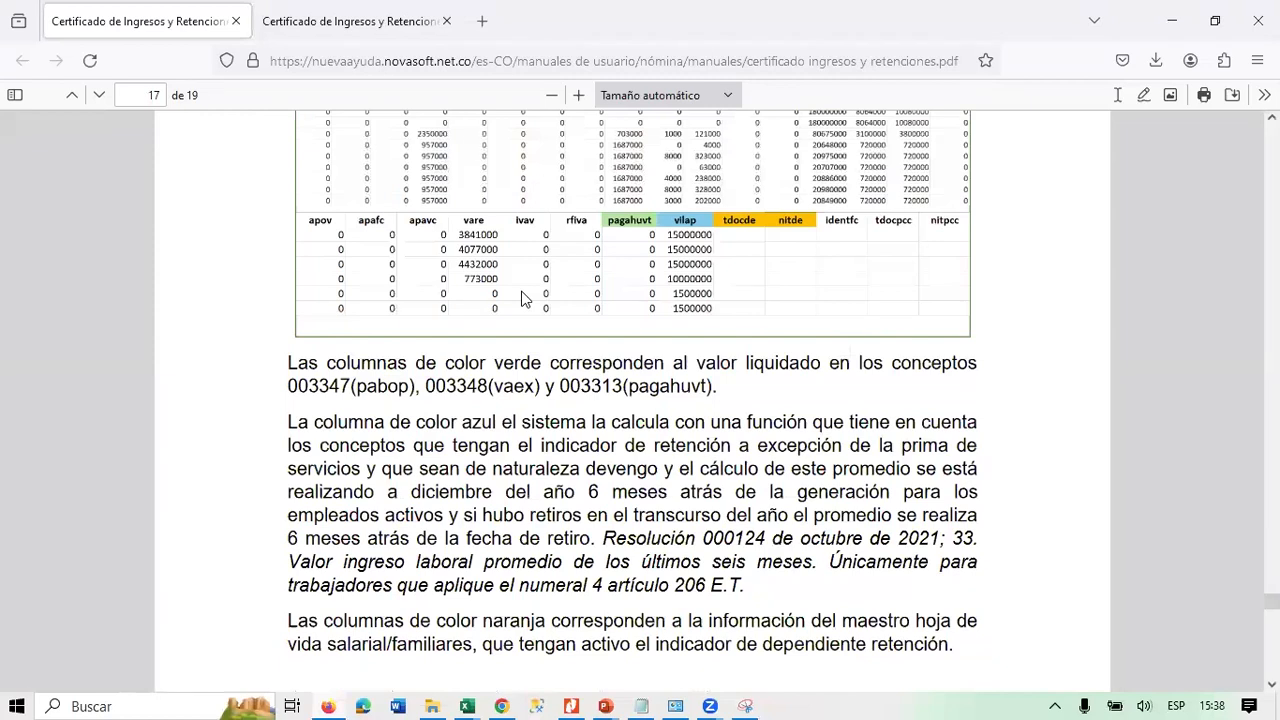
key("alt+Tab")
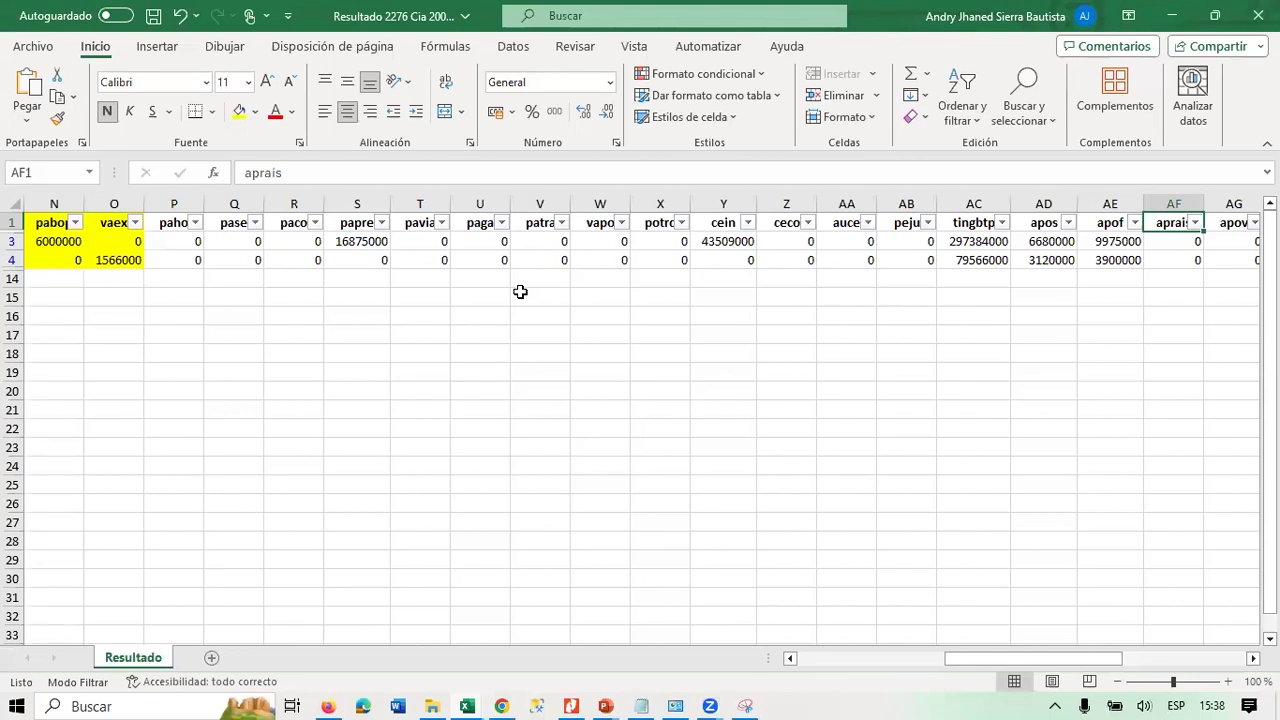
key("Right")
key("Right")
key("Right")
key("Right")
key("Right")
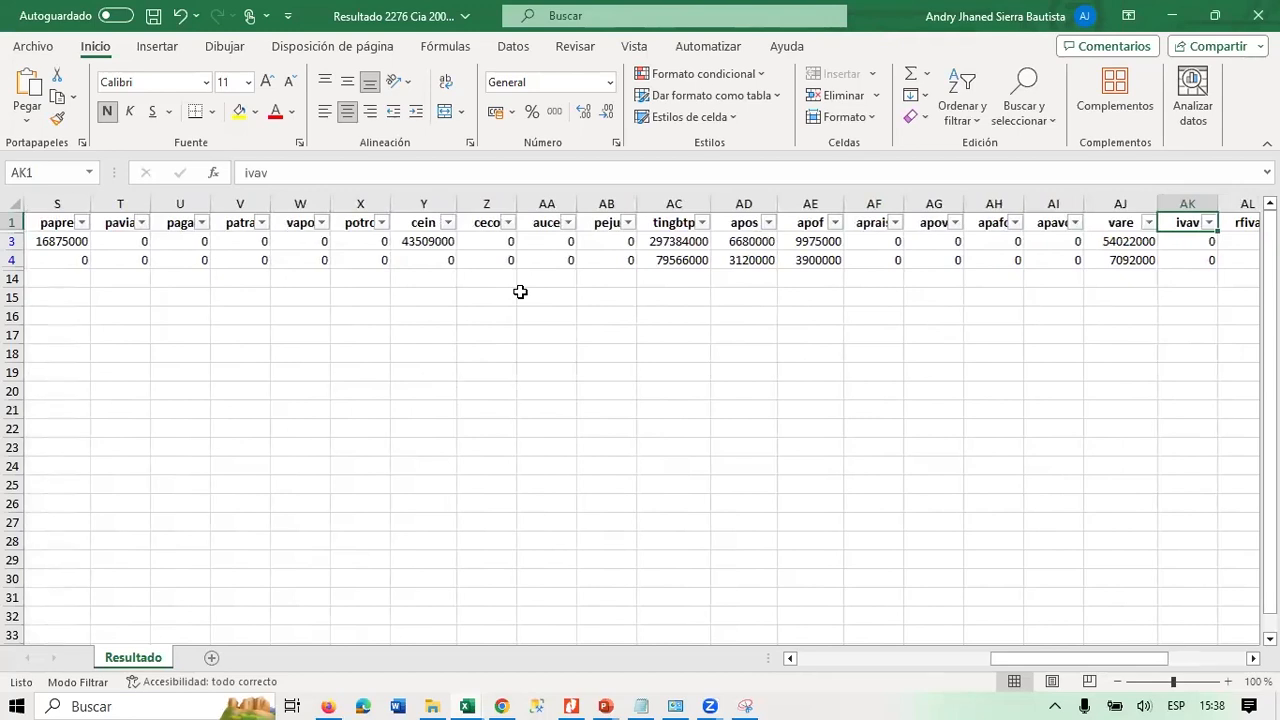
key("Right")
key("Right")
key("Right")
key("Right")
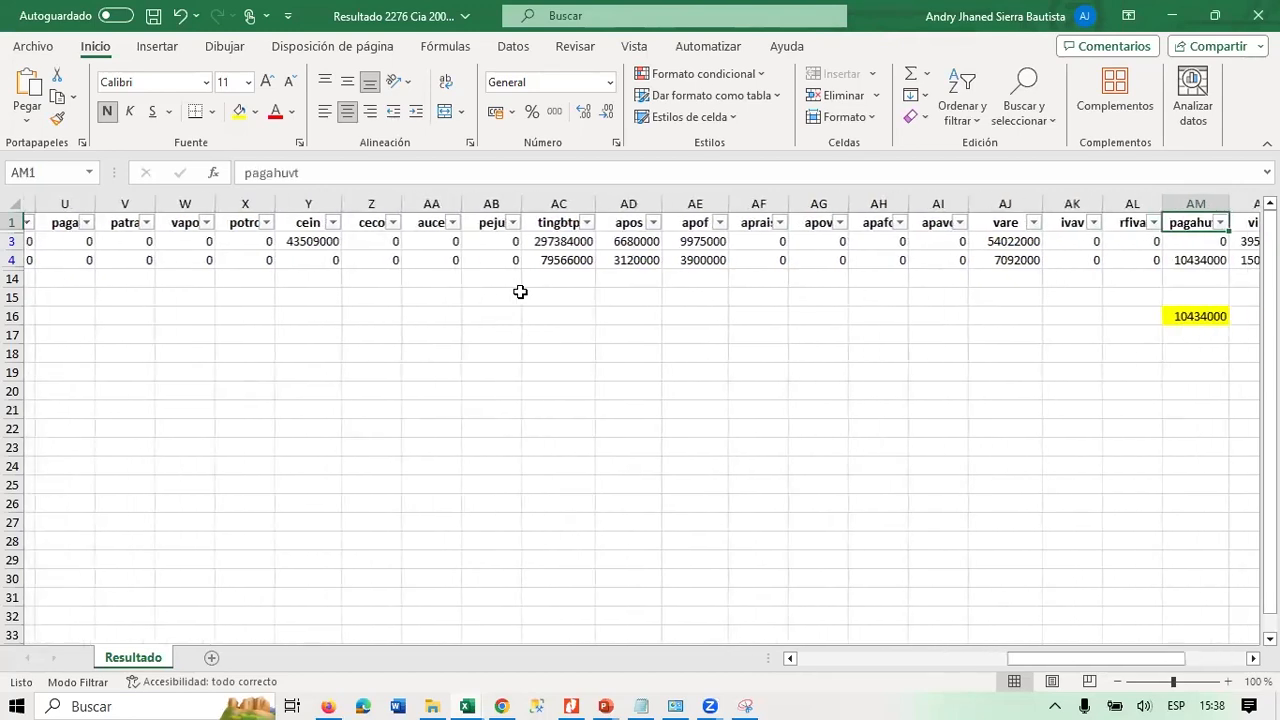
key("Left")
key("Left")
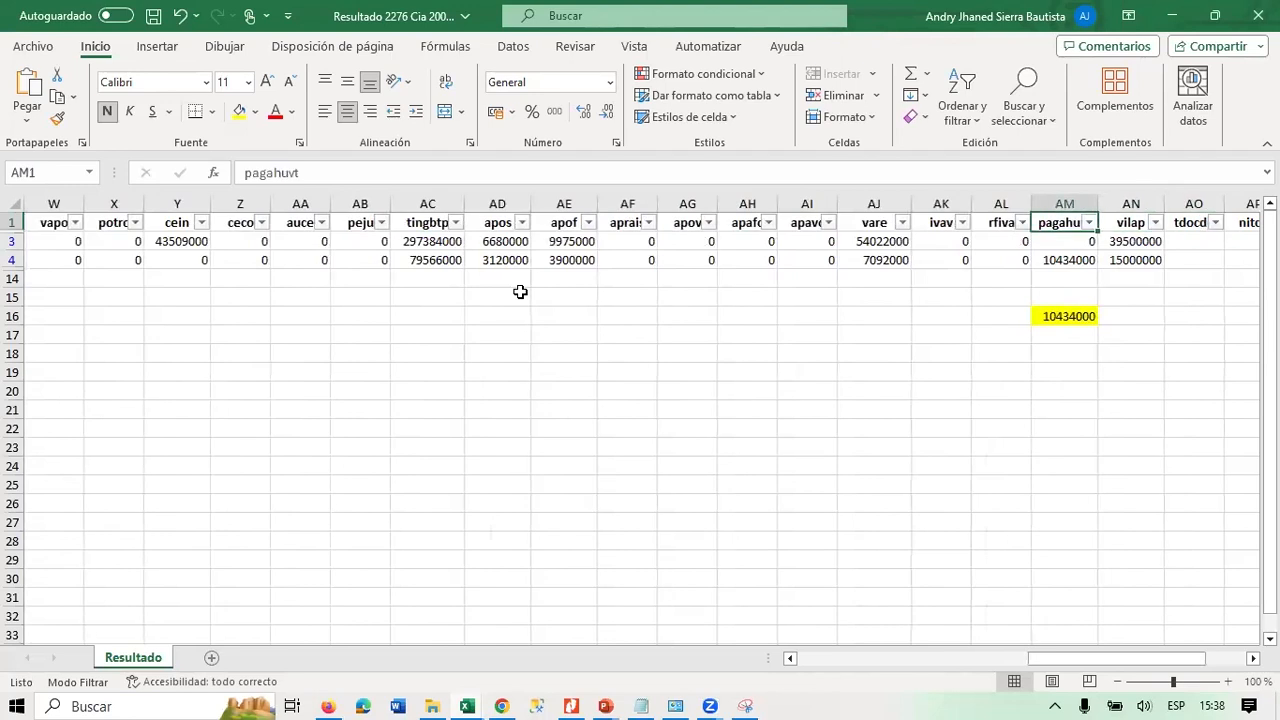
key("Right")
key("Right")
key("Left")
key("Left")
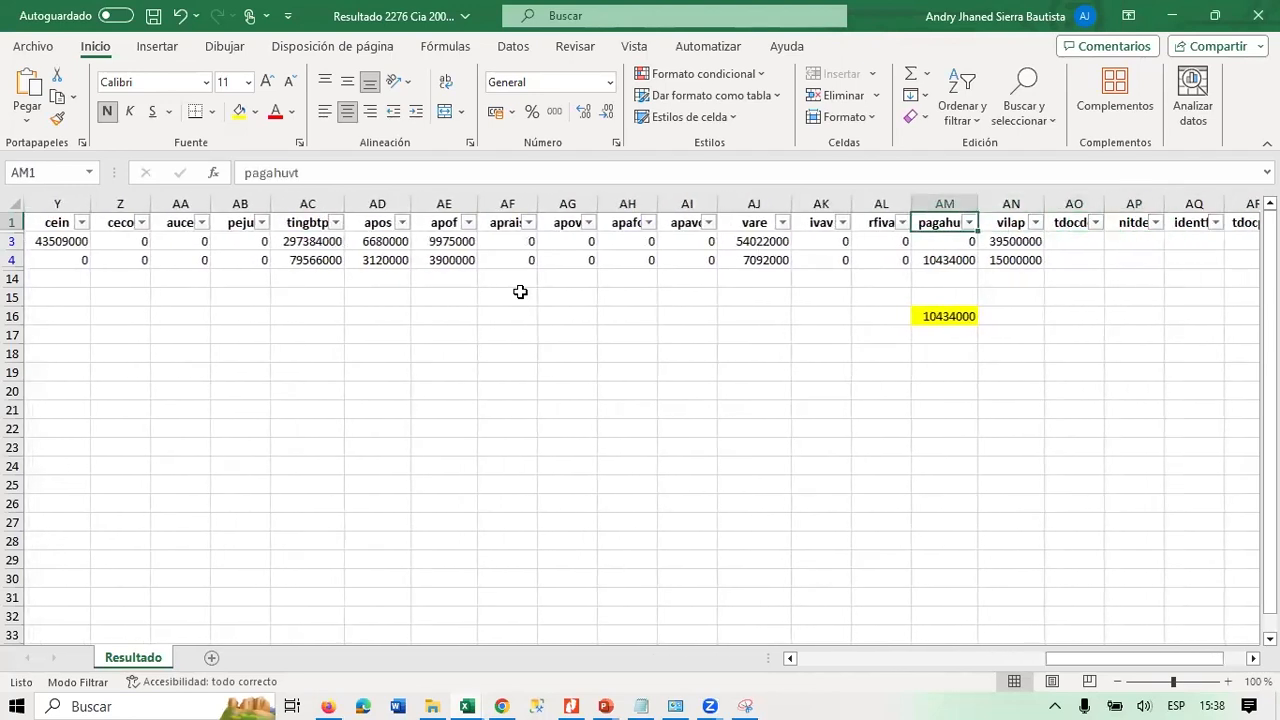
key("Down")
key("Down")
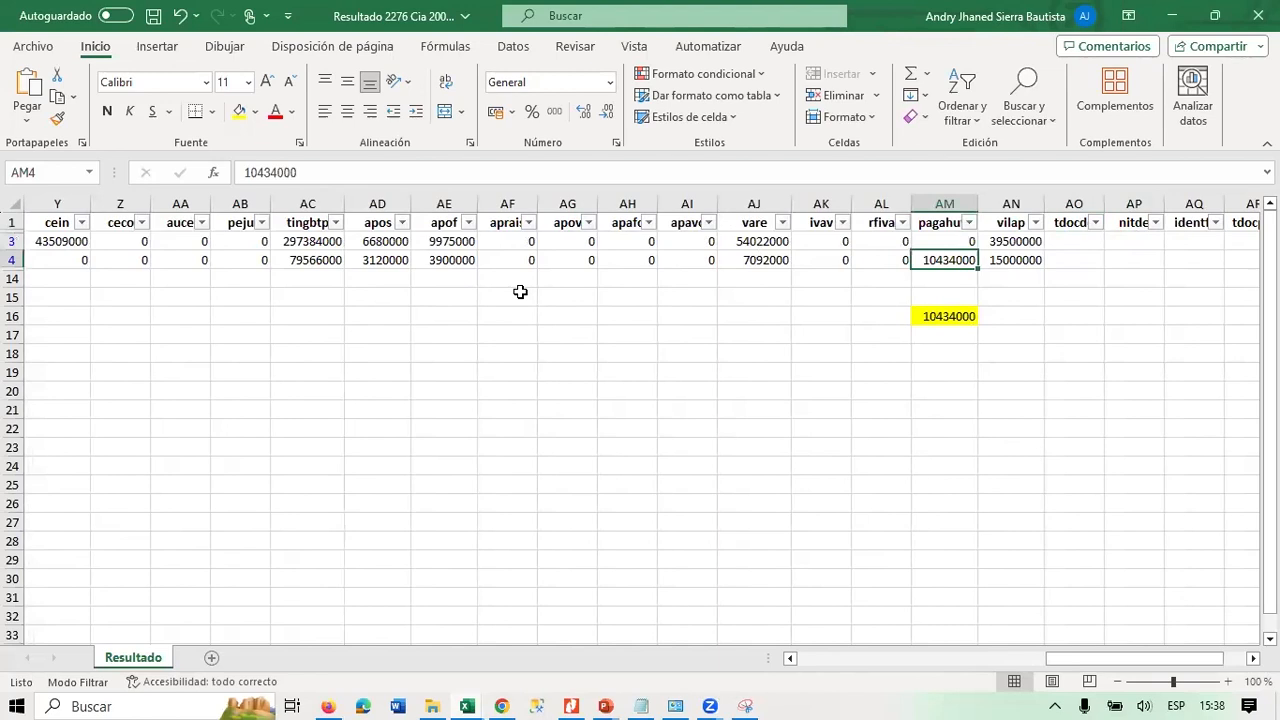
key("Down")
key("Down")
key("Down")
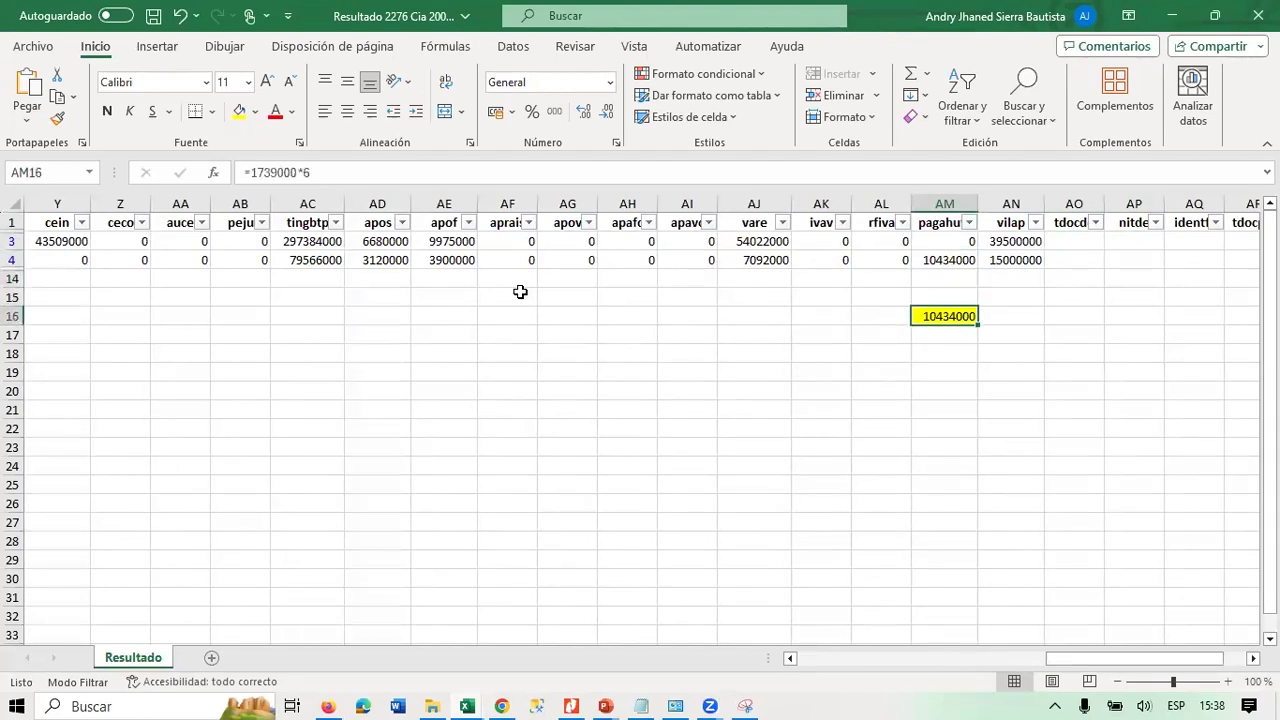
key("alt+Tab")
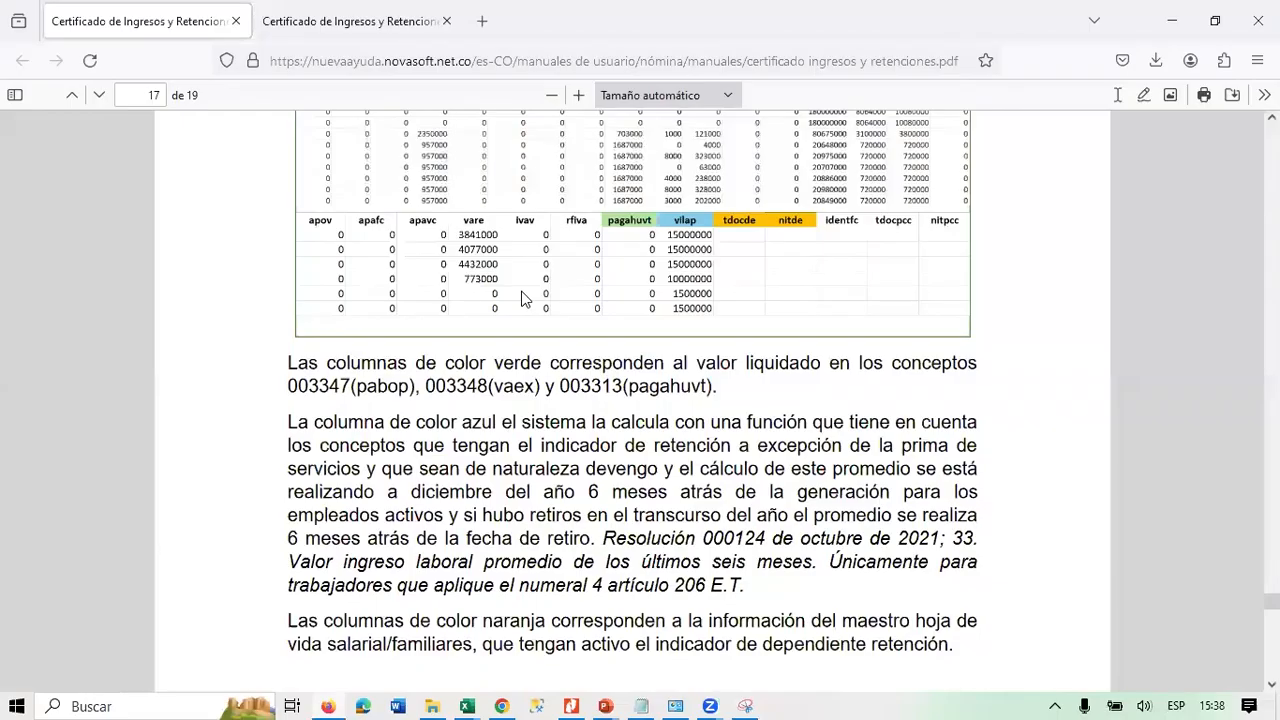
key("alt+Tab")
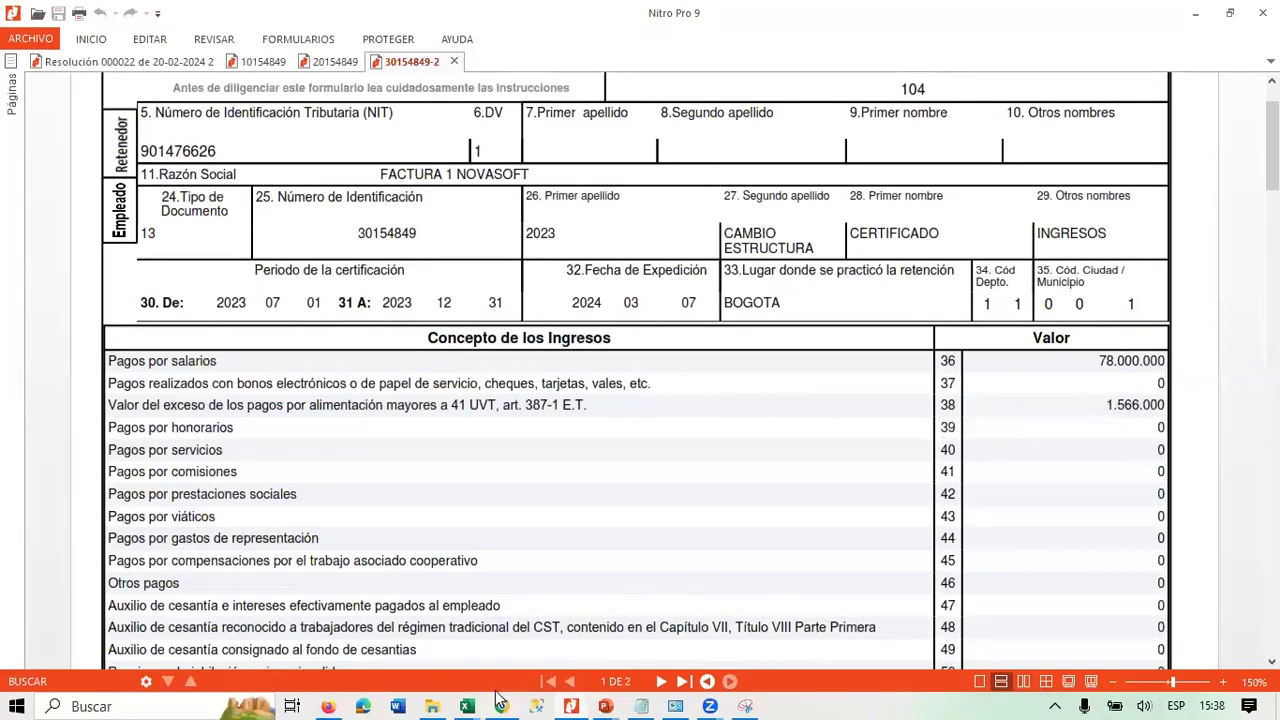
mouse_move(474, 697)
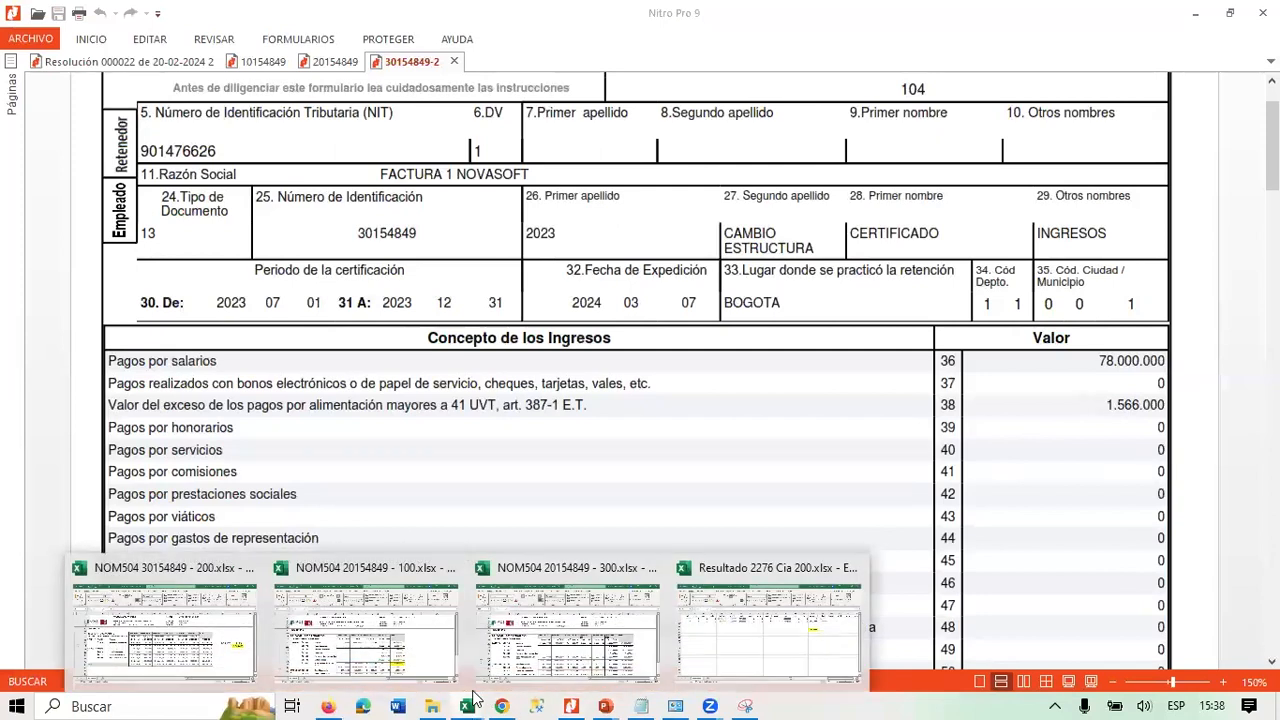
left_click(757, 638)
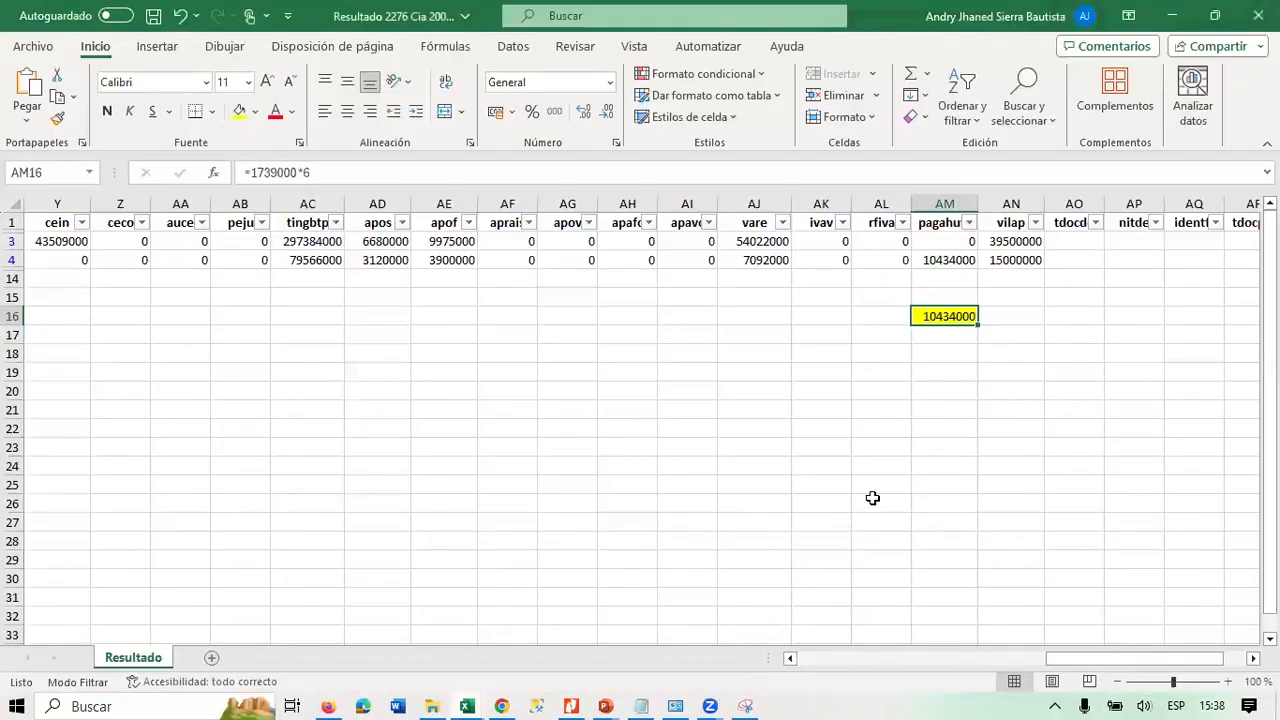
left_click(467, 704)
left_click(467, 700)
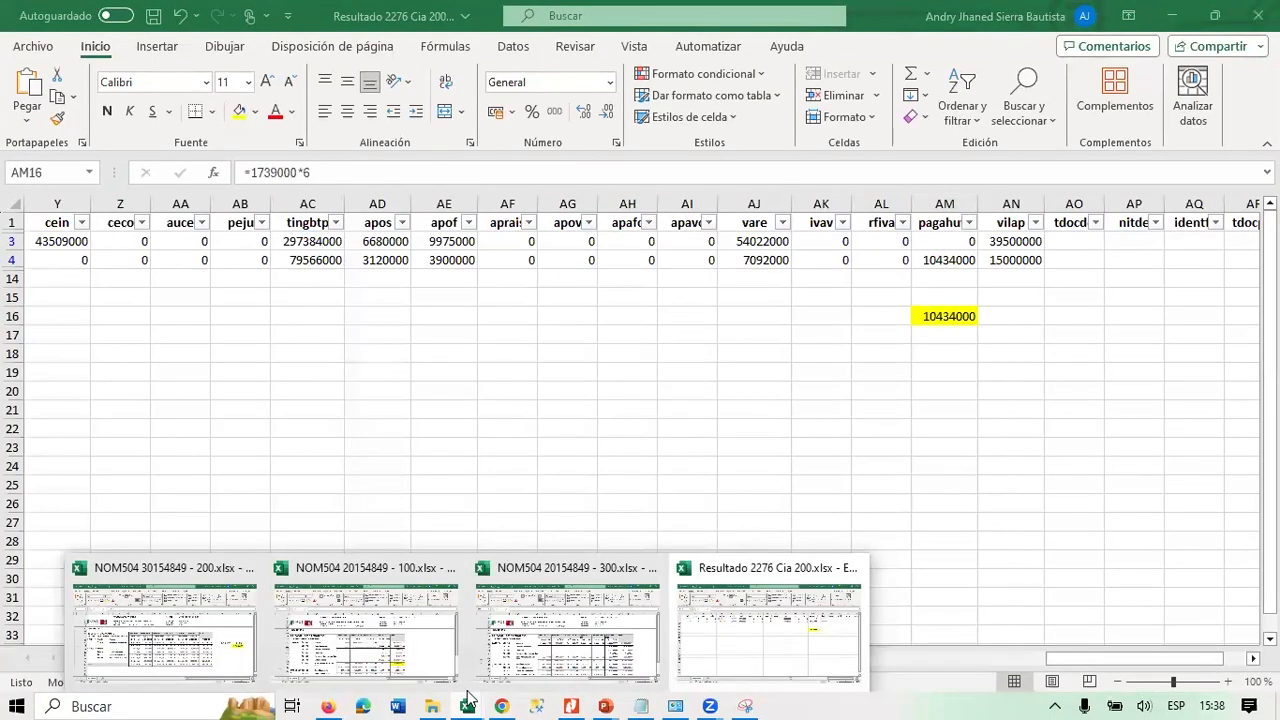
left_click(248, 631)
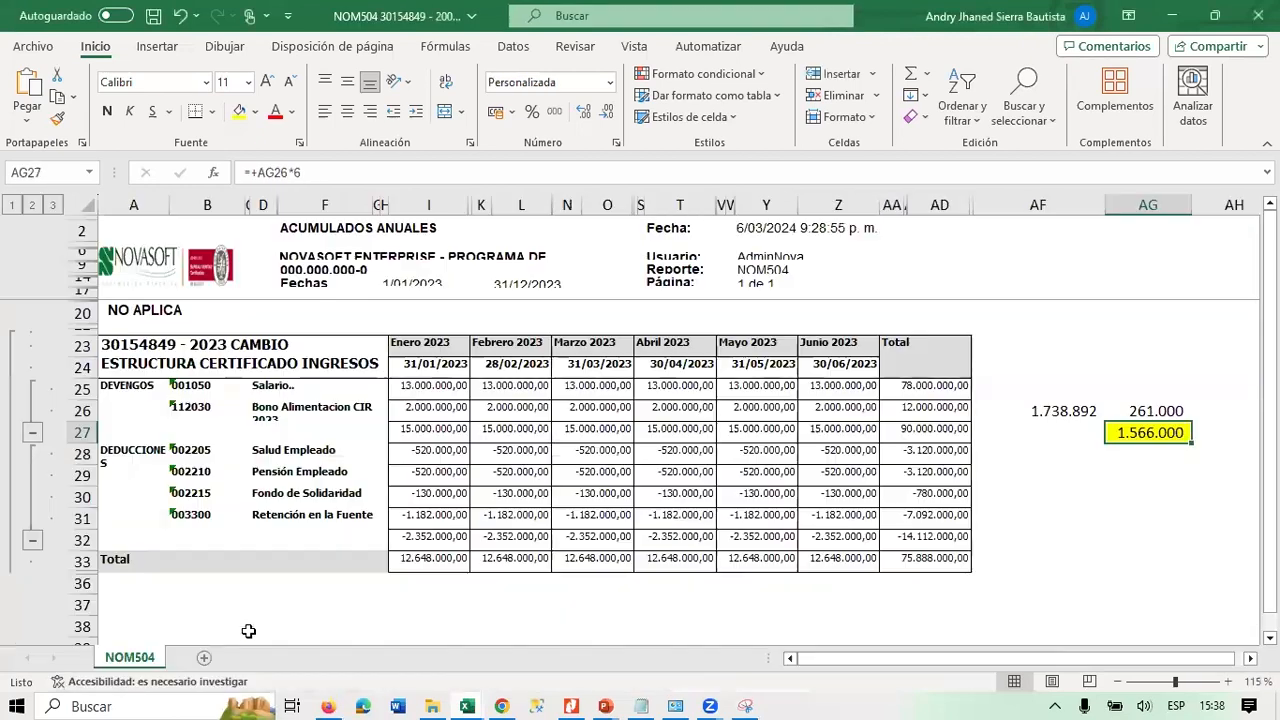
left_click(1068, 408)
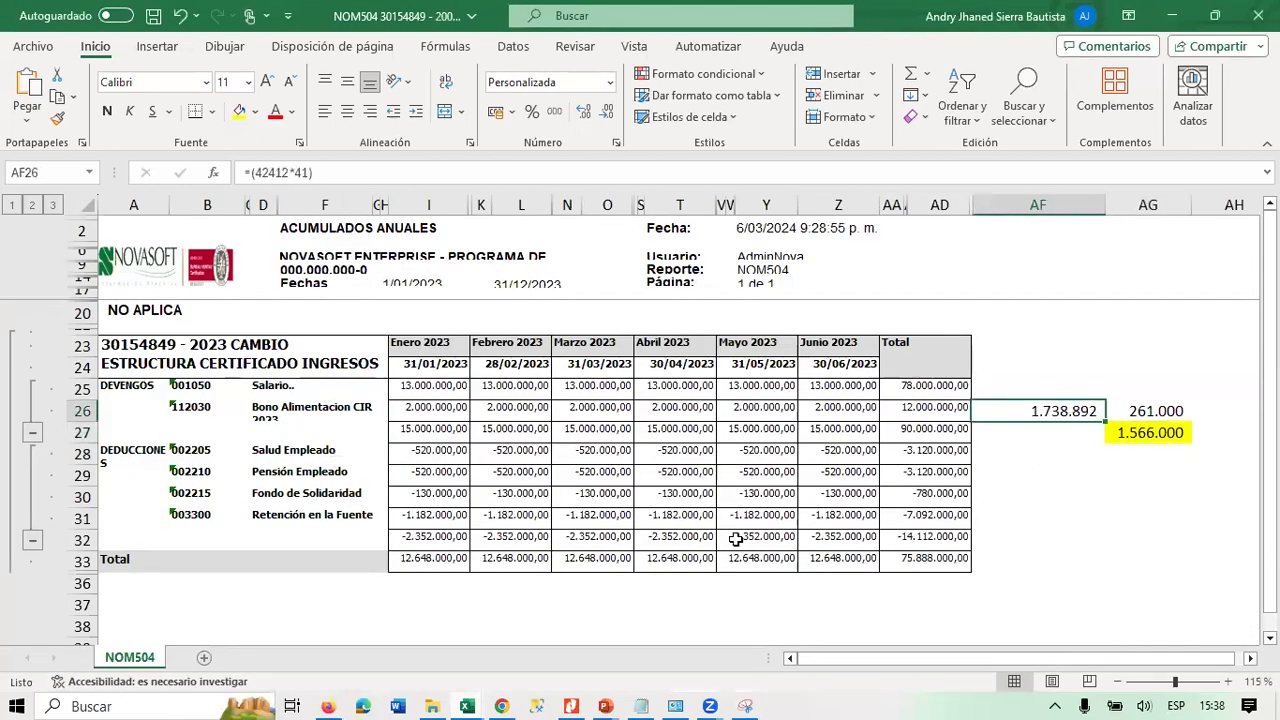
key("alt+Tab")
key("F2")
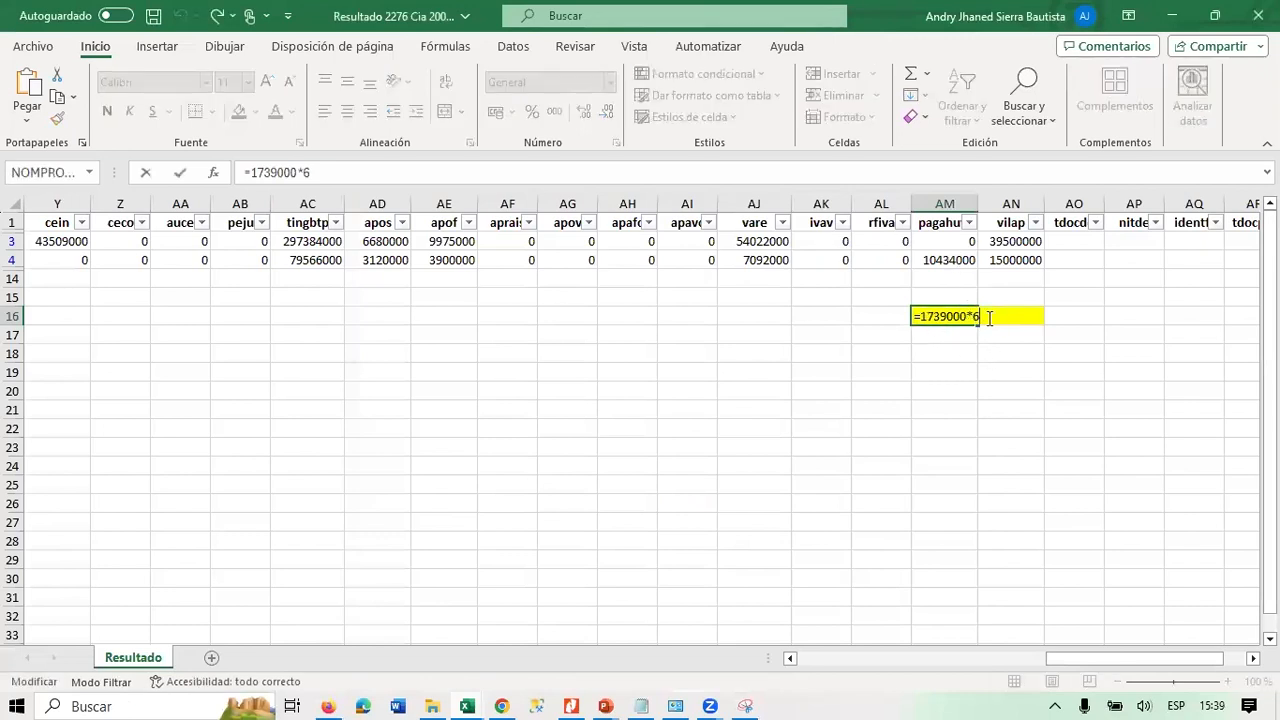
key("Escape")
left_click(957, 259)
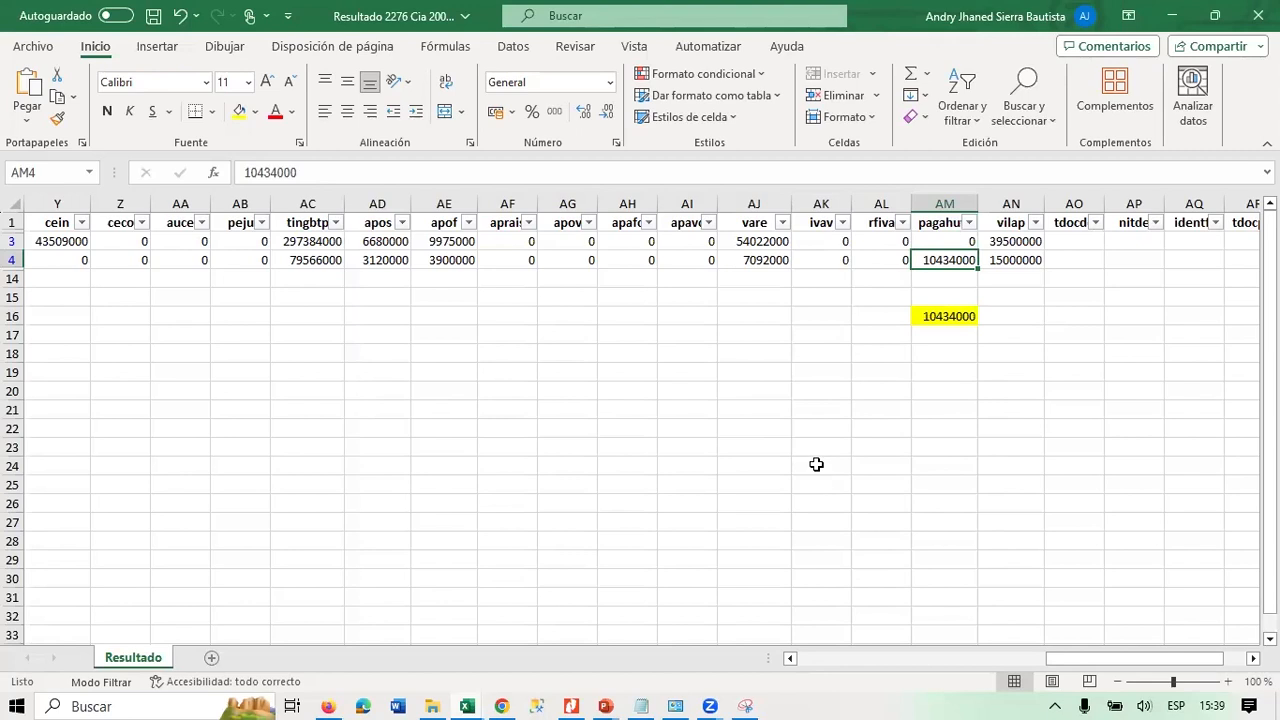
key("Right")
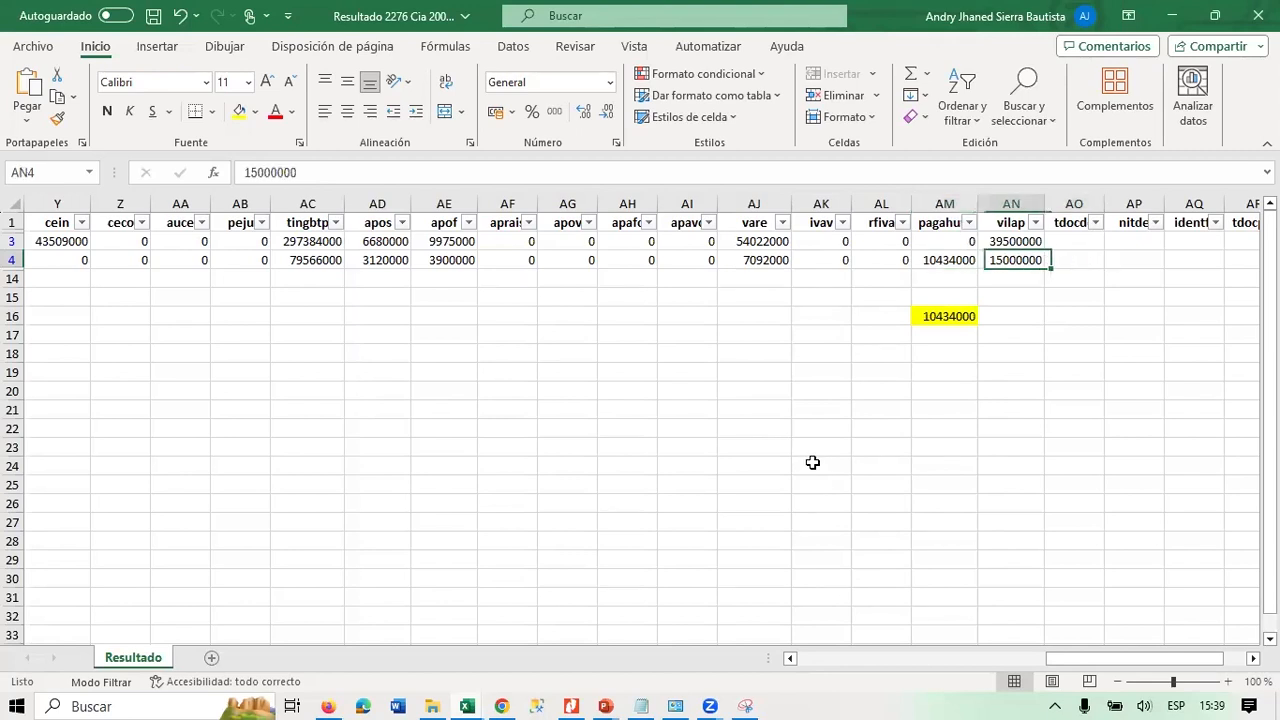
key("Left")
key("Left")
key("Up")
key("Right")
key("Up")
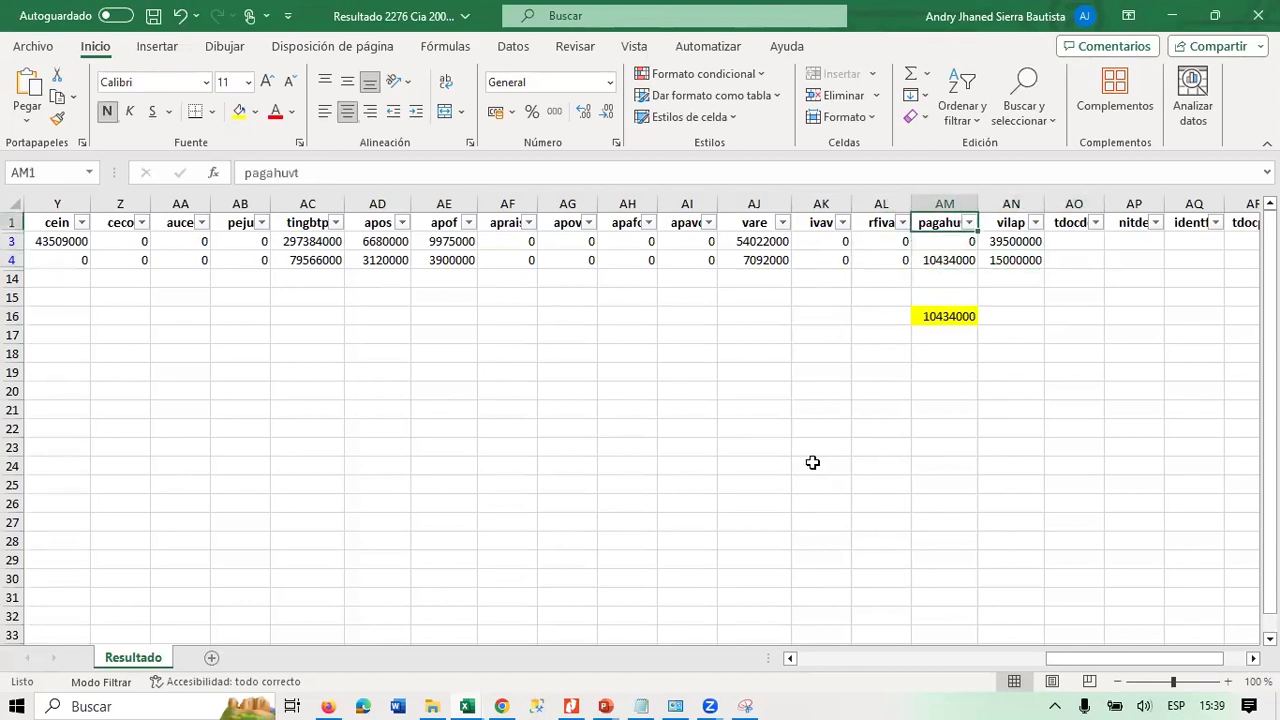
Switch to the Formato 2276 presentation and advance to the Reportes slide.
key("alt+Tab")
key("Tab")
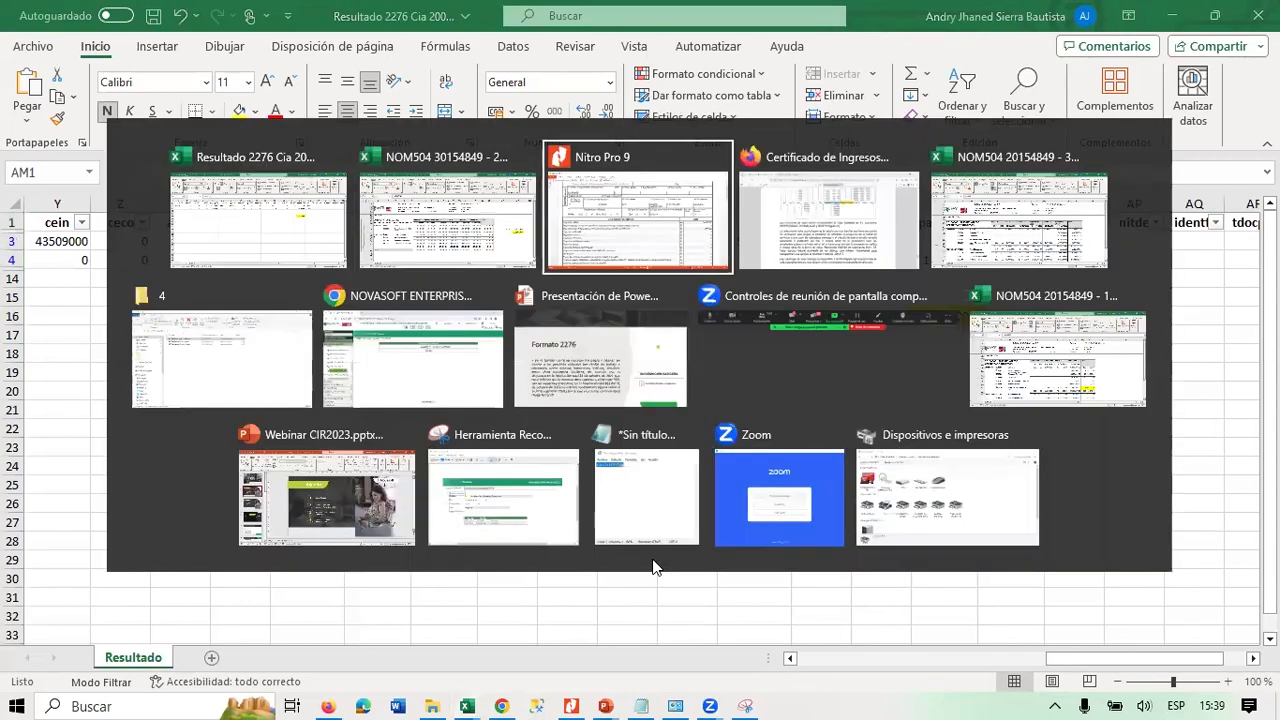
key("Tab")
key("Tab")
key("Tab")
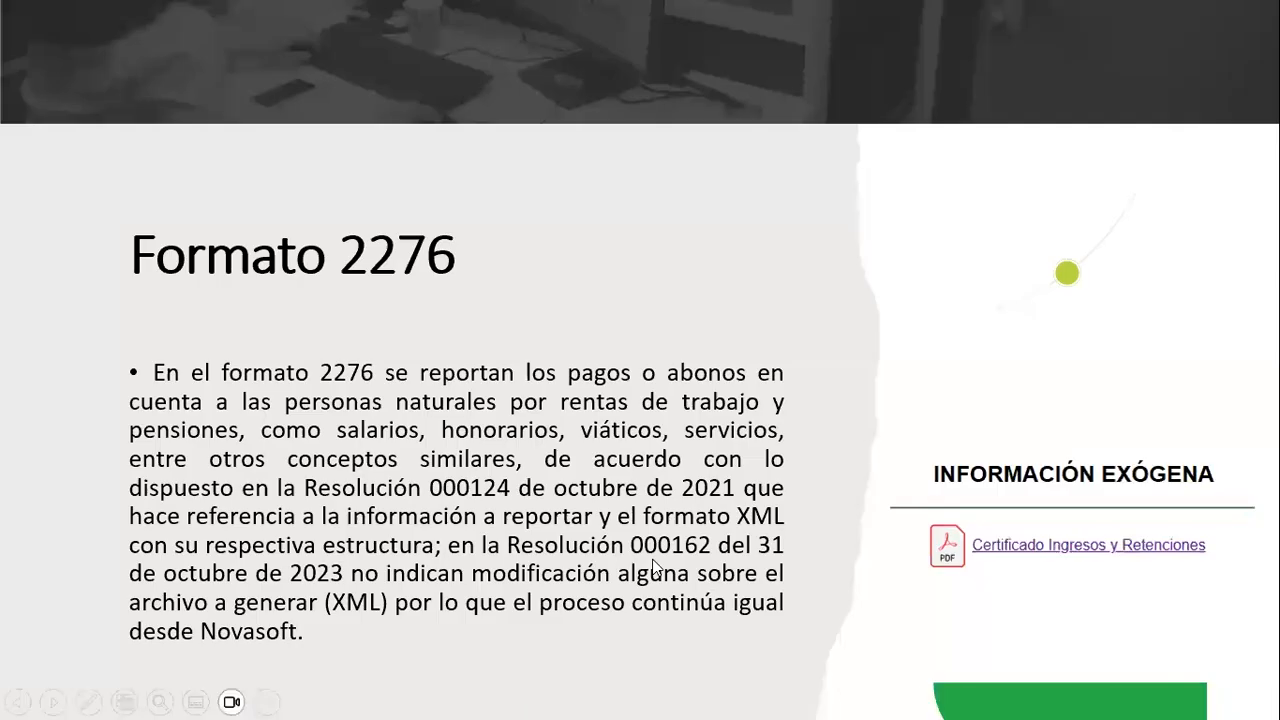
key("Right")
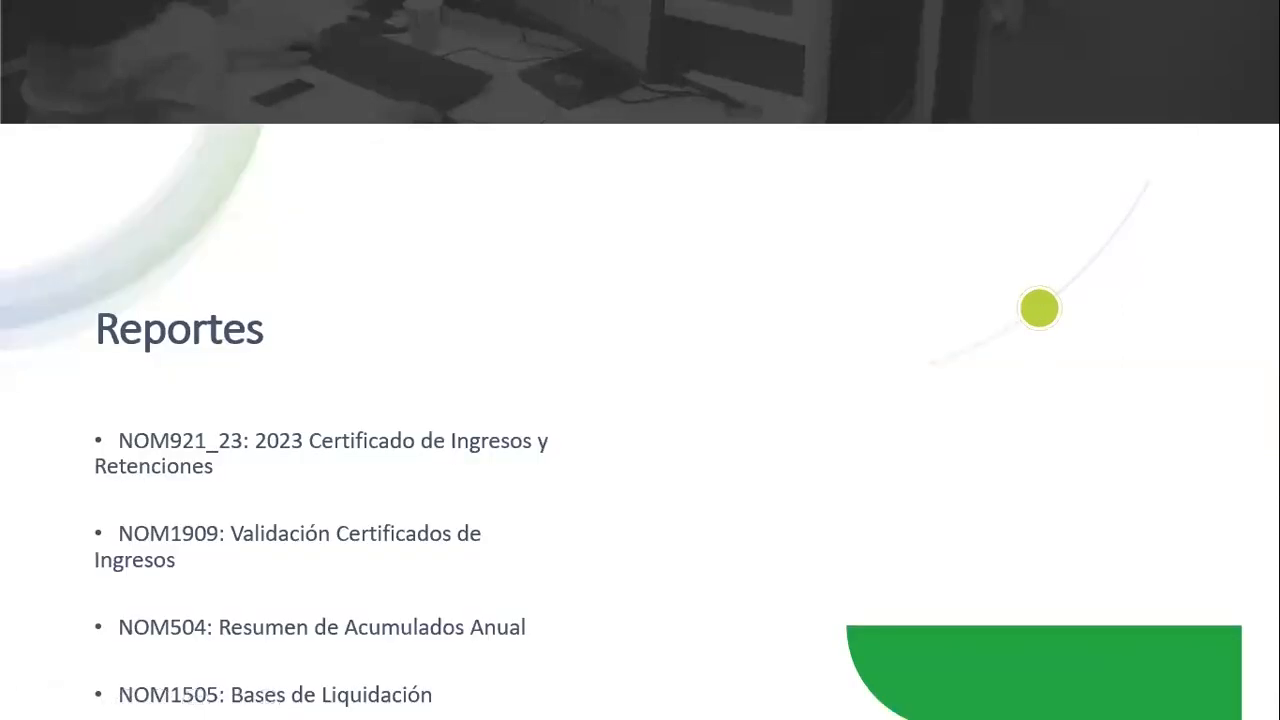
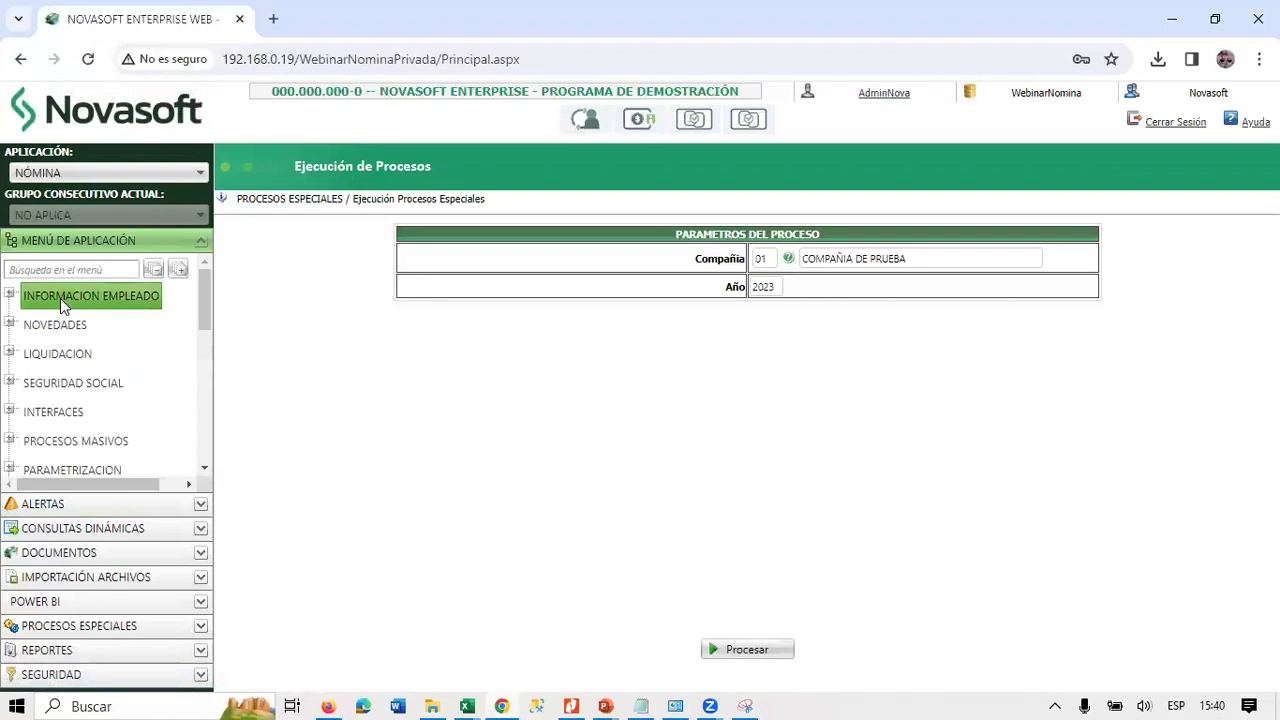
Open Certificado I y R por correo under CERT. INGRESO Y RETENCION.
scroll(150, 372, "down", 3)
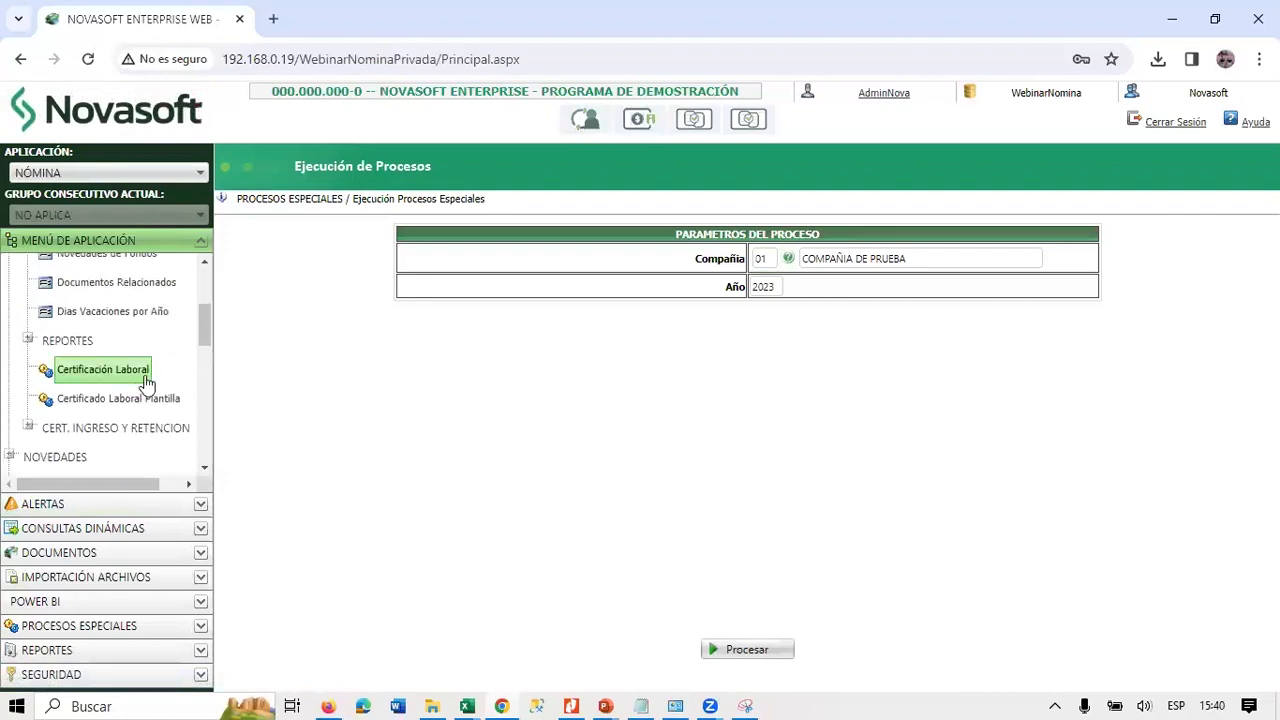
left_click(95, 427)
scroll(90, 420, "down", 5)
scroll(86, 408, "up", 2)
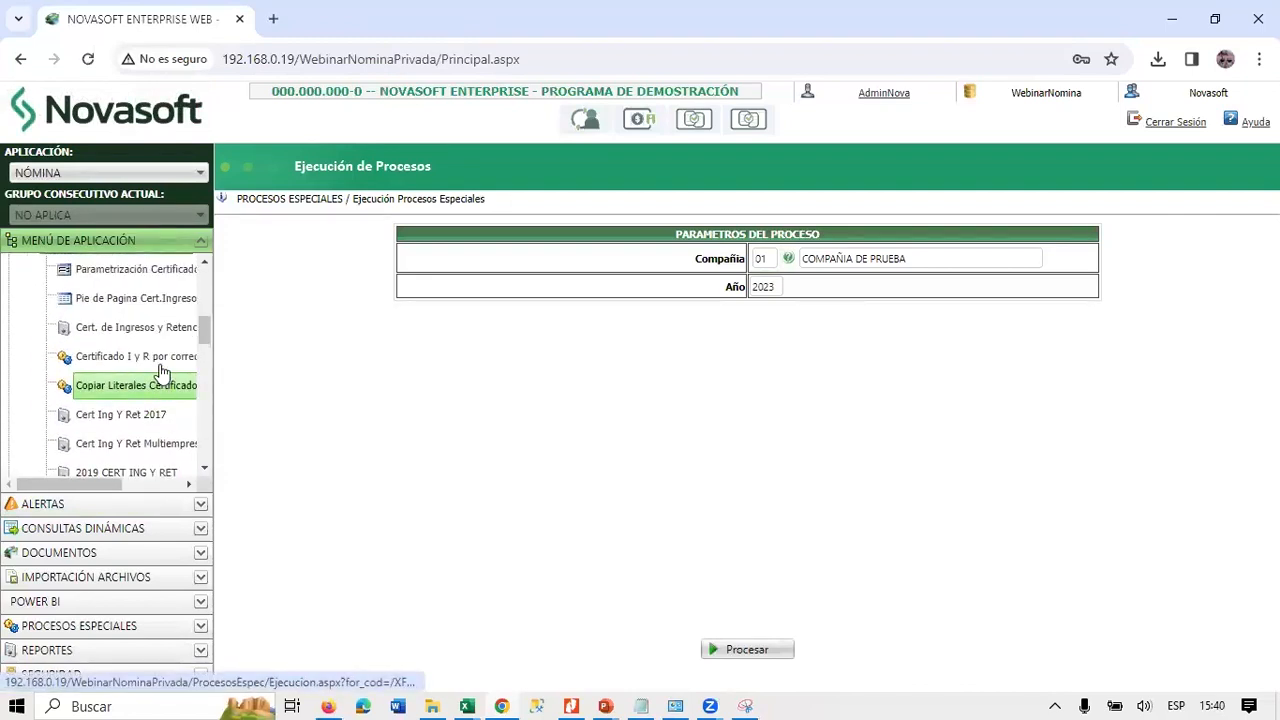
left_click(155, 365)
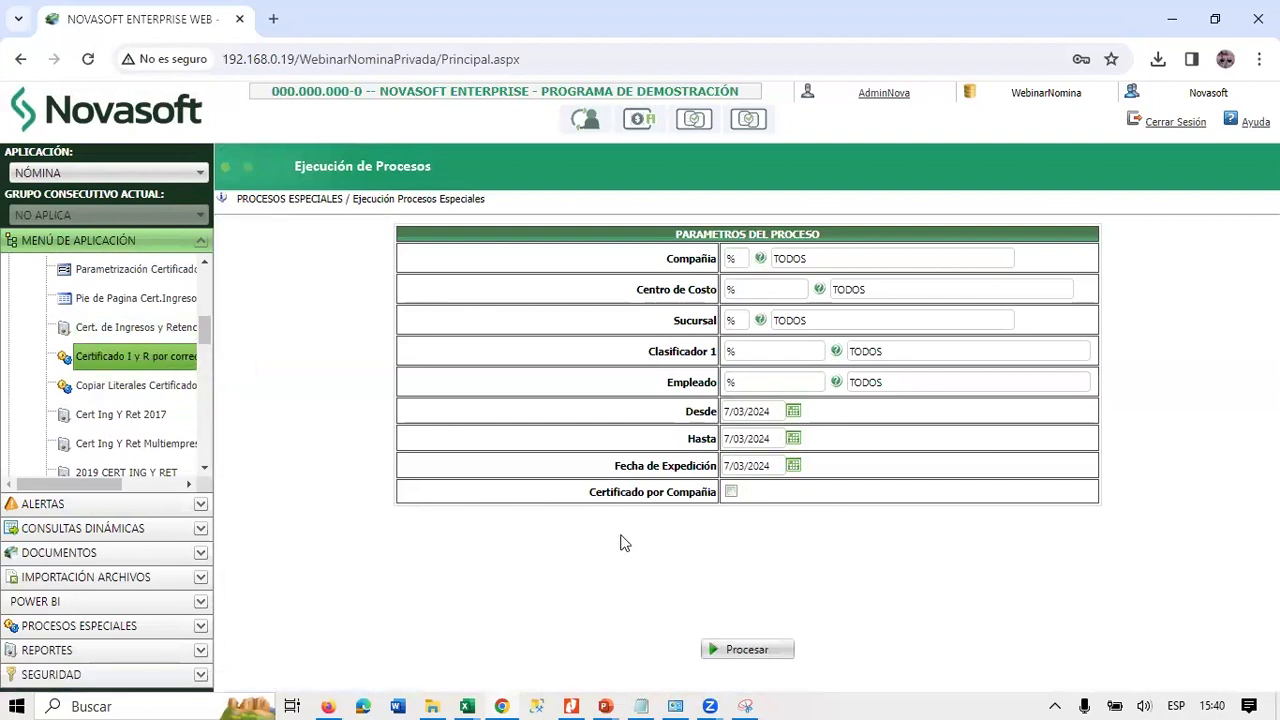
Try the Novasoft online help, close its failed tab, and return to the certificate manual.
left_click(329, 702)
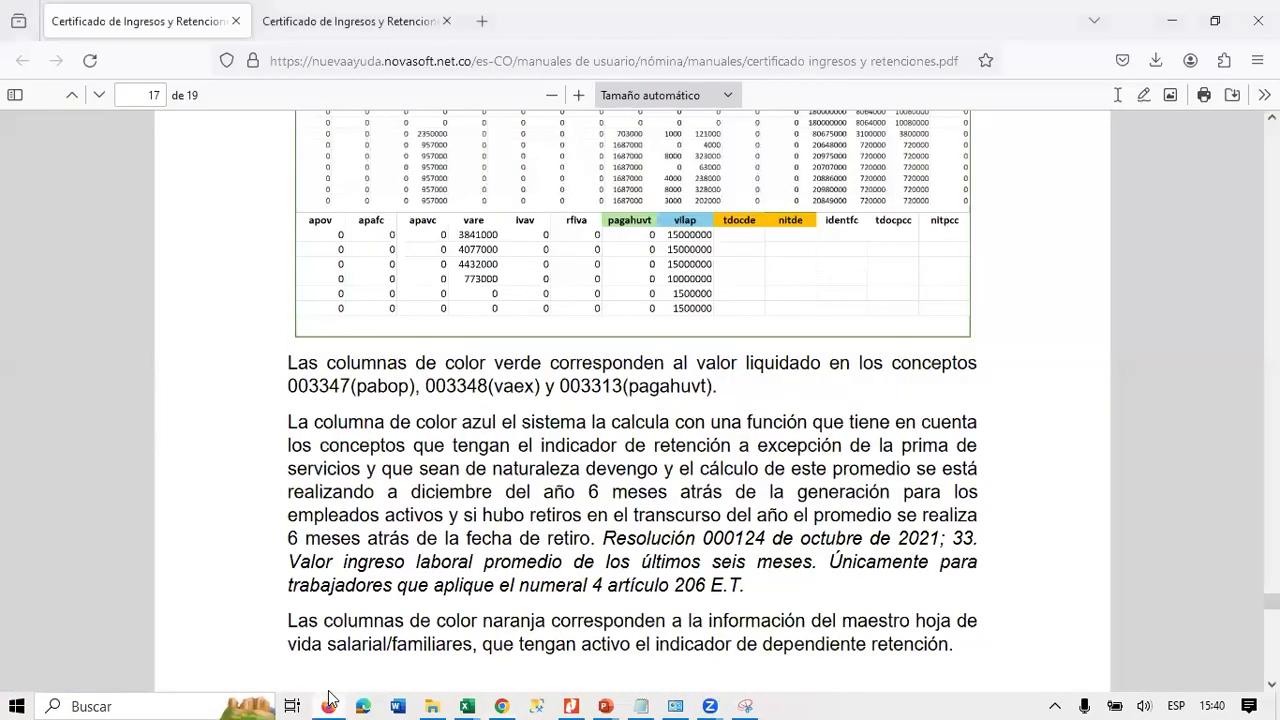
left_click(510, 700)
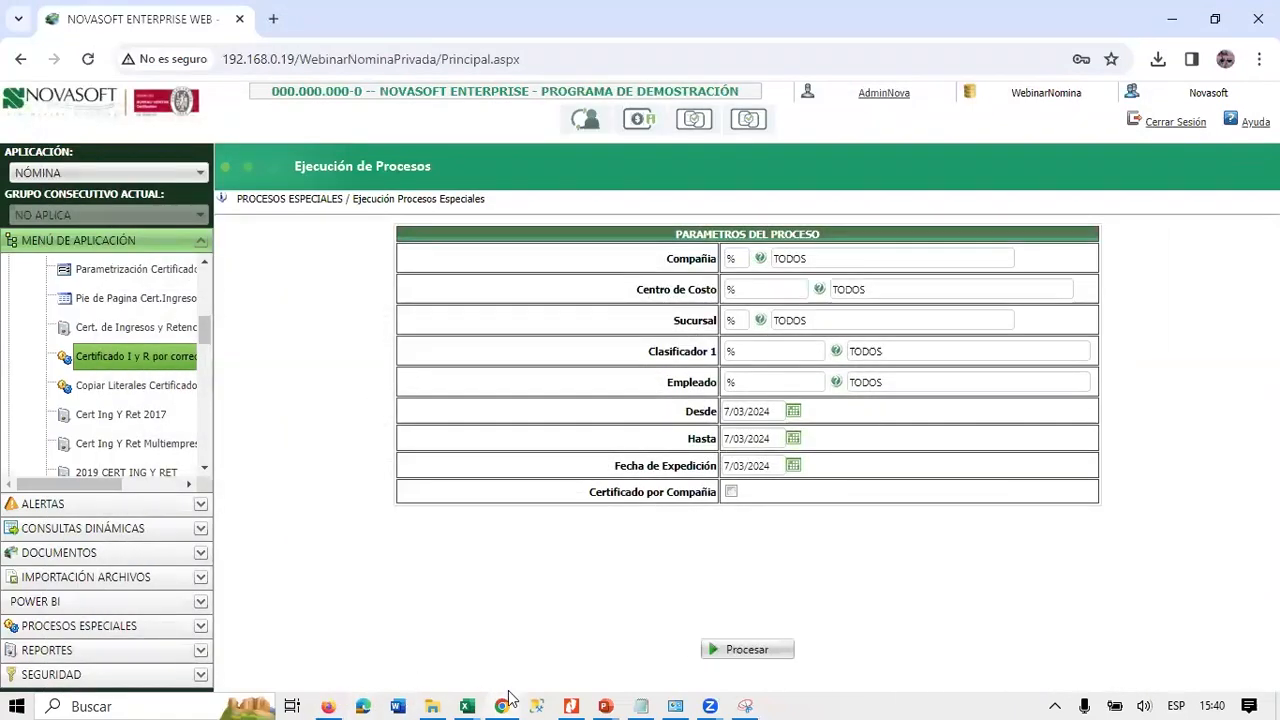
mouse_move(510, 697)
left_click(1248, 124)
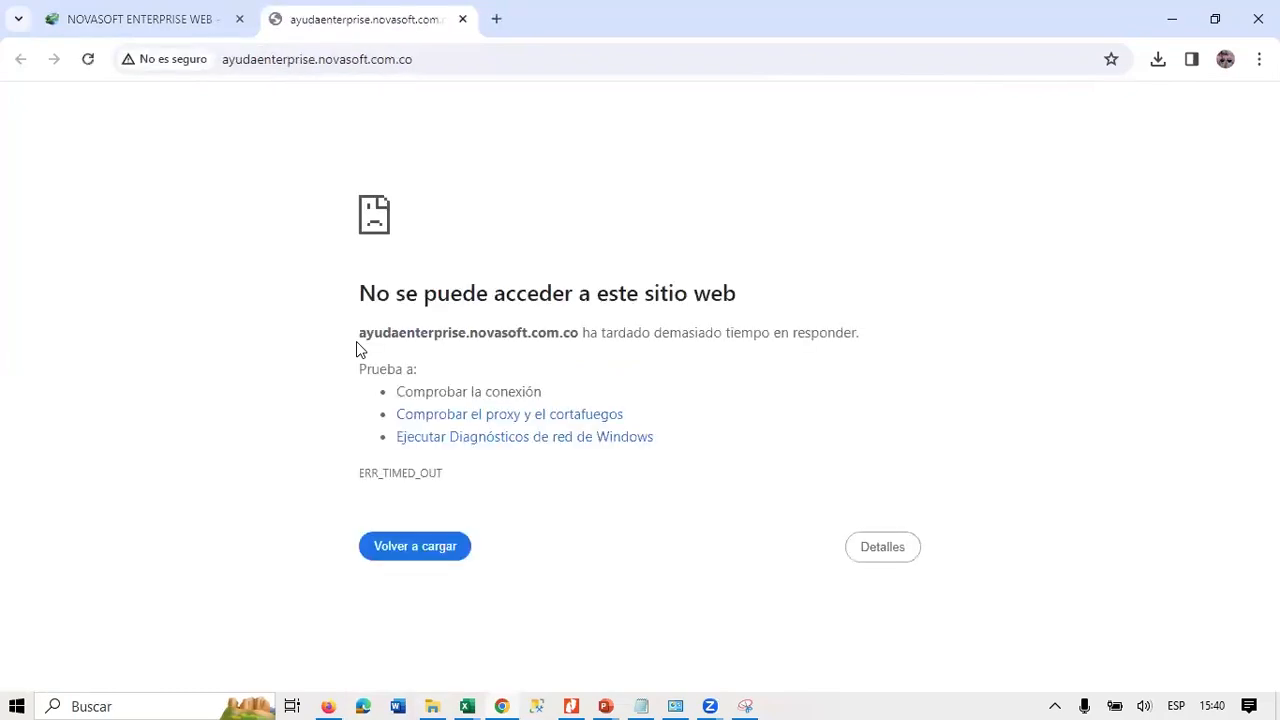
left_click(463, 20)
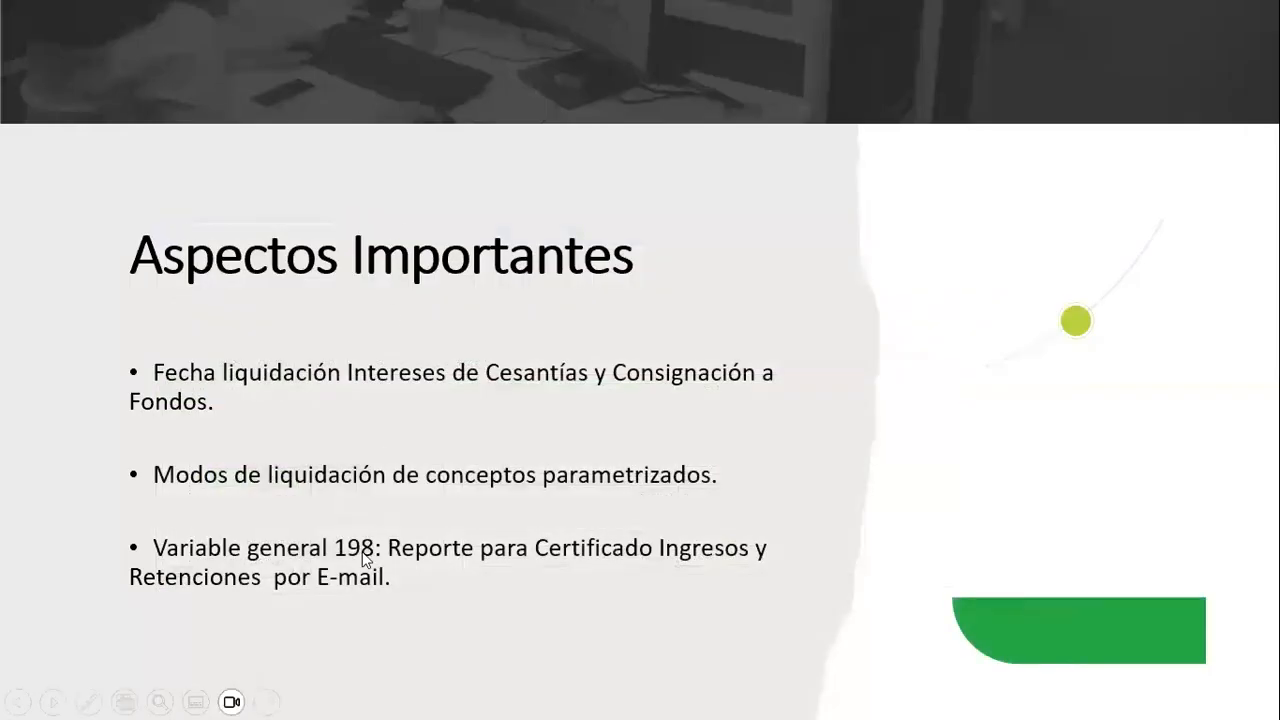
key("alt+Tab")
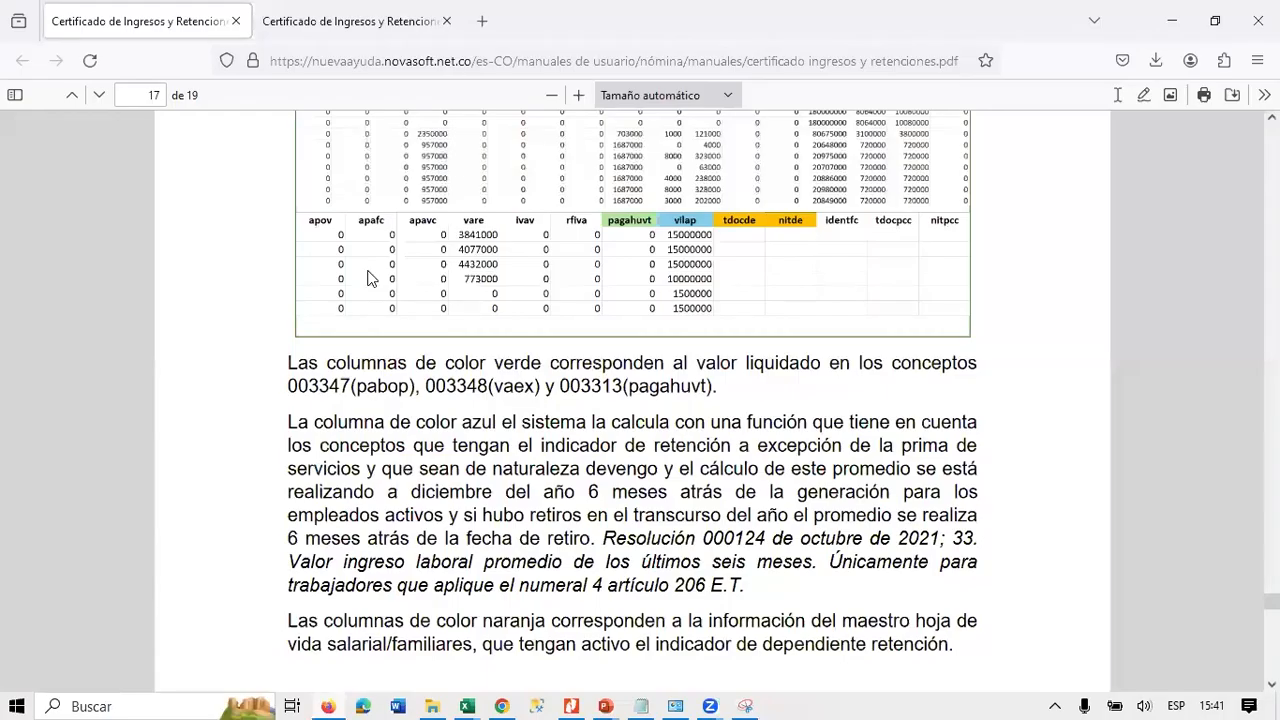
Copy the help site's base address from the manual tab and load it in a new tab.
left_click(353, 8)
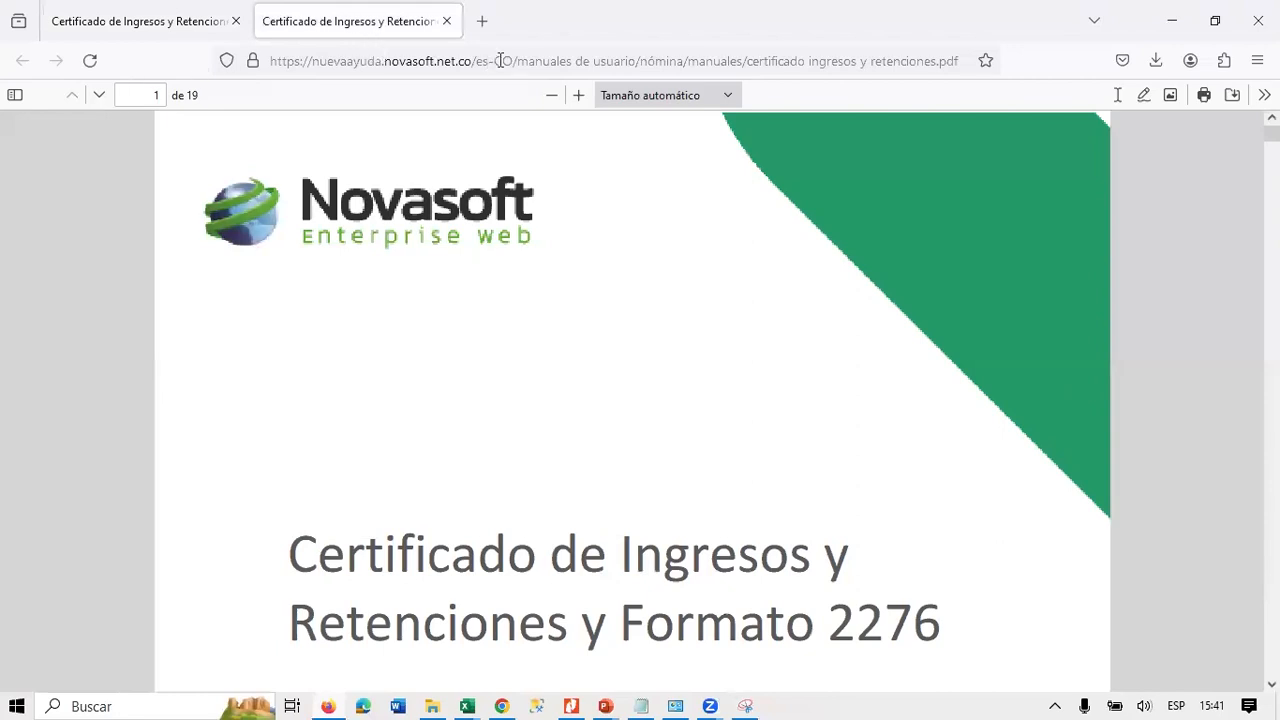
left_click_drag(516, 62, 486, 26)
key("ctrl+c")
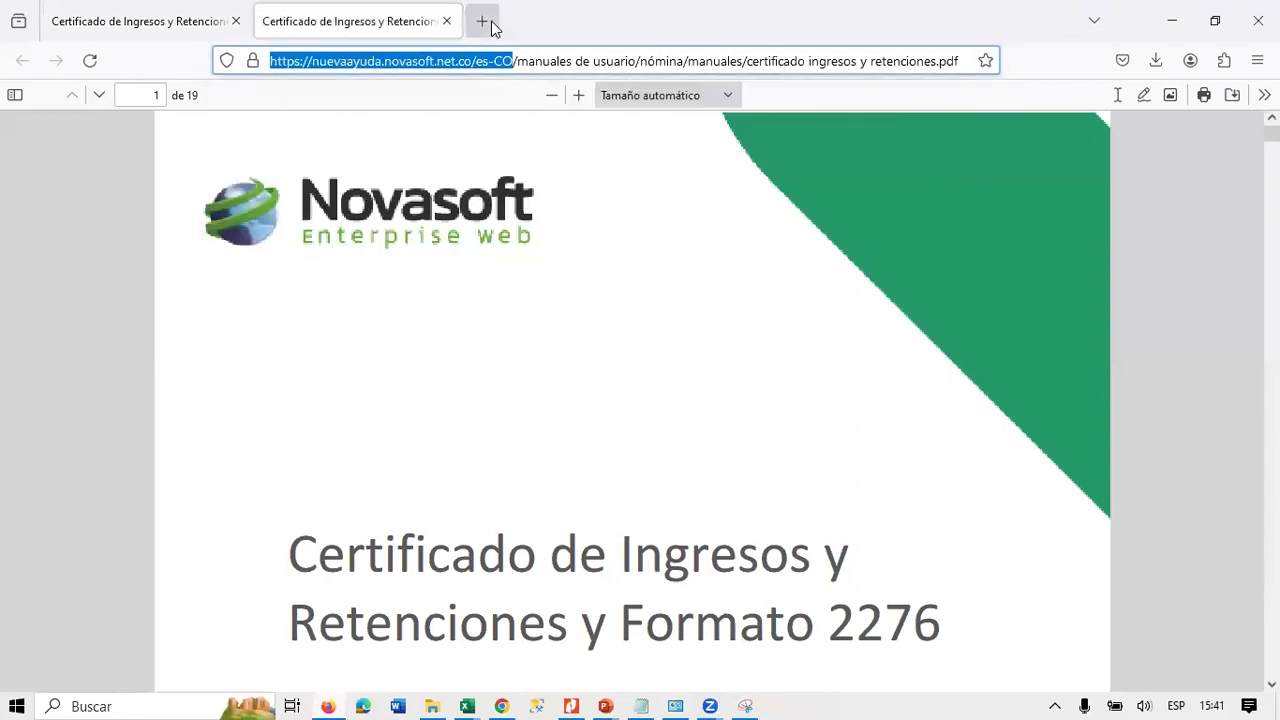
left_click(482, 21)
key("ctrl+v")
key("Return")
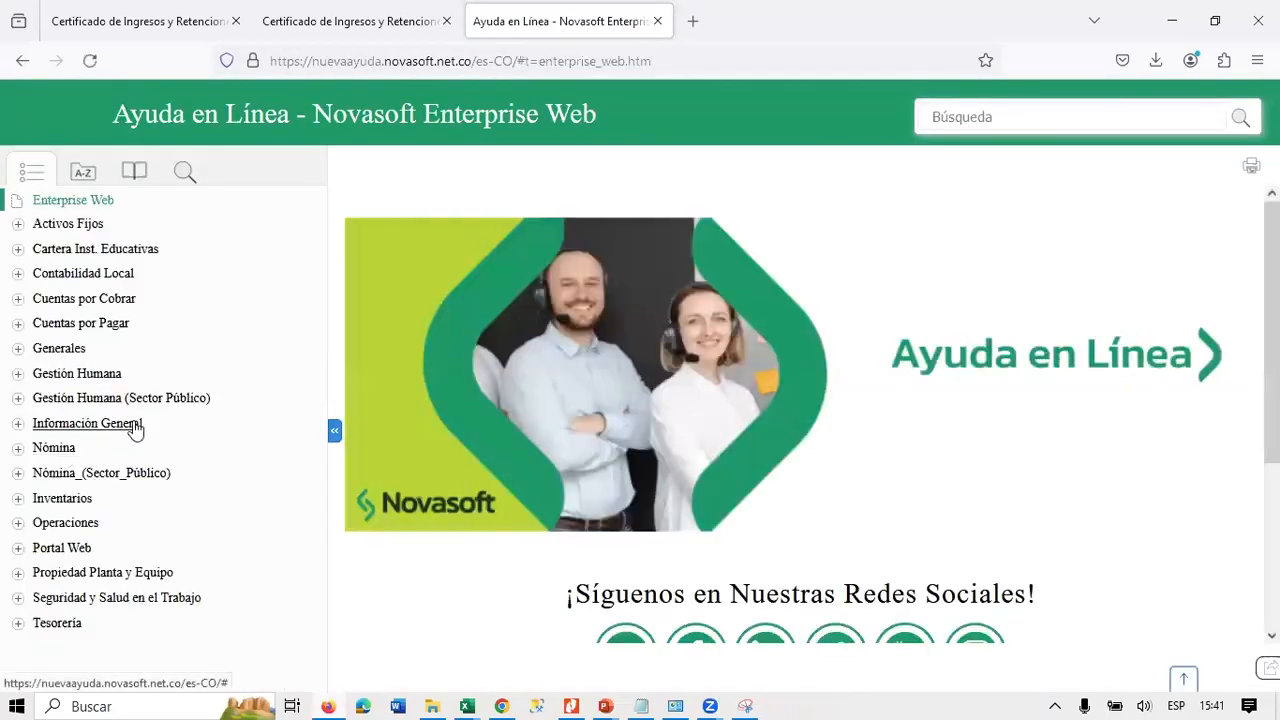
Open the Envío de Reportes por Correo Electrónico PDF from Nómina > Manuales de Procesos.
left_click(22, 449)
scroll(200, 388, "down", 2)
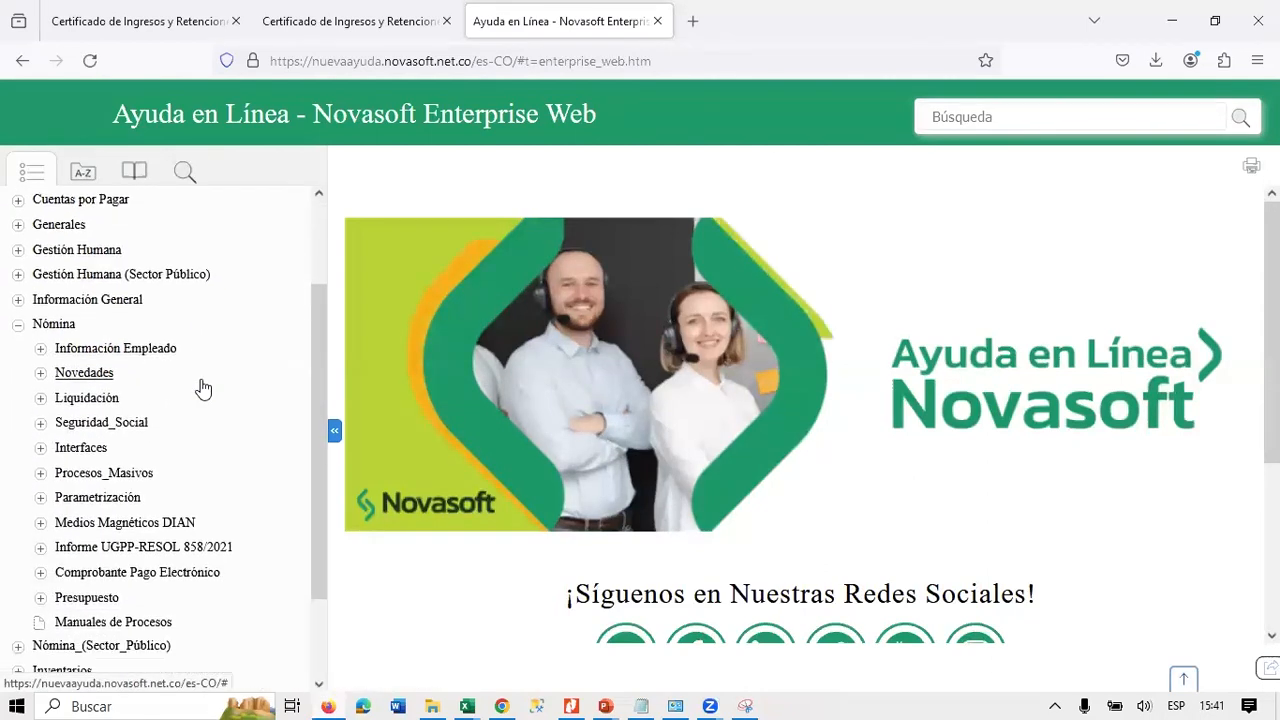
left_click(118, 626)
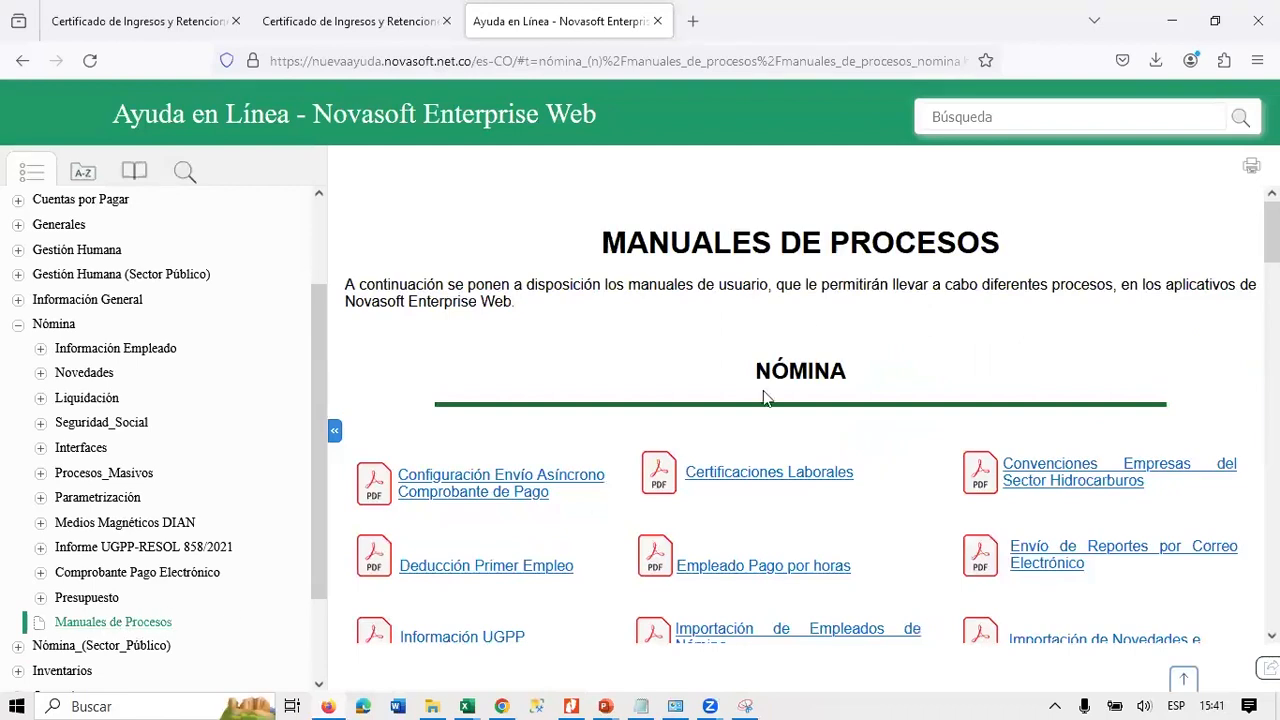
scroll(985, 466, "down", 2)
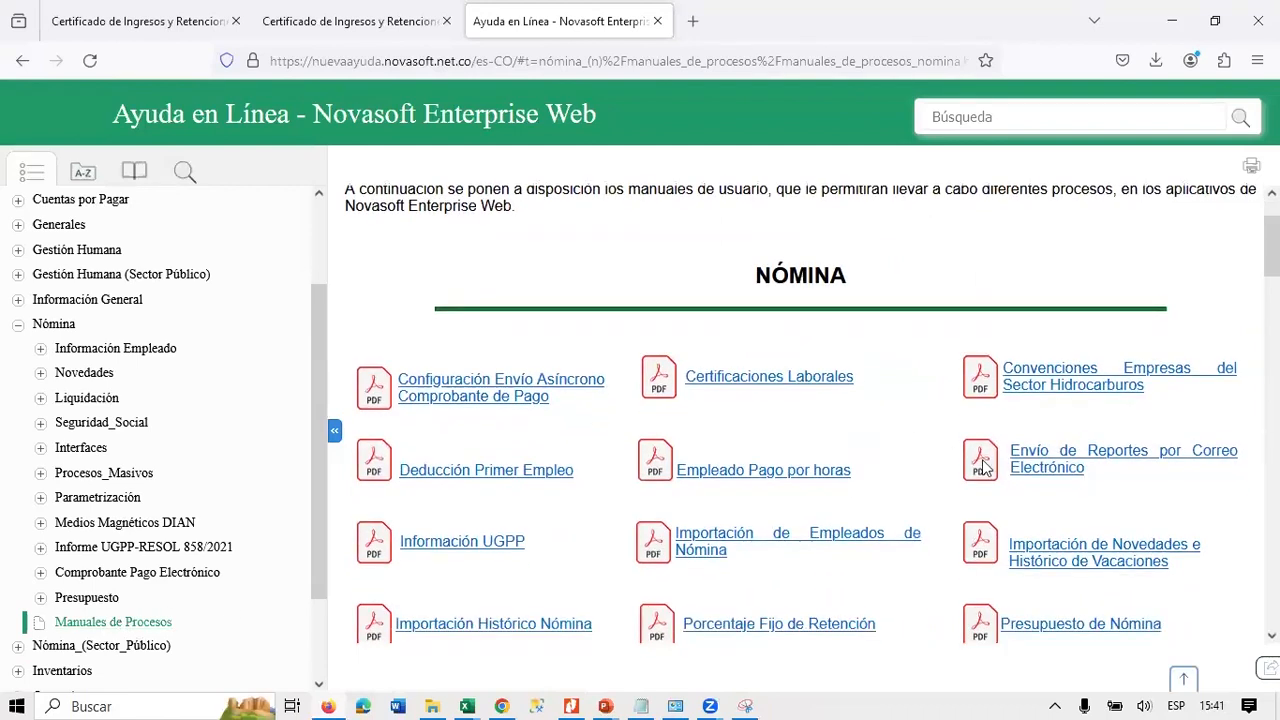
left_click(1040, 462)
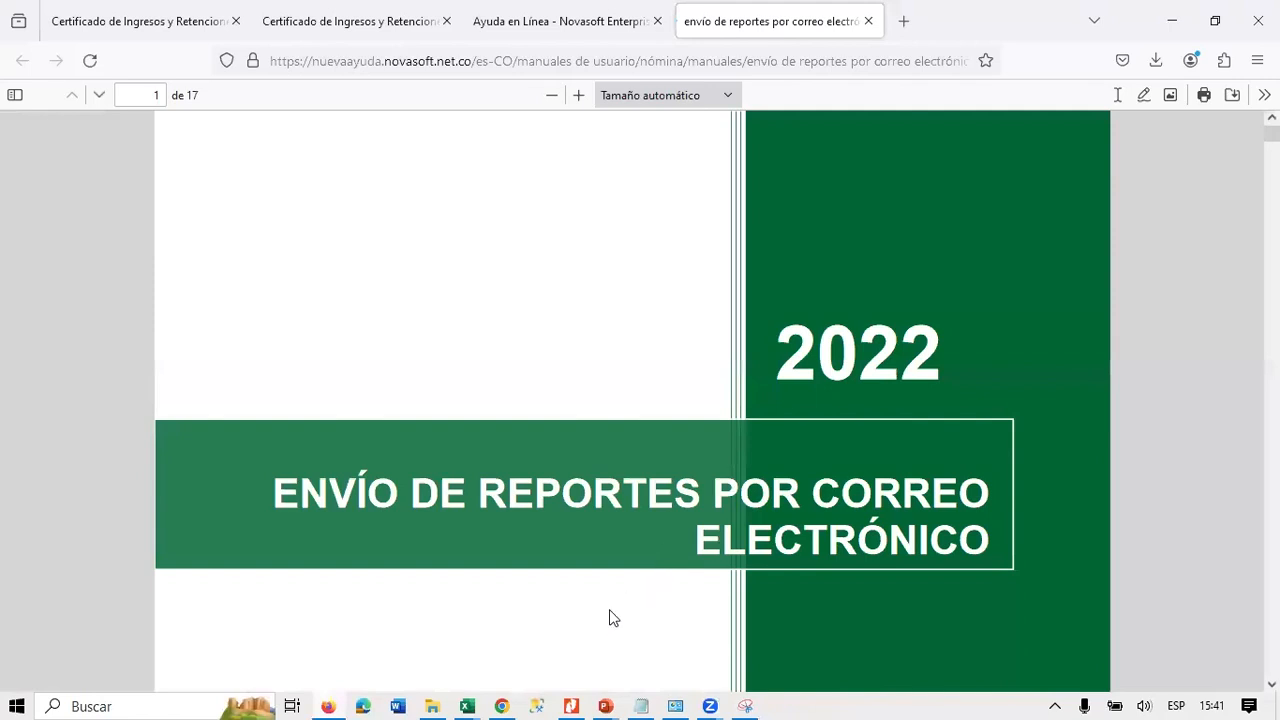
left_click(495, 700)
scroll(180, 300, "up", 10)
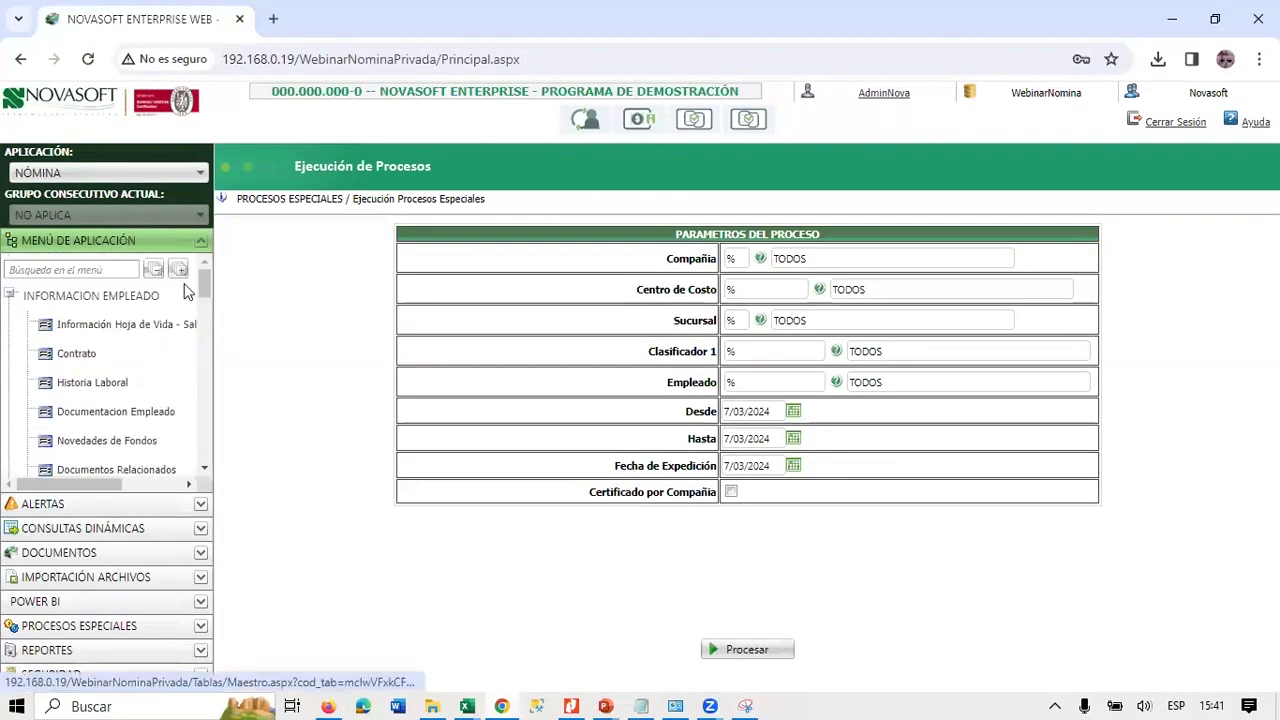
Load general variable 198 in PARAMETRIZACION > NOMINA > Variables Generales.
left_click(155, 270)
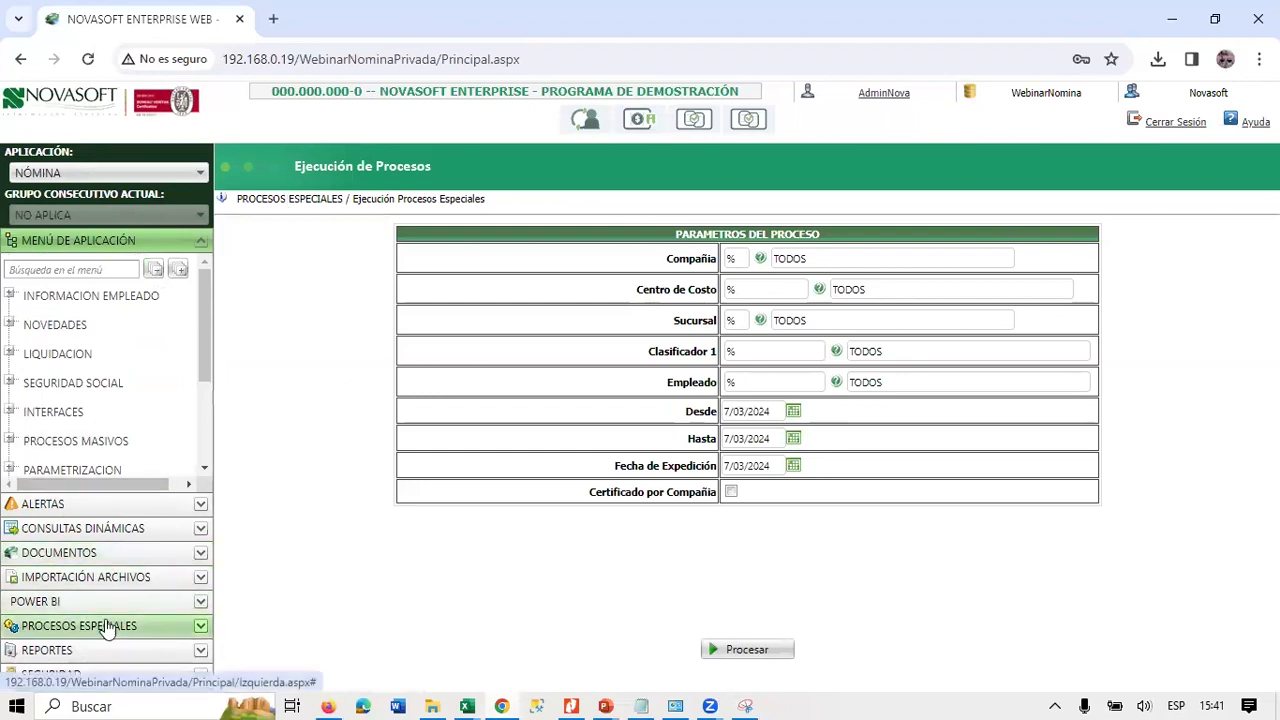
left_click(88, 469)
left_click(64, 314)
left_click(118, 429)
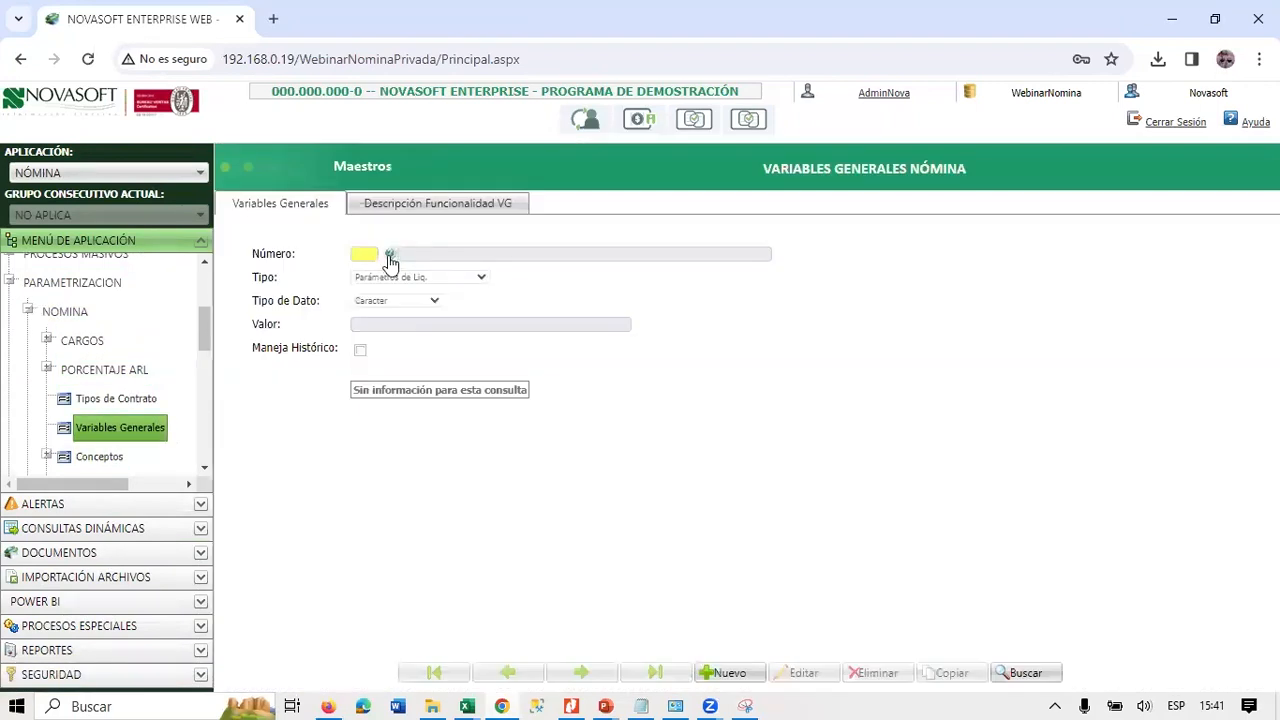
left_click(370, 254)
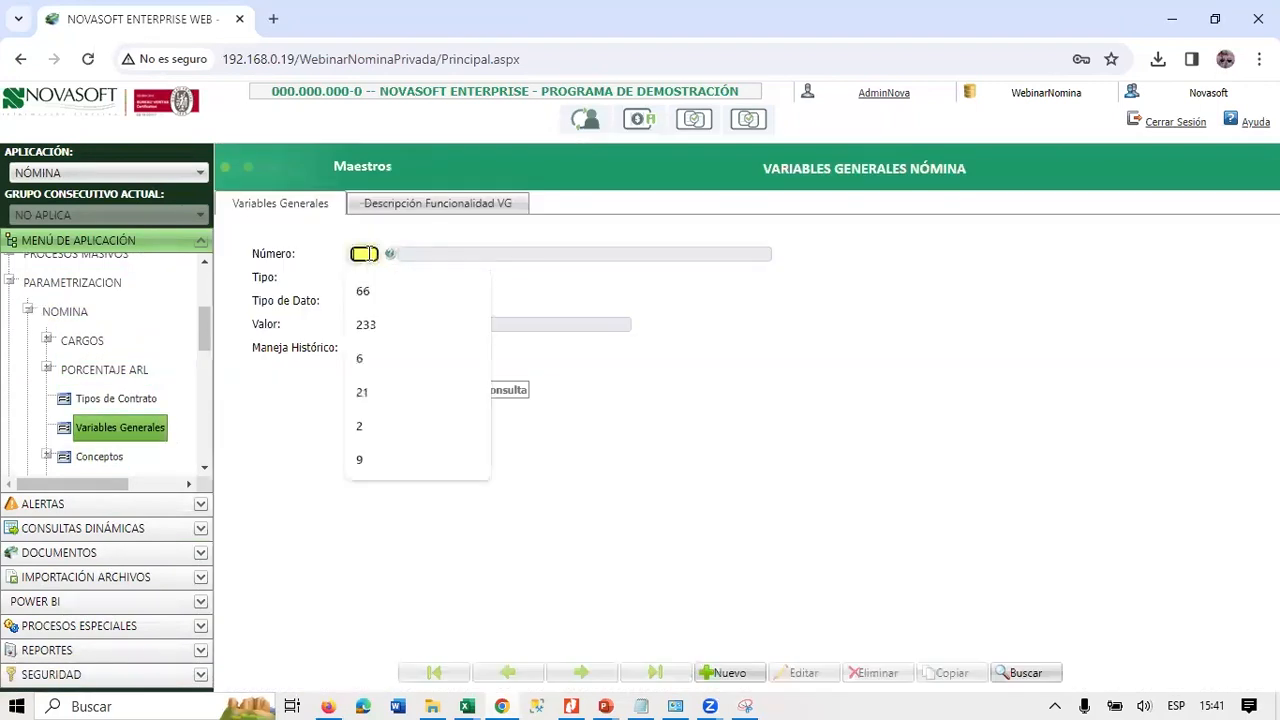
type("198")
key("Tab")
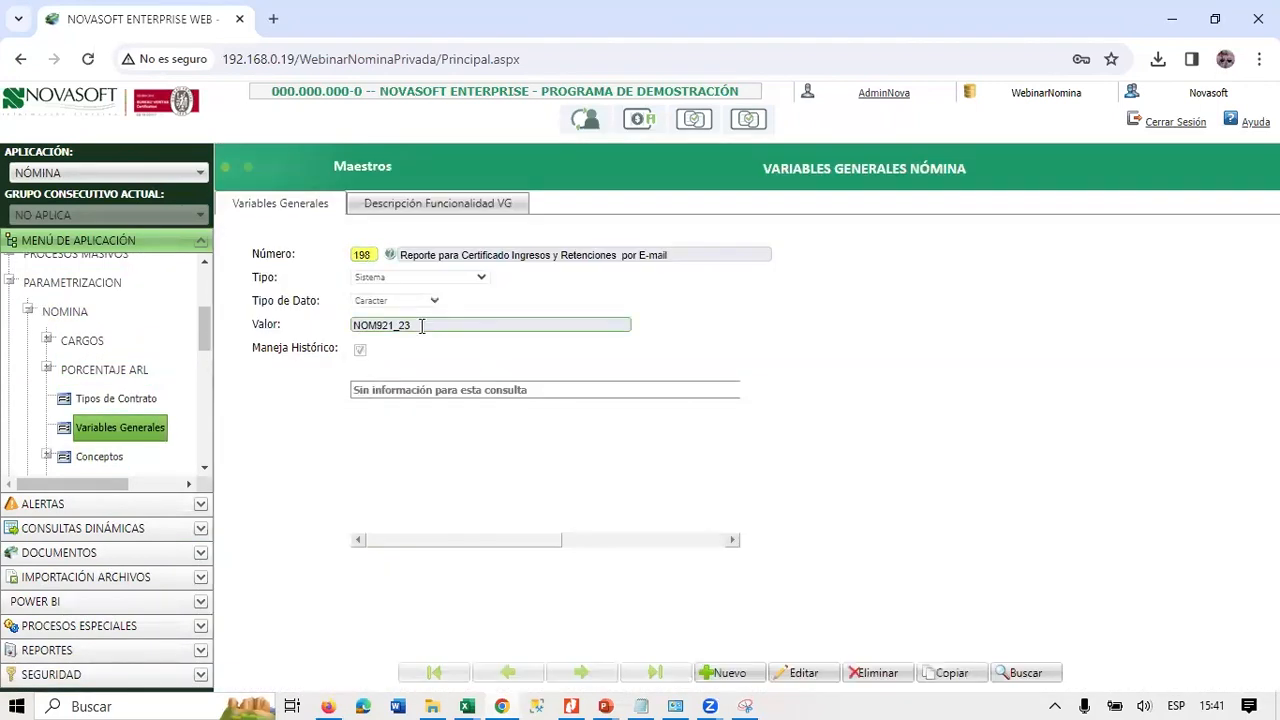
Point out the value NOM921_23, then switch to the email reports manual.
left_click_drag(418, 326, 325, 334)
left_click(458, 373)
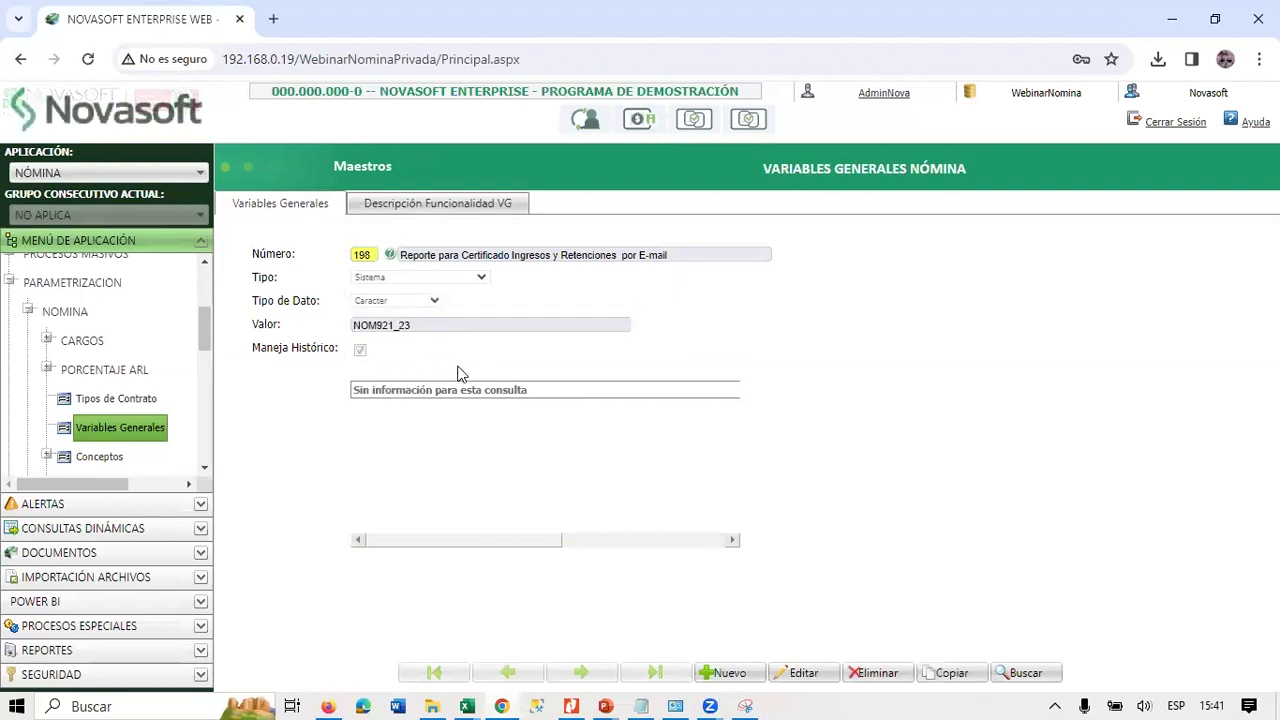
left_click_drag(418, 326, 325, 330)
left_click(455, 370)
left_click_drag(431, 326, 300, 328)
left_click(504, 373)
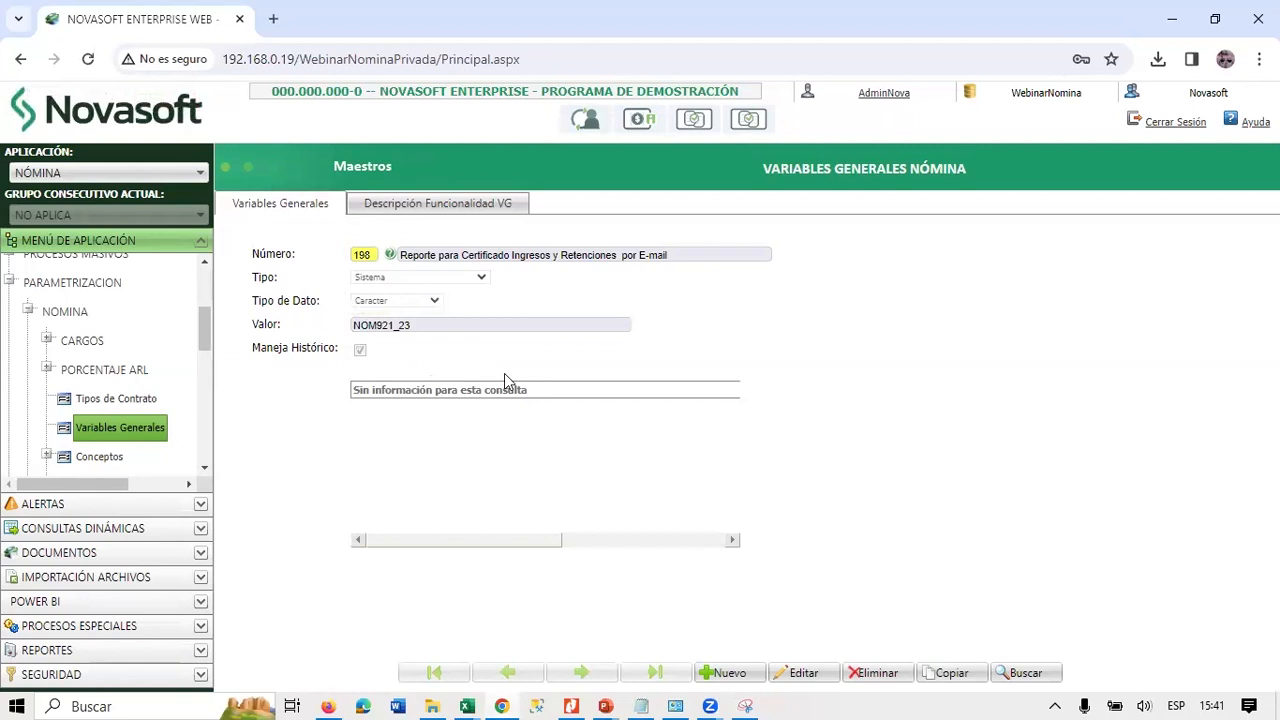
key("alt+Tab")
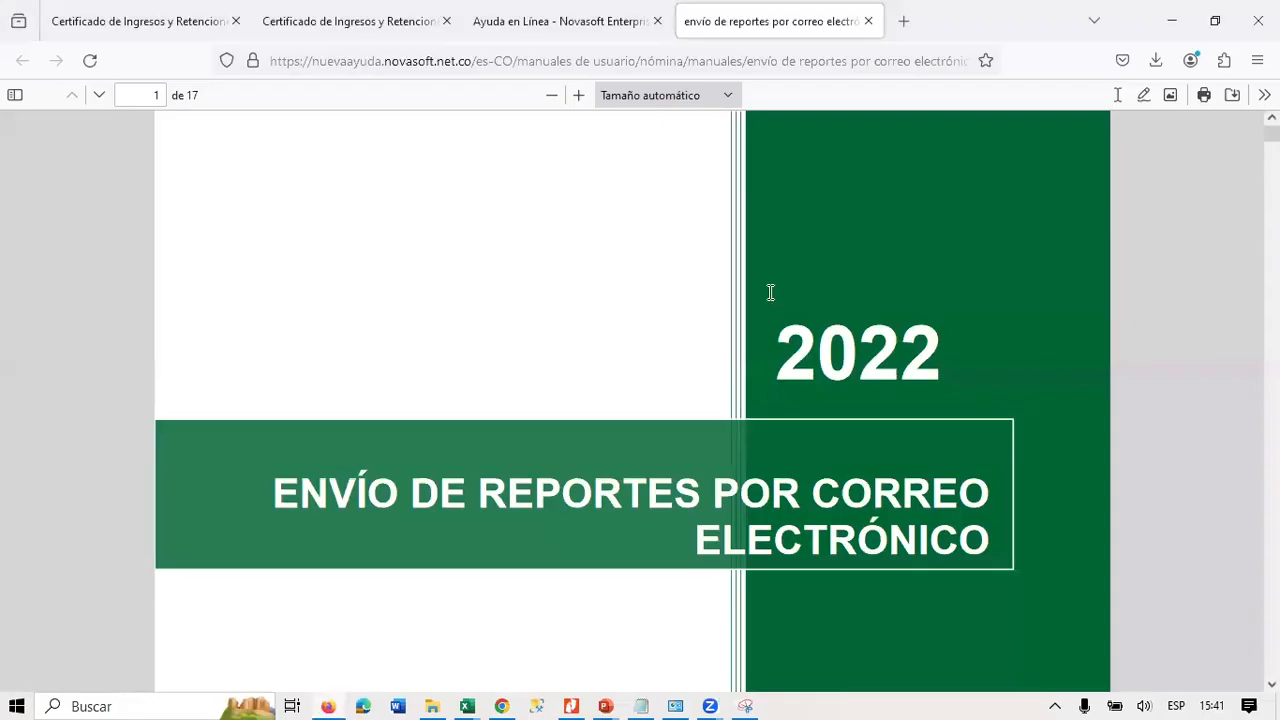
Skim the opening pages of the email reports PDF, then return to the Aspectos Importantes slide.
scroll(630, 433, "down", 5)
scroll(629, 430, "down", 10)
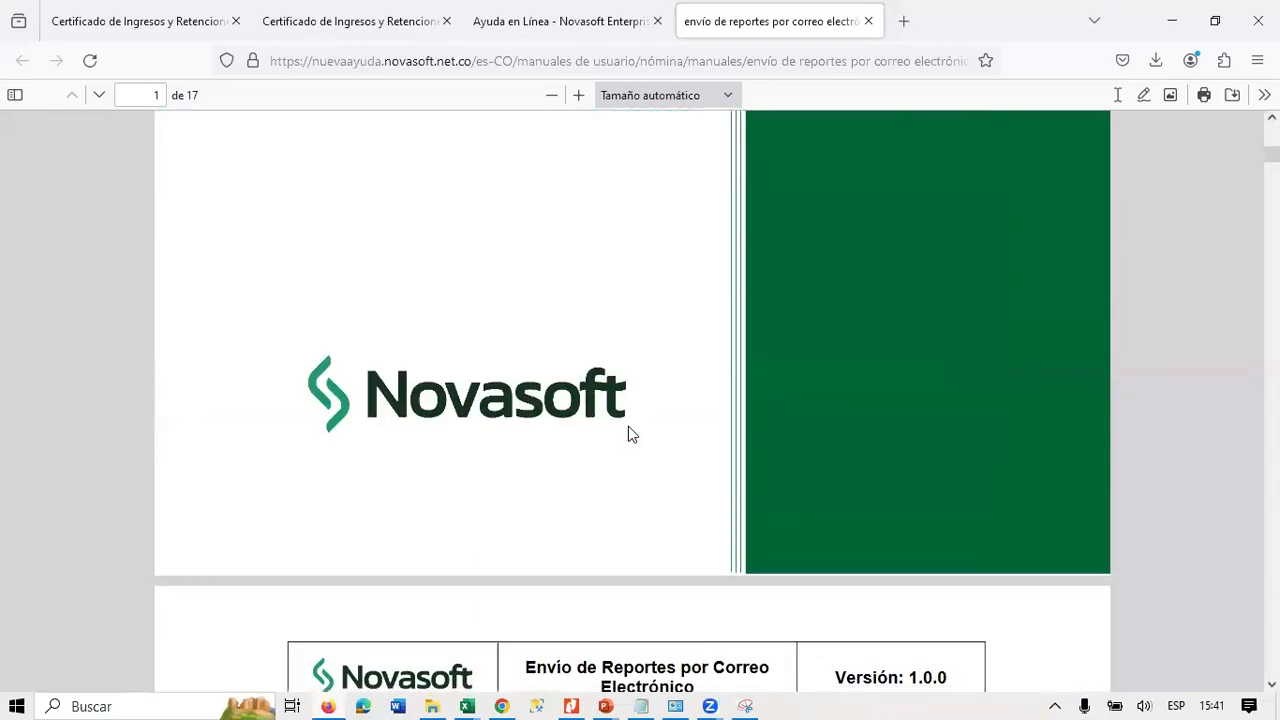
scroll(628, 428, "up", 12)
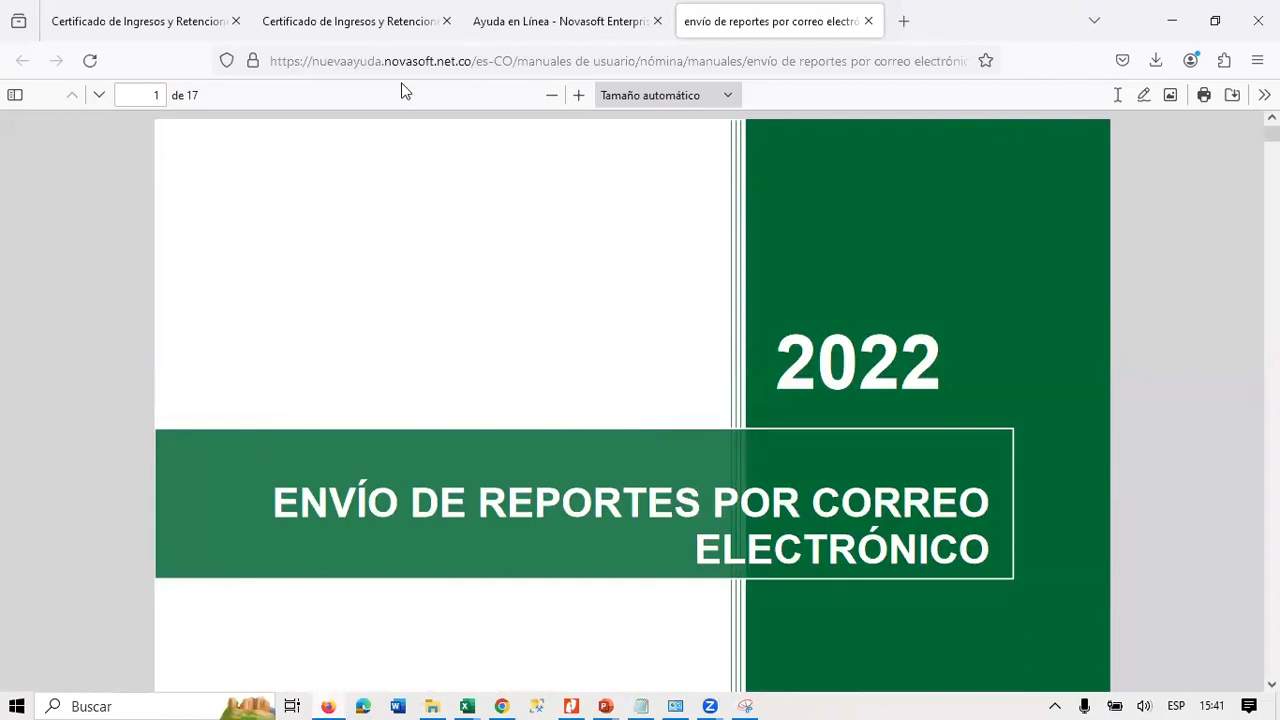
key("alt+Tab")
key("alt+Tab")
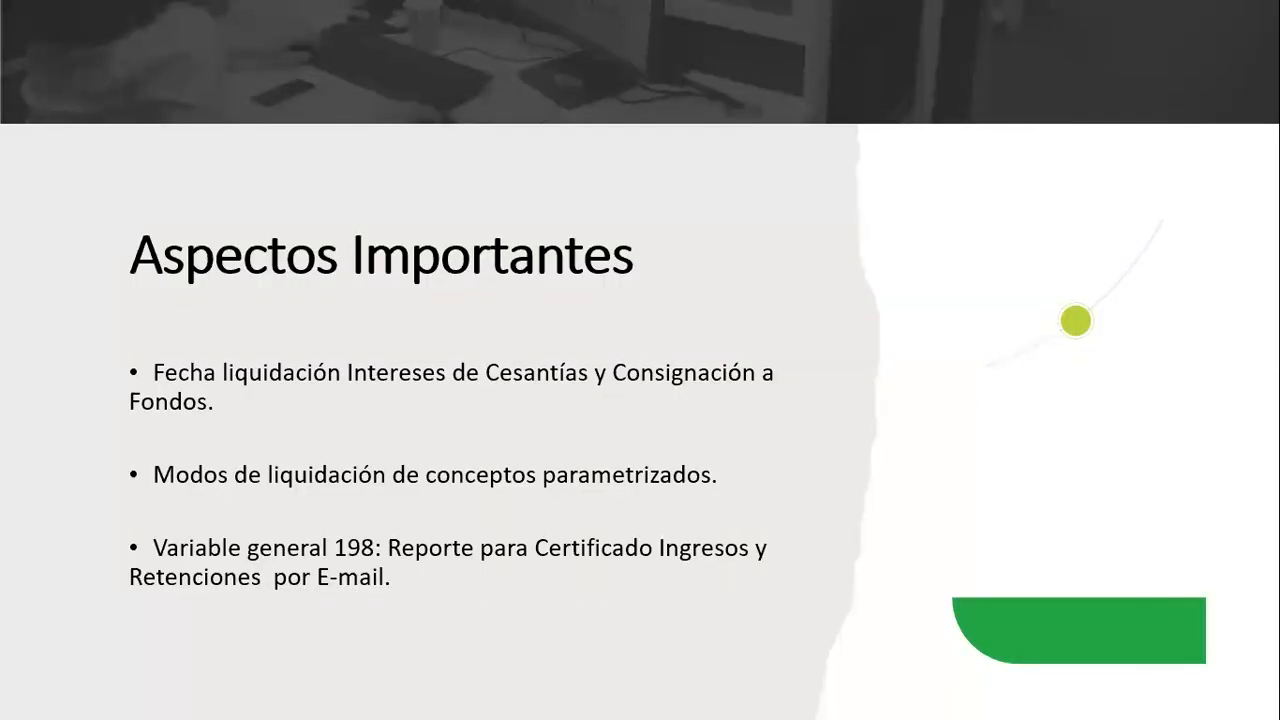
Show the GRACIAS slide, then return to Novasoft and expand INFORMACION EMPLEADO.
key("Right")
key("alt+Tab")
key("Tab")
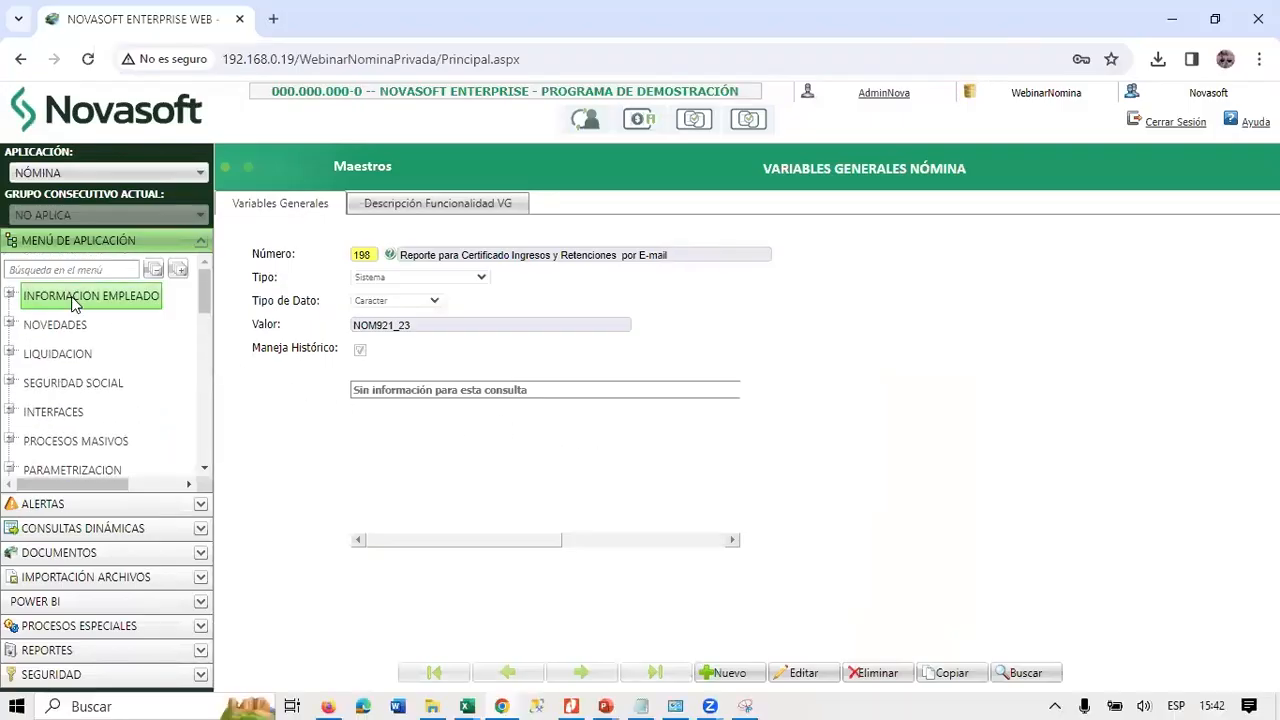
left_click(74, 300)
Open the Copiar Literales Certificado process under CERT. INGRESO Y RETENCION.
scroll(168, 377, "down", 3)
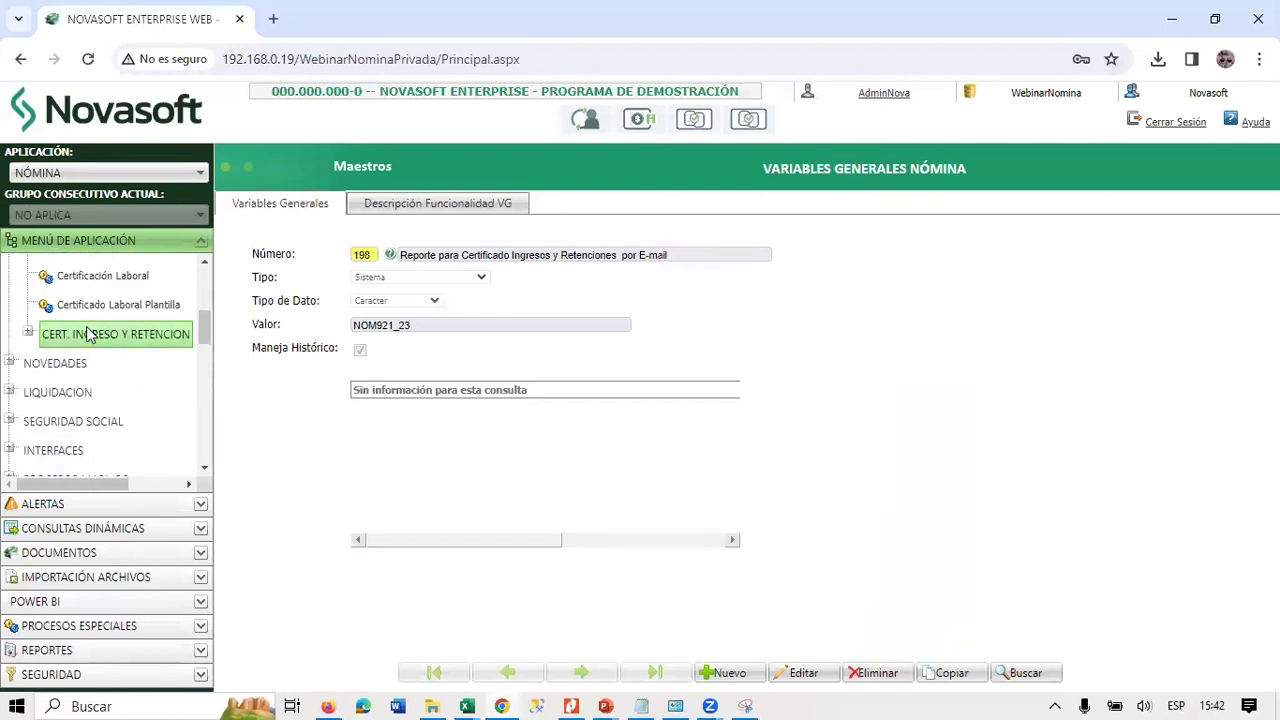
left_click(93, 335)
left_click(150, 393)
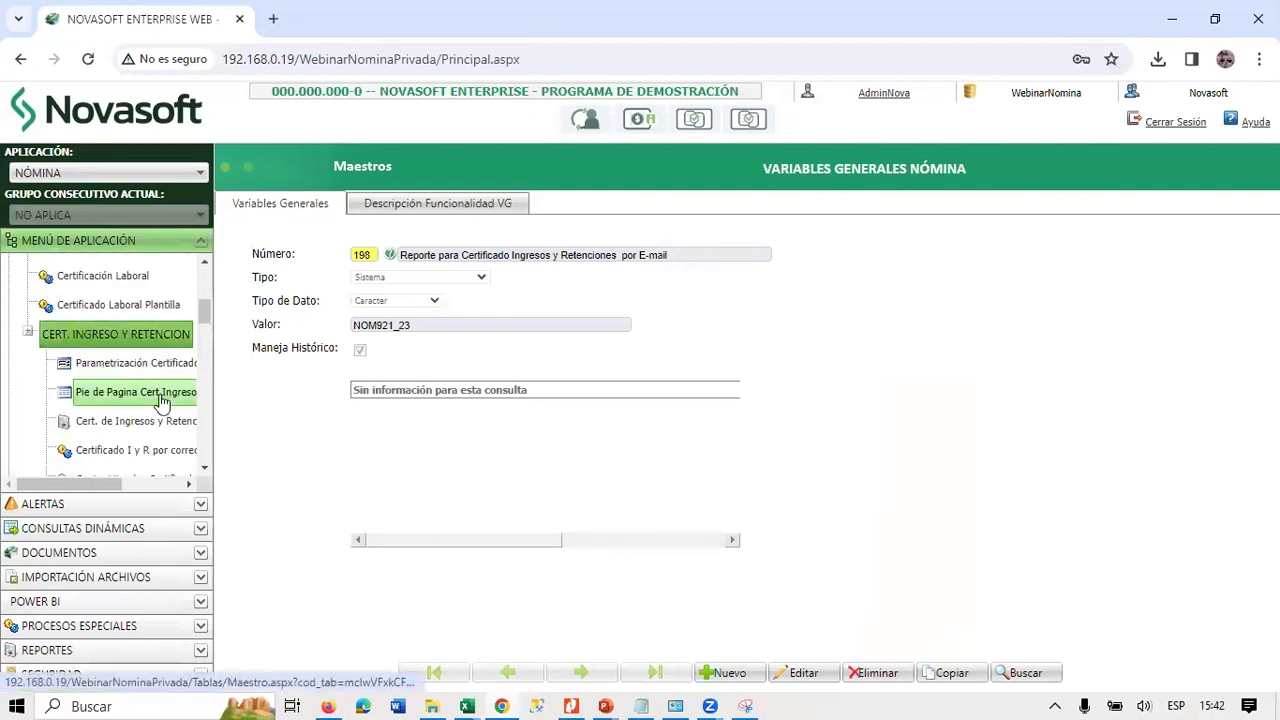
scroll(158, 400, "down", 2)
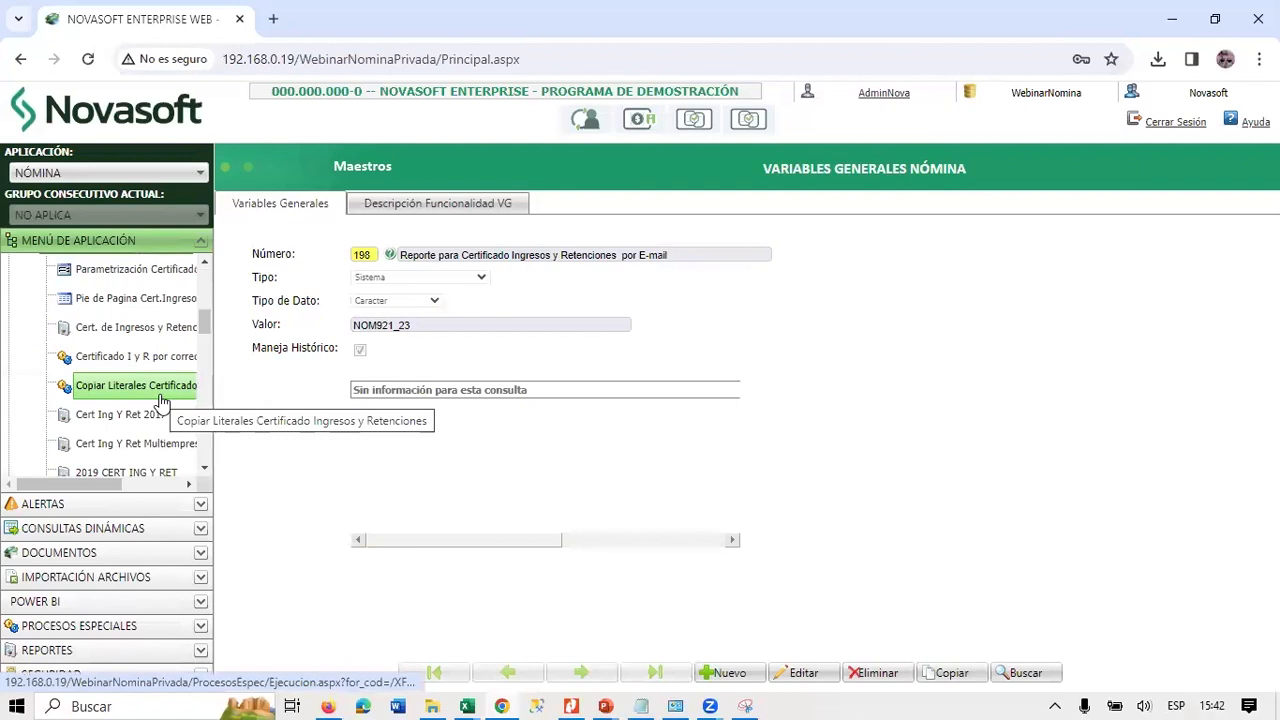
left_click(150, 388)
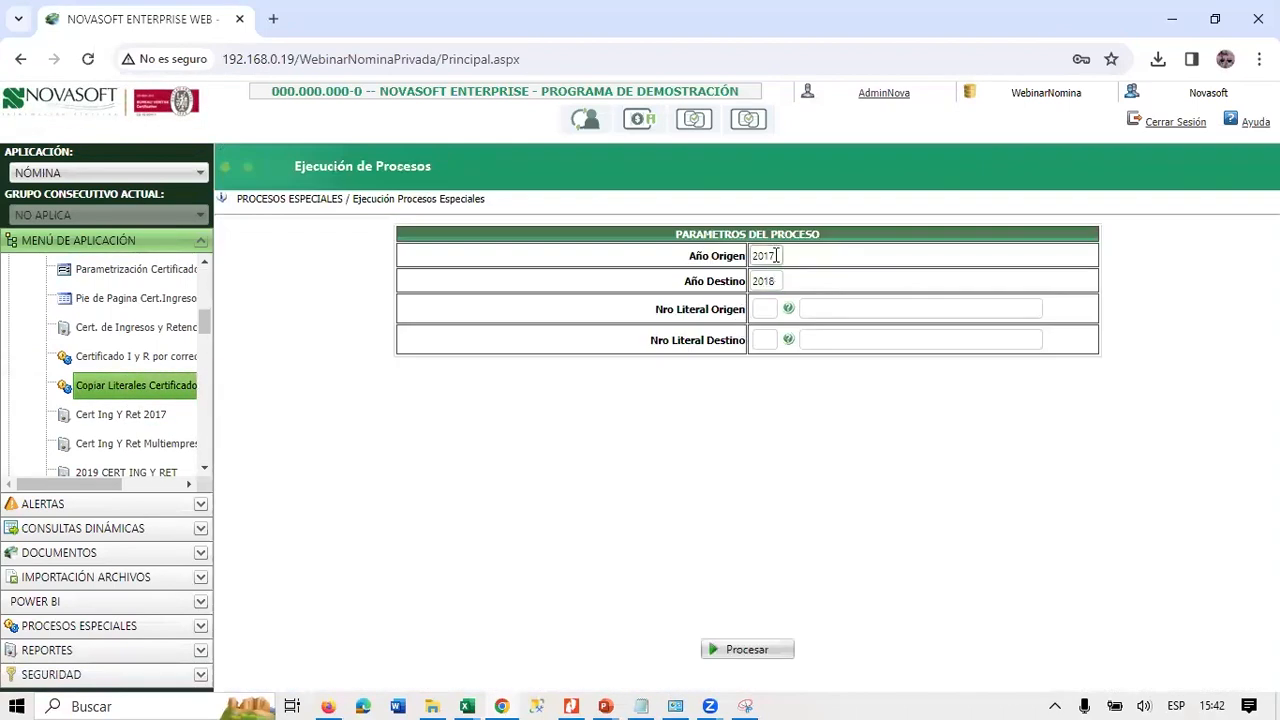
Set both origin and destination literals to % (TODOS), then bring up the presentation.
left_click_drag(776, 256, 697, 254)
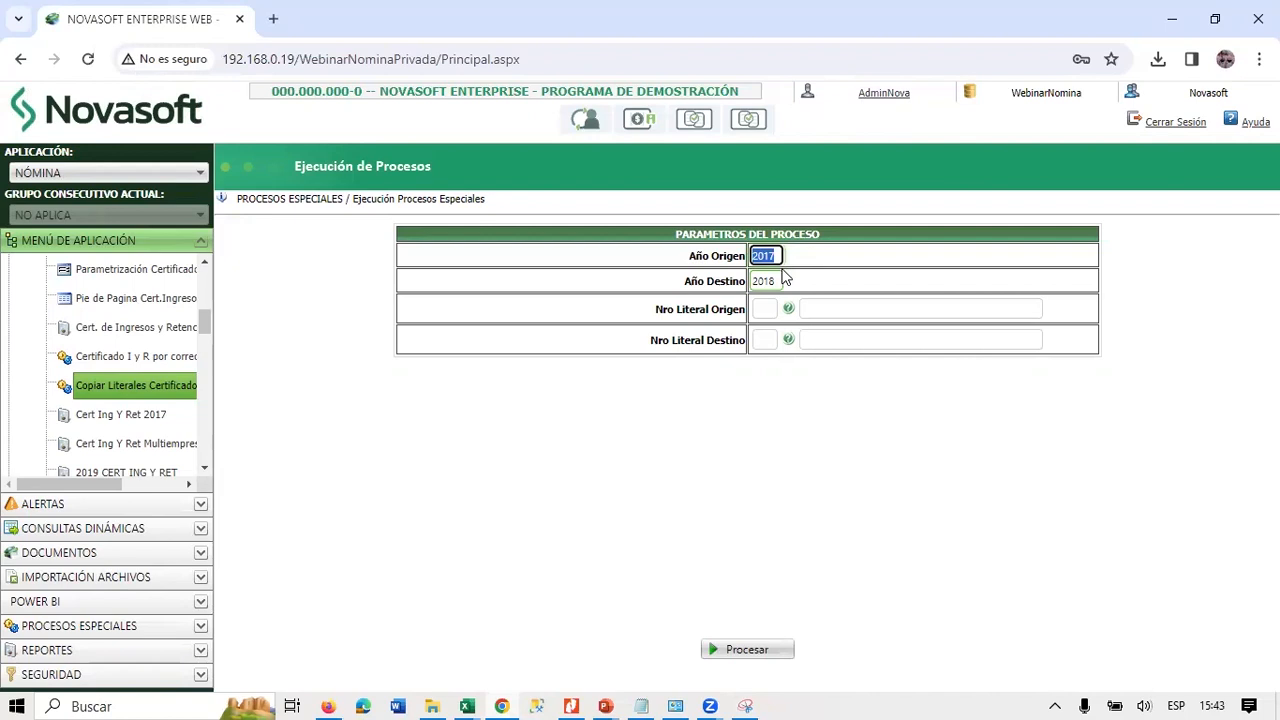
left_click(772, 308)
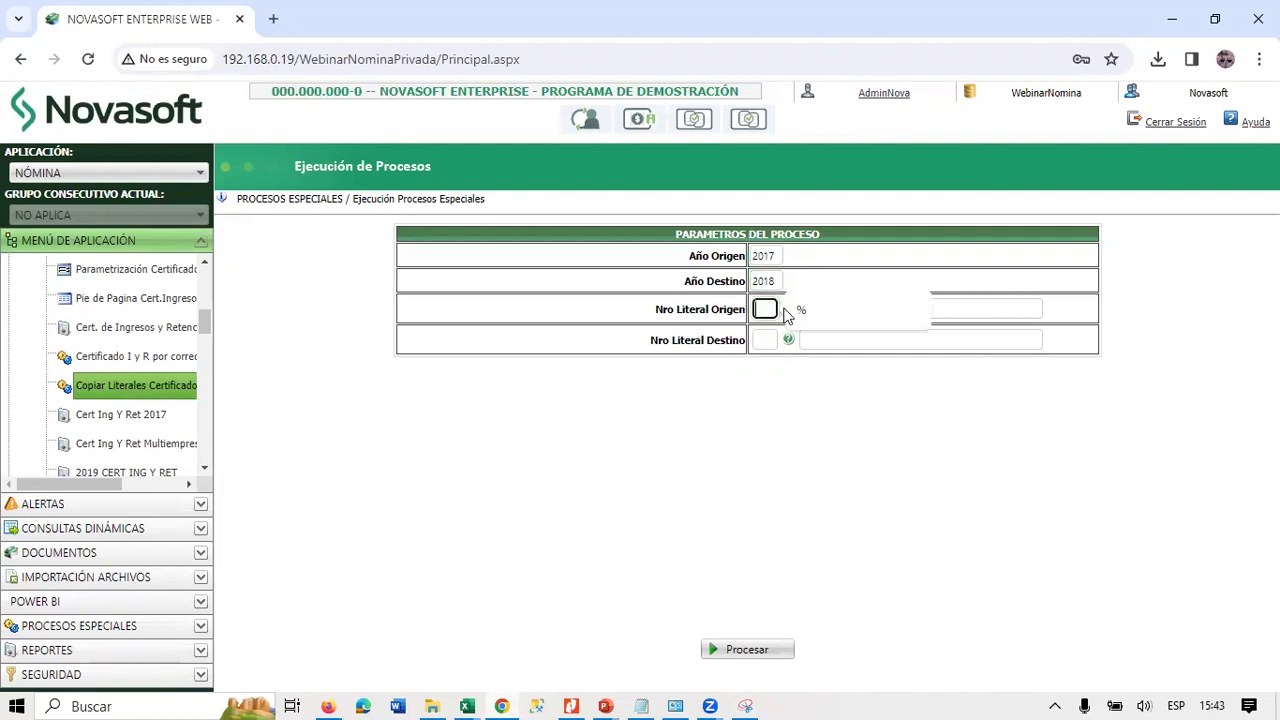
left_click(808, 314)
left_click(756, 340)
left_click(811, 343)
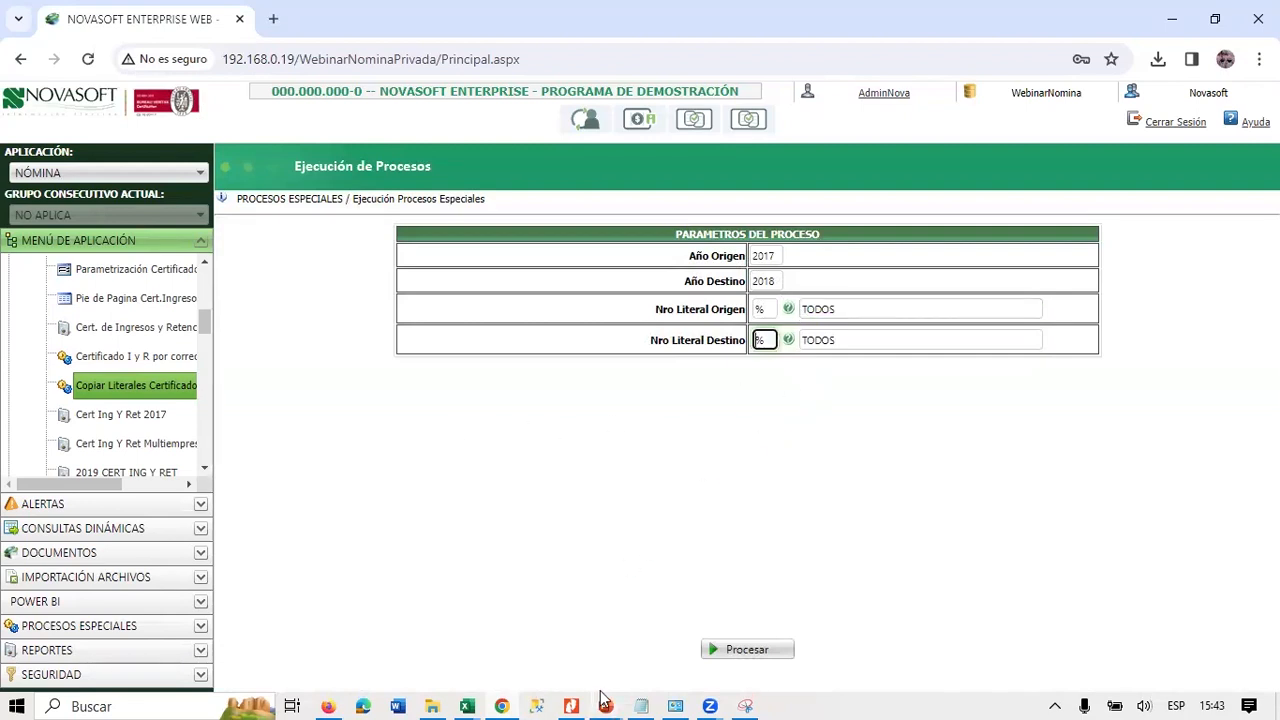
mouse_move(604, 700)
left_click(675, 637)
Move through the slides to the Cambios CIR items 36–52 table.
key("Left")
key("Left")
key("Left")
key("Left")
key("Left")
key("Left")
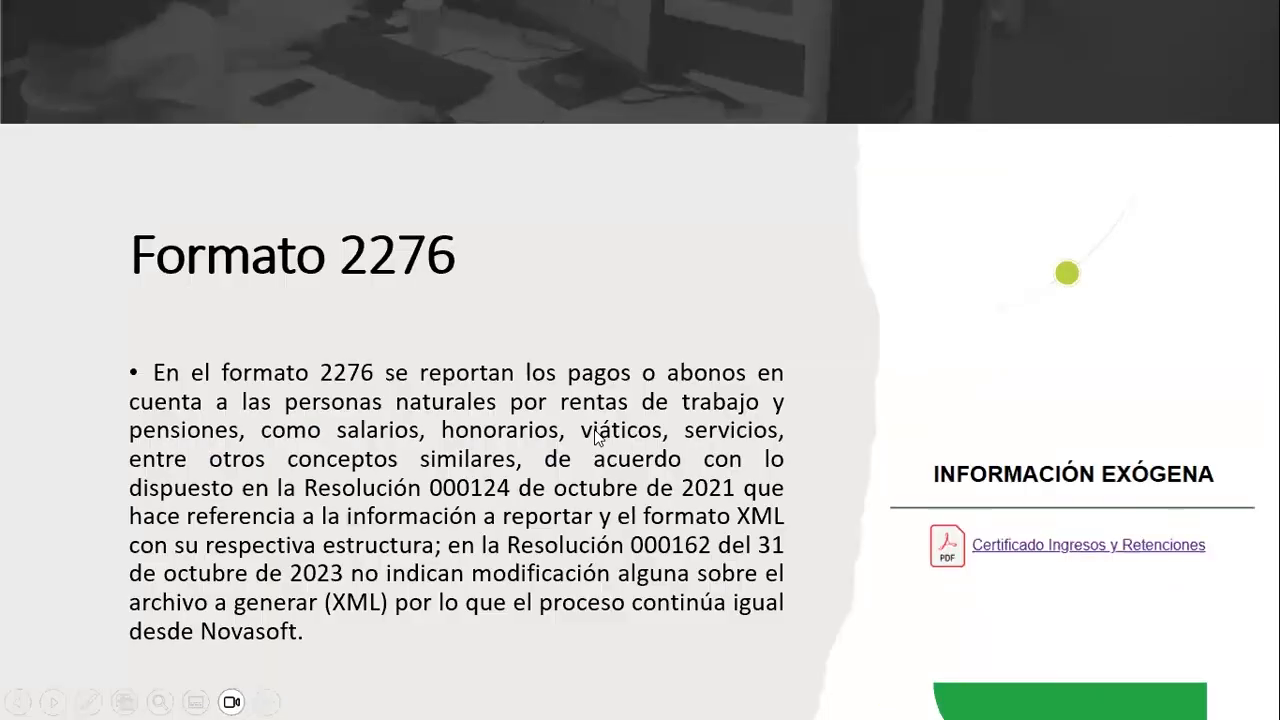
key("Left")
key("Left")
key("Left")
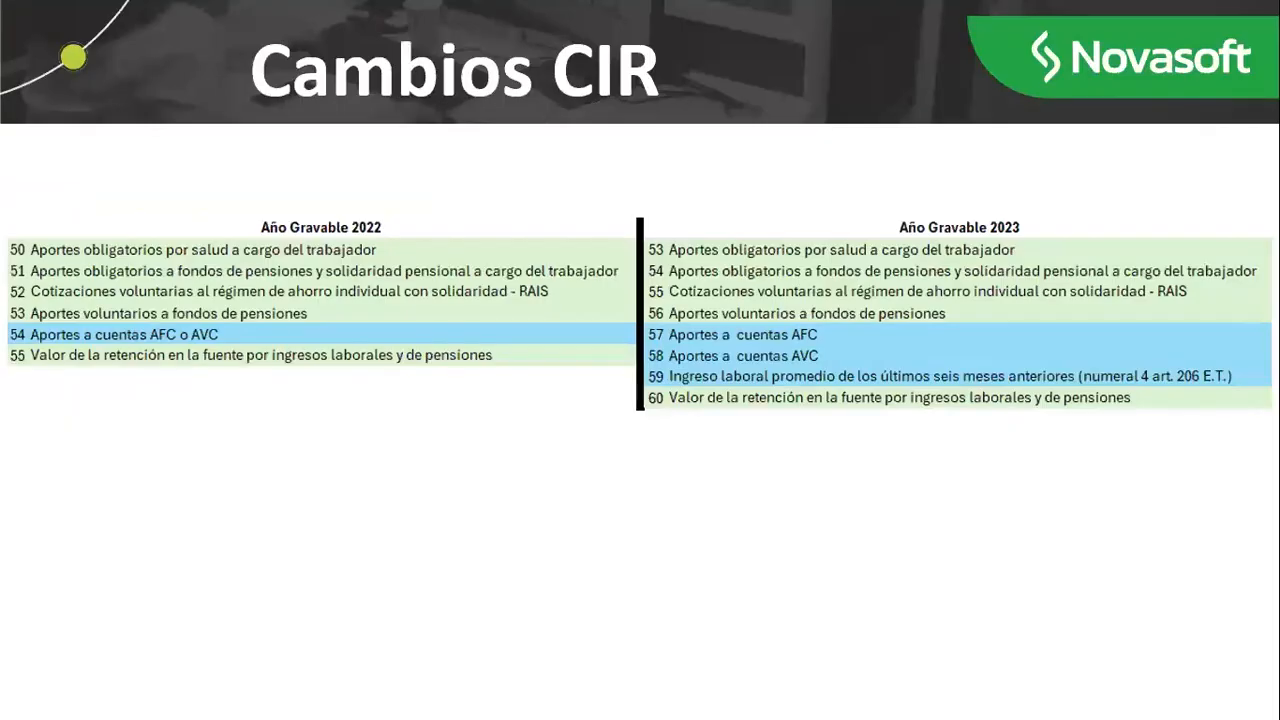
key("Left")
key("Left")
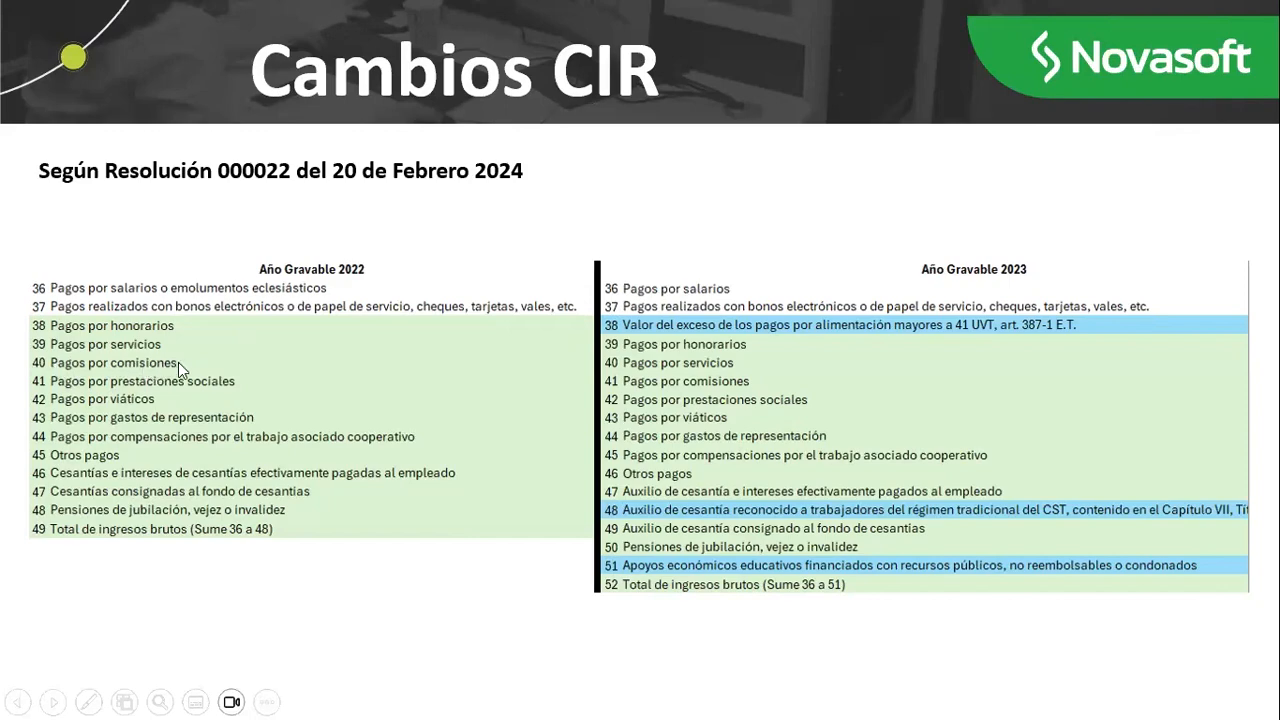
Set the copy years to origin 2022 and destination 2023, then return to the slide.
key("alt+Tab")
left_click_drag(777, 257, 675, 253)
type("2022")
key("Tab")
type("2023")
key("Tab")
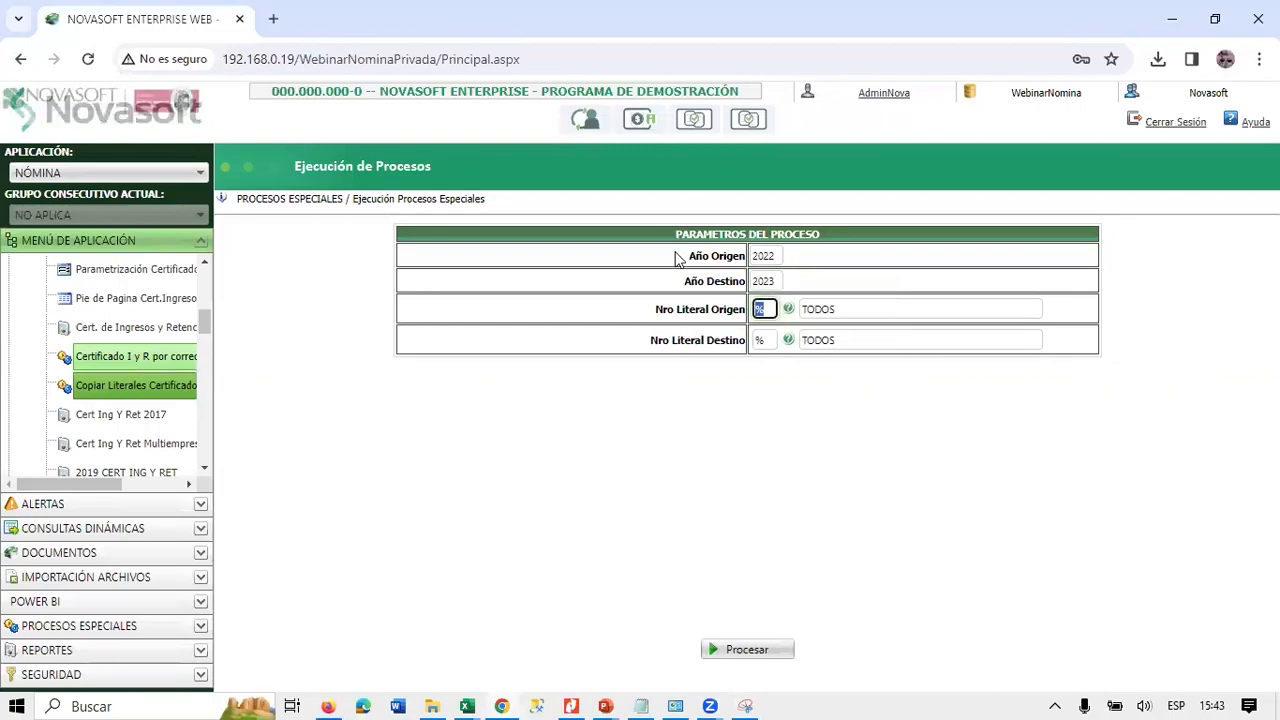
key("alt+Tab")
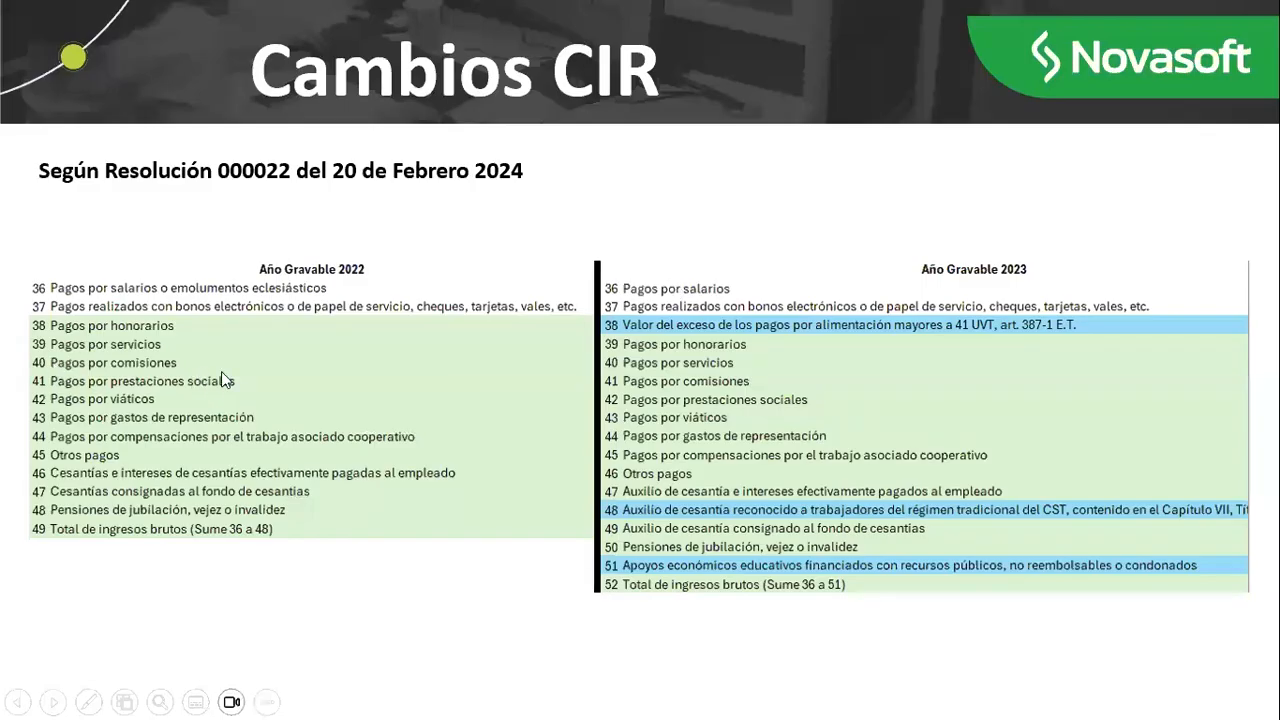
Map origin literal 40 to destination literal 41, checking Pagos por comisiones against the slide.
key("alt+Tab")
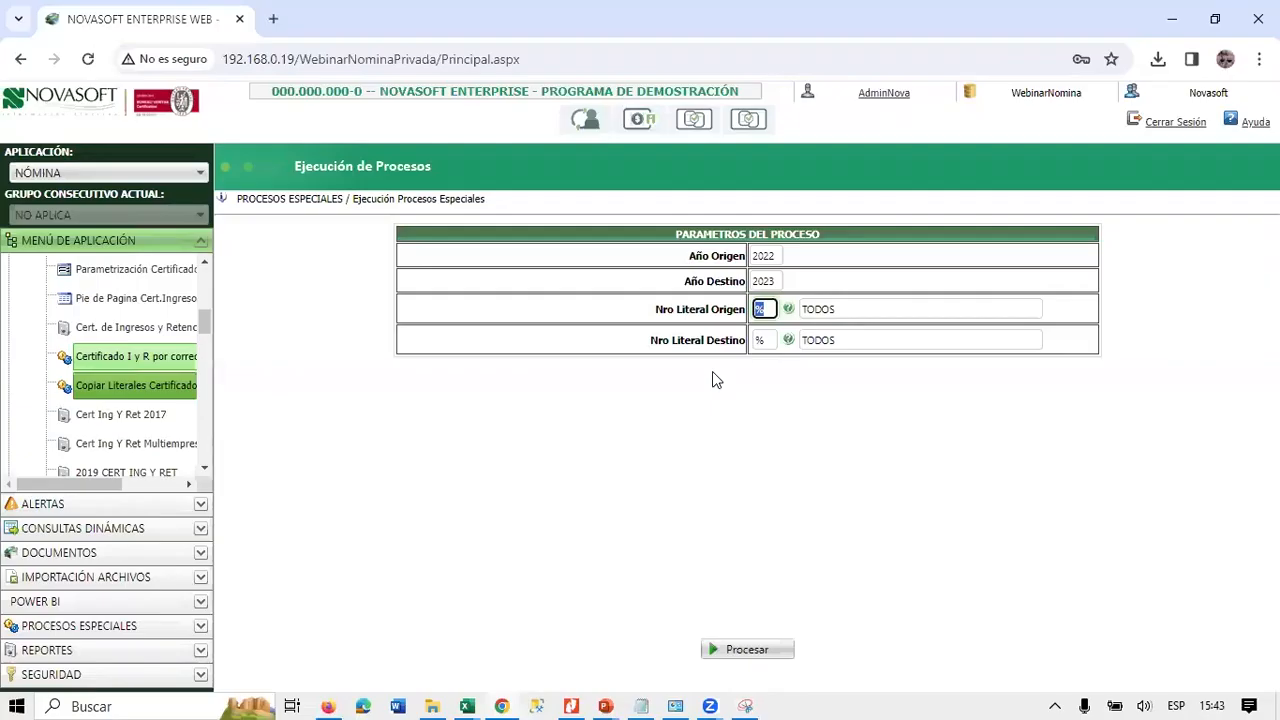
type("40")
left_click_drag(691, 311, 736, 312)
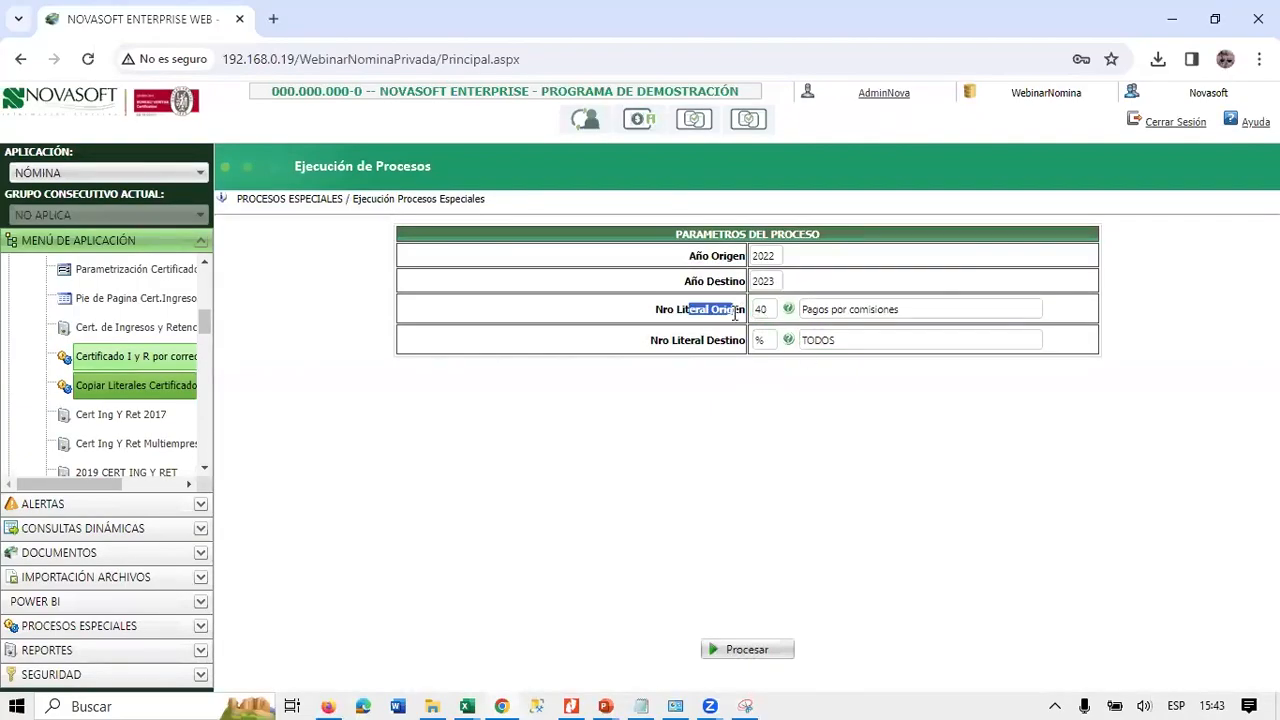
left_click_drag(819, 310, 923, 310)
key("alt+Tab")
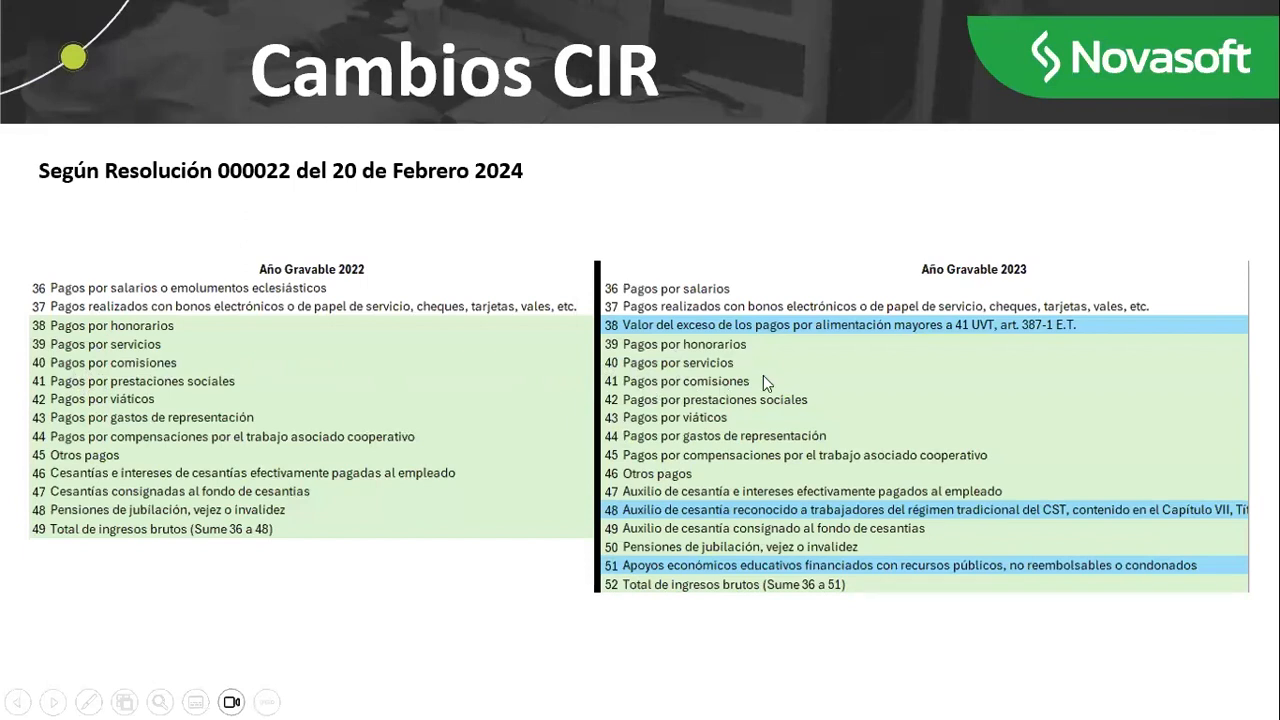
key("alt+Tab")
left_click(768, 341)
type("41")
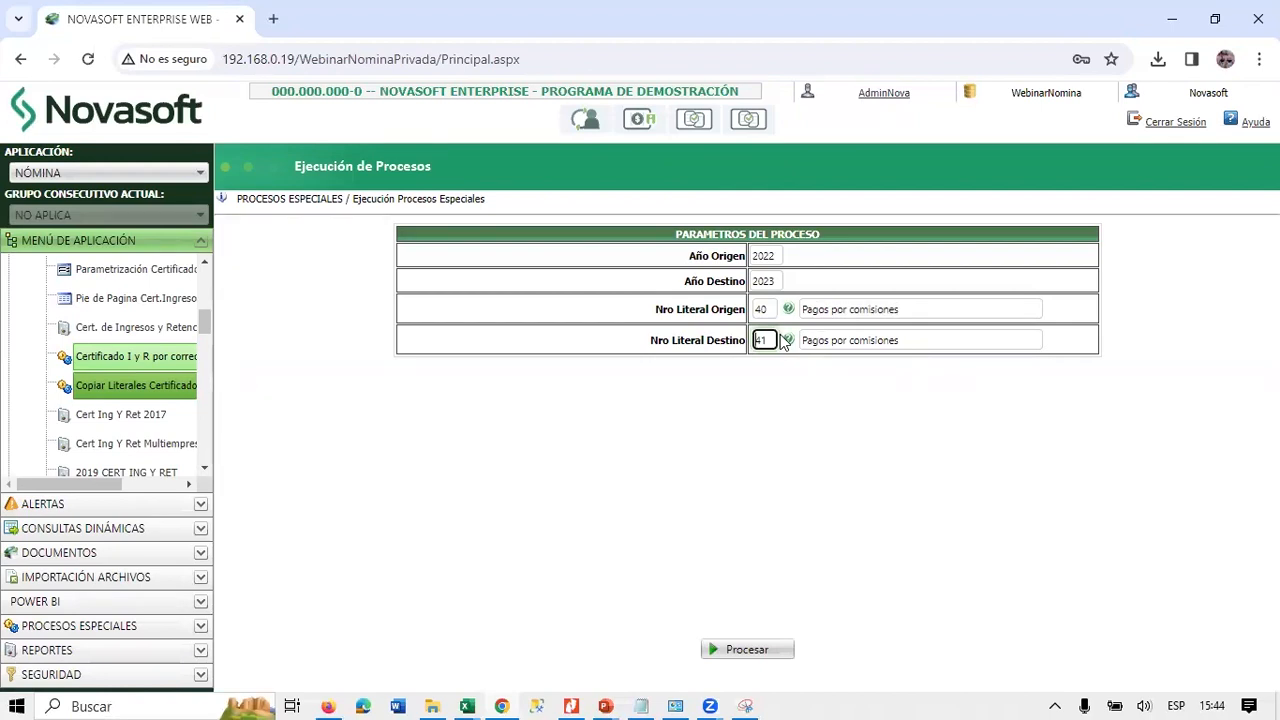
key("shift+Tab")
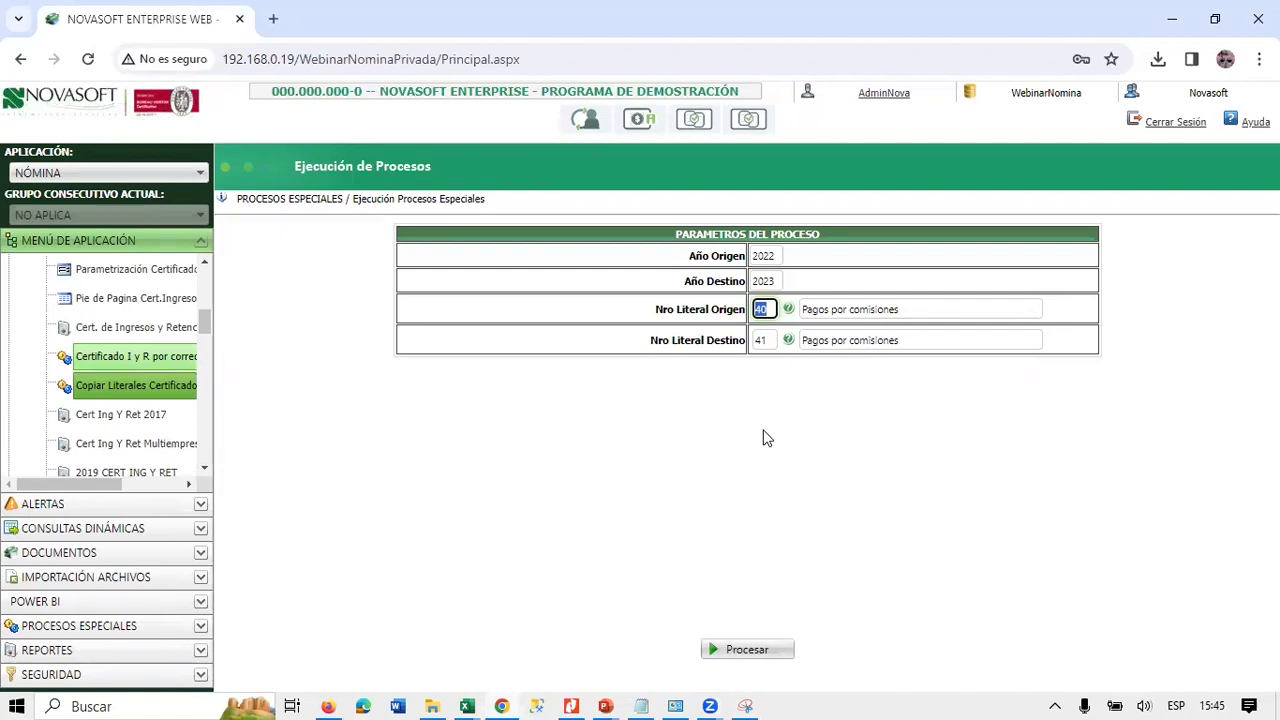
left_click(321, 165)
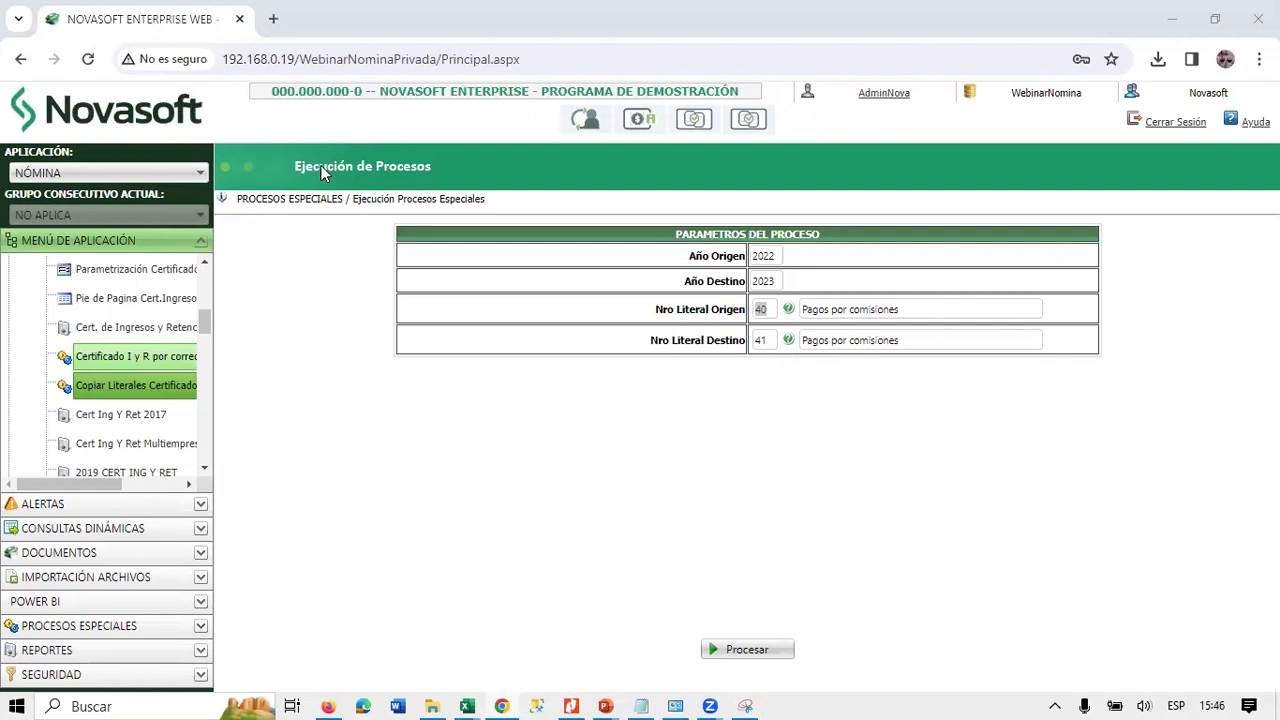
scroll(150, 290, "up", 10)
Open Parametrización Certificado and load the 2022 certificate parameters.
left_click(155, 272)
left_click(108, 293)
scroll(140, 365, "down", 2)
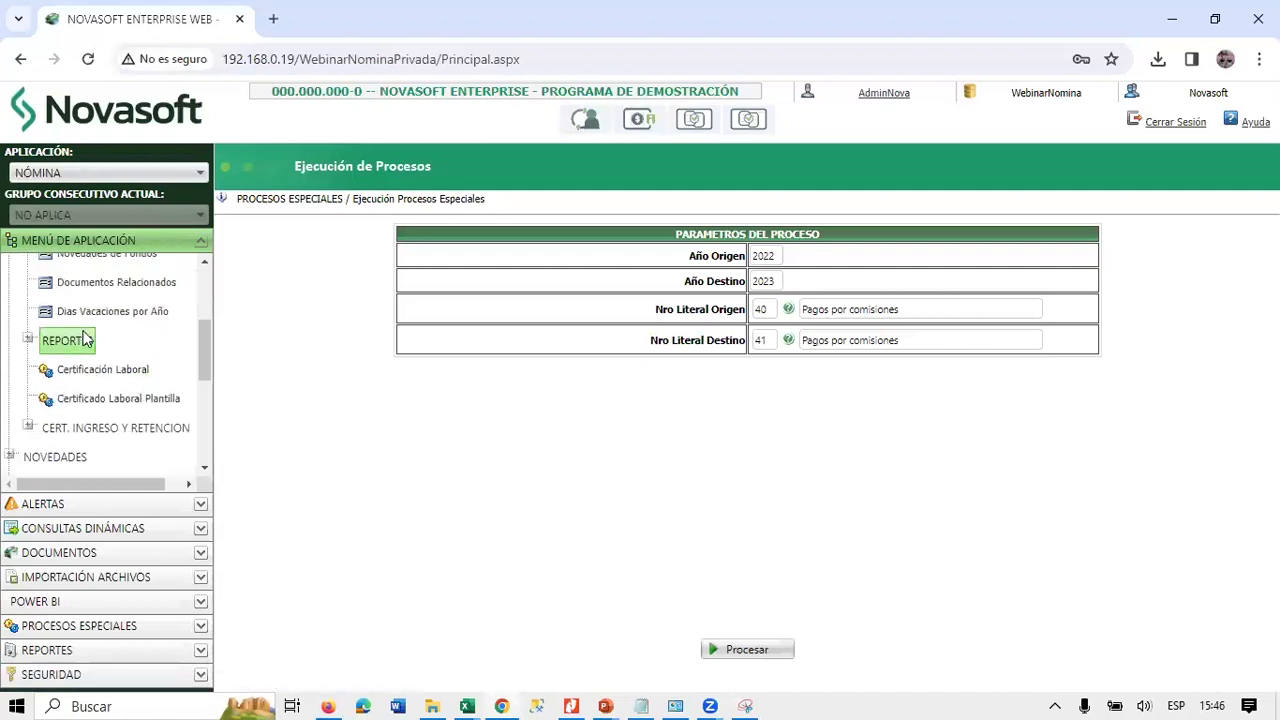
left_click(112, 428)
left_click(107, 459)
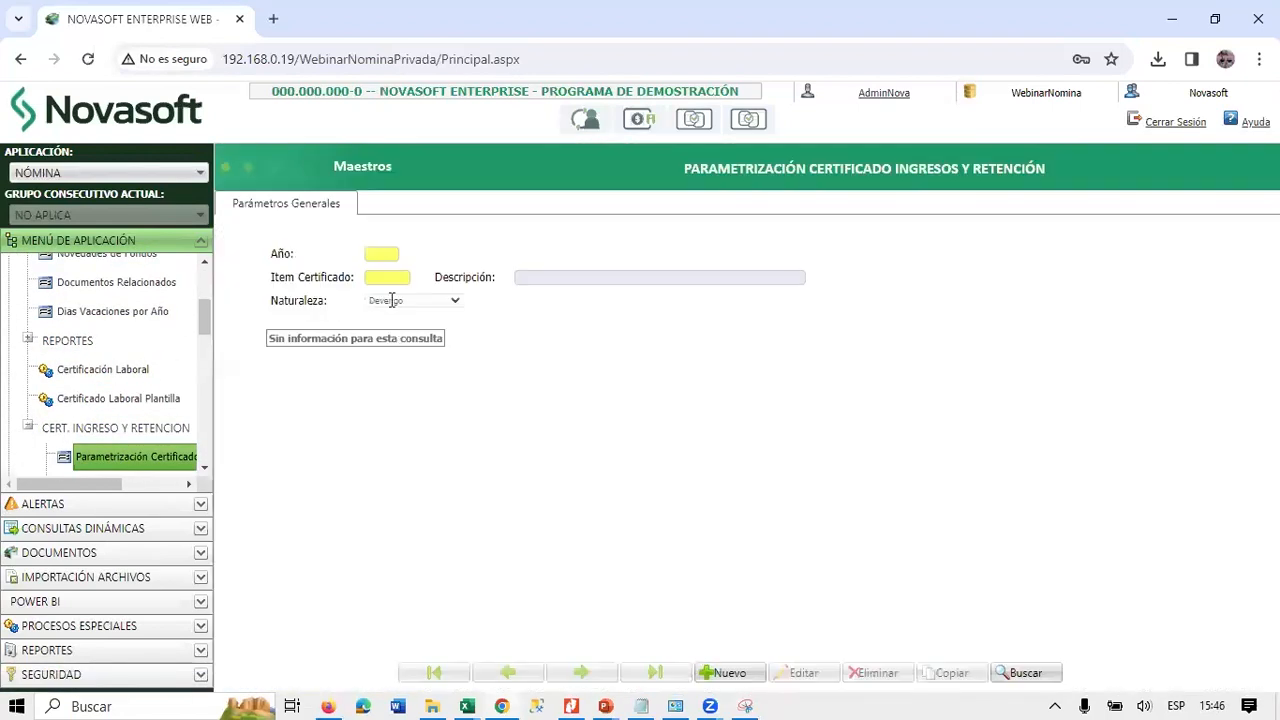
left_click(380, 255)
type("2022")
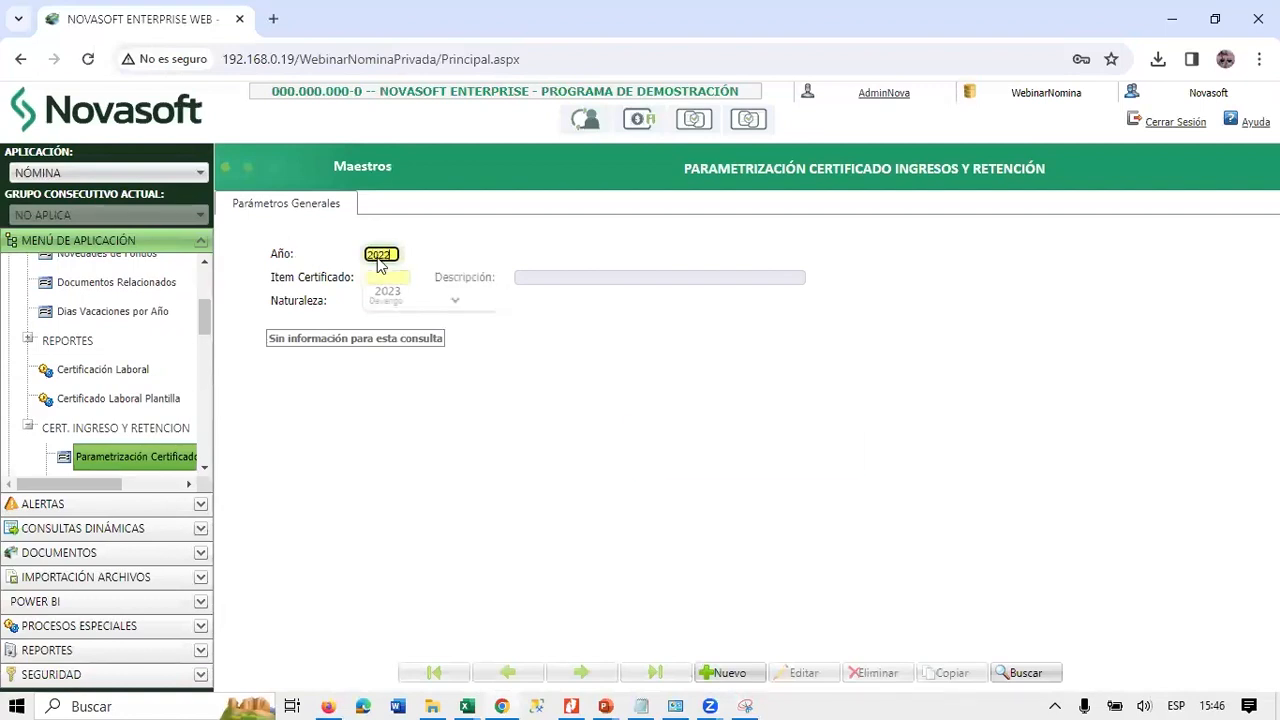
key("Return")
Review item 36's 2022 concepts, then switch to 2023 and highlight concepts 001059 to 001153.
left_click_drag(388, 370, 405, 387)
left_click_drag(529, 473, 547, 508)
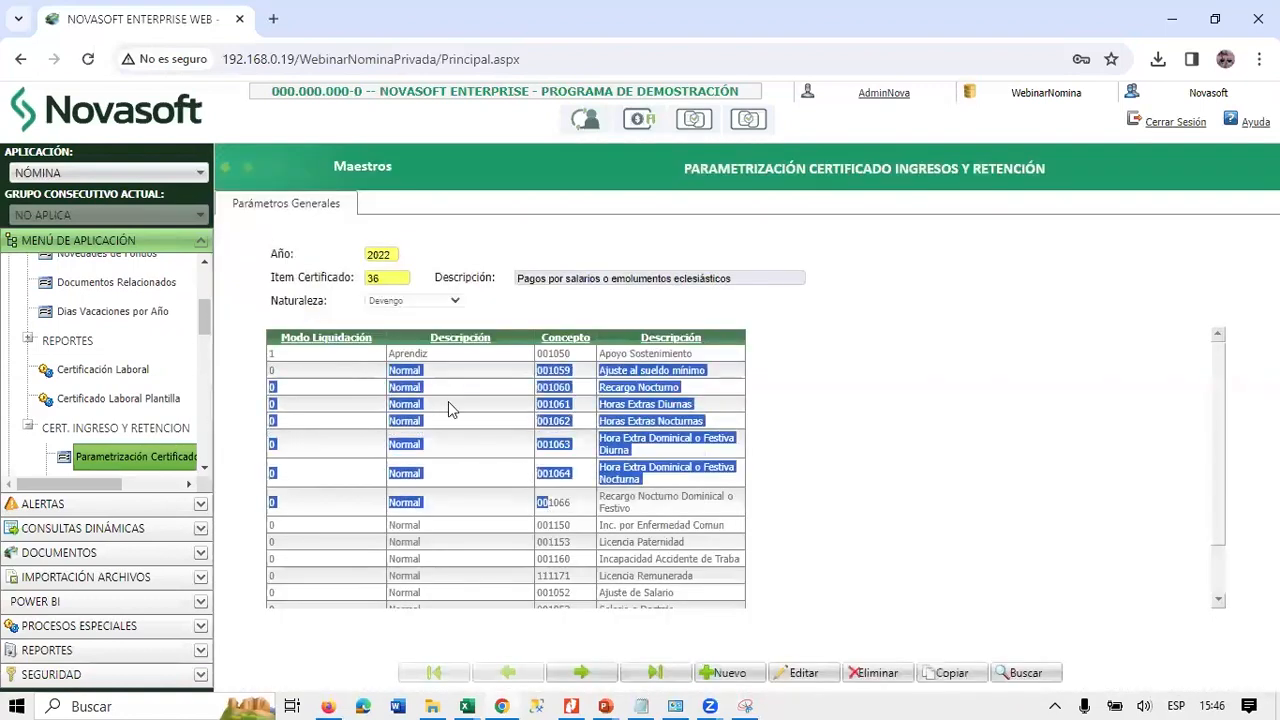
left_click_drag(388, 277, 369, 277)
double_click(392, 255)
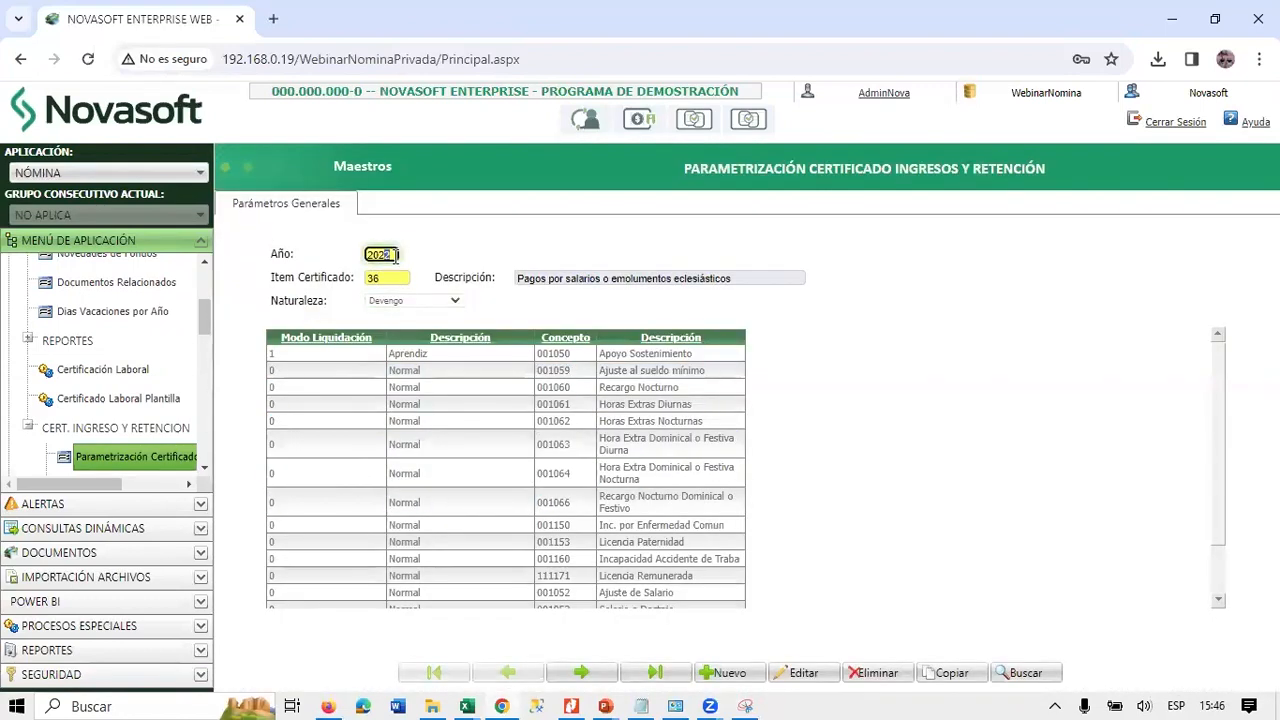
type("2023")
key("Return")
left_click_drag(405, 387, 565, 558)
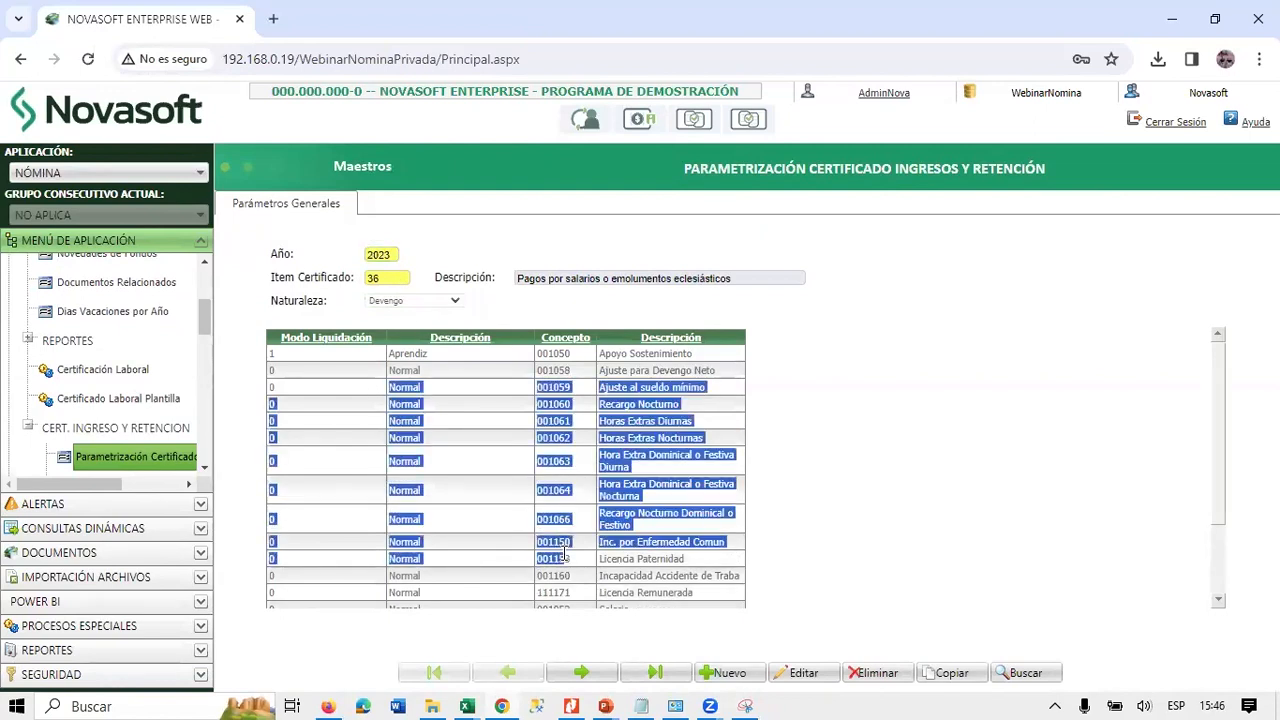
key("alt+Tab")
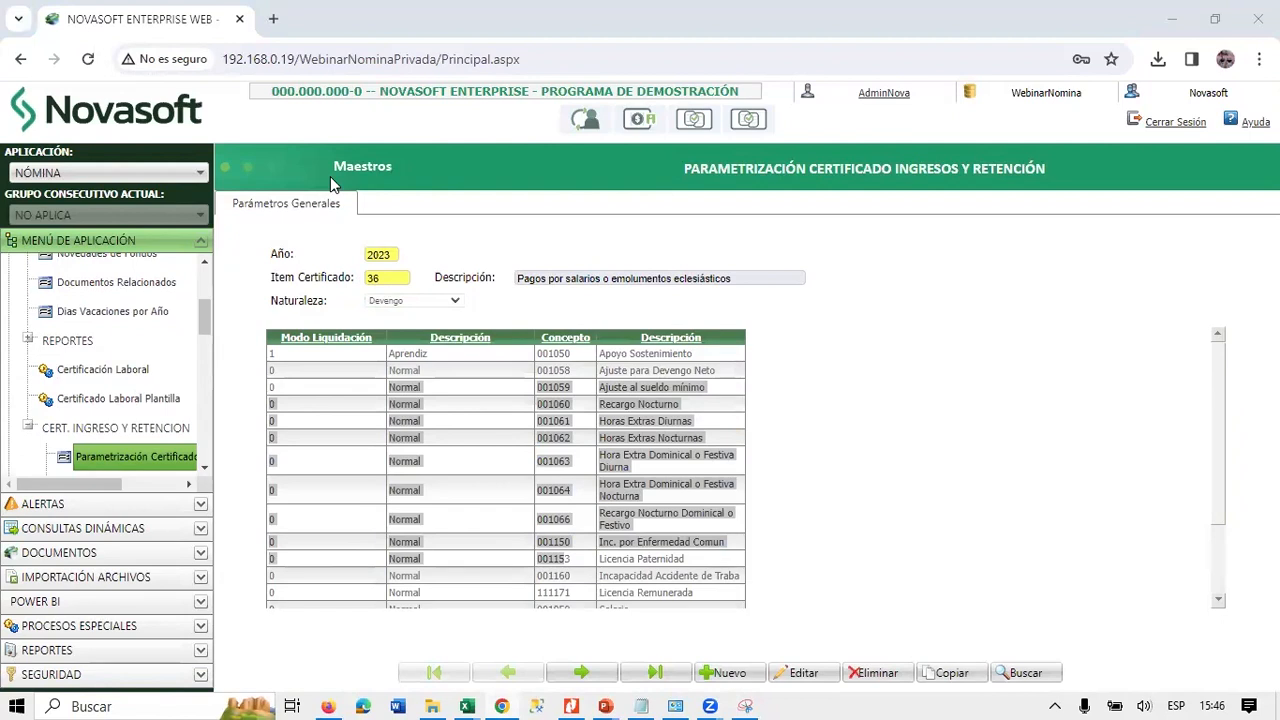
left_click(533, 412)
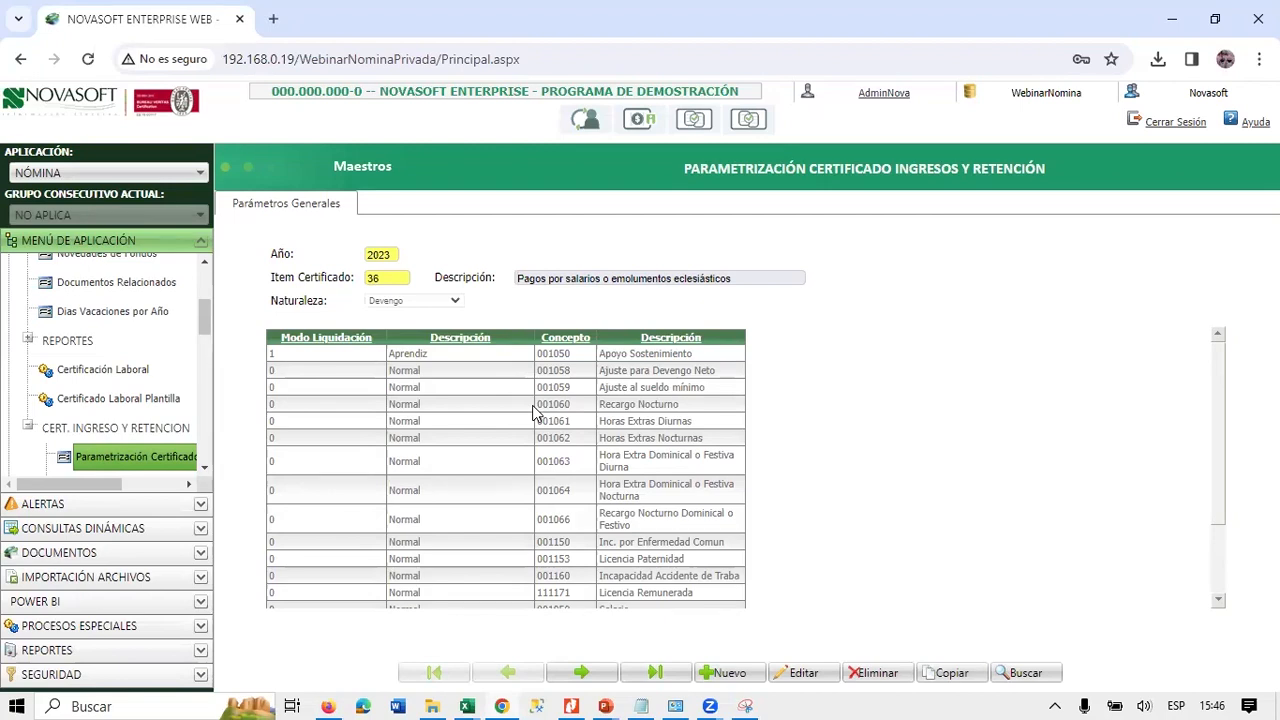
scroll(533, 410, "down", 3)
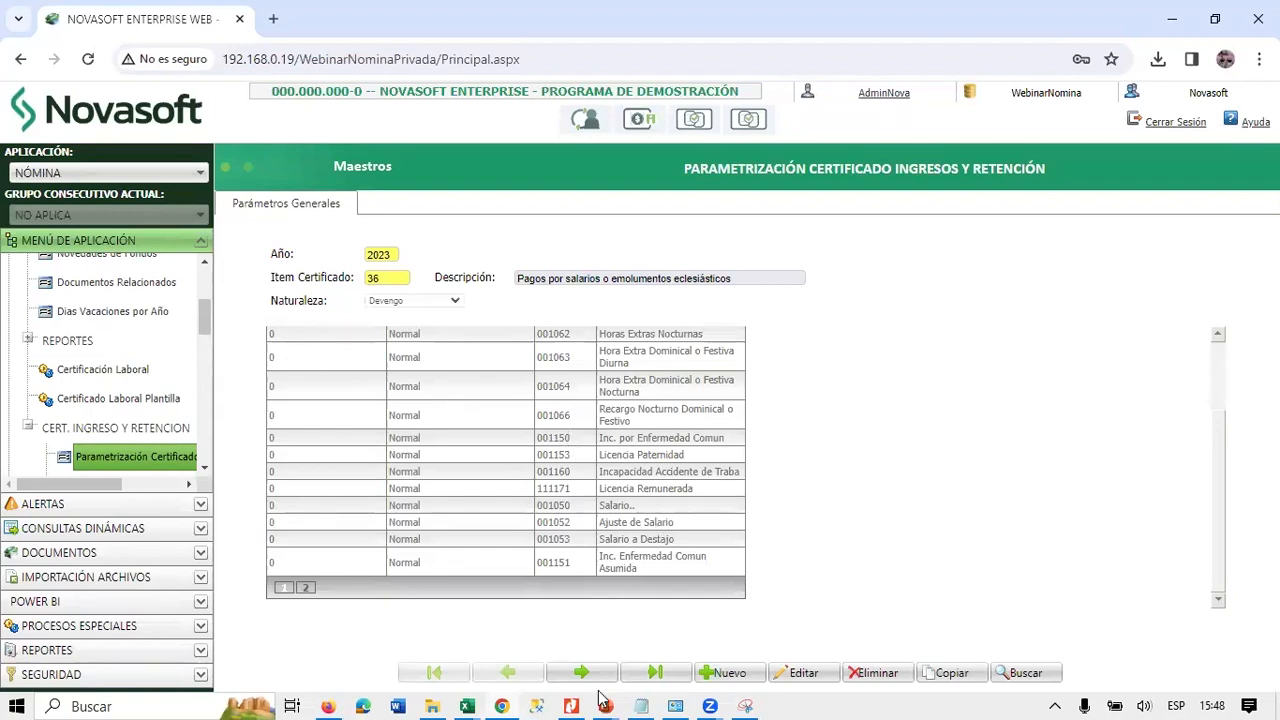
Finish reviewing item 36's last 2023 concepts and head back to the Cambios CIR slide.
mouse_move(572, 700)
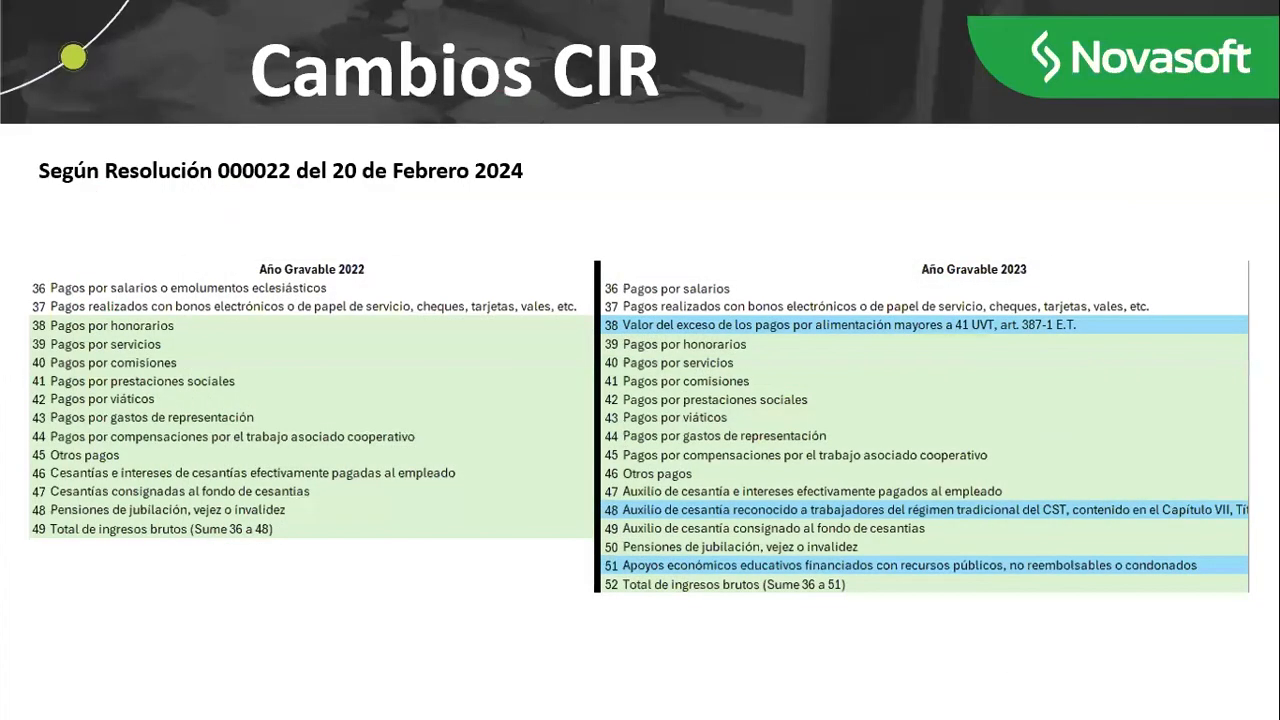
Read the Resolución 000022 instructions for items 37 and 38 on food bonuses and food payments.
key("alt+Tab")
key("alt+Tab")
key("alt+Tab")
key("alt+Tab")
key("alt+Tab")
key("alt+Tab")
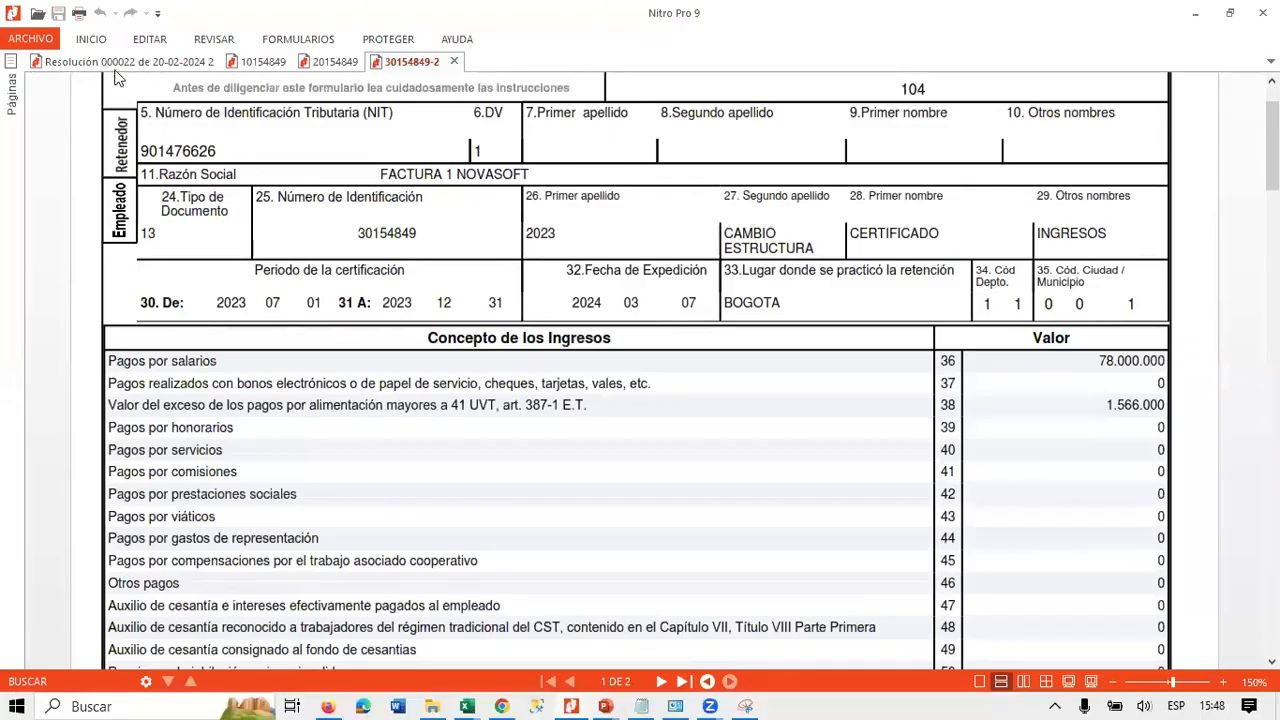
left_click(129, 61)
scroll(988, 400, "down", 3)
scroll(988, 400, "down", 15)
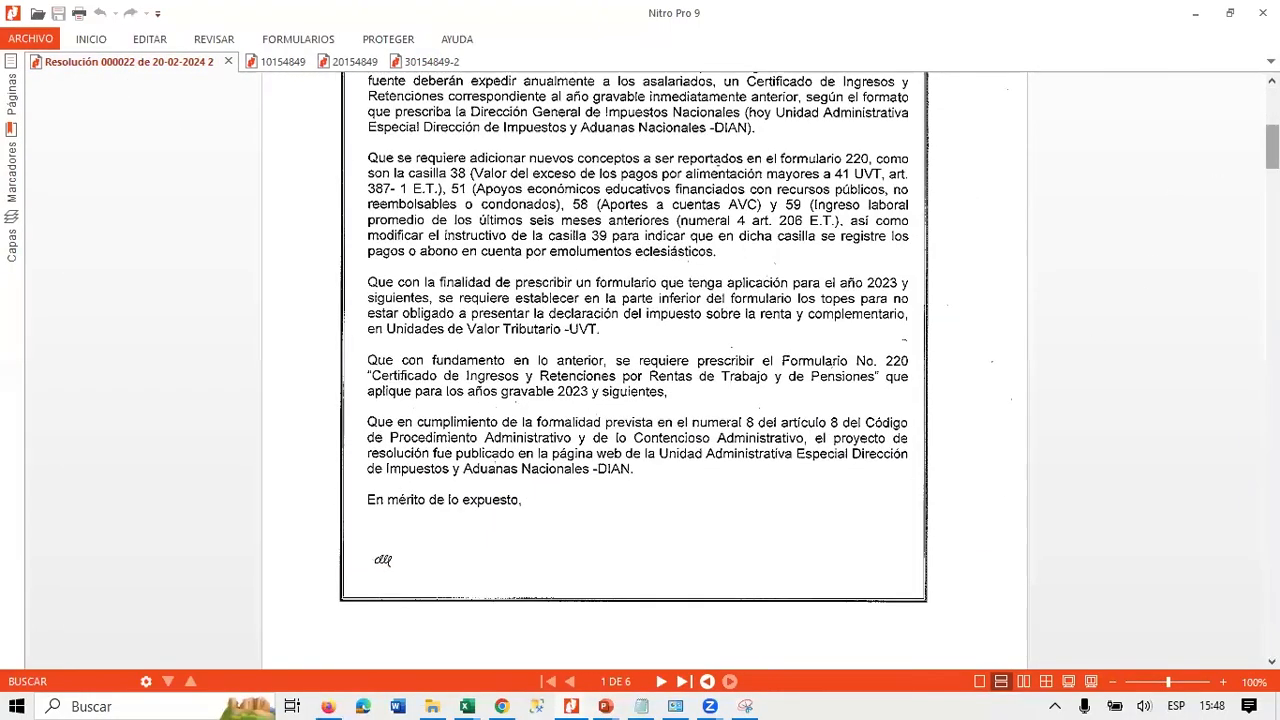
scroll(944, 468, "down", 10)
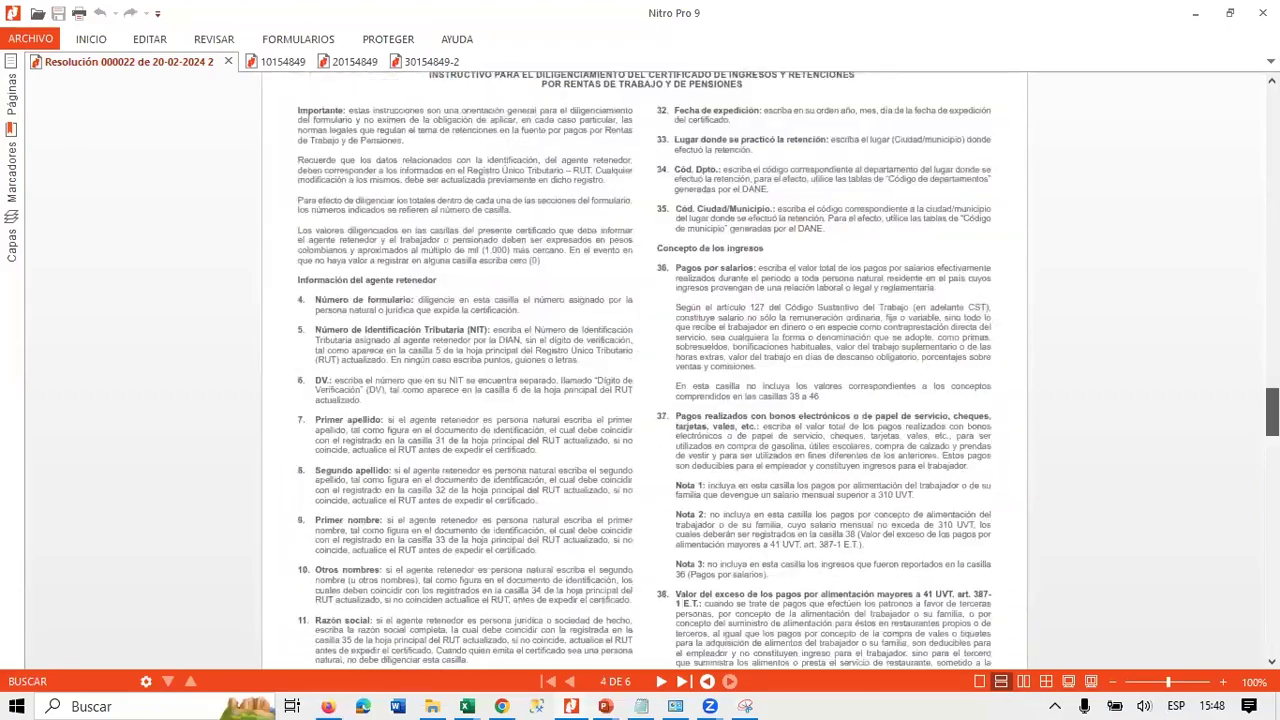
scroll(944, 468, "up", 1)
scroll(944, 468, "up", 12)
scroll(1218, 406, "down", 10)
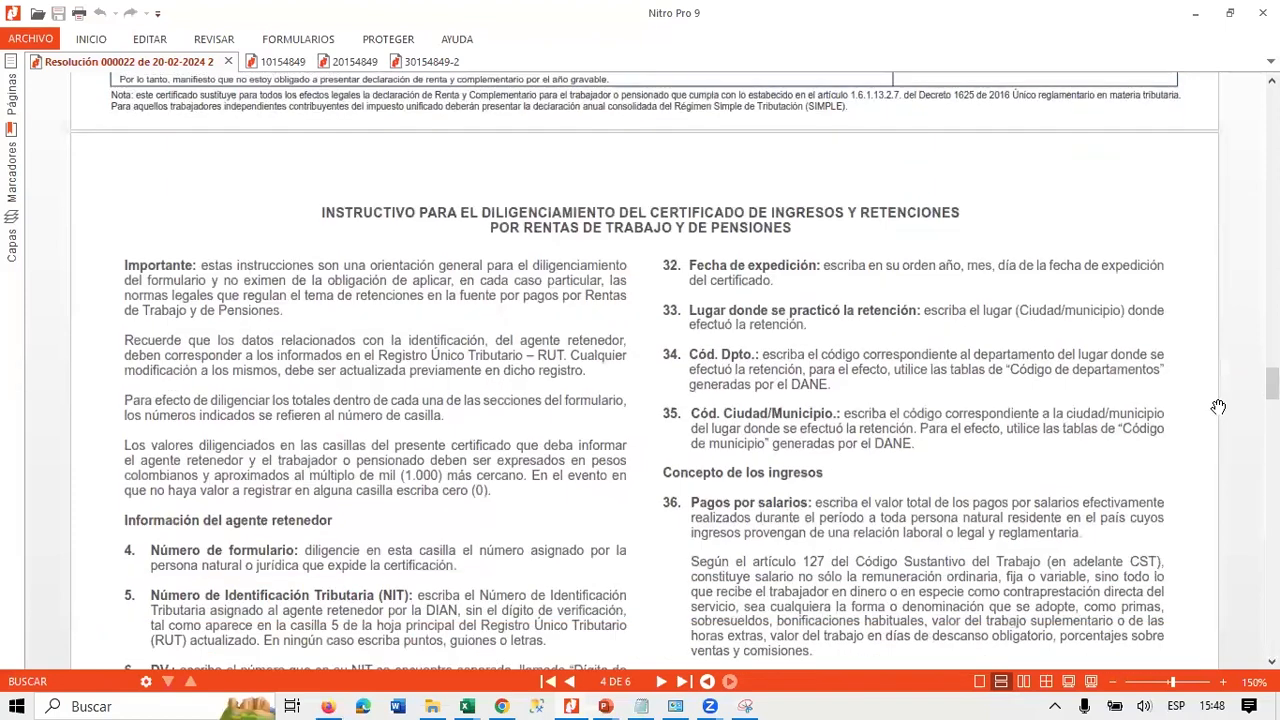
scroll(1218, 406, "down", 2)
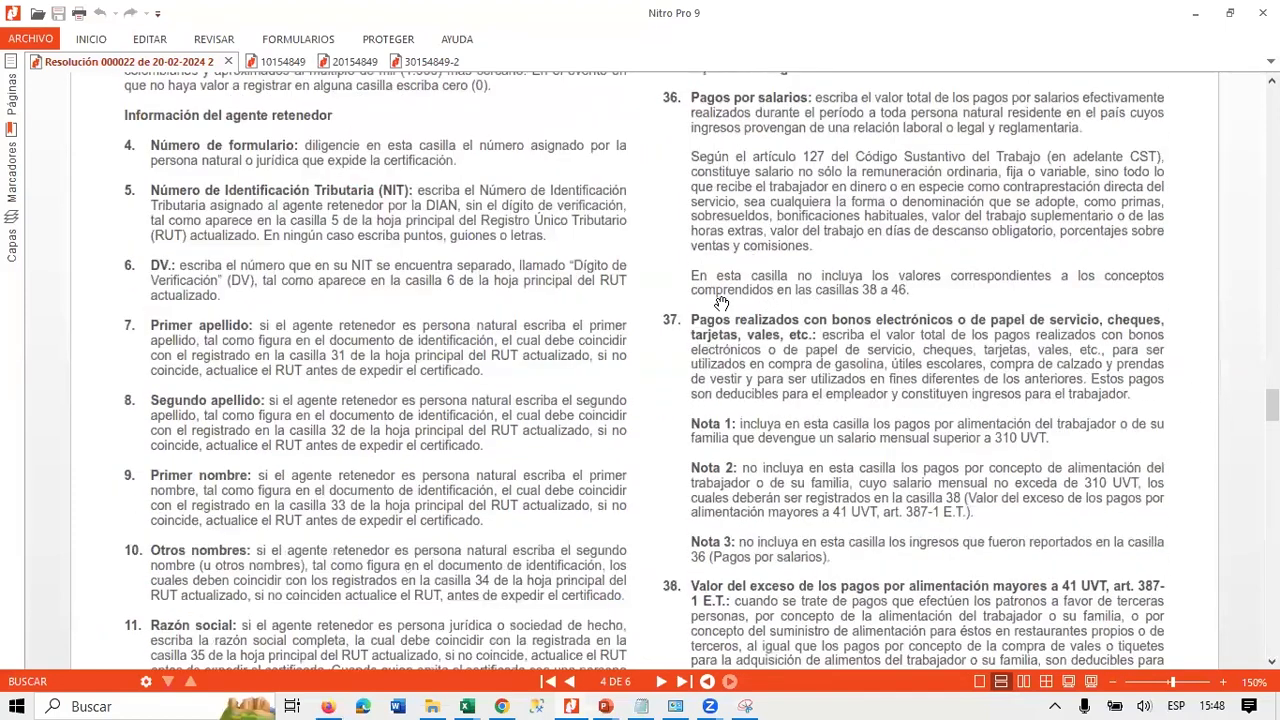
scroll(733, 380, "down", 3)
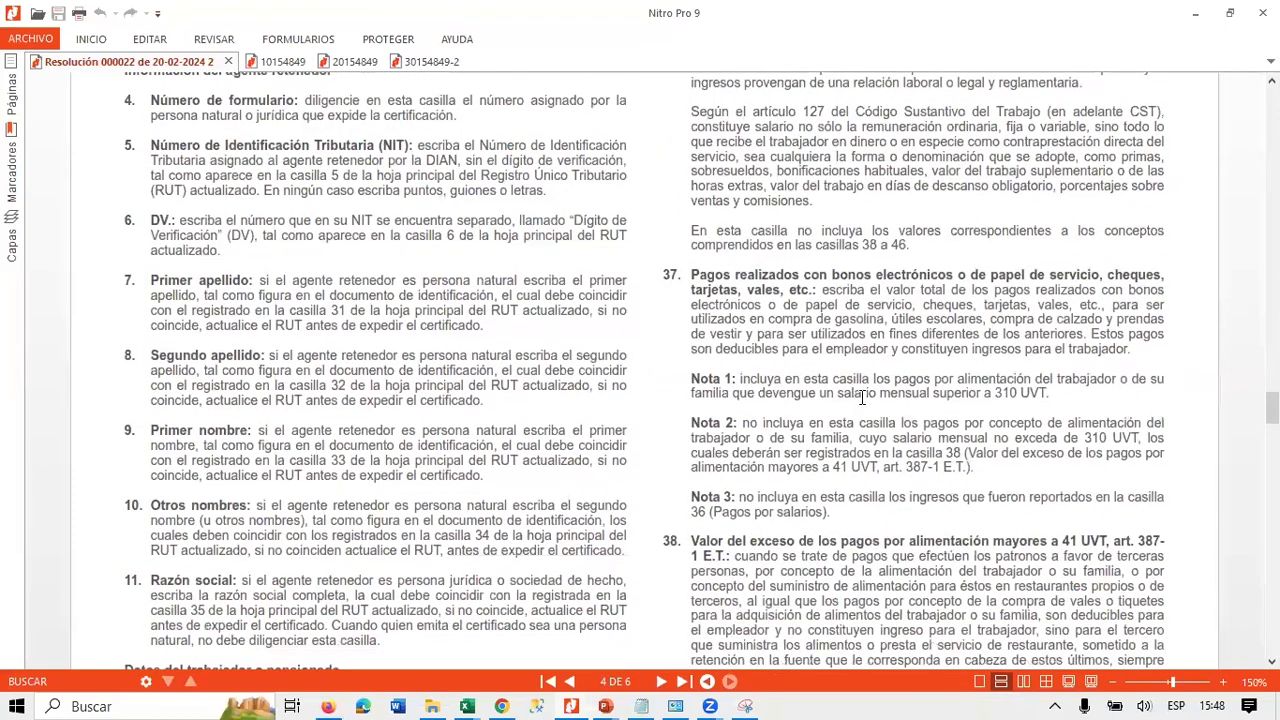
scroll(862, 397, "down", 2)
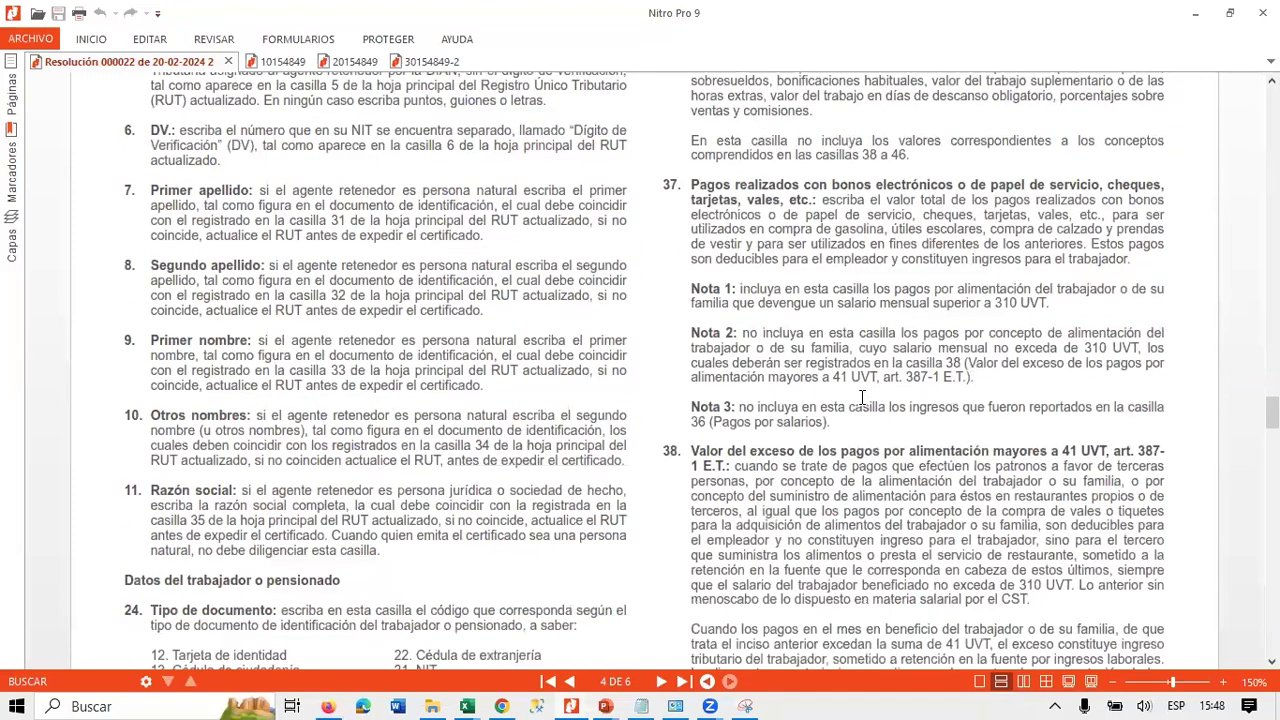
scroll(862, 397, "down", 1)
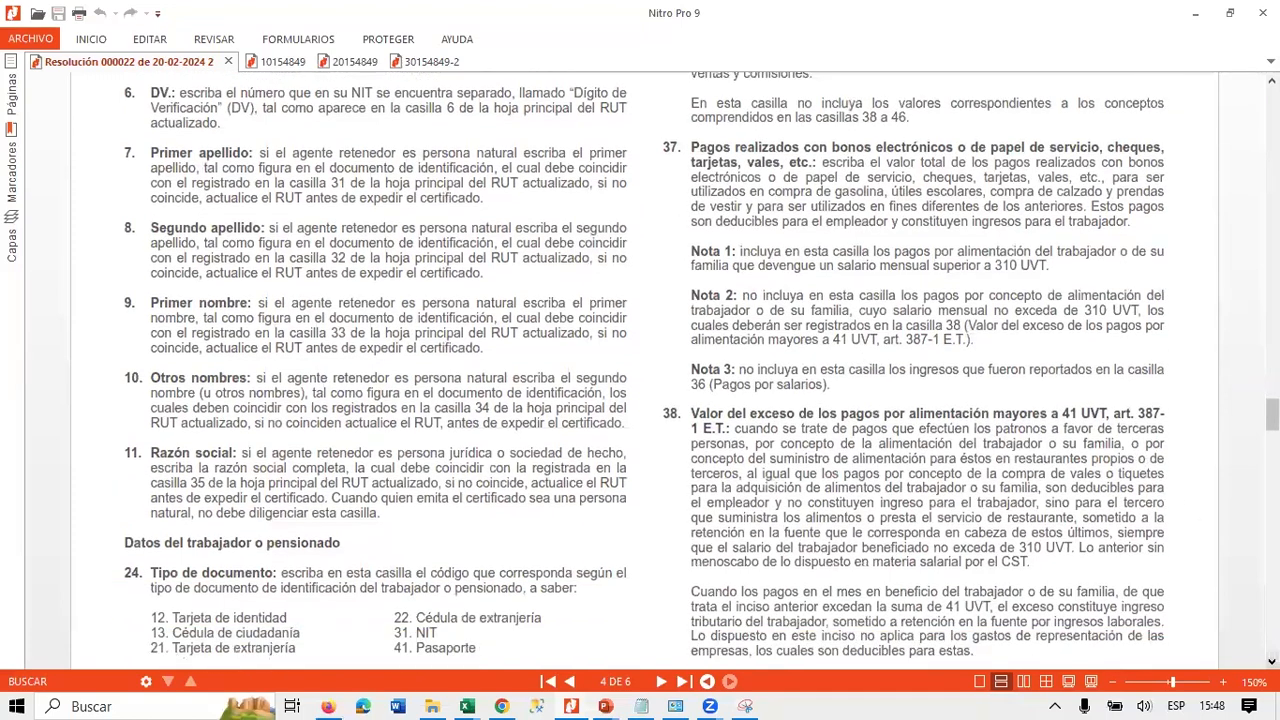
left_click_drag(1272, 414, 1272, 414)
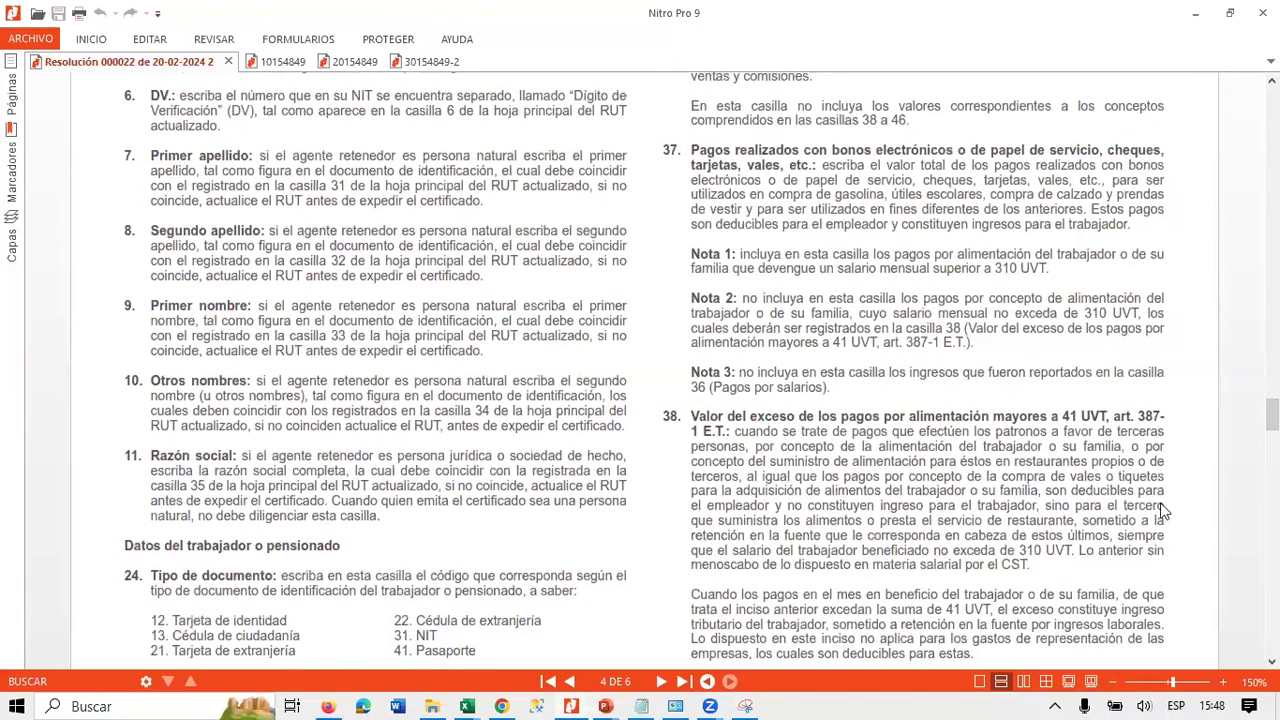
scroll(1162, 511, "down", 1)
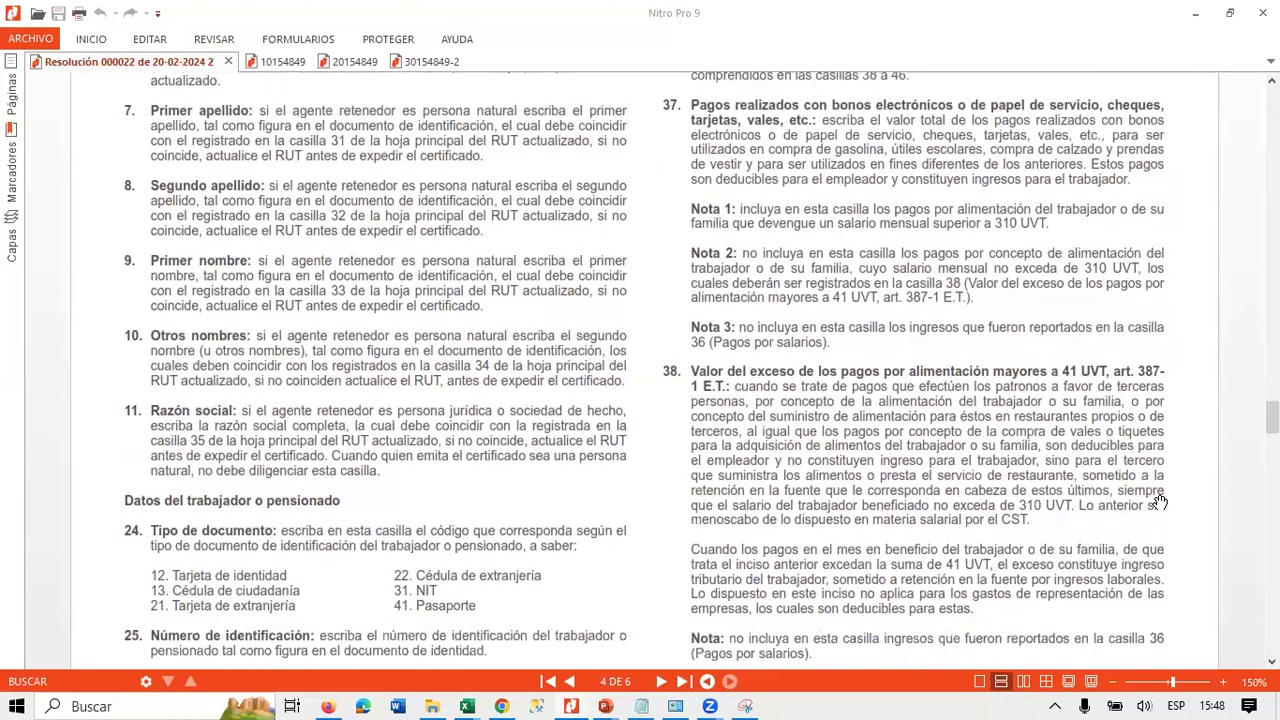
left_click_drag(1272, 417, 1272, 418)
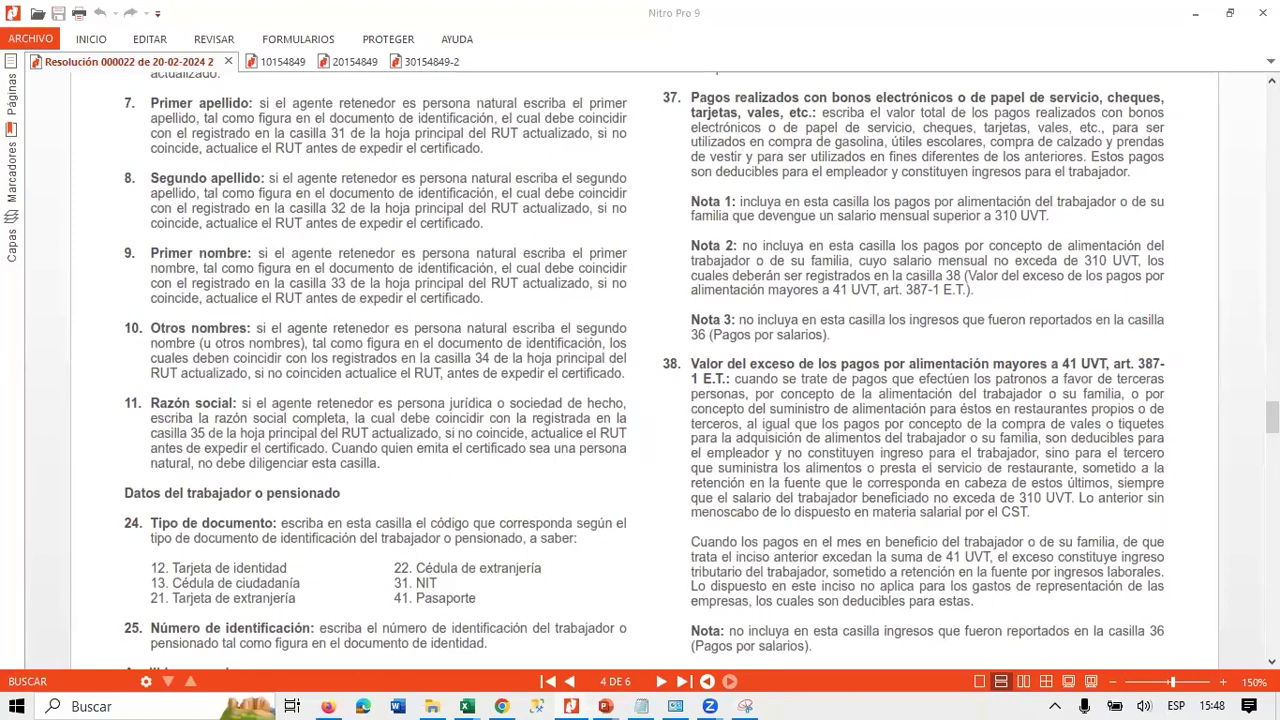
scroll(640, 370, "down", 1)
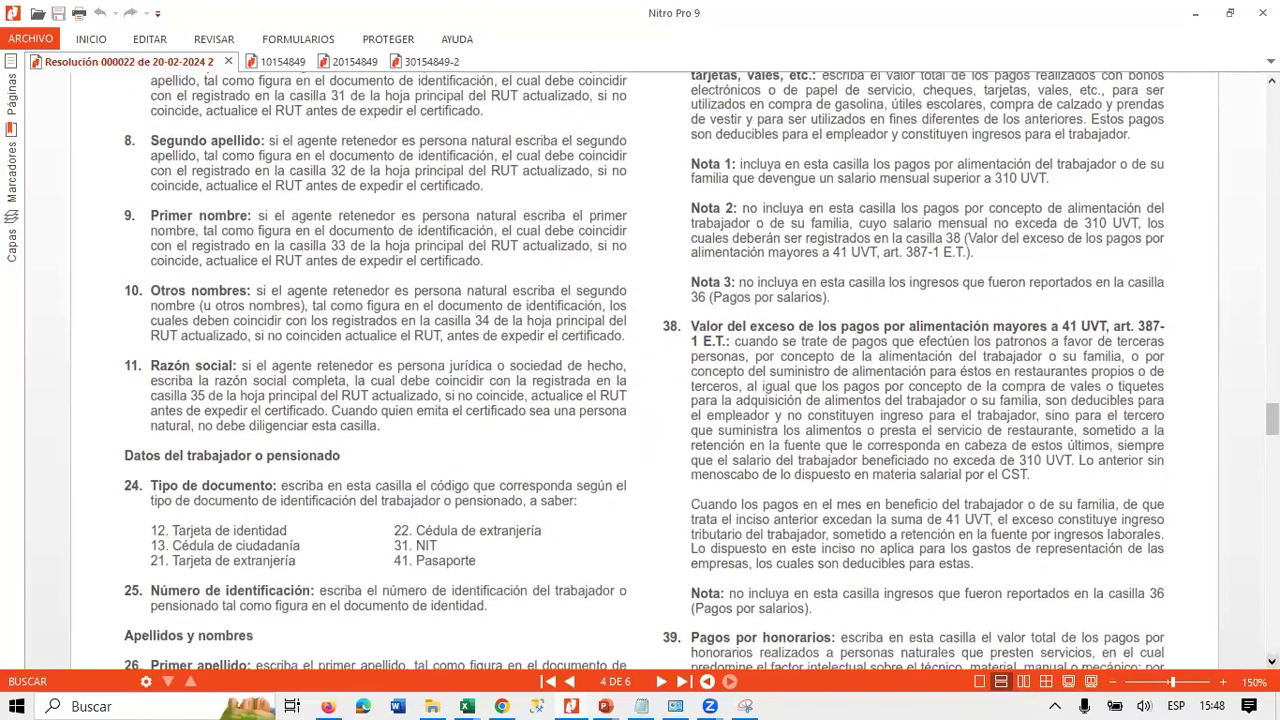
scroll(640, 370, "up", 1)
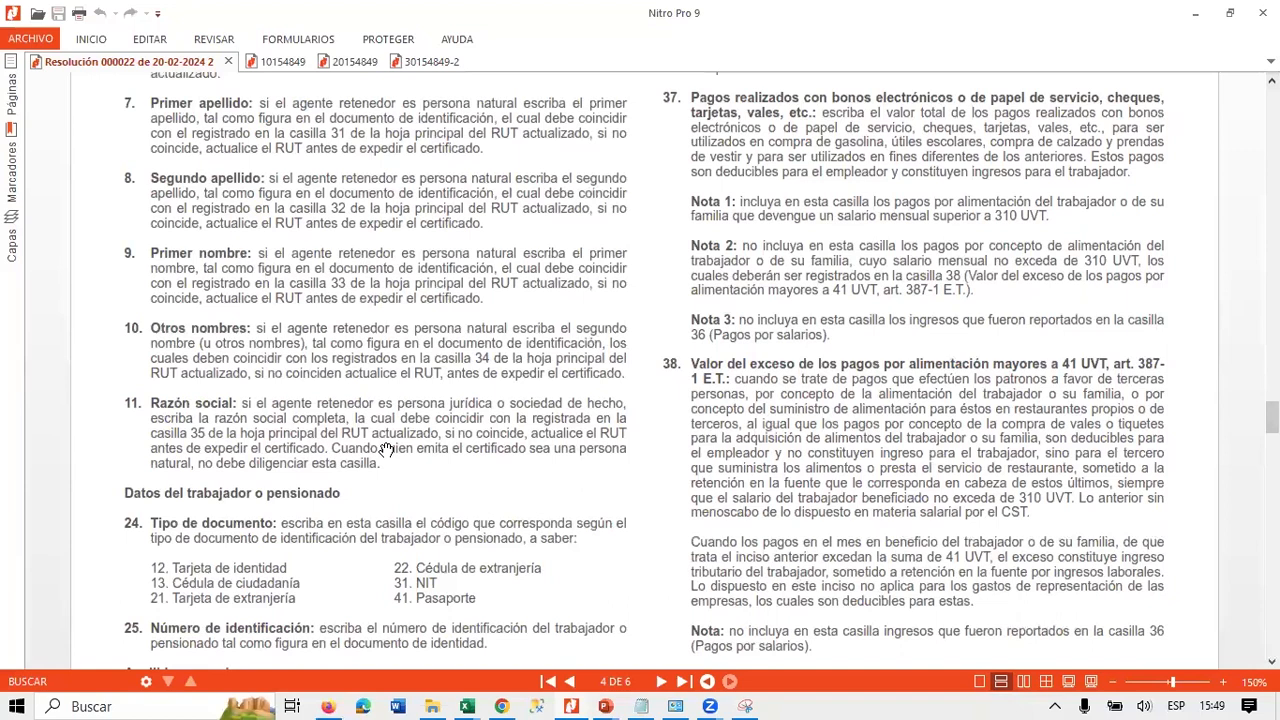
left_click(432, 700)
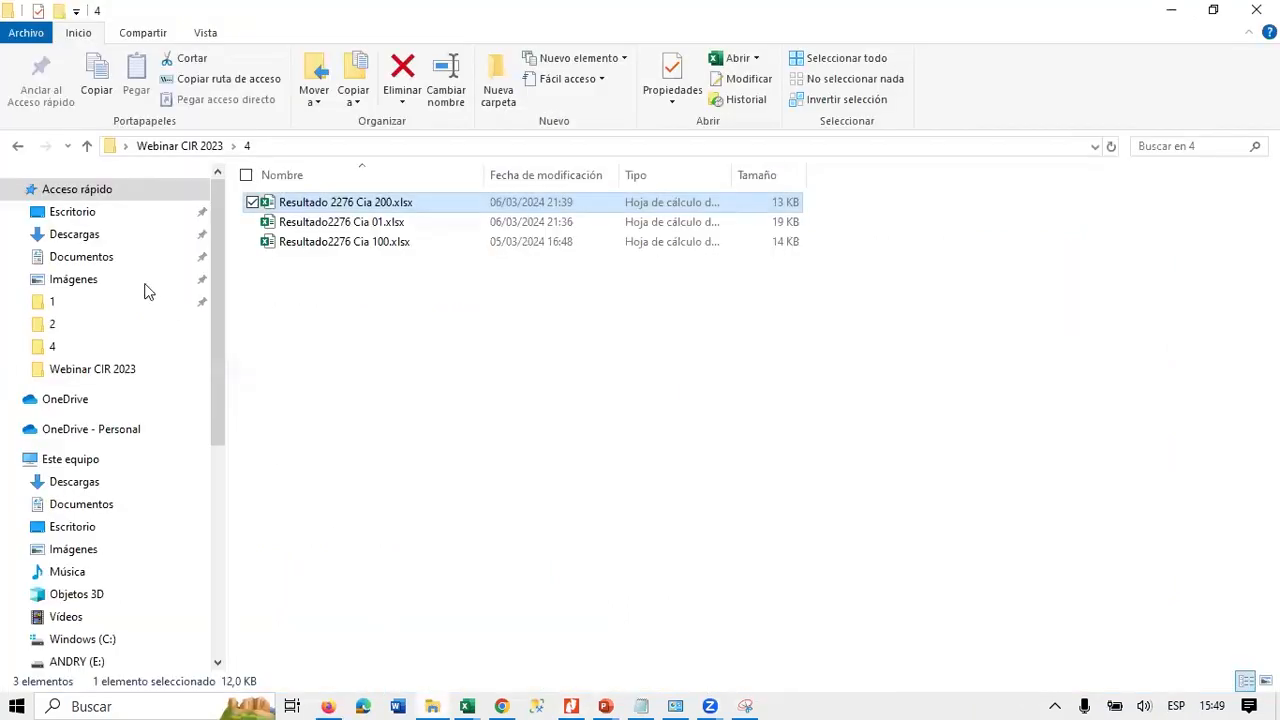
left_click(97, 240)
left_click(1258, 10)
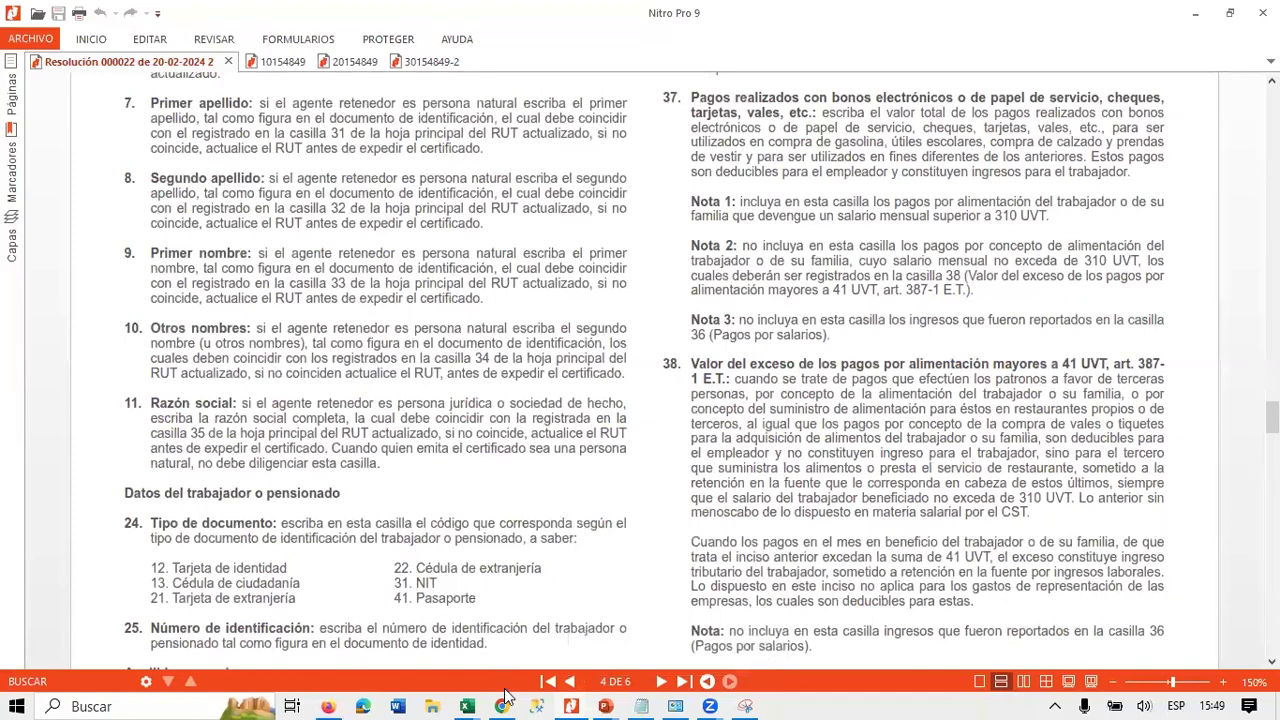
Bring back the Novasoft window showing certificate item 36 parameterisation.
mouse_move(506, 700)
left_click(508, 639)
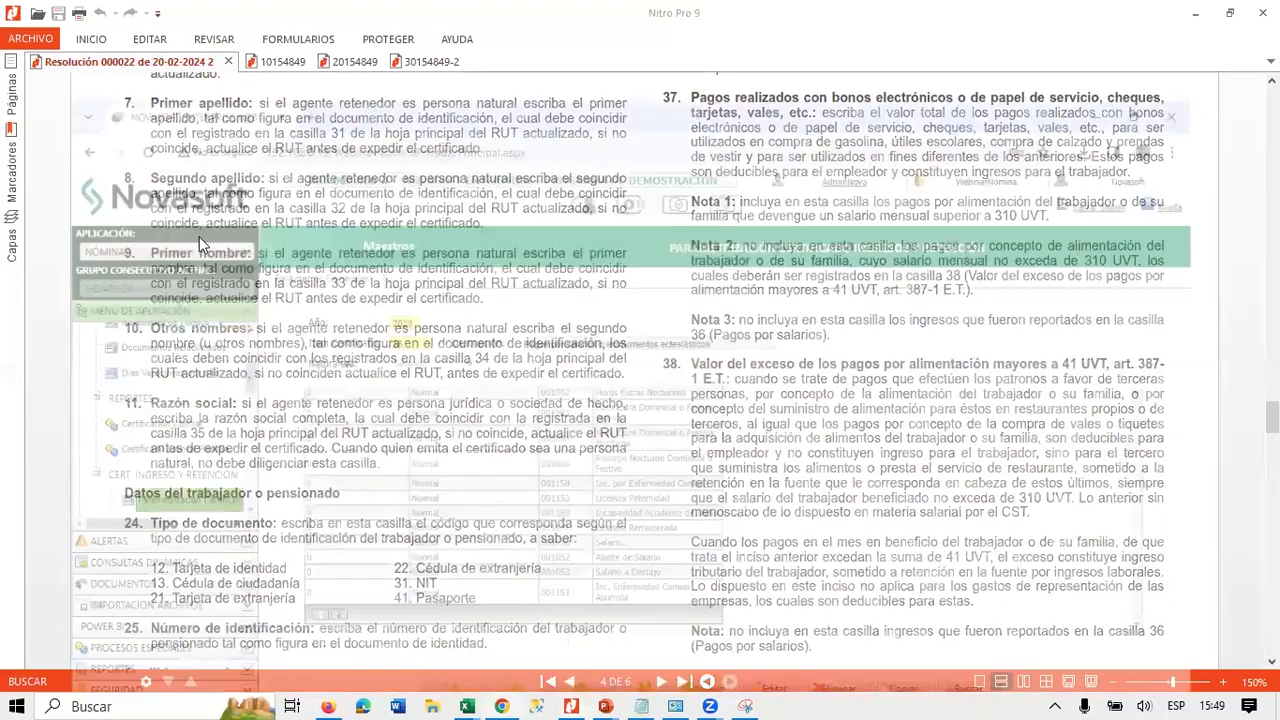
scroll(157, 294, "up", 2)
Open the Información Formato 2276 process under MEDIOS MAGNETICOS DIAN > GENERACION ARCHIVOS.
left_click(156, 271)
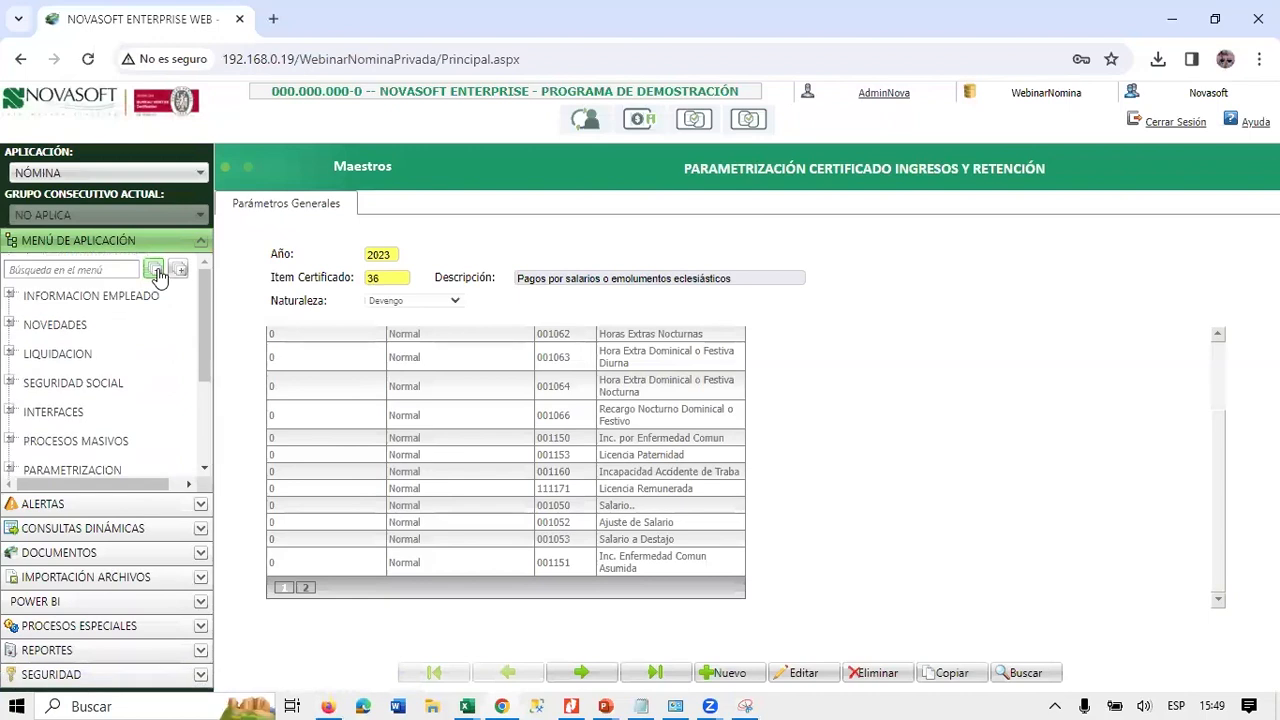
scroll(183, 388, "down", 3)
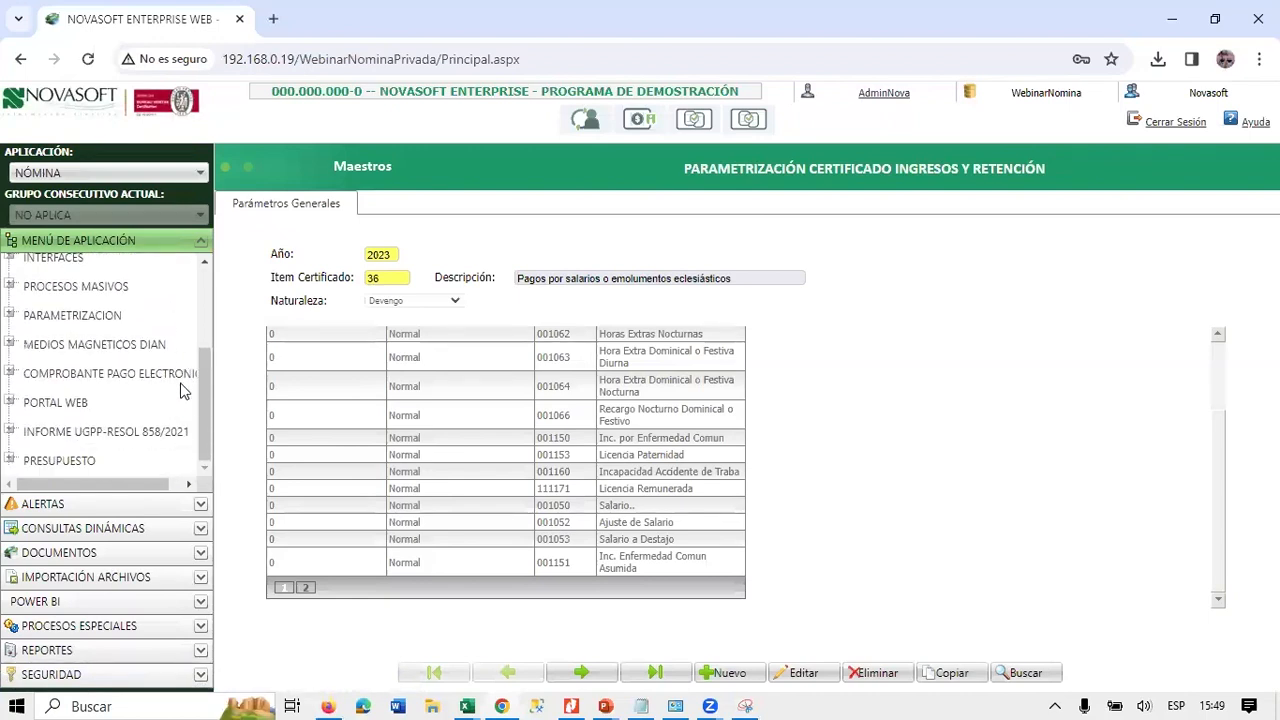
left_click(99, 350)
scroll(110, 362, "down", 2)
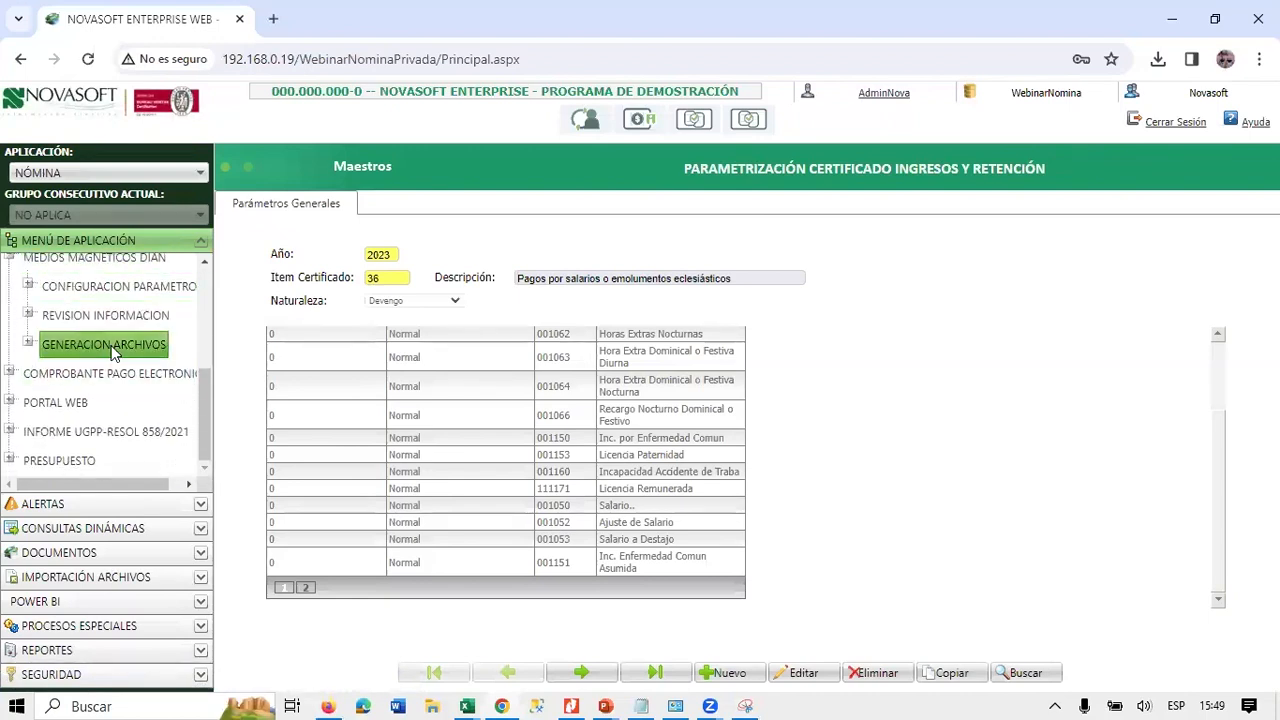
left_click(113, 350)
scroll(150, 386, "down", 1)
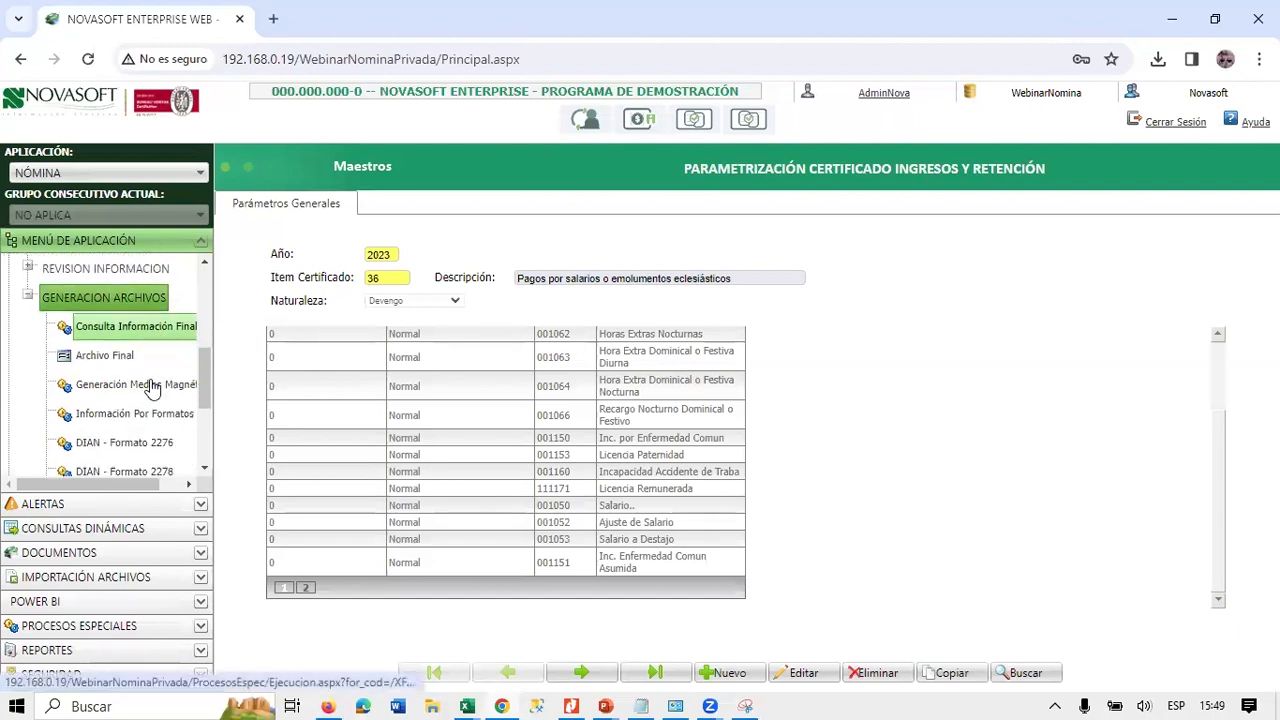
scroll(150, 388, "down", 4)
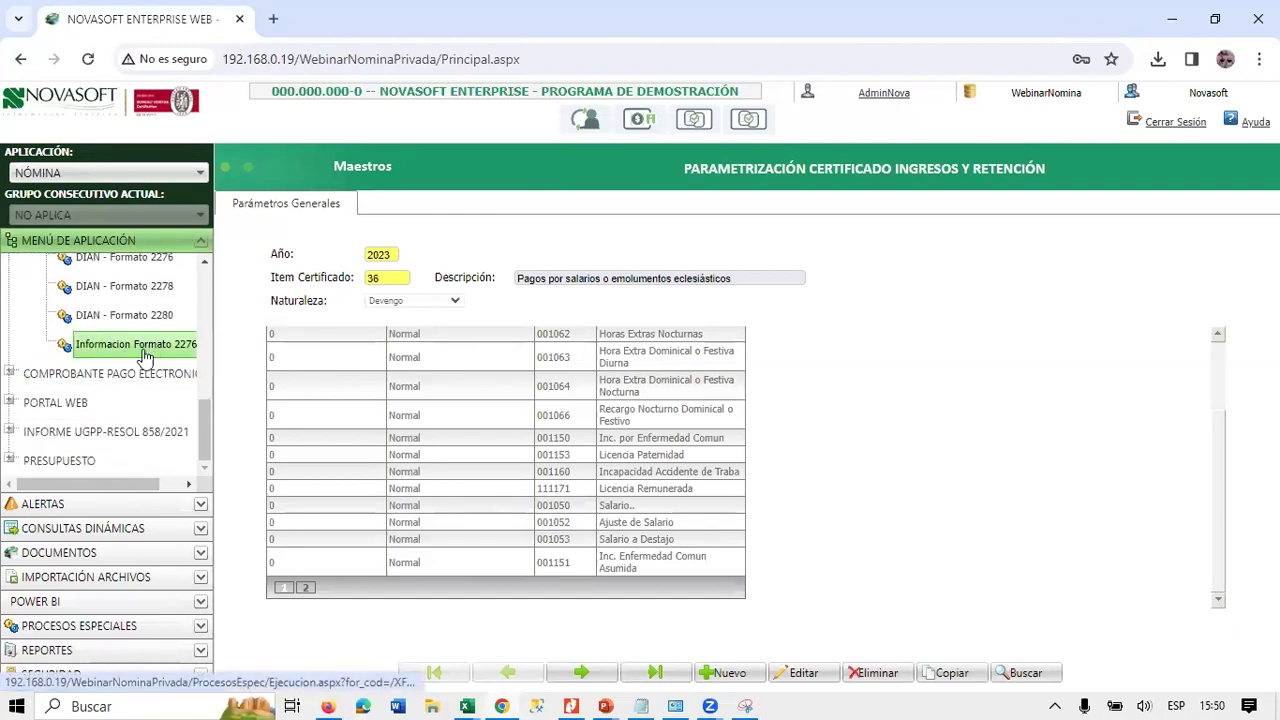
left_click(143, 356)
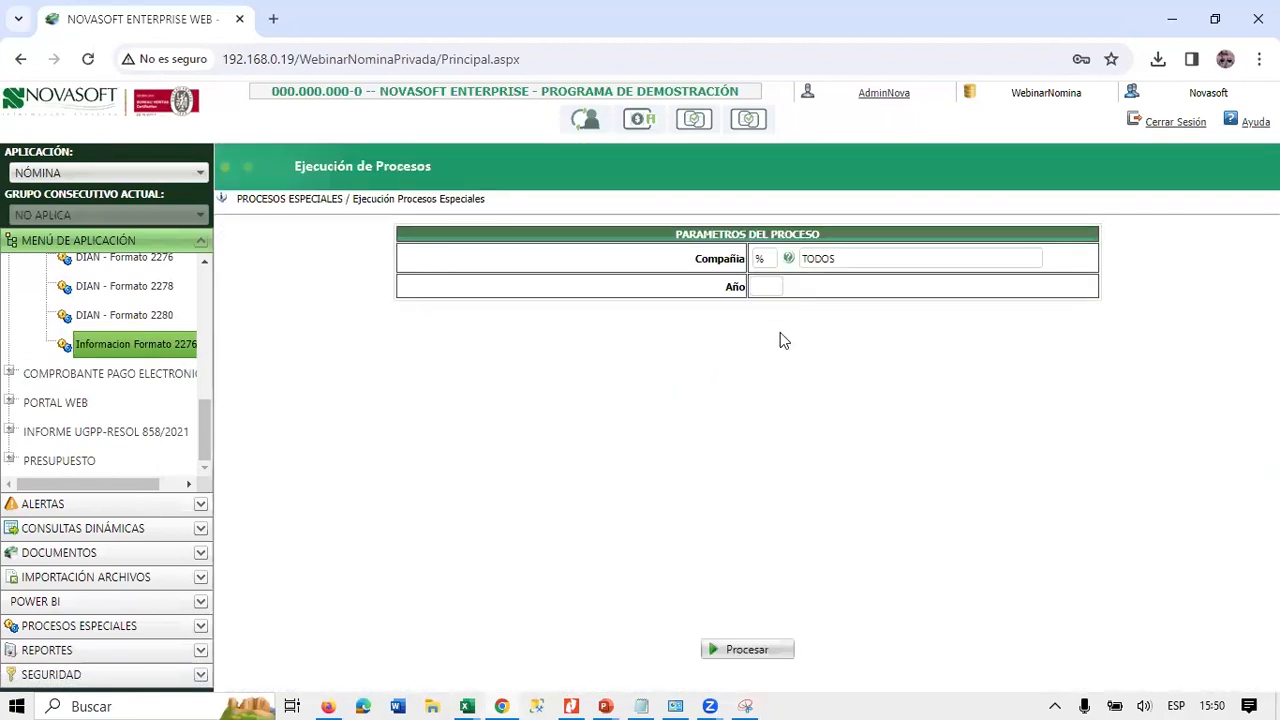
left_click(766, 286)
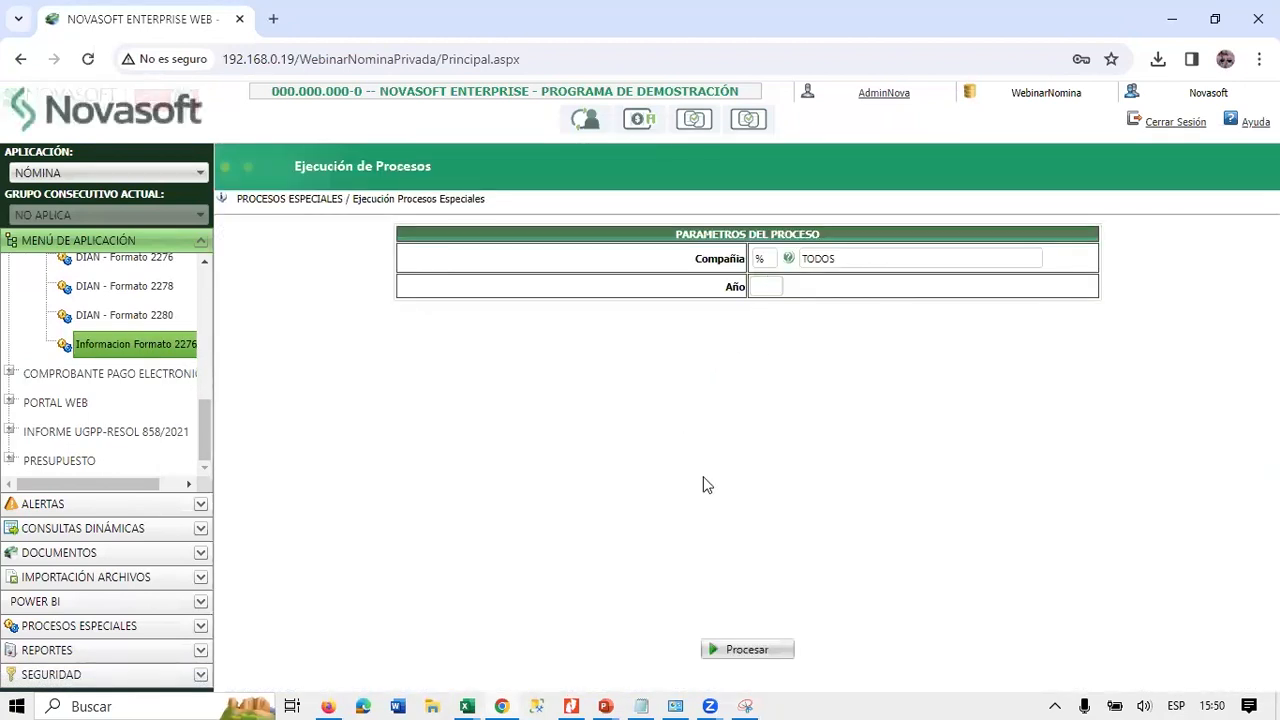
Check the Resultado 2276 Cia 200 spreadsheet in Excel, then close it.
left_click(469, 702)
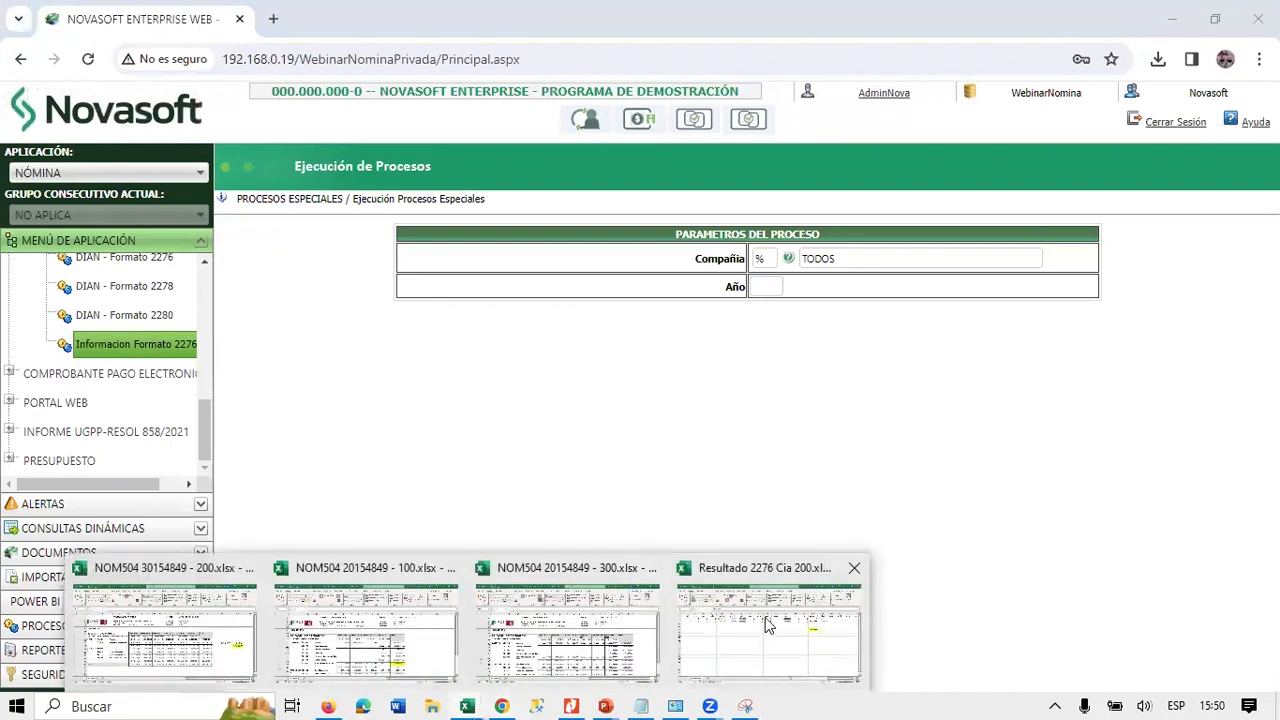
left_click(768, 625)
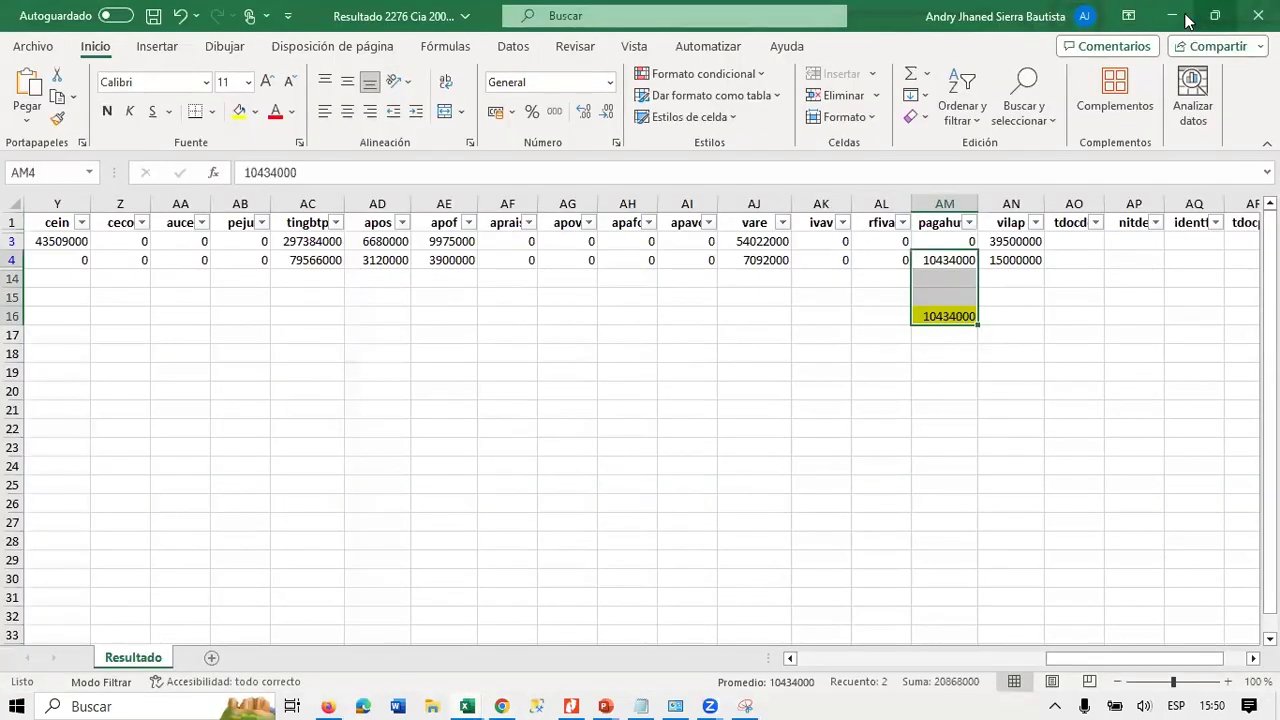
left_click(1172, 15)
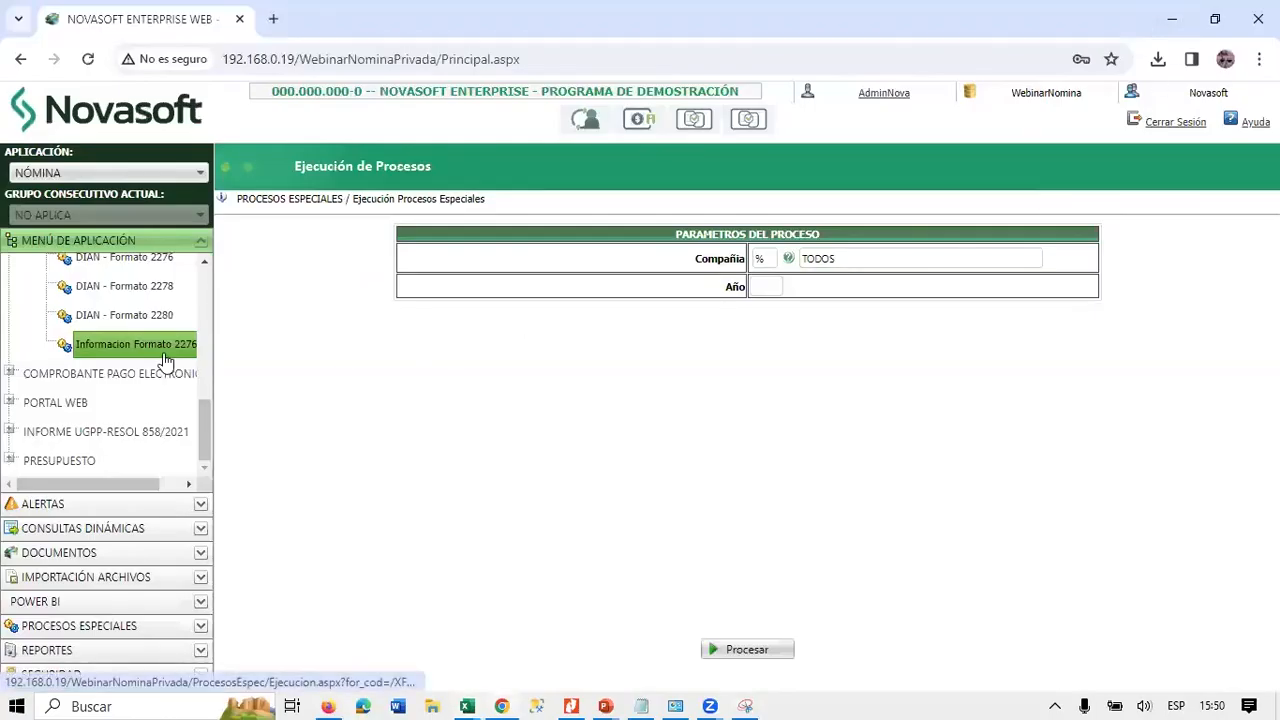
Open the DIAN - Formato 2276 generation process from the menu.
scroll(165, 355, "up", 2)
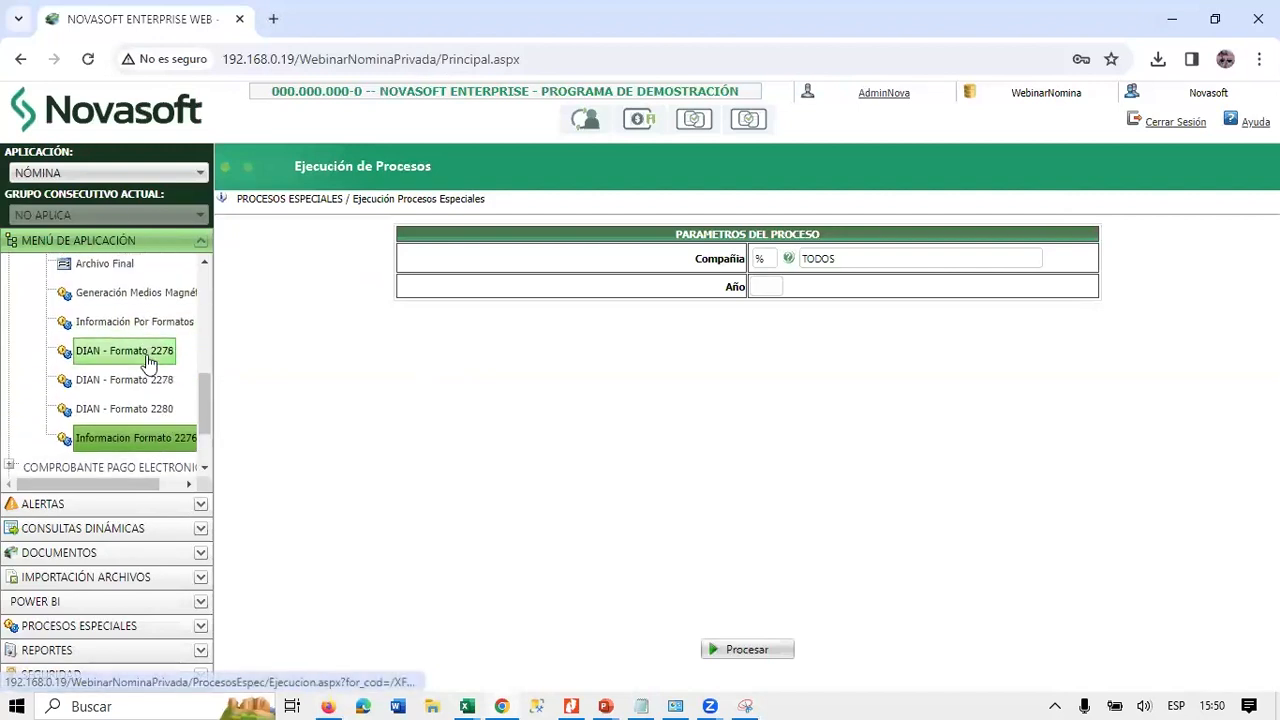
scroll(163, 366, "up", 2)
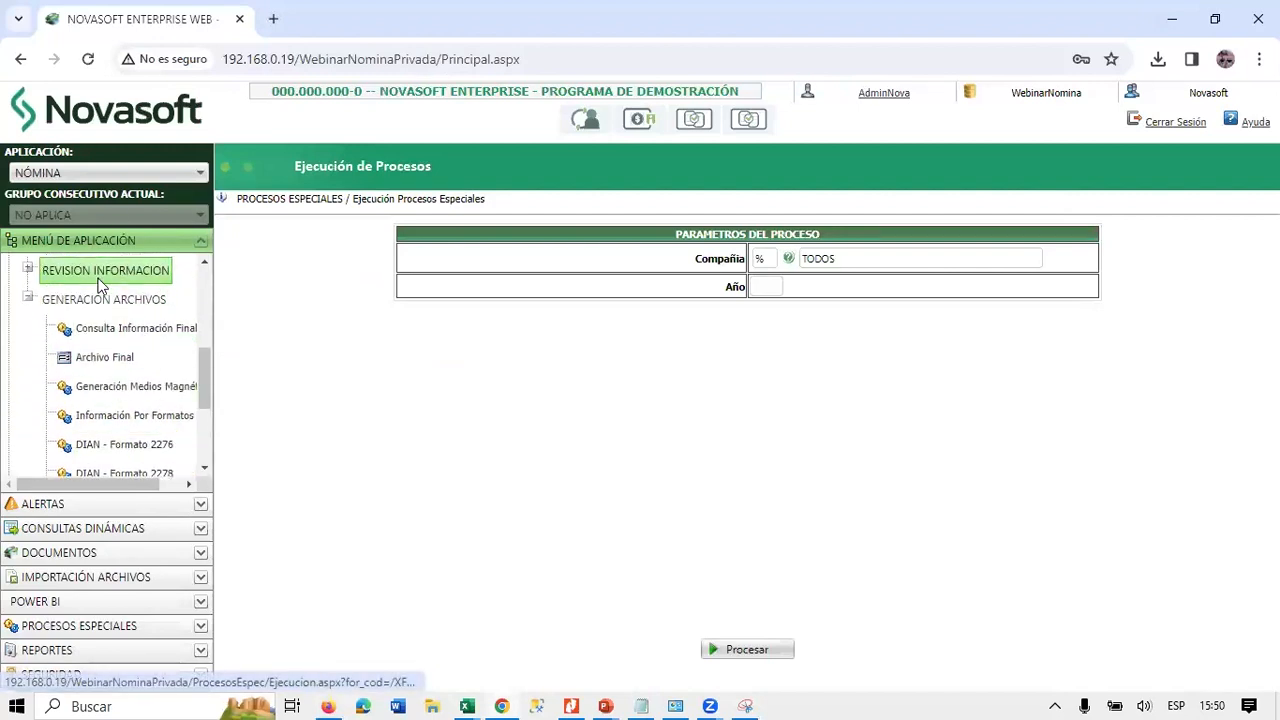
scroll(104, 384, "down", 2)
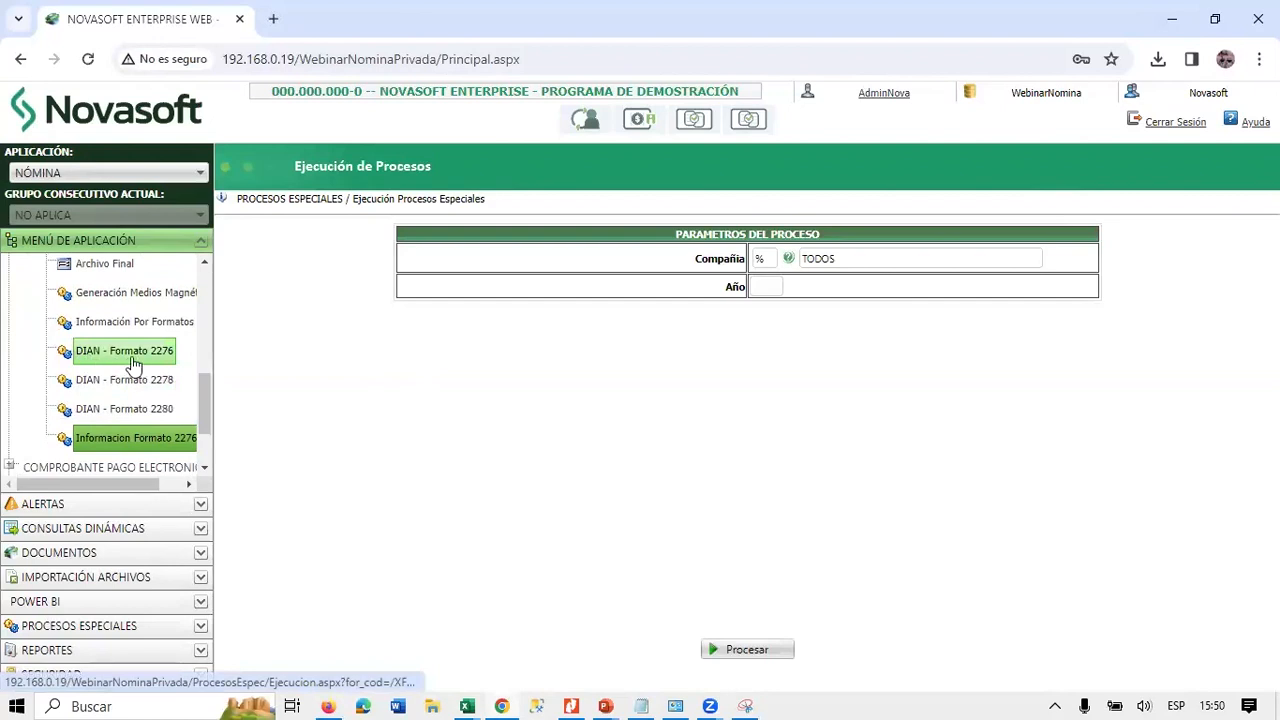
left_click(128, 360)
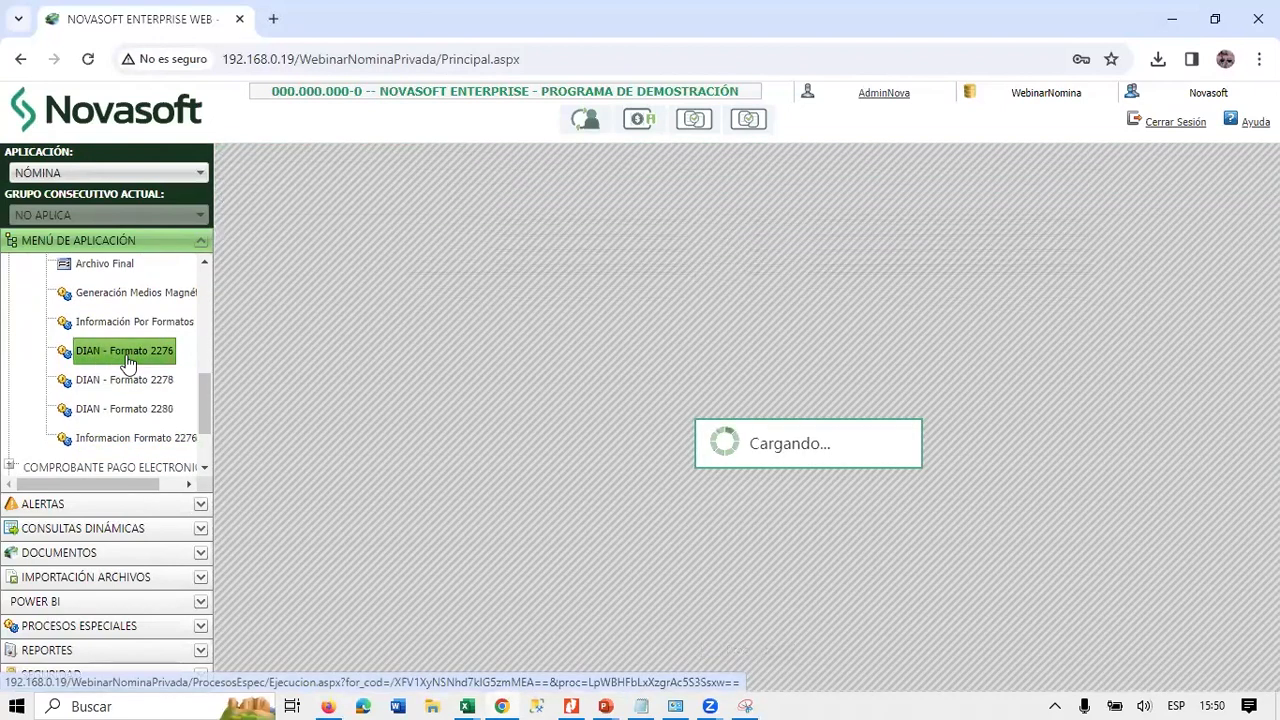
Set the process to Formato 2276 for company 01 and year 2023.
left_click(818, 260)
left_click(818, 271)
left_click(762, 283)
type("01")
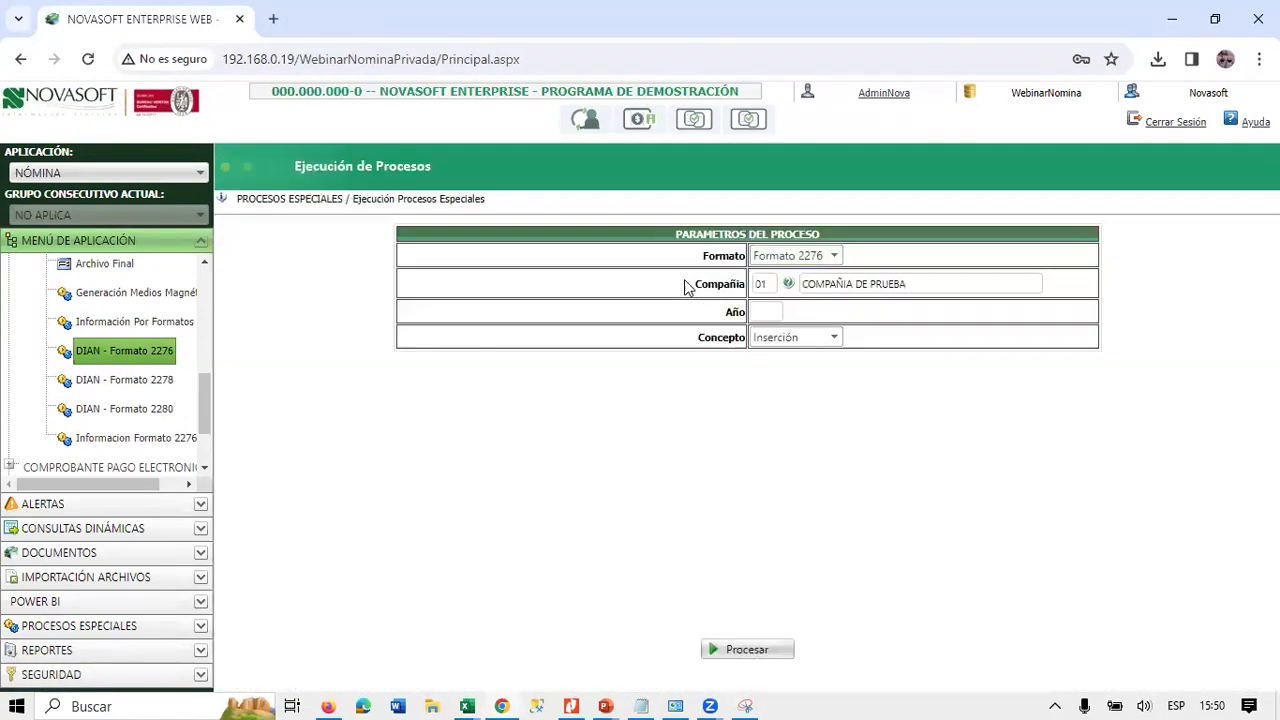
left_click(770, 311)
type("2023")
left_click_drag(698, 340, 736, 339)
left_click(777, 385)
Set the concept to Inserción and run the process, confirming the prompt.
left_click(814, 340)
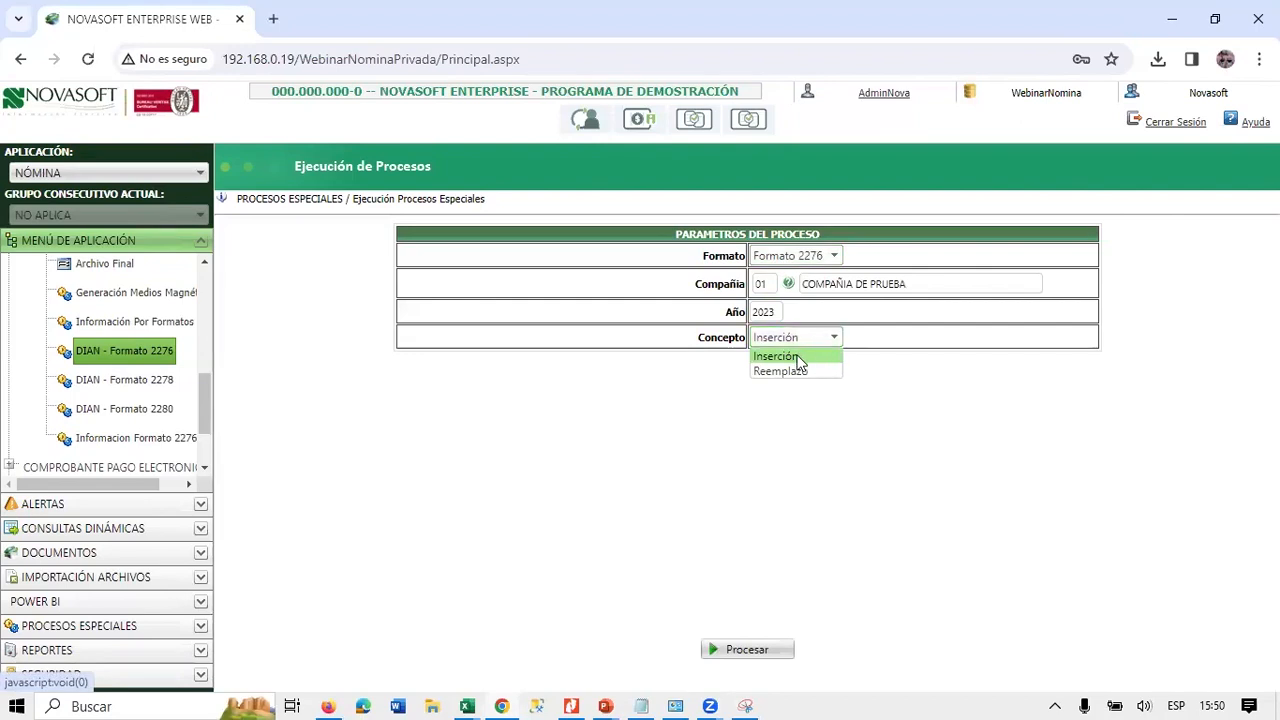
left_click(790, 357)
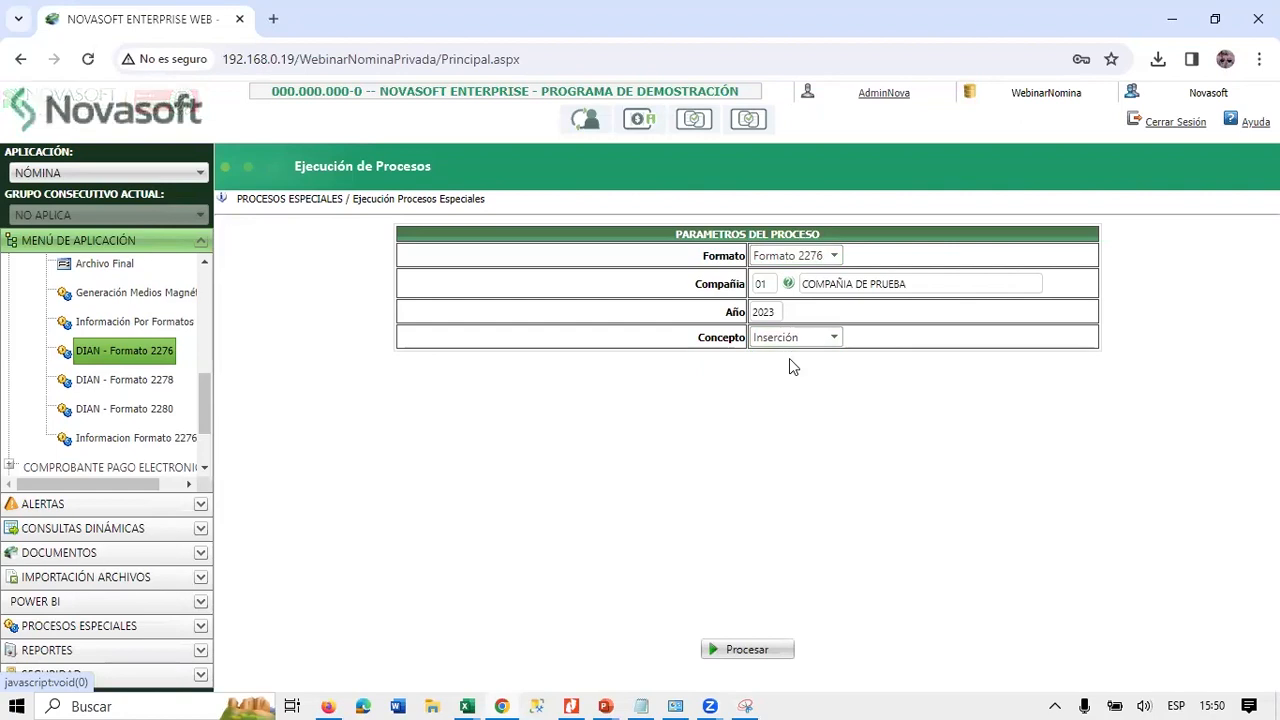
left_click(802, 340)
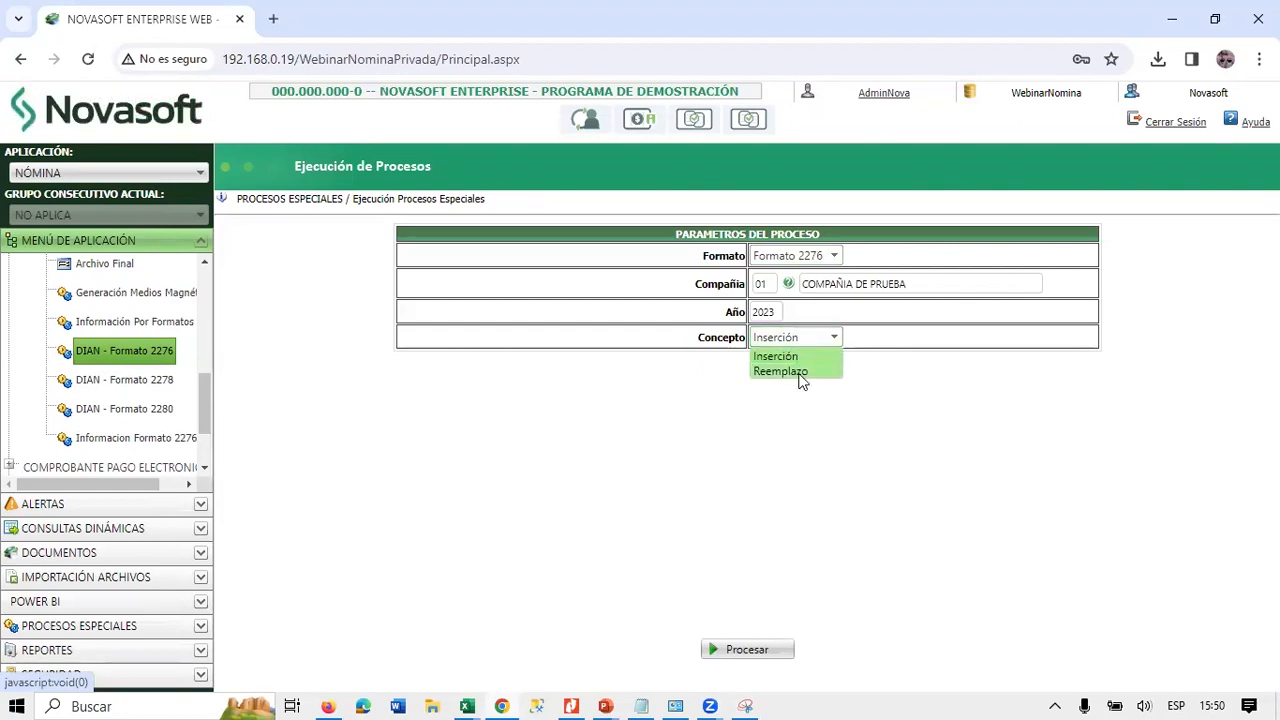
left_click(773, 372)
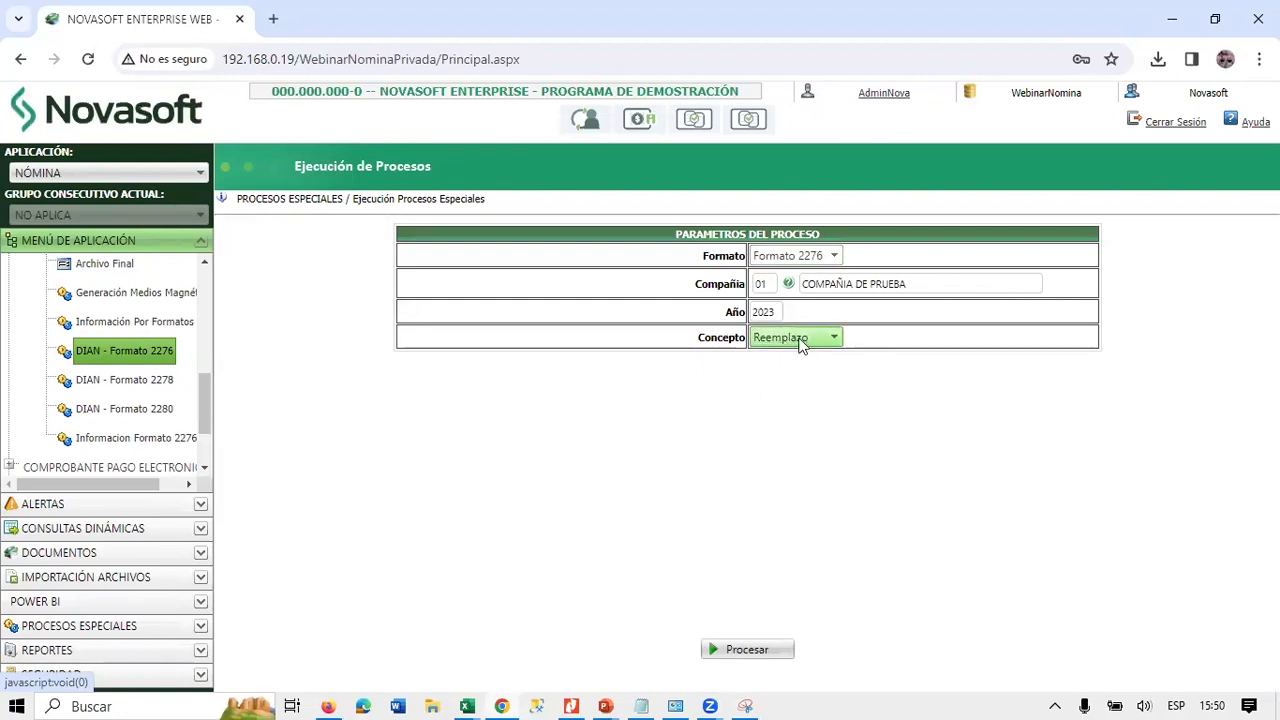
left_click(800, 340)
left_click(786, 355)
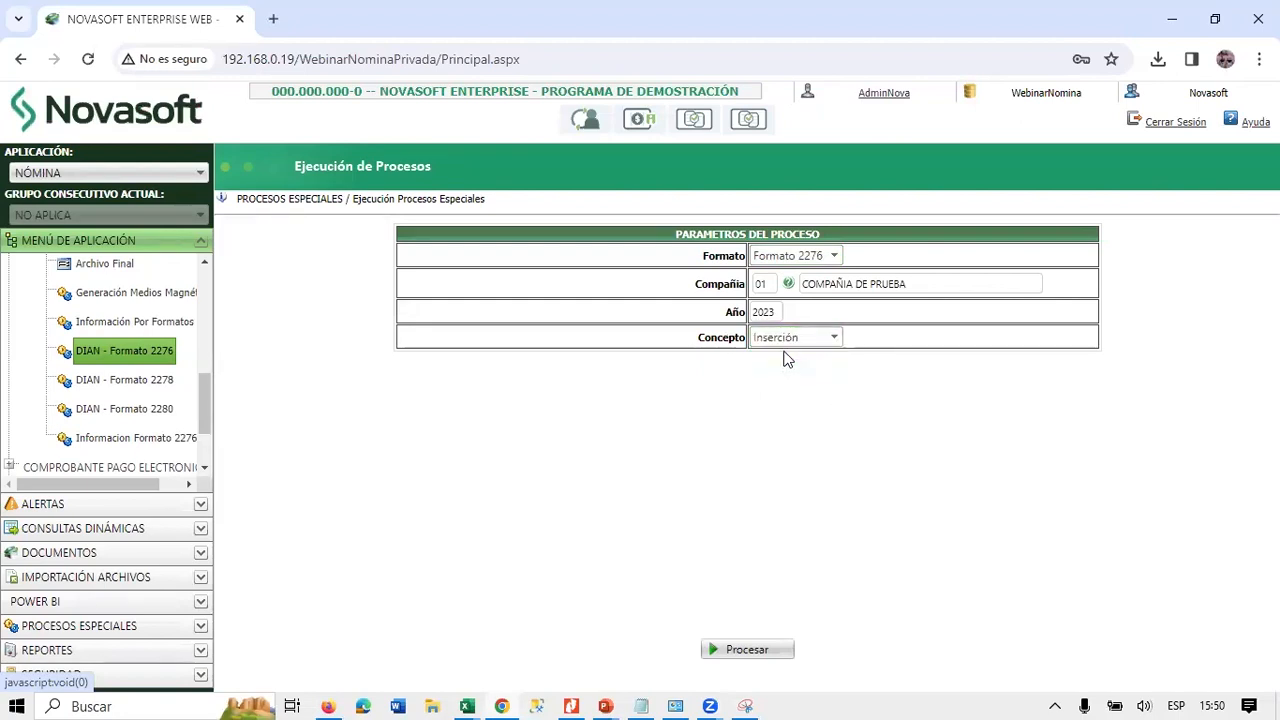
left_click(757, 656)
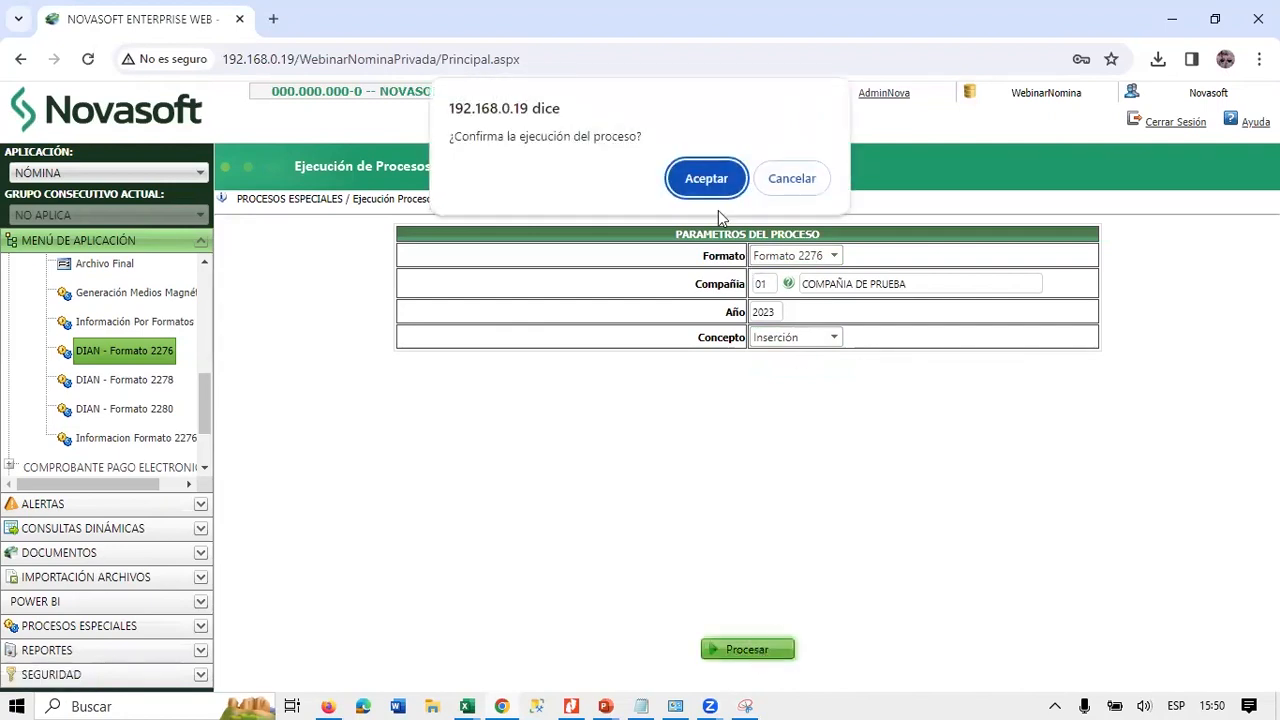
left_click(709, 181)
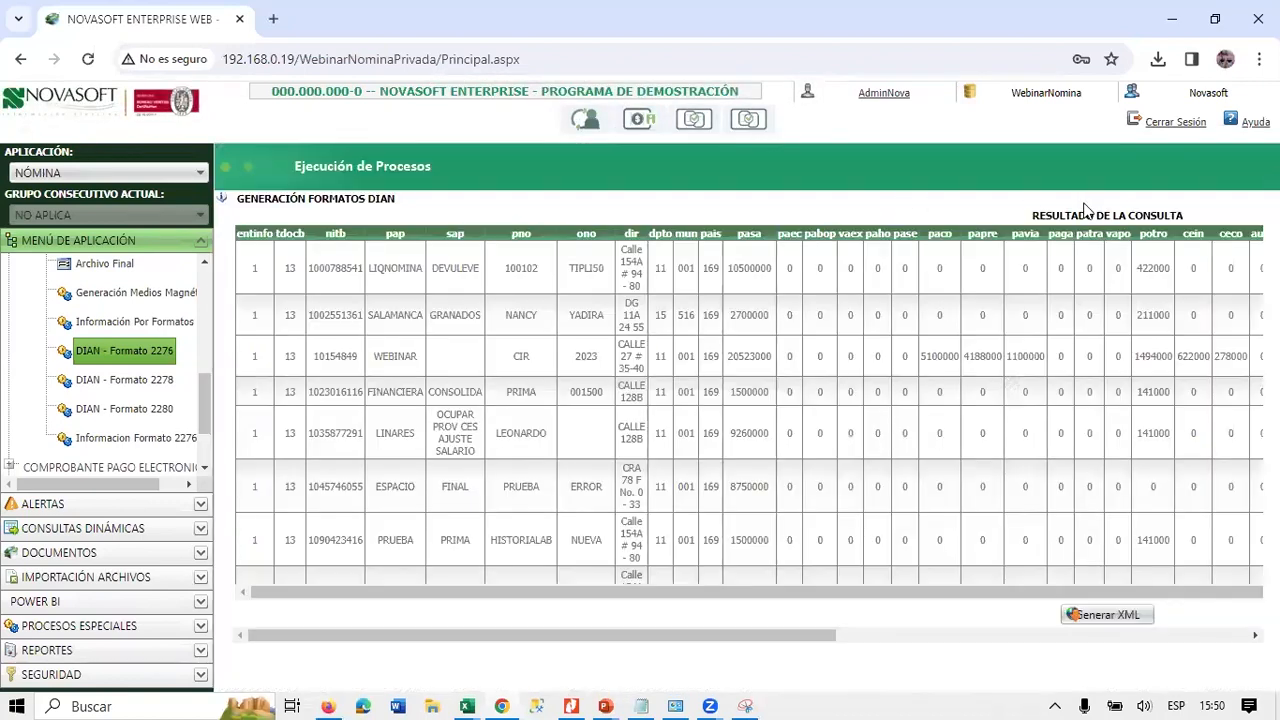
Review the first rows of the Formato 2276 results table.
left_click_drag(462, 268, 992, 464)
scroll(879, 457, "down", 10)
scroll(874, 456, "up", 9)
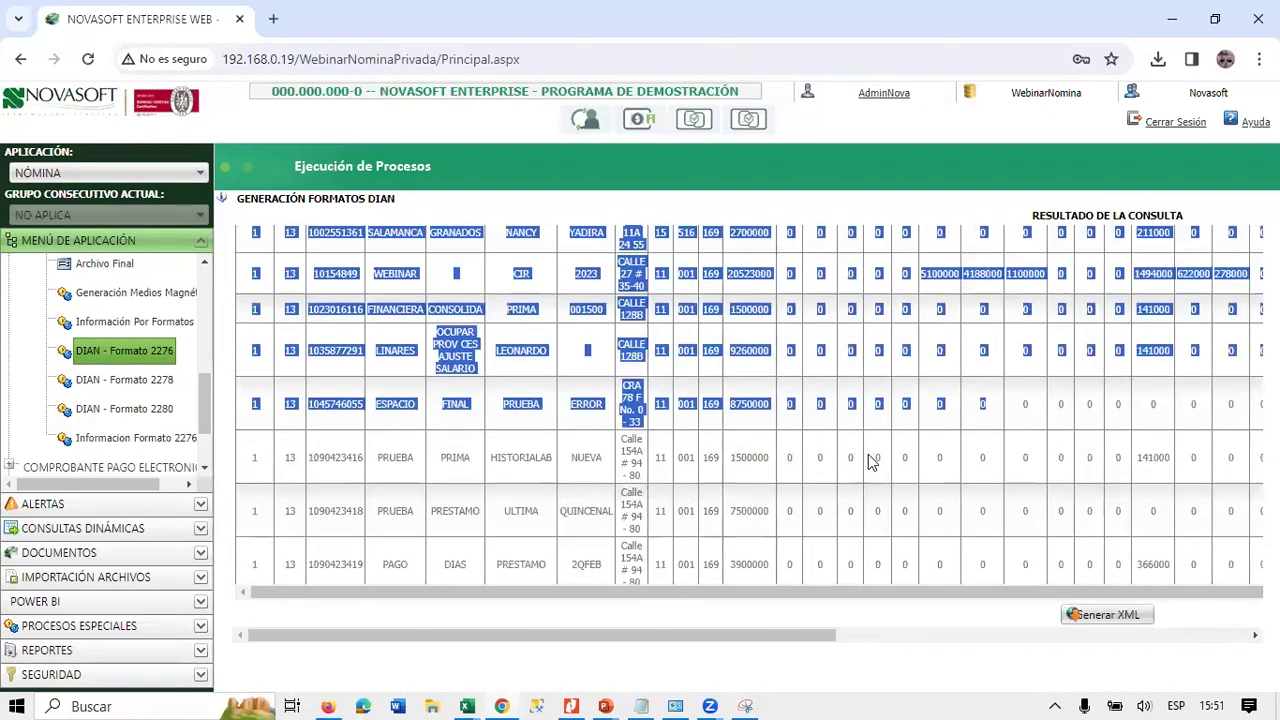
scroll(872, 460, "up", 1)
left_click(776, 428)
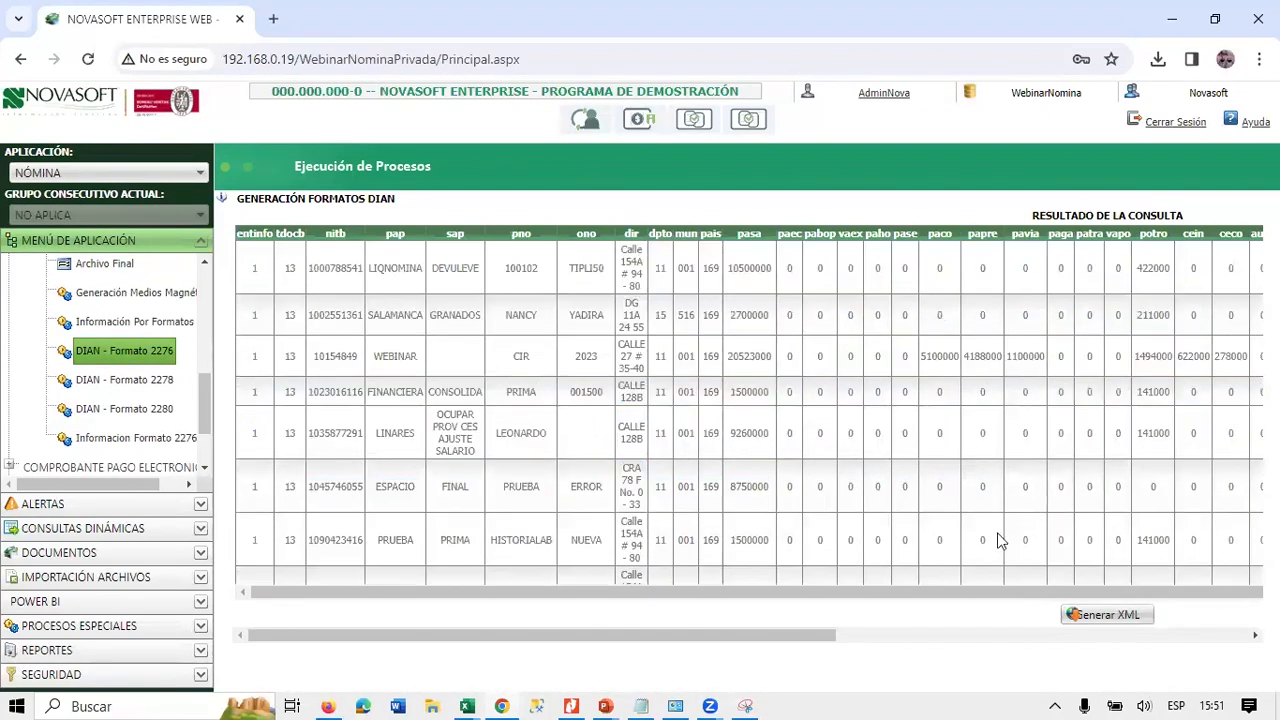
Export the results as XML, download MediosMagneticos.zip and open its XML file.
left_click(1086, 617)
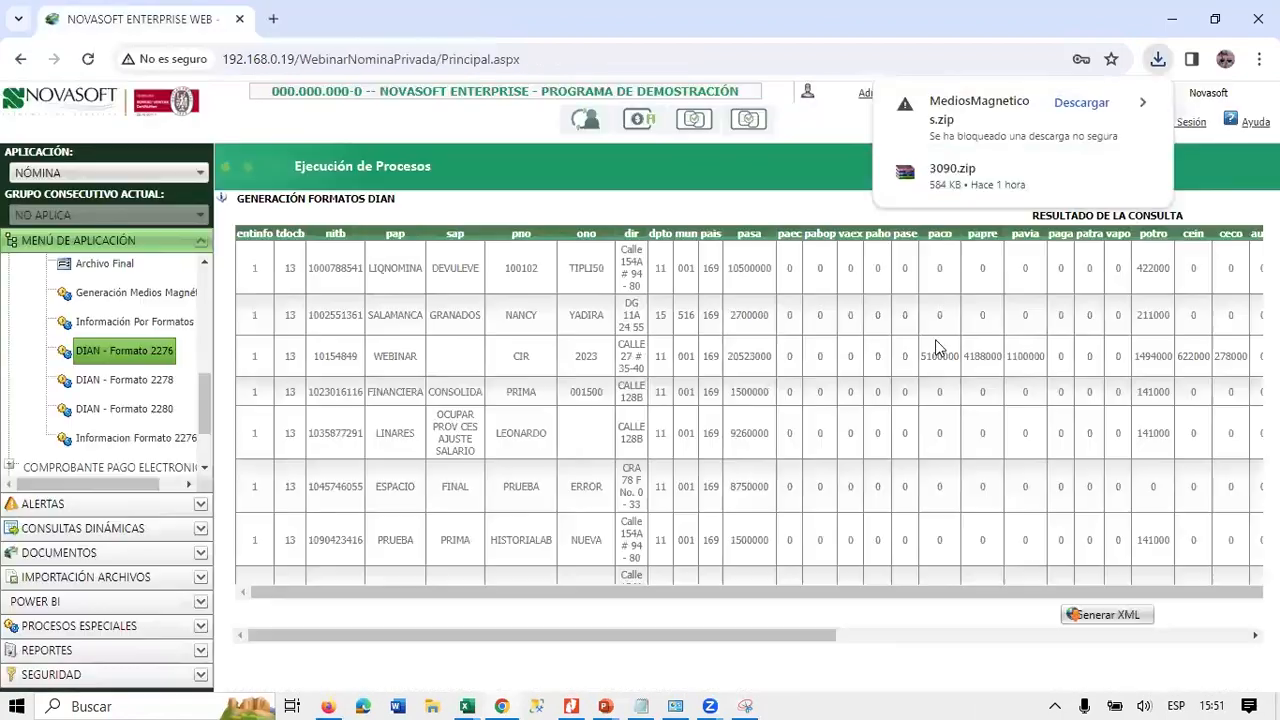
left_click(1084, 104)
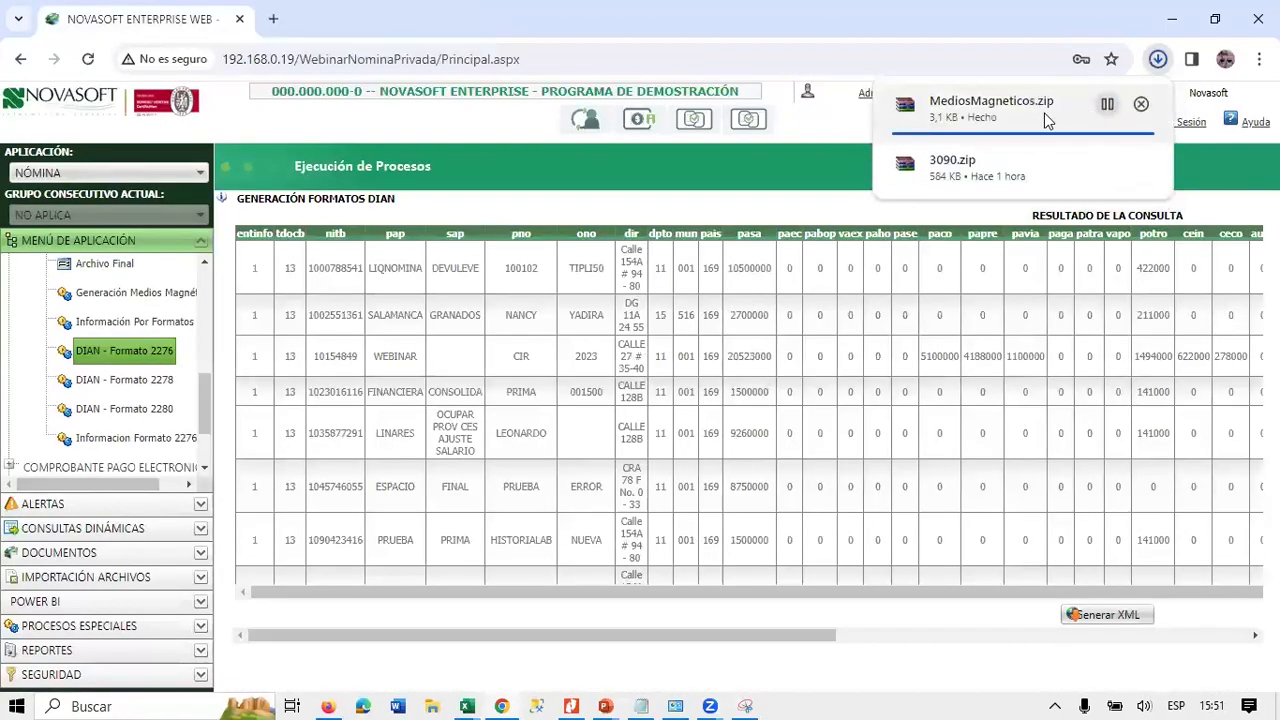
left_click(995, 101)
double_click(258, 335)
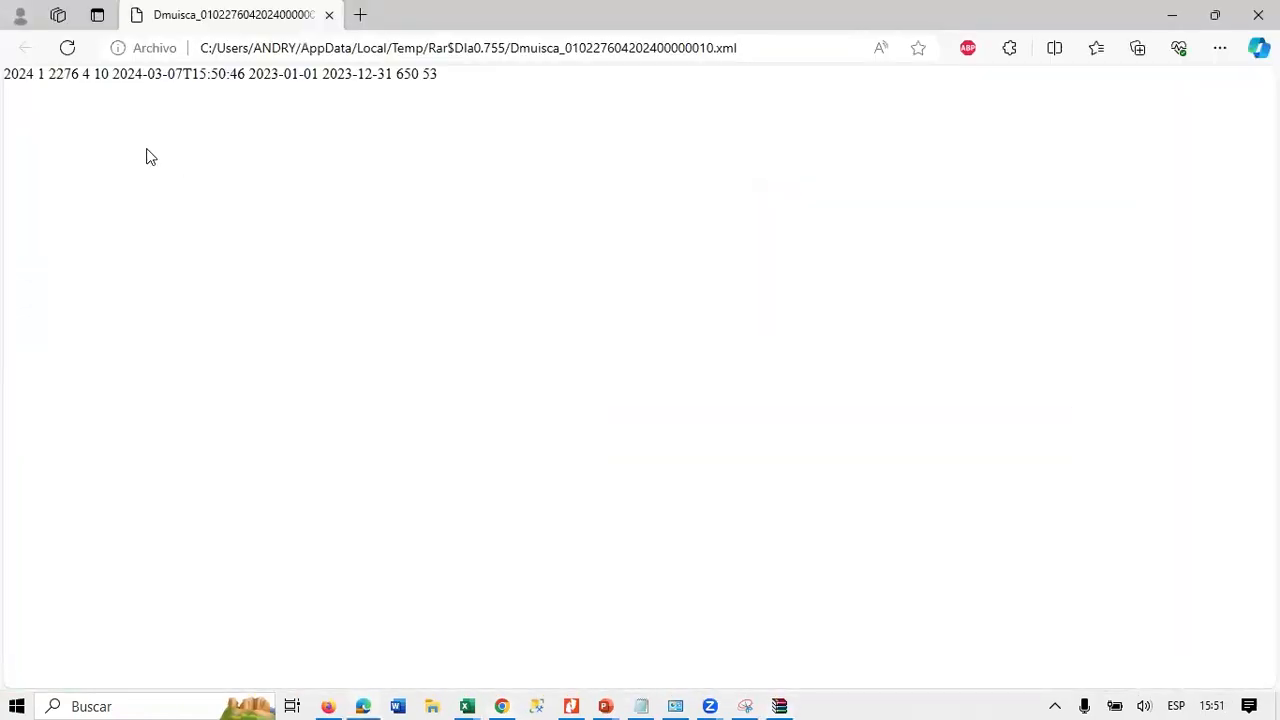
Scroll through the Dmuisca Formato 2276 XML header and records in Edge.
scroll(657, 340, "down", 15)
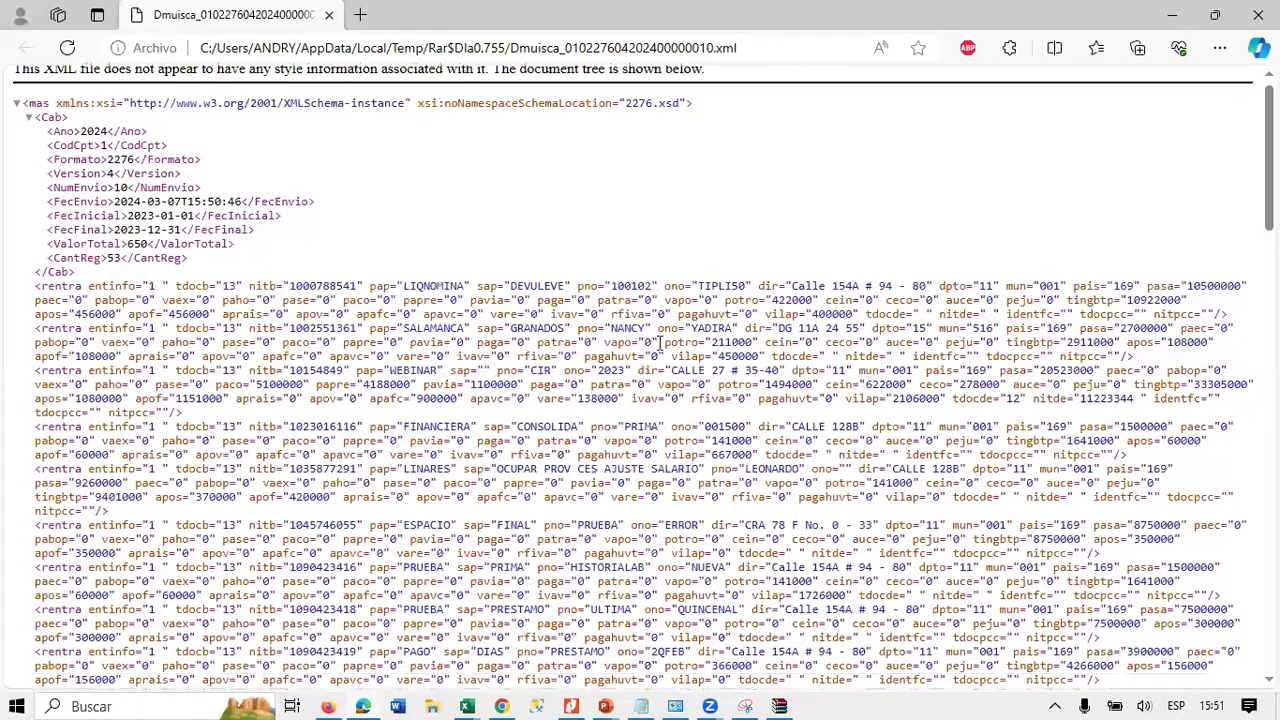
scroll(664, 352, "down", 8)
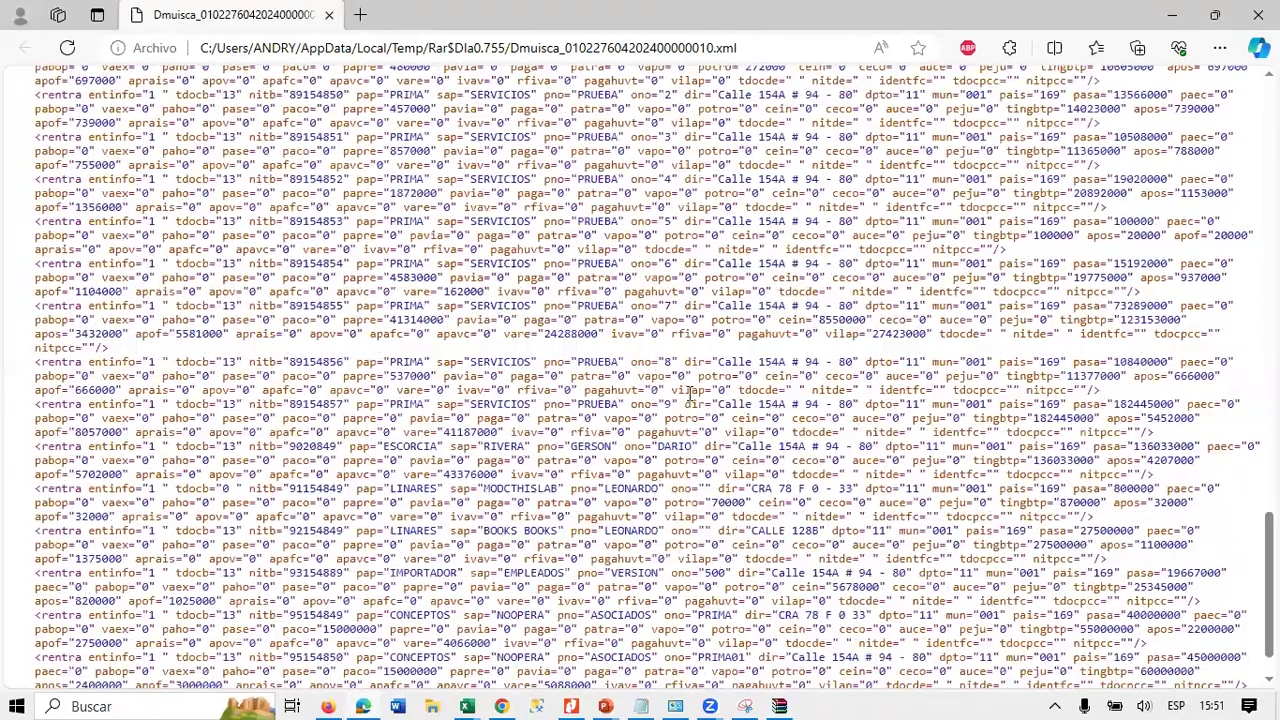
scroll(690, 393, "up", 15)
scroll(689, 393, "up", 10)
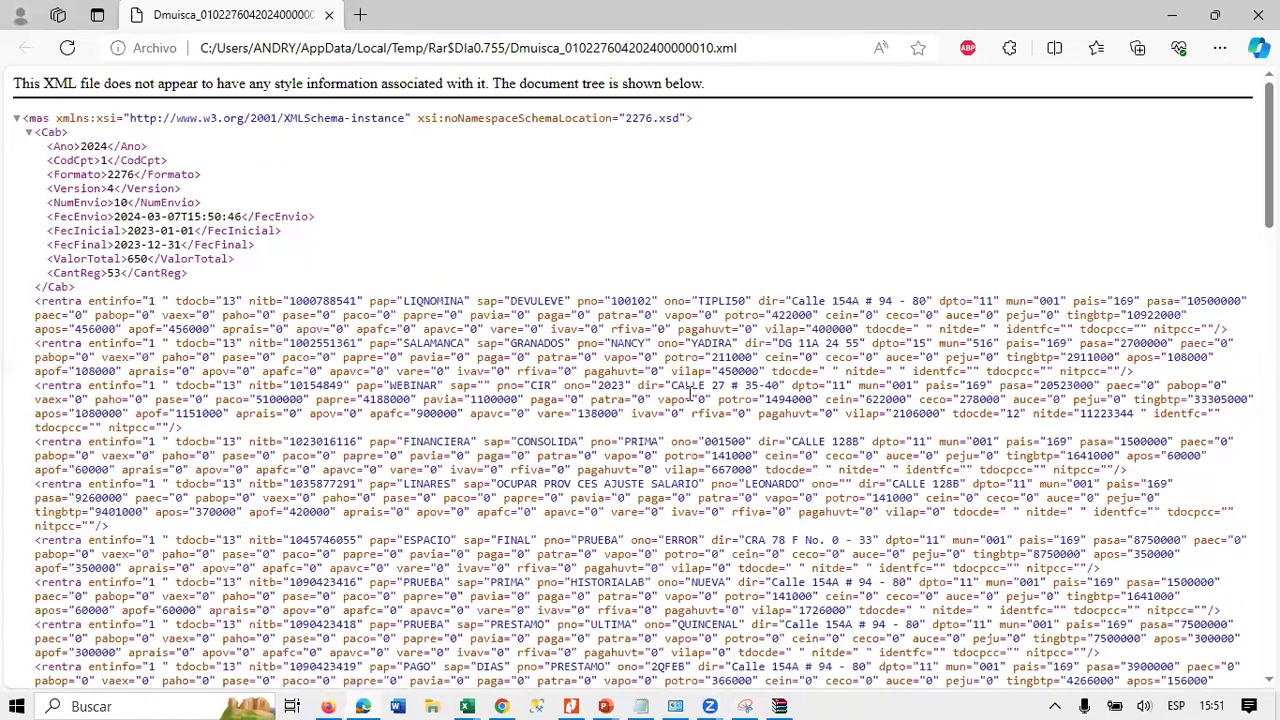
scroll(690, 393, "down", 6)
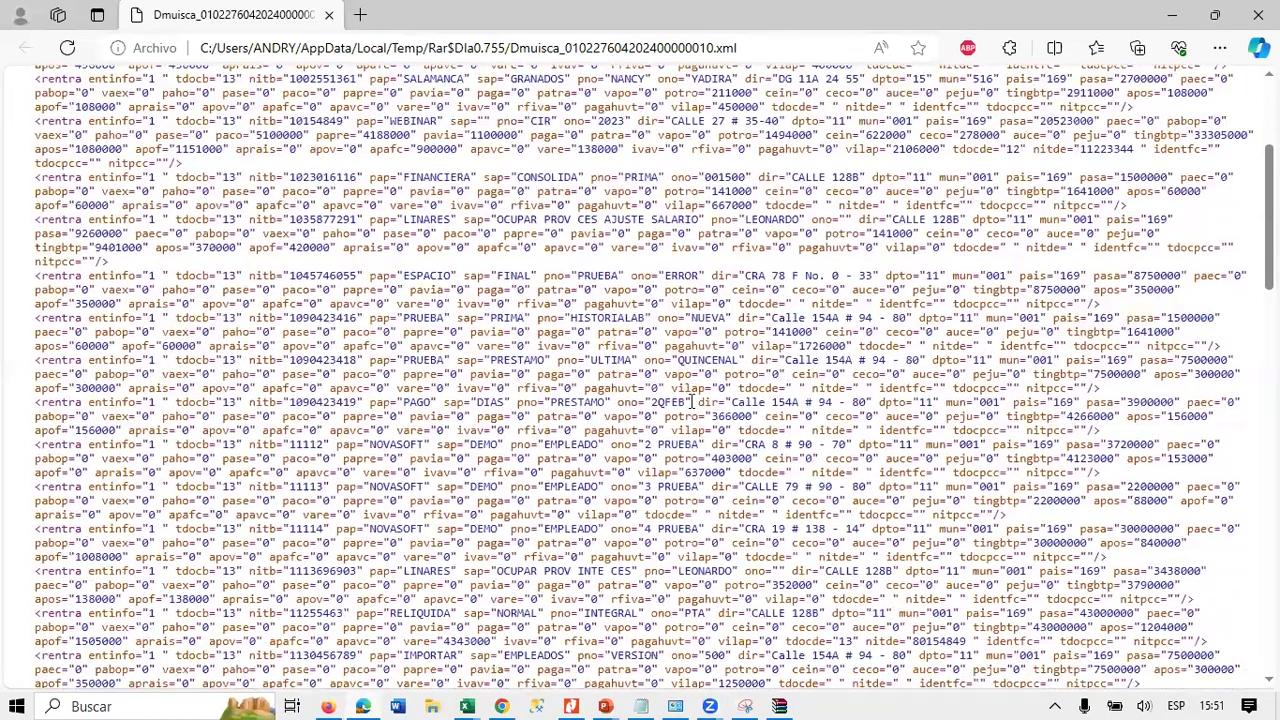
scroll(690, 402, "down", 10)
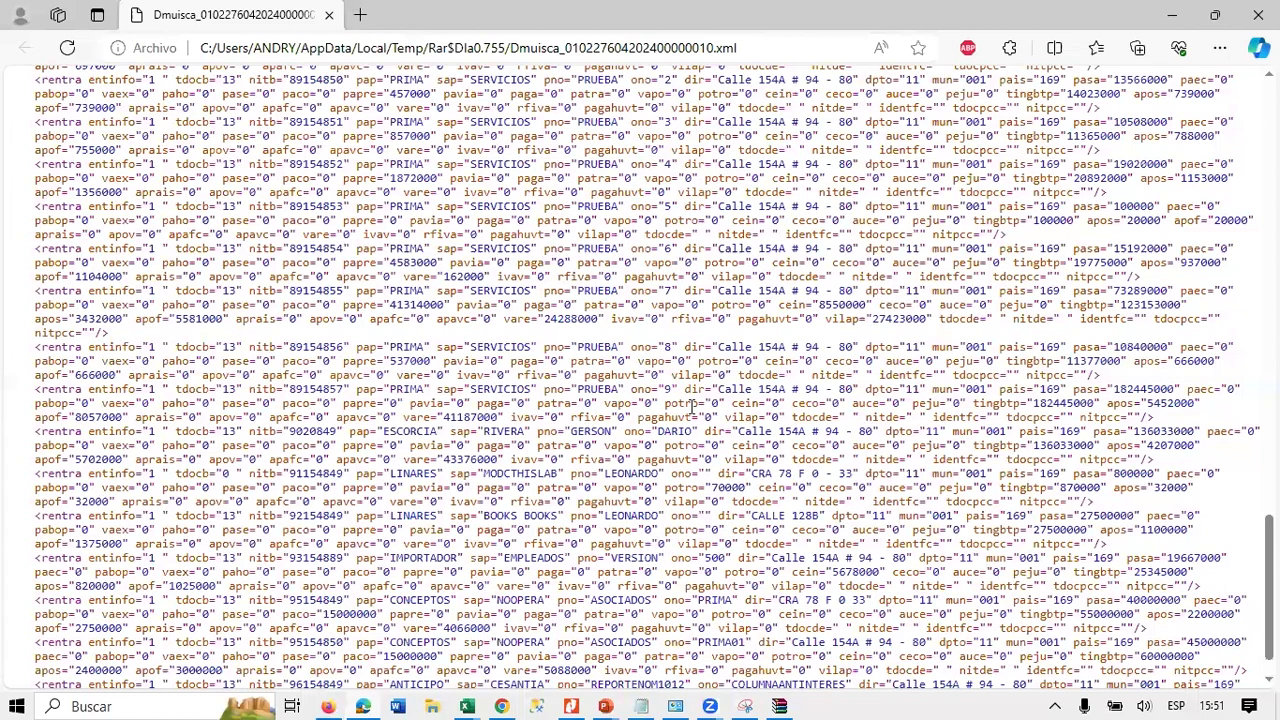
scroll(690, 405, "up", 15)
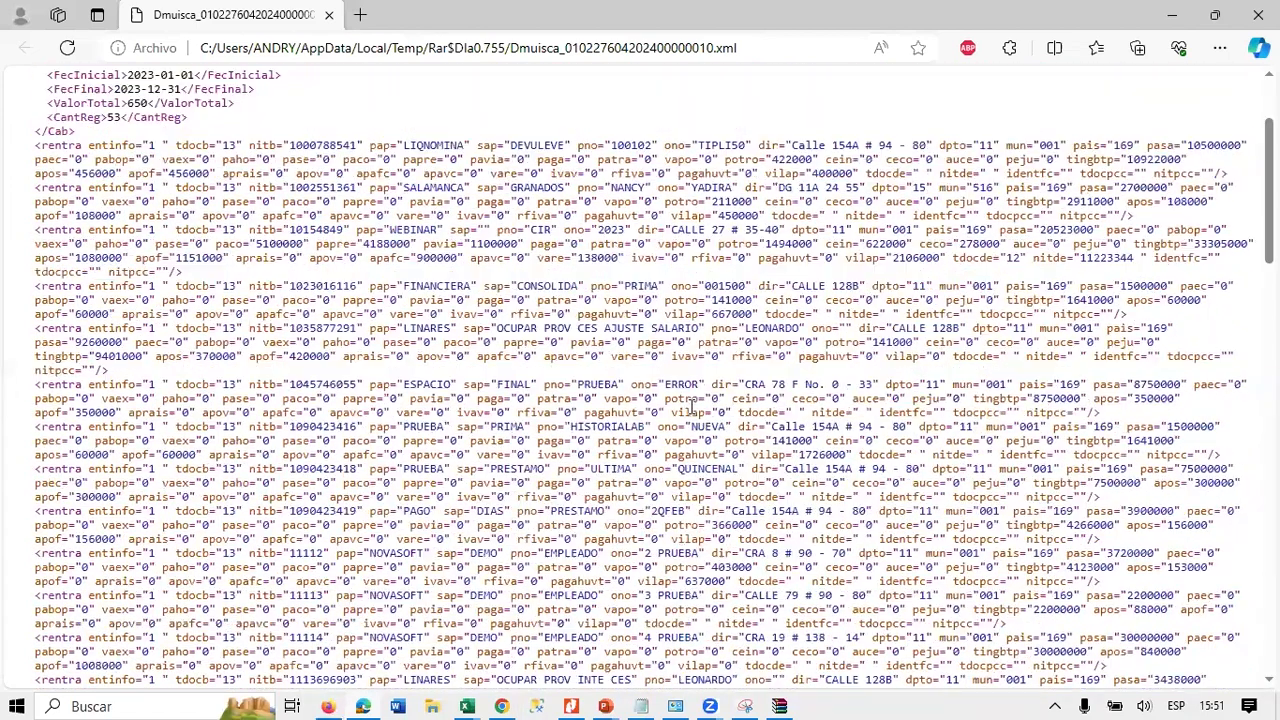
scroll(690, 402, "up", 3)
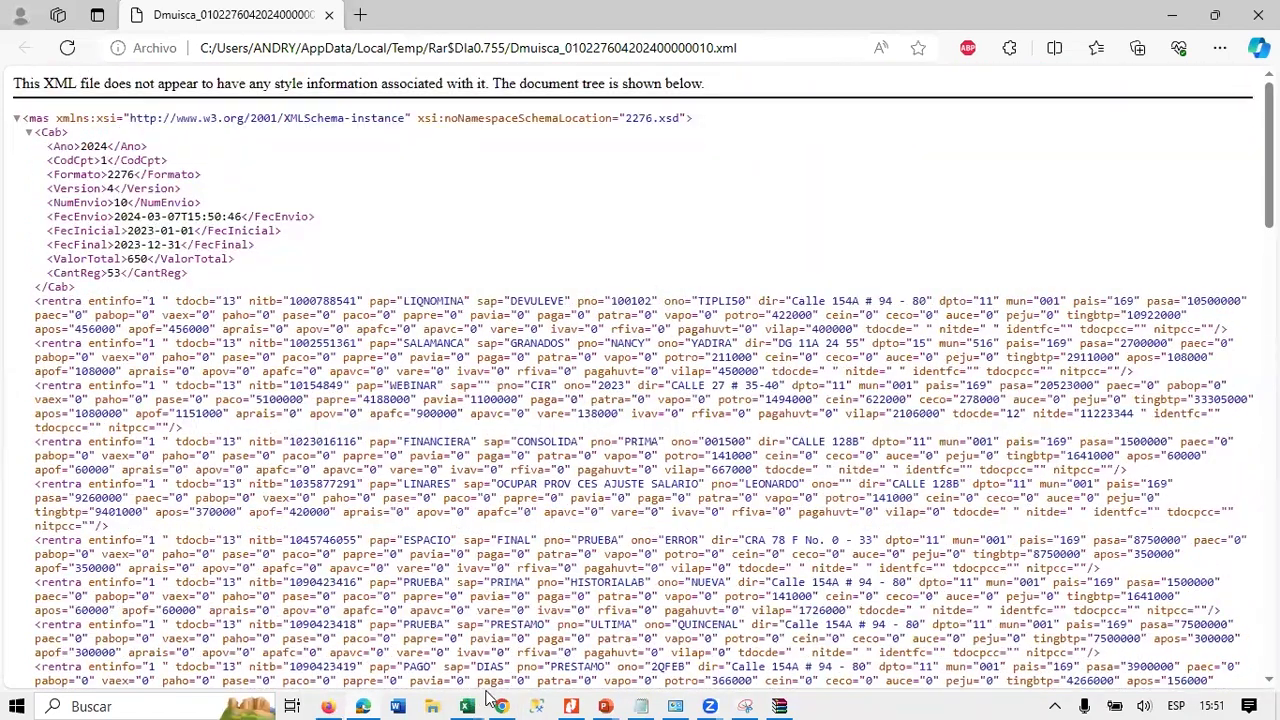
Return to the Novasoft Generación Formatos DIAN results table.
mouse_move(497, 700)
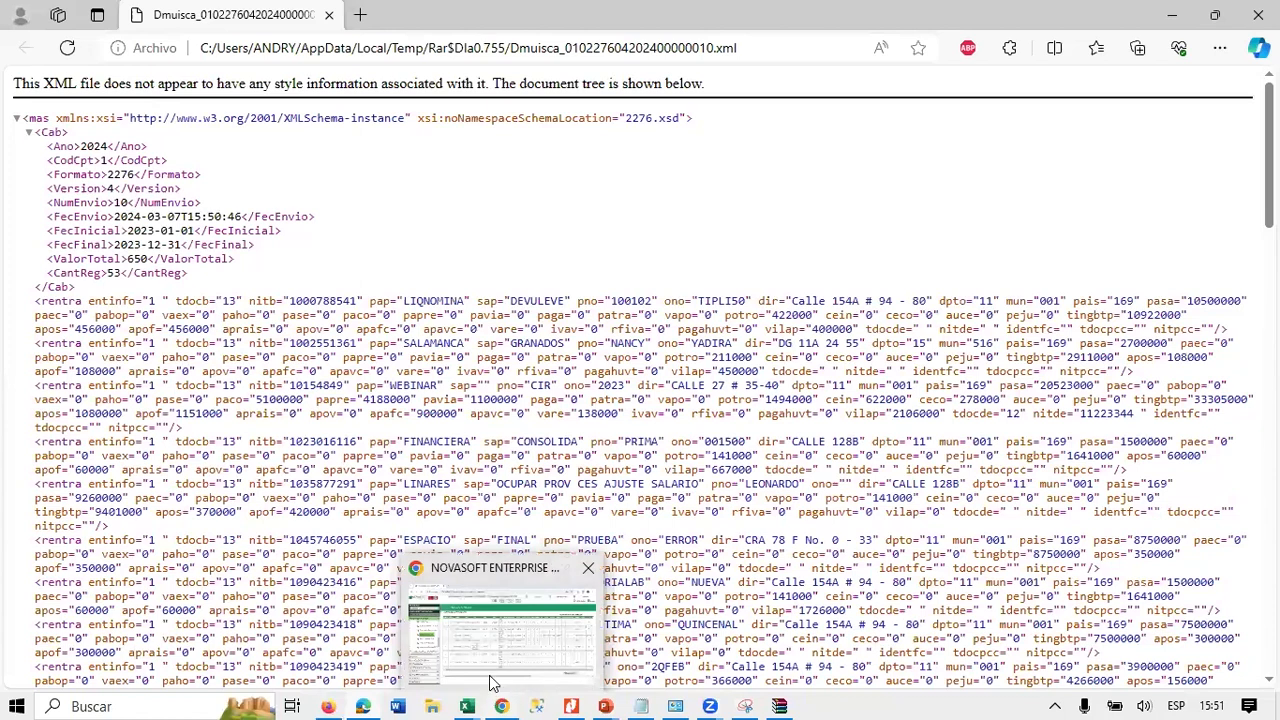
left_click(495, 675)
scroll(160, 326, "up", 5)
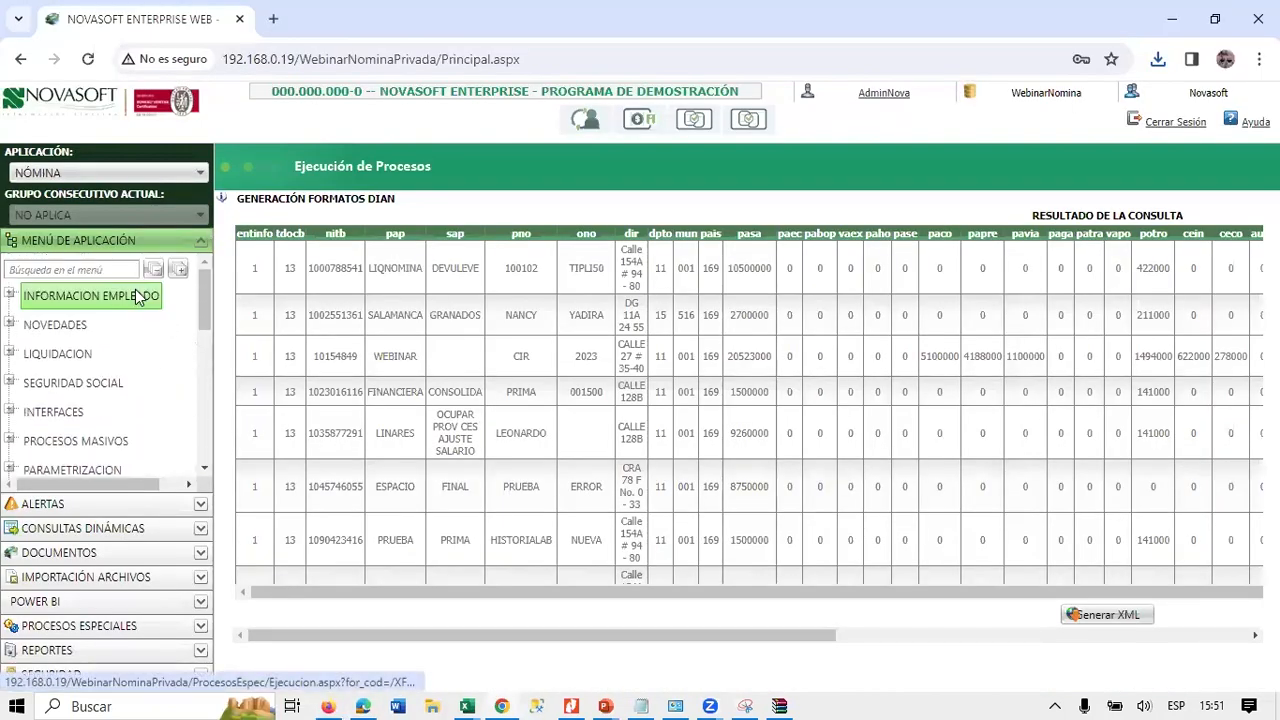
Open Información Hoja de Vida - Salarial, then switch to the slideshow's Parametrización slide.
left_click(138, 298)
left_click(122, 328)
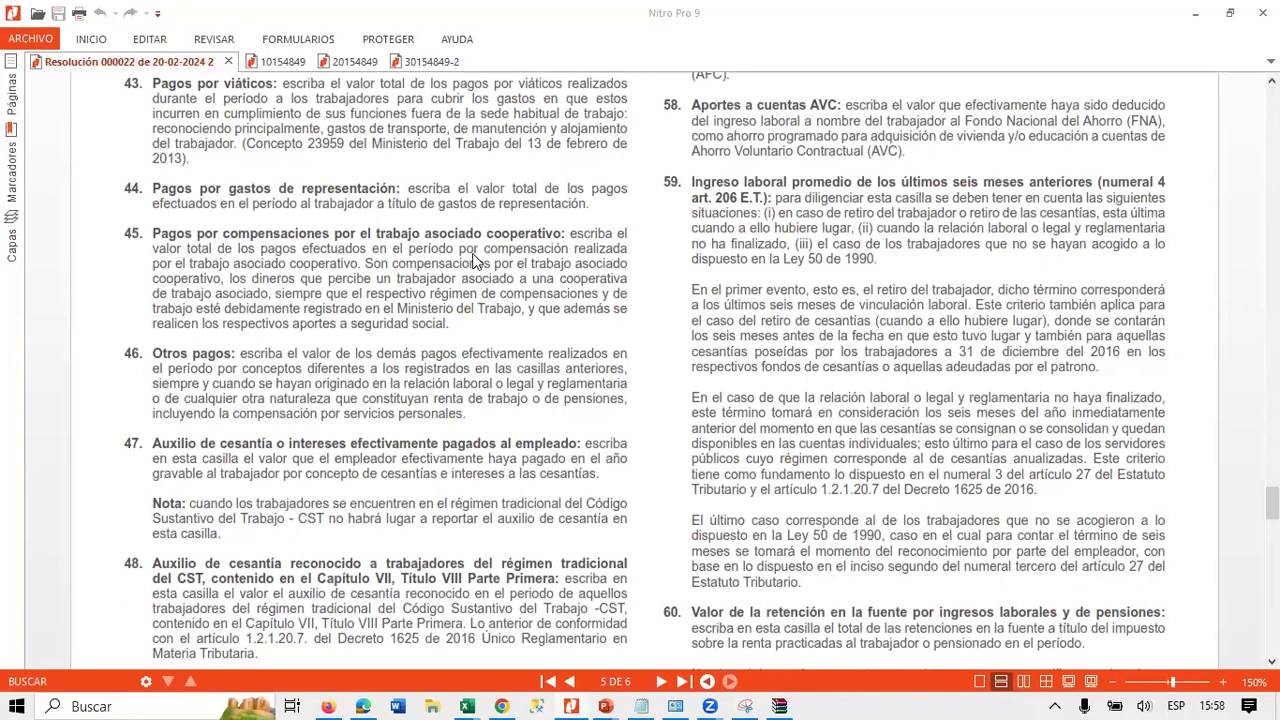
key("alt+Tab")
key("alt+Tab")
key("alt+Tab")
key("alt+Tab")
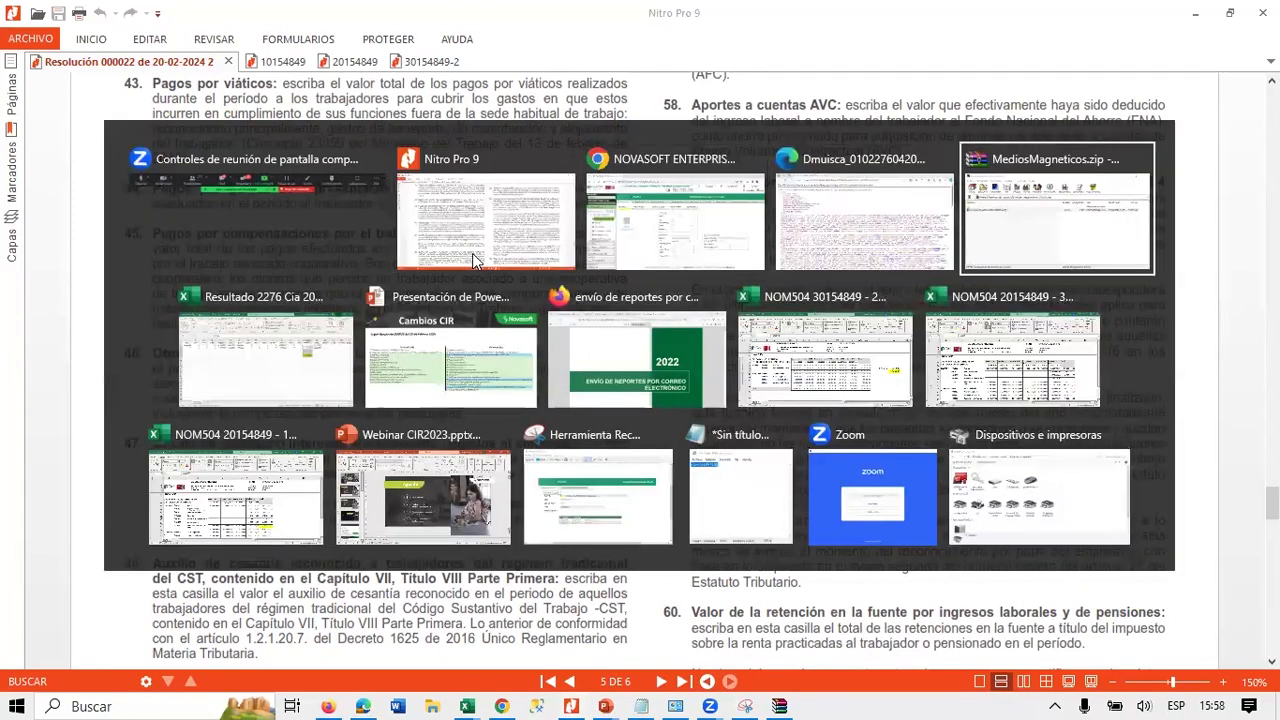
key("alt+Tab")
key("alt+Tab")
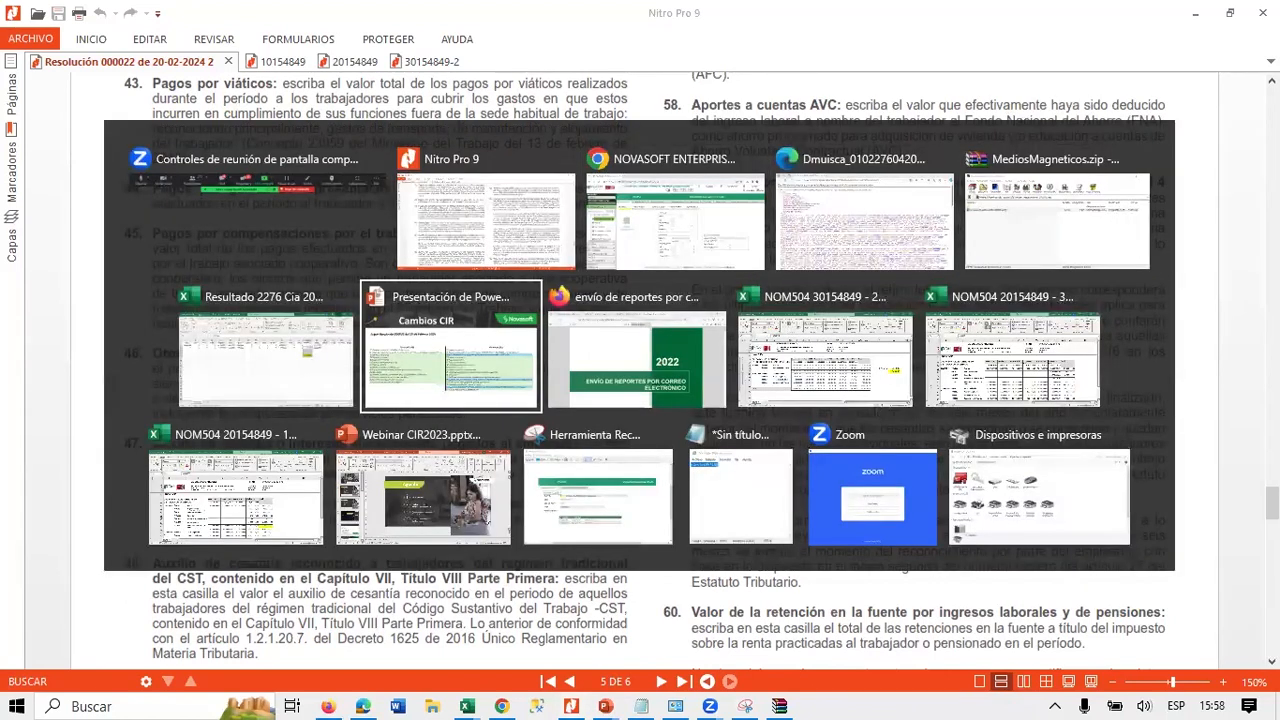
key("Right")
key("Right")
key("Right")
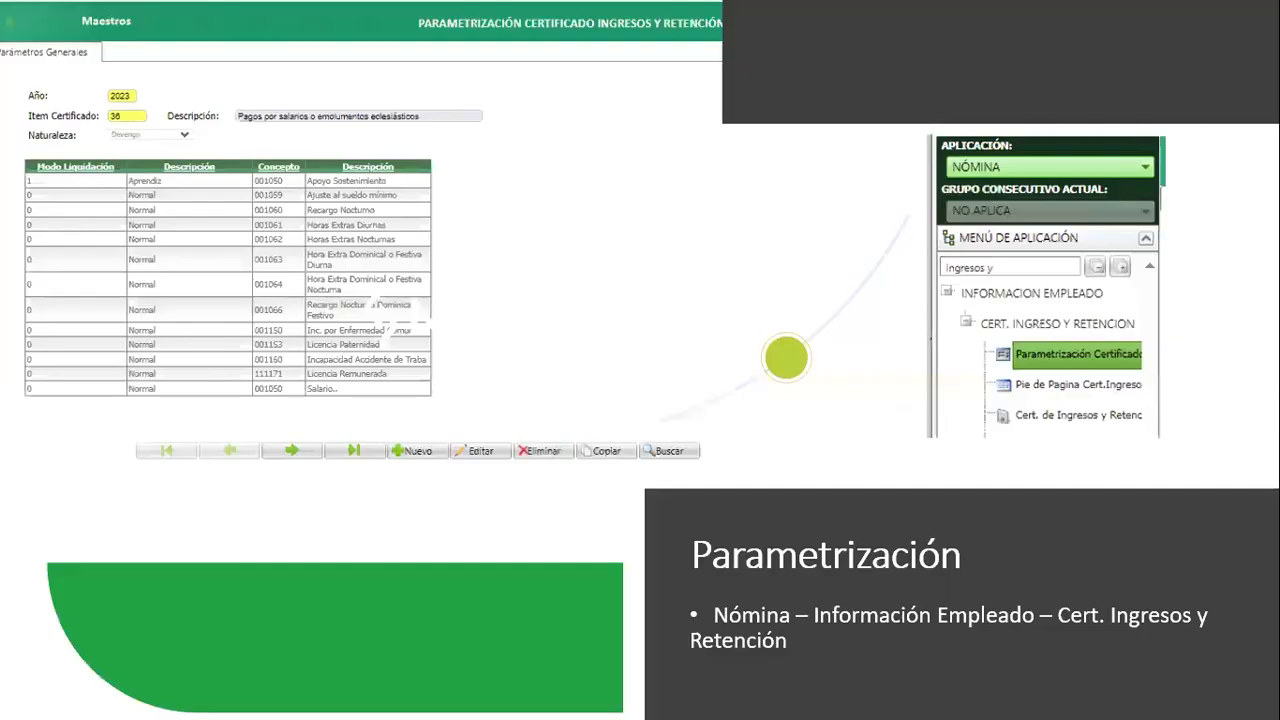
Advance to the Casos de Uso slide mapping UVT thresholds to items 37 and 38, then return to Novasoft.
key("Right")
key("Right")
key("Right")
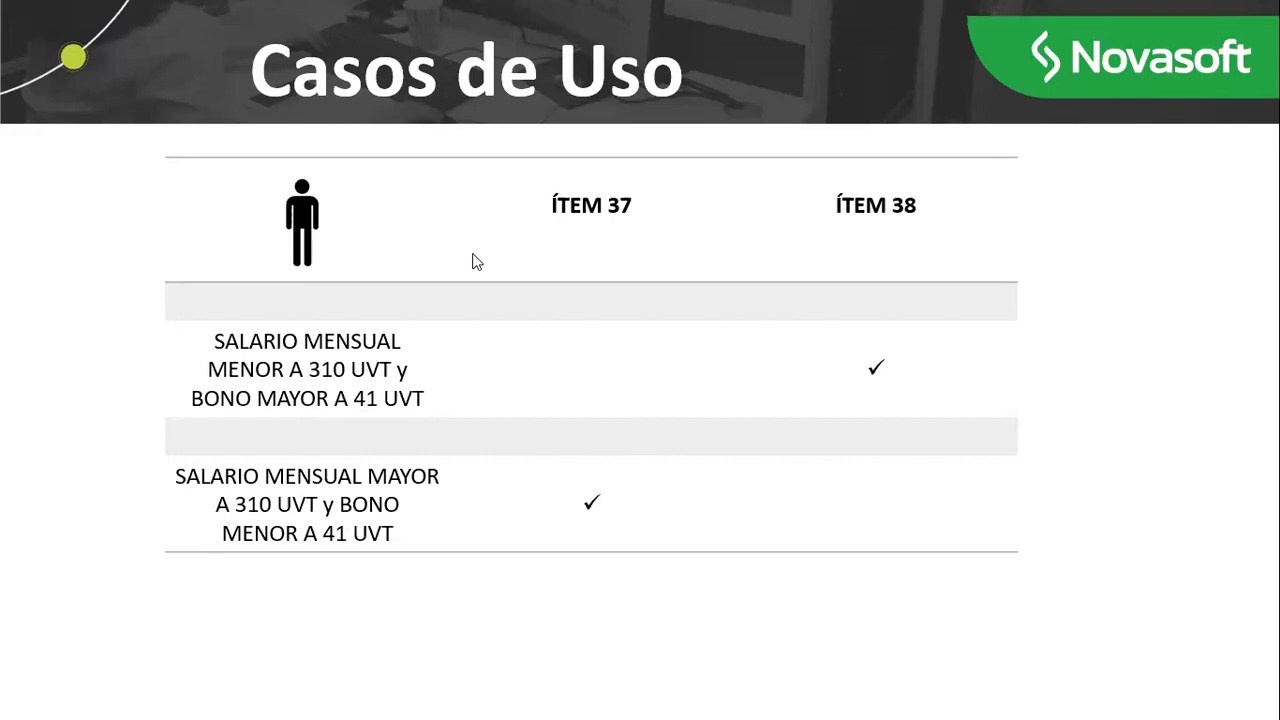
key("alt+Tab")
key("alt+Tab")
key("alt+Tab")
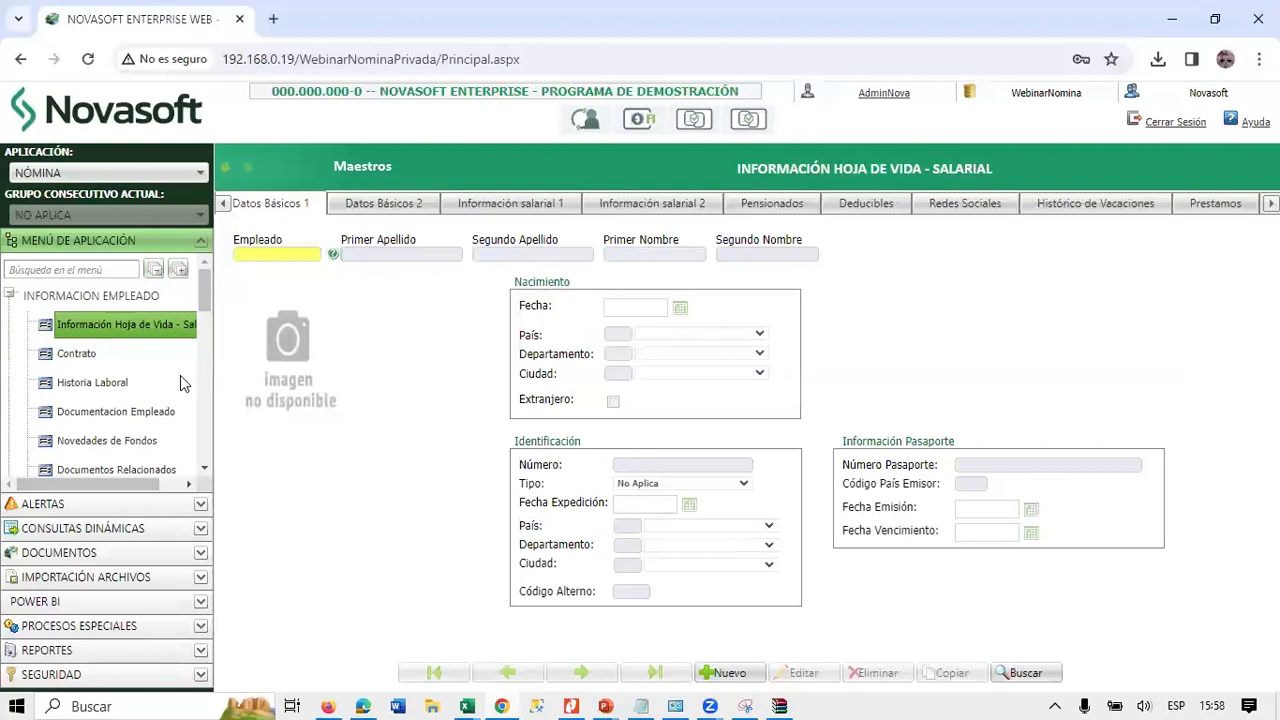
Open PARAMETRIZACION > NOMINA > Conceptos and load concept 003337.
scroll(175, 385, "down", 3)
left_click(88, 416)
left_click(80, 443)
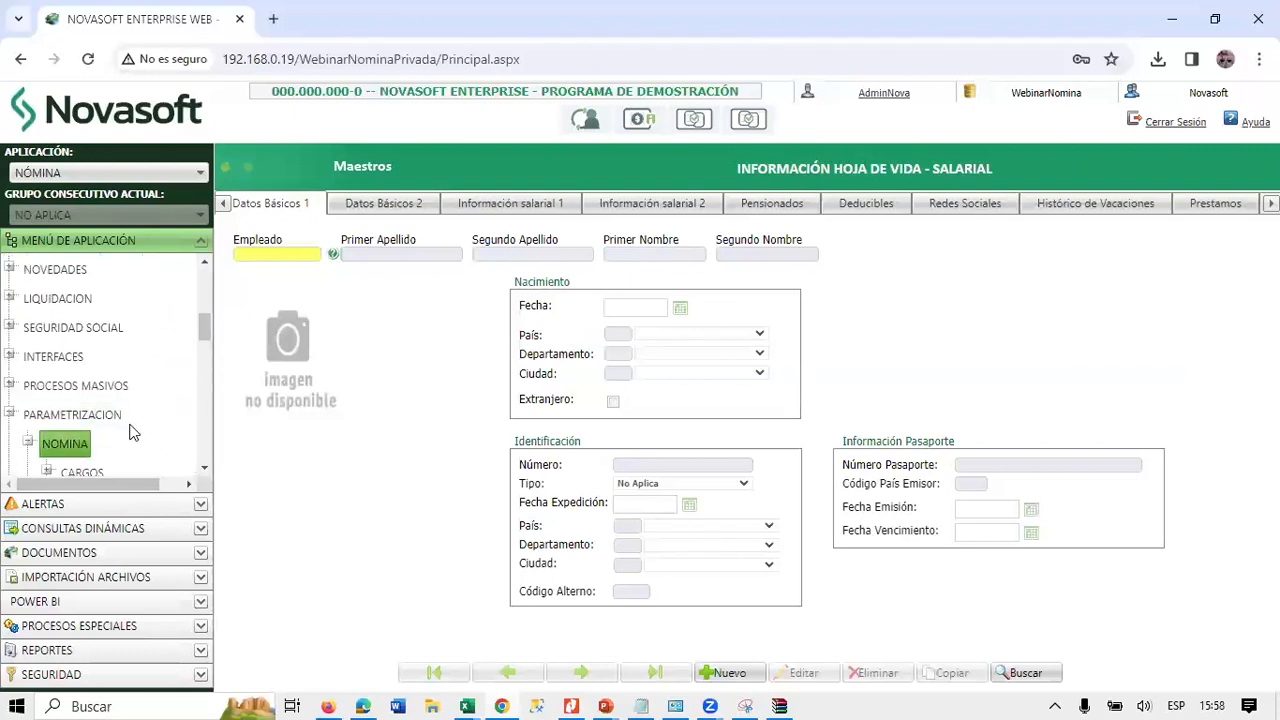
left_click(99, 308)
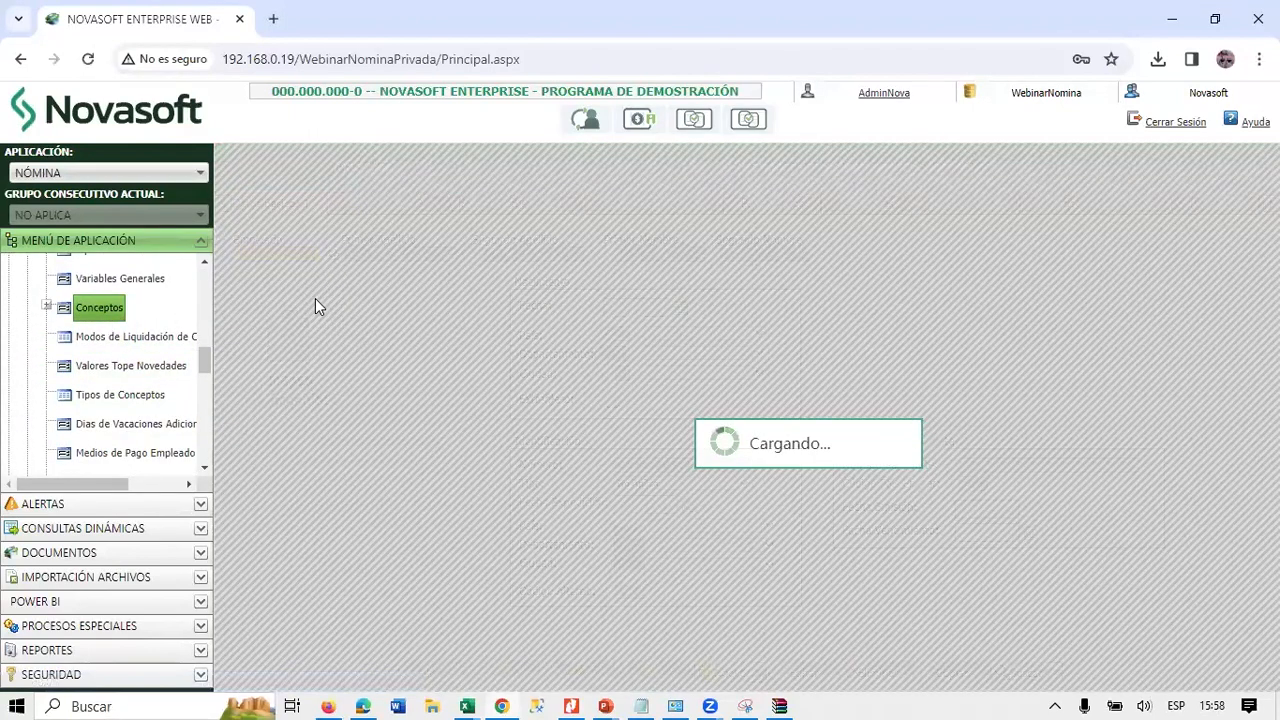
left_click(244, 255)
type("003337")
key("Tab")
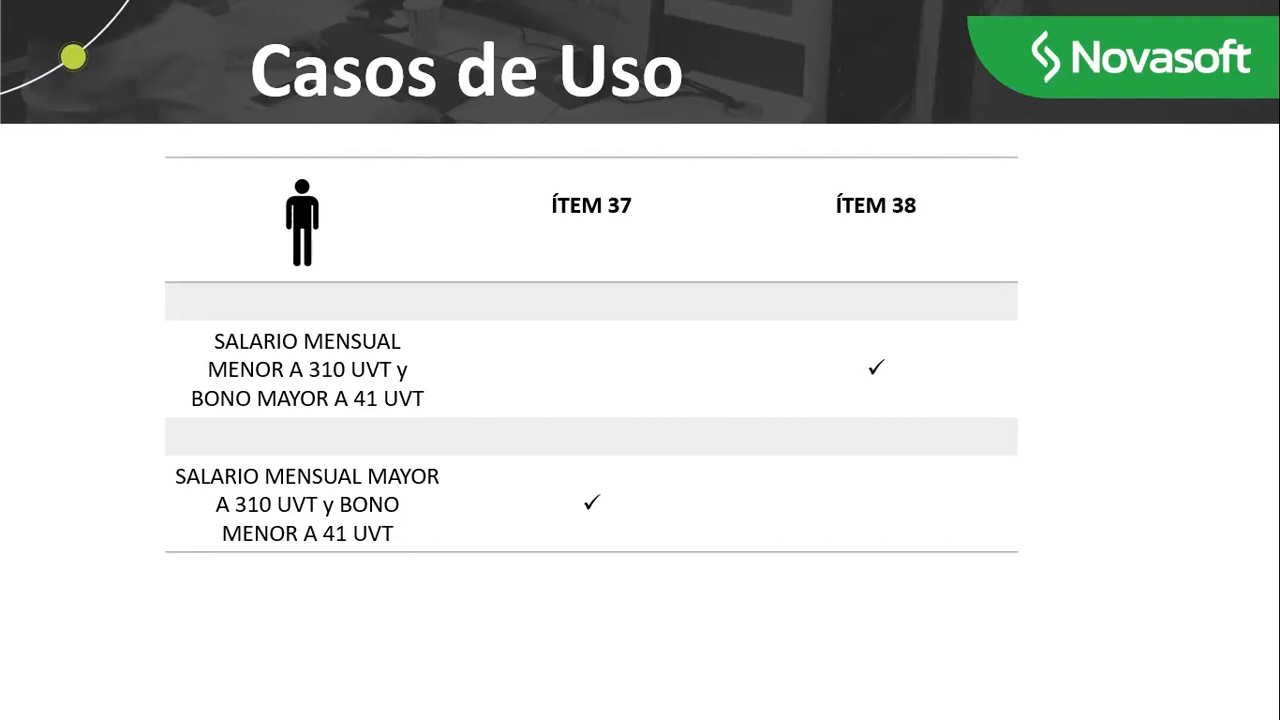
Load concept 003321 Bonos de Alimentación Gravados, then advance the slideshow to Proceso Especial.
key("alt+Tab")
double_click(247, 256)
type("003321")
key("Tab")
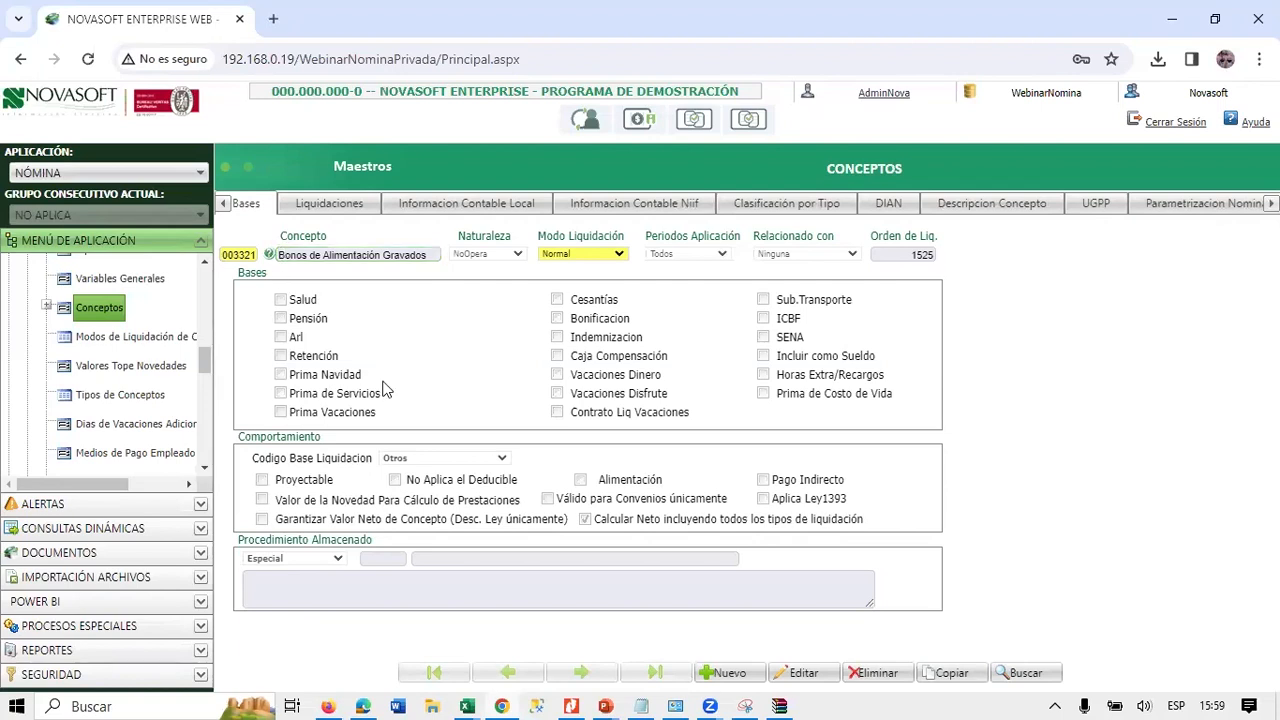
key("alt+Tab")
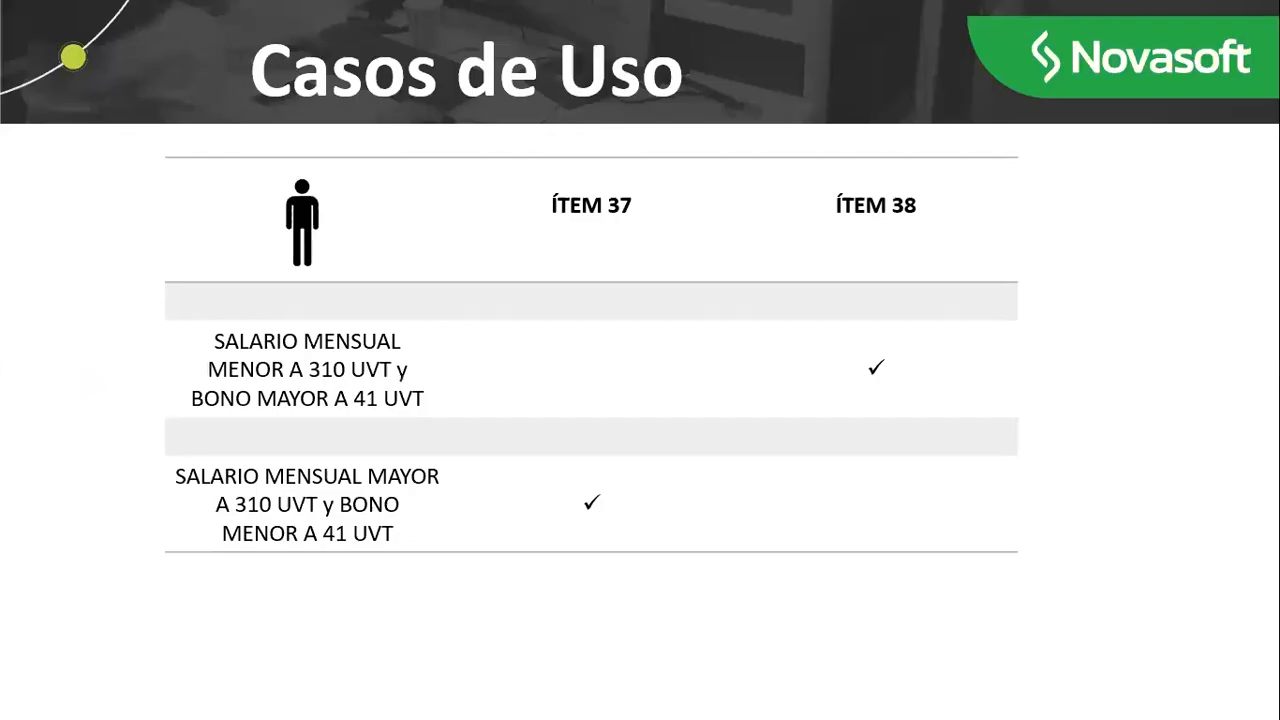
key("Right")
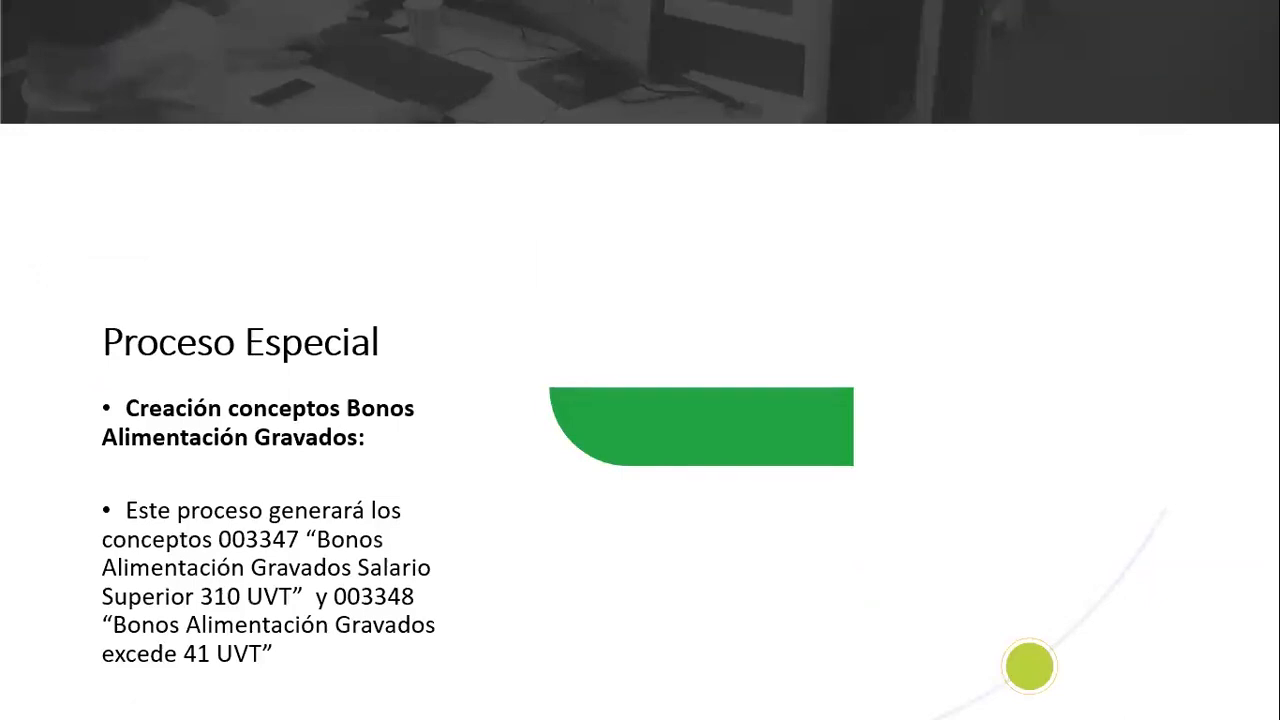